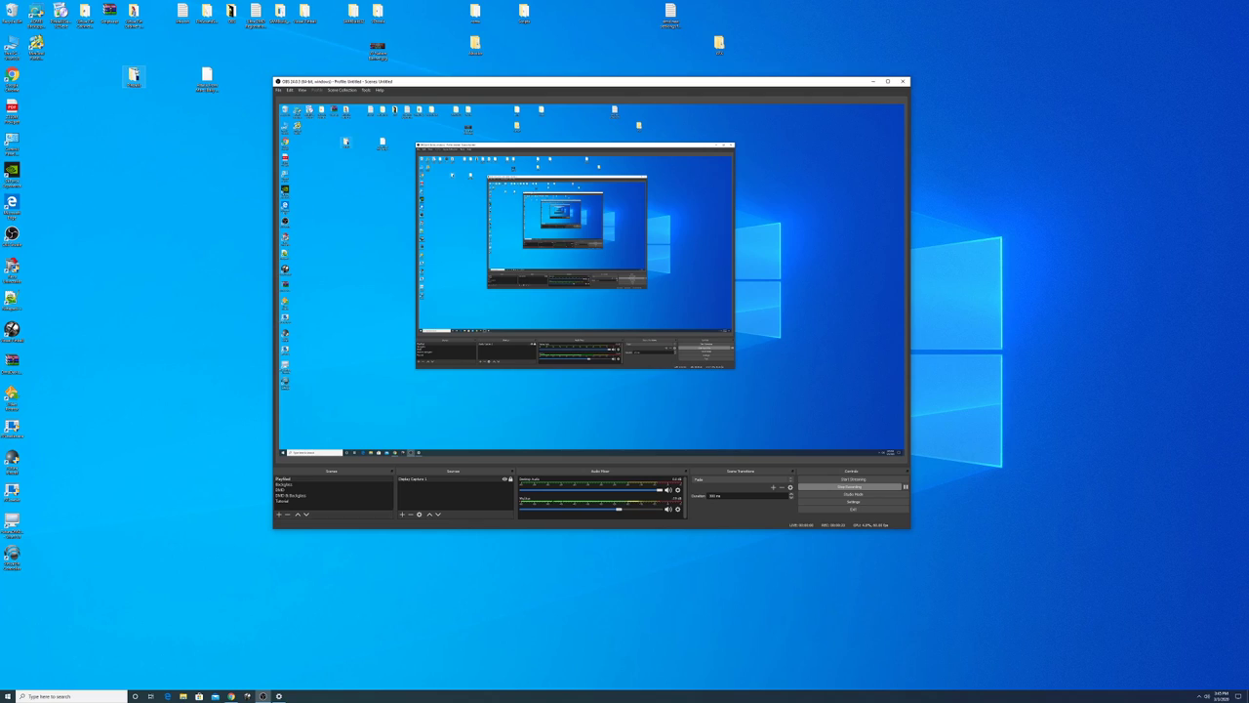
# Open the PinballX folder on the desktop, minimize the recorder window, and launch the PinballX installer in English.
pyautogui.doubleClick(134, 76)
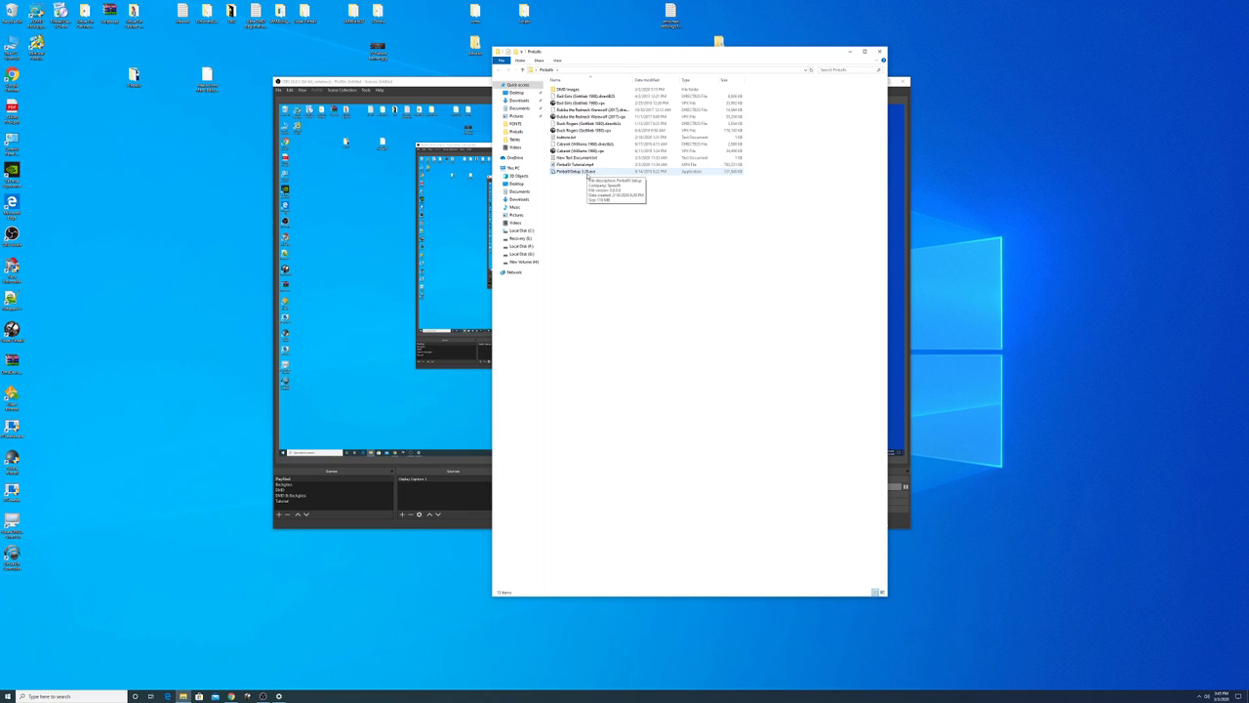
pyautogui.click(449, 82)
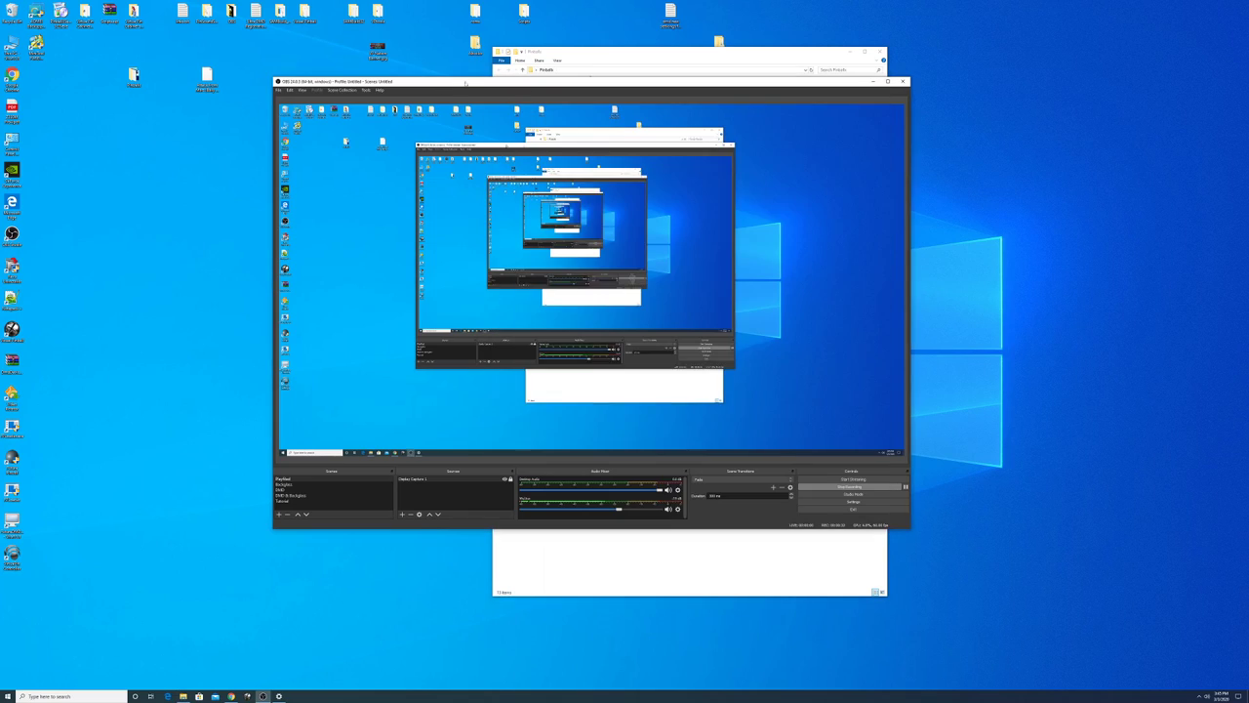
pyautogui.click(873, 82)
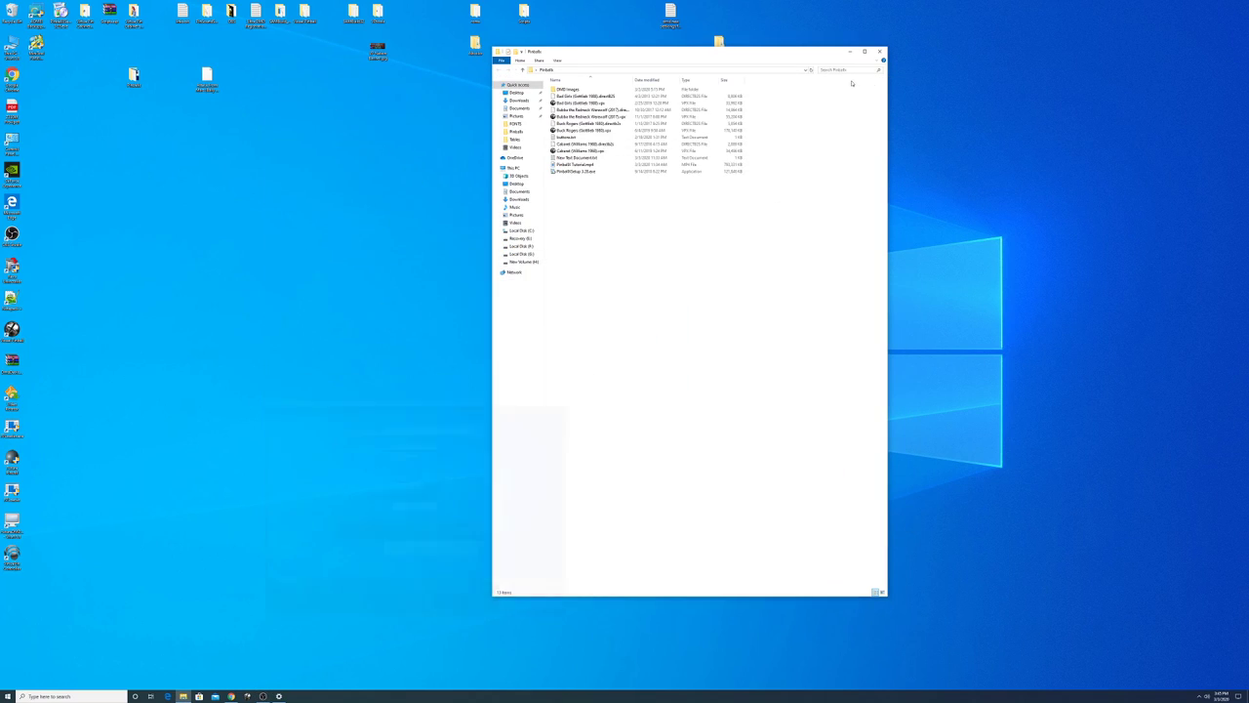
pyautogui.click(605, 171)
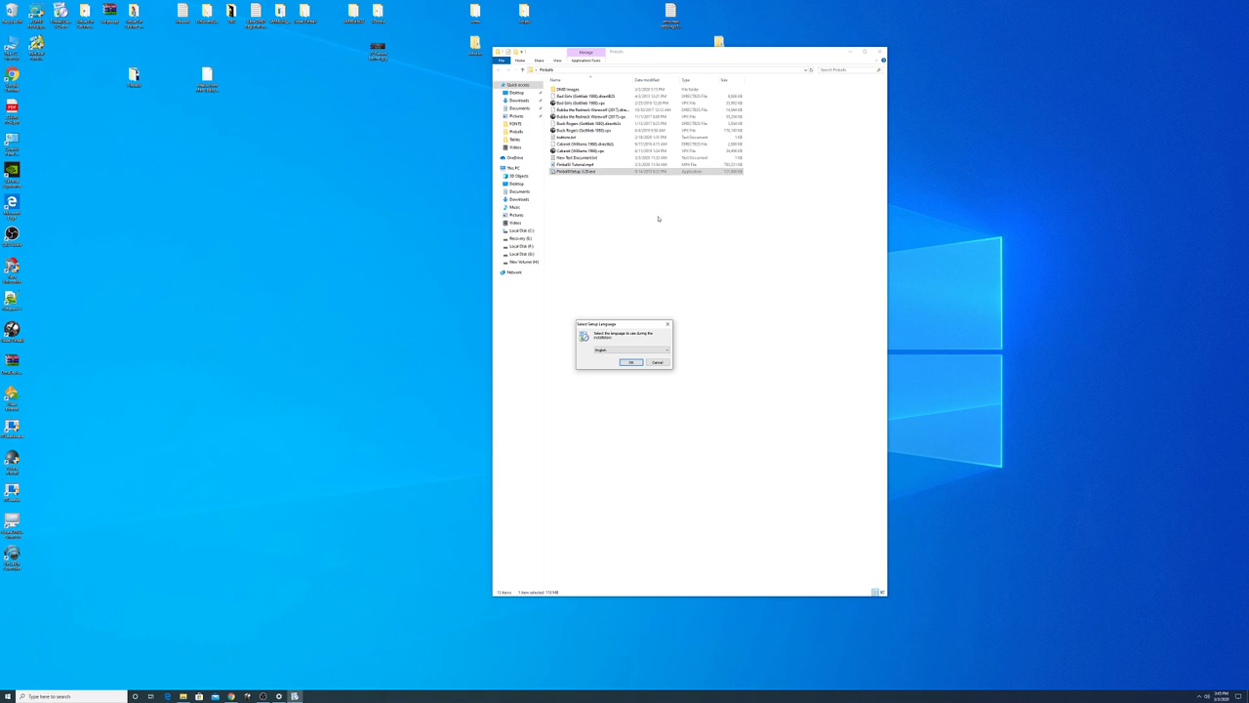
pyautogui.click(631, 364)
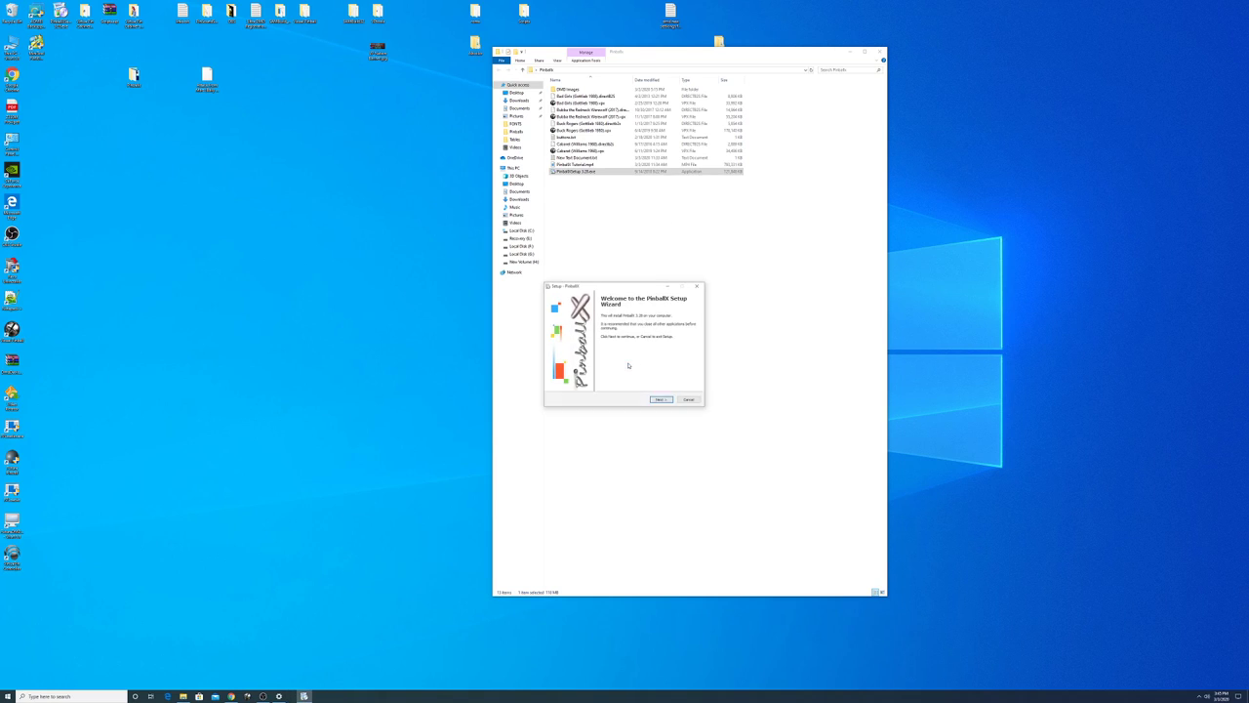
# Accept the PinballX license agreement and keep C:\PinballX as the installation folder.
pyautogui.click(660, 400)
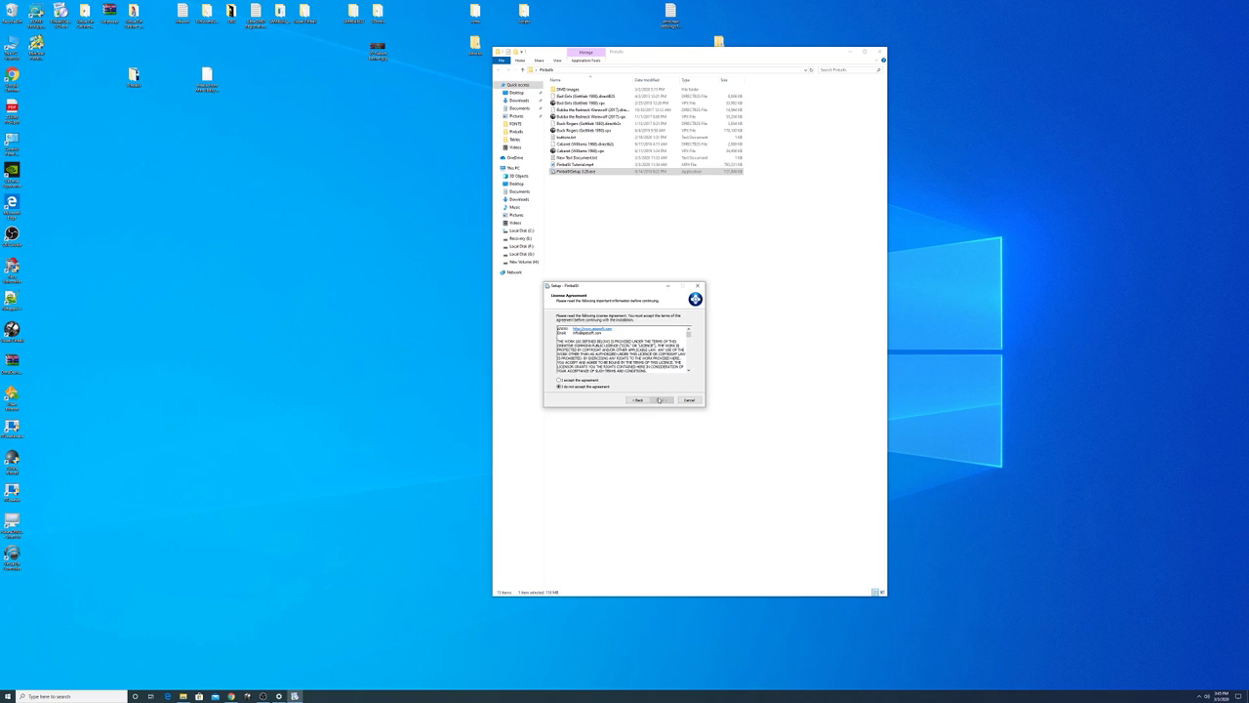
pyautogui.click(575, 379)
pyautogui.click(668, 400)
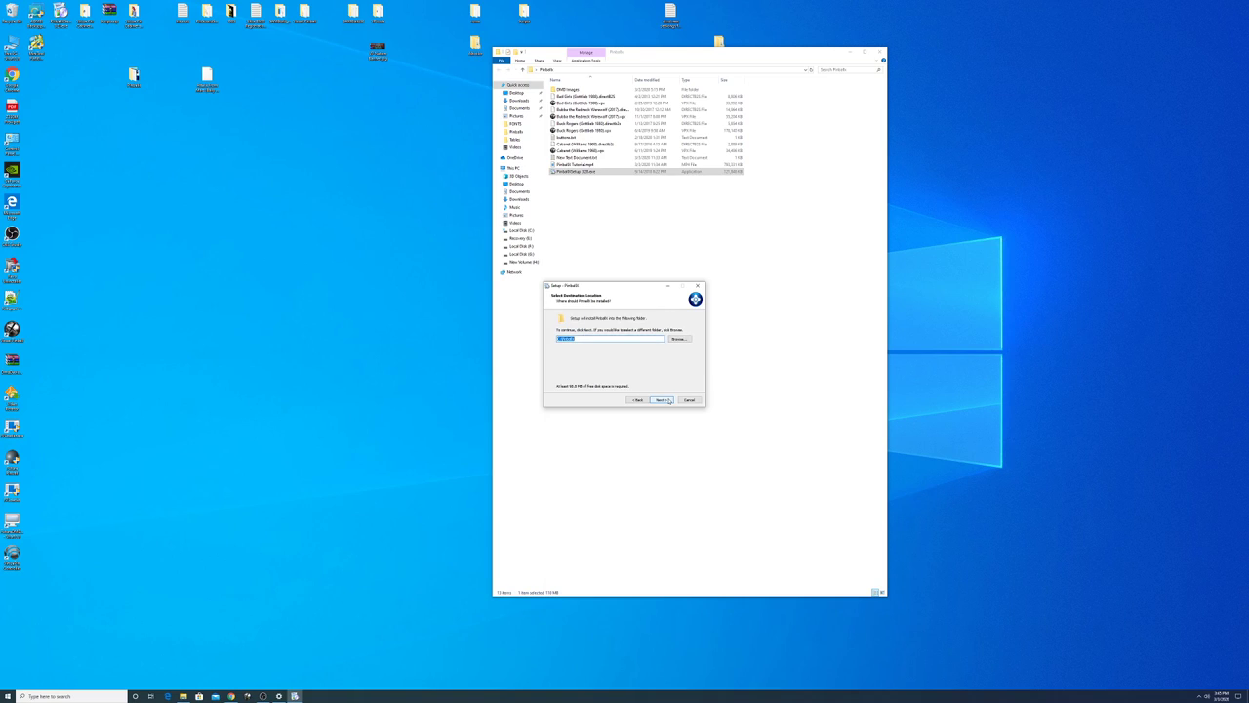
pyautogui.click(663, 400)
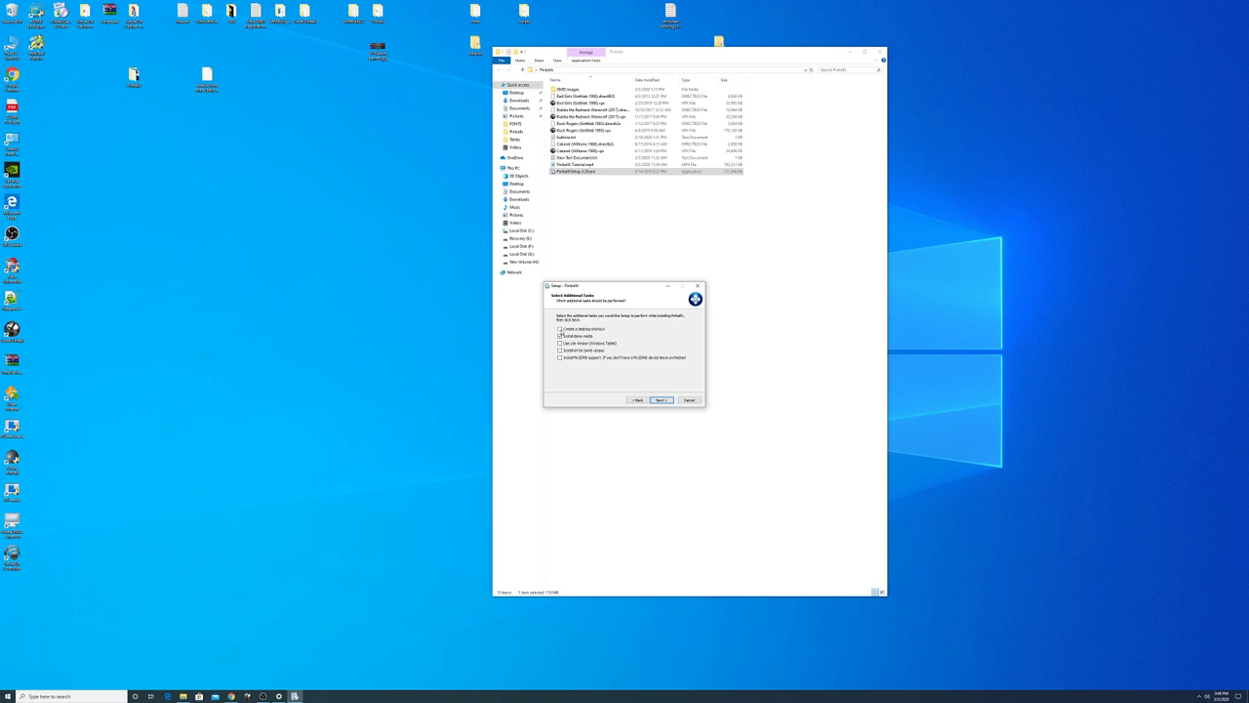
# Install PinballX with a desktop shortcut and demo media, and finish with Setup PinballX set to launch.
pyautogui.click(562, 336)
pyautogui.click(660, 400)
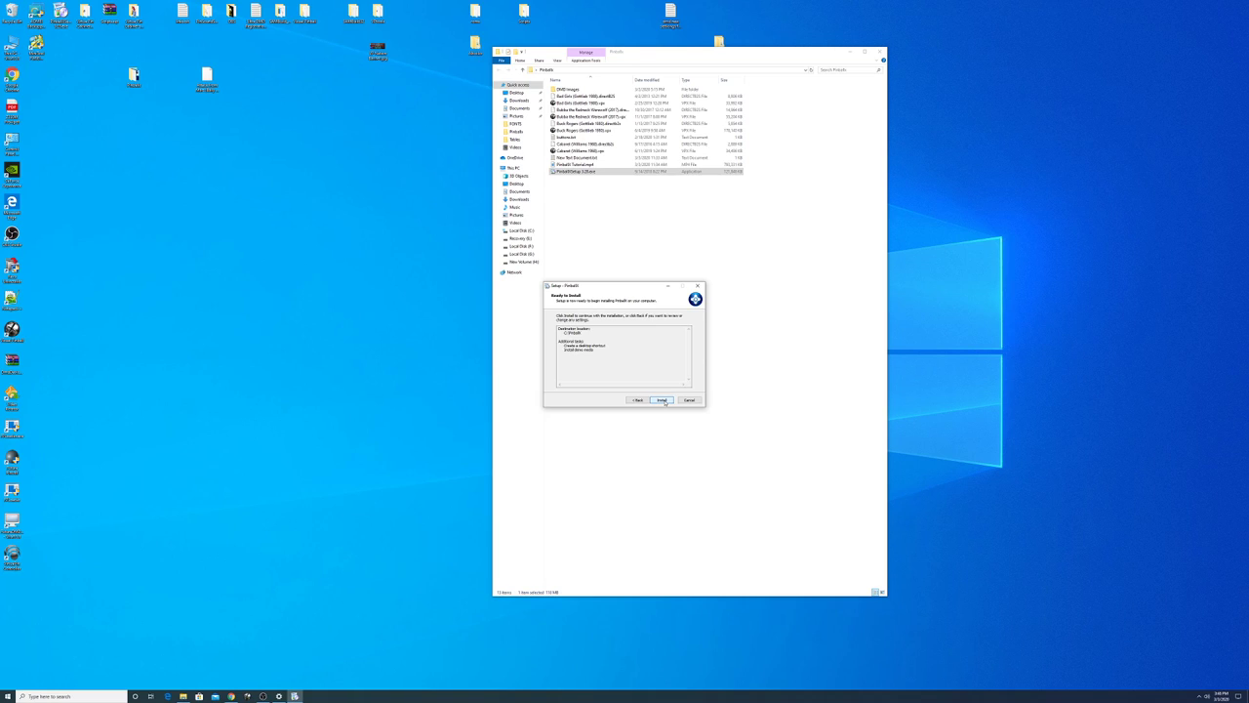
pyautogui.click(662, 400)
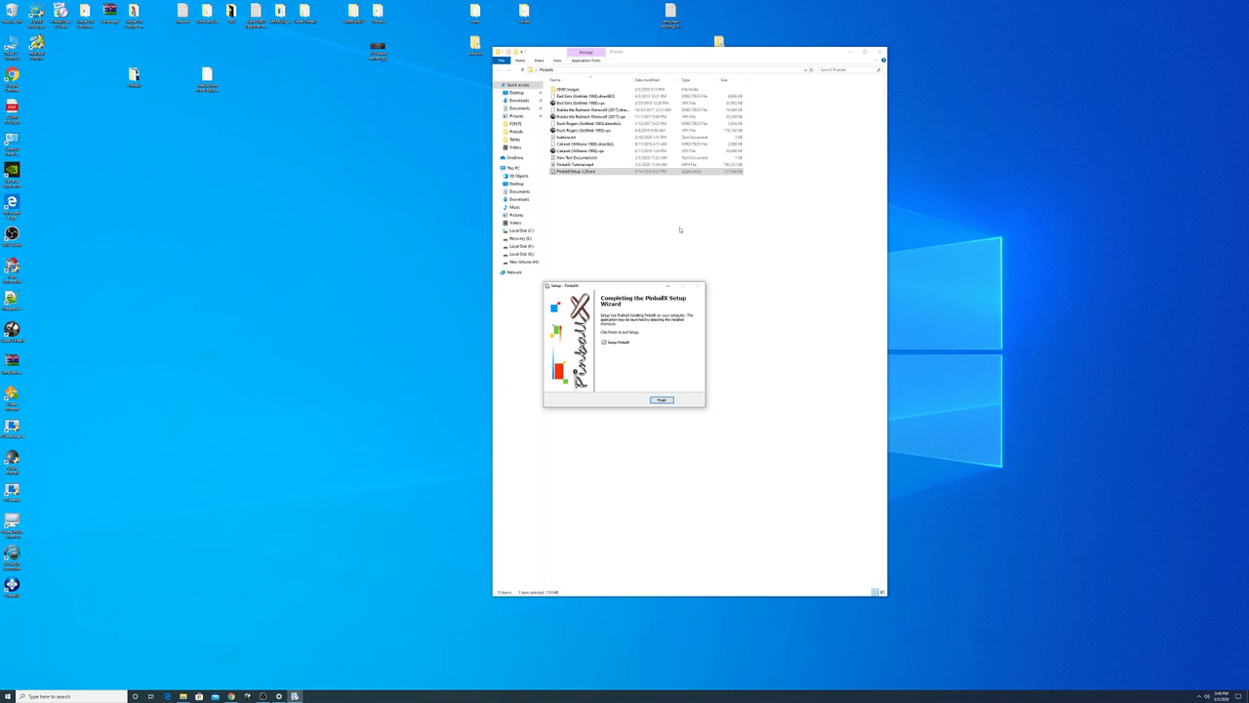
pyautogui.click(664, 399)
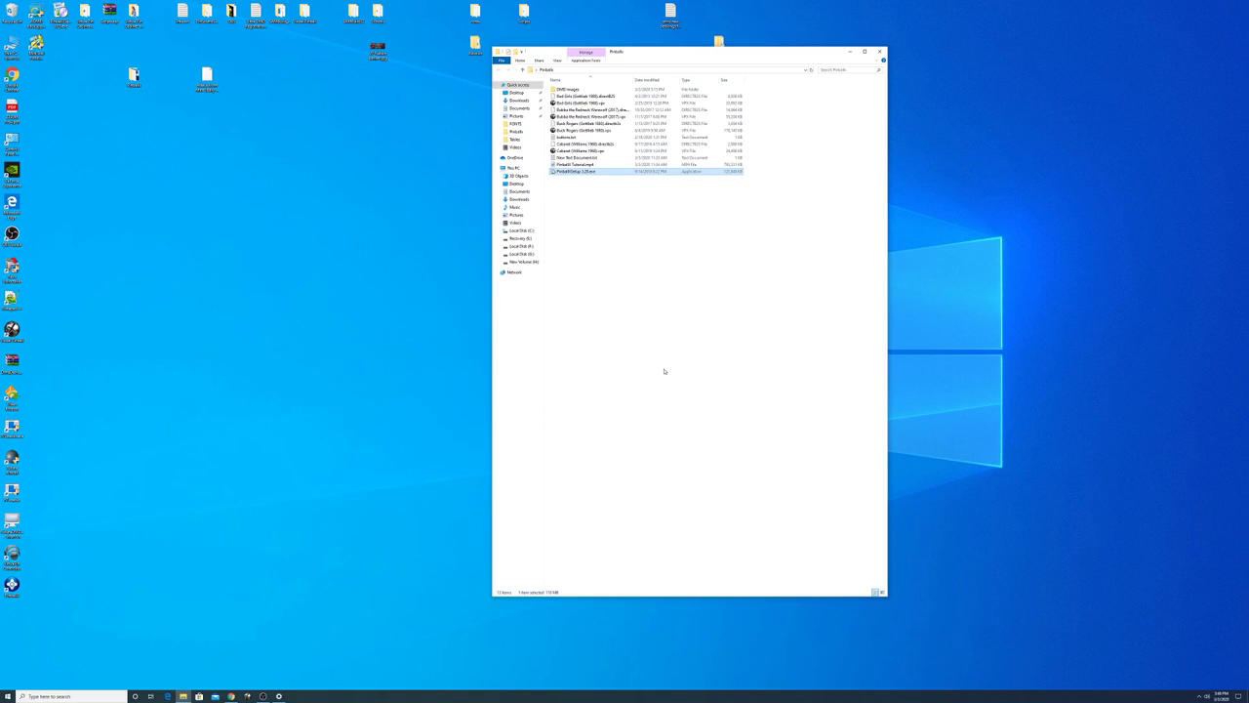
# Clear the folder window away and enlarge the PinballX Setup Wizard window on all sides.
pyautogui.click(863, 50)
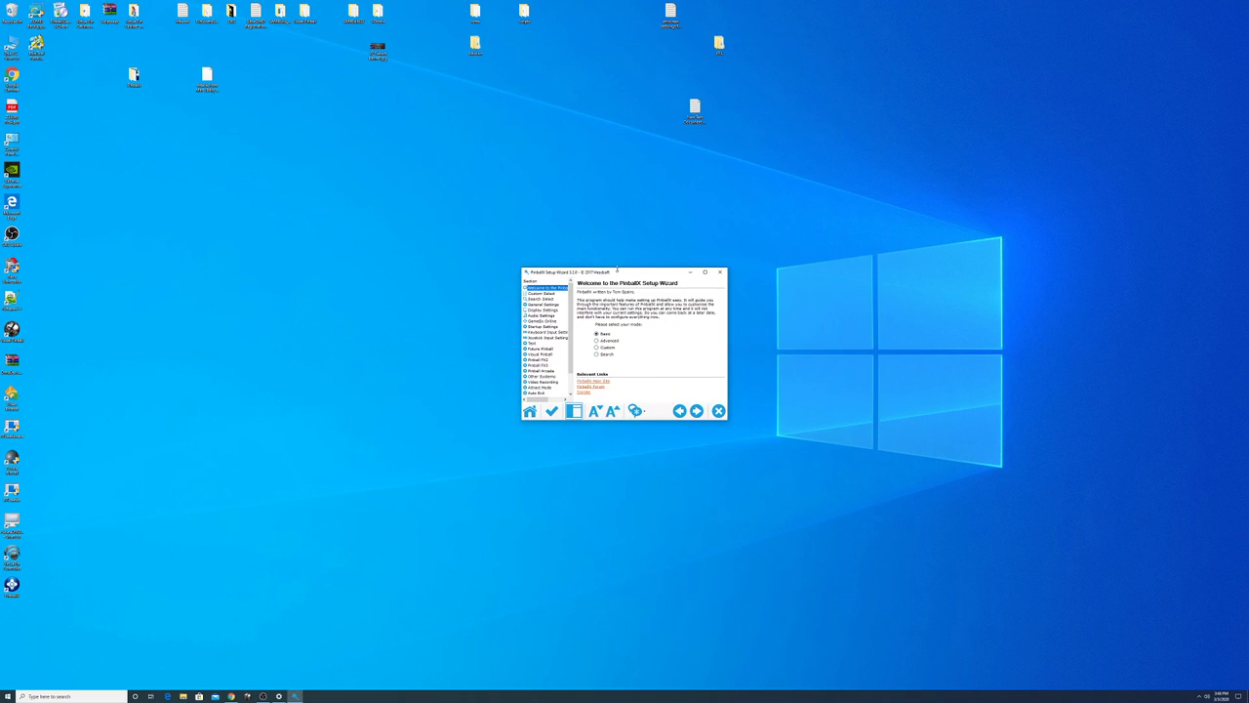
pyautogui.moveTo(617, 268); pyautogui.dragTo(617, 189)
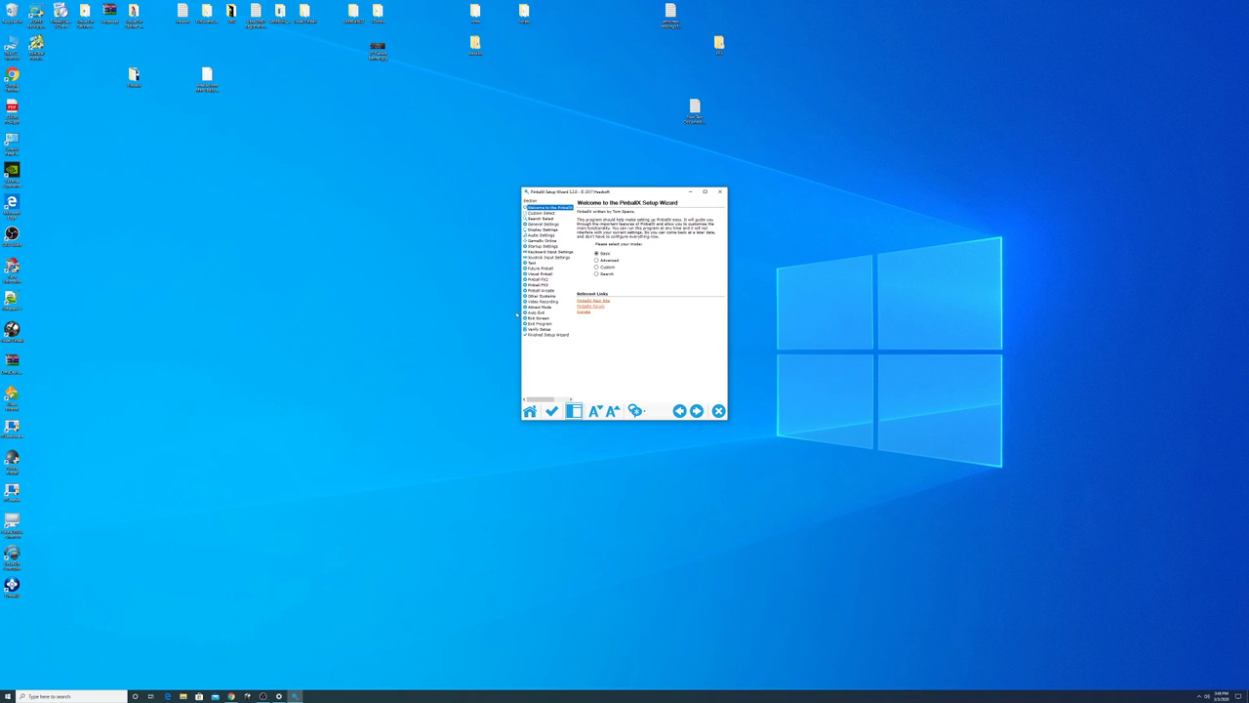
pyautogui.moveTo(523, 317); pyautogui.dragTo(345, 291)
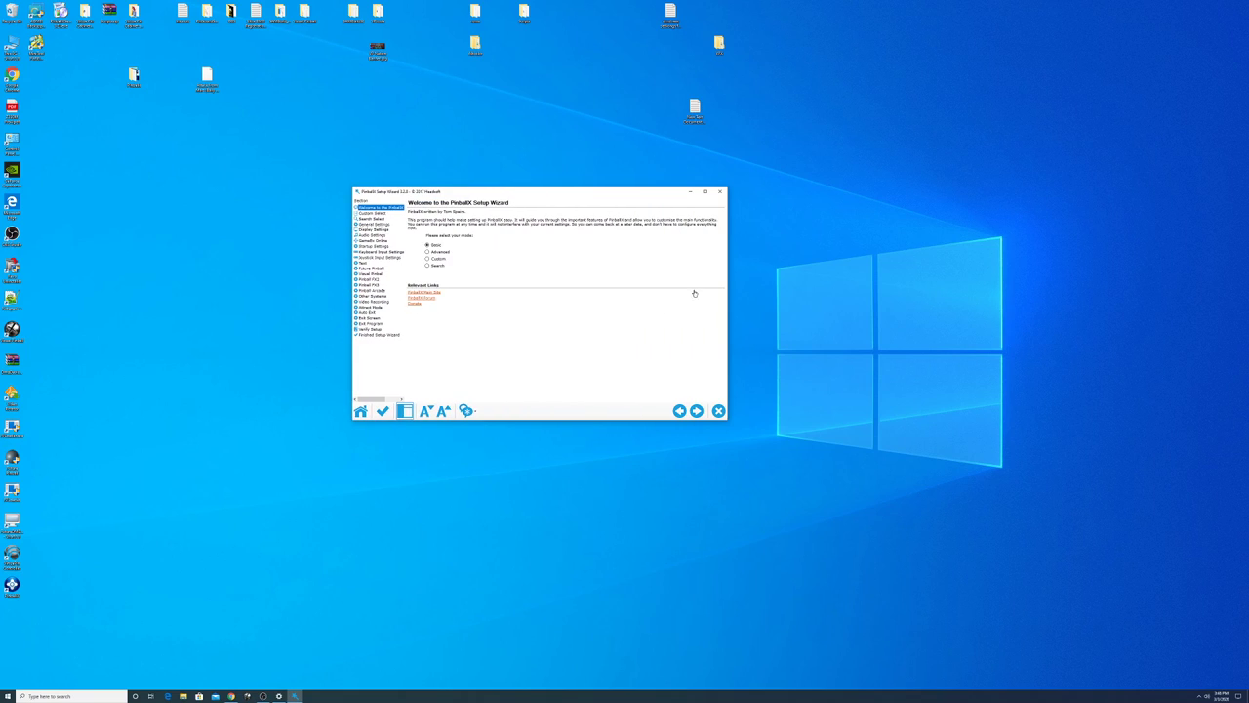
pyautogui.moveTo(727, 297); pyautogui.dragTo(880, 297)
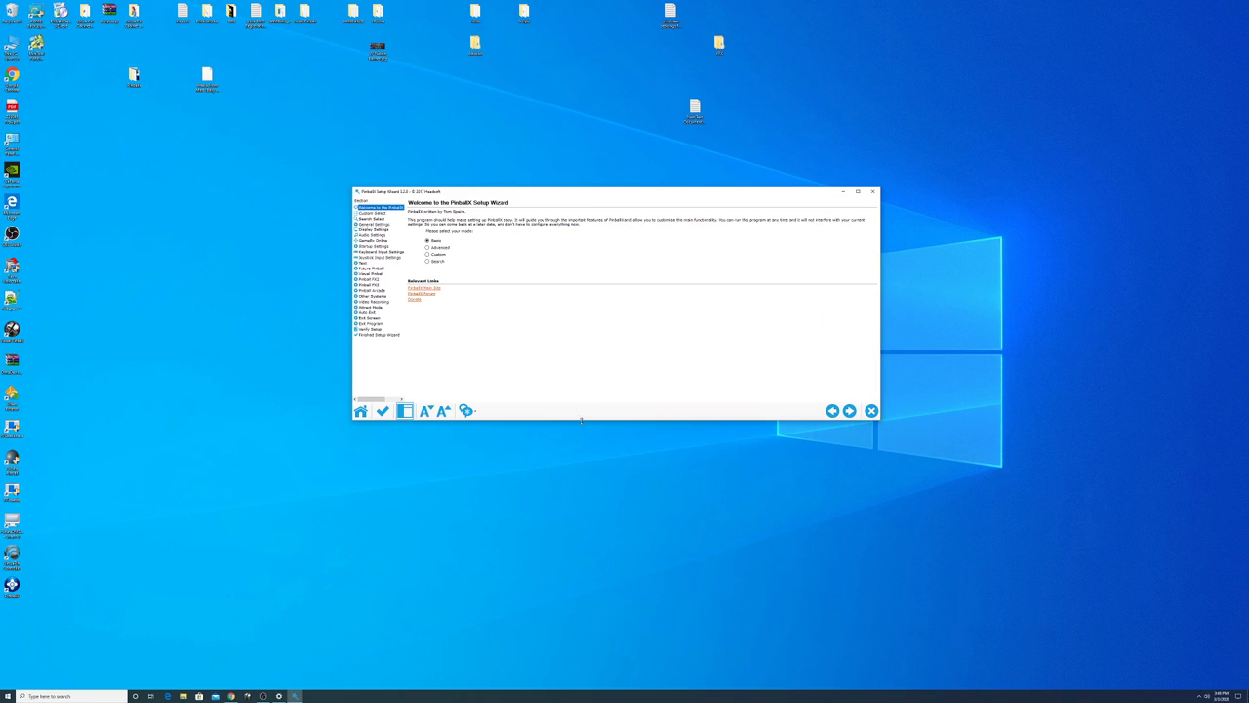
pyautogui.moveTo(581, 419); pyautogui.dragTo(581, 501)
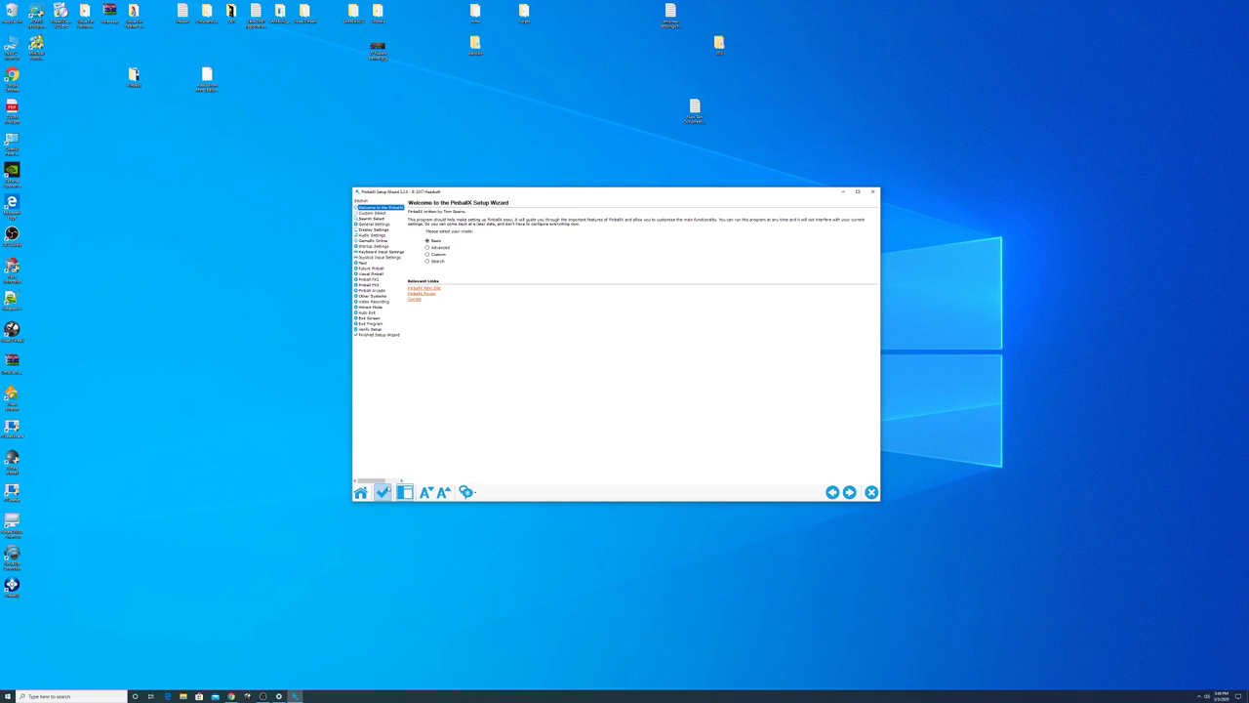
pyautogui.moveTo(379, 479); pyautogui.dragTo(274, 380)
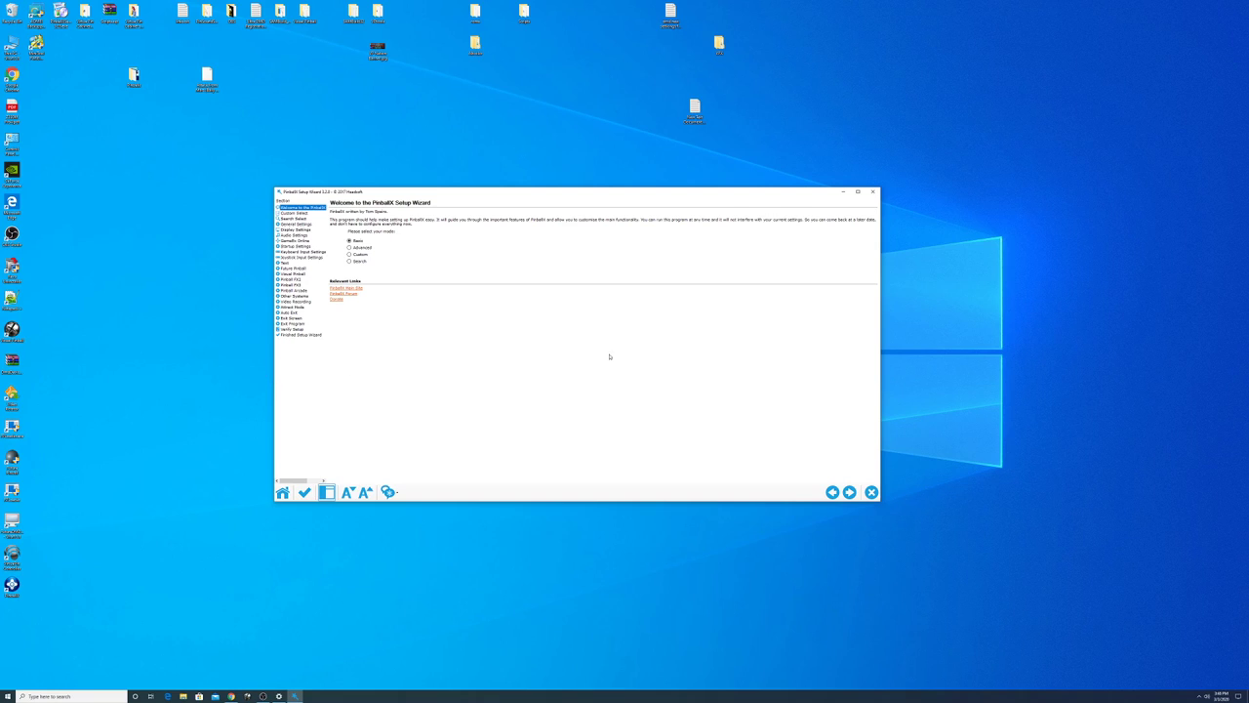
pyautogui.moveTo(630, 187); pyautogui.dragTo(630, 144)
# Set the Windows scaling of text, apps and other items to 150% and reposition the PinballX Setup Wizard window.
pyautogui.rightClick(182, 208)
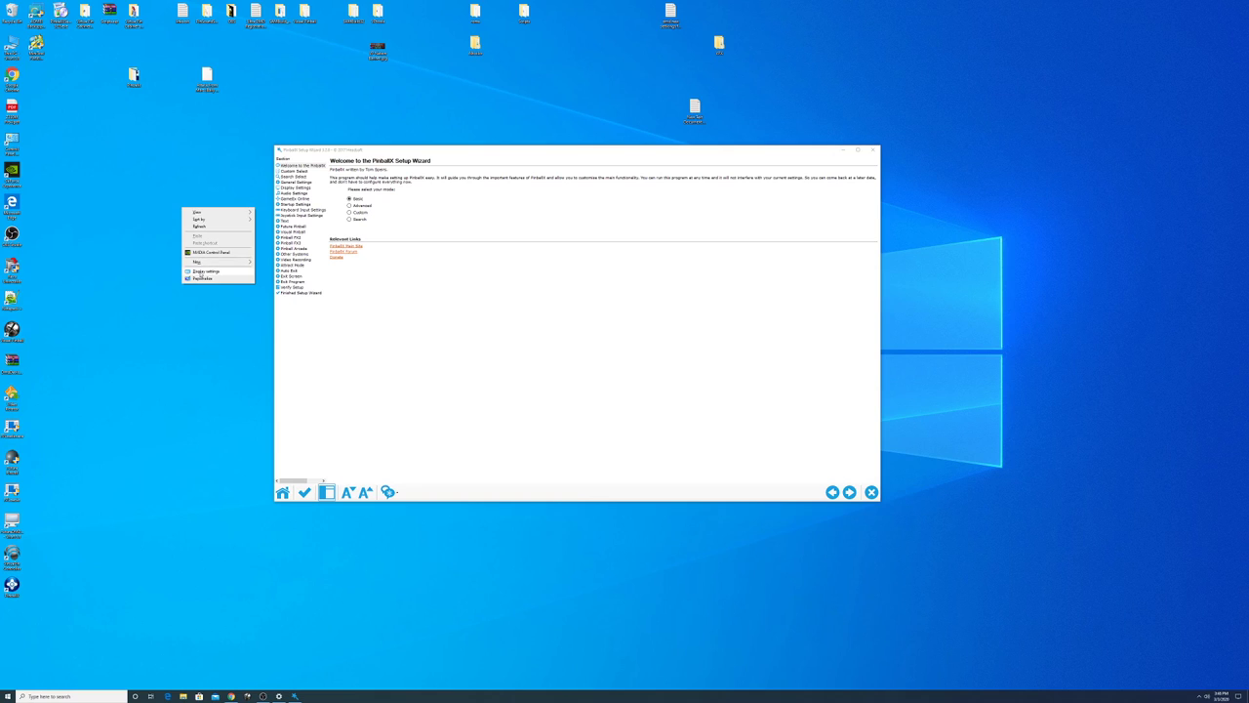
pyautogui.click(205, 270)
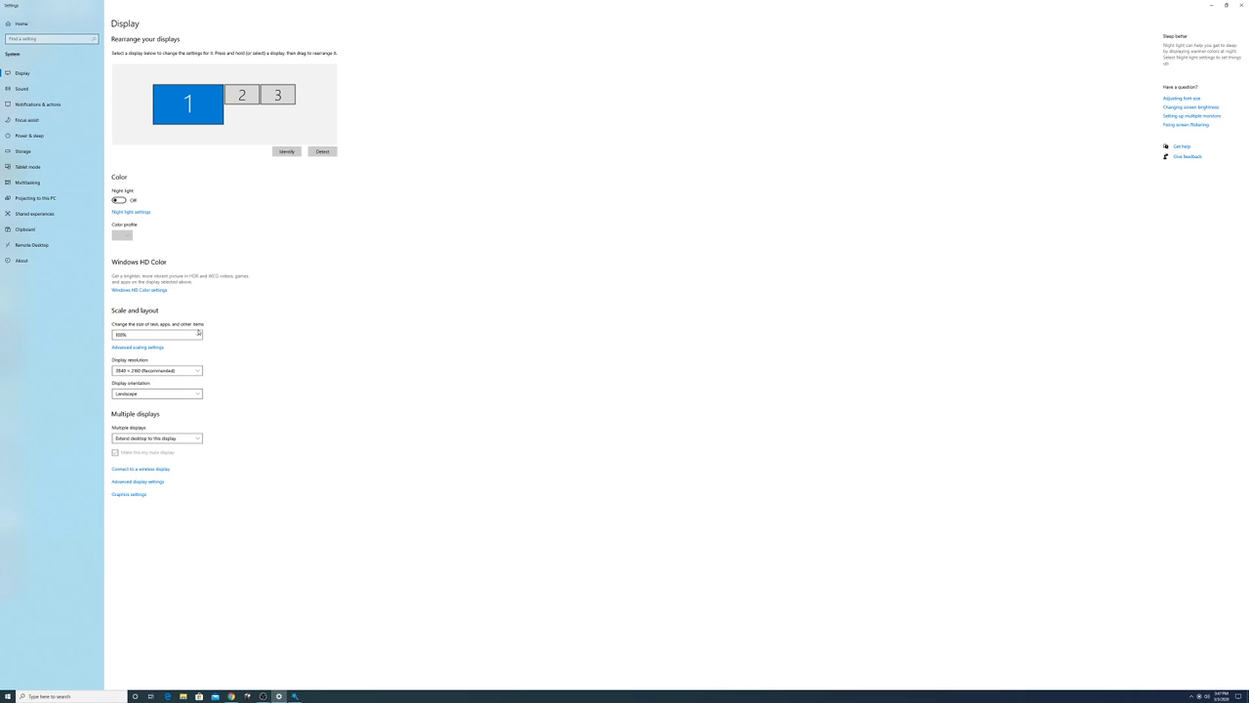
pyautogui.click(198, 333)
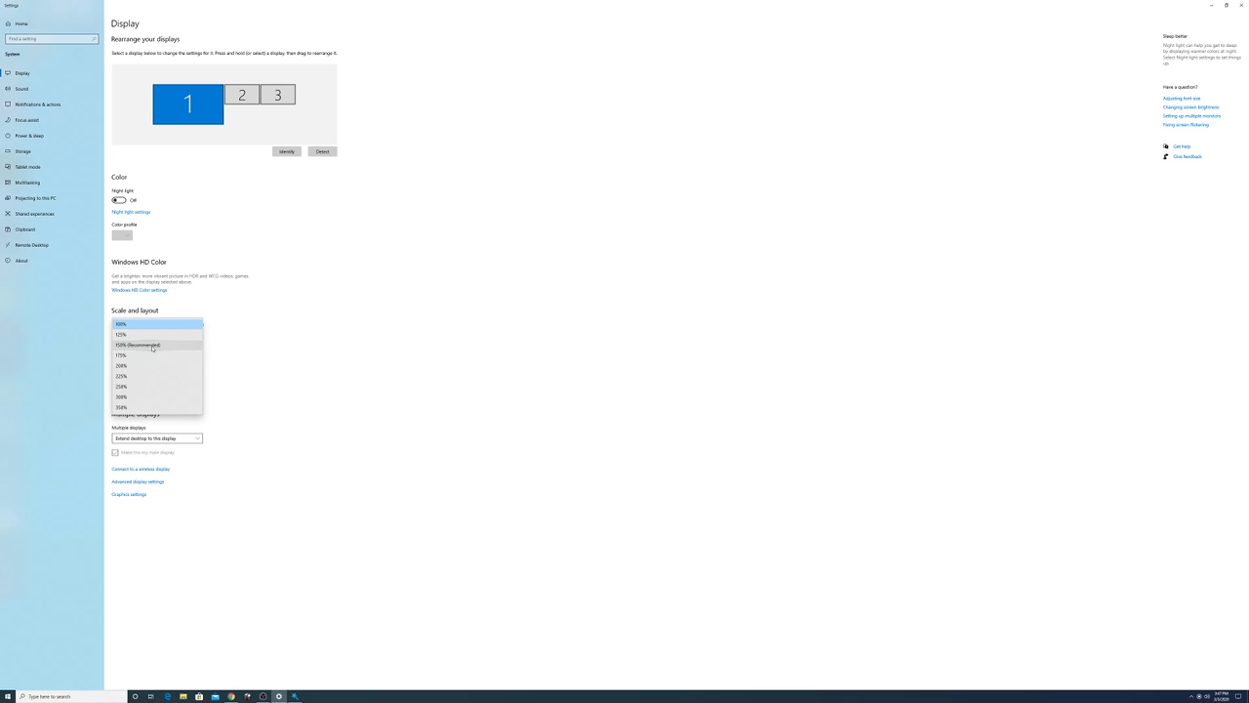
pyautogui.click(152, 347)
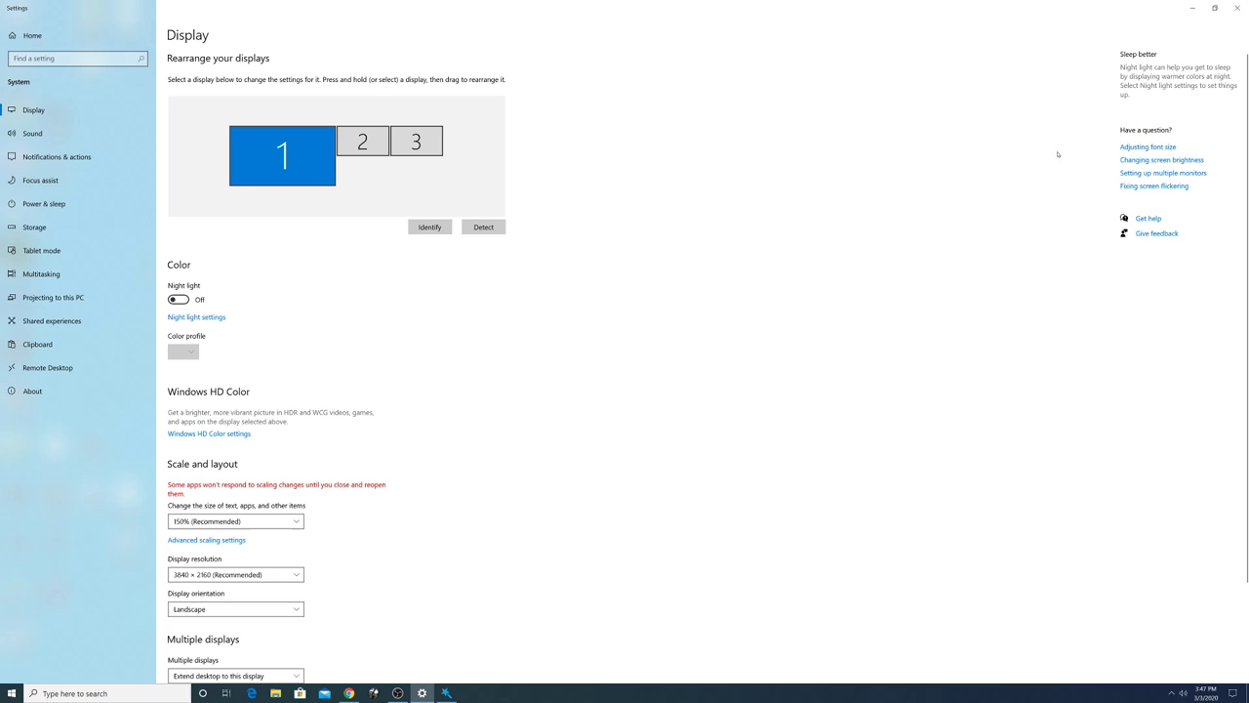
pyautogui.click(1192, 8)
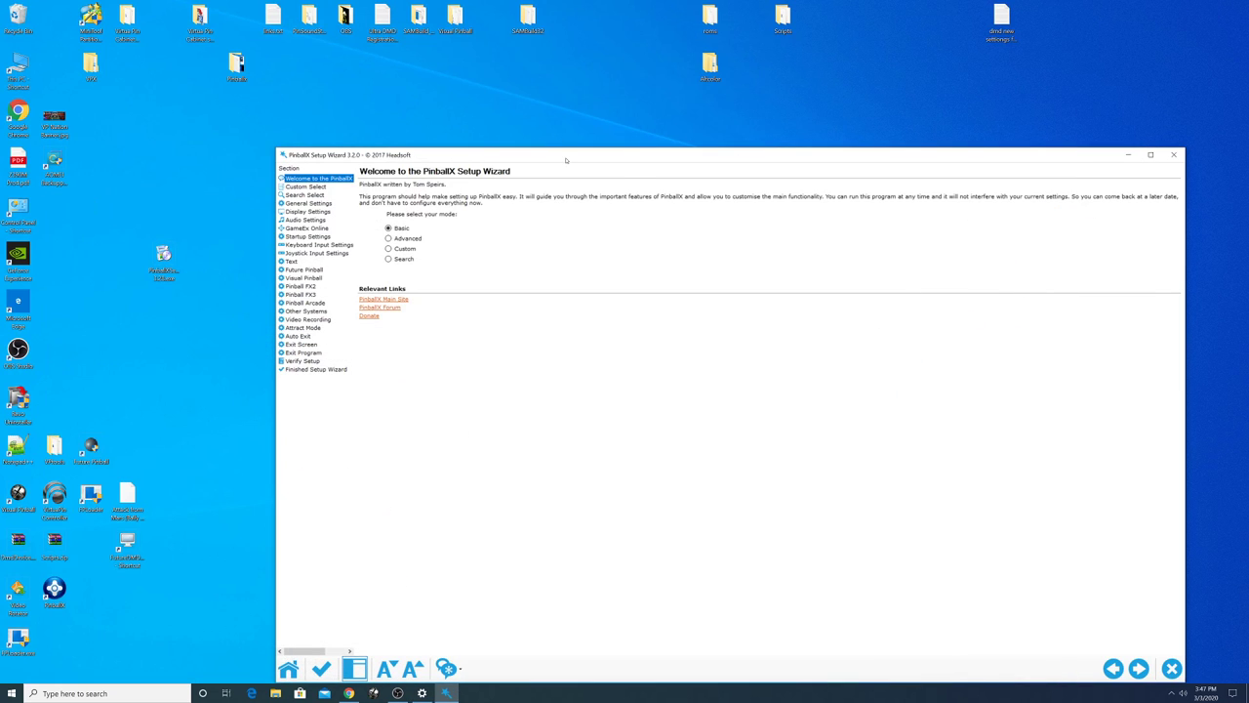
pyautogui.moveTo(565, 159); pyautogui.dragTo(466, 107)
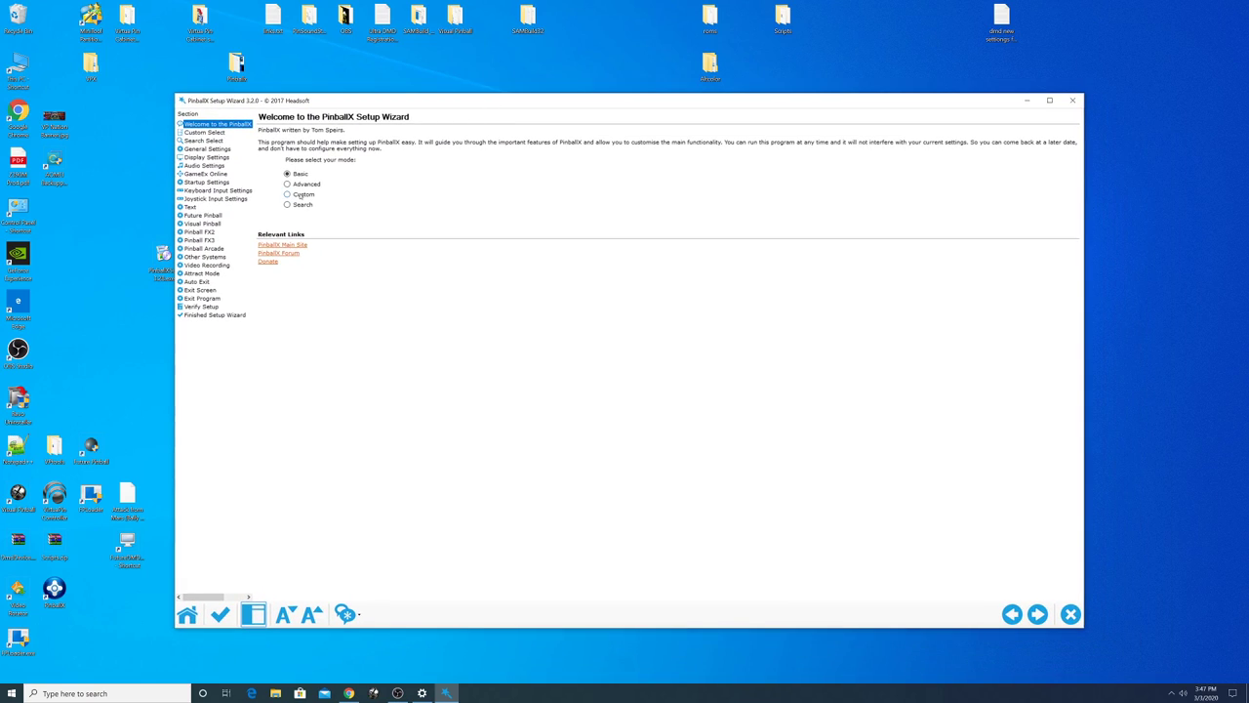
# Review the Custom Select, Search Select and General Settings sections of the setup wizard.
pyautogui.press('Tab')
pyautogui.press('Down')
pyautogui.click(207, 133)
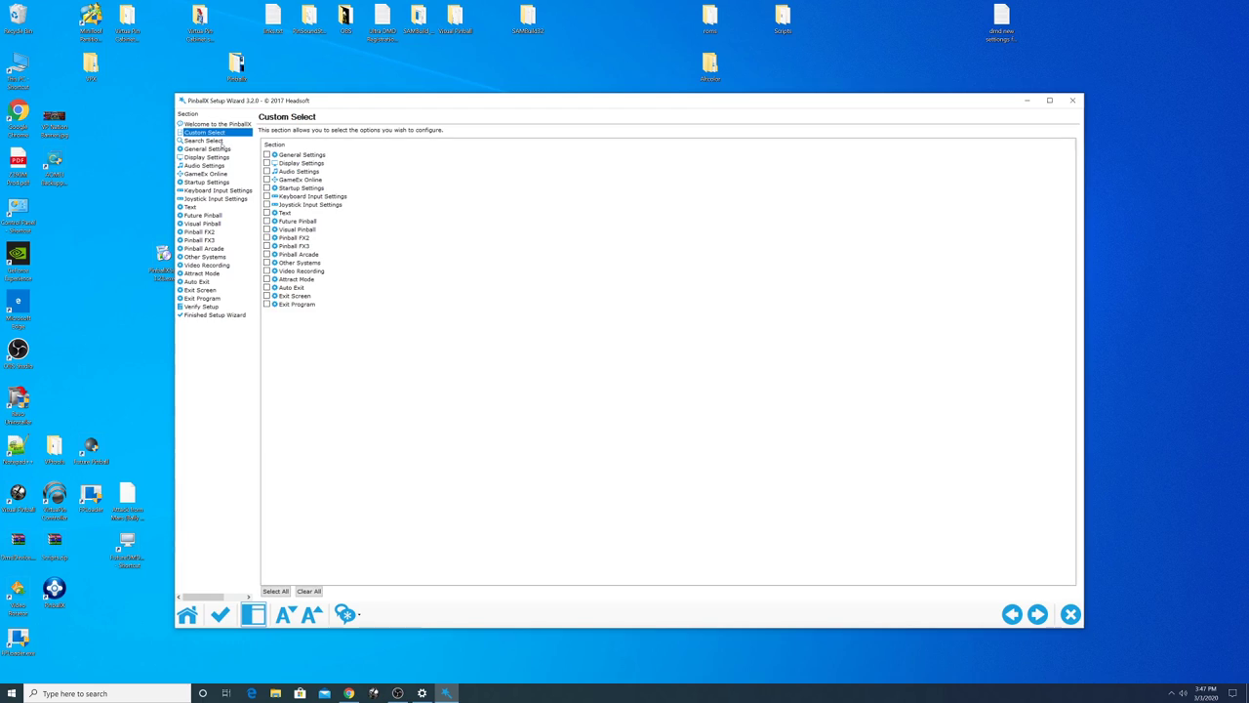
pyautogui.click(220, 143)
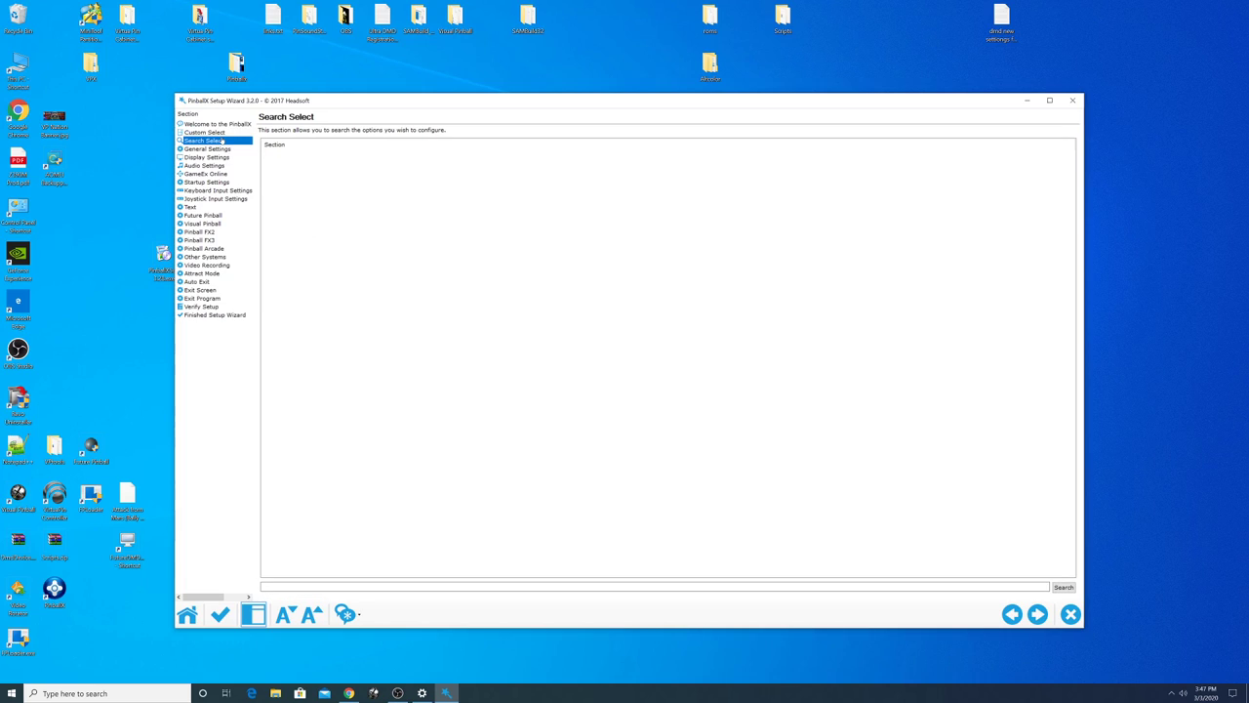
pyautogui.click(223, 150)
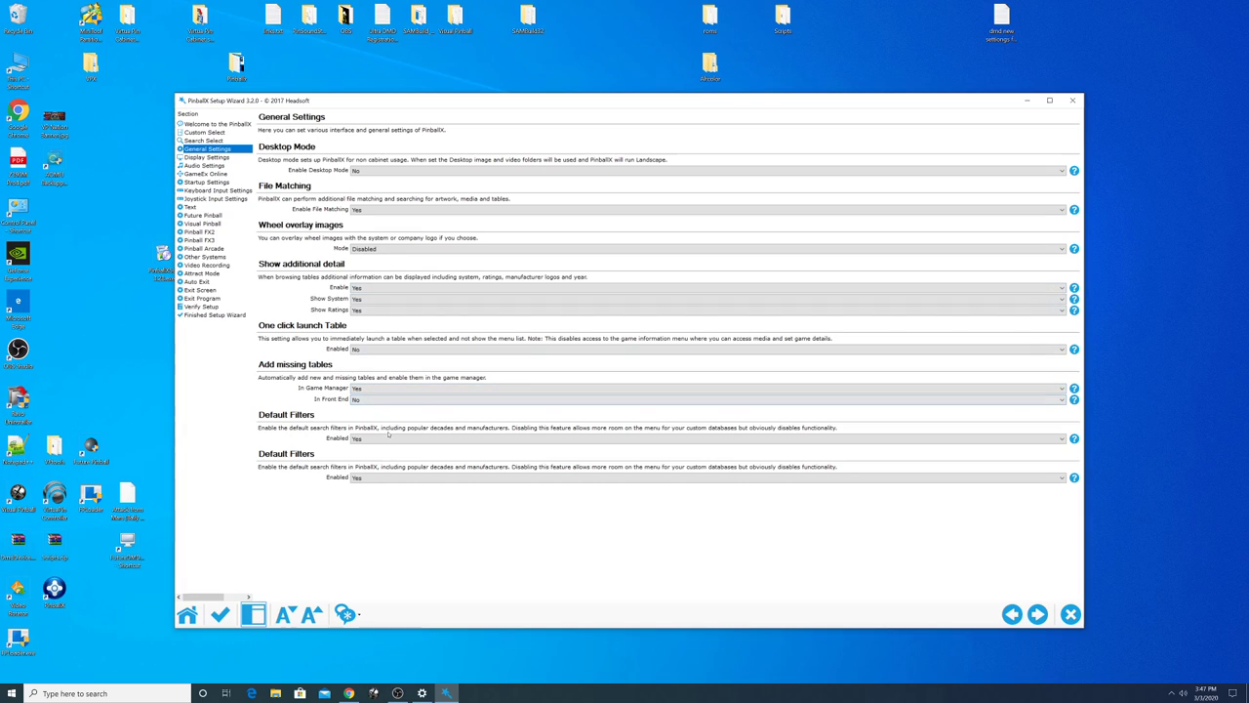
# Examine the main display choices in the wizard's Display Settings and check the monitor numbering in the Windows display settings.
pyautogui.click(206, 157)
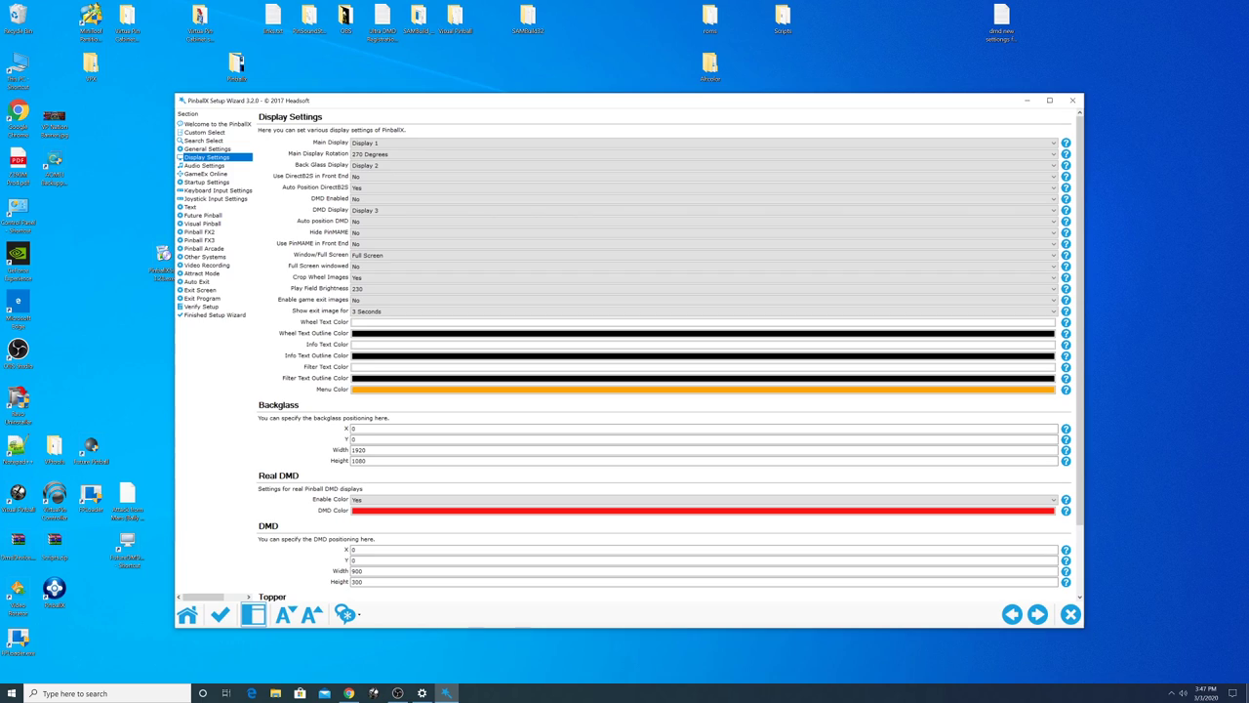
pyautogui.click(399, 143)
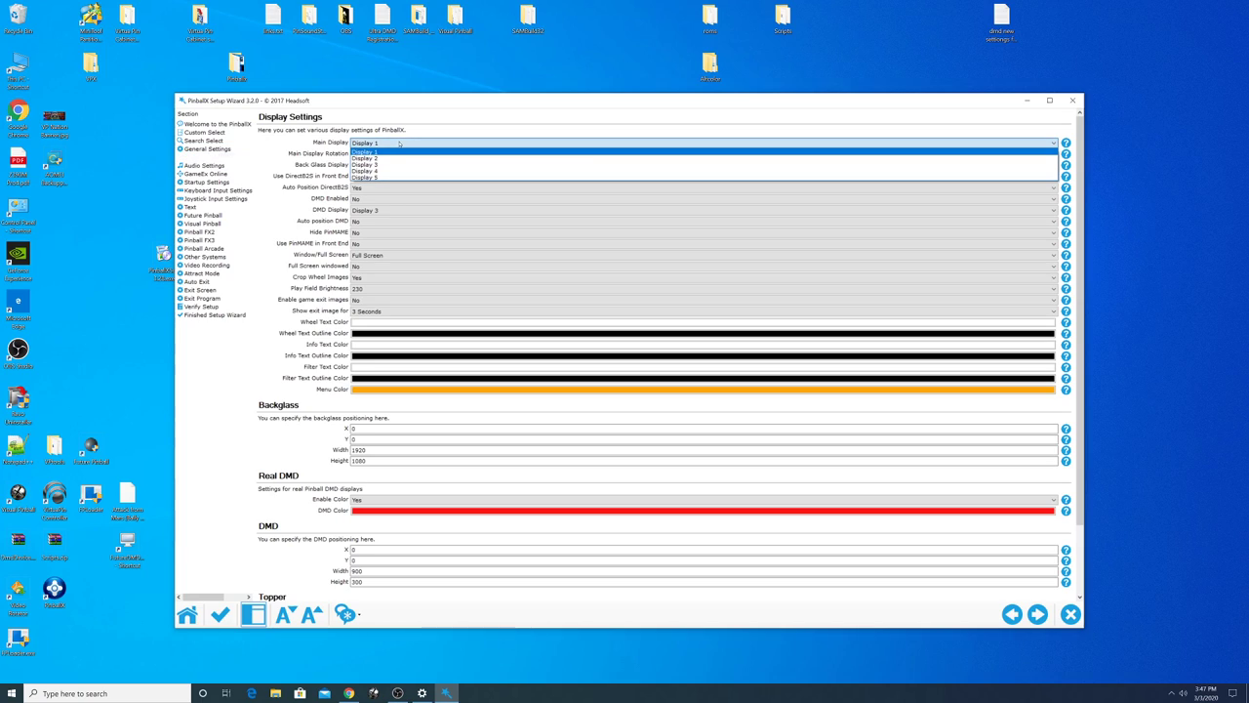
pyautogui.click(400, 143)
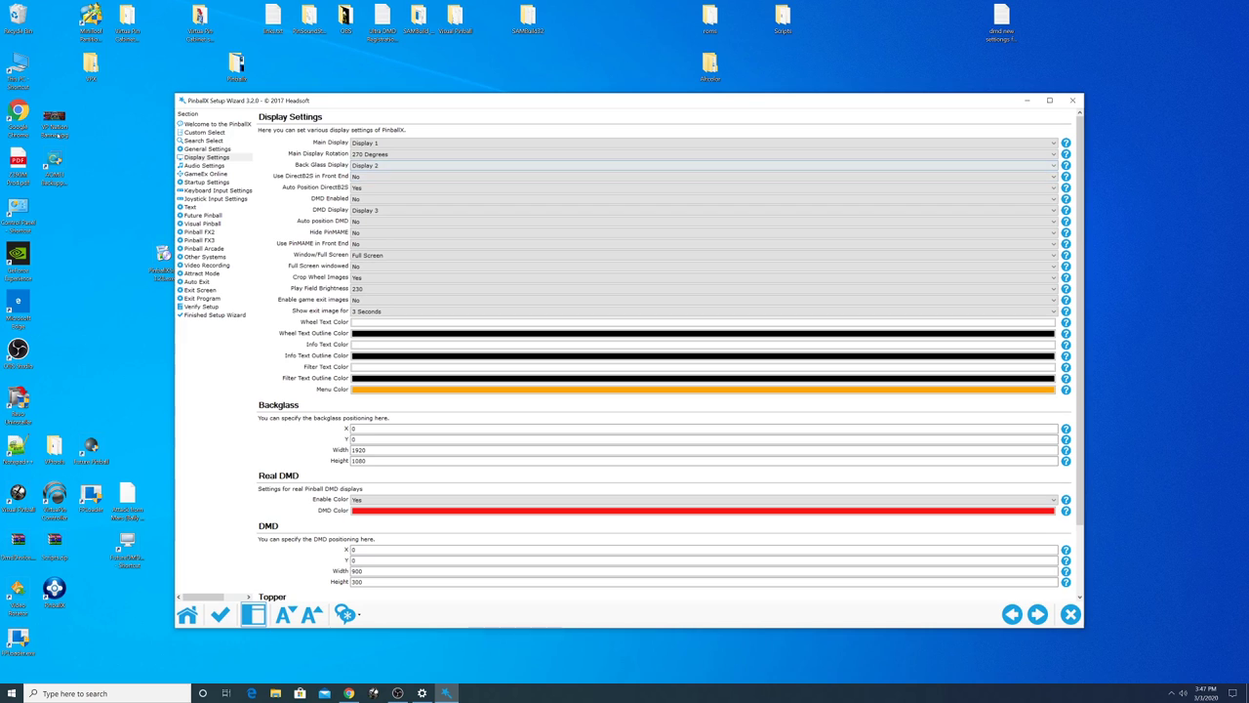
pyautogui.rightClick(142, 139)
pyautogui.click(178, 236)
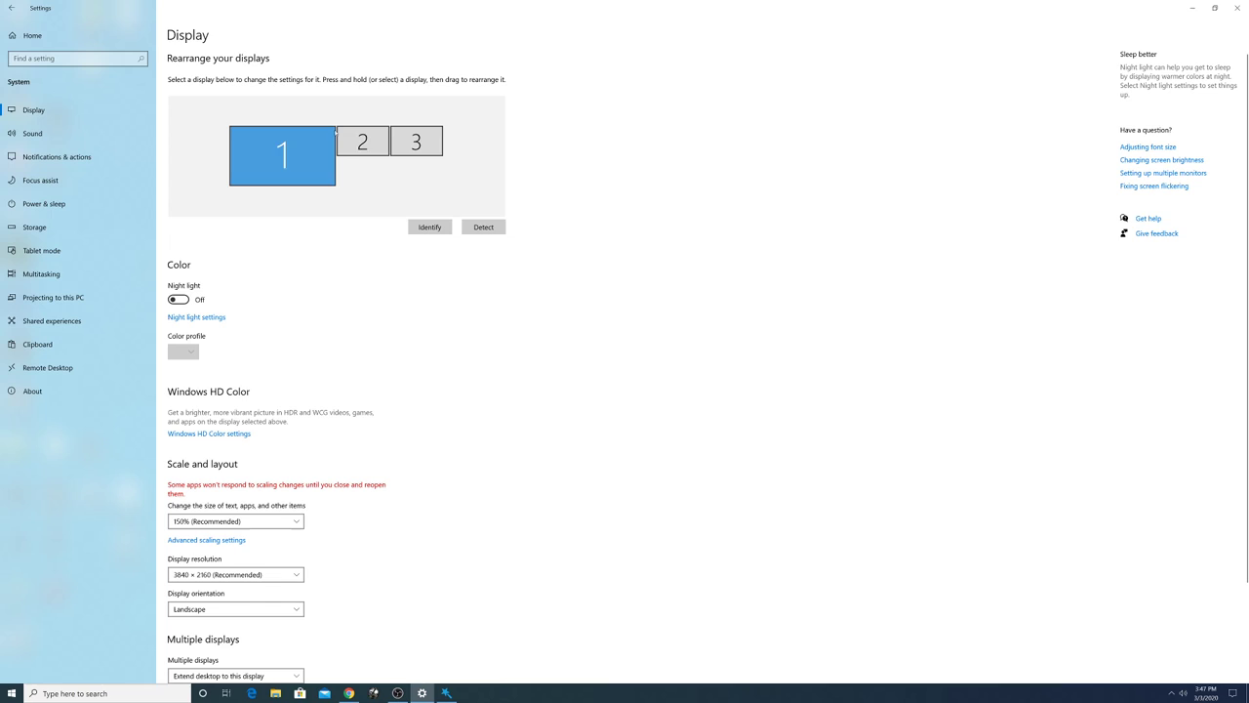
pyautogui.click(1237, 7)
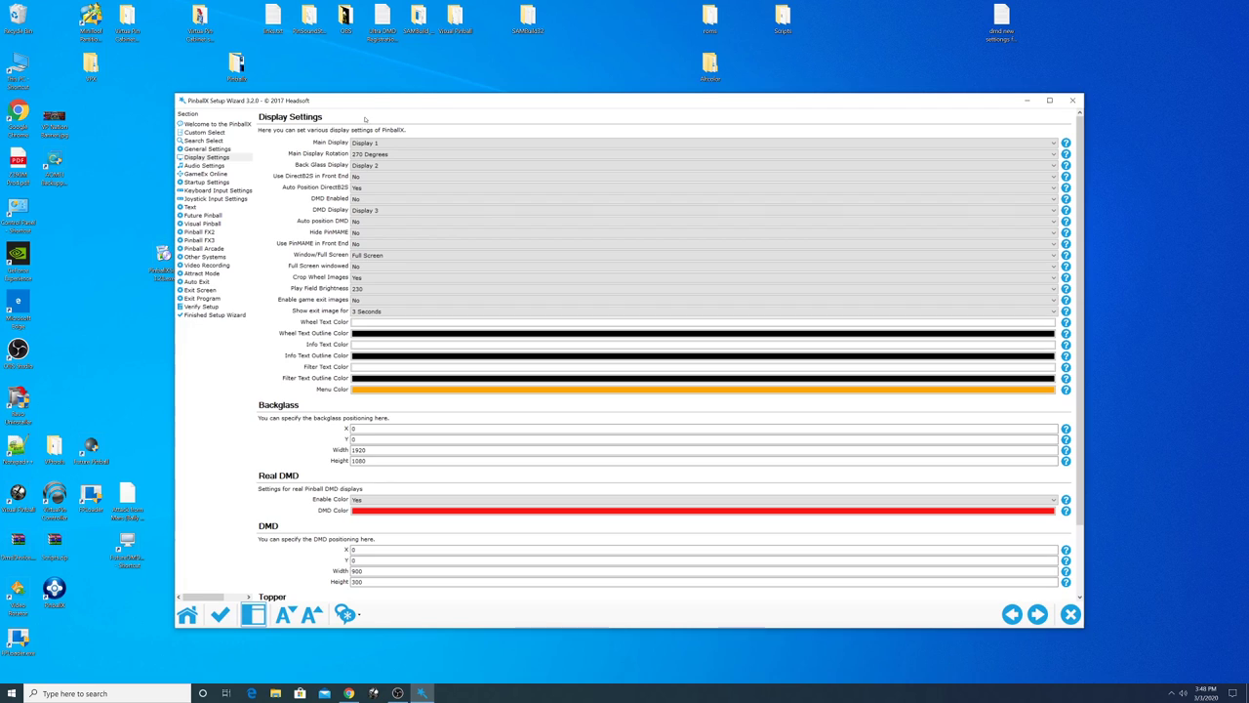
# Shift the wizard window slightly upward and set DMD Enabled to Yes in Display Settings.
pyautogui.moveTo(442, 101); pyautogui.dragTo(438, 82)
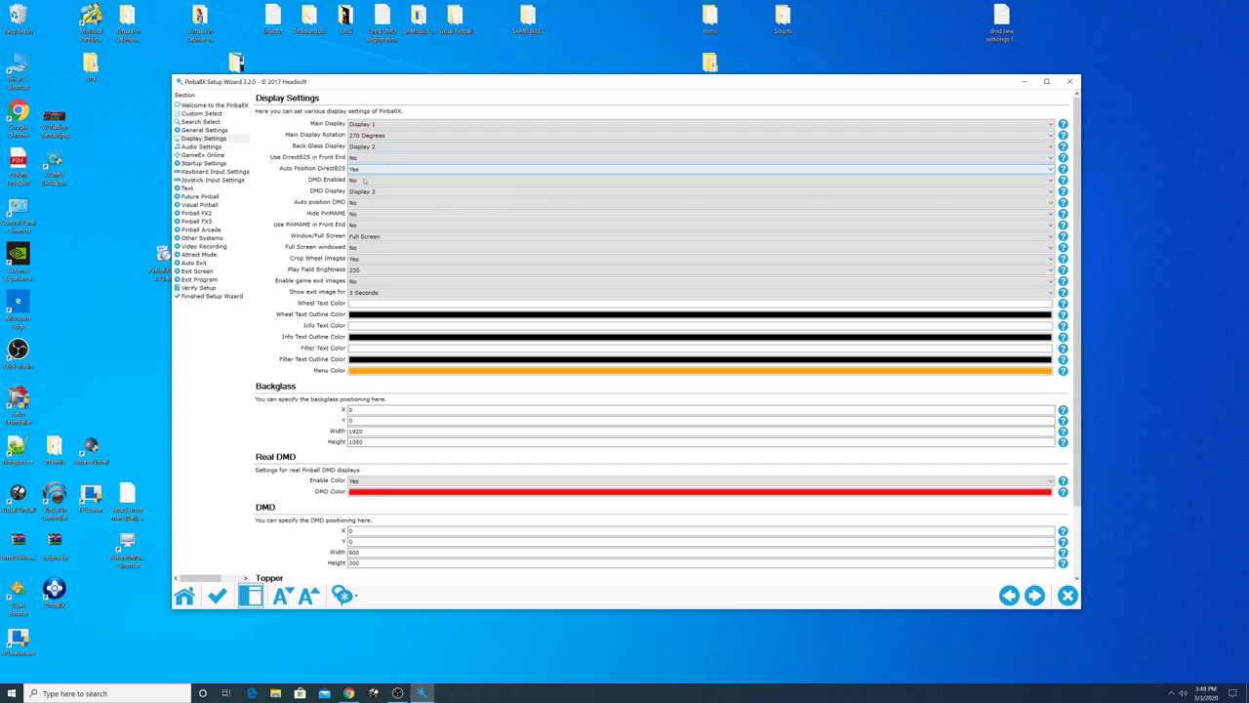
pyautogui.click(365, 182)
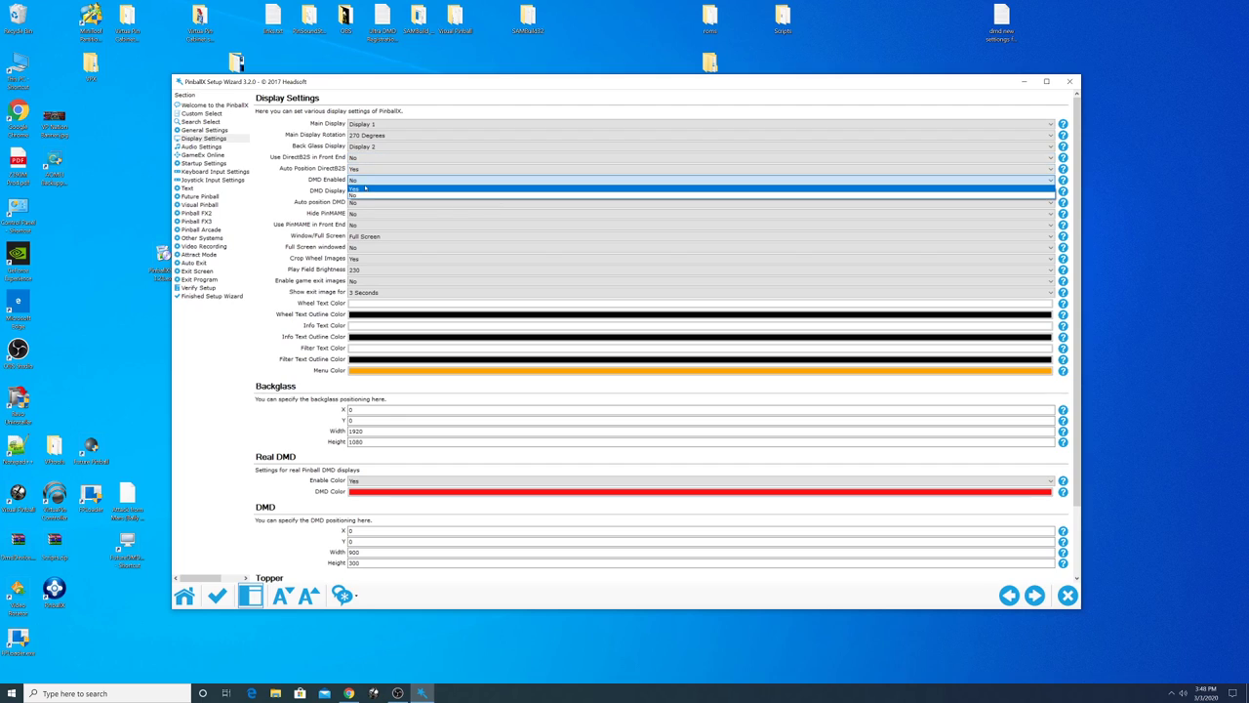
pyautogui.click(365, 188)
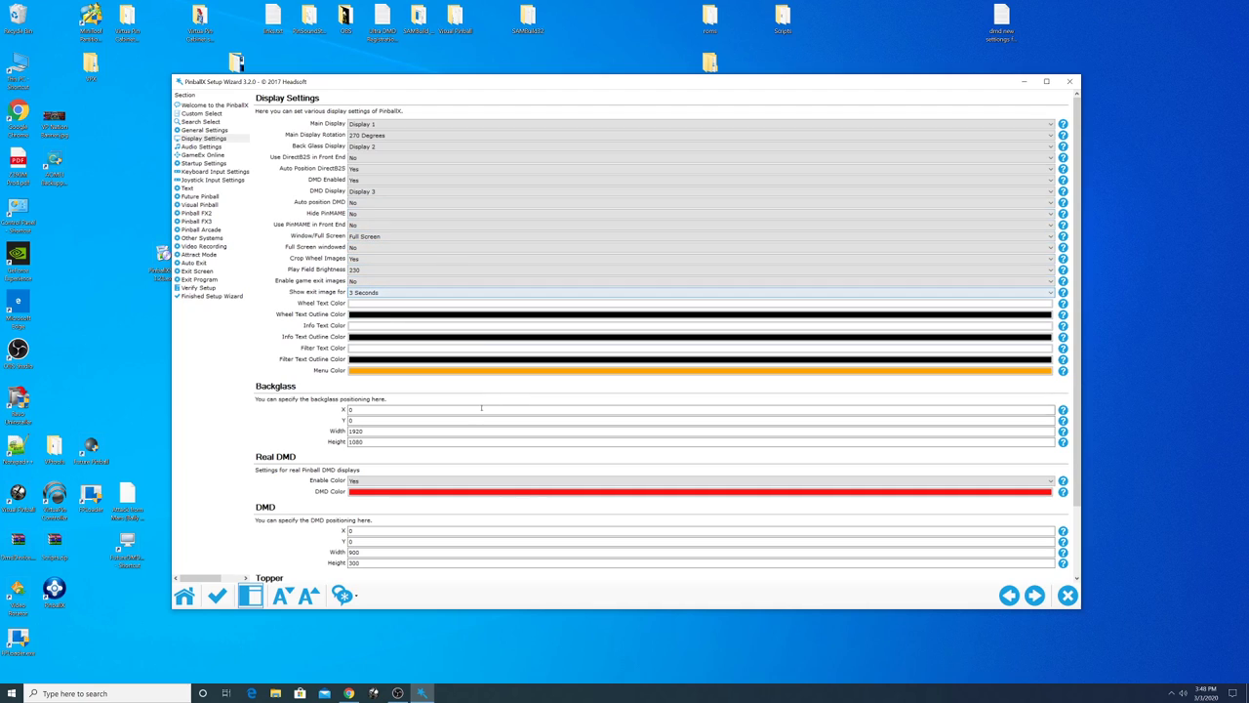
# Set the Menu Color to dark blue in Display Settings and move the wizard window up to the upper part of the desktop.
pyautogui.click(404, 371)
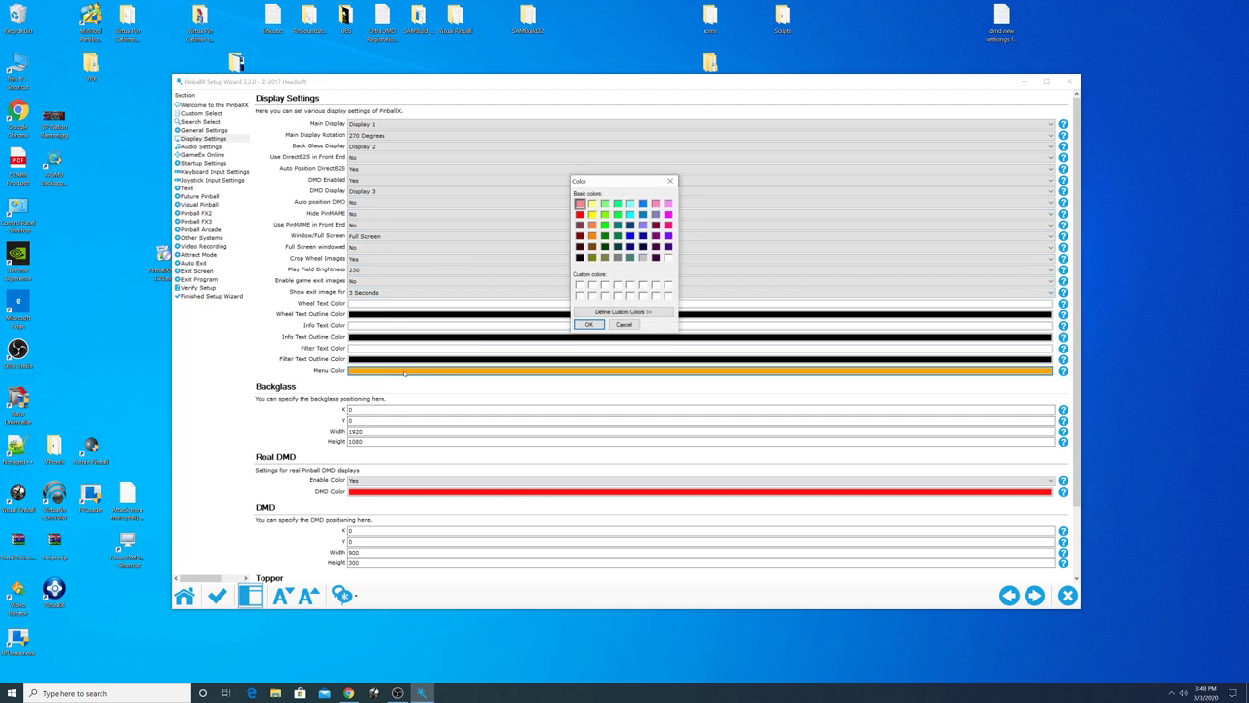
pyautogui.click(630, 248)
pyautogui.click(589, 324)
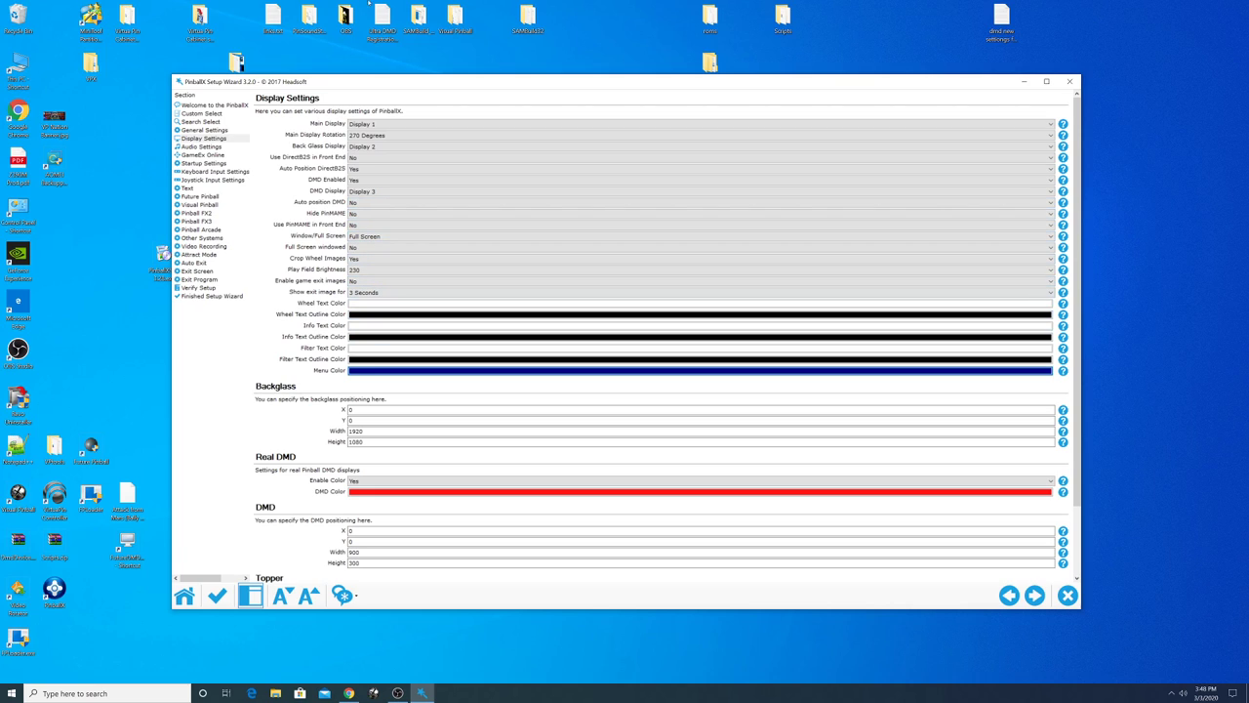
pyautogui.moveTo(424, 81); pyautogui.dragTo(413, 17)
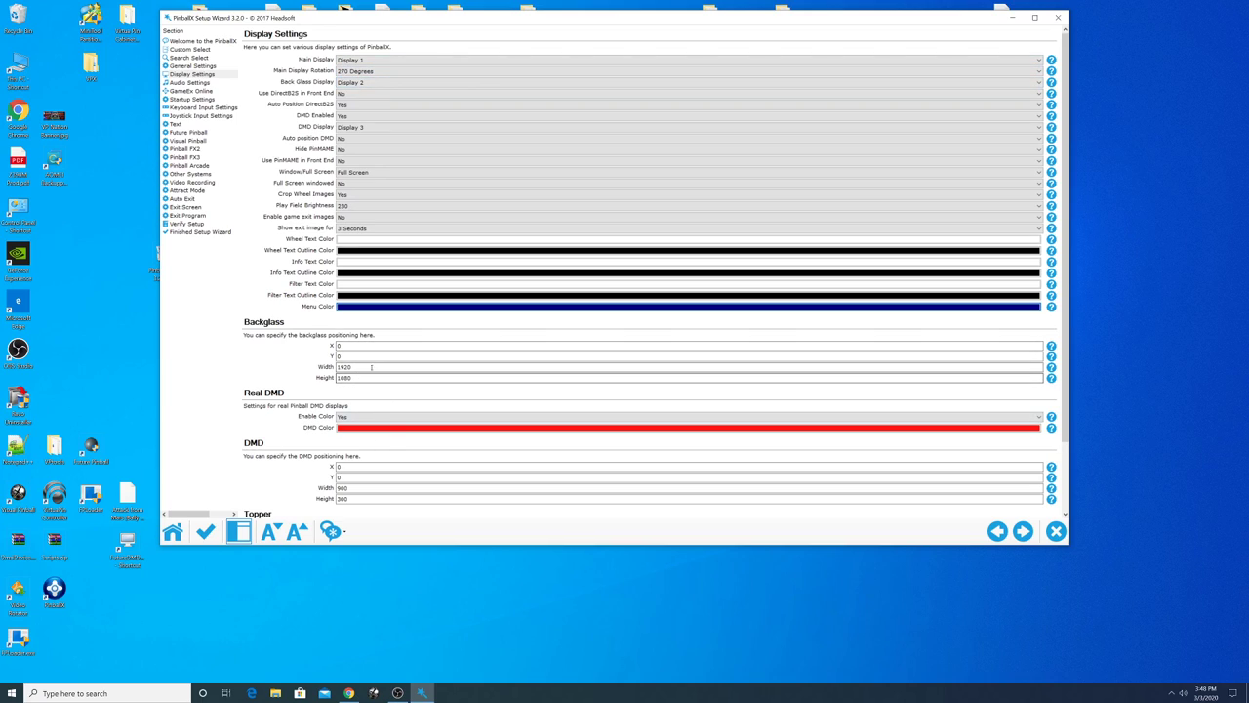
# Check the resolutions of displays 2, 3 and 1 in the Windows display settings, and close the settings.
pyautogui.rightClick(110, 184)
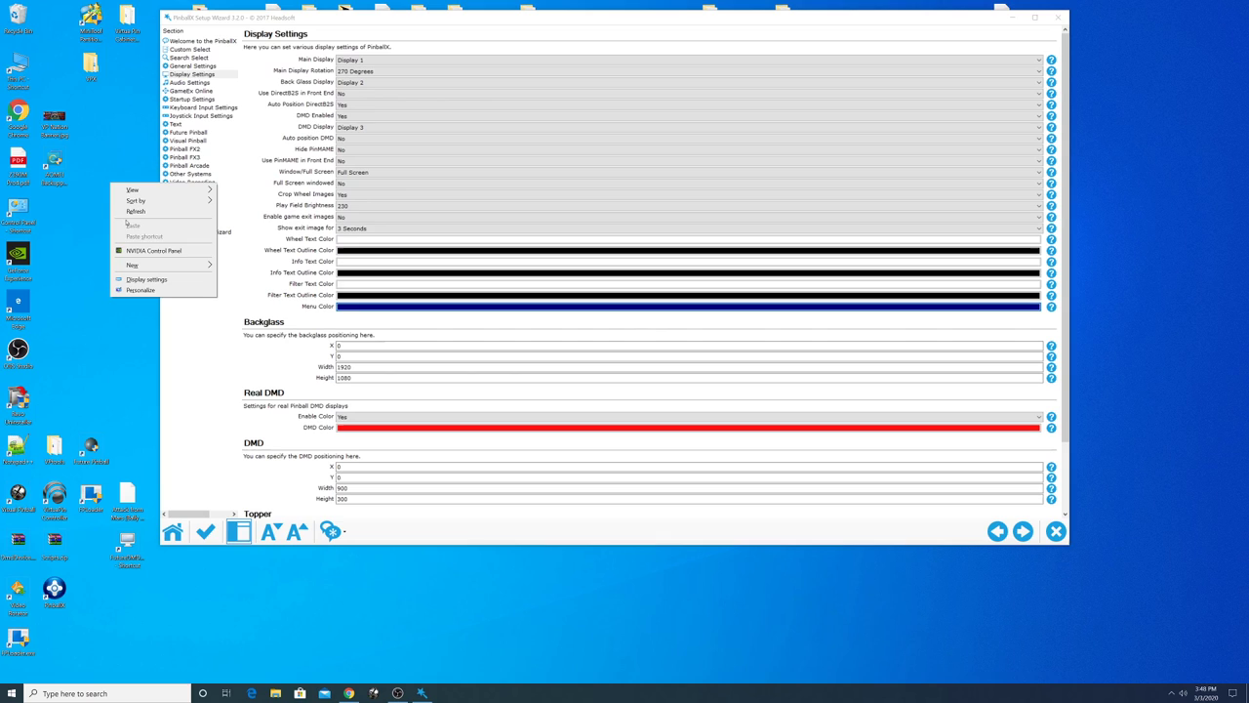
pyautogui.click(122, 280)
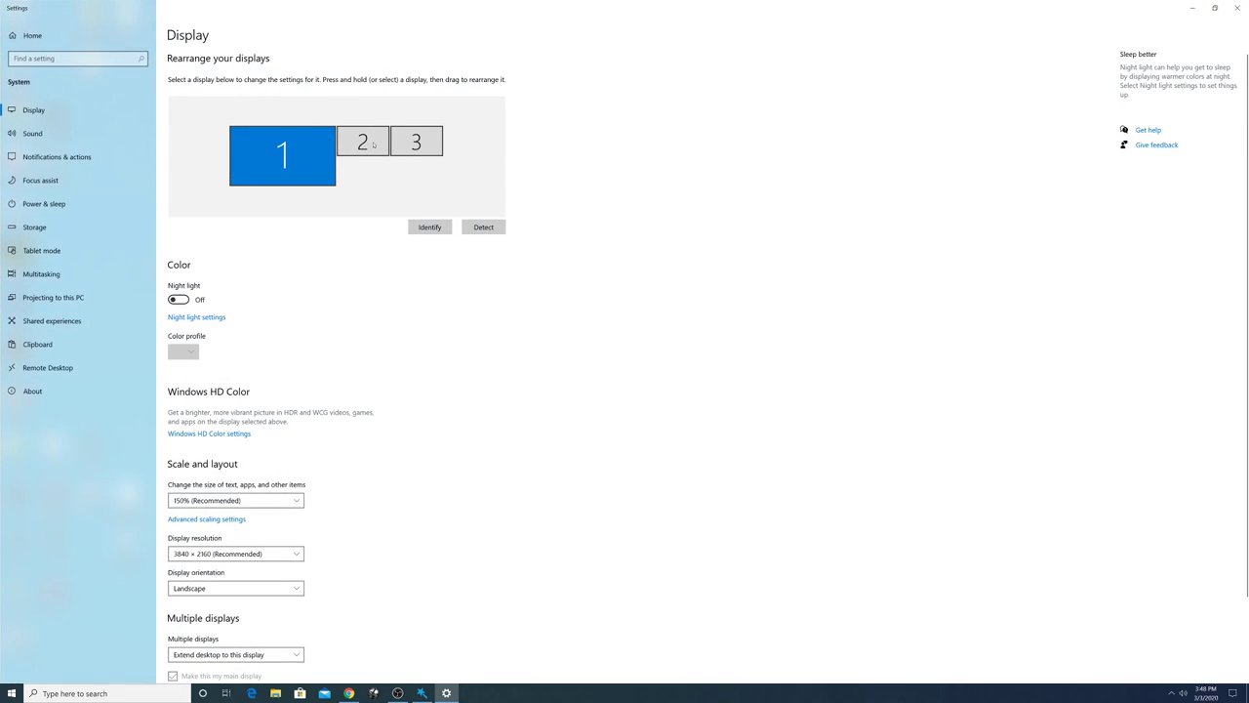
pyautogui.click(366, 145)
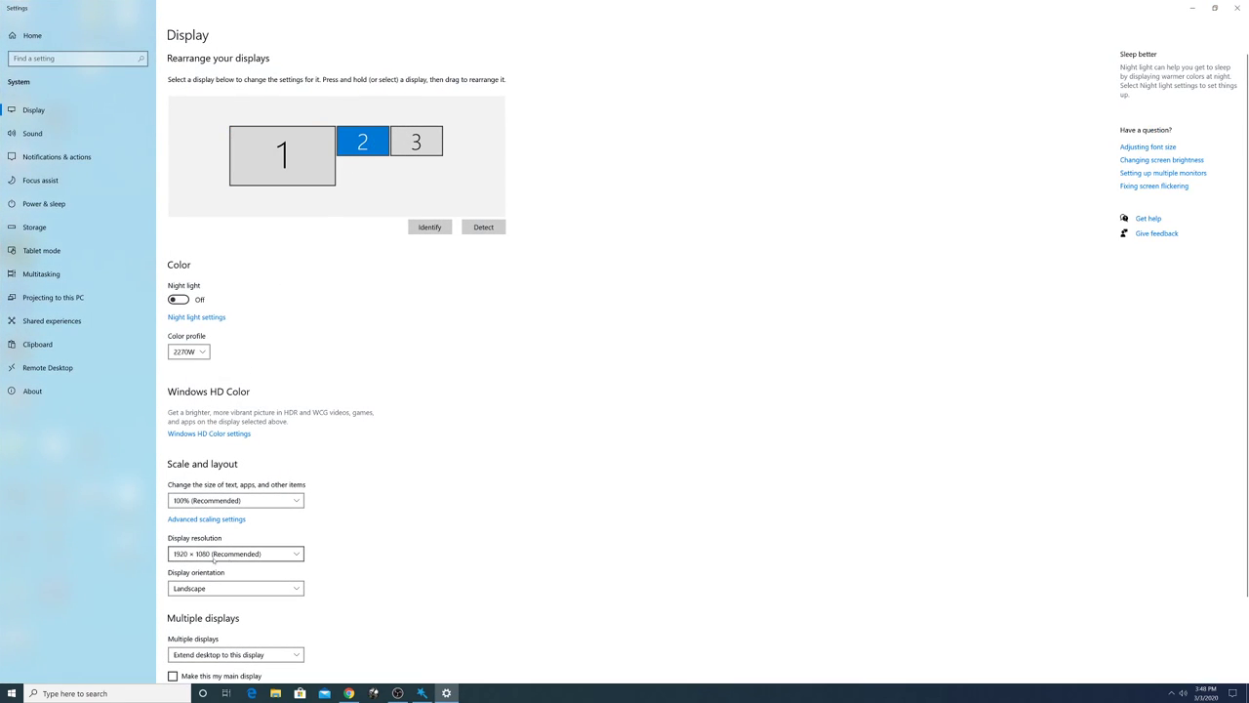
pyautogui.click(416, 143)
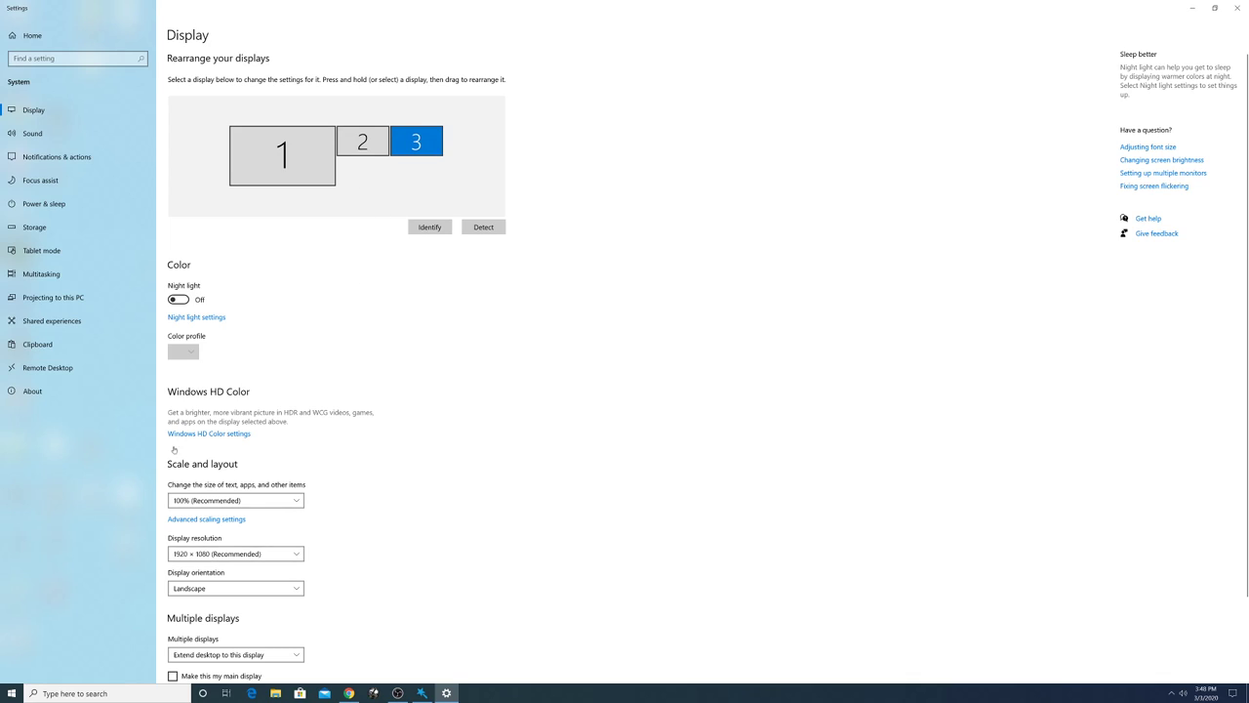
pyautogui.click(256, 168)
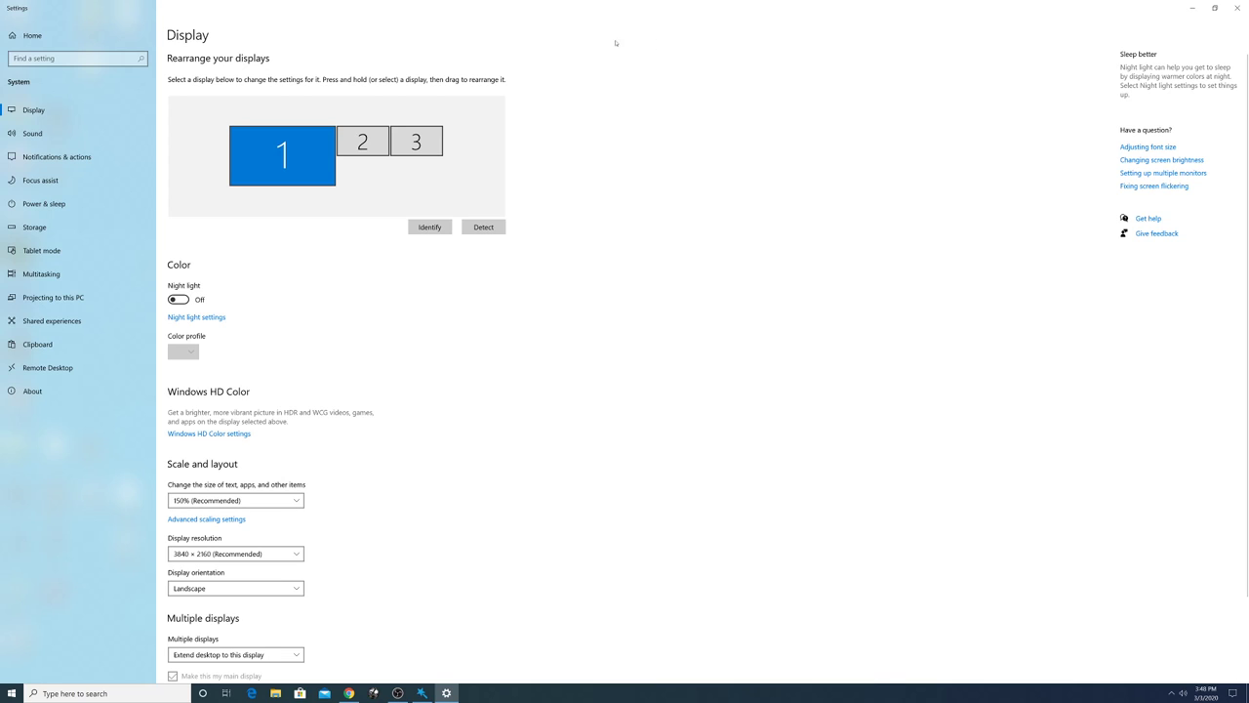
pyautogui.click(1239, 7)
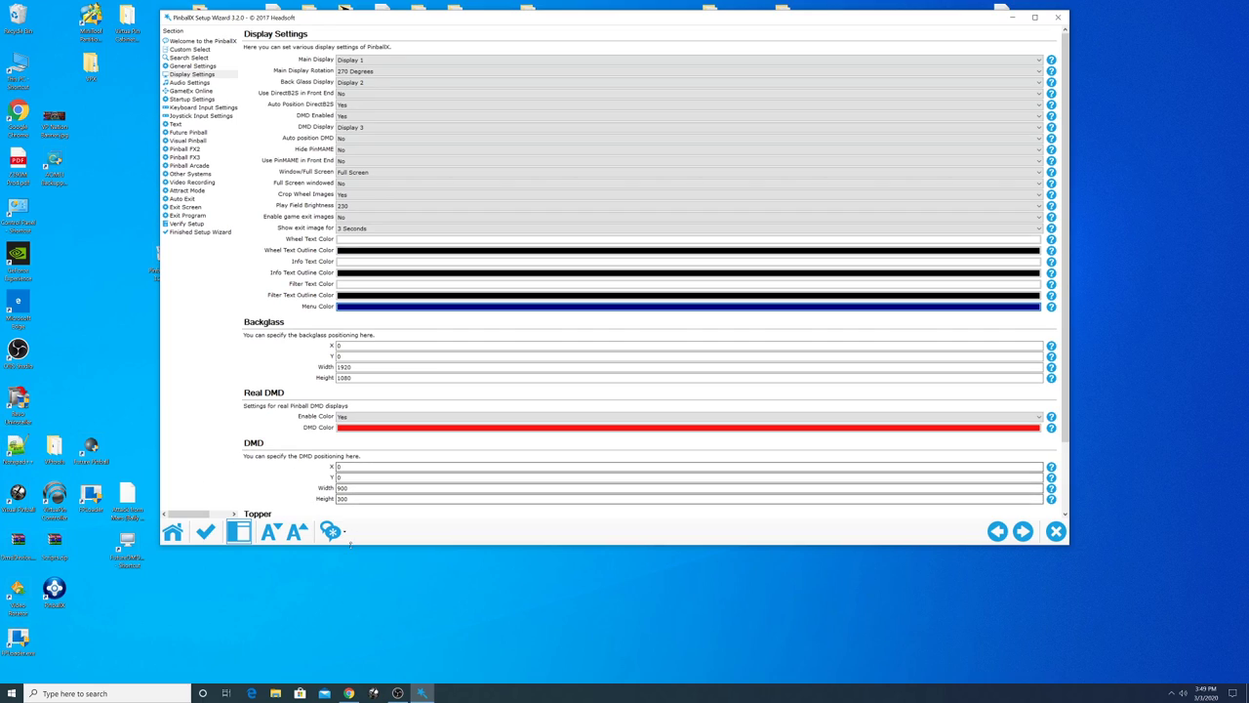
# Enlarge the wizard window slightly, set the DMD width to 1920 and height to 1080, and set Crop Wheel Images to No.
pyautogui.moveTo(349, 545); pyautogui.dragTo(349, 564)
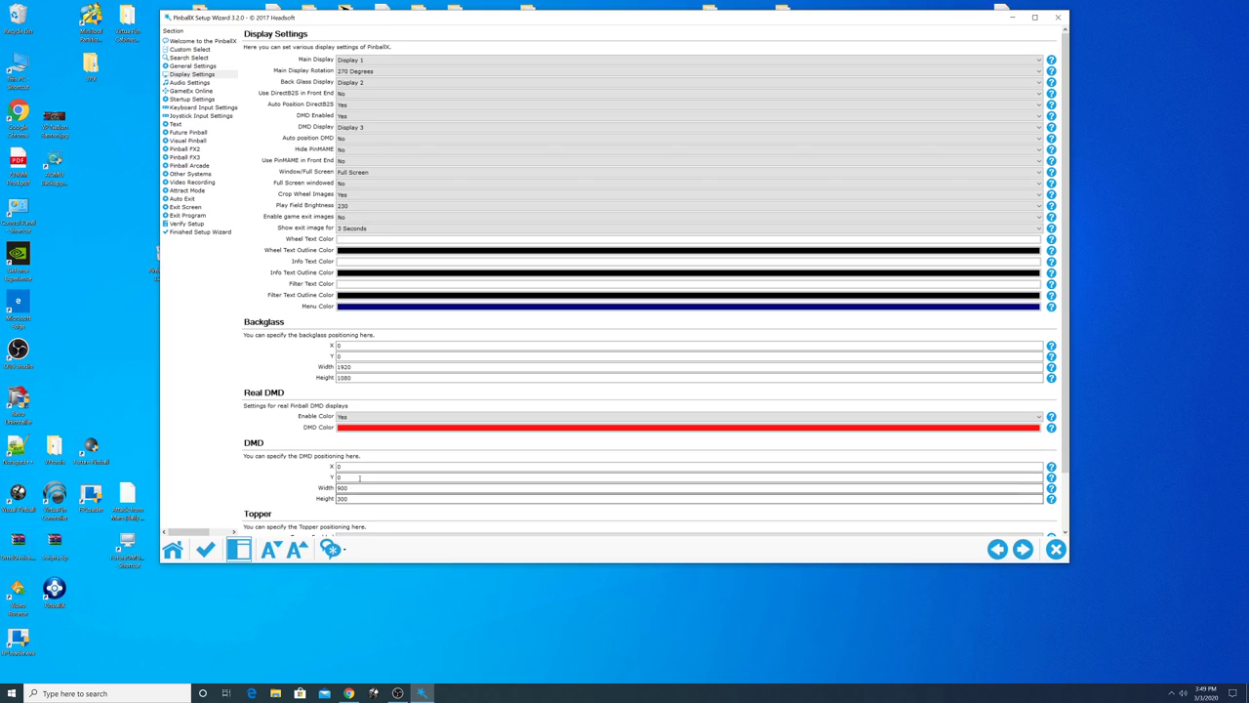
pyautogui.click(320, 487)
pyautogui.write('1920')
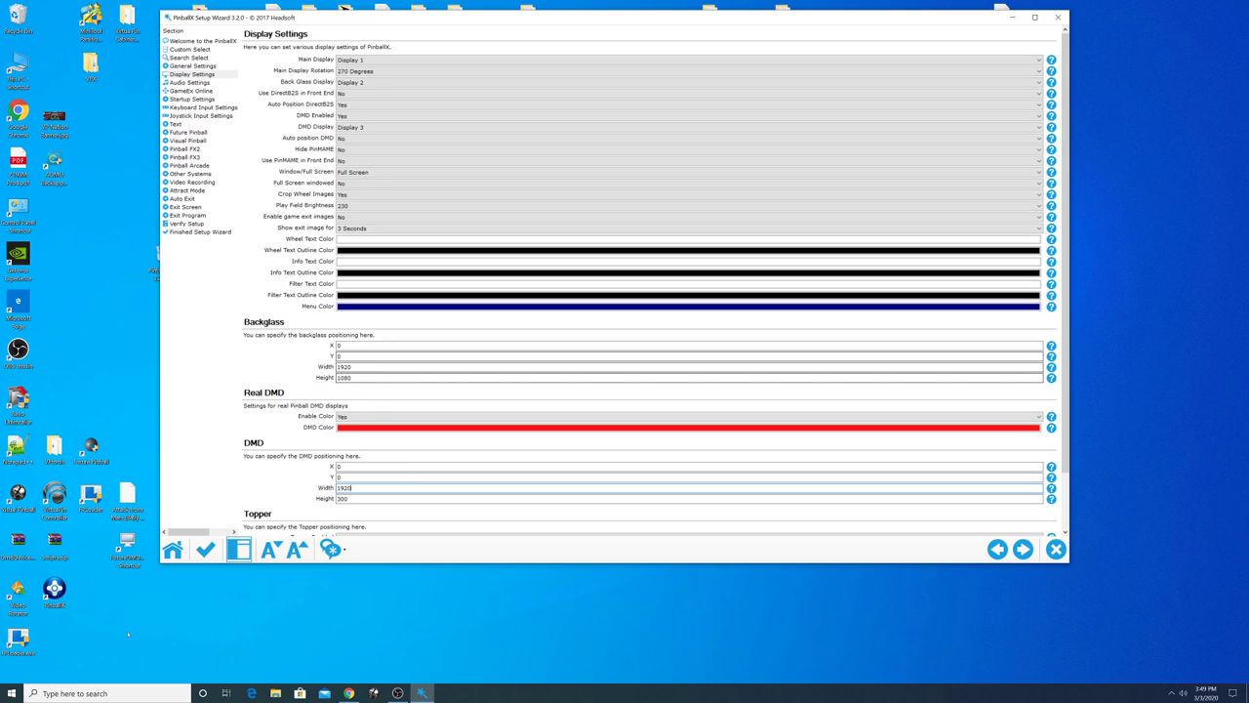
pyautogui.click(344, 498)
pyautogui.write('108')
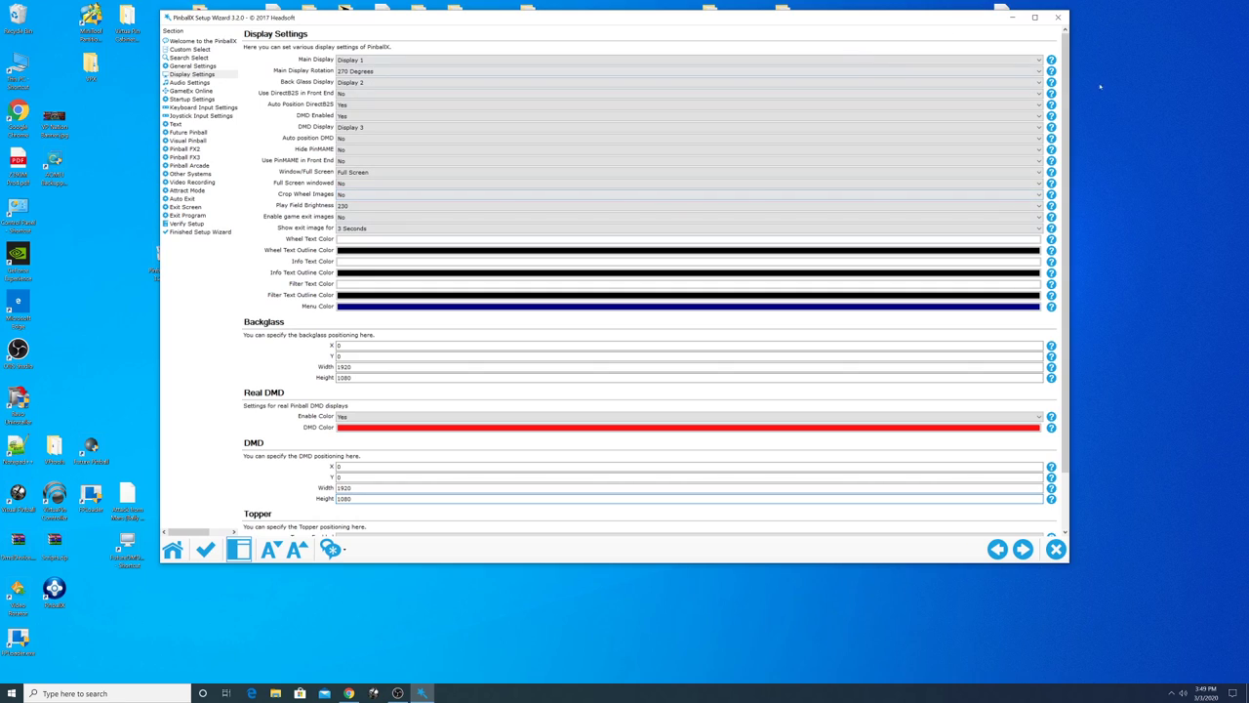
pyautogui.scroll(-2, 1071, 209)
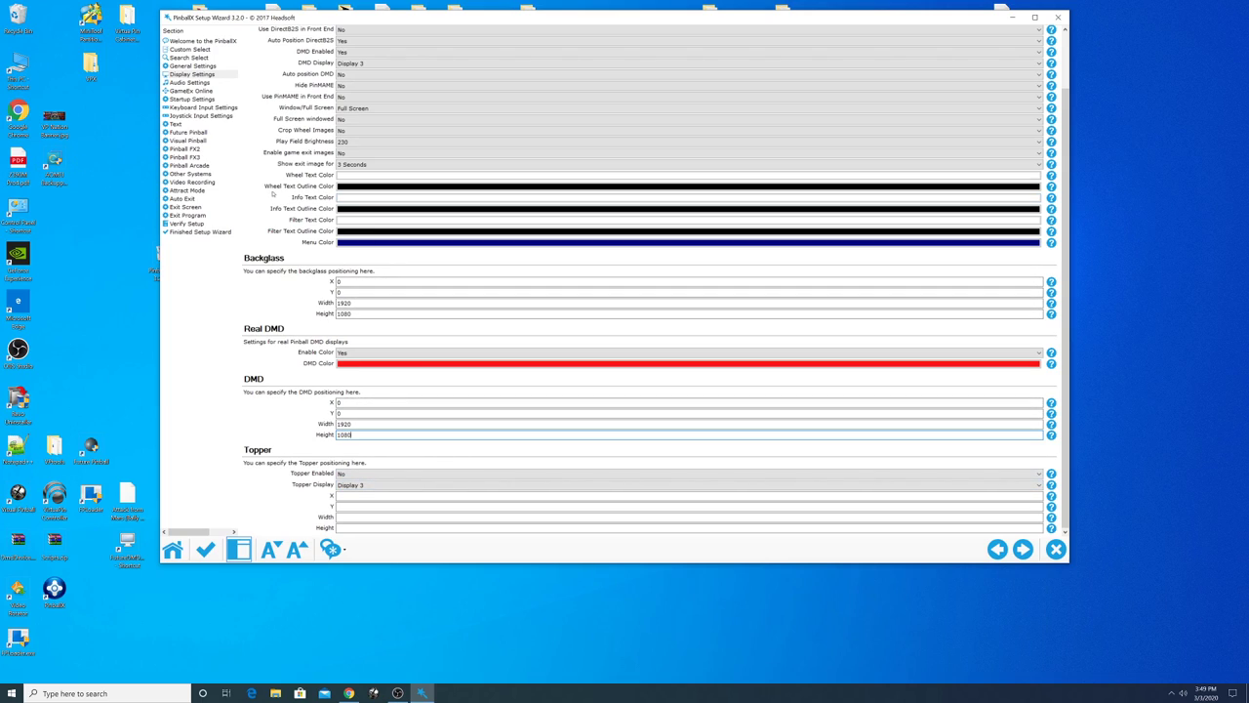
# Review the Audio Settings and the GameEx Online section, including its stream quality and lite media choices.
pyautogui.click(205, 85)
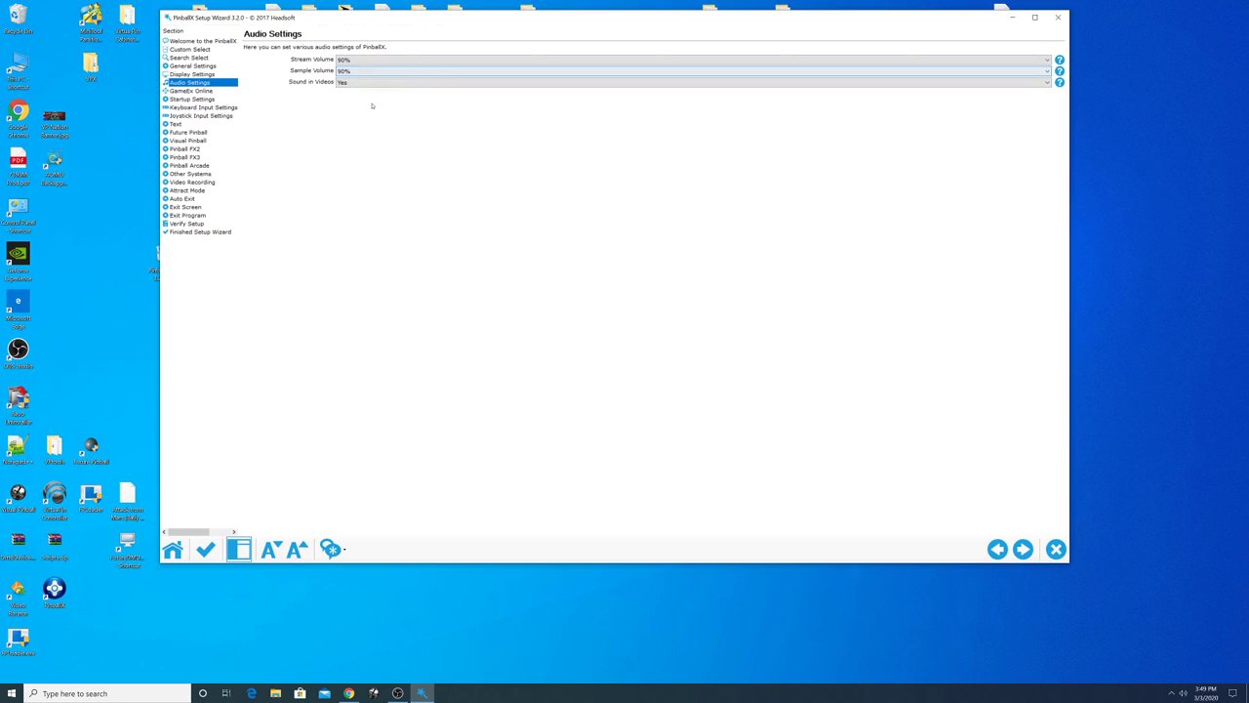
pyautogui.click(200, 92)
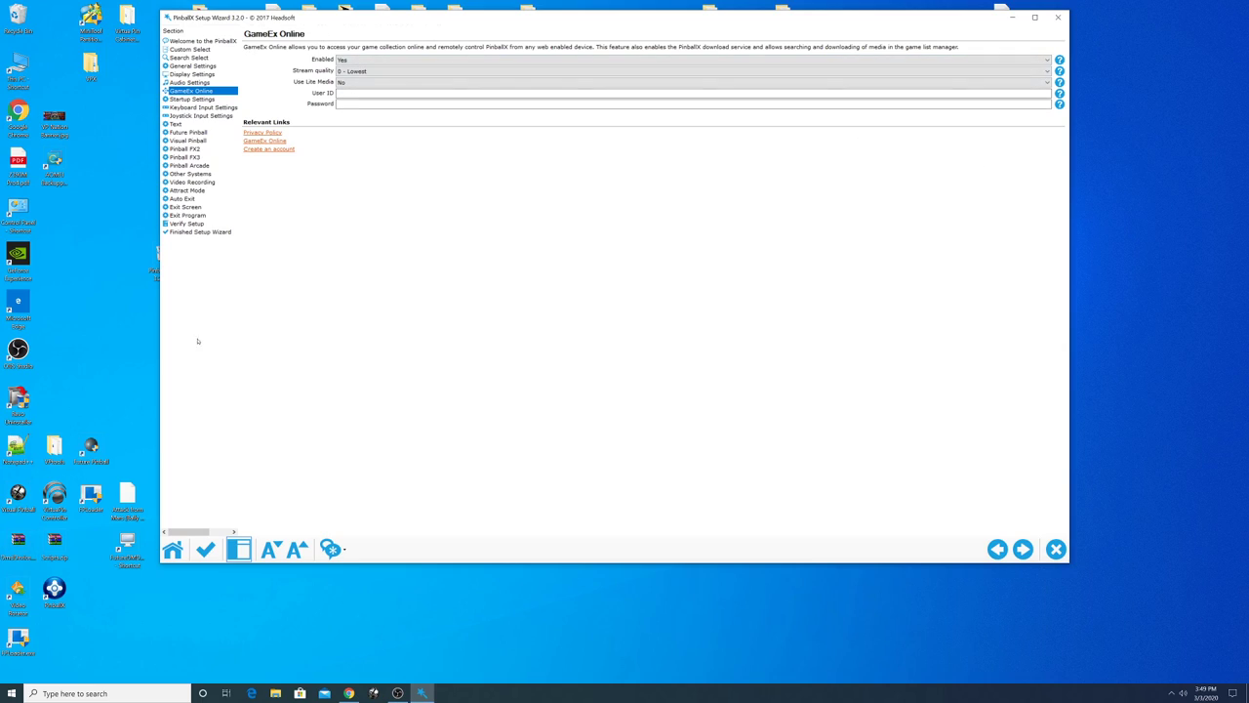
pyautogui.click(363, 71)
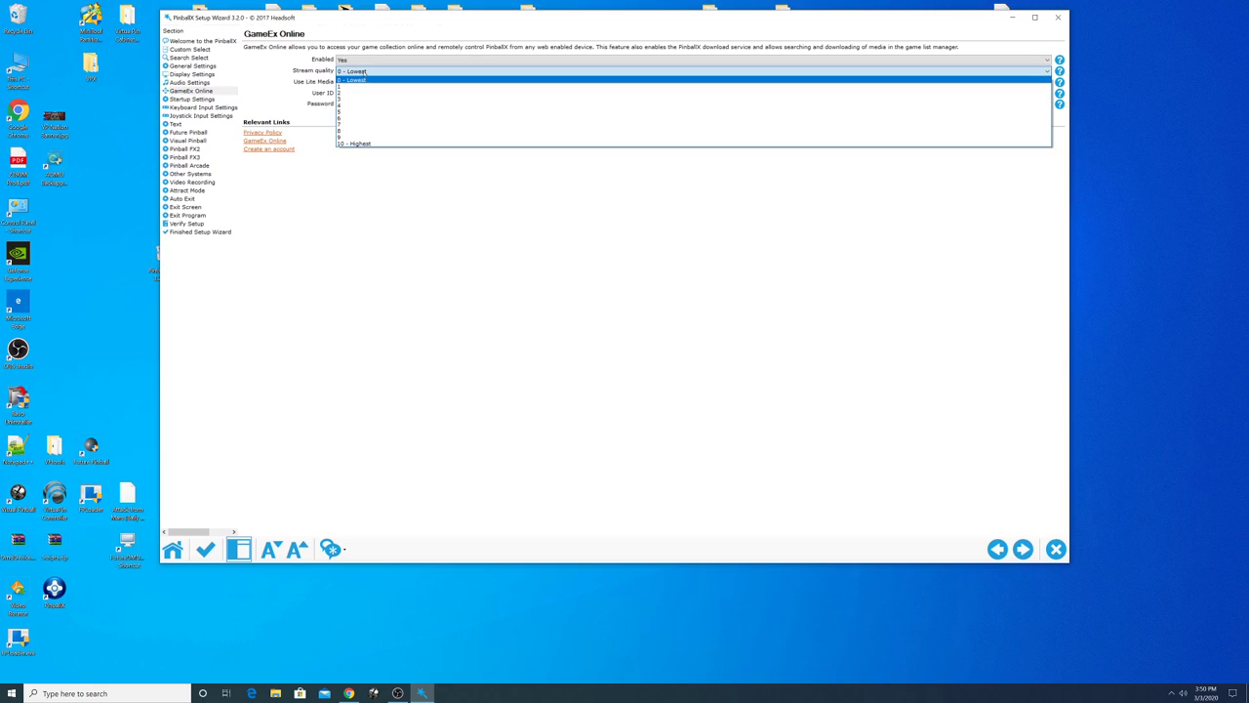
pyautogui.click(363, 71)
pyautogui.click(365, 82)
pyautogui.click(365, 82)
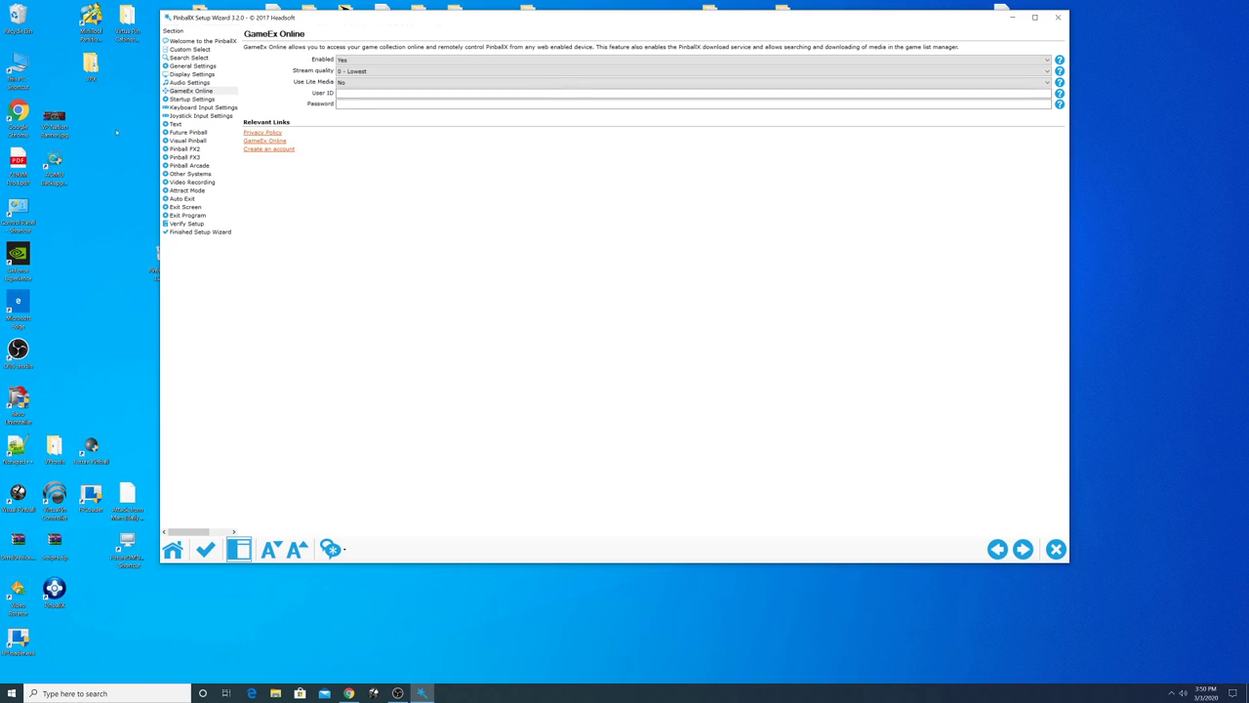
# Set Enable Startup Sound to No in Startup Settings.
pyautogui.click(212, 100)
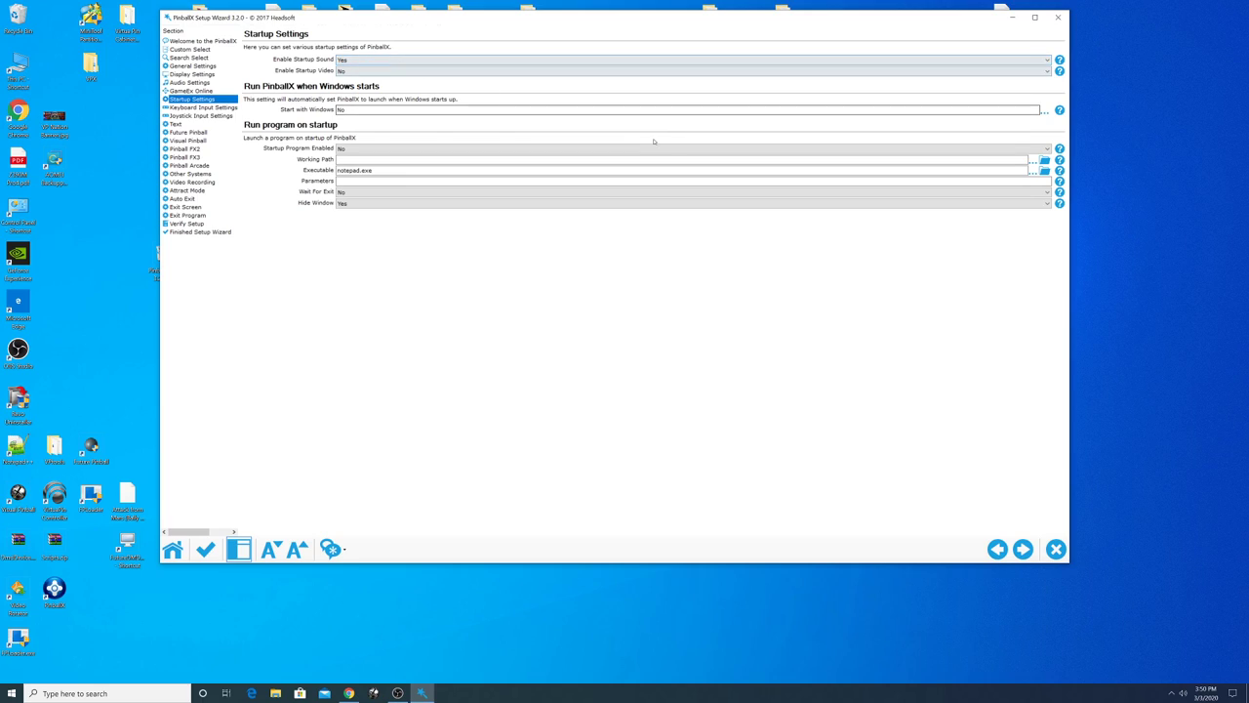
pyautogui.click(342, 59)
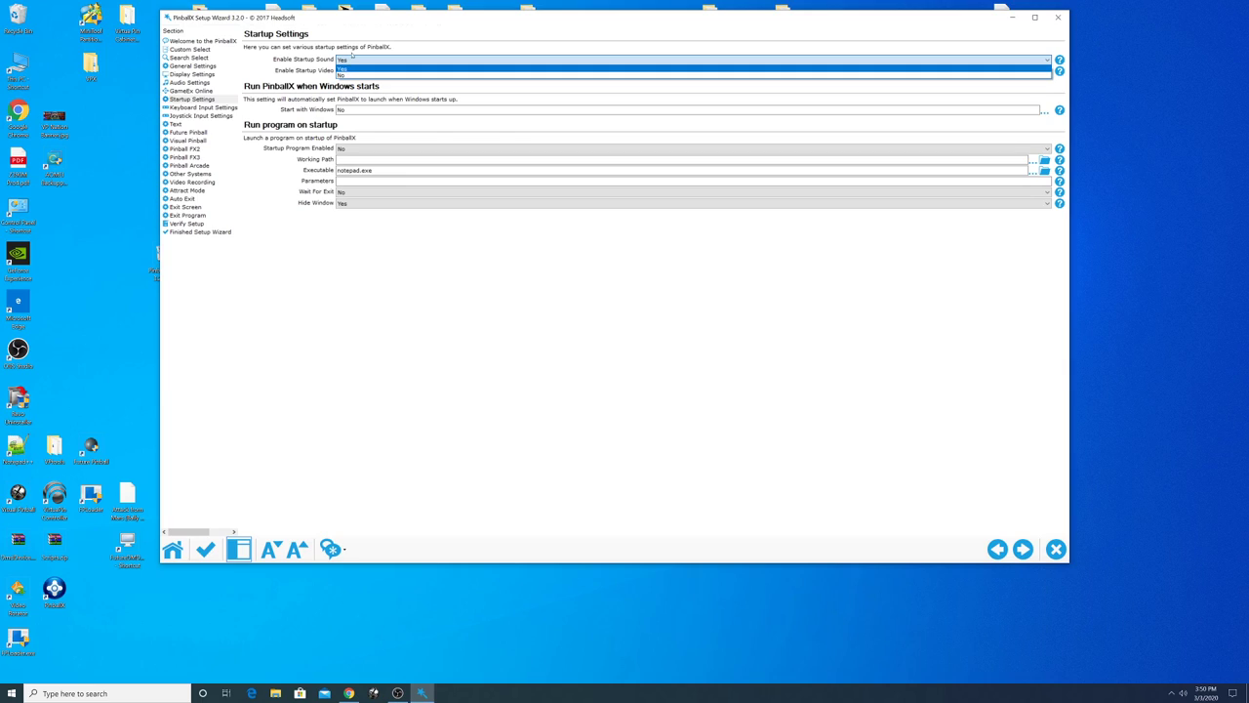
pyautogui.press('Return')
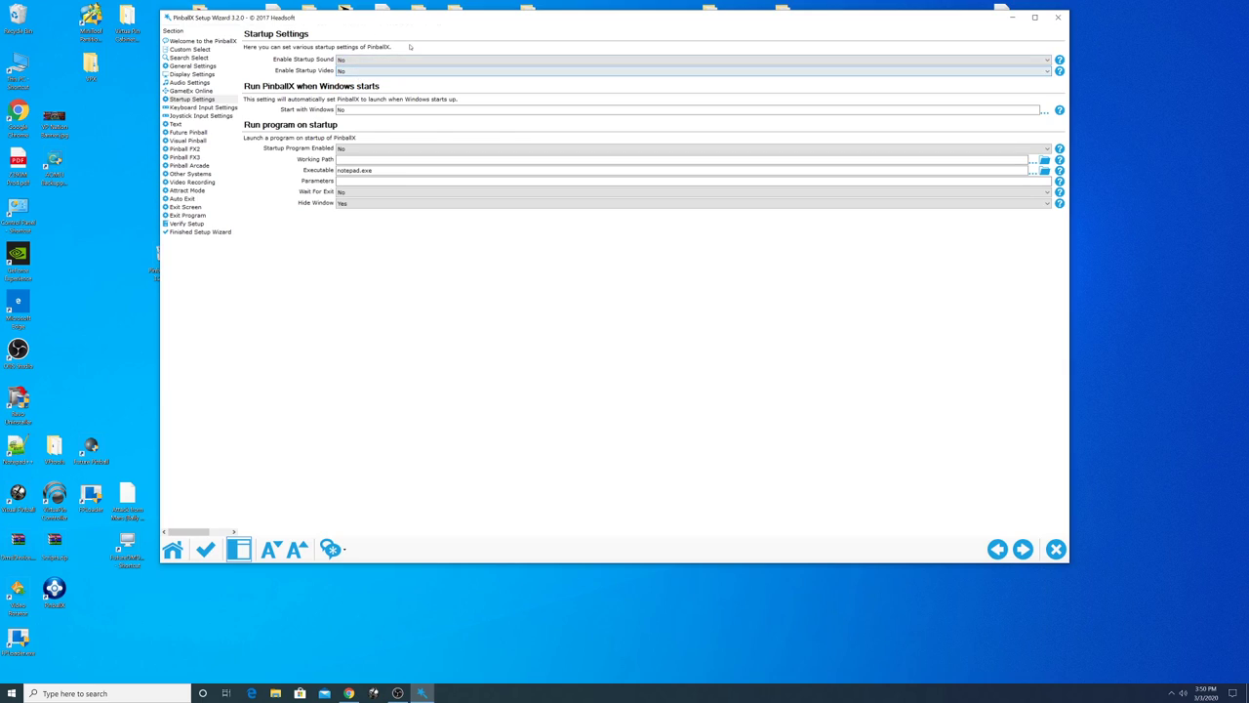
pyautogui.click(384, 55)
pyautogui.press('Up')
pyautogui.press('Return')
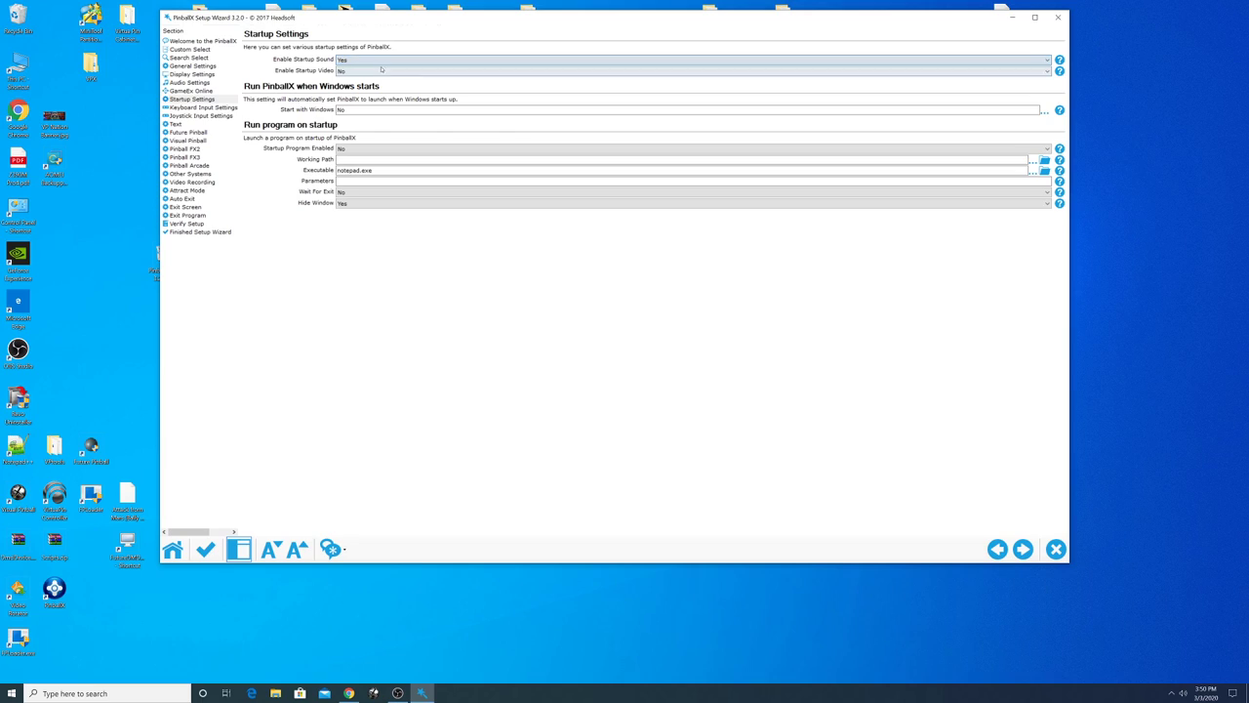
pyautogui.click(395, 58)
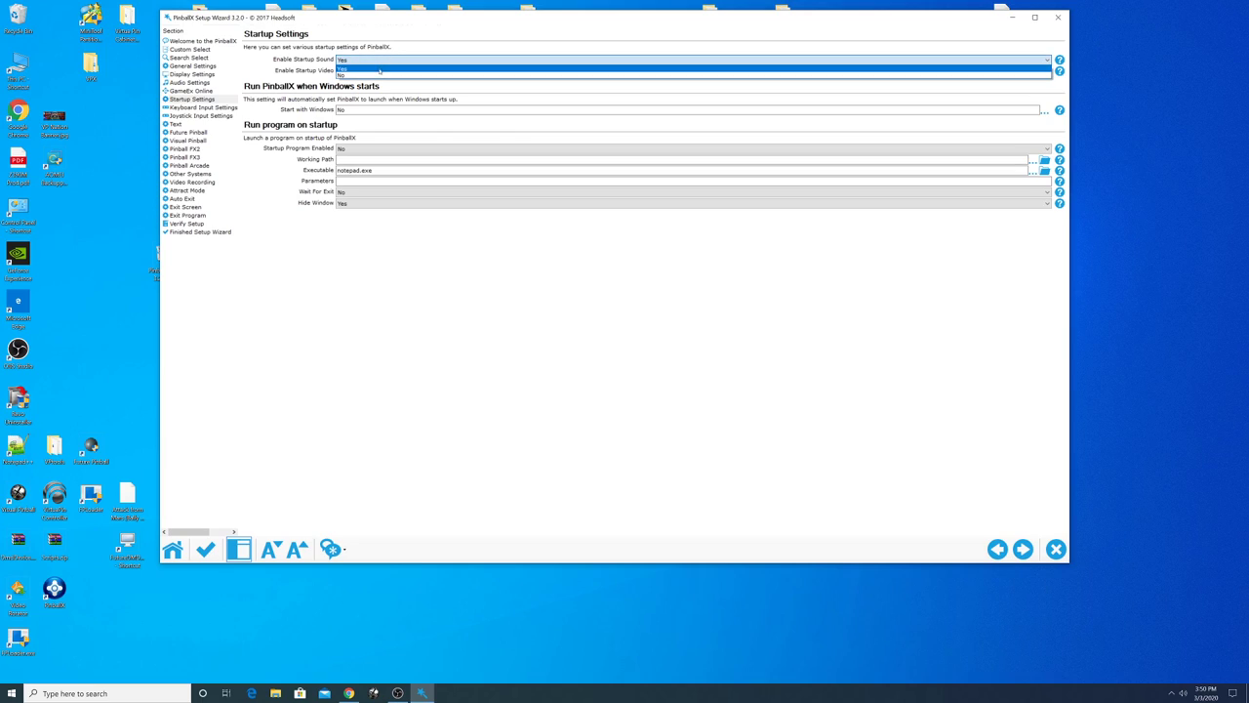
pyautogui.click(378, 75)
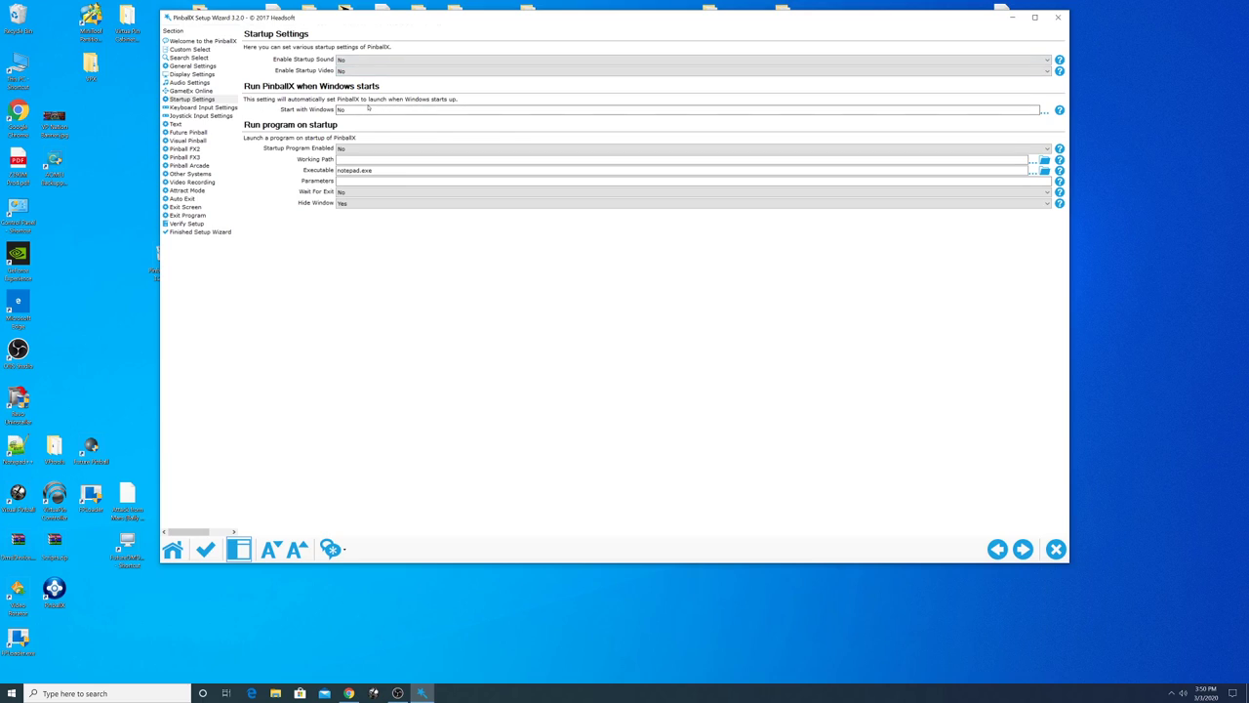
pyautogui.click(361, 110)
# Review the key and button assignments in the Keyboard Input Settings and Joystick Input Settings sections.
pyautogui.click(195, 108)
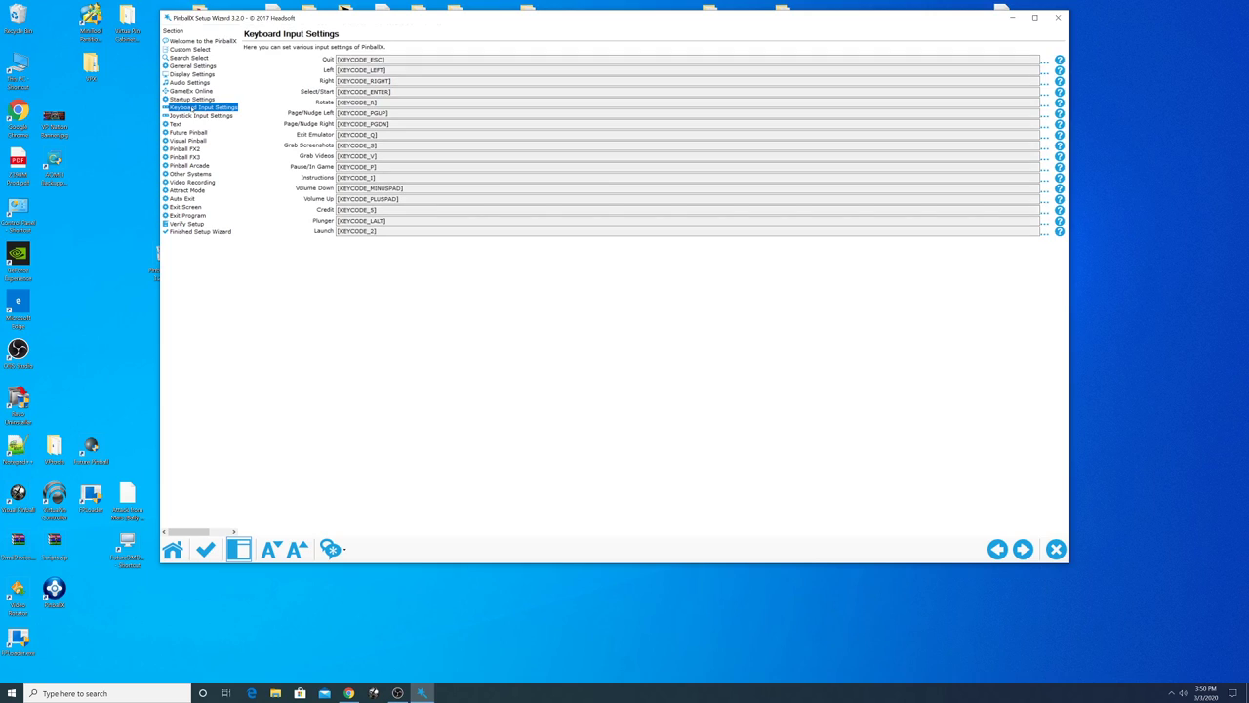
pyautogui.click(200, 116)
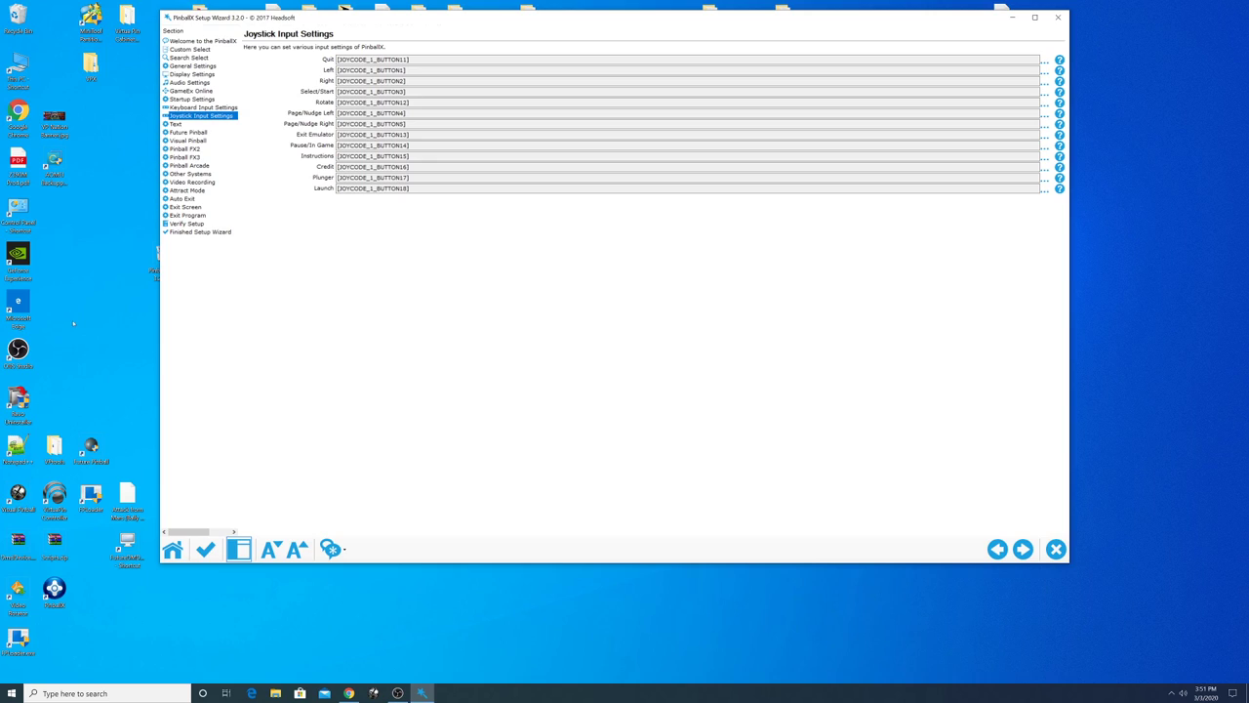
# Check the VirtuaPin Controller's button numbers in the Windows USB game controllers properties and in the VirtuaPin Controller app, closing both.
pyautogui.click(84, 693)
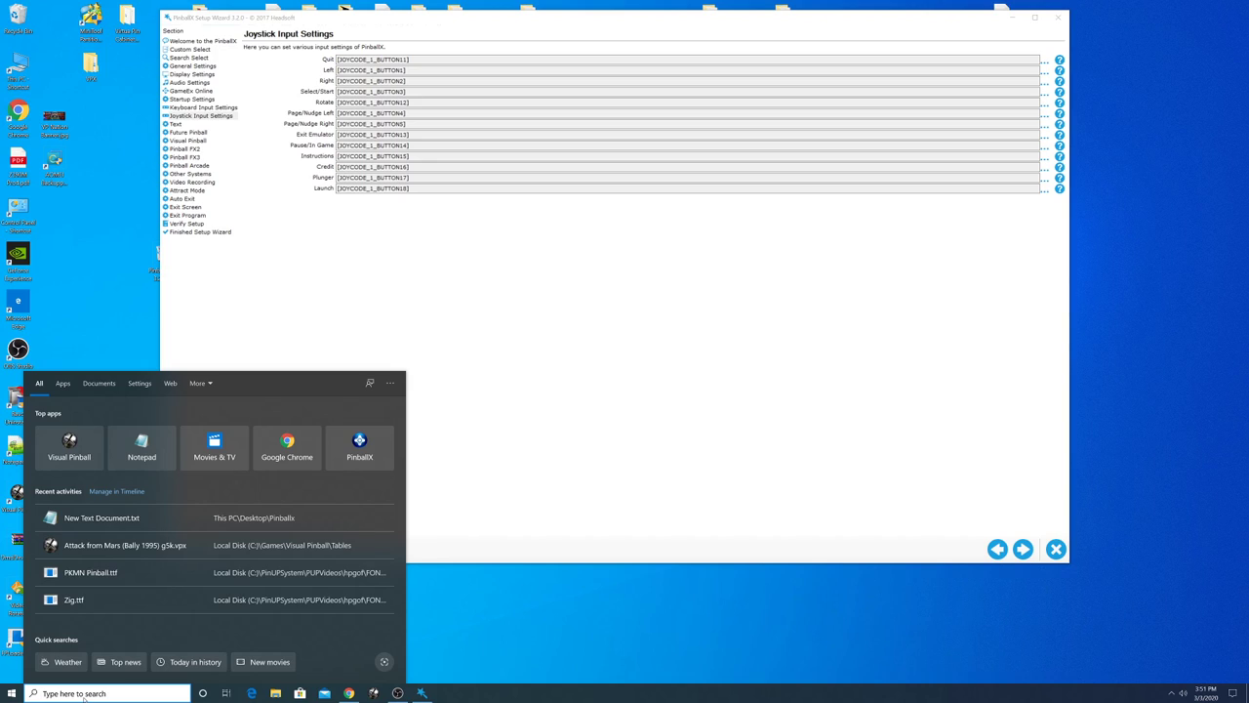
pyautogui.write('contr')
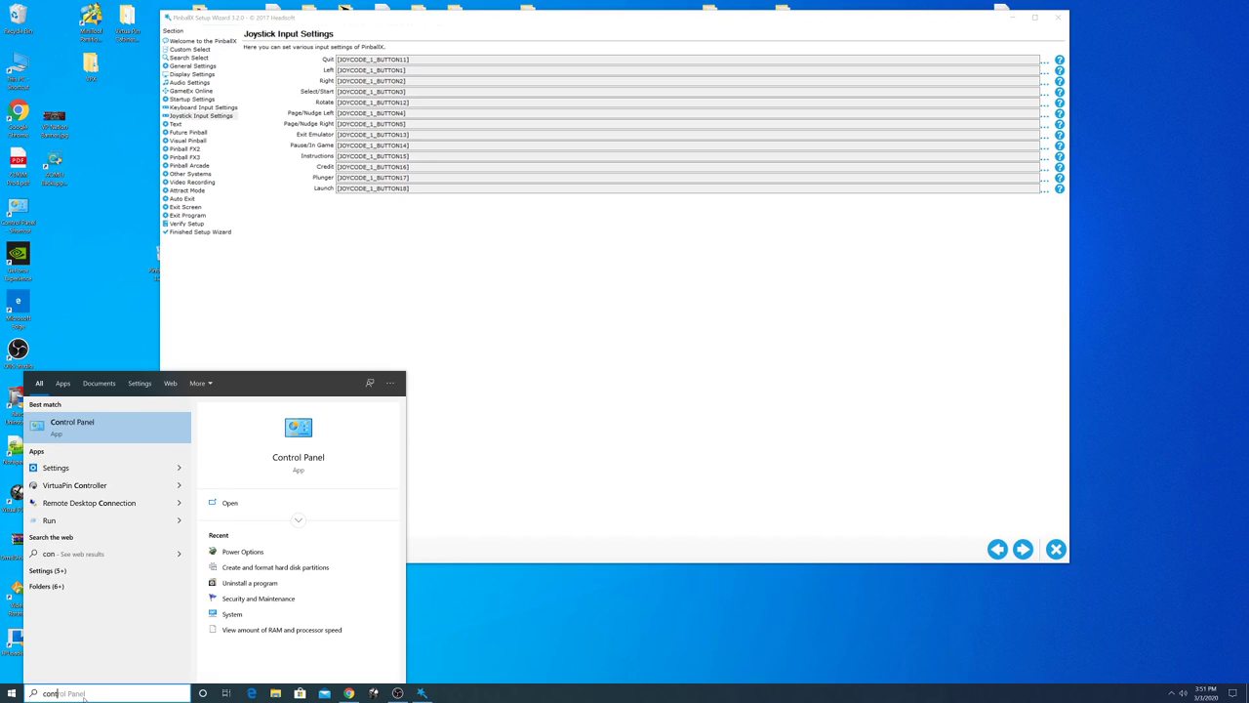
pyautogui.write('oll')
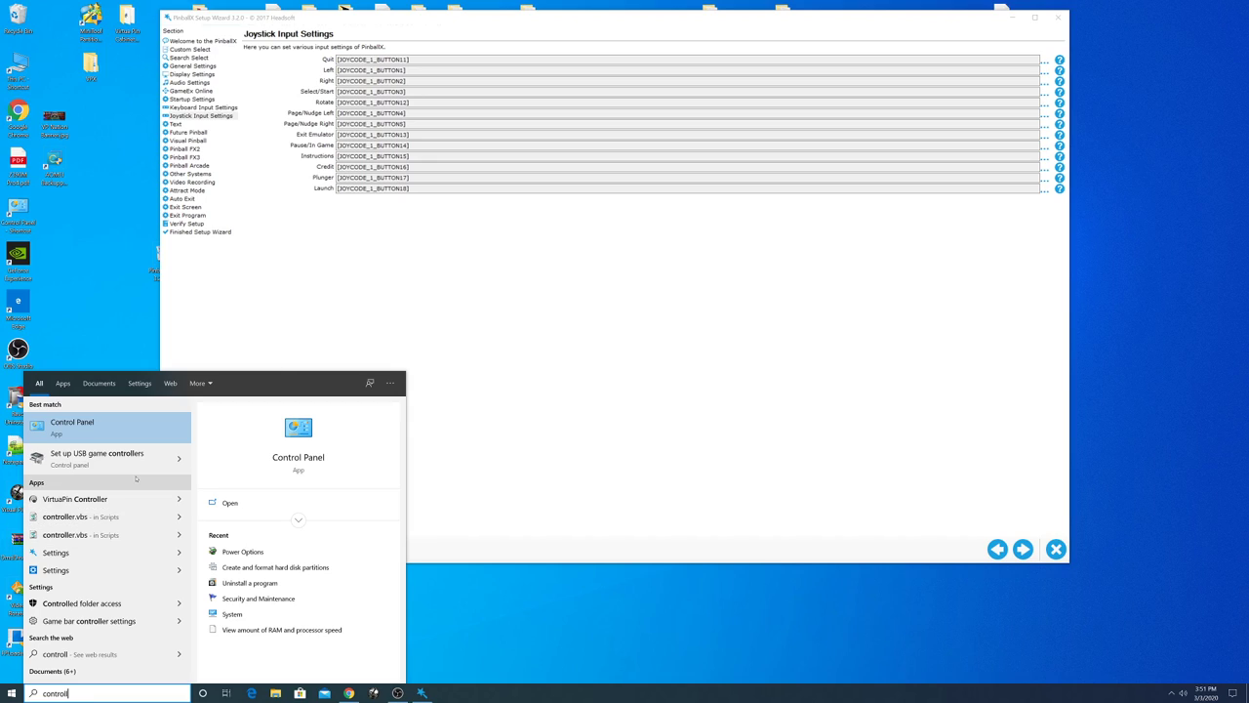
pyautogui.click(55, 456)
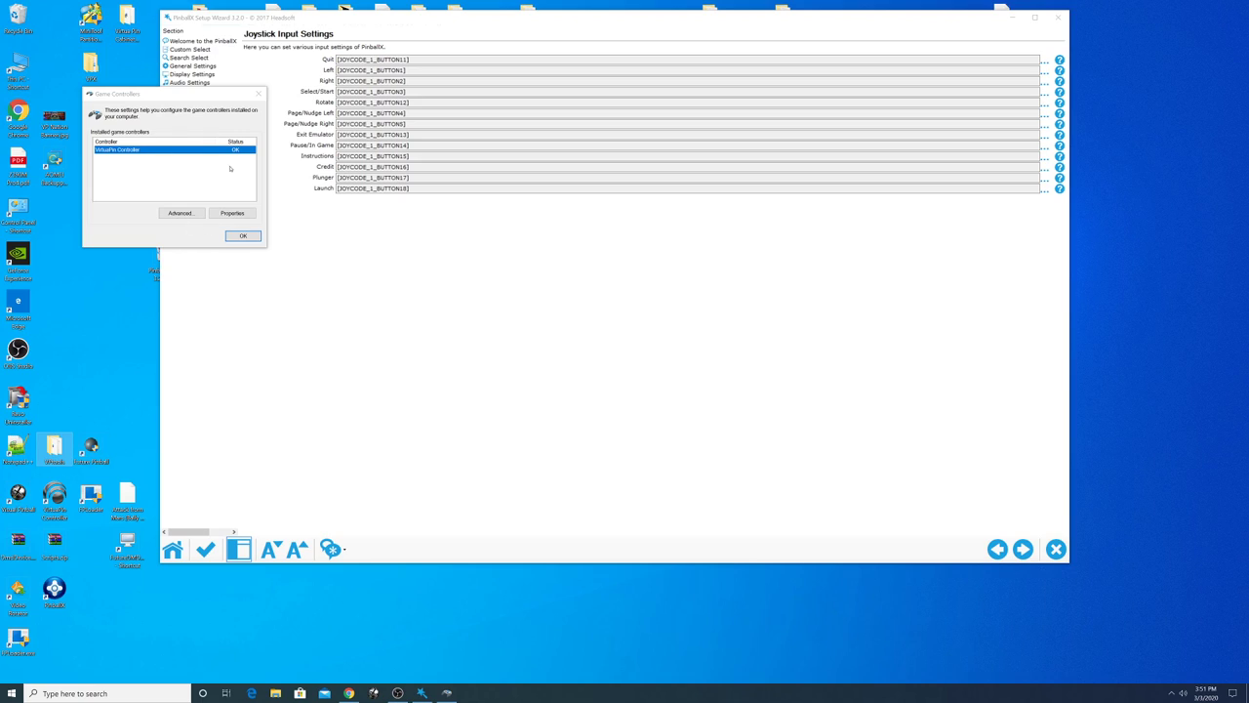
pyautogui.click(226, 213)
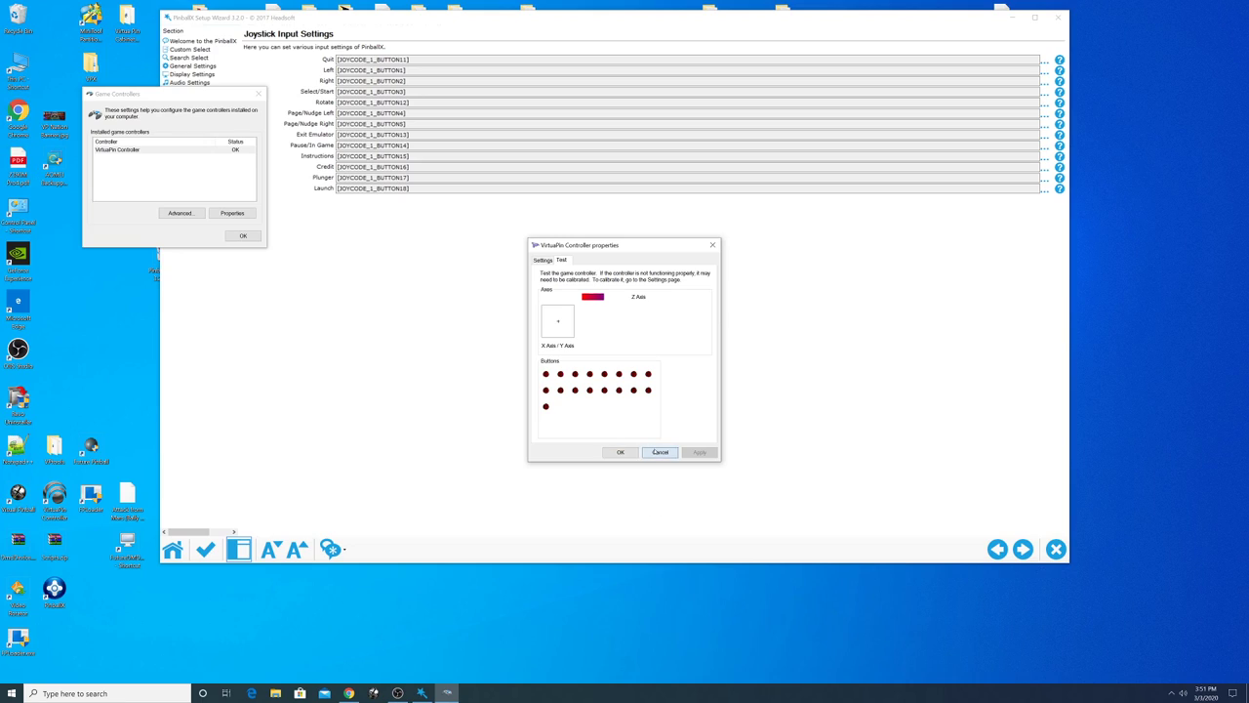
pyautogui.click(660, 452)
pyautogui.click(256, 239)
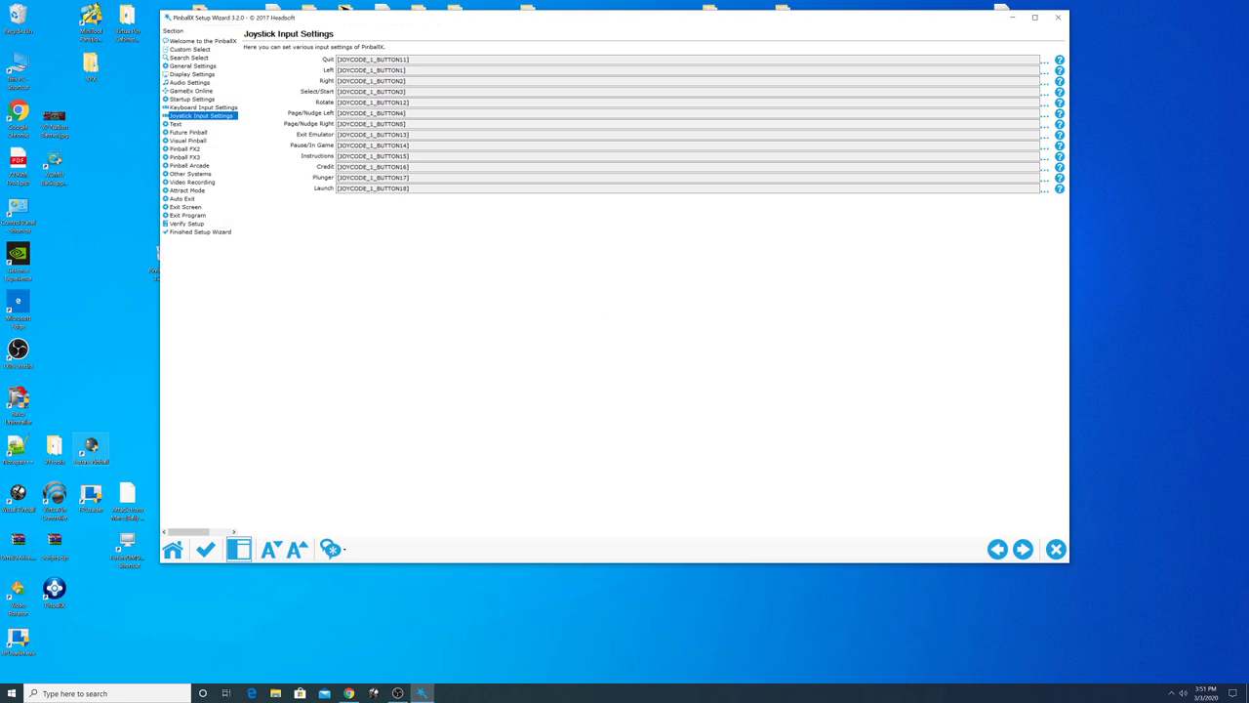
pyautogui.doubleClick(54, 497)
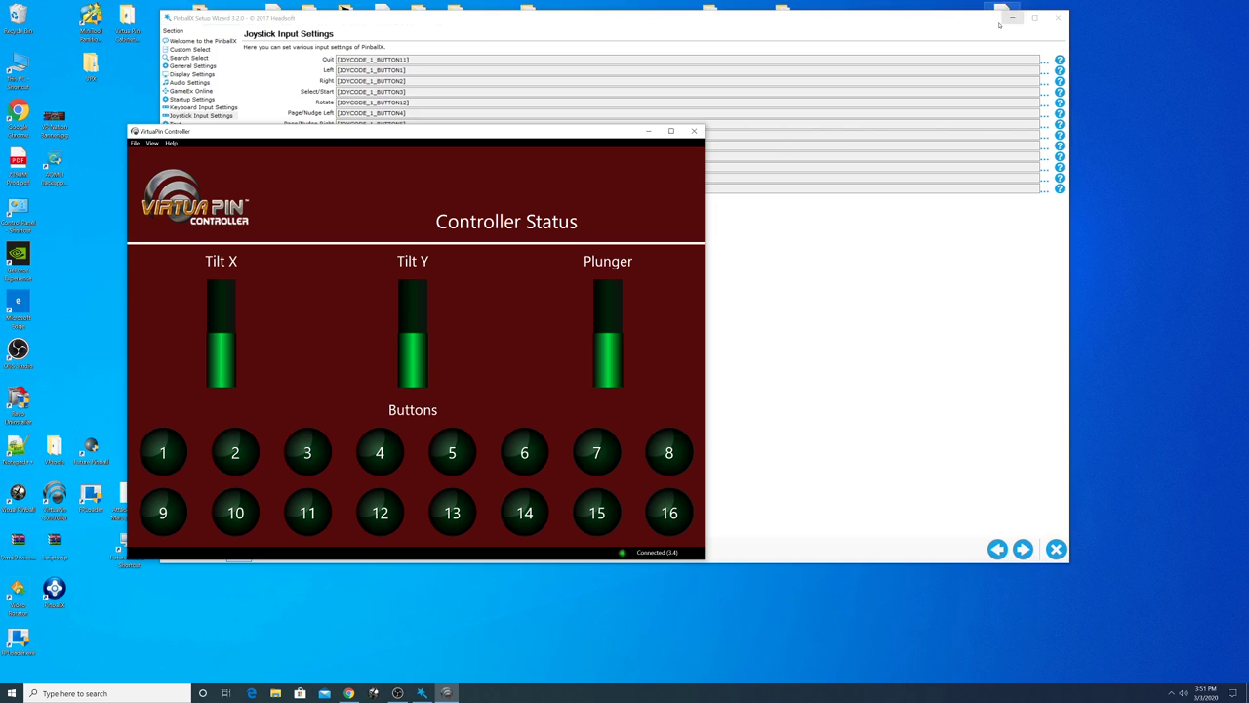
pyautogui.click(699, 131)
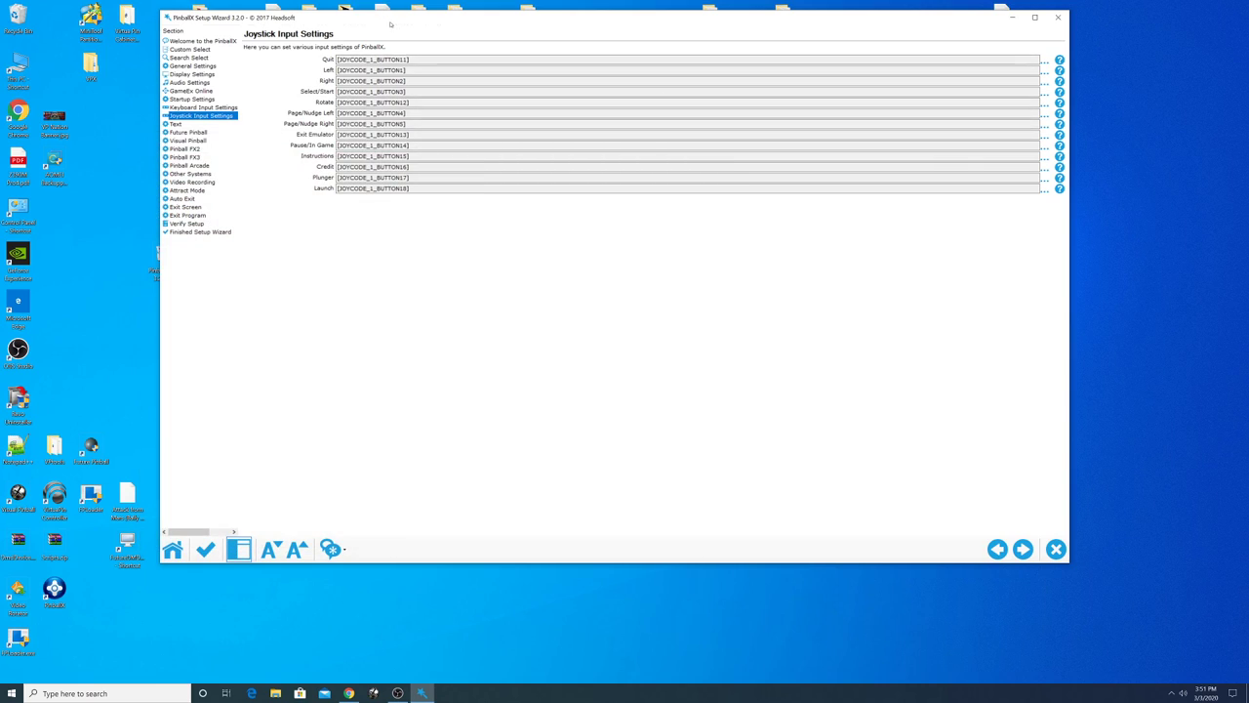
# Open buttons.txt from the Pinballx desktop folder and compare its button numbers with the Joystick Input Settings.
pyautogui.moveTo(391, 25); pyautogui.dragTo(419, 201)
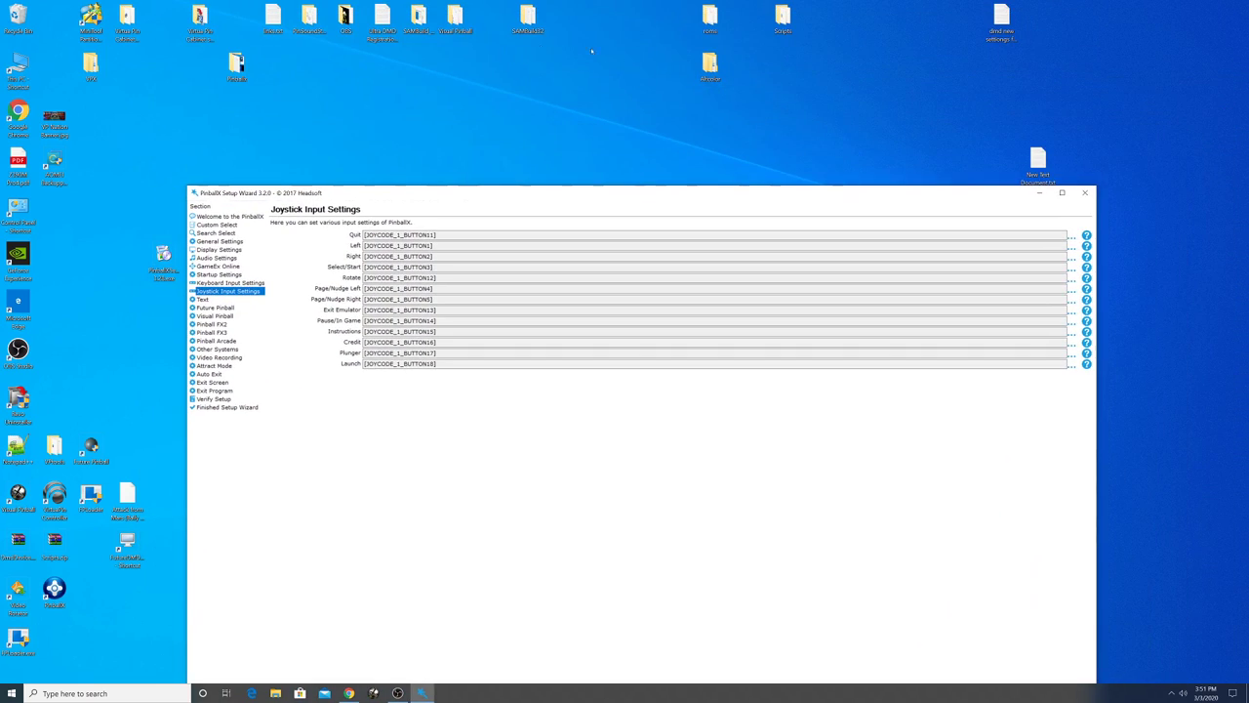
pyautogui.doubleClick(236, 64)
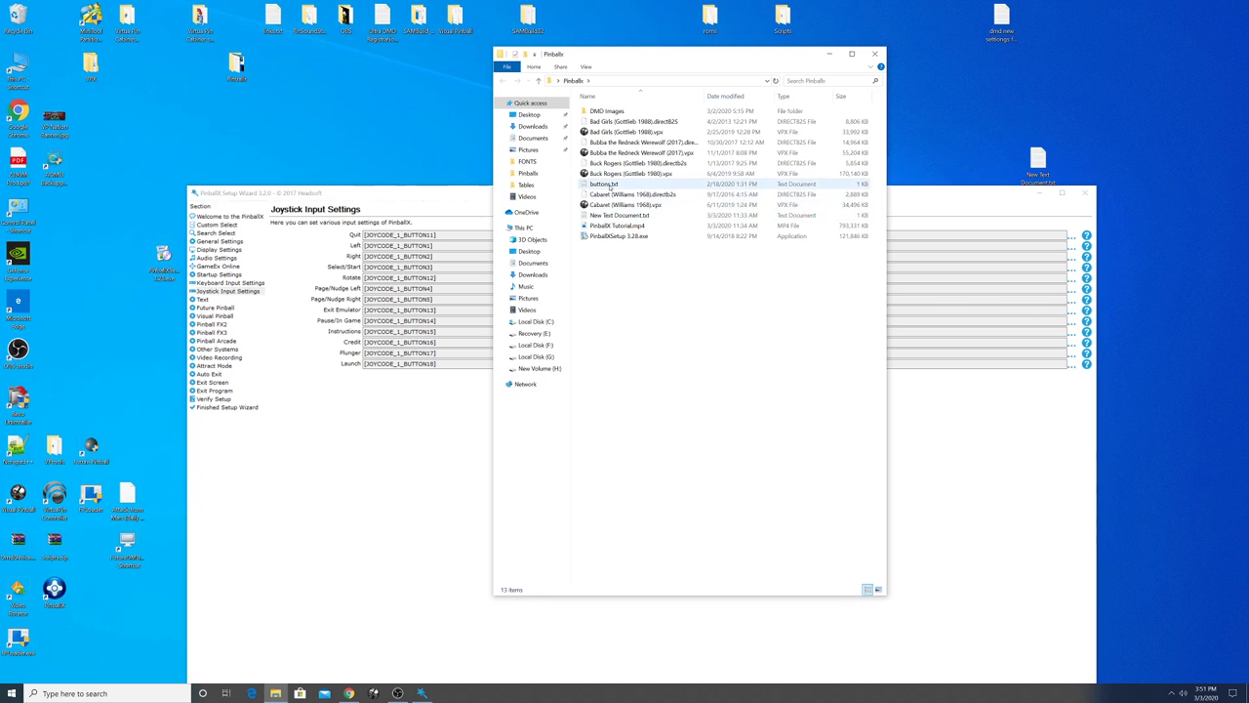
pyautogui.doubleClick(603, 184)
pyautogui.click(875, 53)
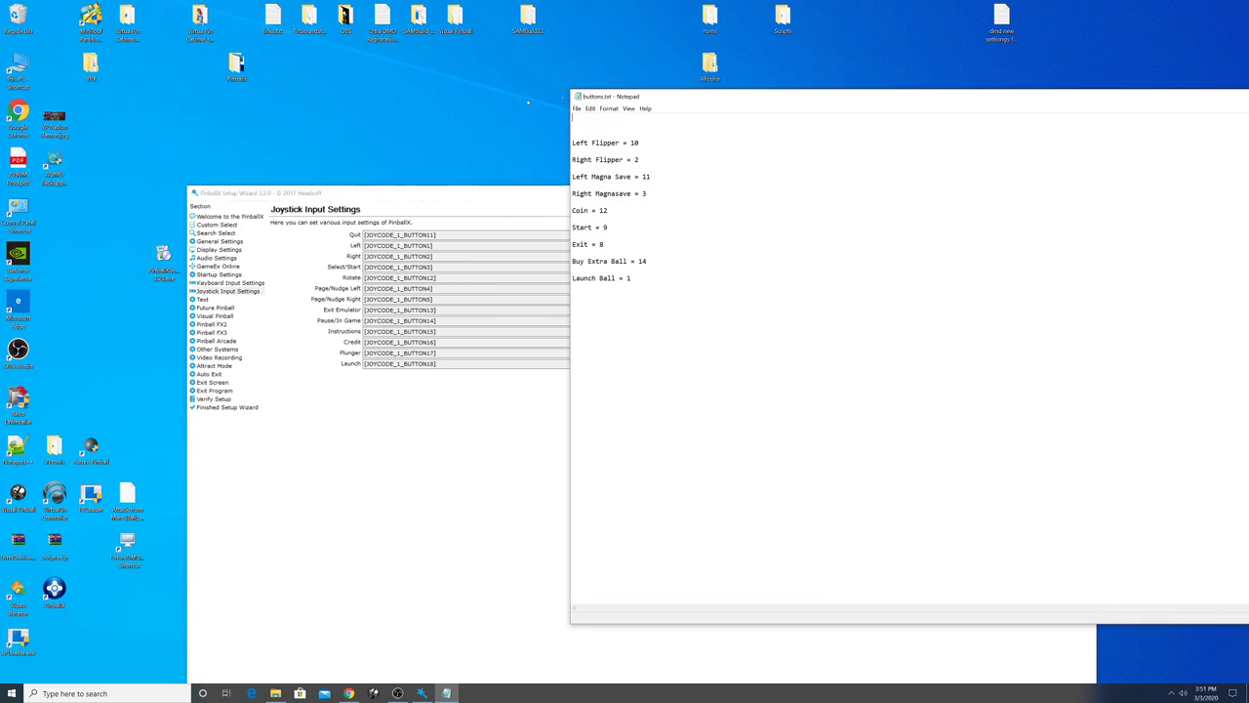
pyautogui.moveTo(455, 201); pyautogui.dragTo(401, 101)
pyautogui.moveTo(432, 143); pyautogui.dragTo(429, 136)
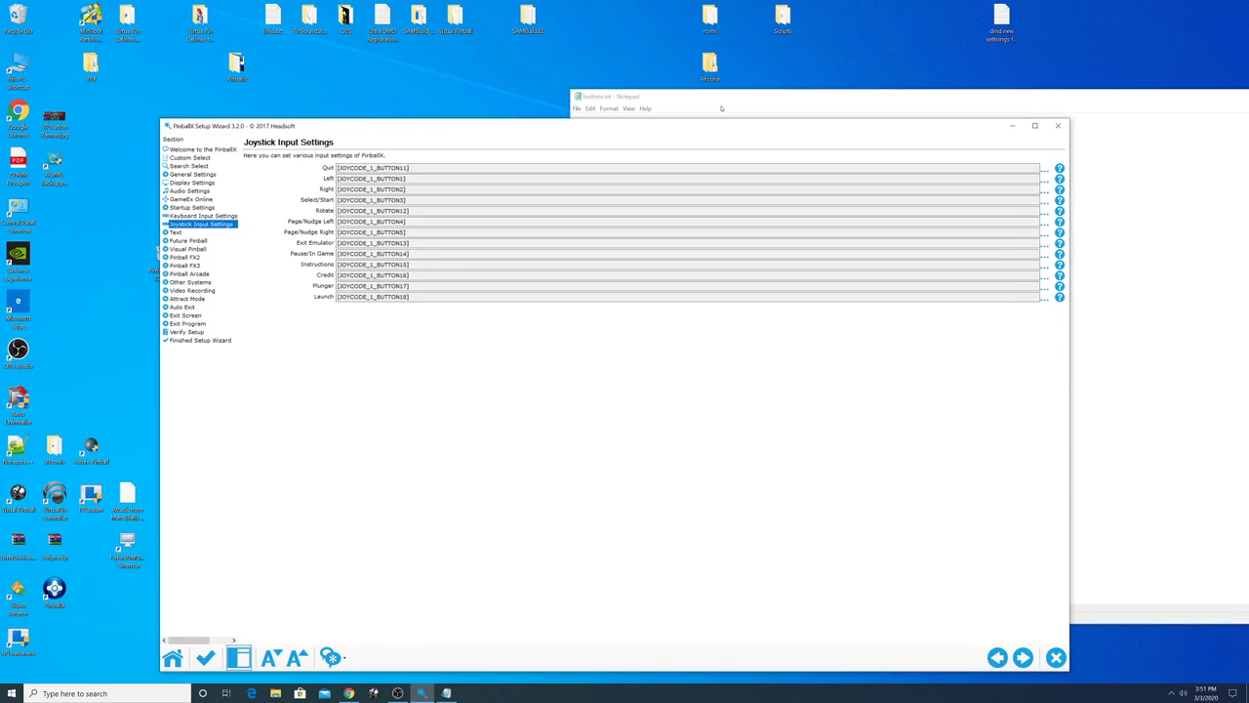
pyautogui.click(720, 104)
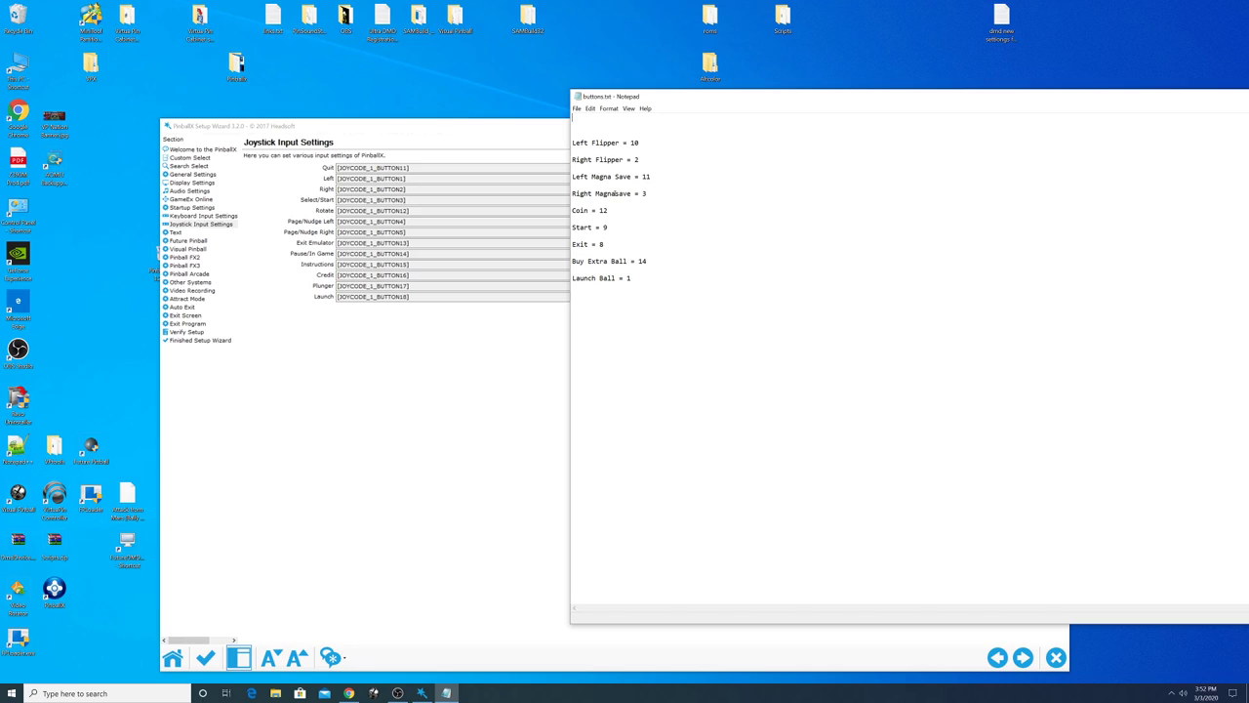
pyautogui.moveTo(605, 210); pyautogui.dragTo(609, 209)
pyautogui.click(610, 226)
# Check the button assignments in Visual Pinball's Keys, Nudge and DOF settings, closing the program without changes.
pyautogui.click(17, 493)
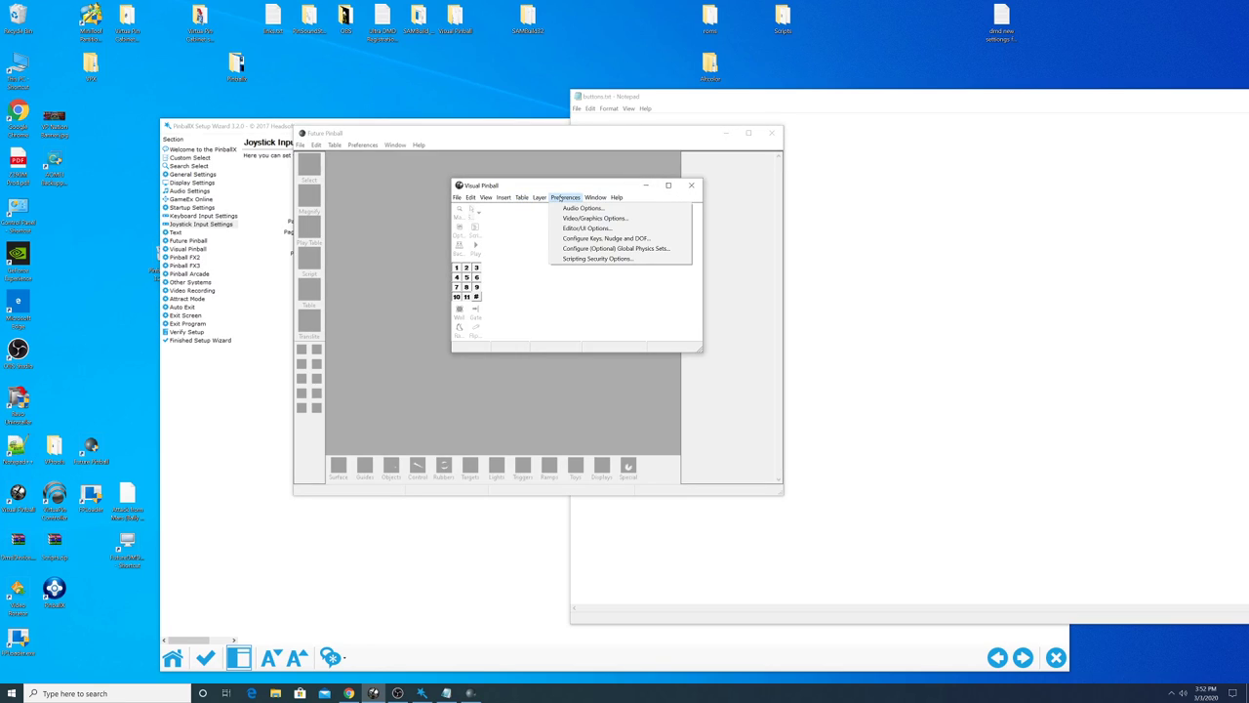
pyautogui.click(565, 197)
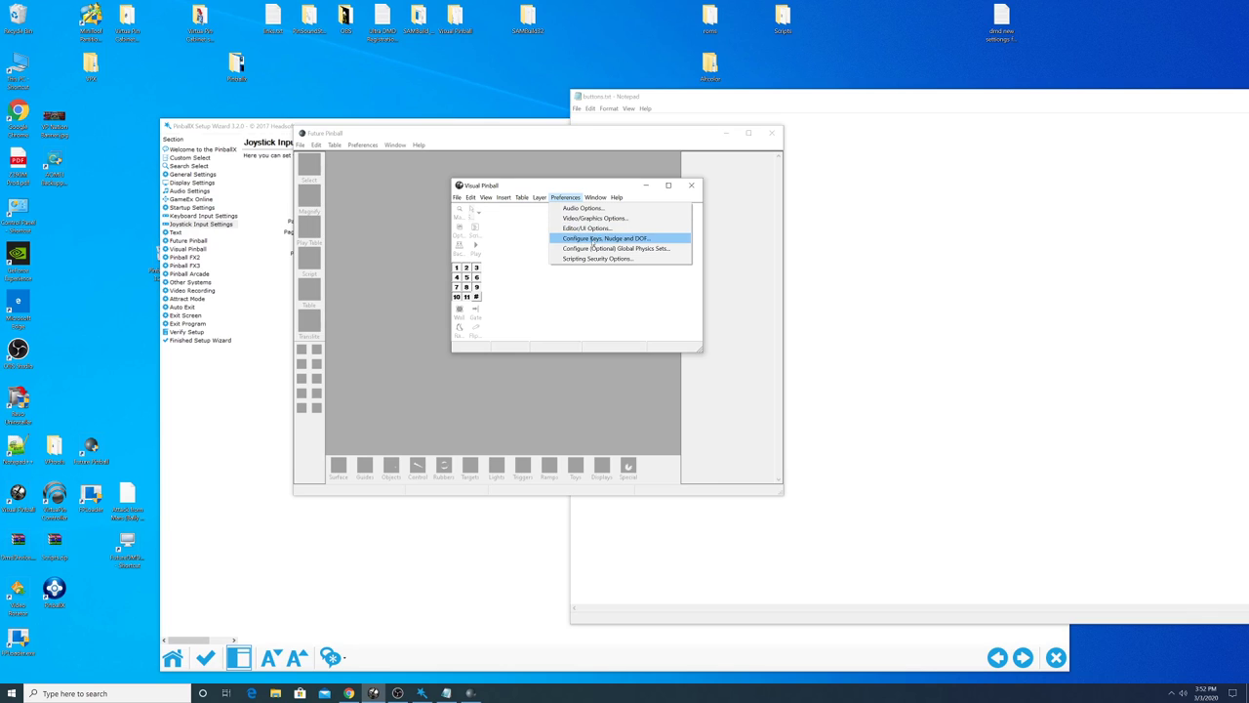
pyautogui.click(593, 239)
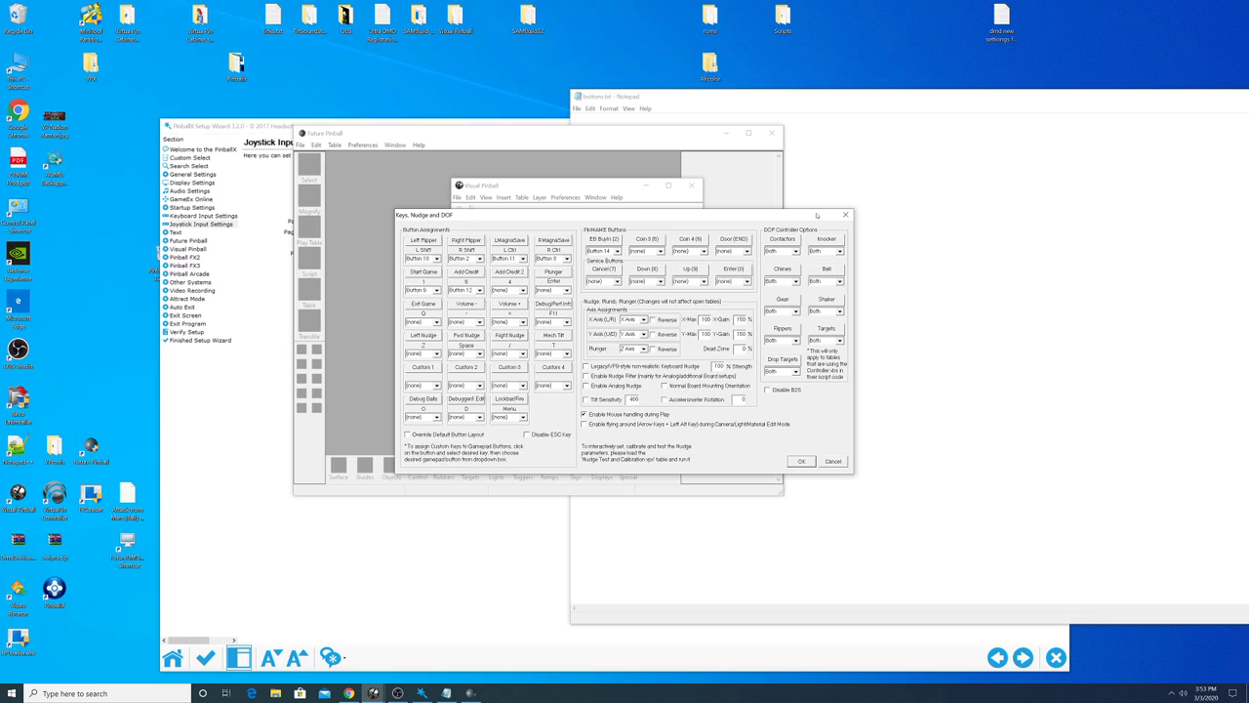
pyautogui.click(846, 214)
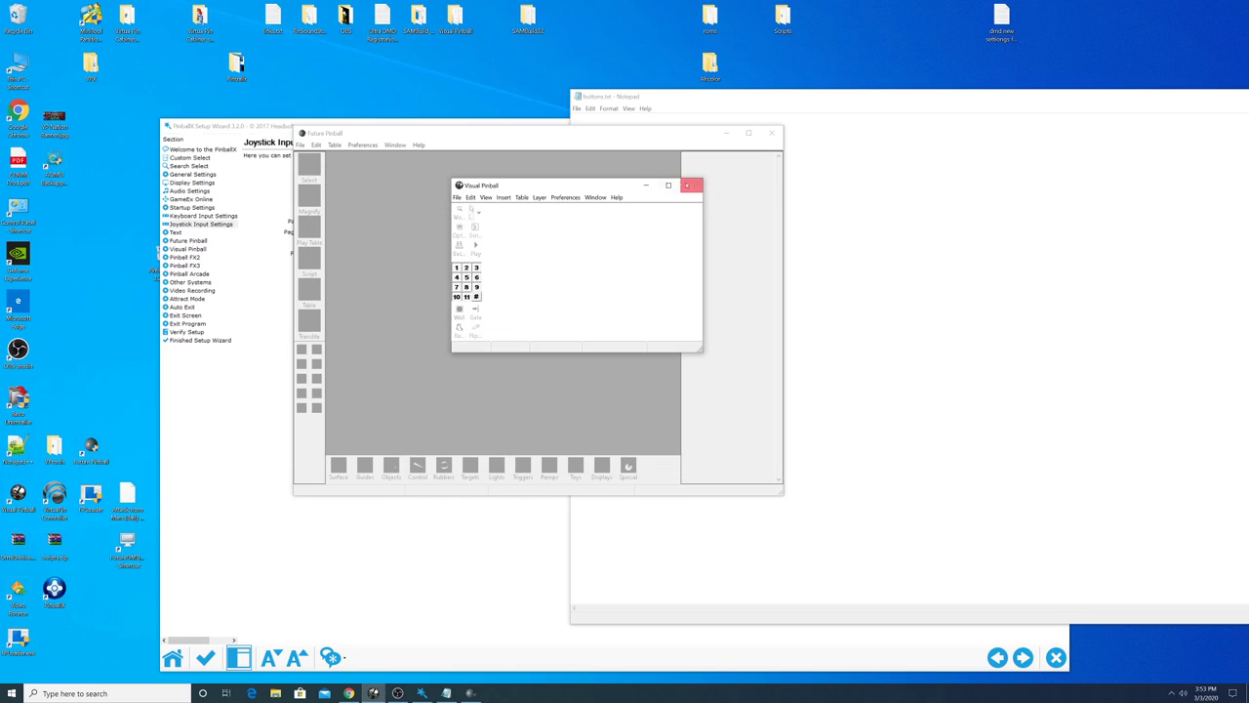
pyautogui.click(687, 185)
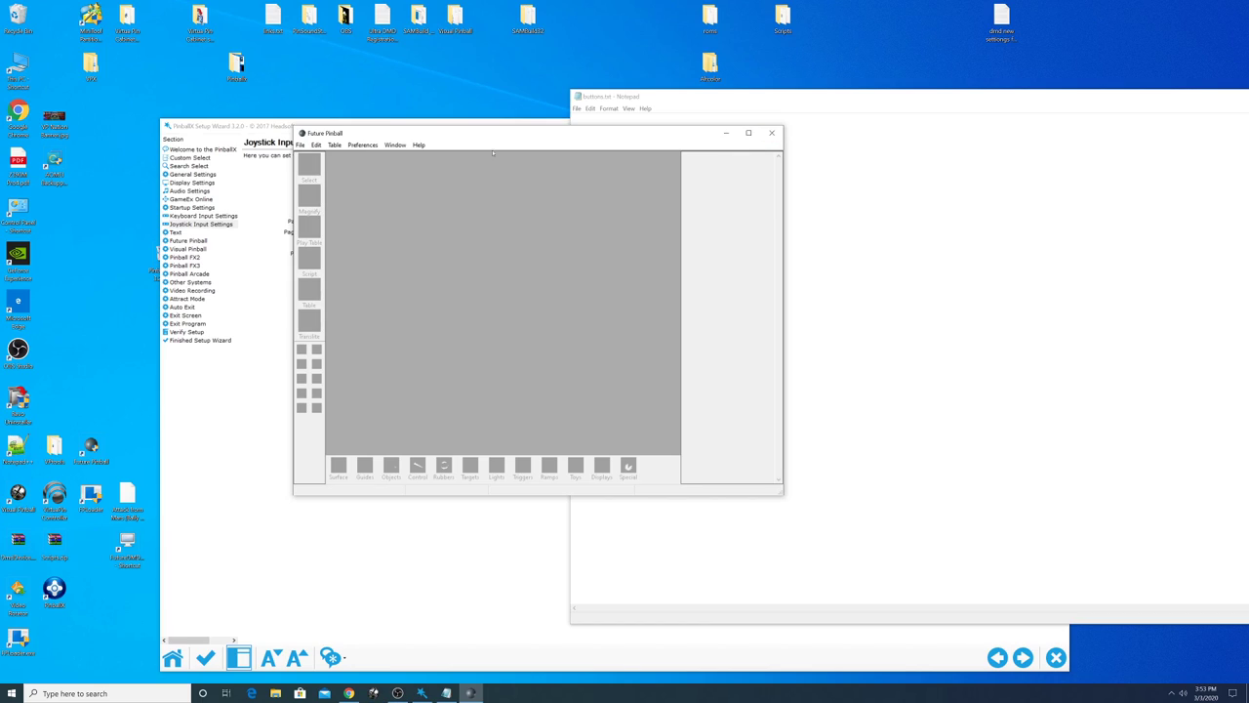
# Check the VirtuaPin Controller button actions in Future Pinball's Game Keys and Controls, closing the program without changes.
pyautogui.click(361, 144)
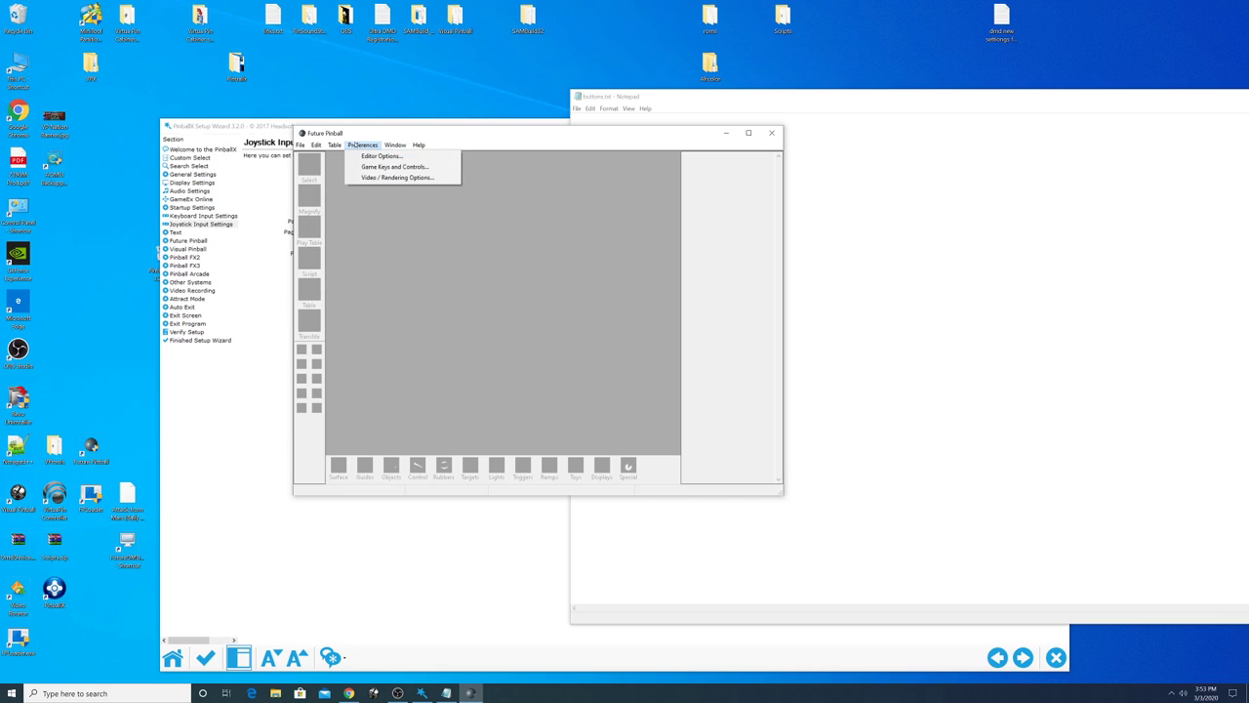
pyautogui.click(381, 167)
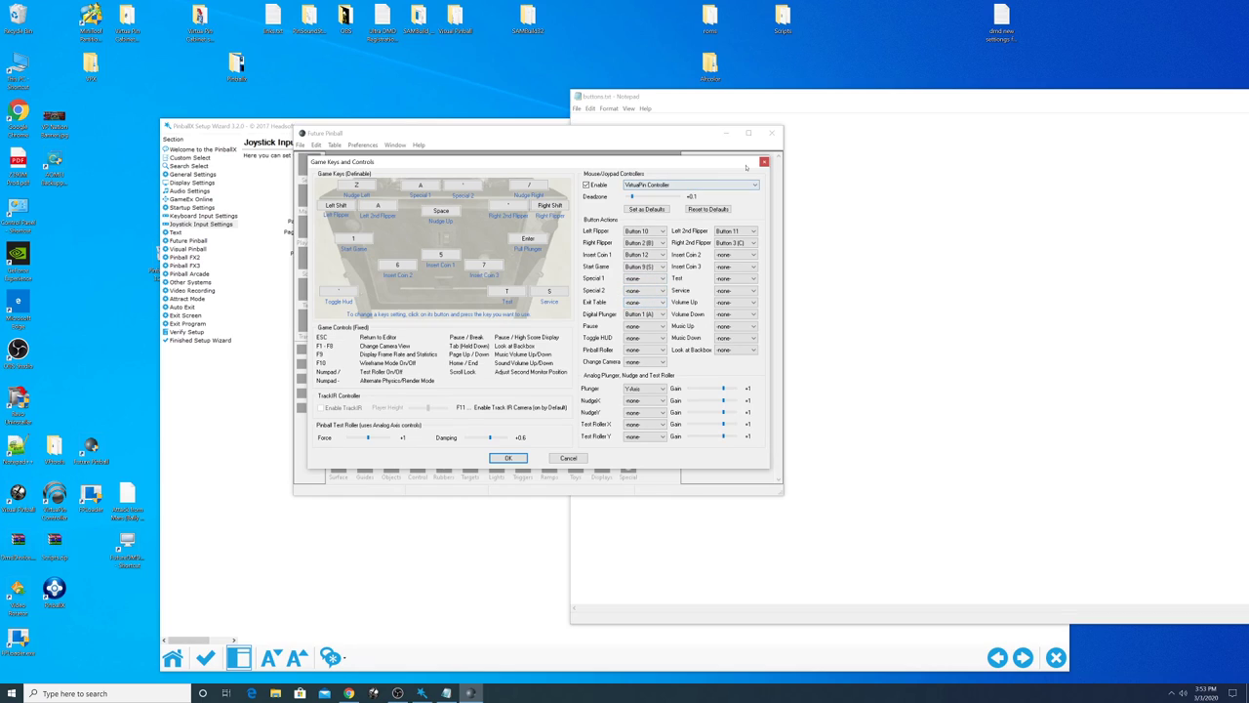
pyautogui.click(764, 161)
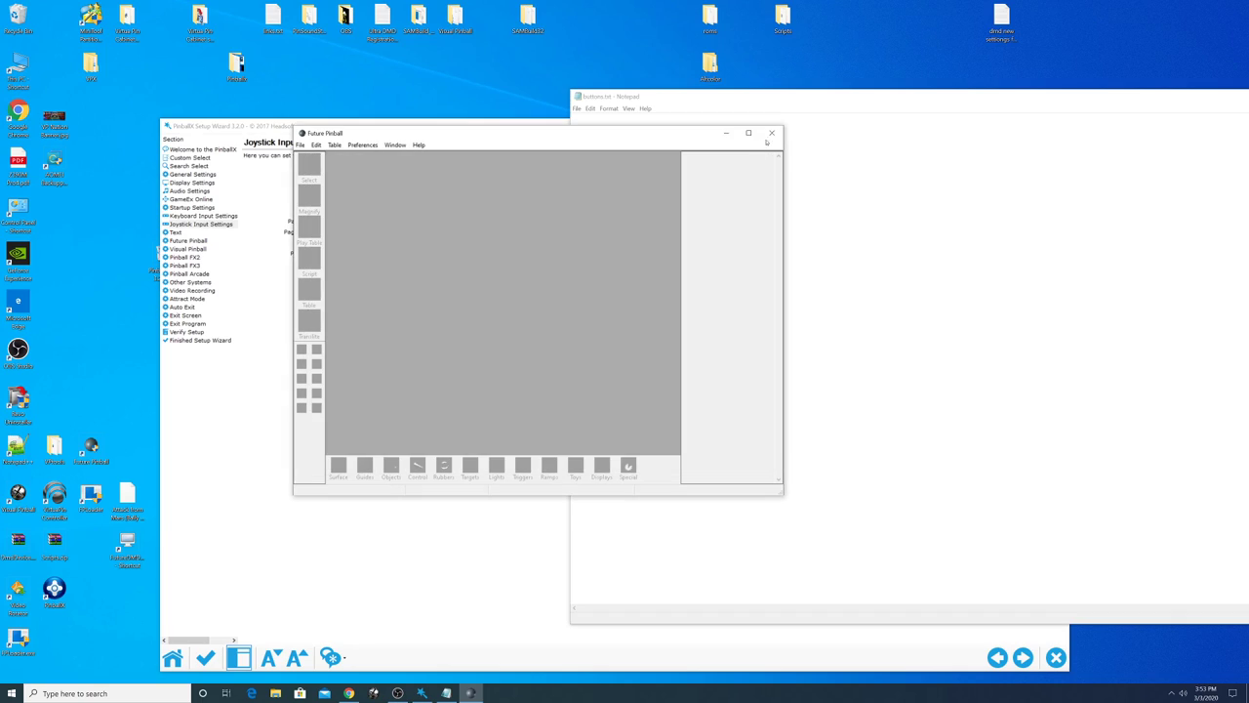
pyautogui.click(769, 132)
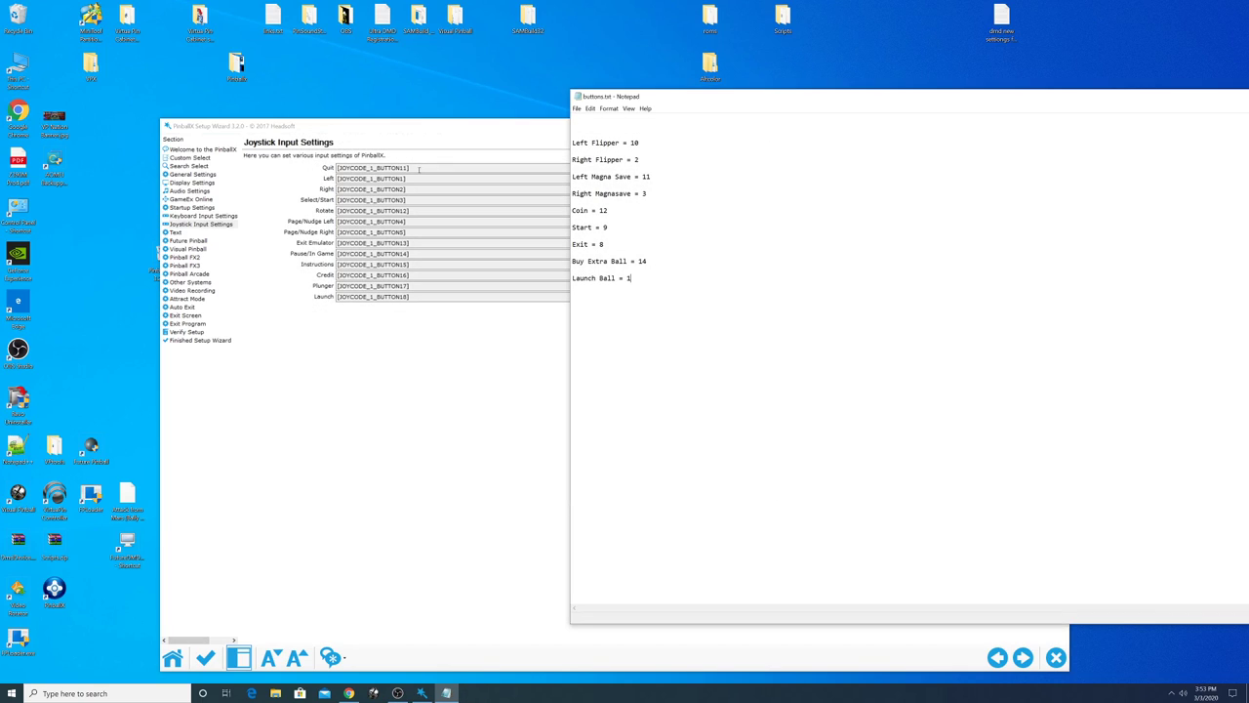
# In PinballX Joystick Input Settings, assign Quit to button 8, Left to 10, Right to 2 and Select/Start to 9.
pyautogui.click(499, 131)
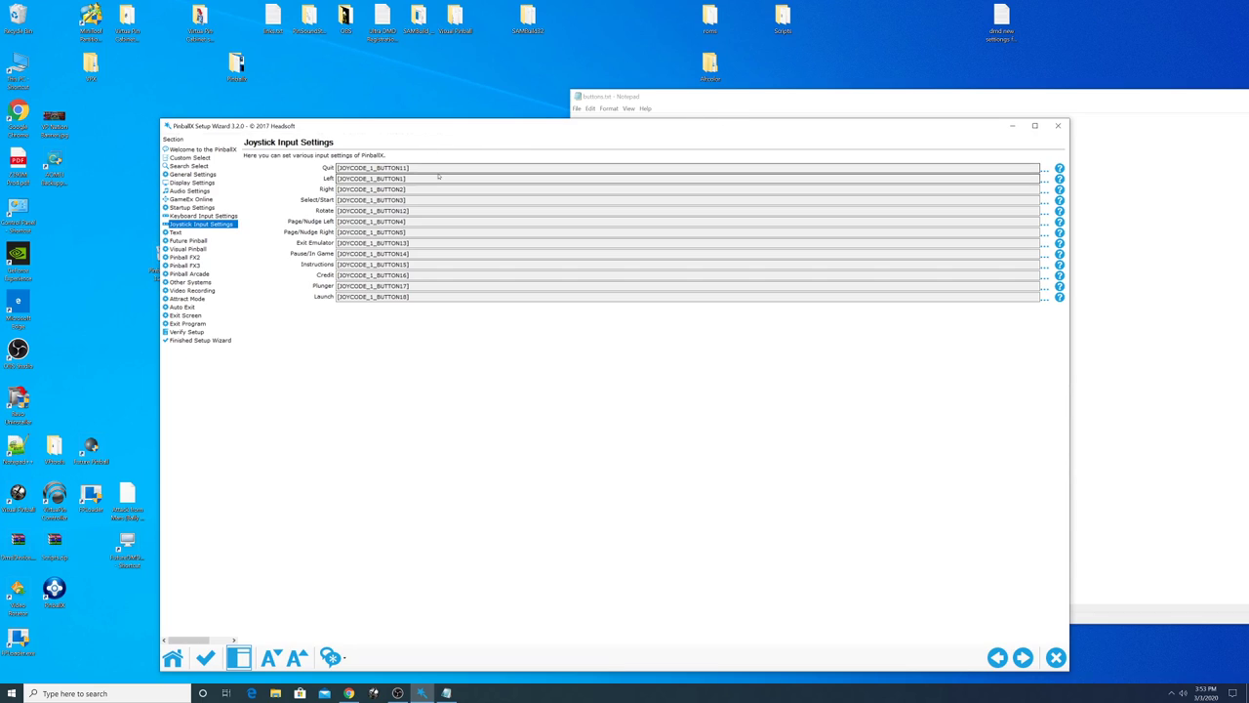
pyautogui.click(1045, 170)
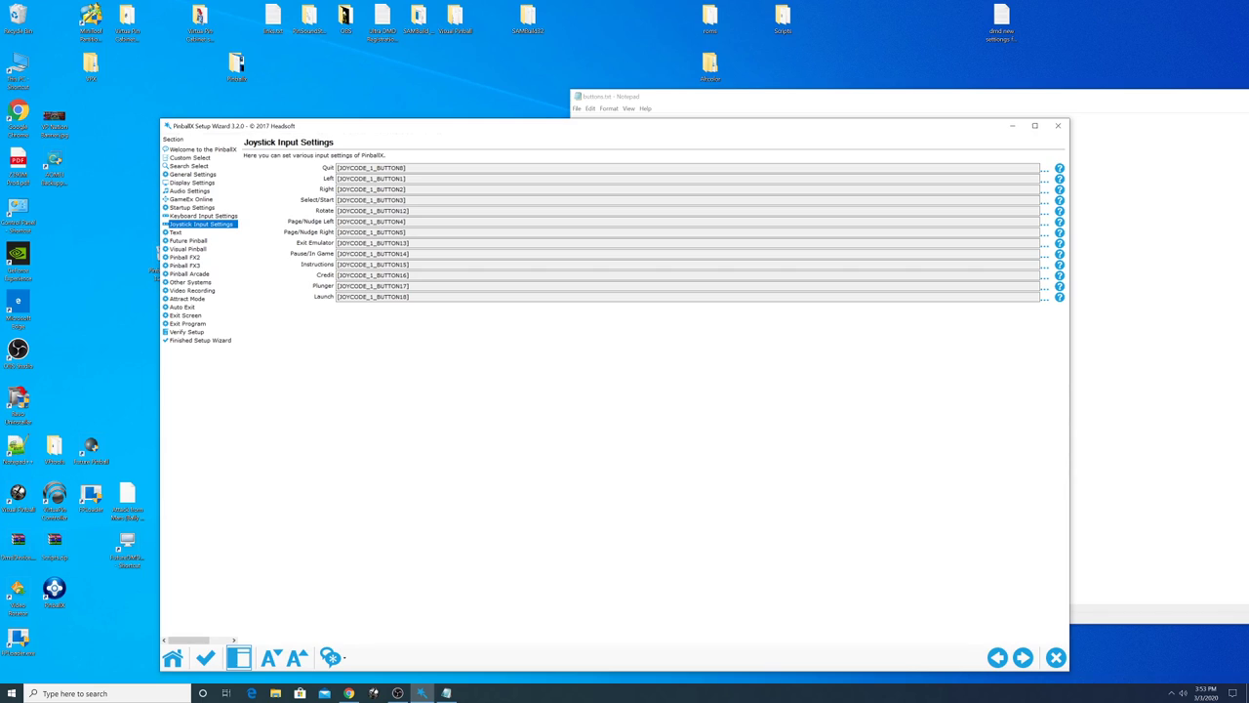
pyautogui.click(1045, 181)
pyautogui.click(1045, 191)
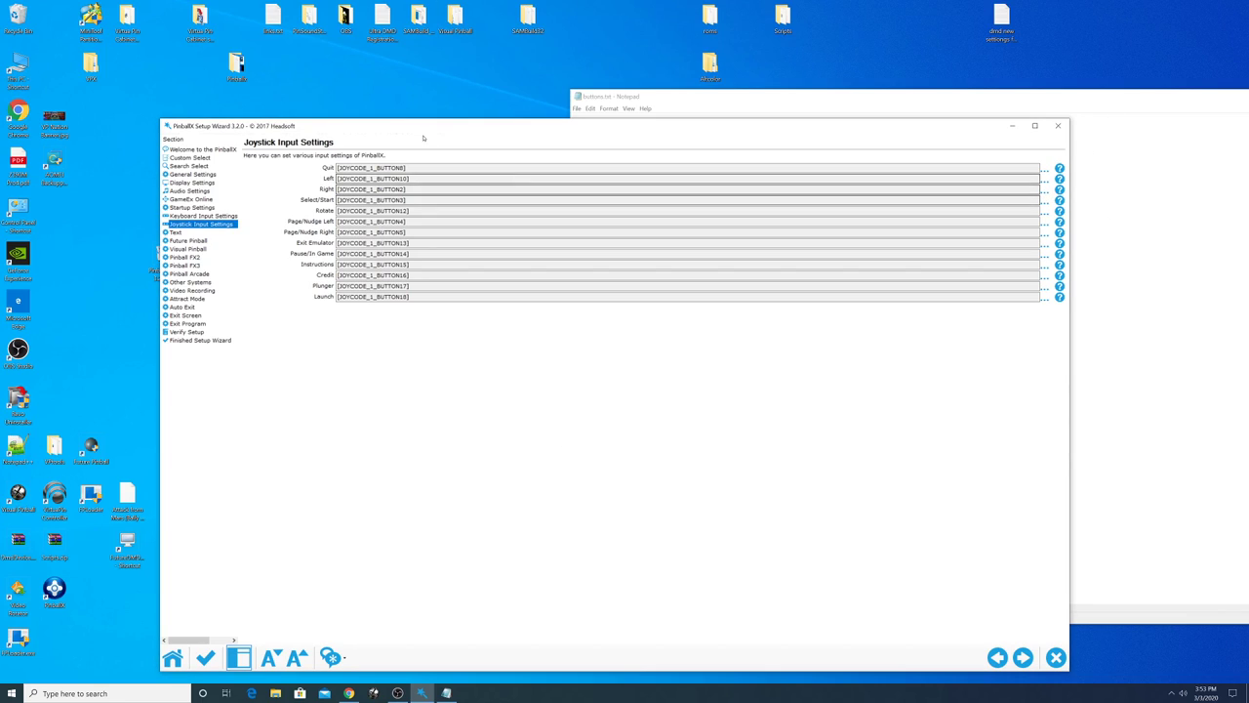
pyautogui.click(1046, 203)
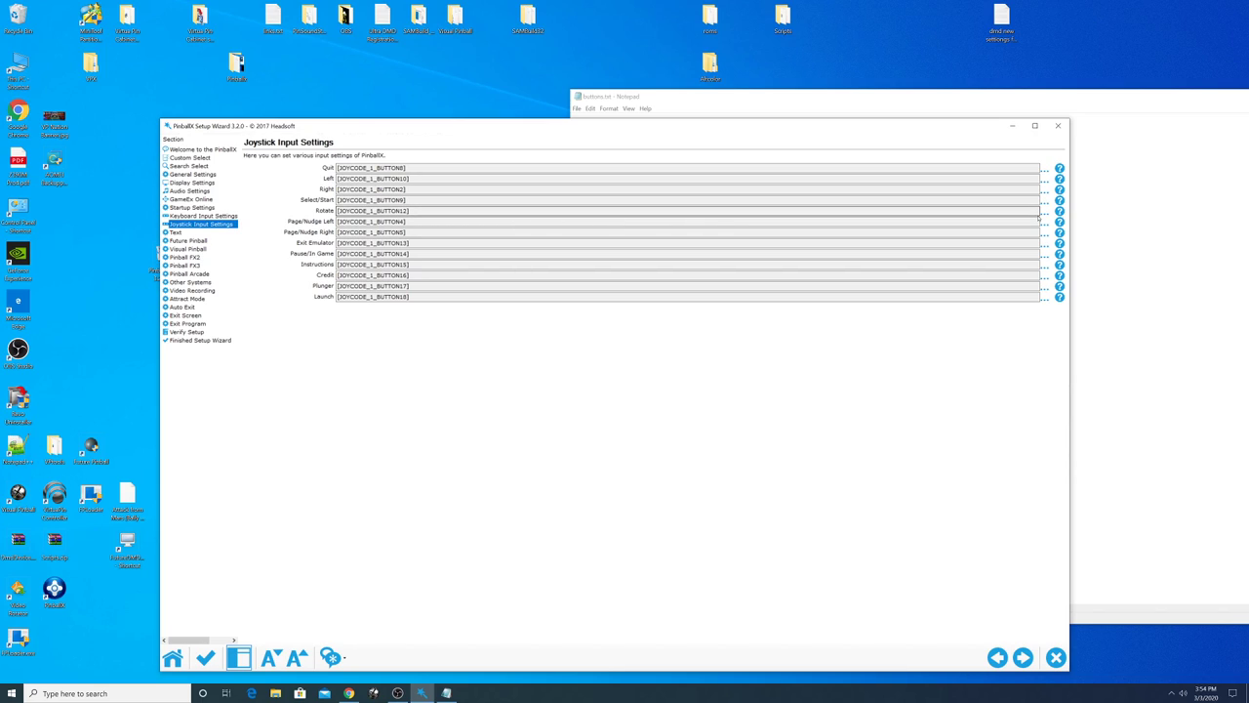
# Clear the Rotate assignment and set Page/Nudge Left to button 11, Page/Nudge Right to 3 and Exit Emulator to 8.
pyautogui.click(670, 210)
pyautogui.click(615, 412)
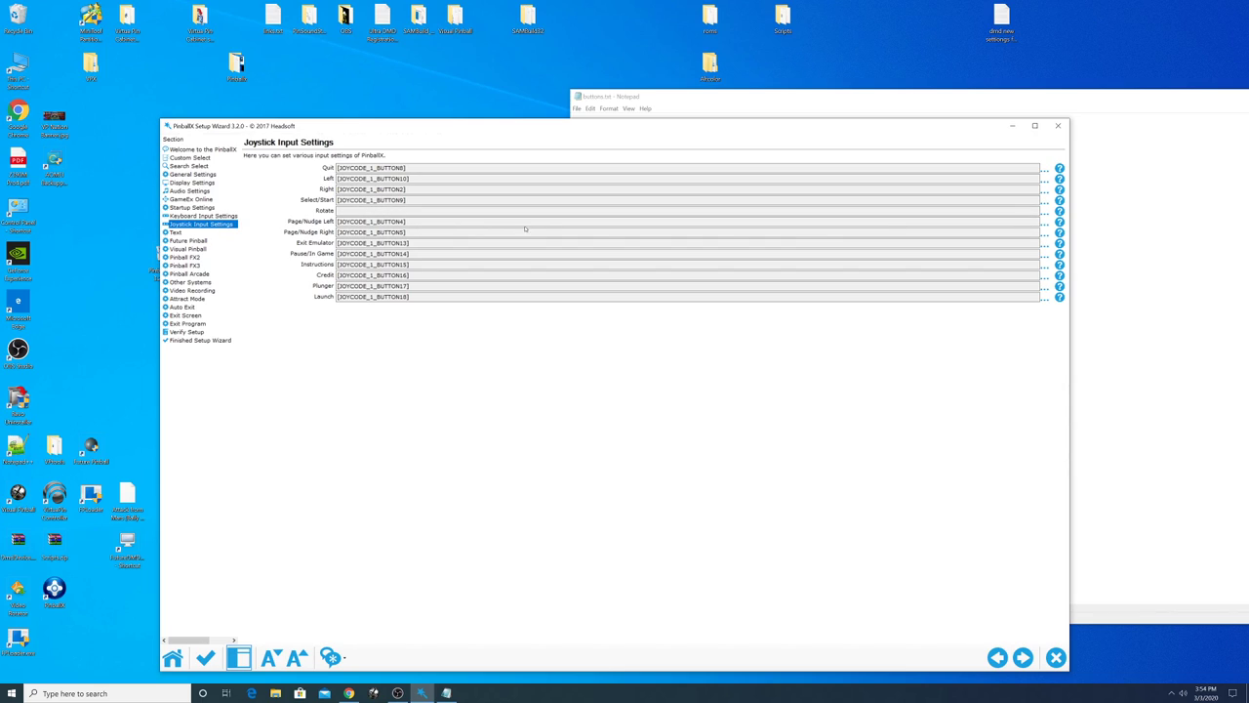
pyautogui.click(1043, 222)
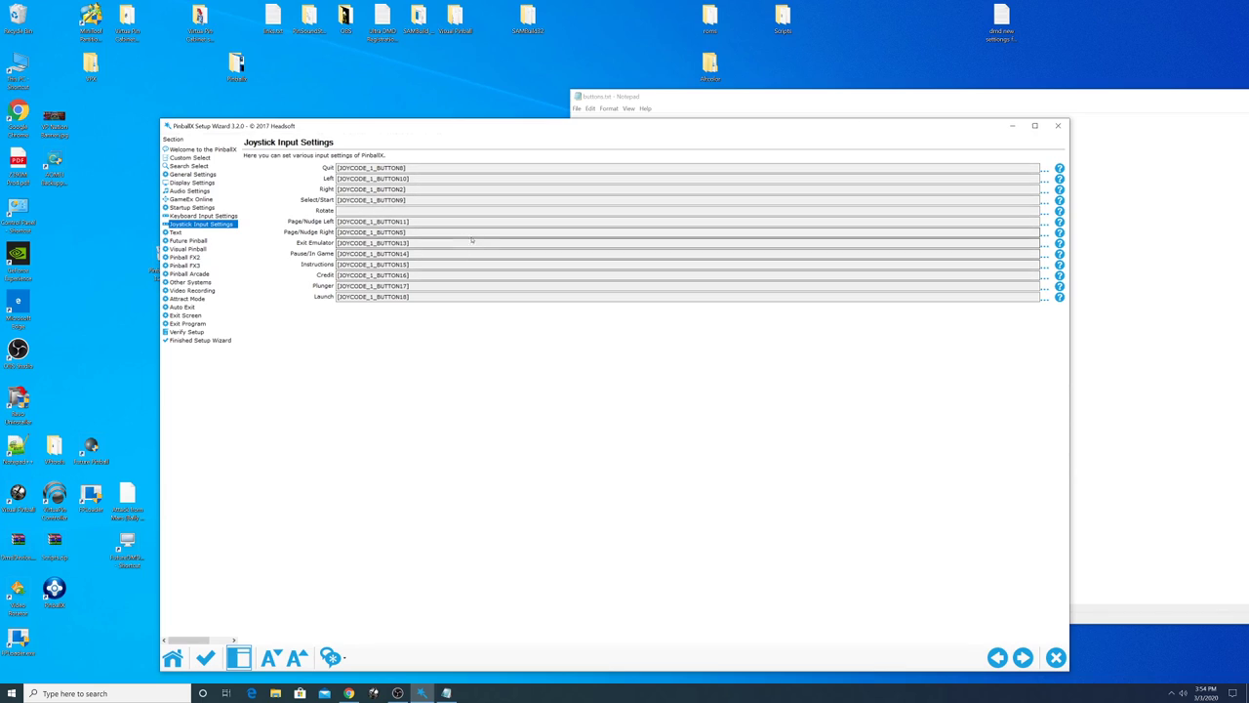
pyautogui.click(1028, 232)
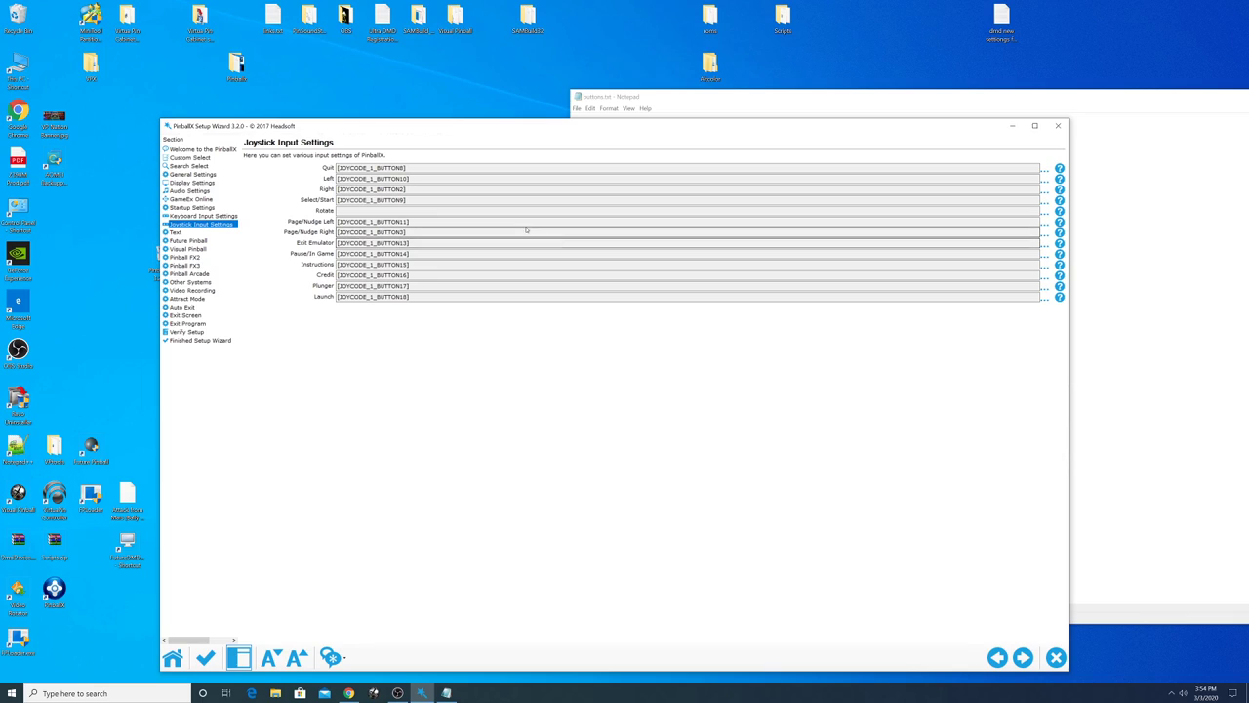
pyautogui.click(1043, 242)
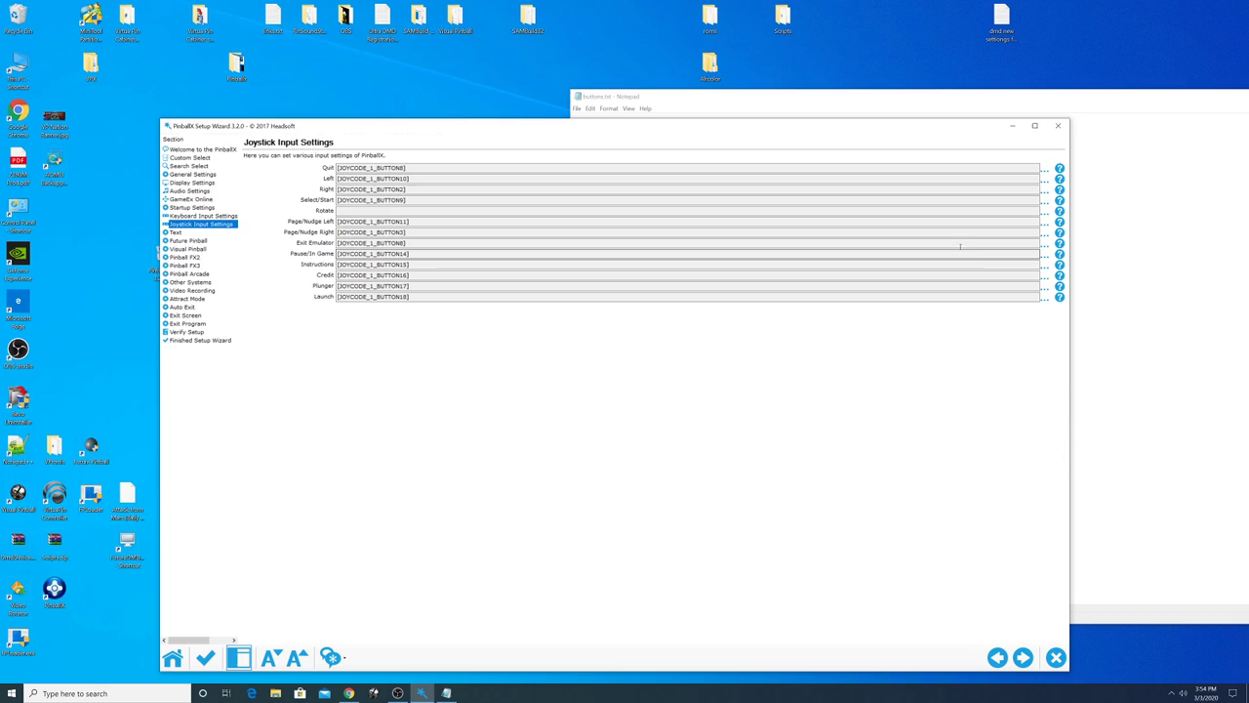
# Clear the joystick button assignments for Pause/In Game and Instructions.
pyautogui.click(1039, 254)
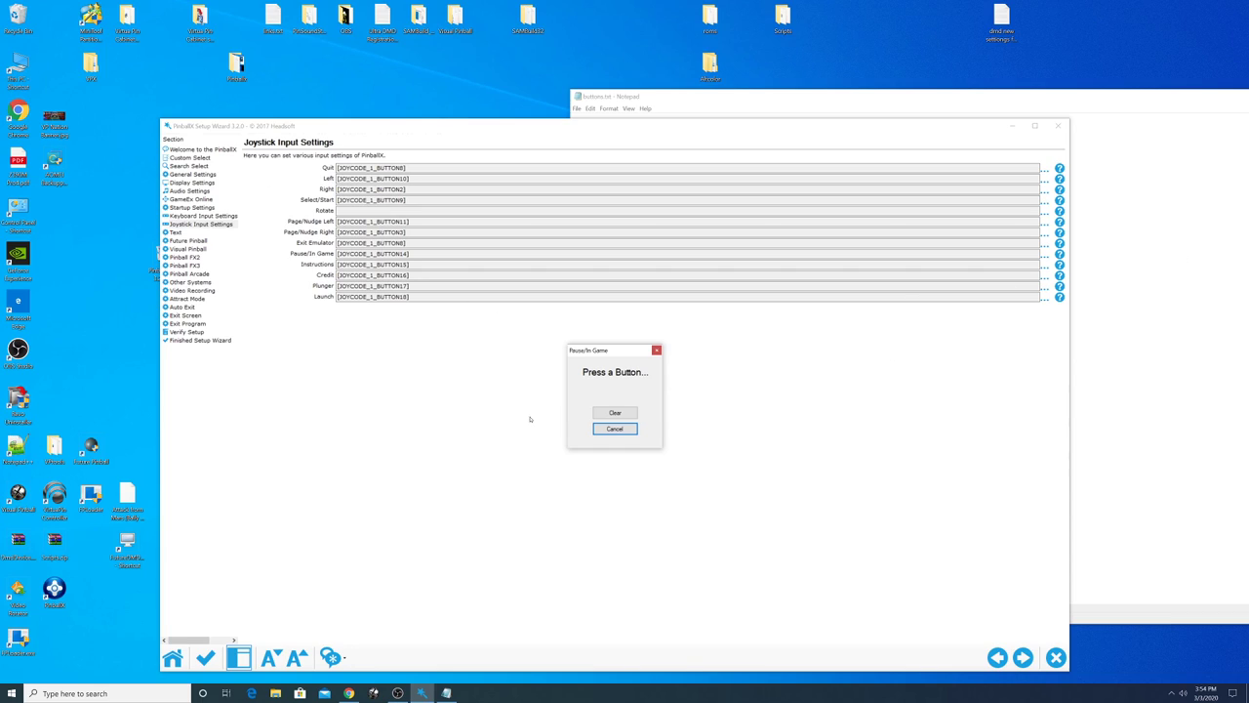
pyautogui.click(626, 416)
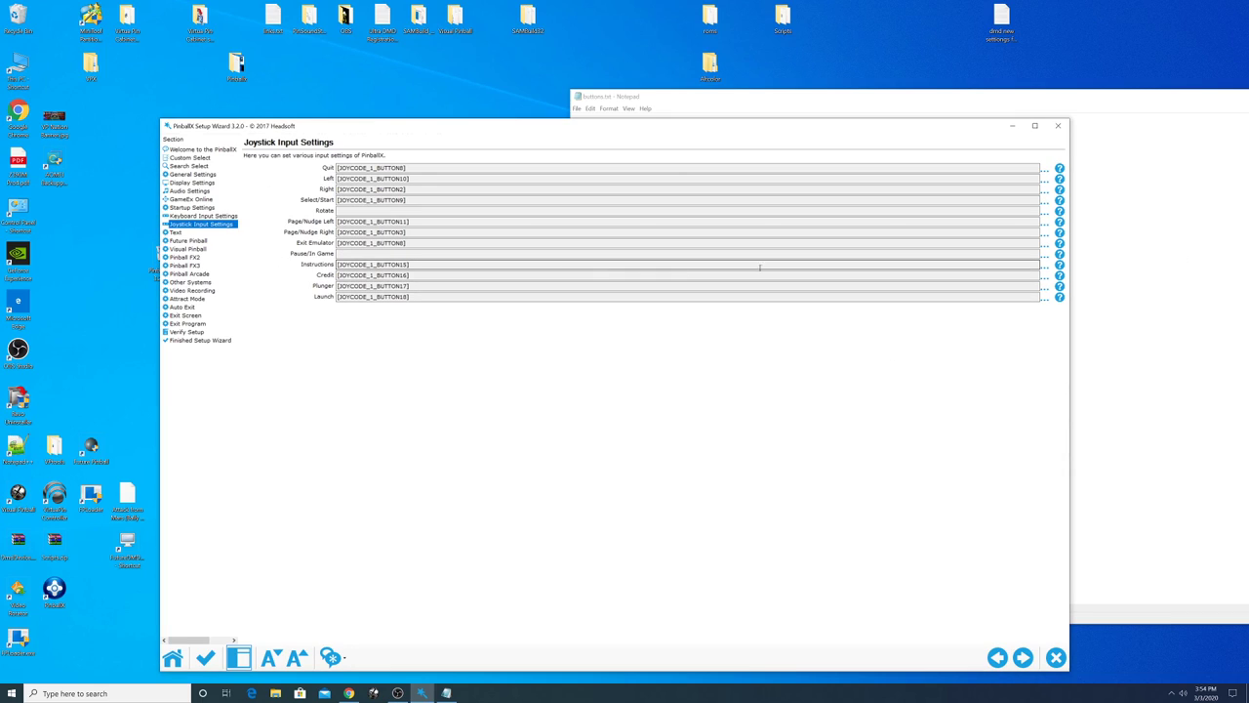
pyautogui.click(1045, 266)
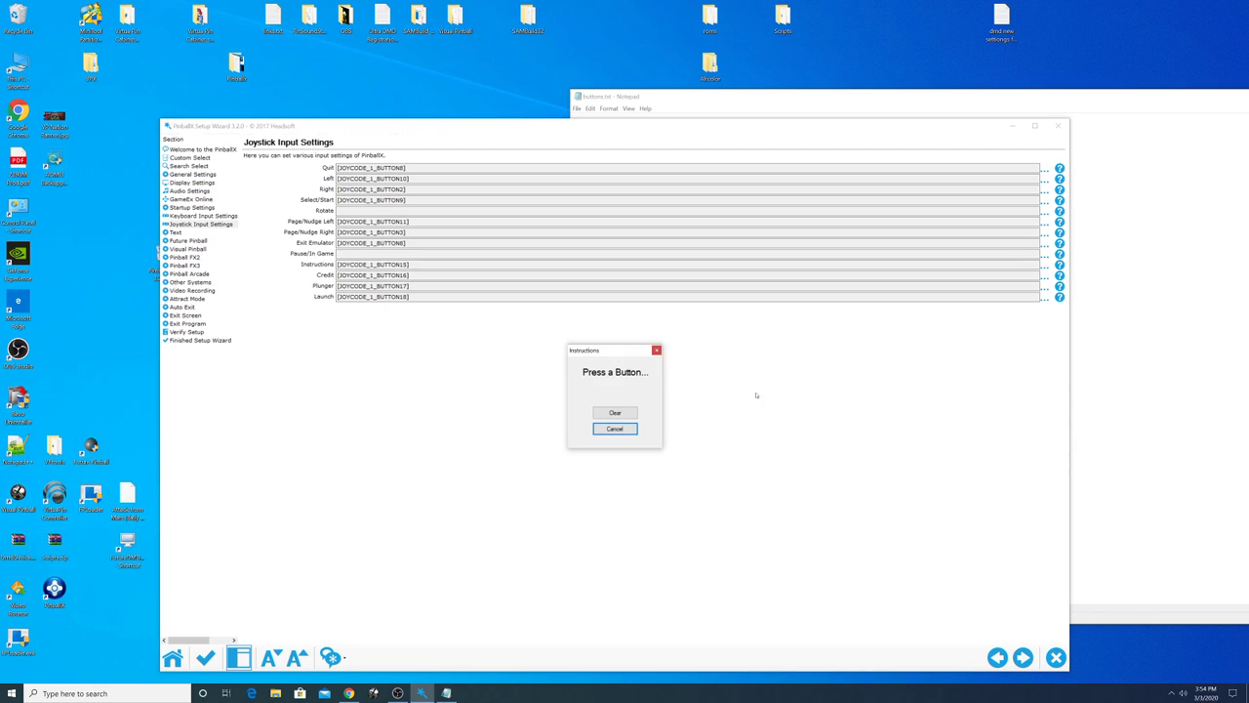
pyautogui.click(615, 411)
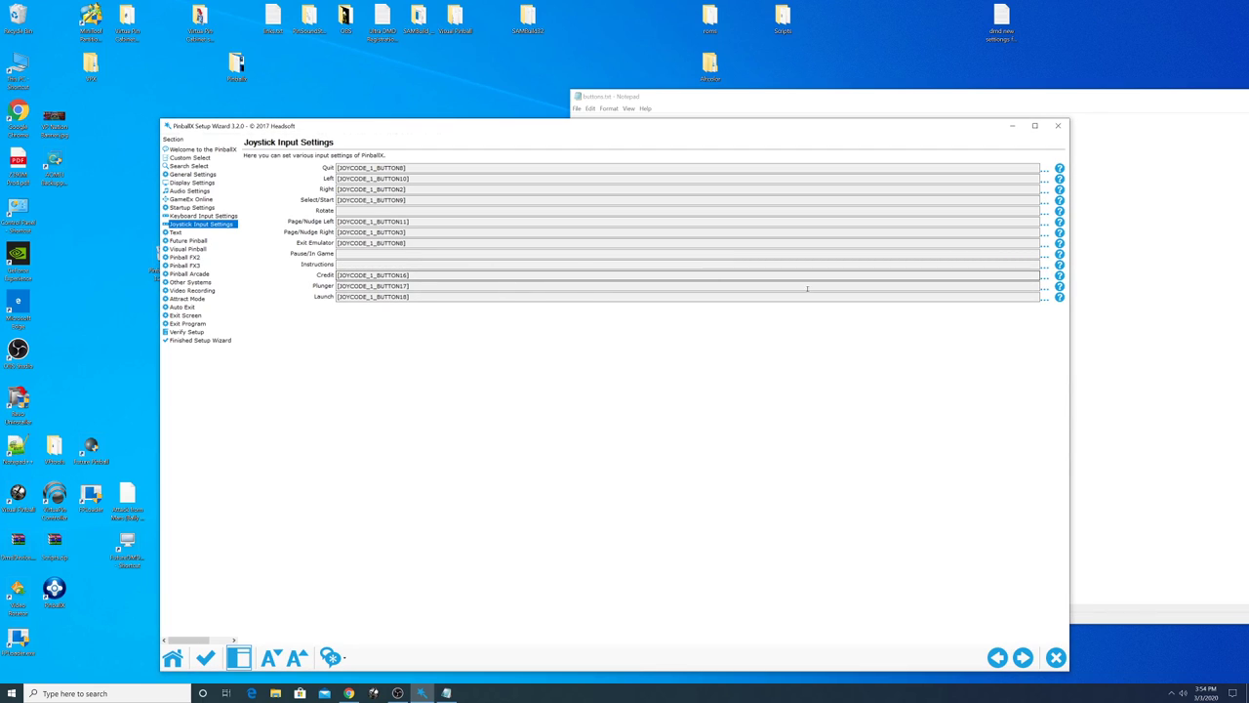
# Assign the Credit joystick input to button 12.
pyautogui.click(1046, 279)
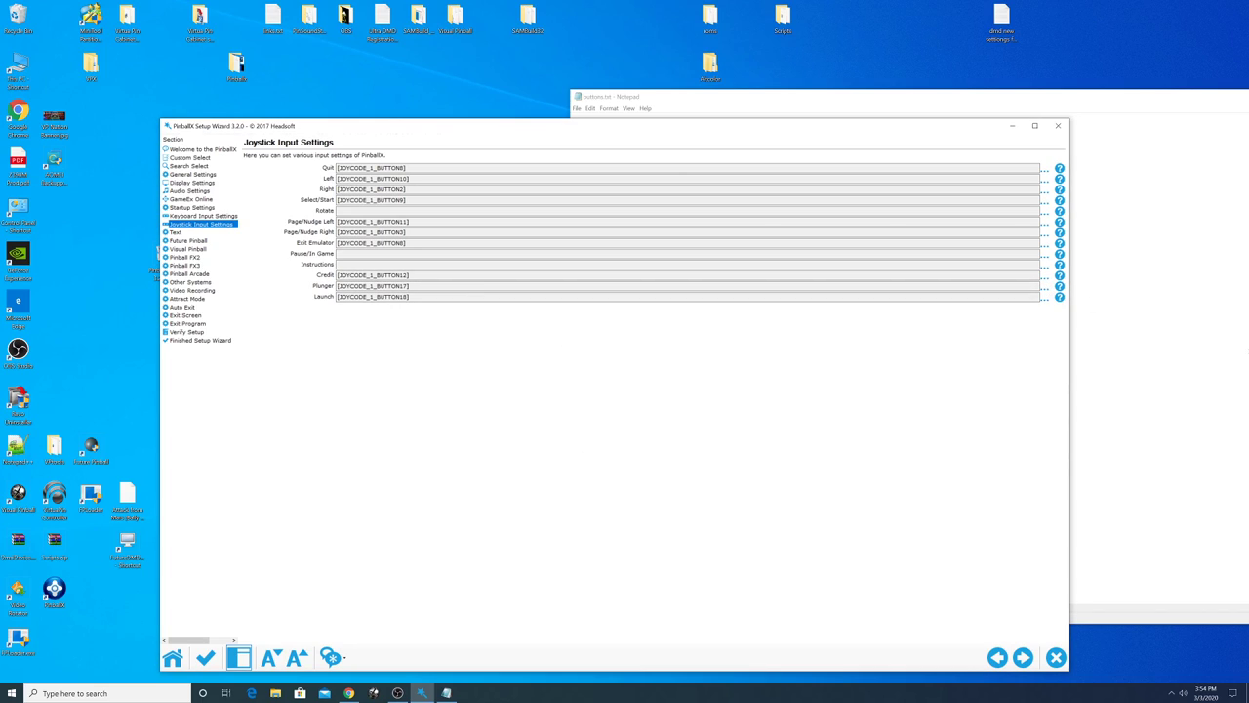
pyautogui.click(1045, 287)
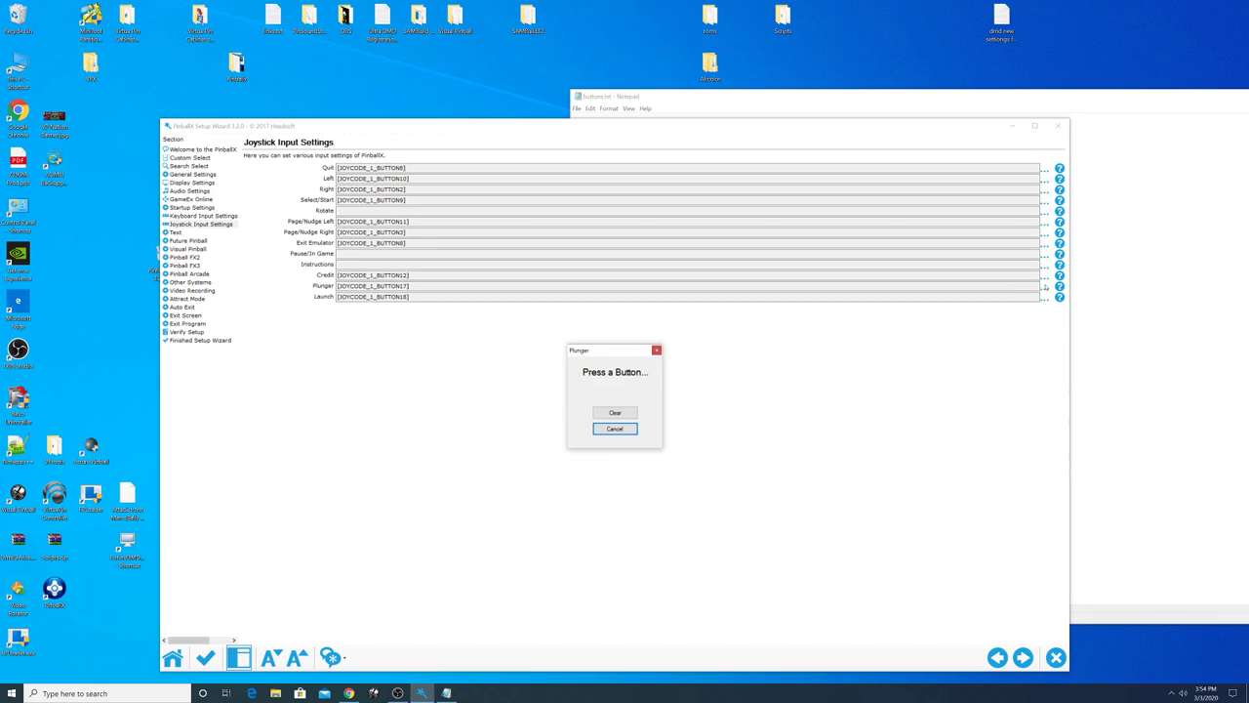
pyautogui.click(615, 428)
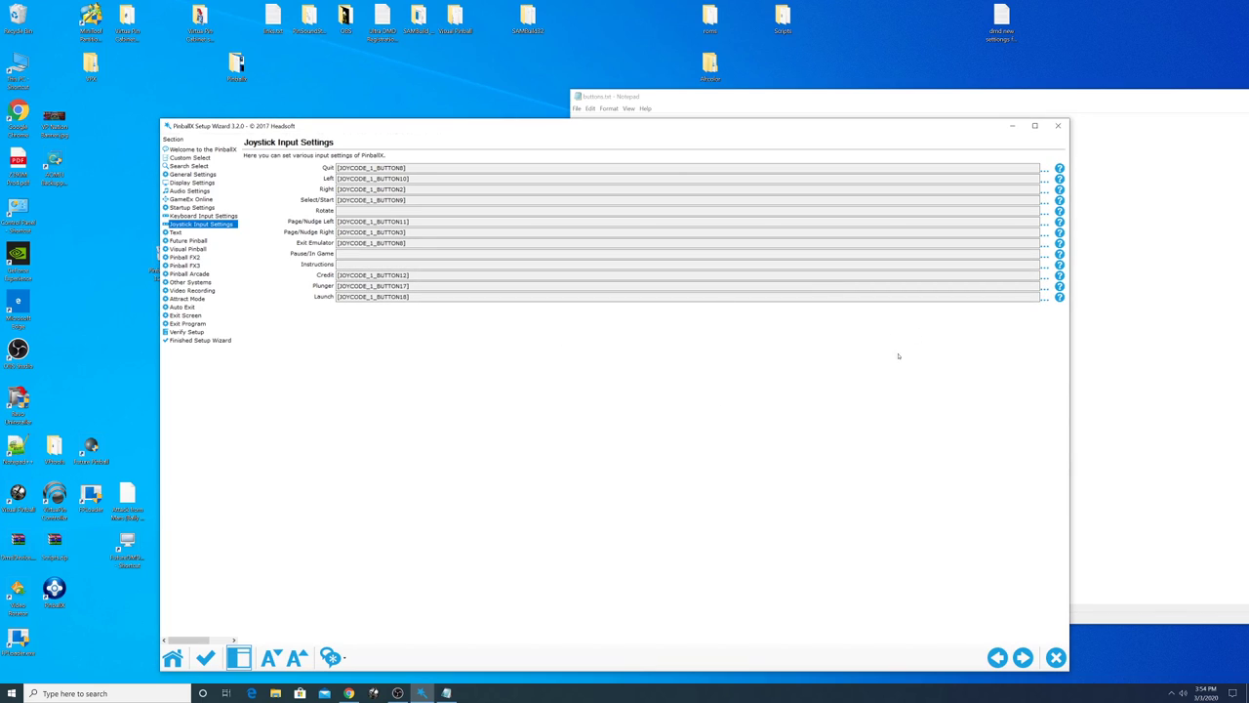
# Clear the joystick button assignments for Launch and Plunger.
pyautogui.click(1043, 296)
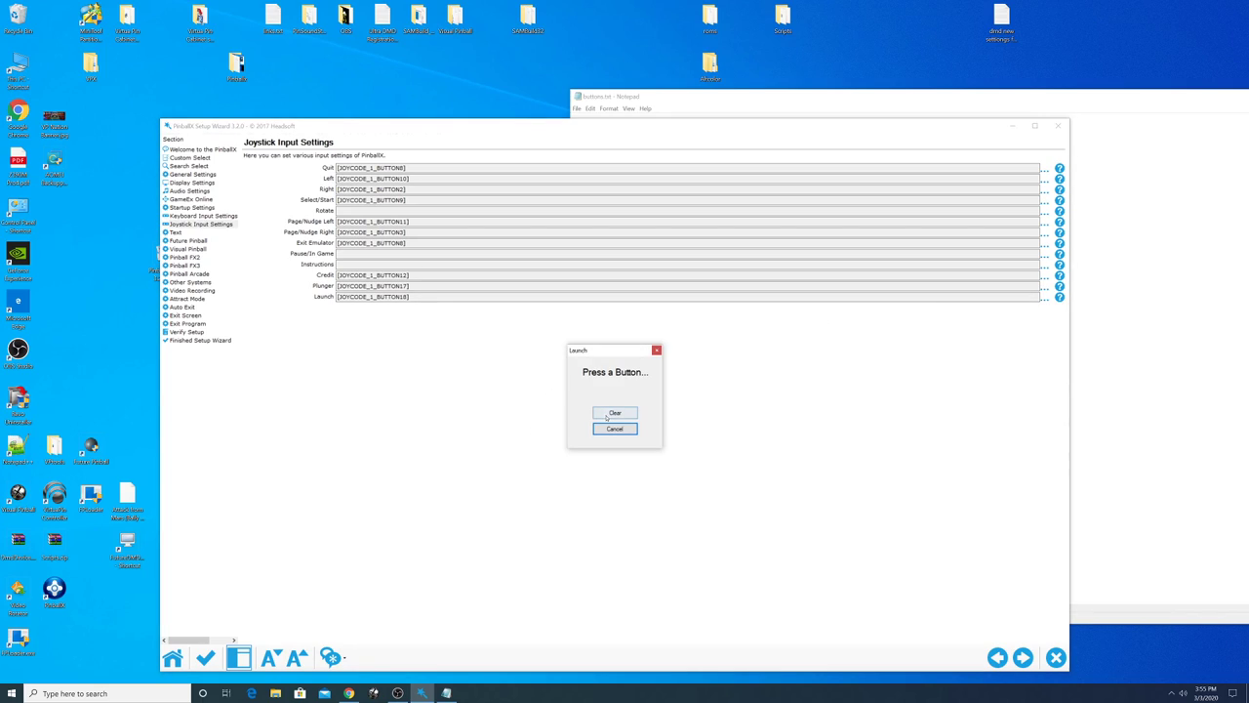
pyautogui.click(614, 413)
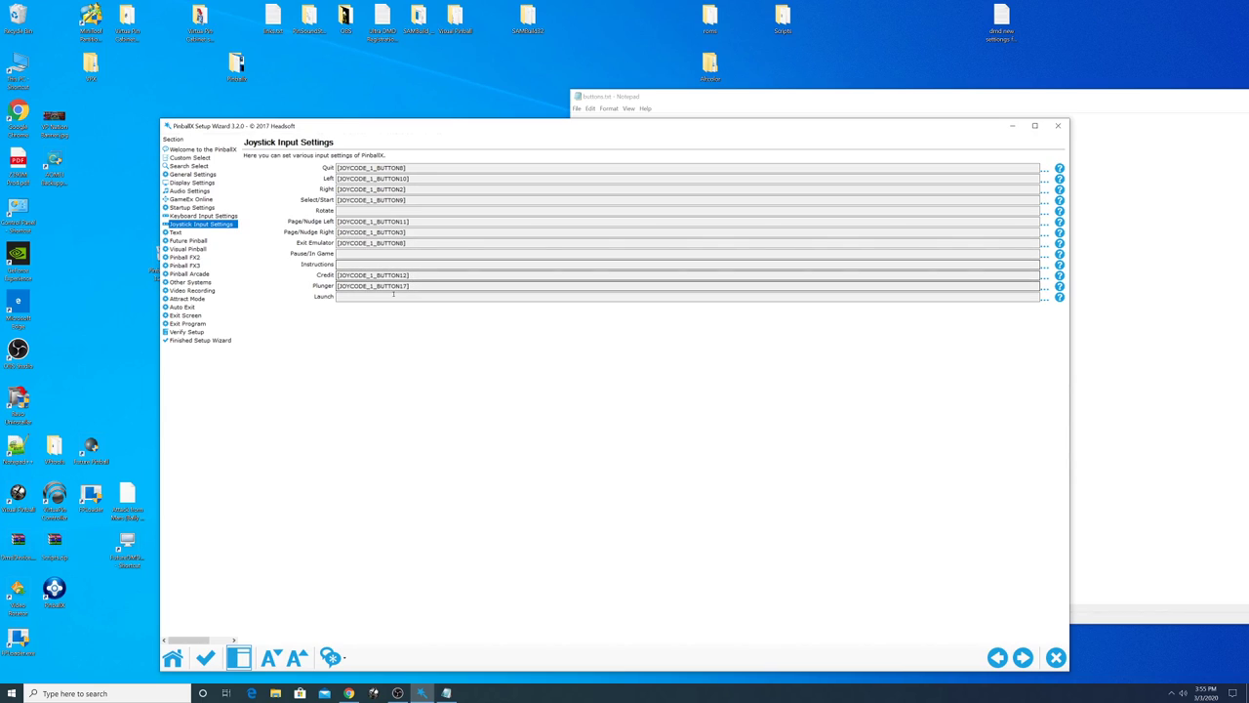
pyautogui.click(1045, 287)
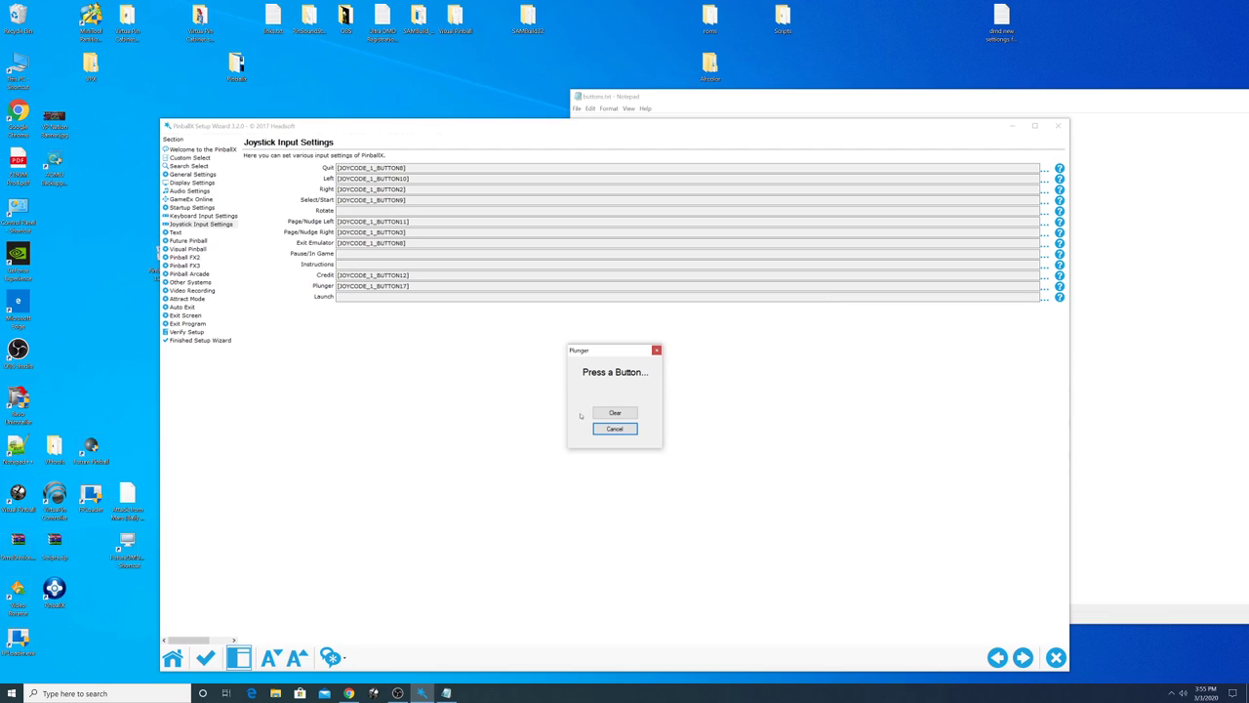
pyautogui.click(611, 411)
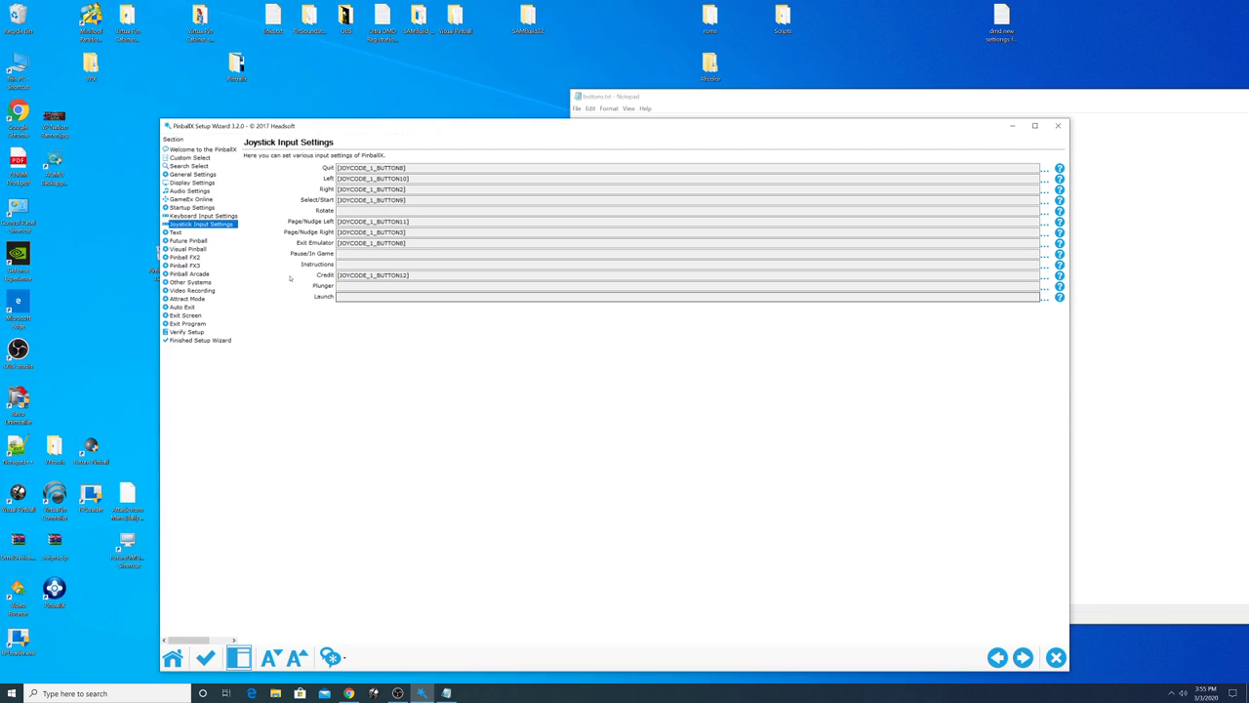
# Review the labels in the Text section and open the Future Pinball settings.
pyautogui.click(182, 234)
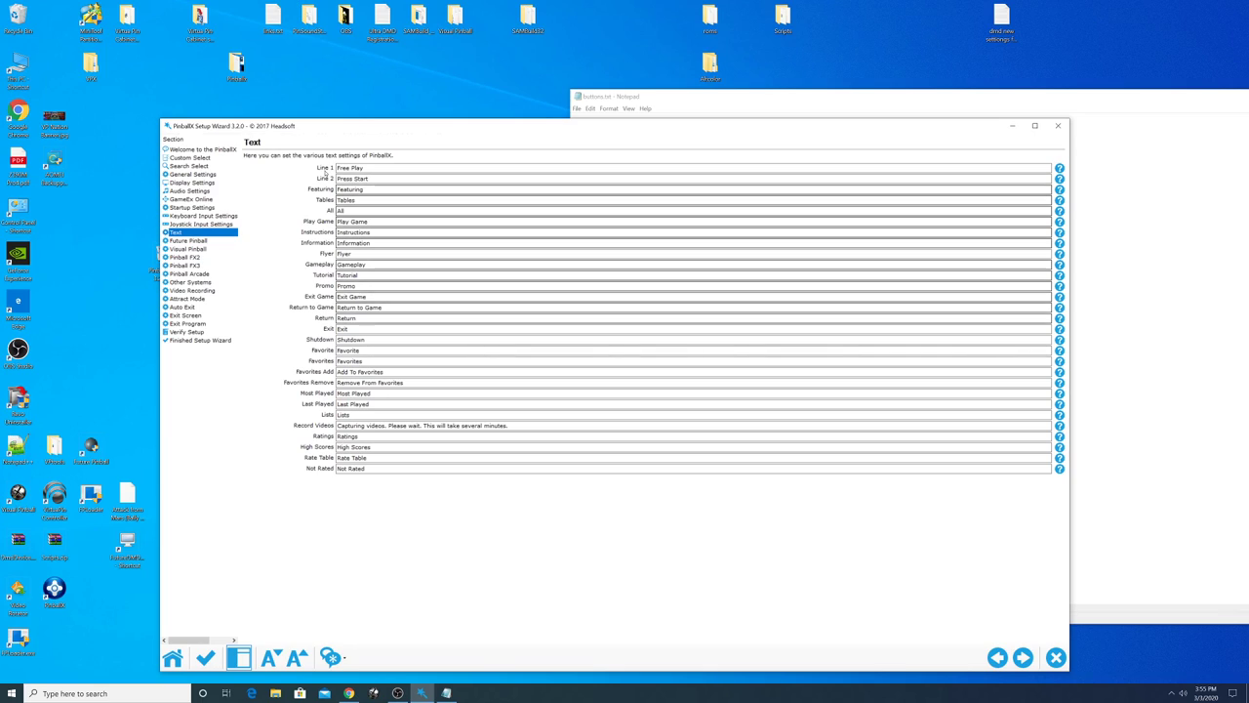
pyautogui.click(188, 240)
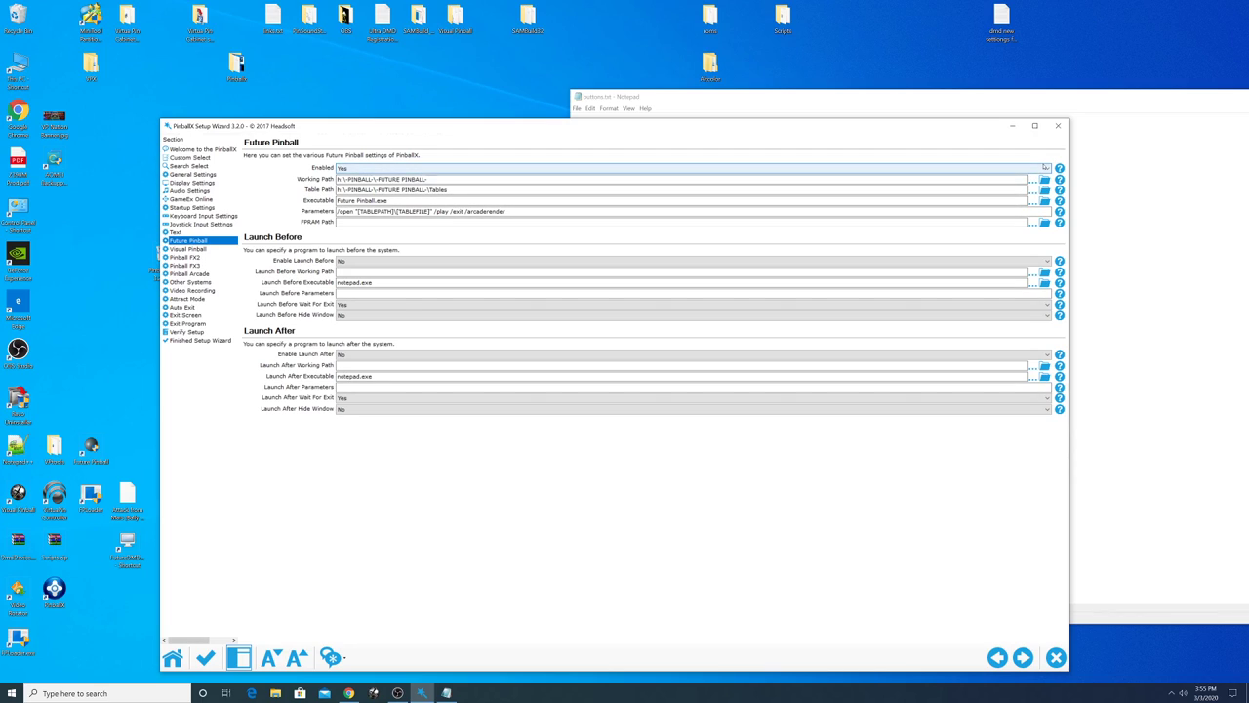
# Keep Future Pinball enabled and set its working path to C:\Games\Future Pinball\BAM.
pyautogui.click(1046, 168)
pyautogui.click(369, 177)
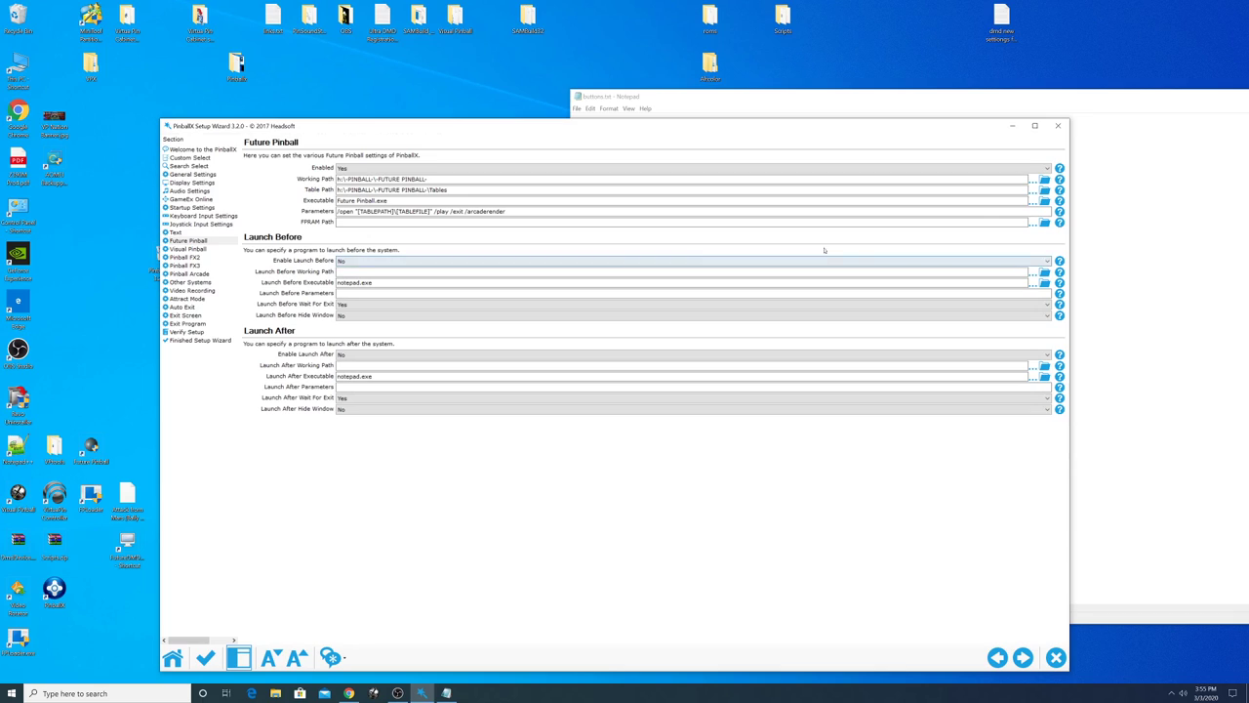
pyautogui.click(1042, 181)
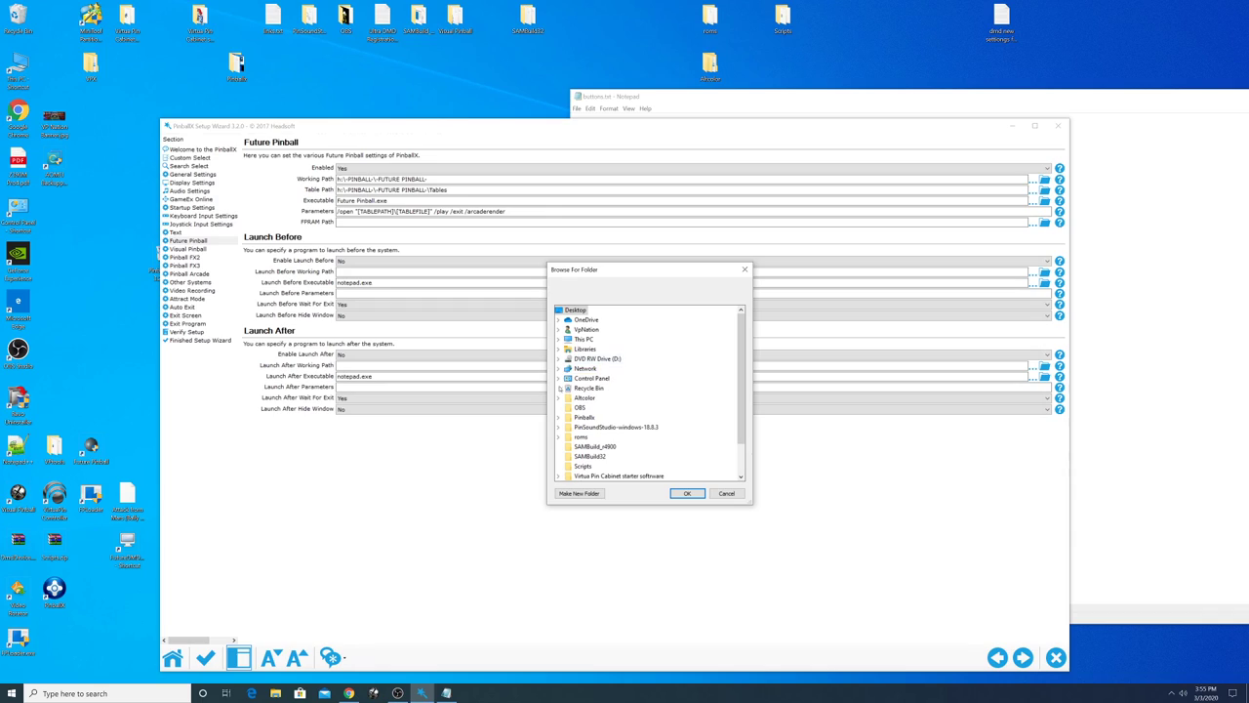
pyautogui.click(559, 339)
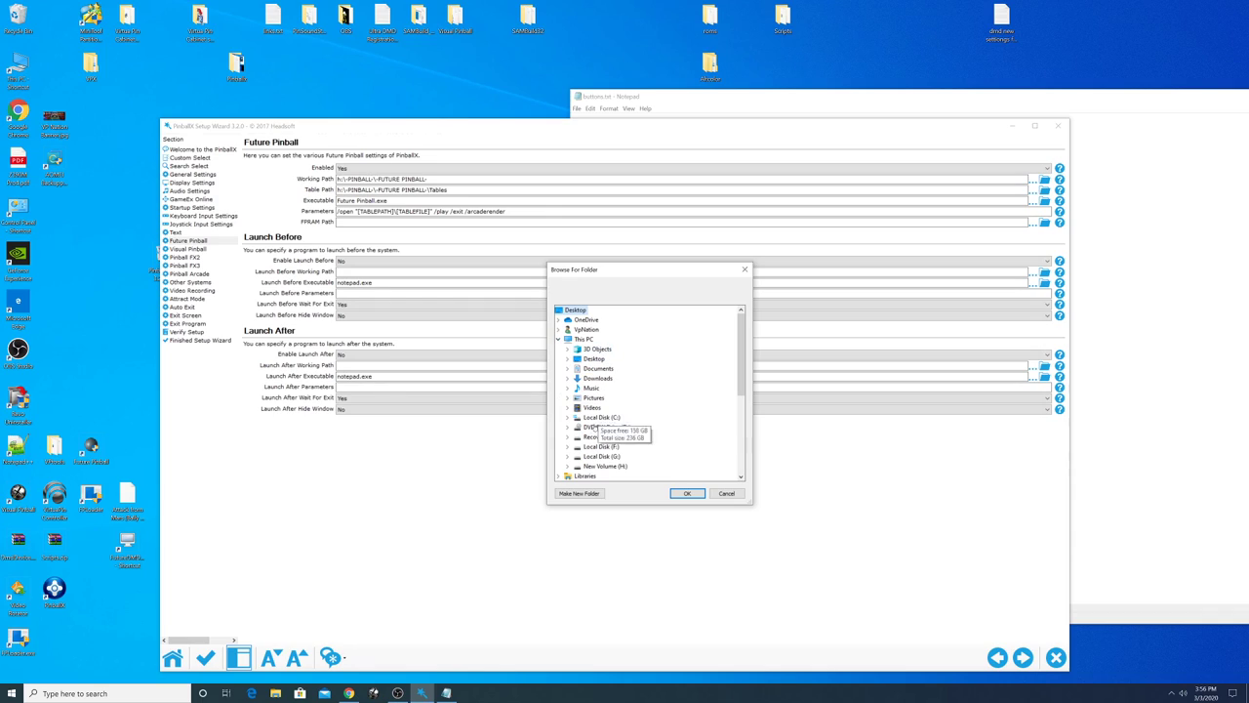
pyautogui.click(568, 417)
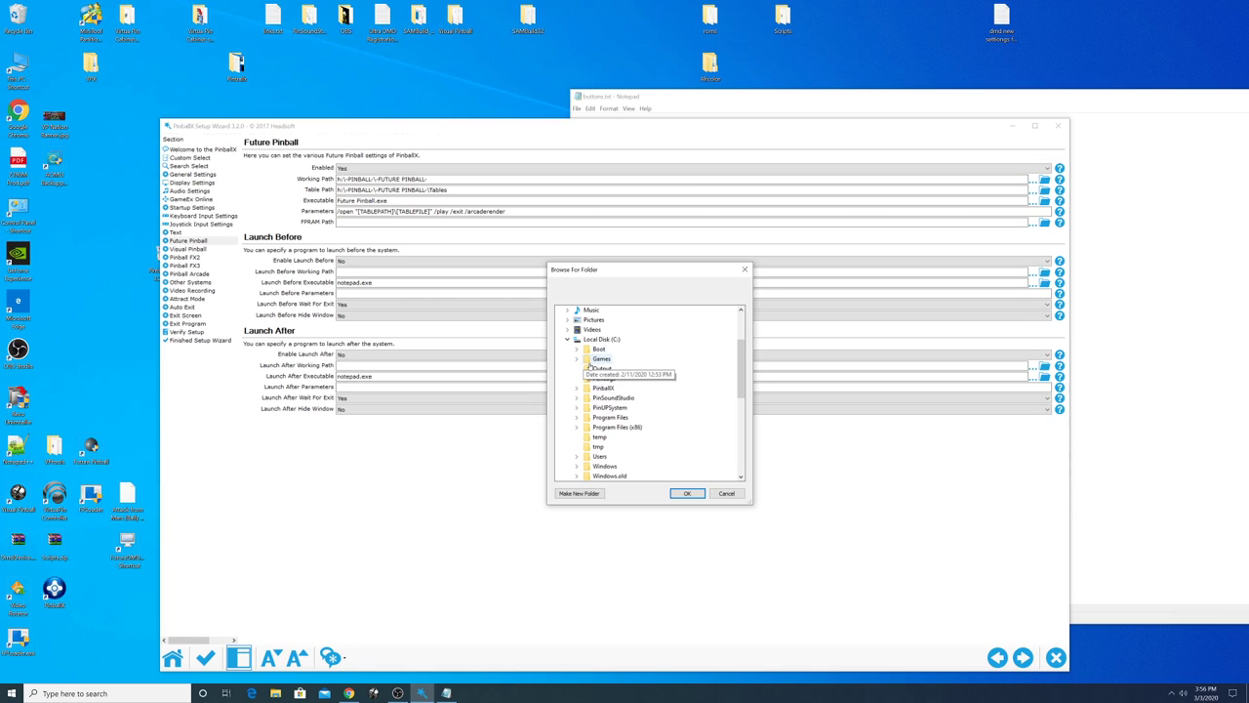
pyautogui.doubleClick(605, 361)
pyautogui.click(620, 368)
pyautogui.doubleClick(621, 369)
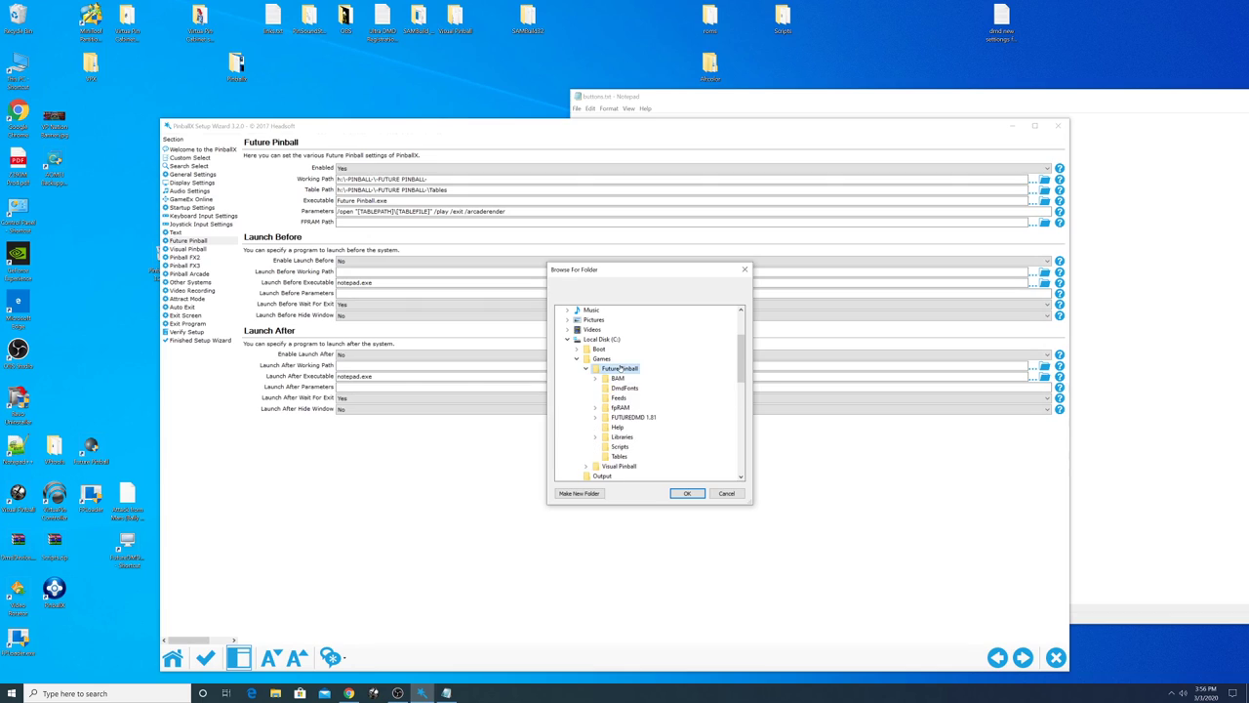
pyautogui.doubleClick(618, 377)
pyautogui.click(684, 493)
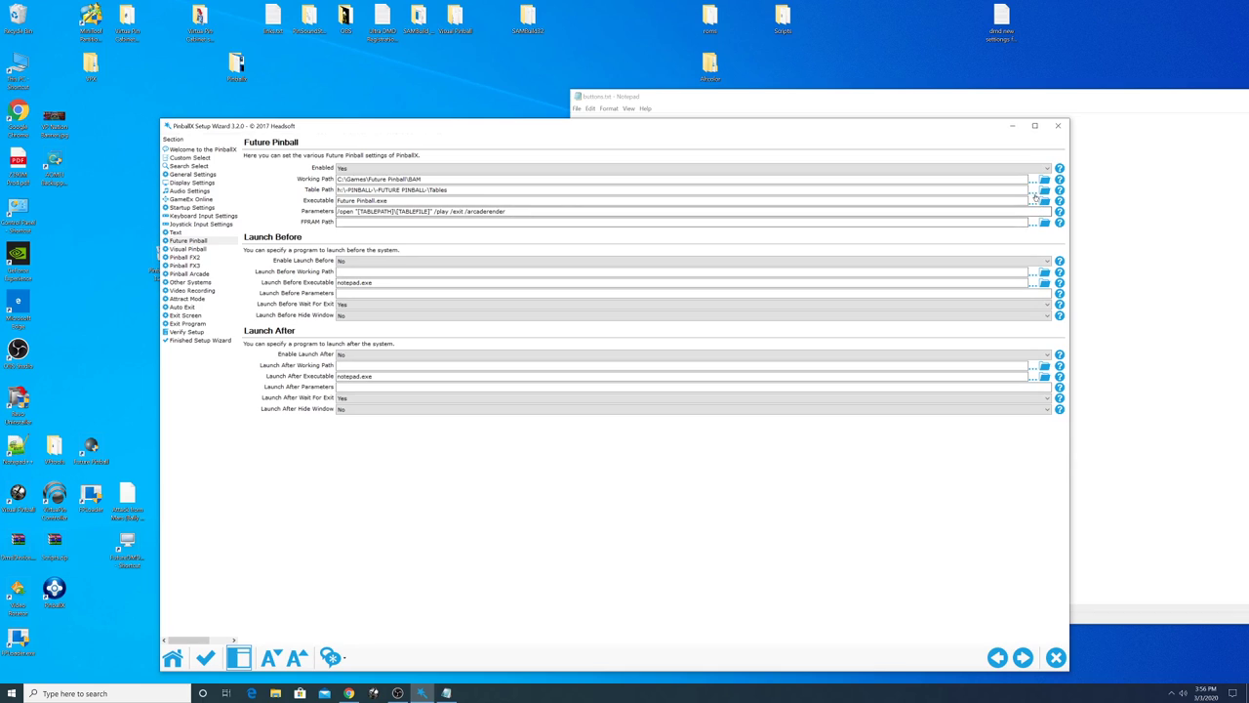
# Set the Future Pinball table path to C:\Games\Future Pinball\Tables.
pyautogui.click(1037, 193)
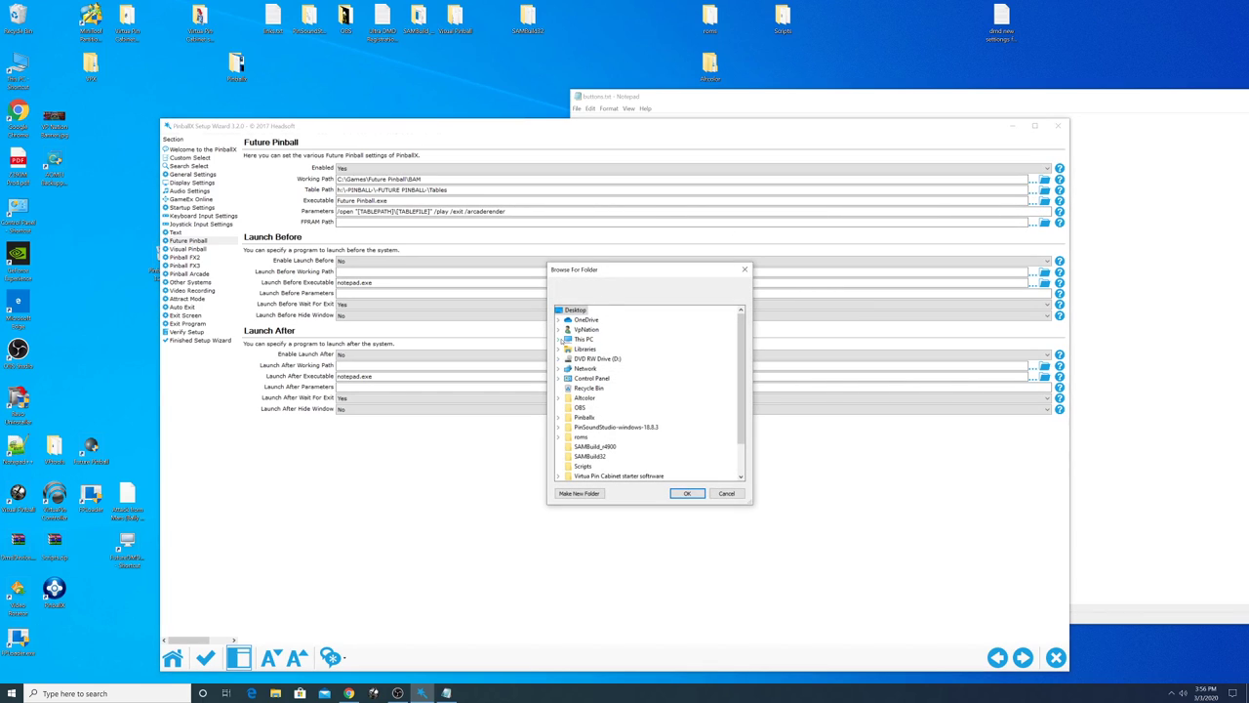
pyautogui.click(559, 339)
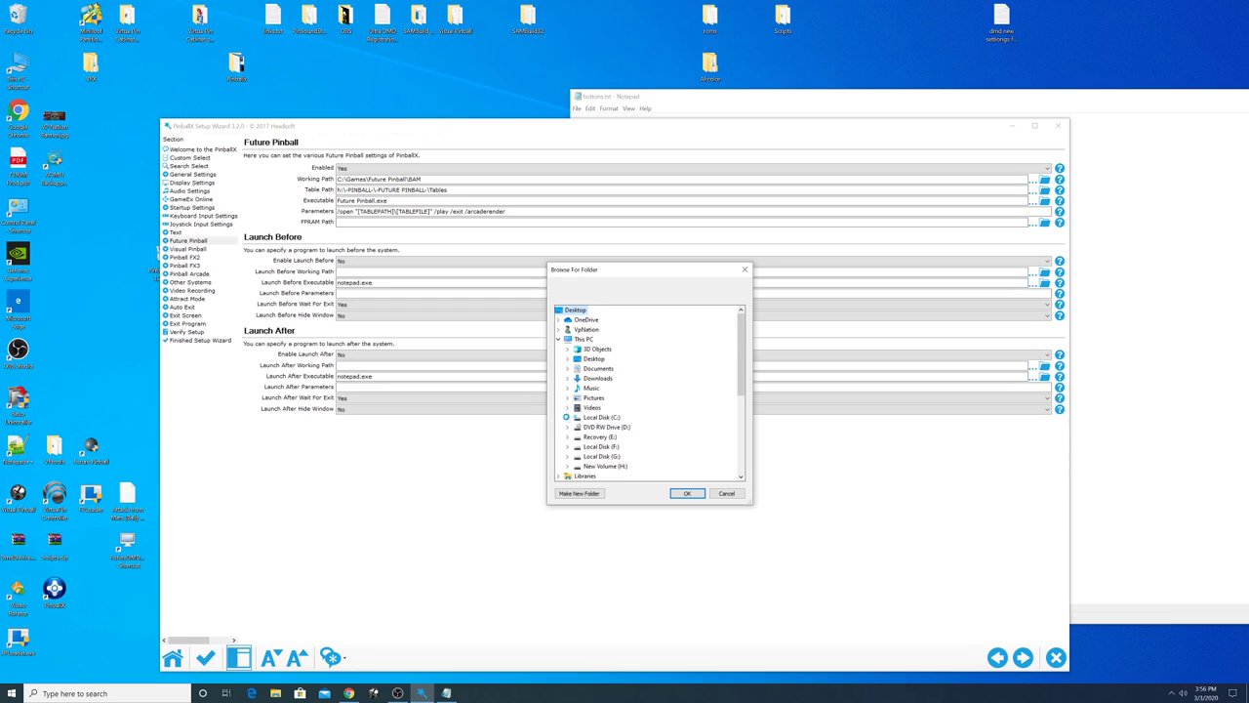
pyautogui.click(569, 418)
pyautogui.click(577, 358)
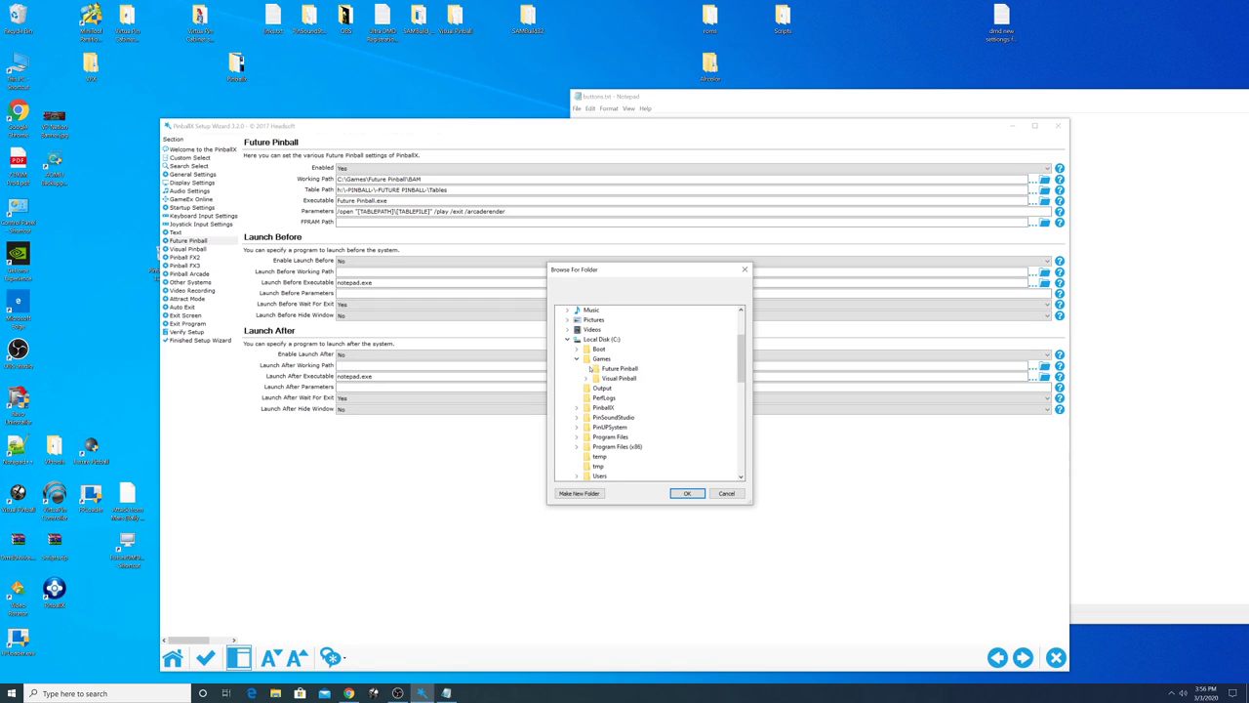
pyautogui.click(586, 368)
pyautogui.click(621, 456)
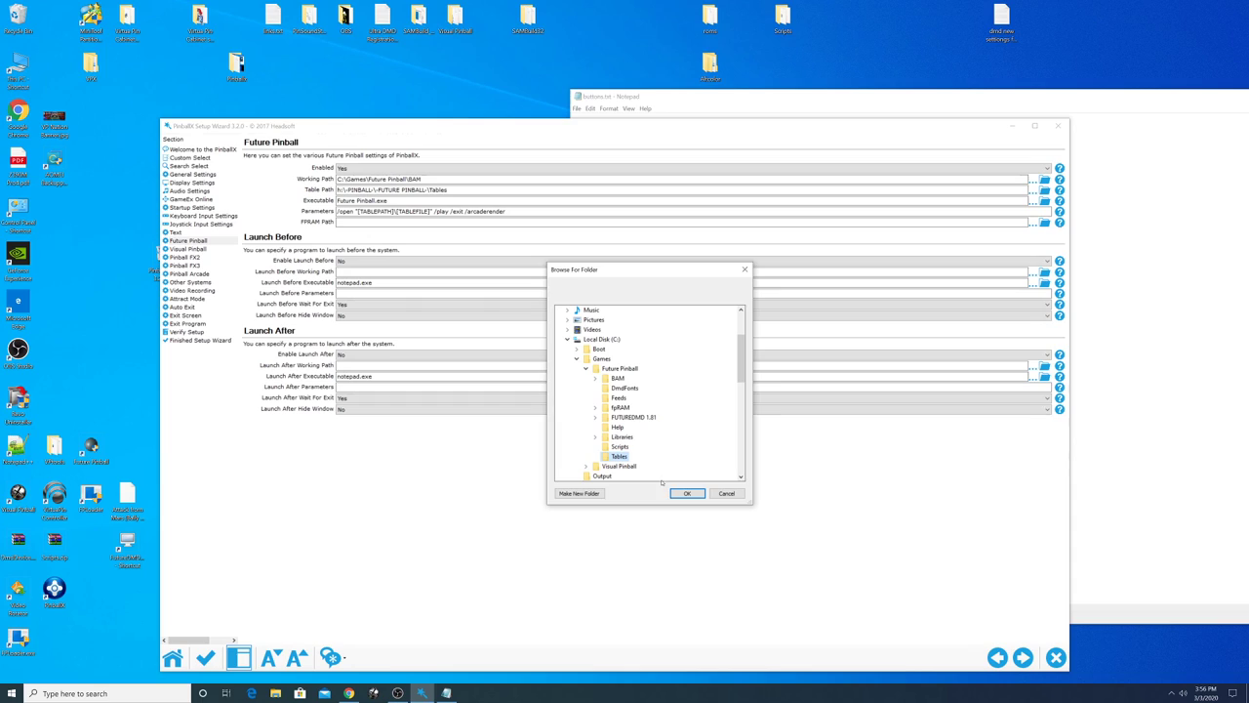
pyautogui.click(686, 492)
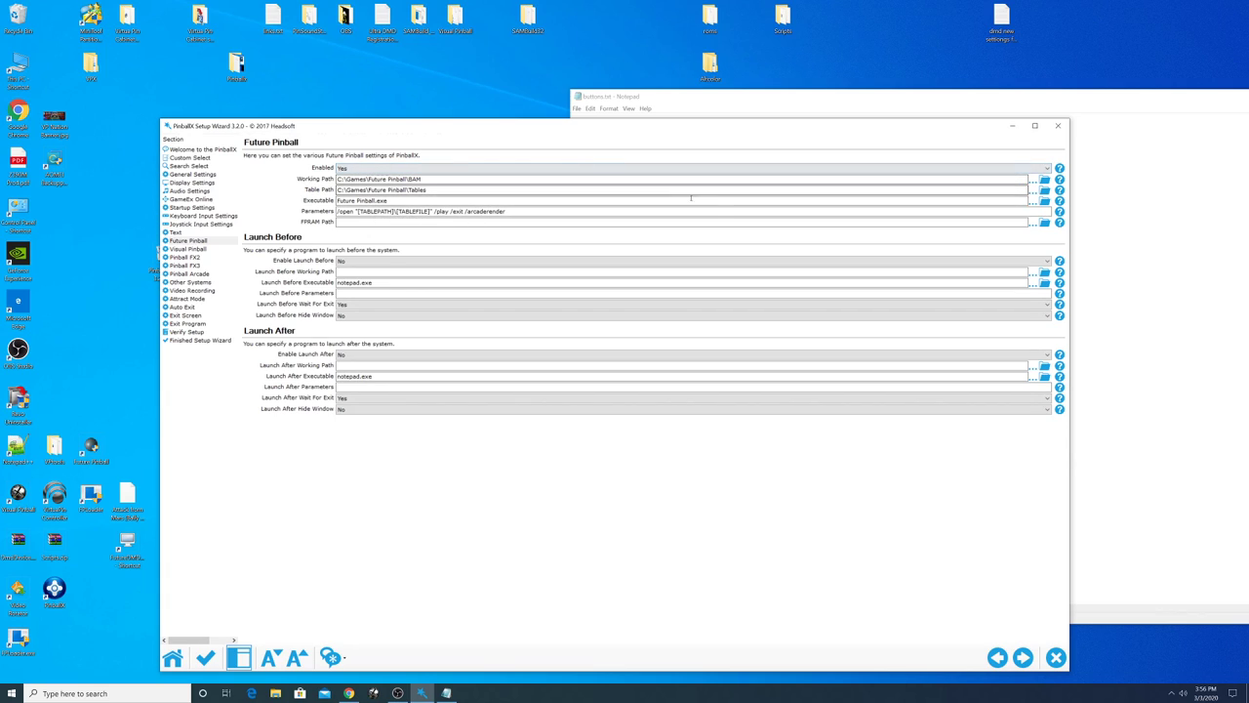
# Set the Future Pinball executable to FPLoader.exe from the BAM folder and replace the last launch parameter with /STAYINRAM.
pyautogui.click(1033, 202)
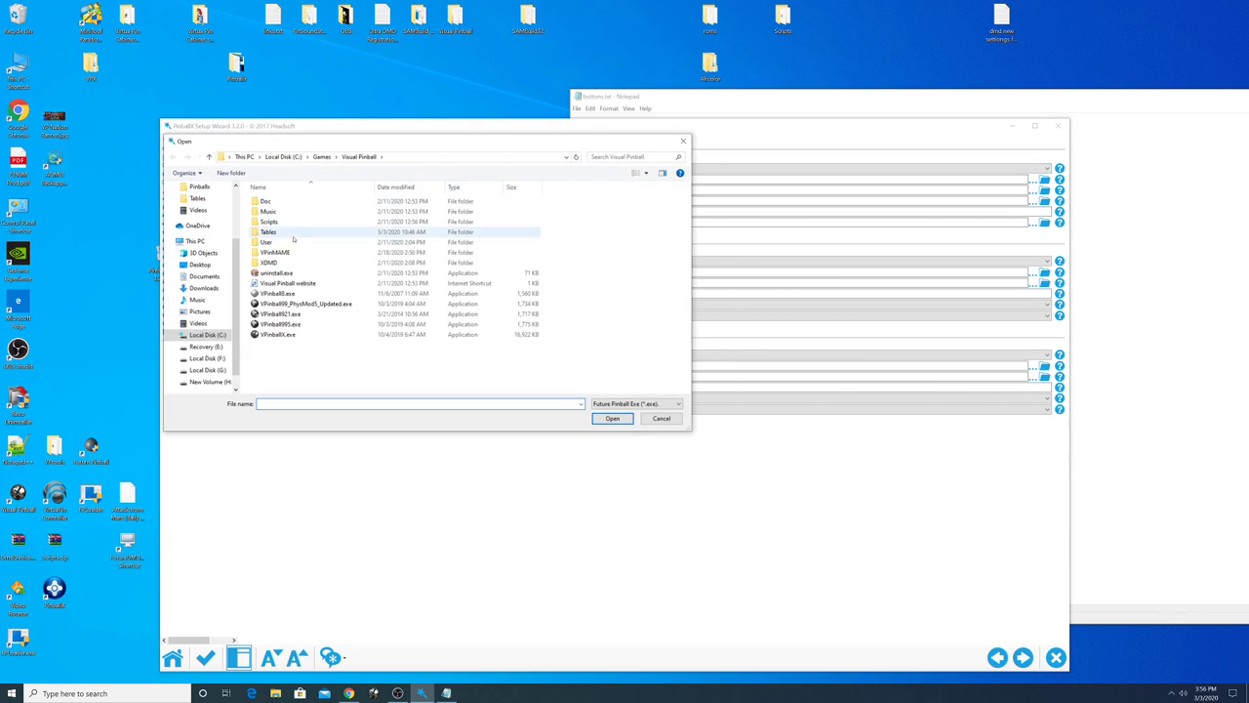
pyautogui.click(322, 156)
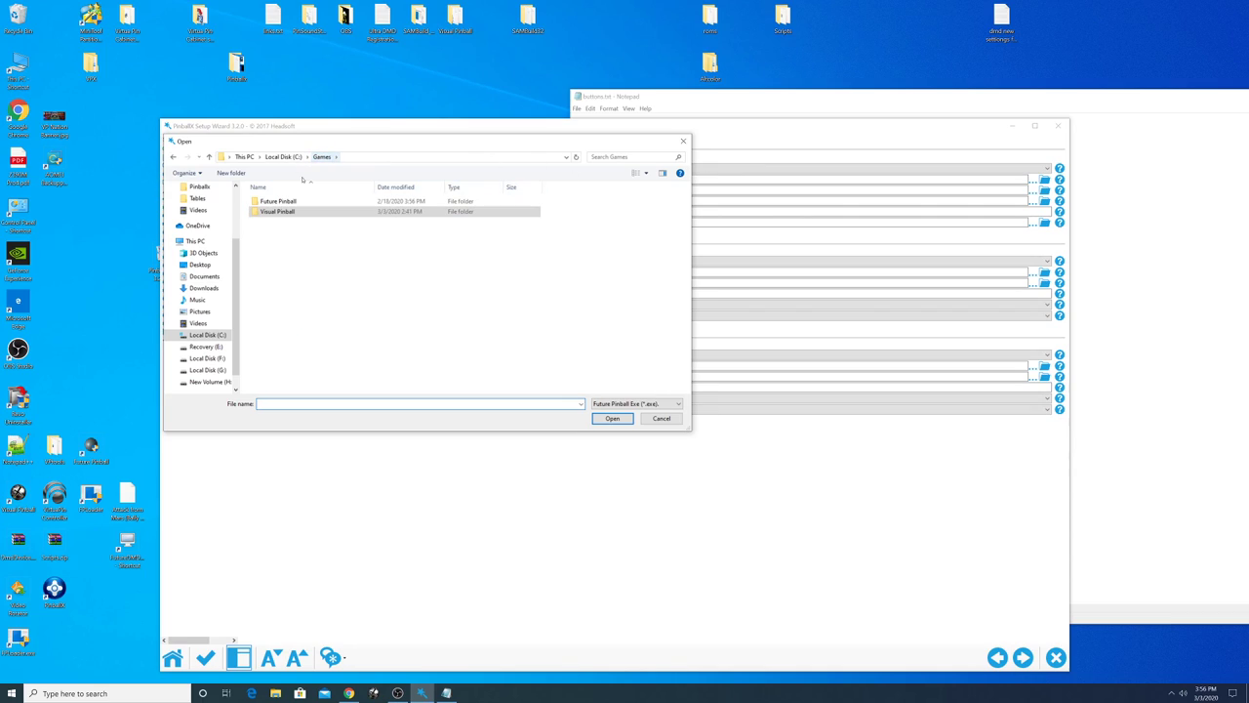
pyautogui.doubleClick(286, 202)
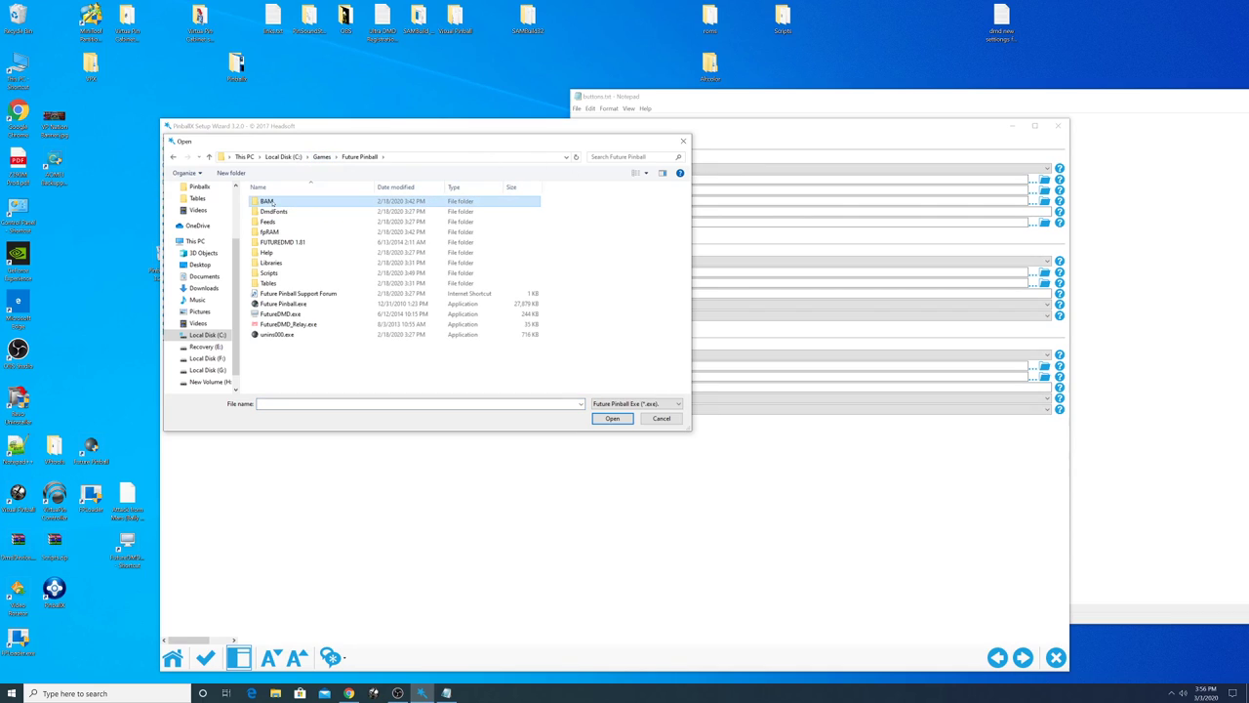
pyautogui.doubleClick(267, 201)
pyautogui.click(291, 262)
pyautogui.doubleClick(291, 263)
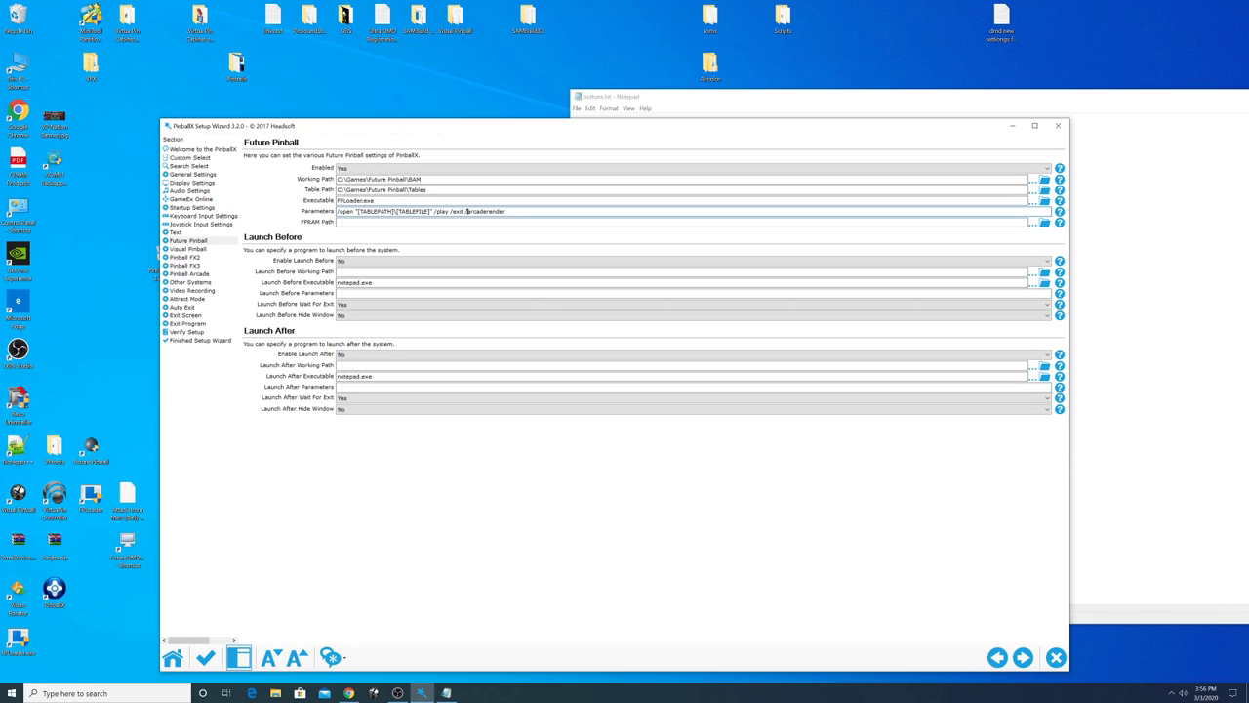
pyautogui.press('BackSpace')
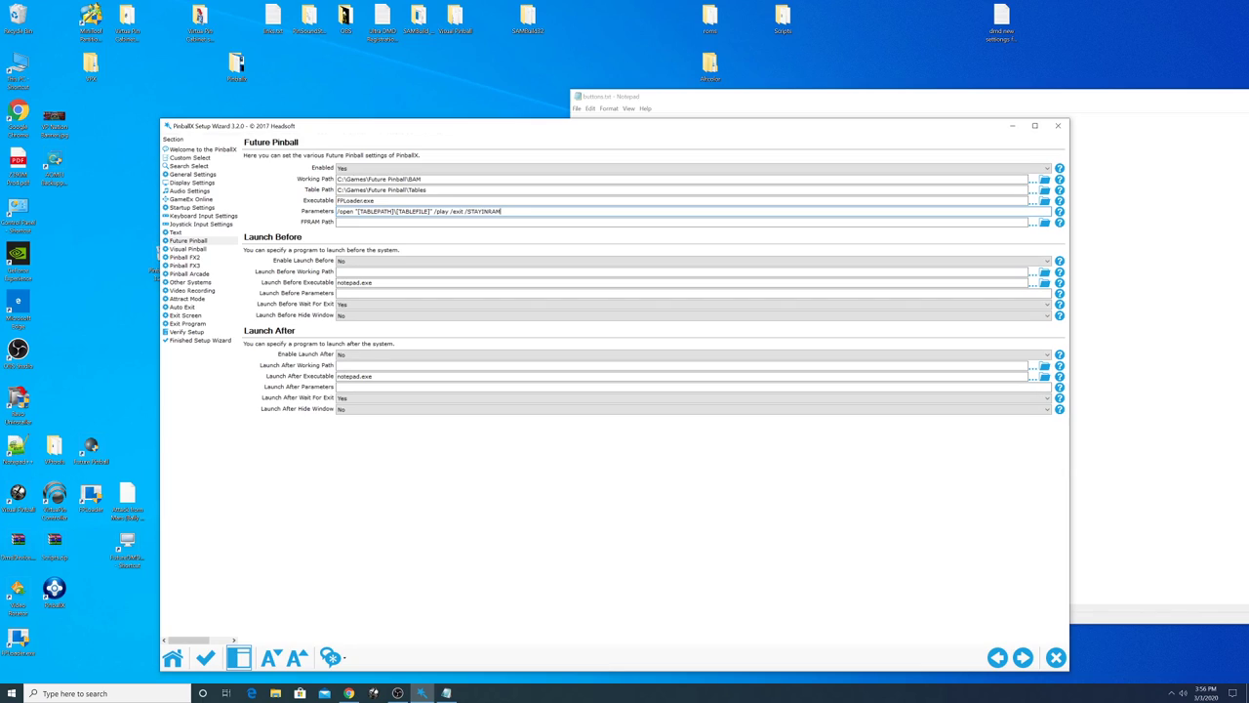
pyautogui.click(515, 211)
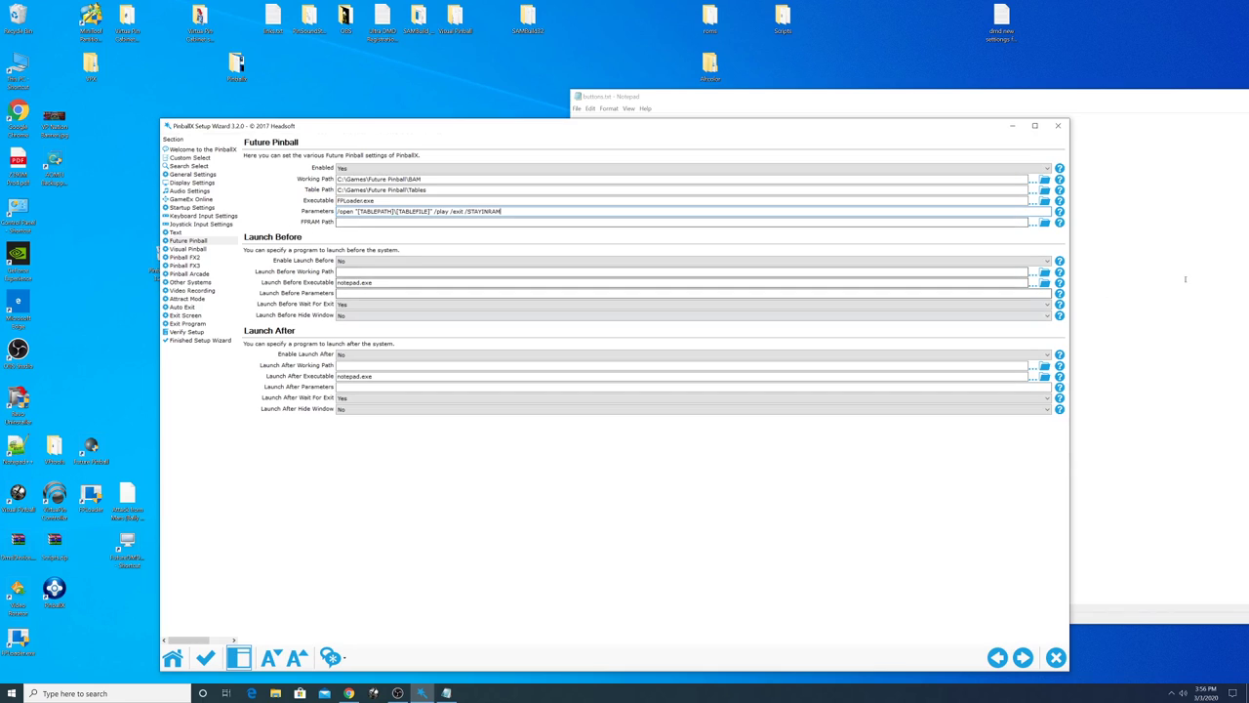
# Set the FPRAM path to C:\Games\Future Pinball\fpRAM.
pyautogui.click(1044, 223)
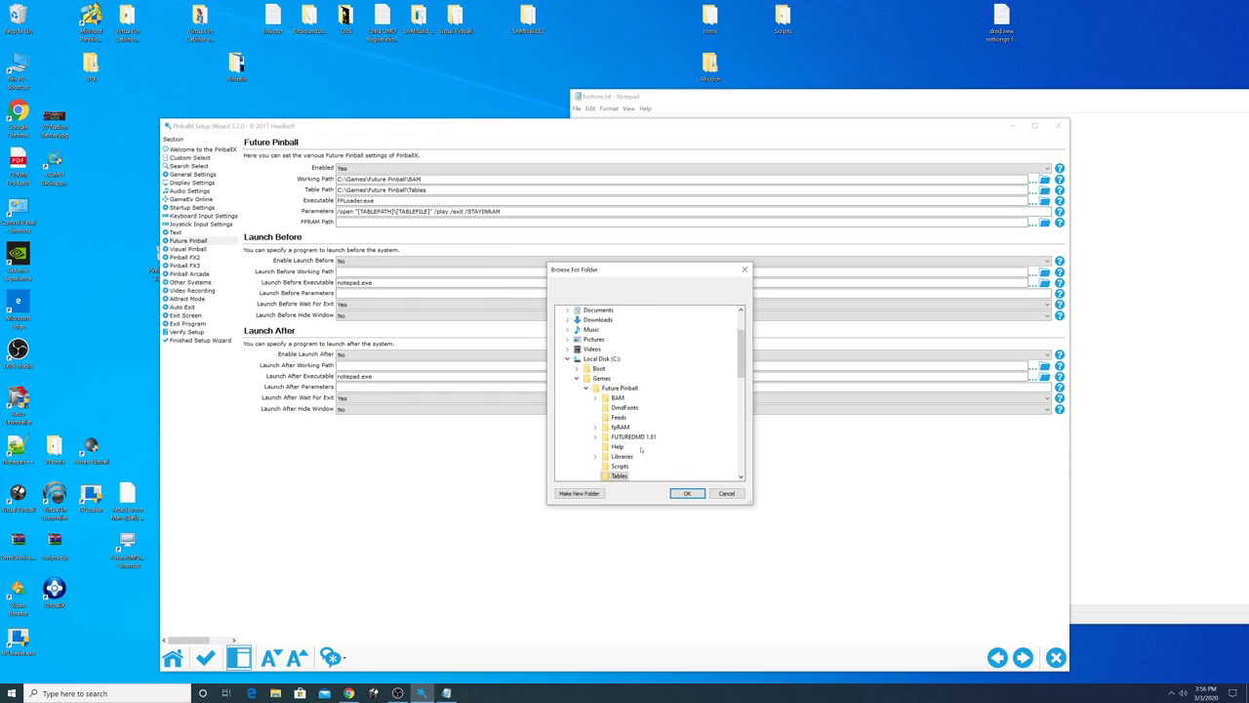
pyautogui.scroll(-3, 641, 449)
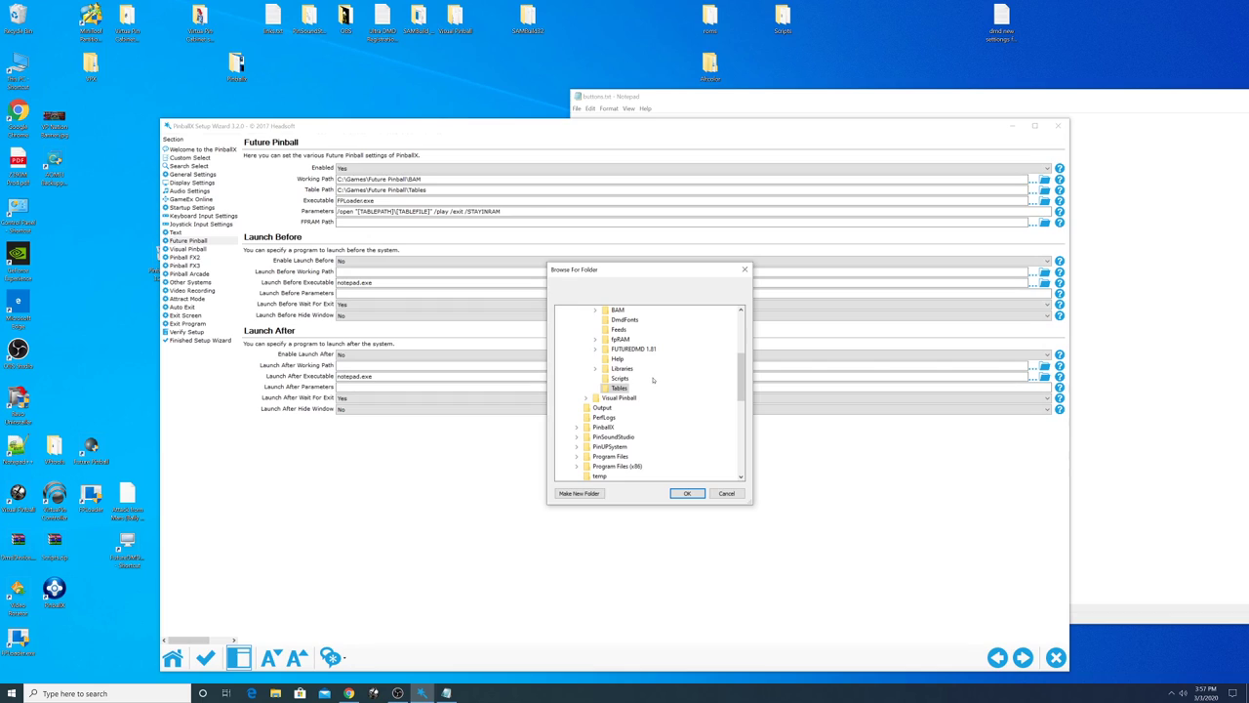
pyautogui.scroll(5, 645, 371)
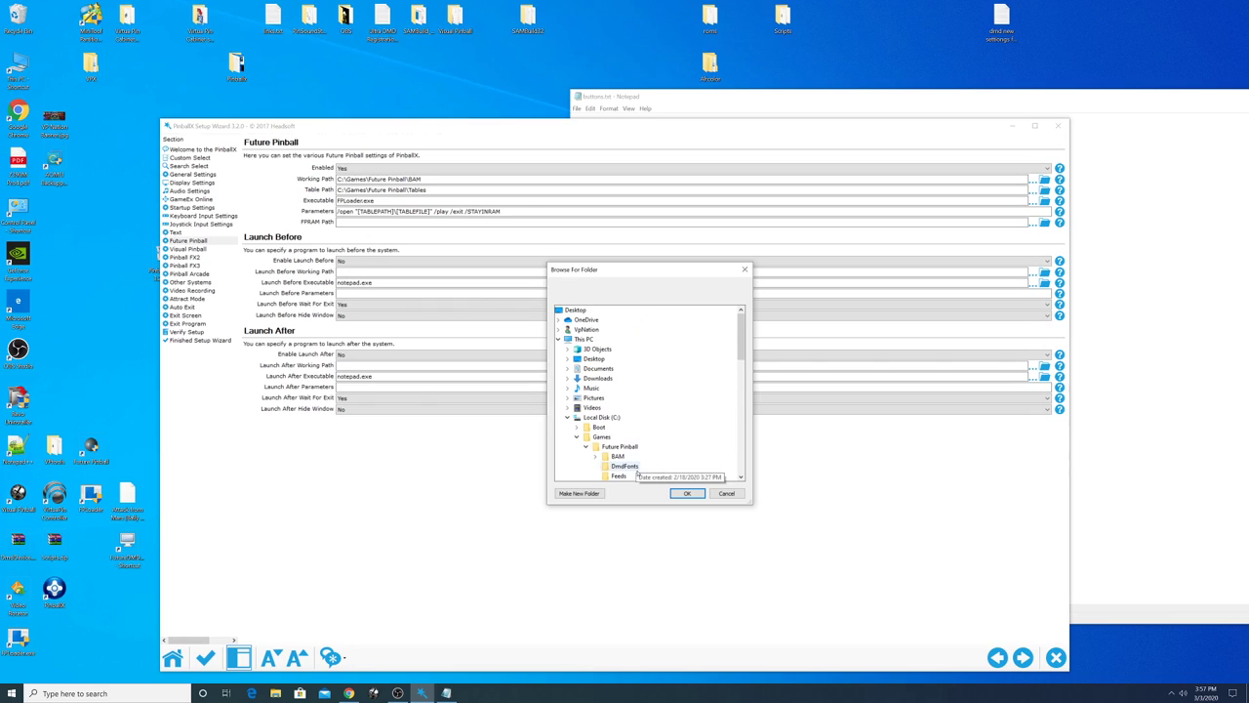
pyautogui.scroll(-2, 605, 458)
pyautogui.click(620, 426)
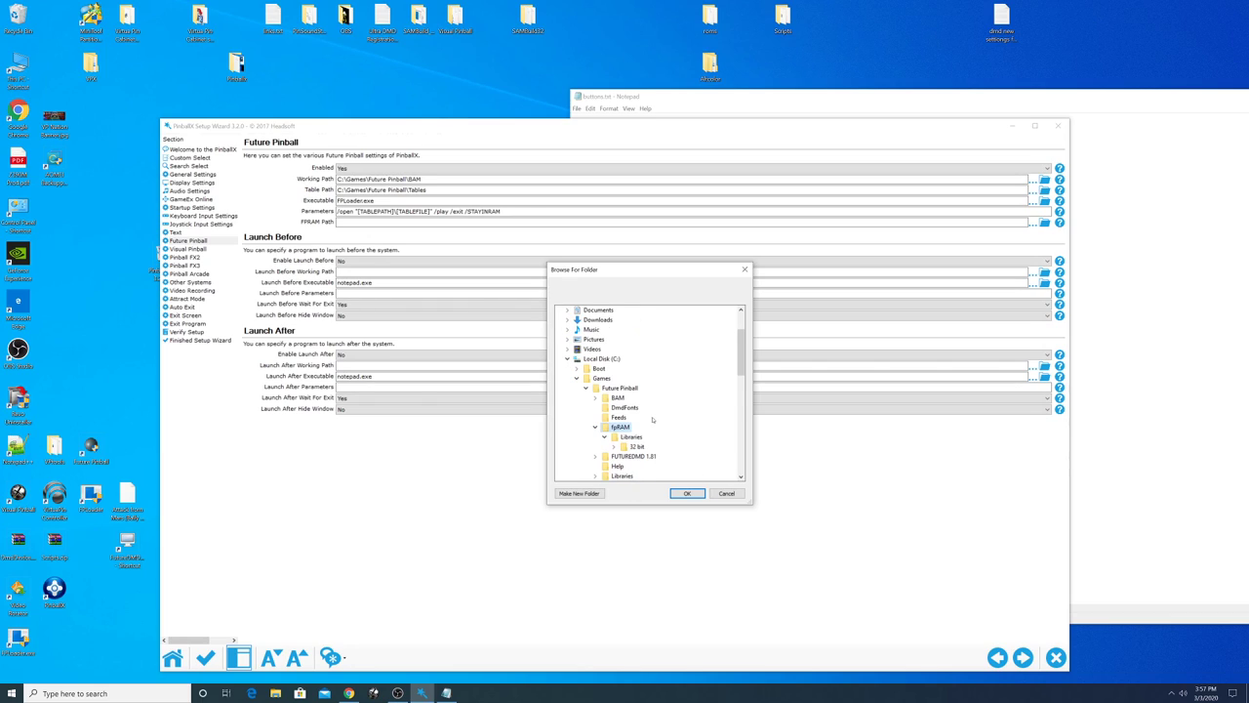
pyautogui.click(685, 493)
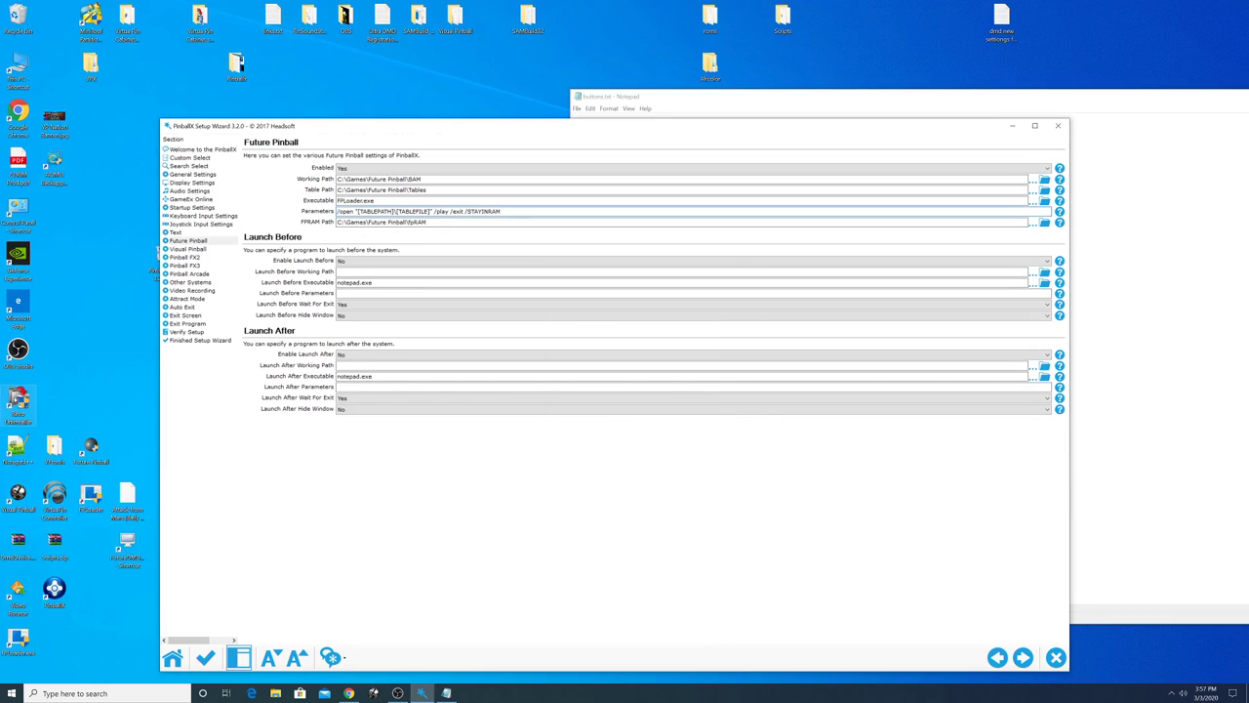
# Open the Future Pinball shortcut's file location in File Explorer, check the fpRAM folder, and close the window.
pyautogui.rightClick(93, 447)
pyautogui.click(156, 461)
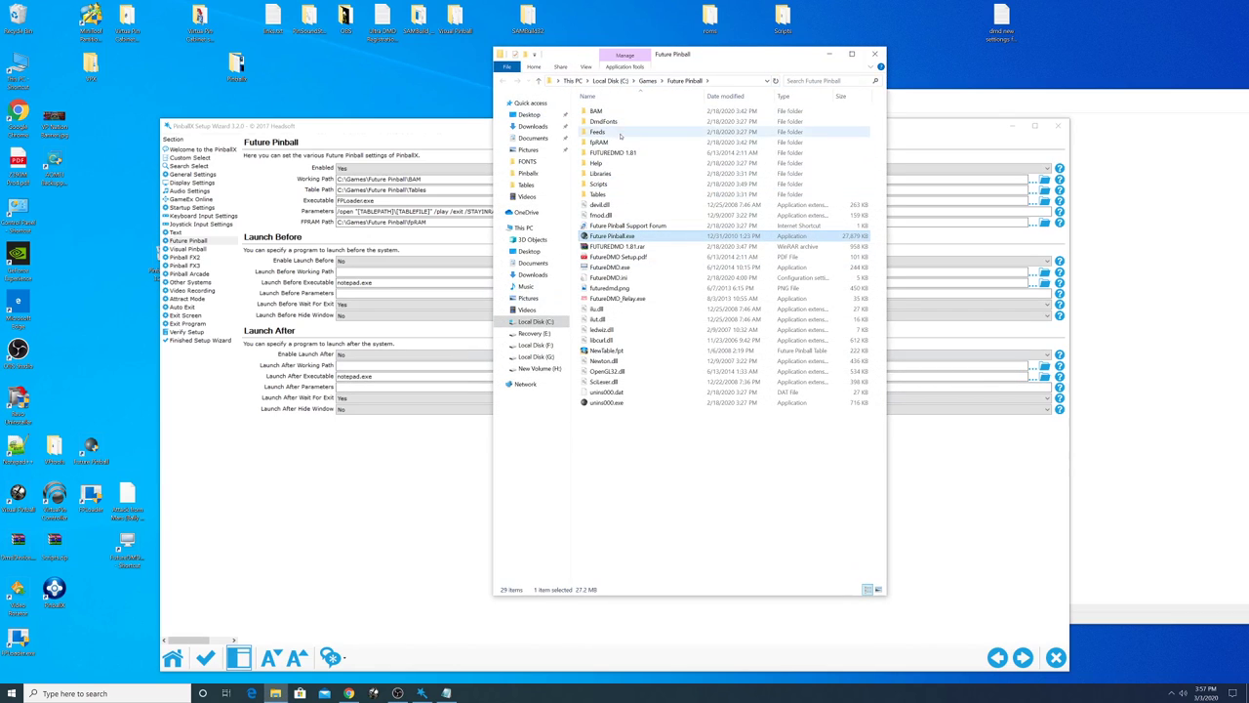
pyautogui.doubleClick(598, 143)
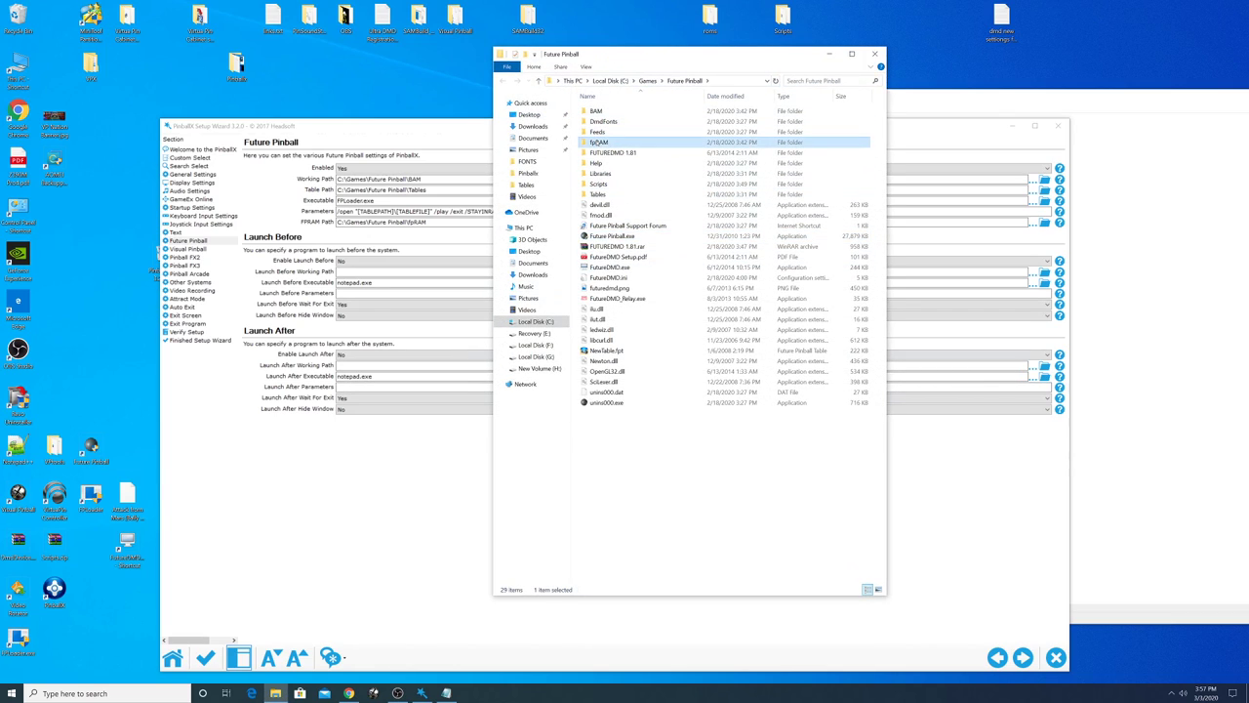
pyautogui.click(876, 54)
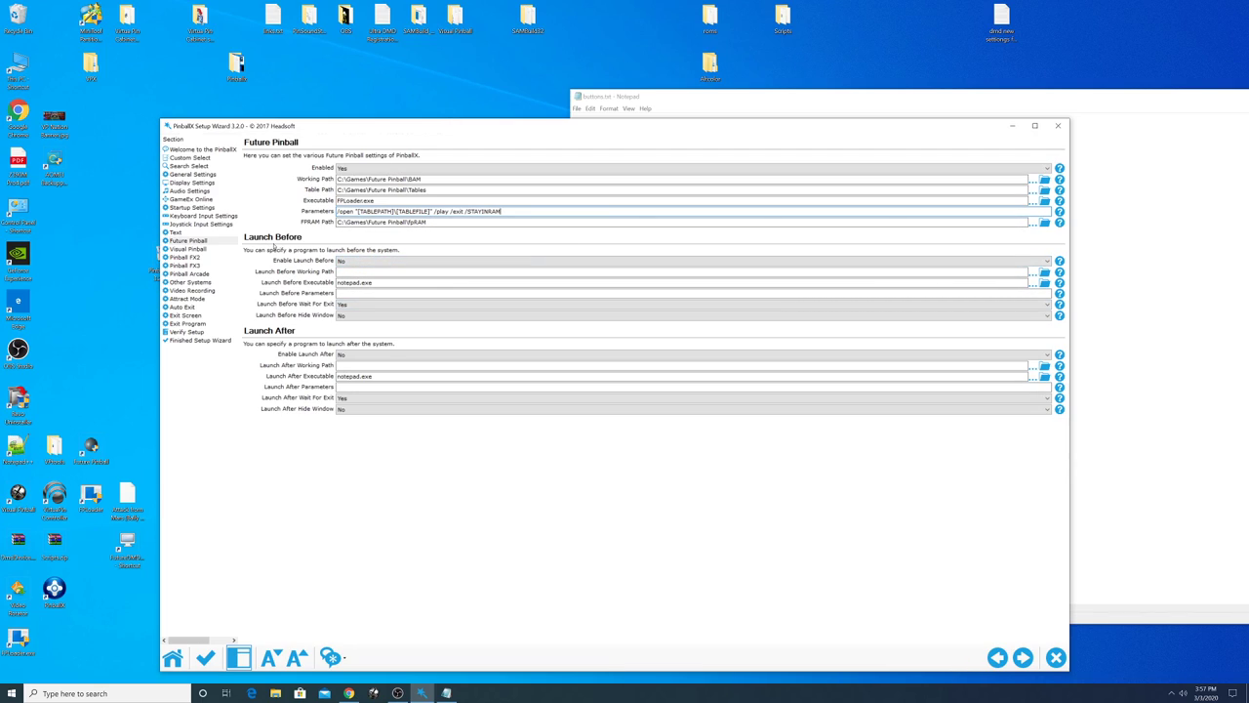
# Set Enable Launch Before to Yes and the Launch Before working path to C:\Games\Future Pinball.
pyautogui.click(349, 262)
pyautogui.click(360, 274)
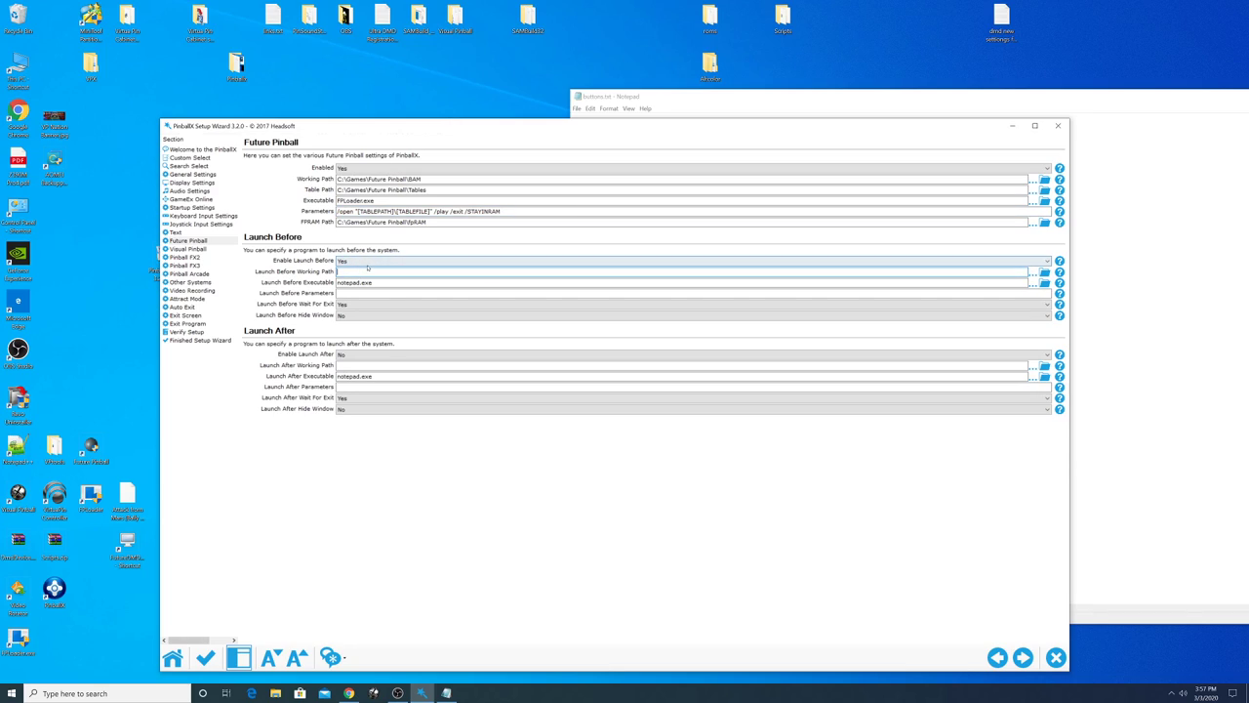
pyautogui.click(1031, 277)
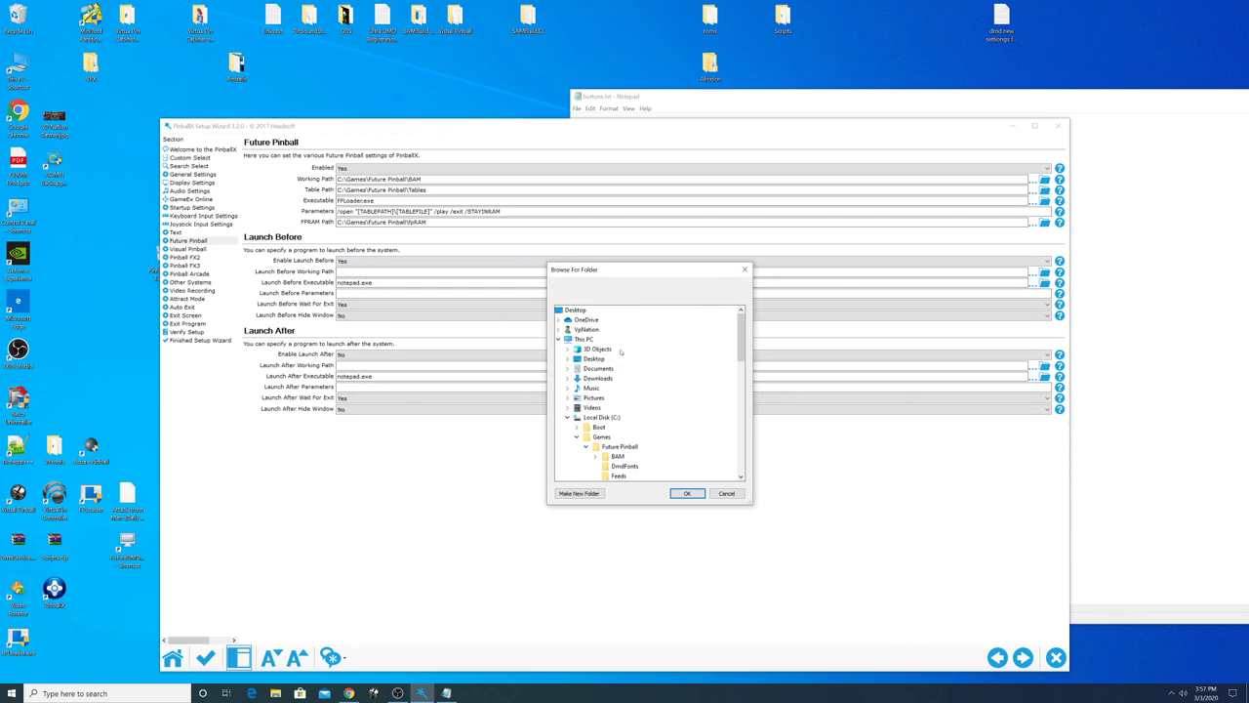
pyautogui.scroll(-1, 615, 391)
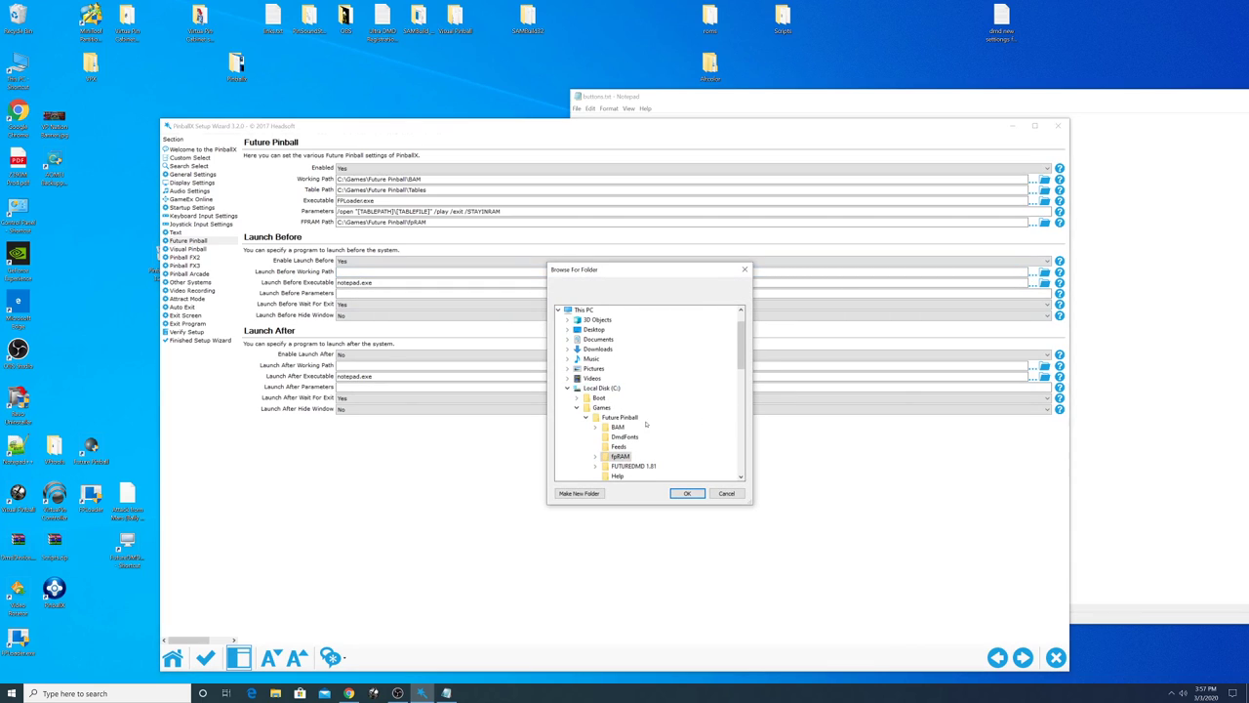
pyautogui.click(687, 493)
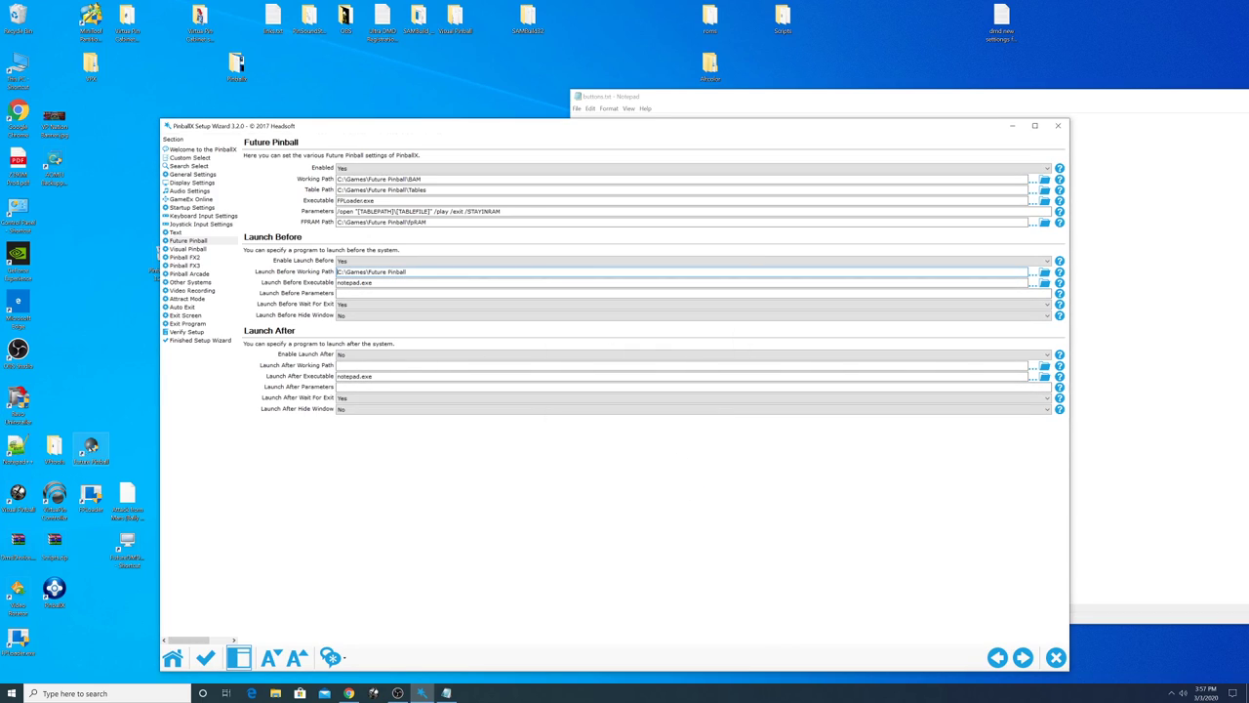
# Open the Future Pinball shortcut's file location, locate FutureDMD.exe in the folder, and close the window.
pyautogui.rightClick(91, 446)
pyautogui.click(127, 465)
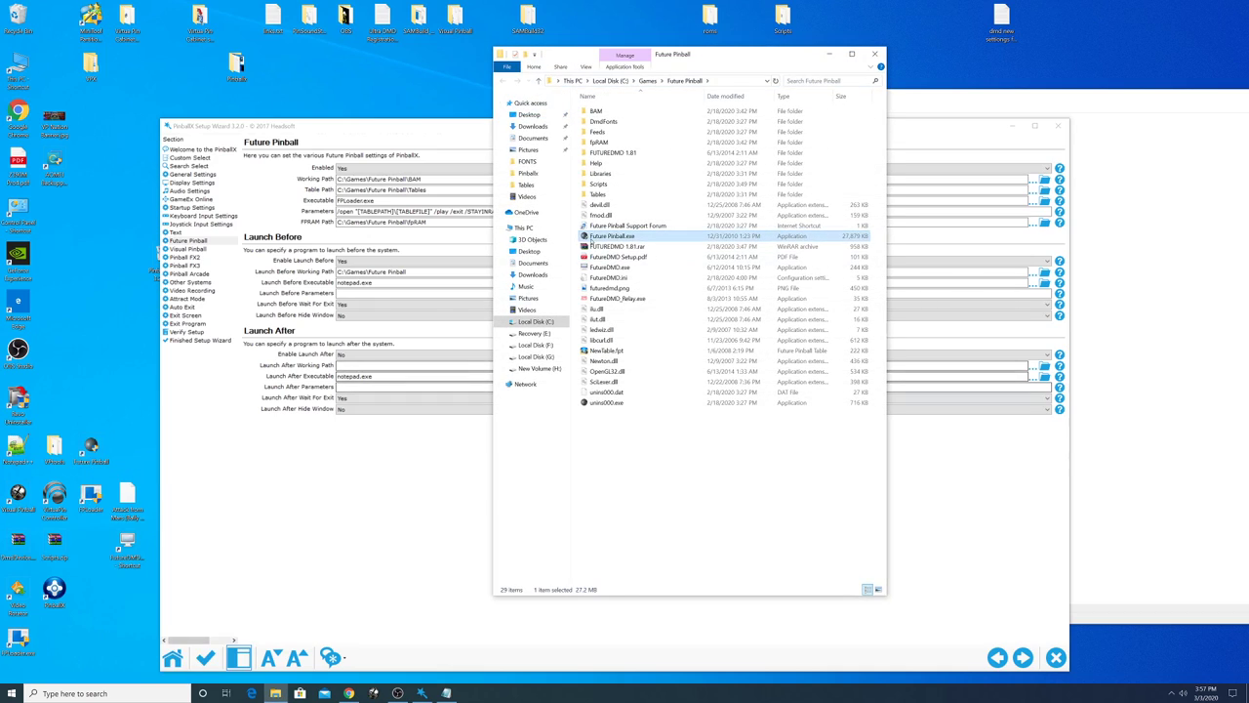
pyautogui.moveTo(611, 267); pyautogui.dragTo(615, 270)
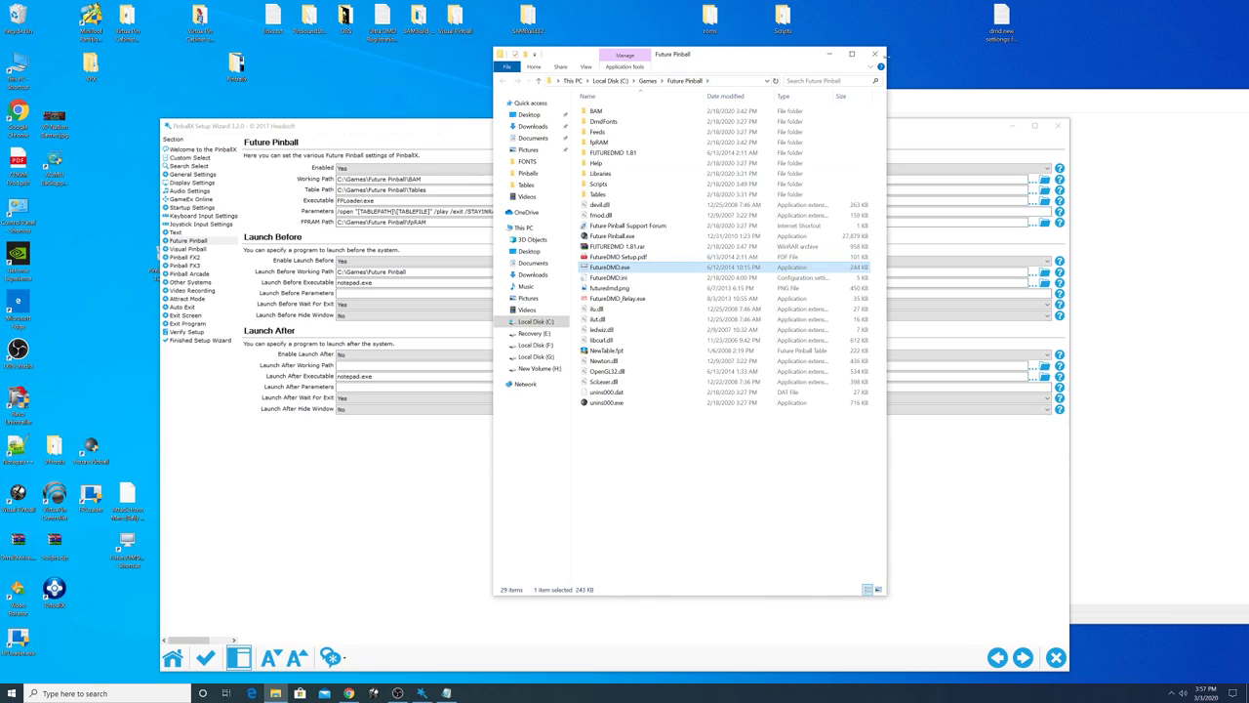
pyautogui.click(874, 54)
pyautogui.click(391, 271)
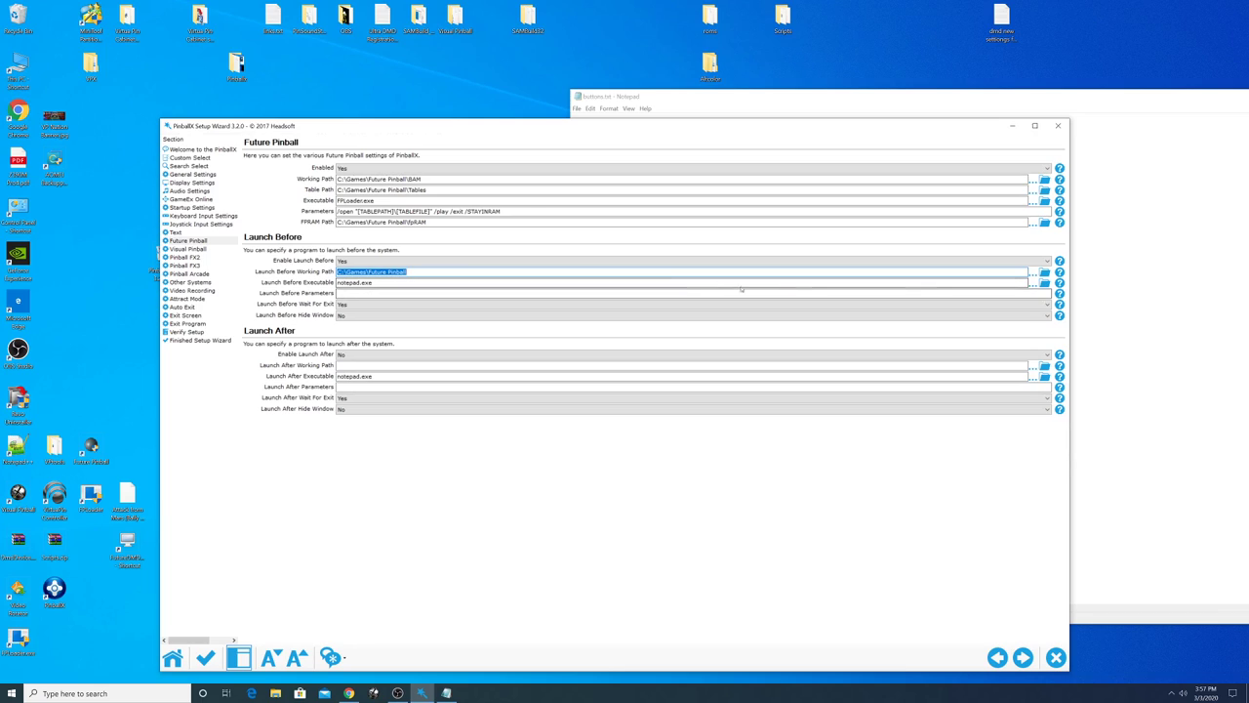
pyautogui.click(1043, 272)
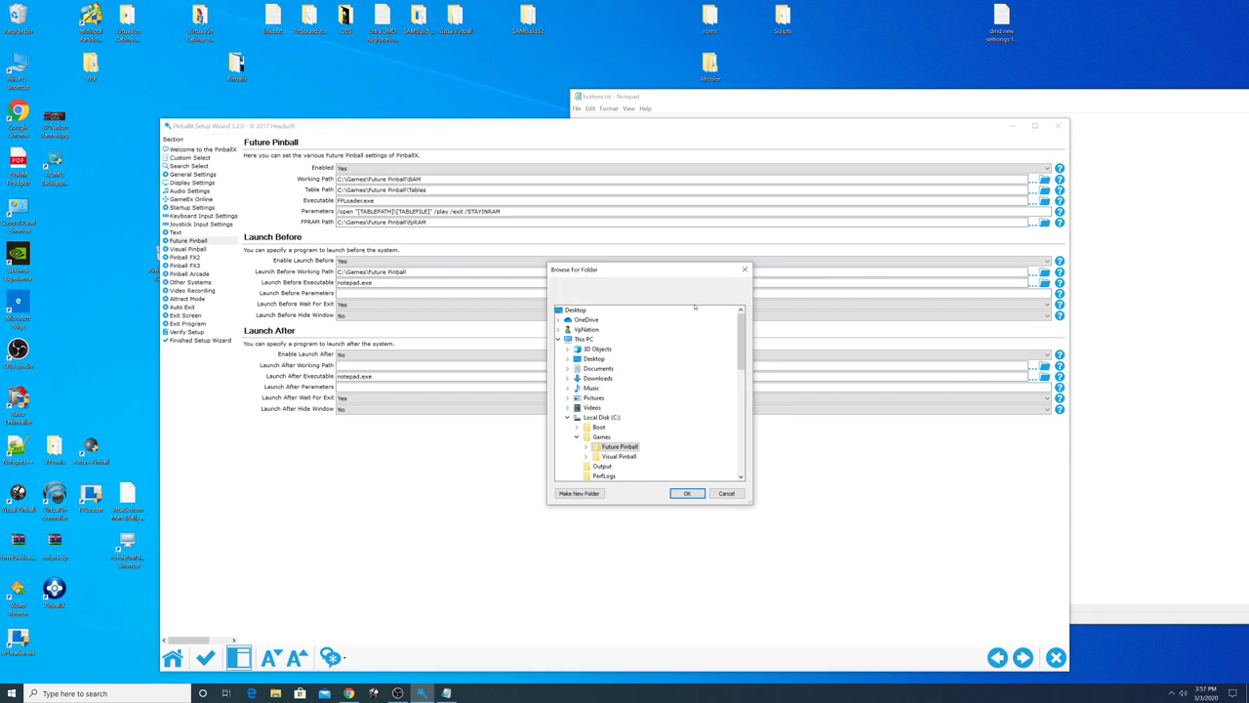
pyautogui.click(744, 270)
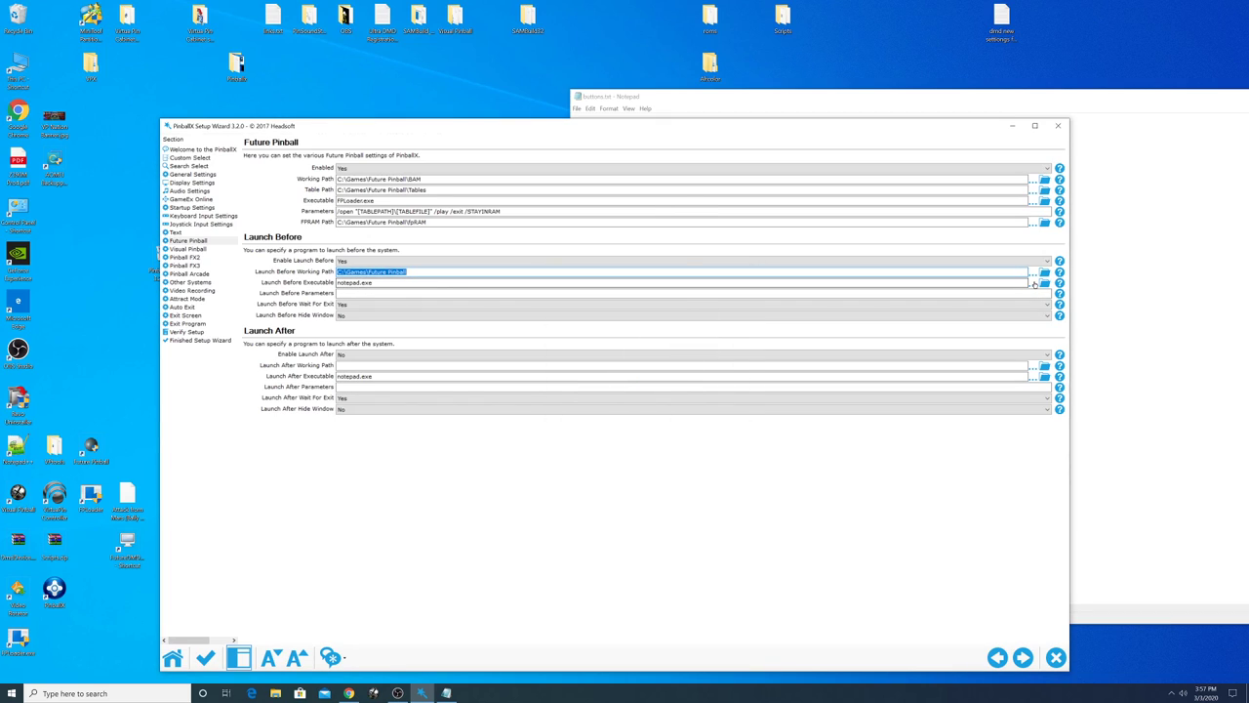
# Set the Launch Before executable to FutureDMD.exe from C:\Games\Future Pinball and its parameters to table="[TABLEFILE]" close=1.
pyautogui.click(1043, 283)
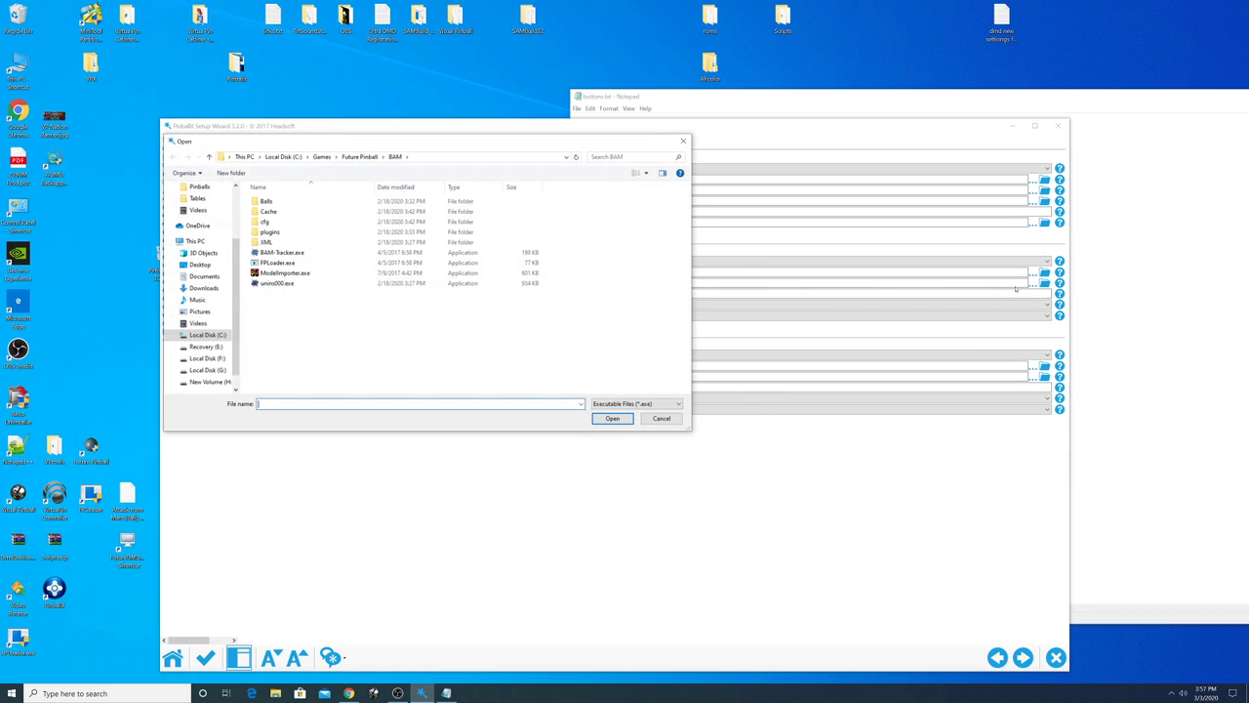
pyautogui.click(357, 156)
pyautogui.click(280, 314)
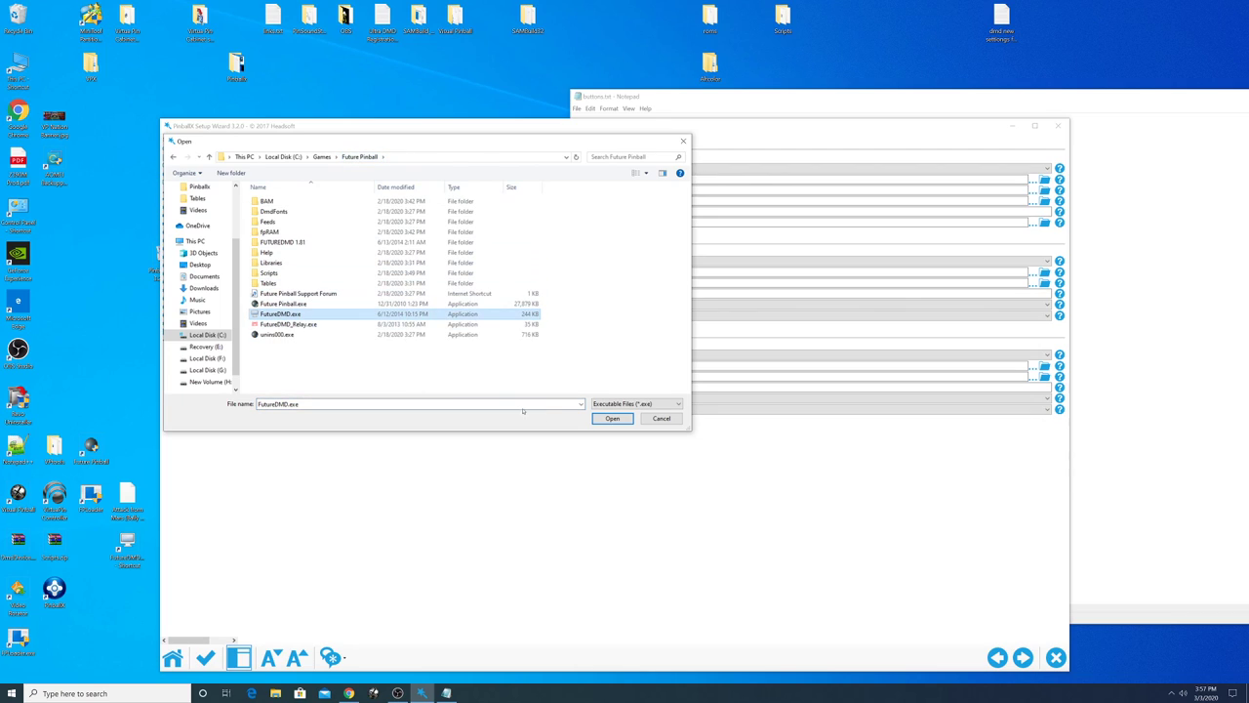
pyautogui.click(612, 418)
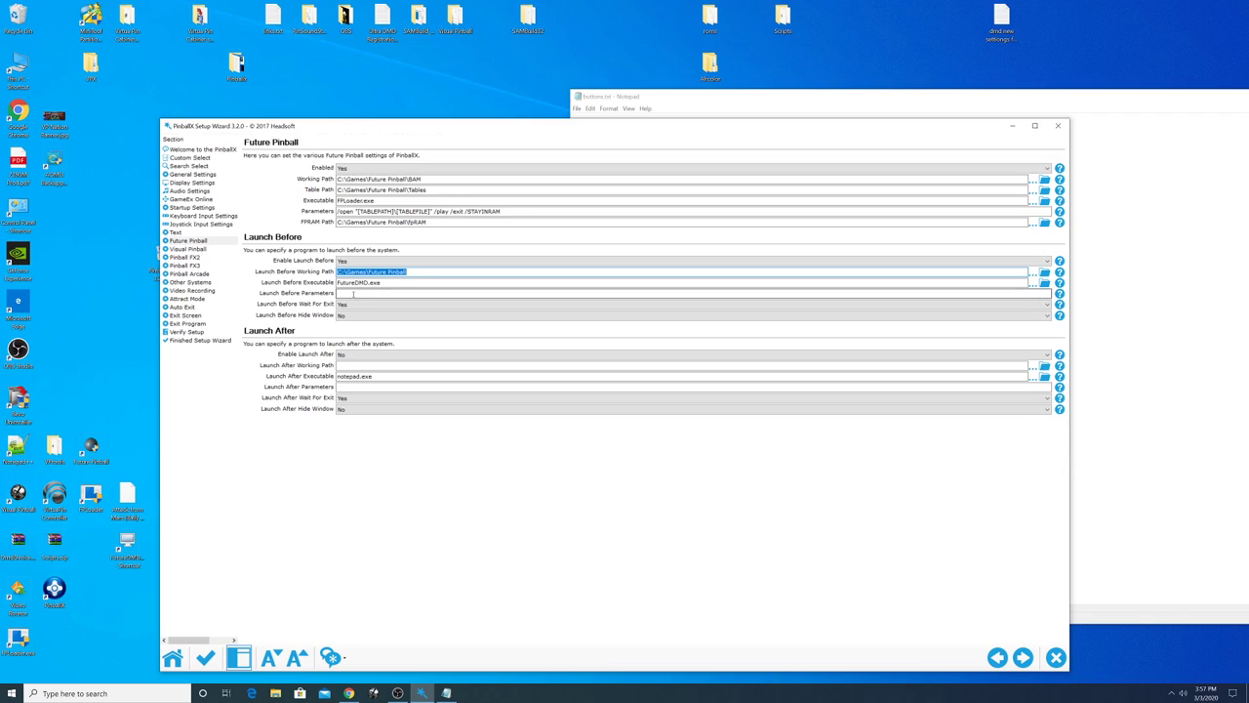
pyautogui.click(355, 292)
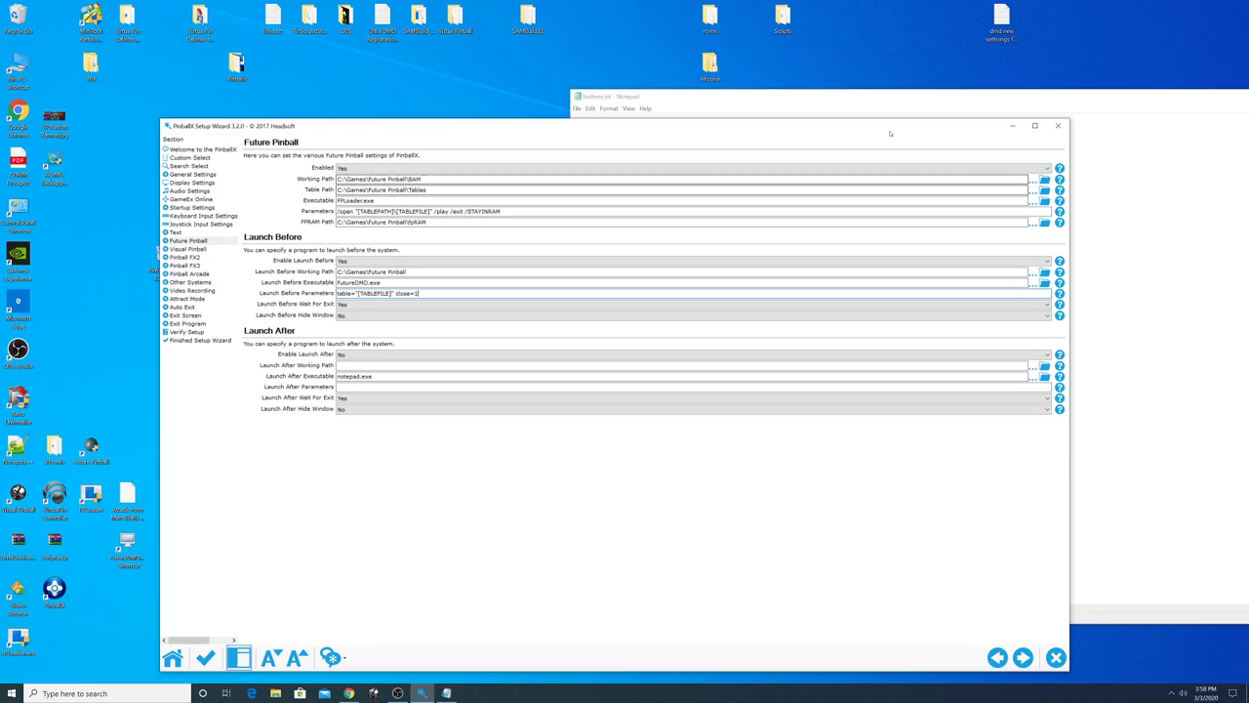
# Set Launch Before Wait For Exit to No and Launch Before Hide Window to Yes for Future Pinball.
pyautogui.click(342, 304)
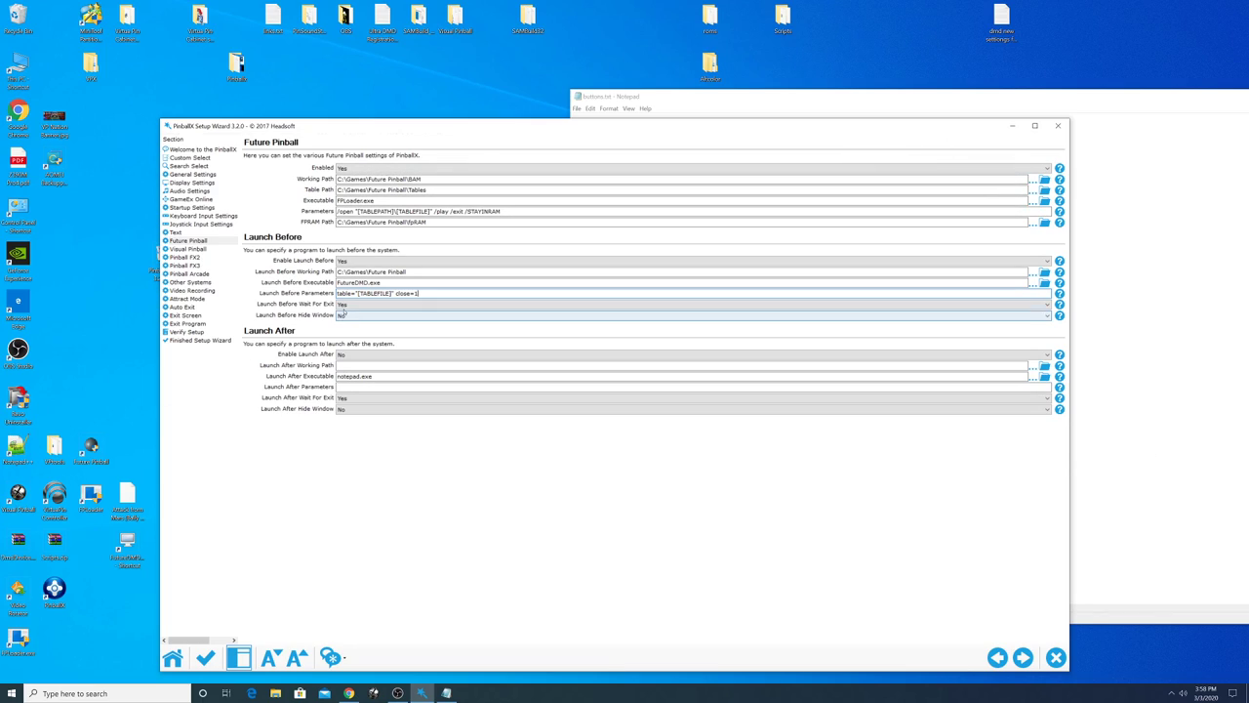
pyautogui.click(344, 319)
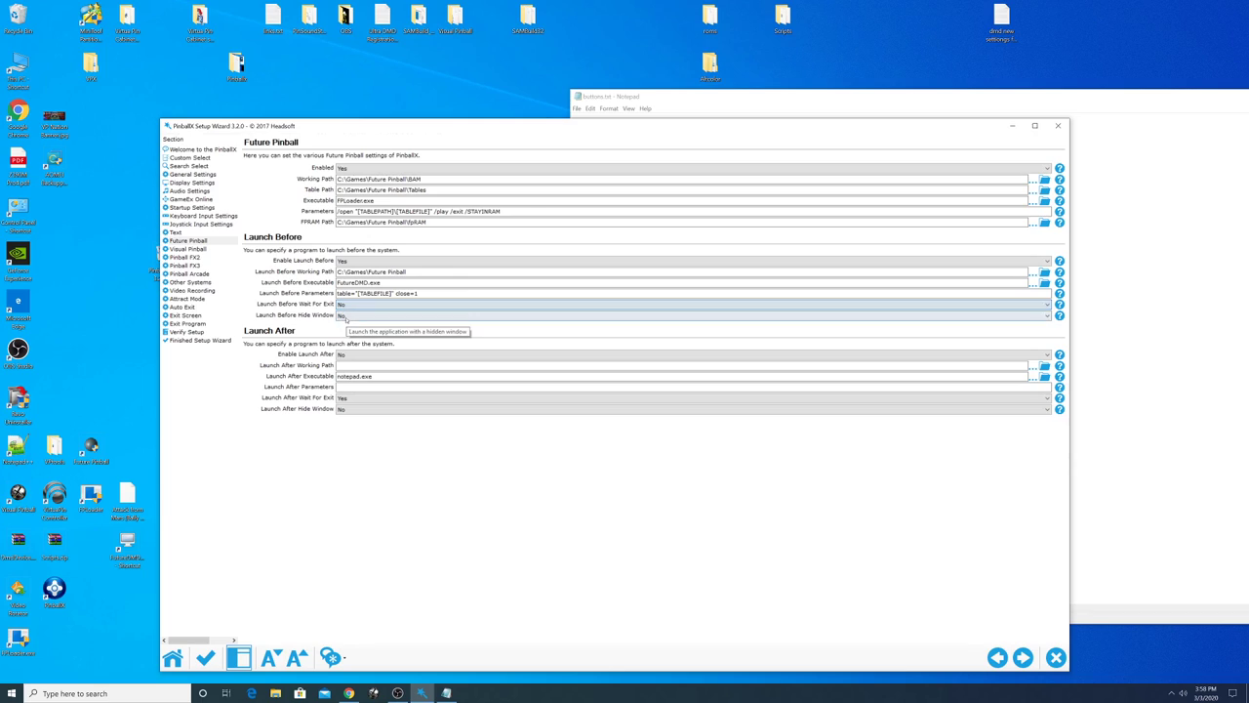
pyautogui.click(390, 314)
pyautogui.click(343, 321)
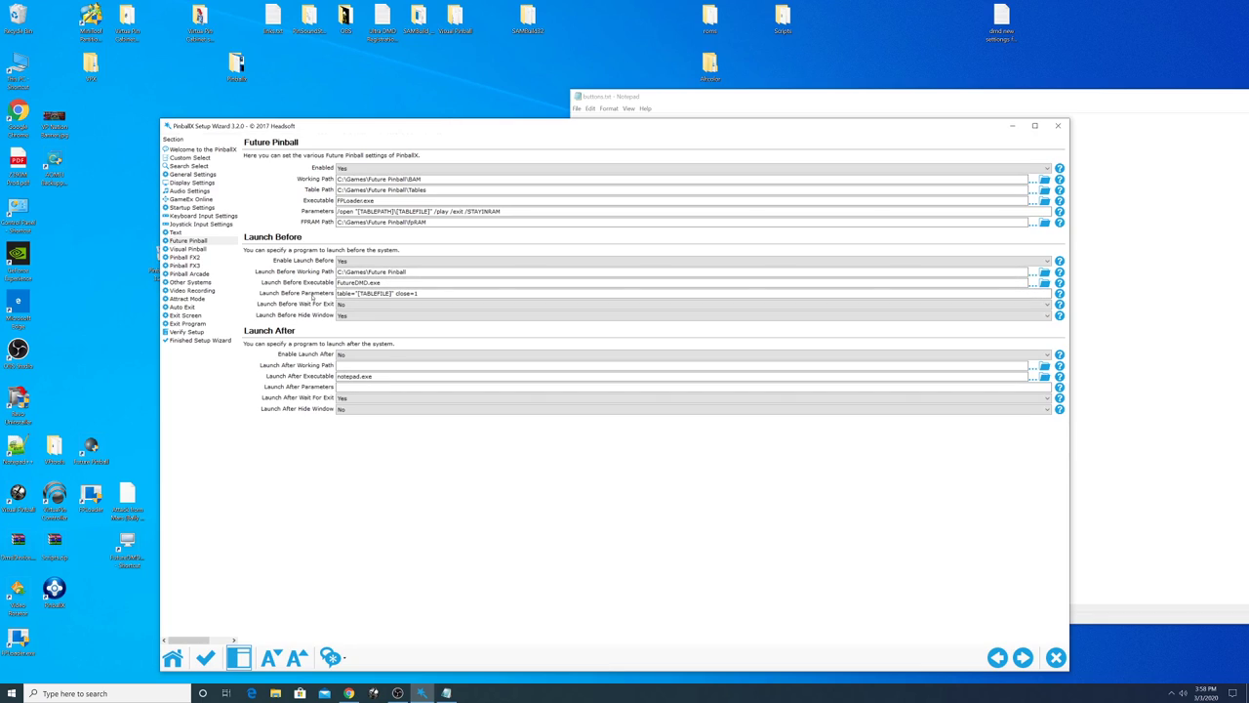
pyautogui.click(353, 293)
# Disable the default Visual Pinball system by setting Enabled to No in its settings.
pyautogui.click(205, 248)
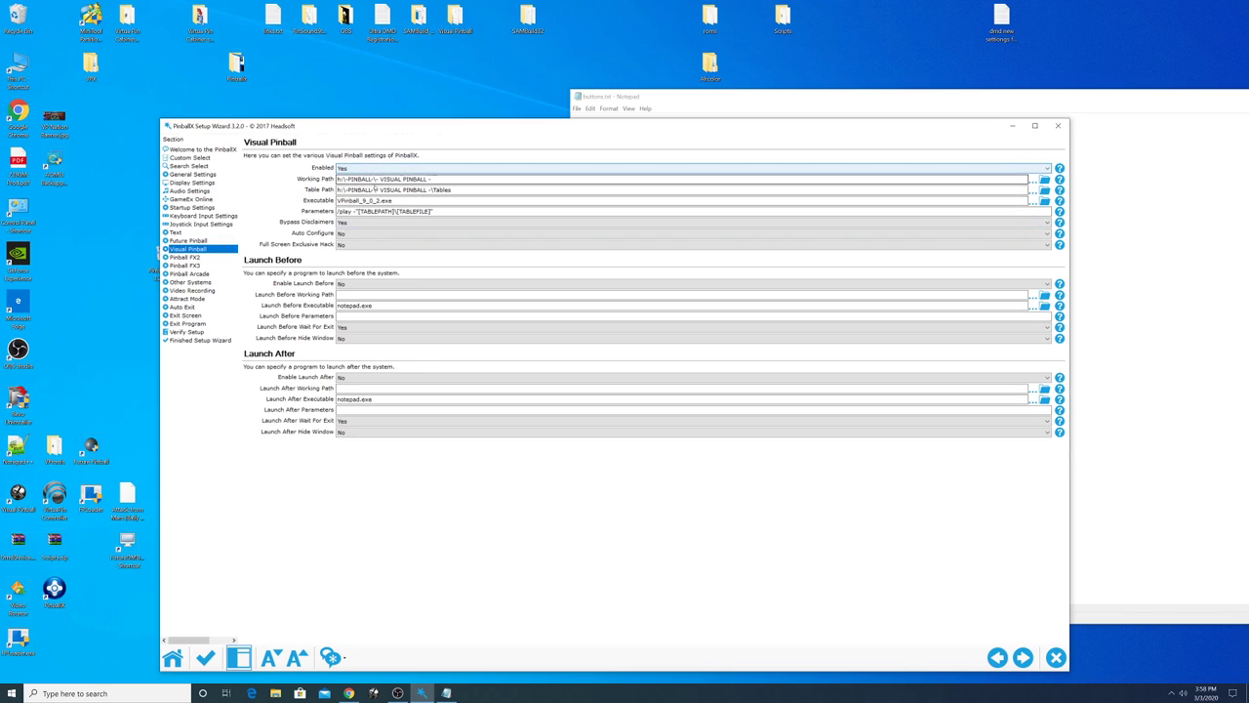
pyautogui.click(377, 169)
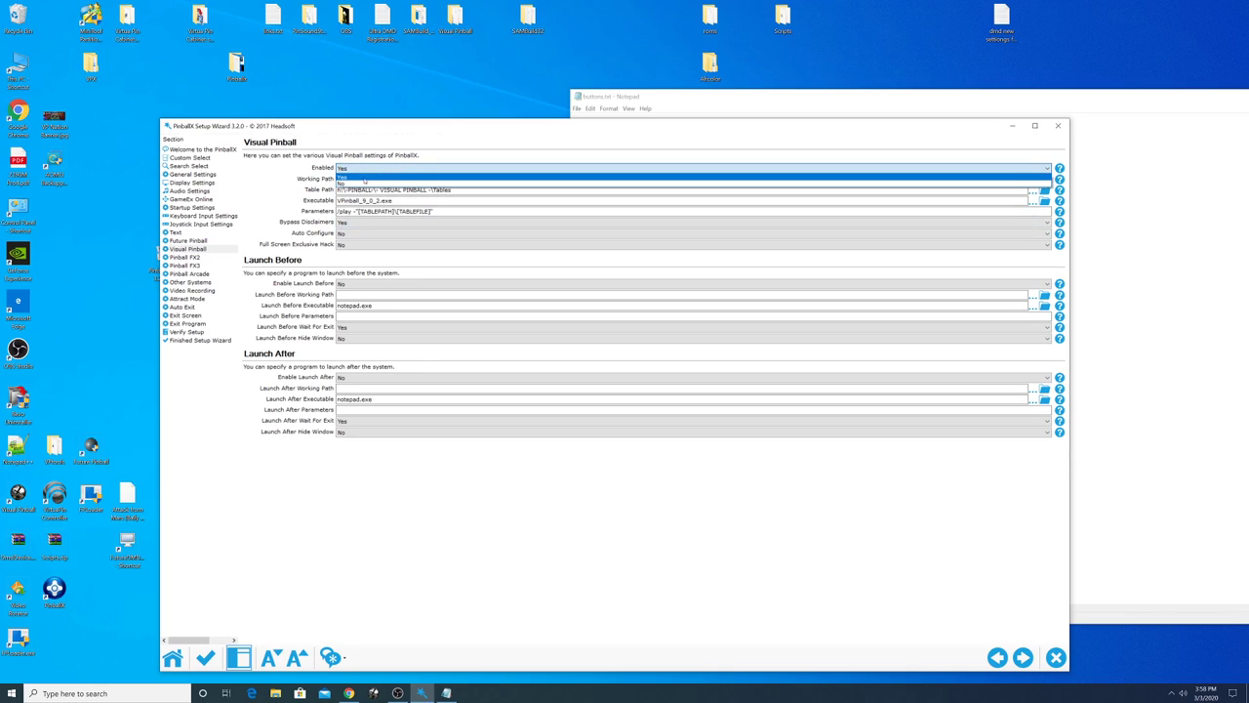
pyautogui.click(367, 179)
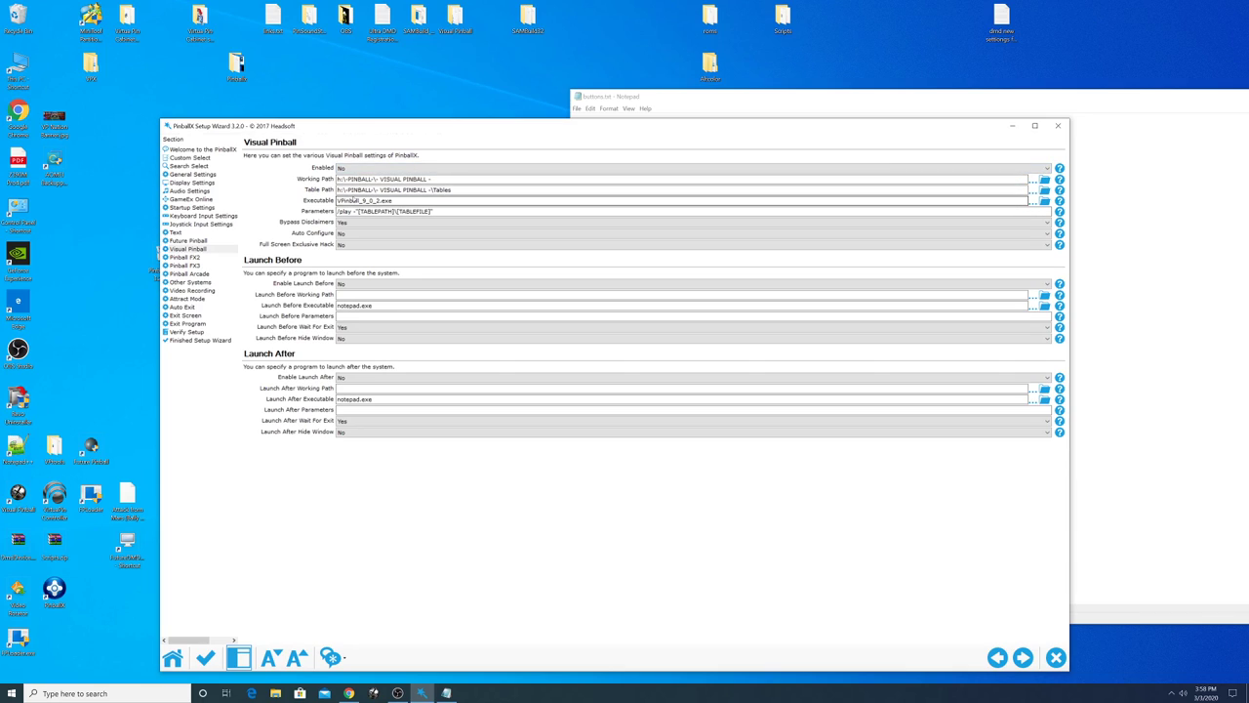
# Check the Enabled setting for the Pinball FX2, Pinball FX3 and Pinball Arcade systems.
pyautogui.click(202, 257)
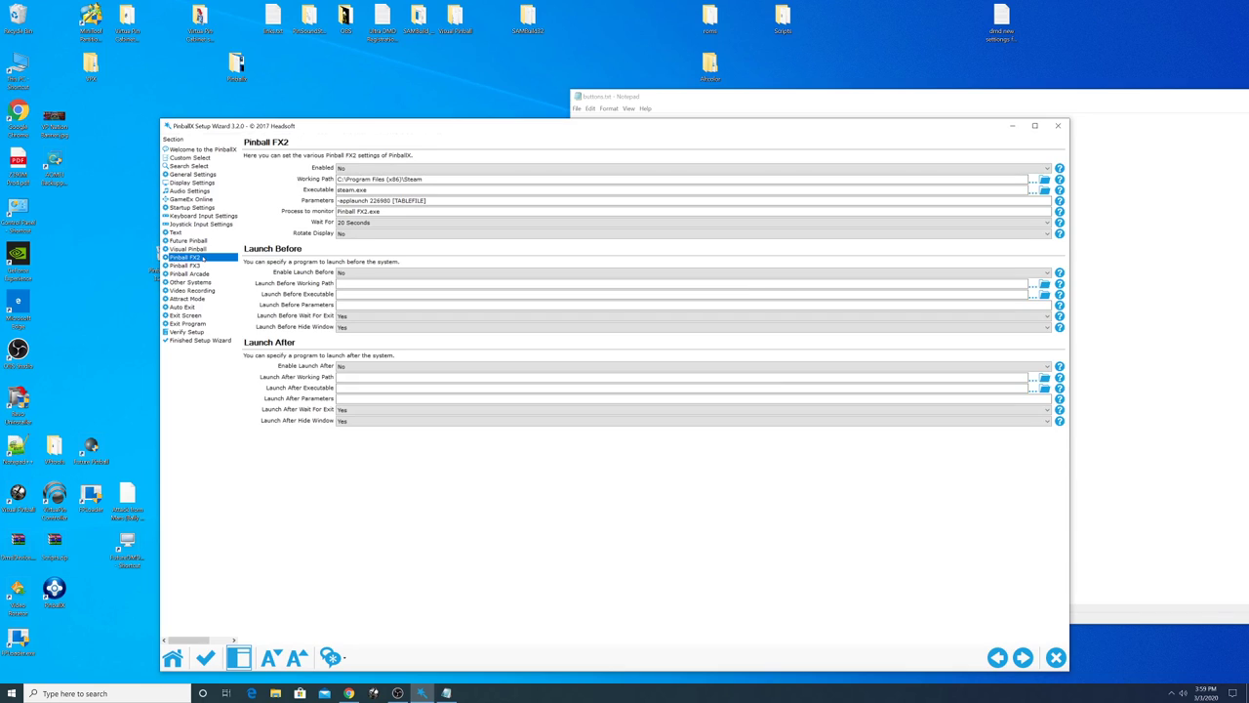
pyautogui.click(202, 265)
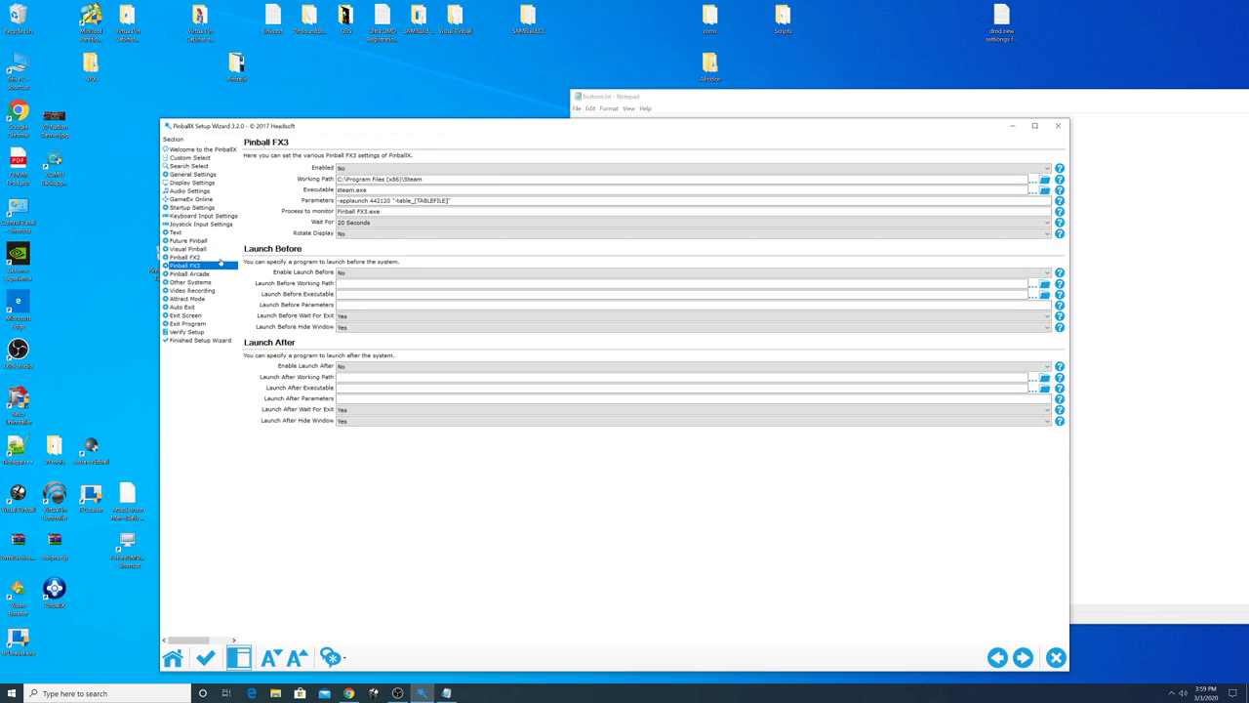
pyautogui.click(205, 274)
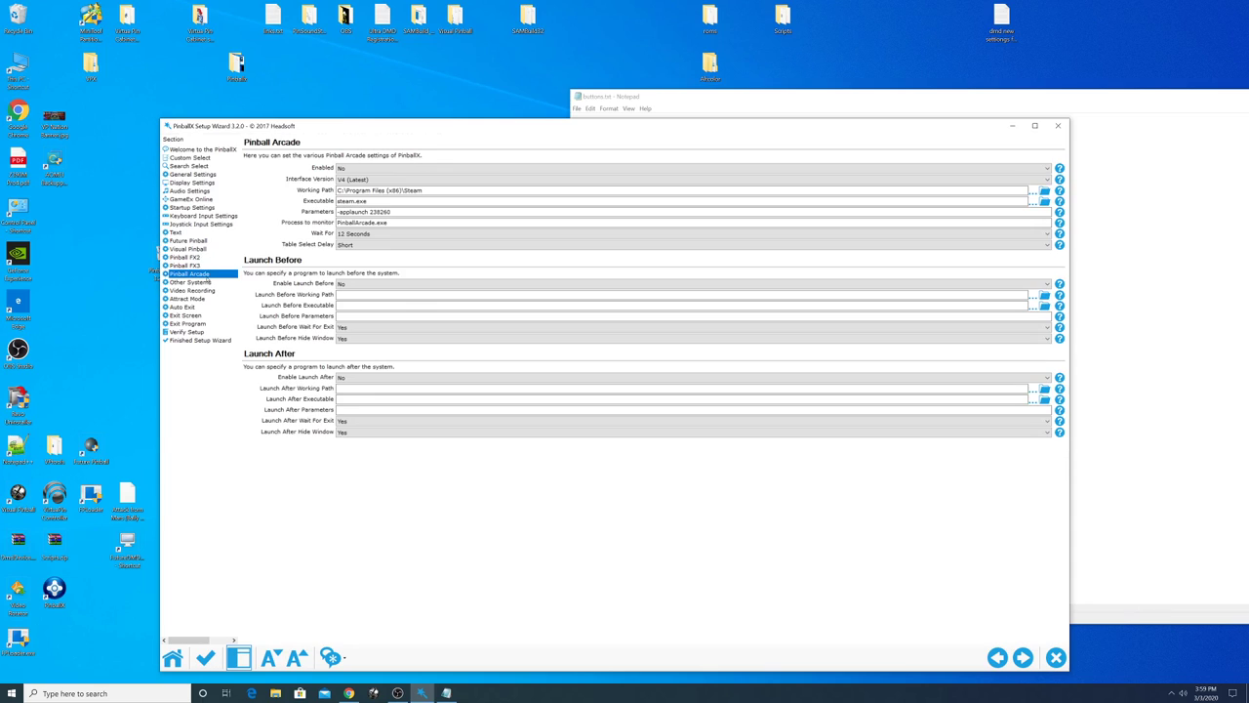
pyautogui.click(361, 169)
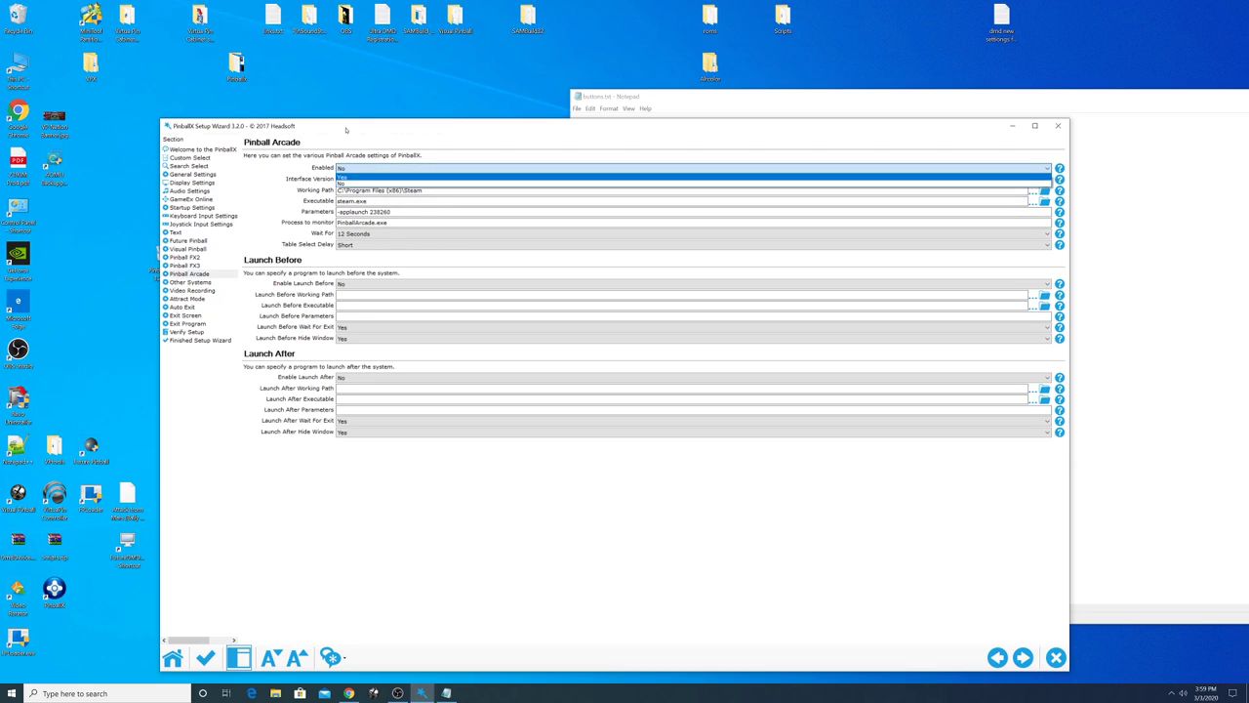
pyautogui.click(345, 129)
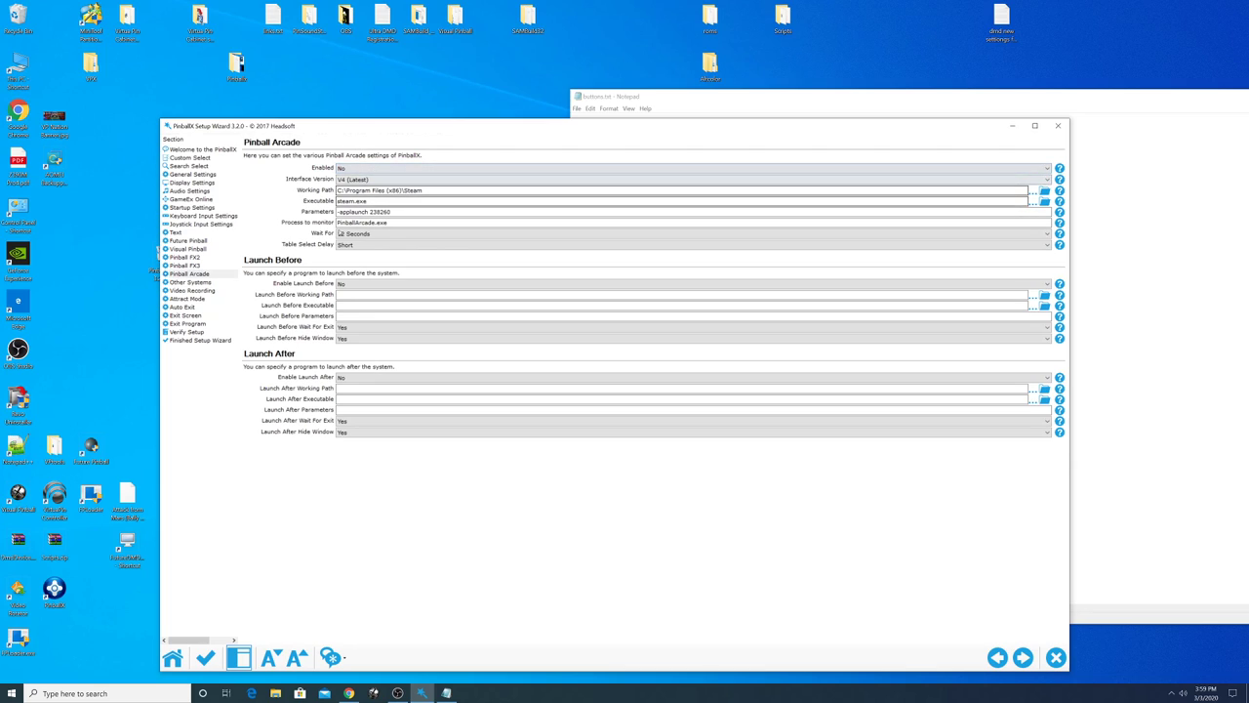
# Select the empty system slot 2 in the Other Systems settings and name it Visual Pinball X.
pyautogui.click(196, 282)
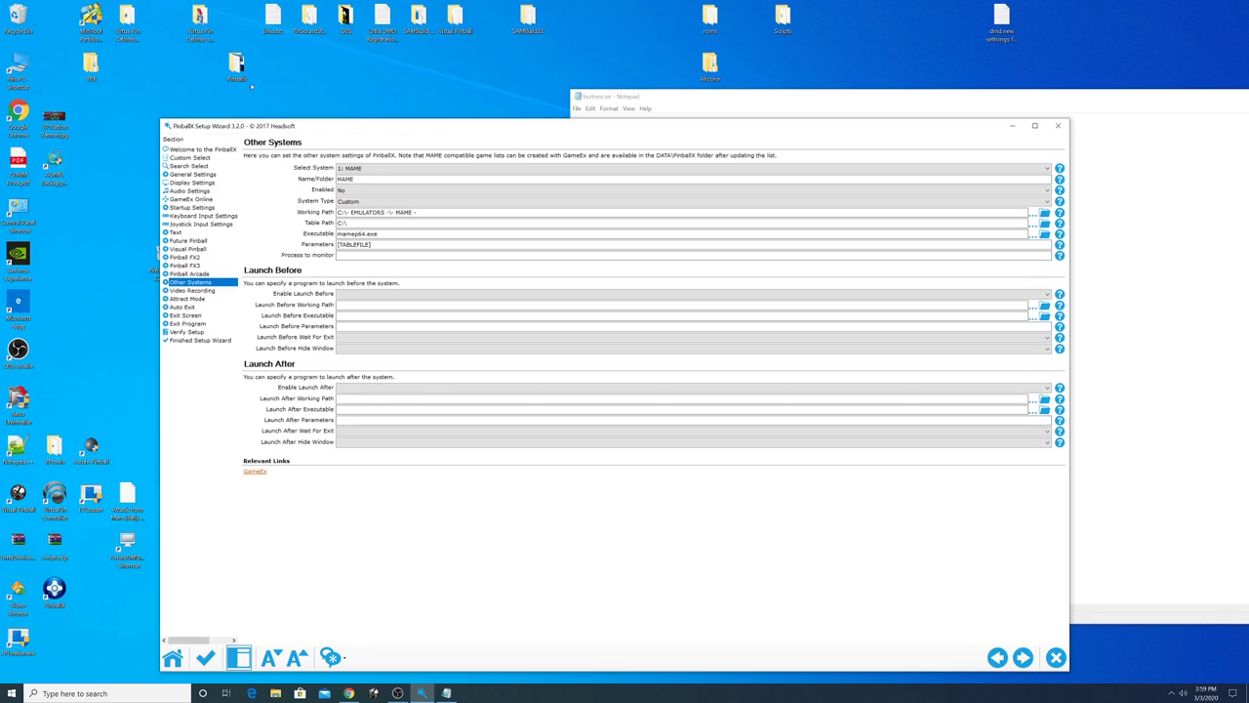
pyautogui.click(388, 168)
pyautogui.click(368, 179)
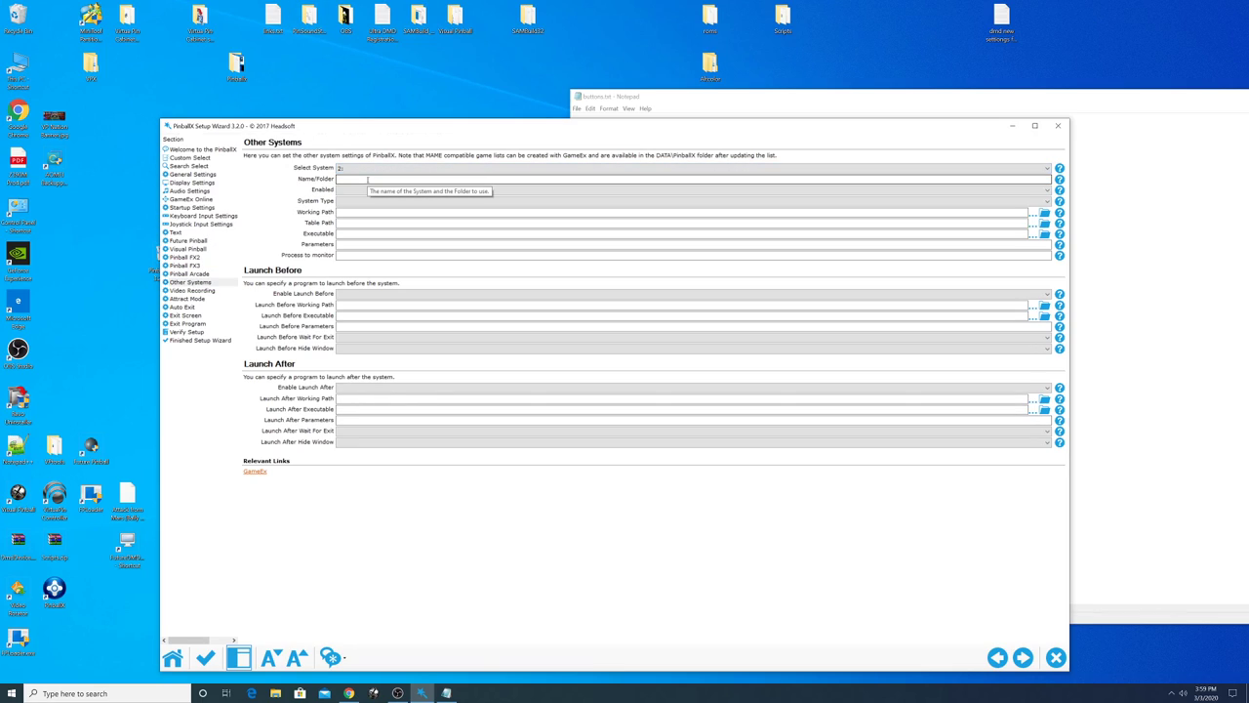
pyautogui.write('Visual Pinball X')
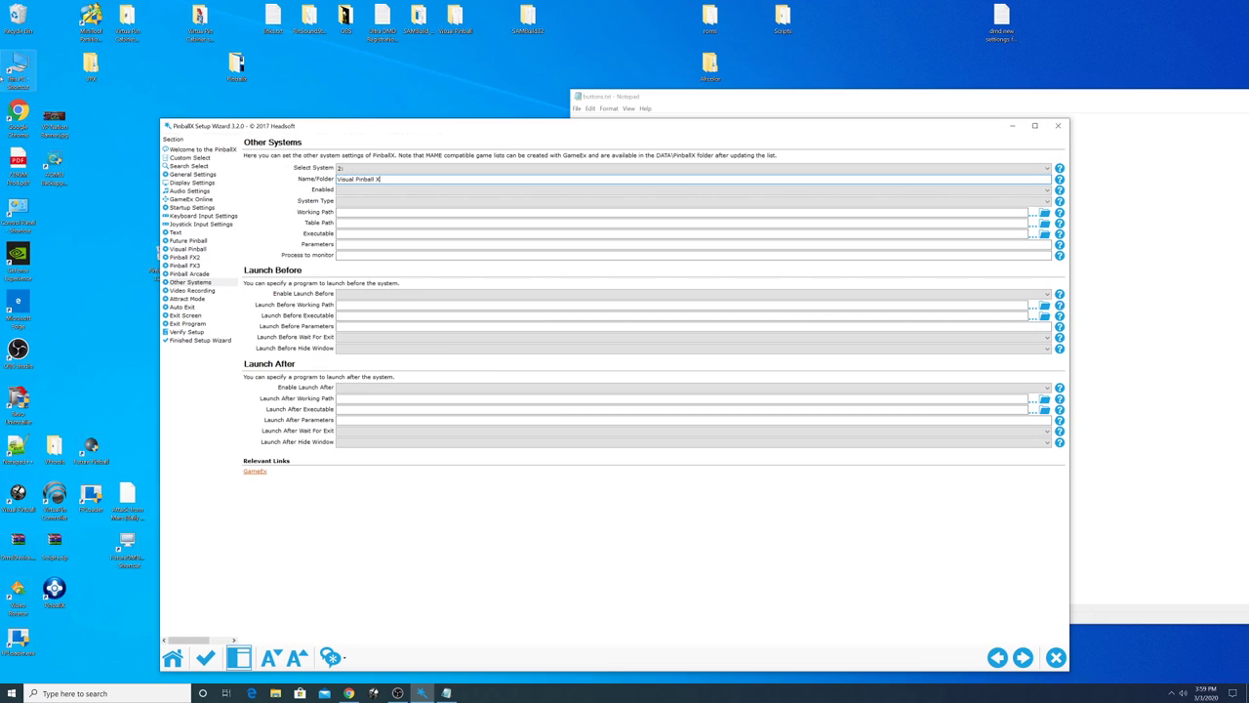
# Enable the Visual Pinball X system and set its system type to Visual Pinball.
pyautogui.click(363, 189)
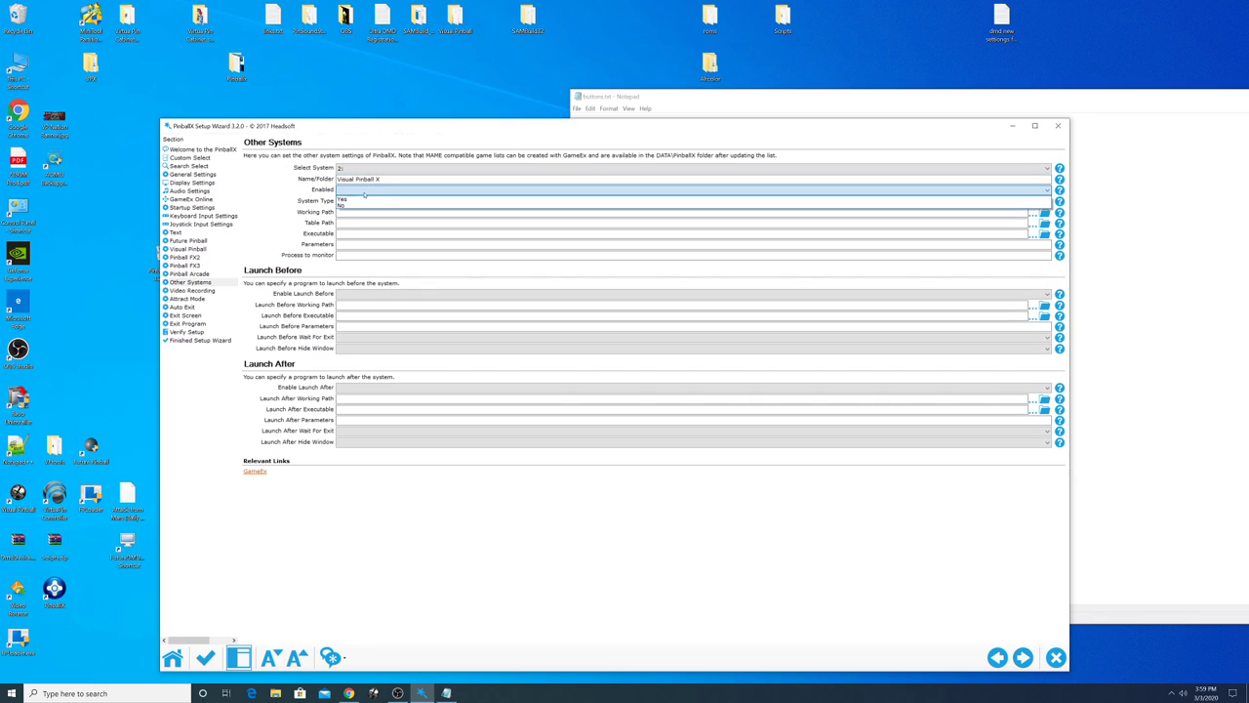
pyautogui.click(356, 200)
pyautogui.click(356, 200)
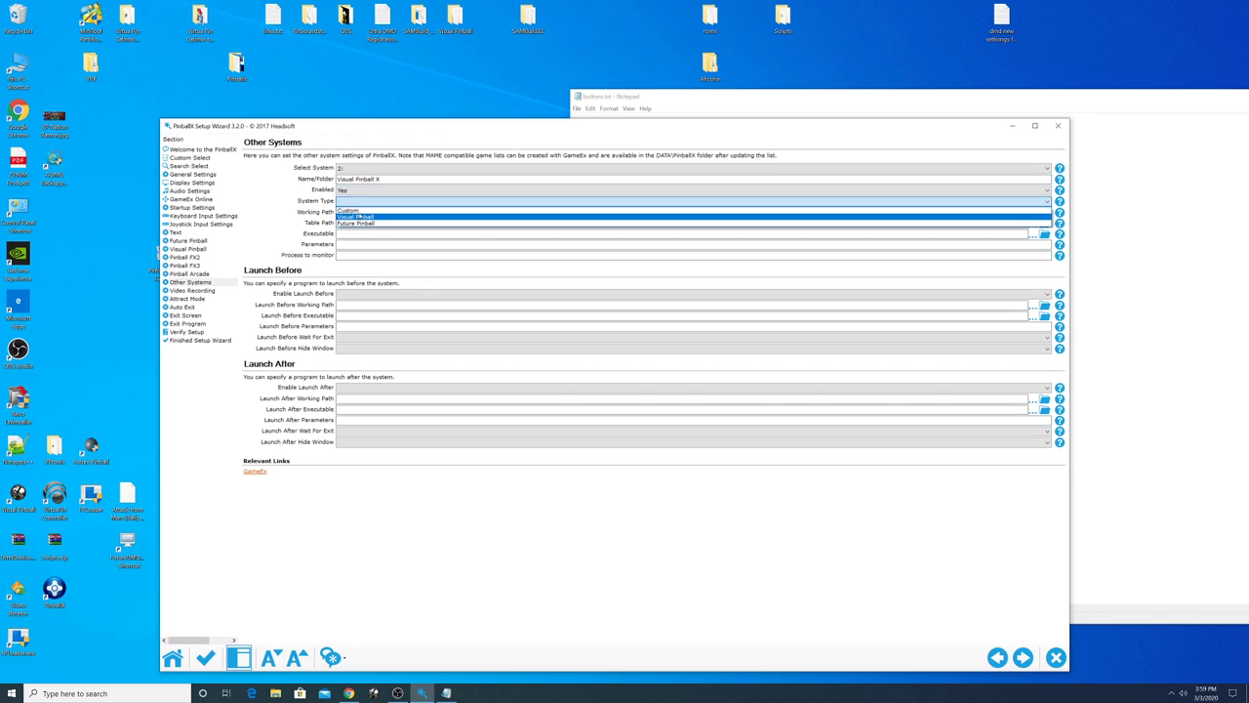
pyautogui.click(359, 214)
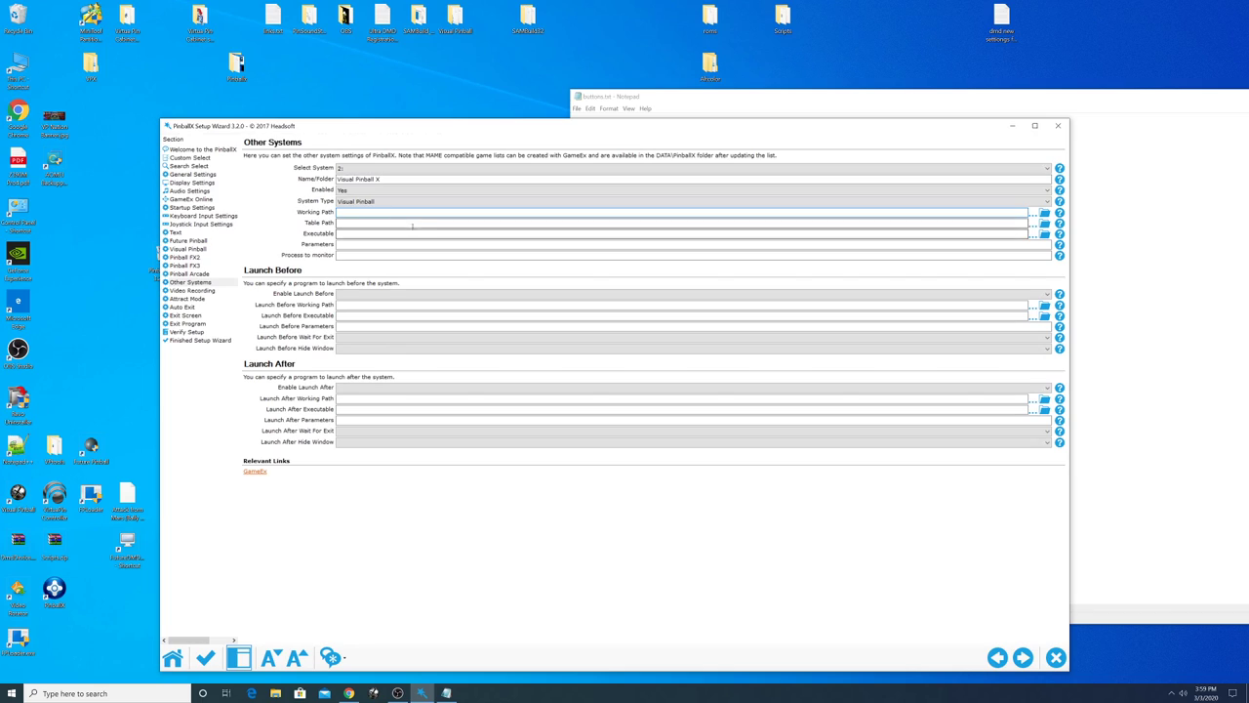
# Set the Visual Pinball X working path to C:\Games\Visual Pinball and its table path to C:\Games\Visual Pinball\Tables.
pyautogui.click(1045, 213)
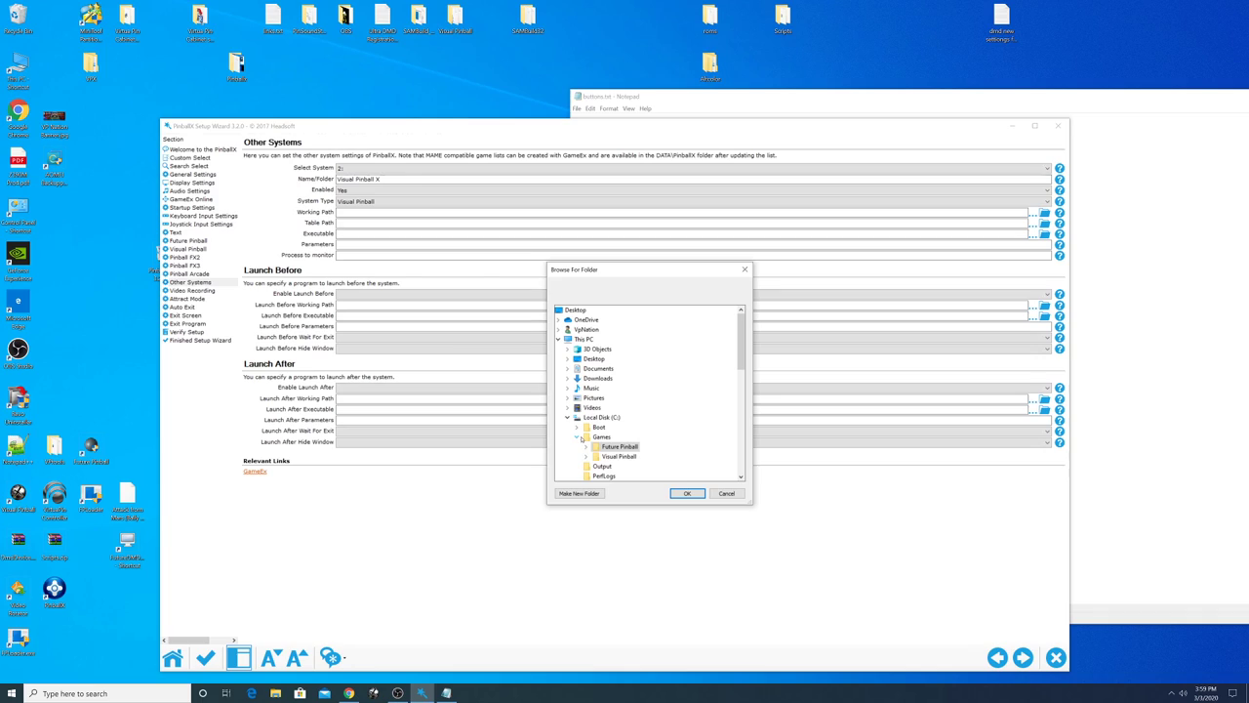
pyautogui.click(597, 457)
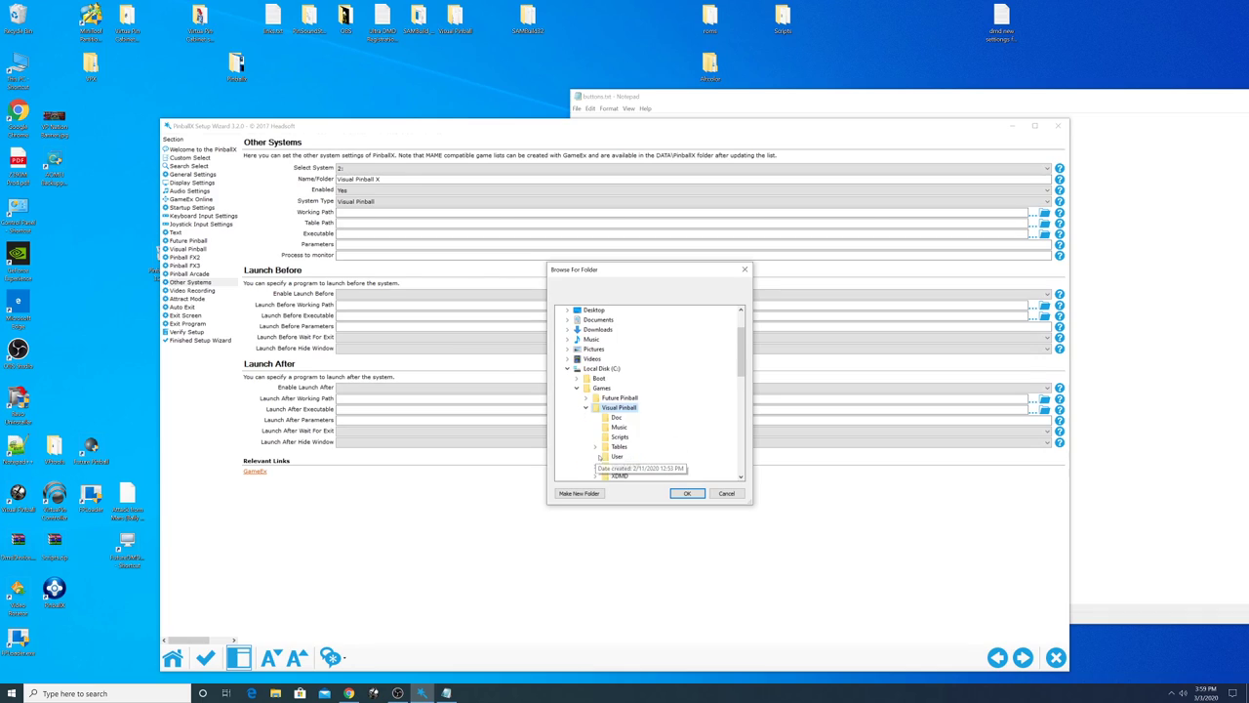
pyautogui.click(688, 494)
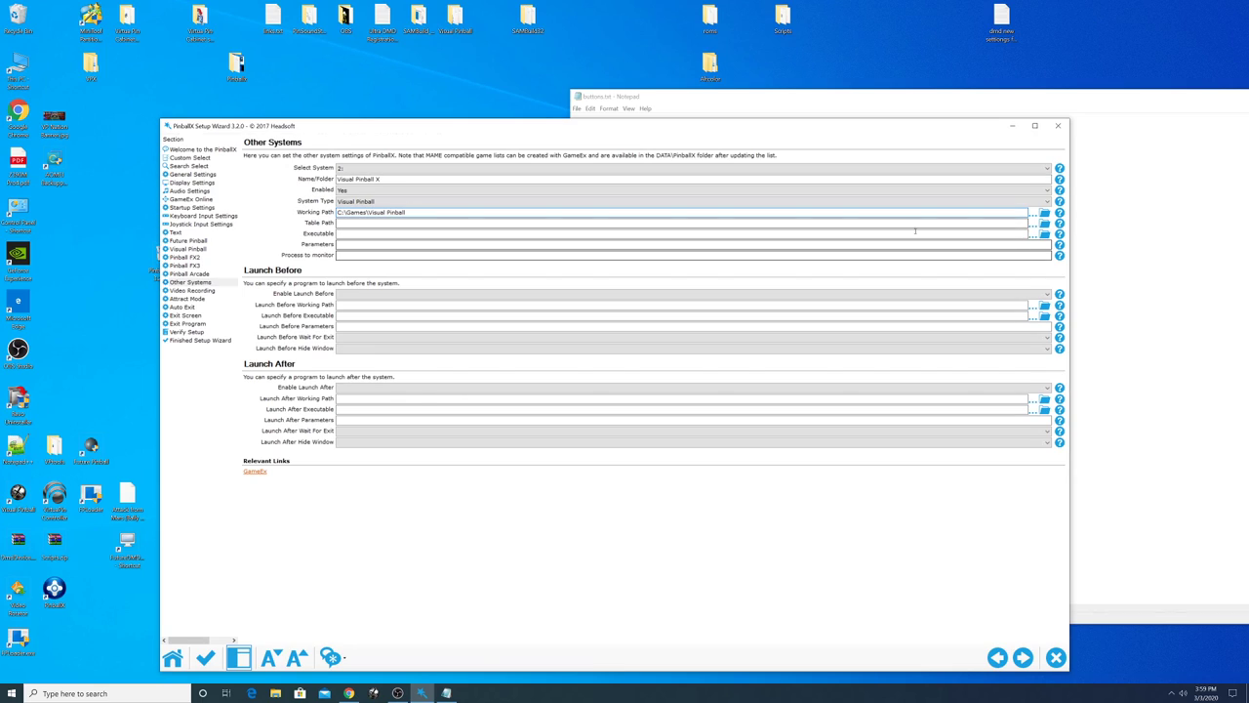
pyautogui.click(1044, 223)
pyautogui.click(587, 456)
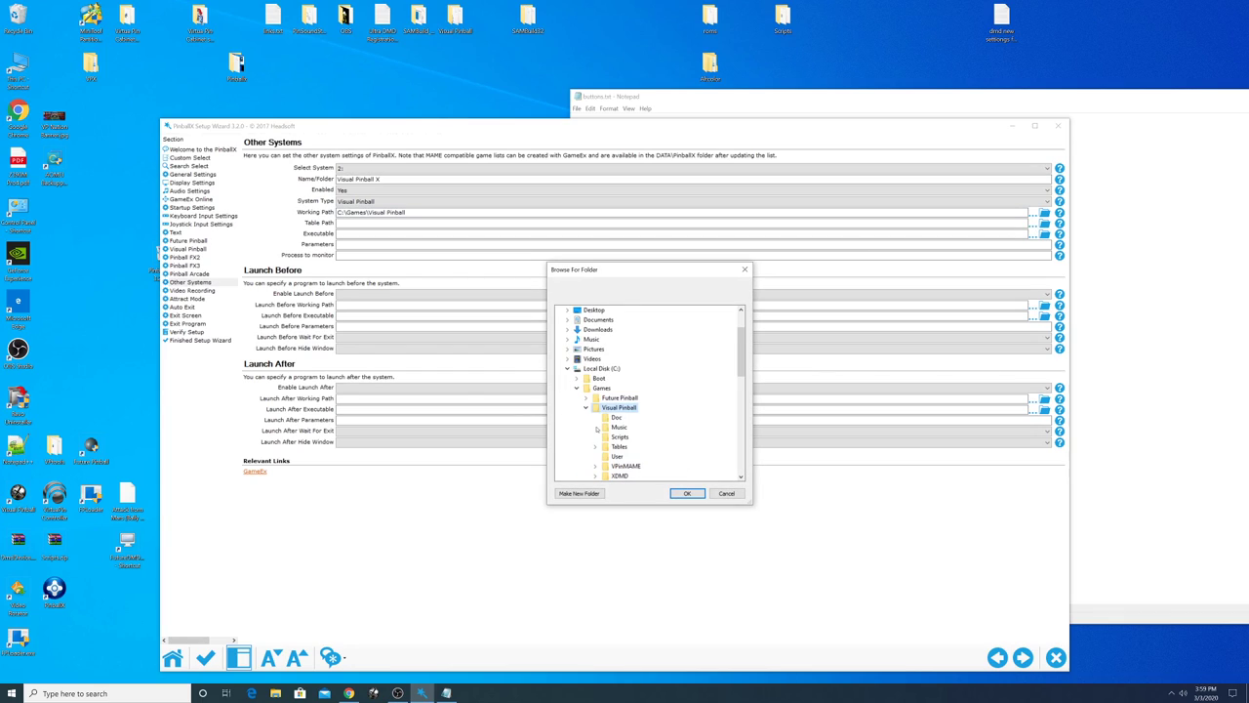
pyautogui.doubleClick(629, 447)
pyautogui.click(686, 493)
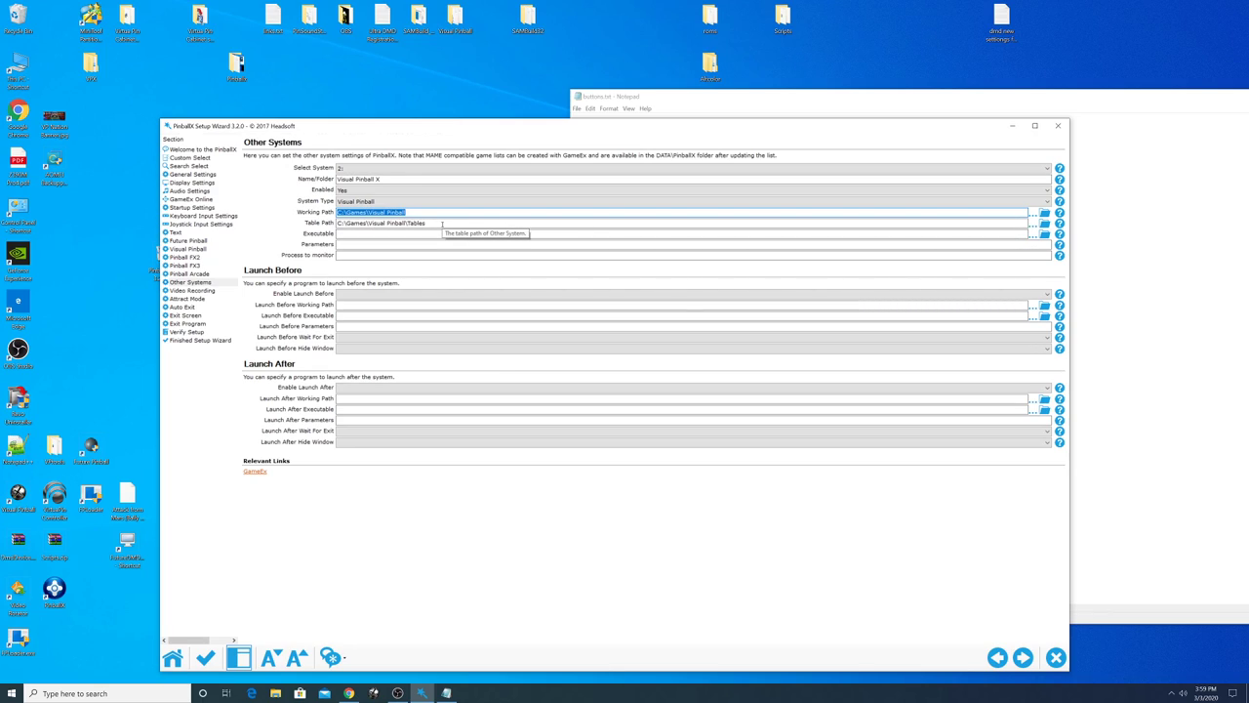
# Set the Visual Pinball X executable to VPinballX.exe from the C:\Games\Visual Pinball folder.
pyautogui.click(1020, 234)
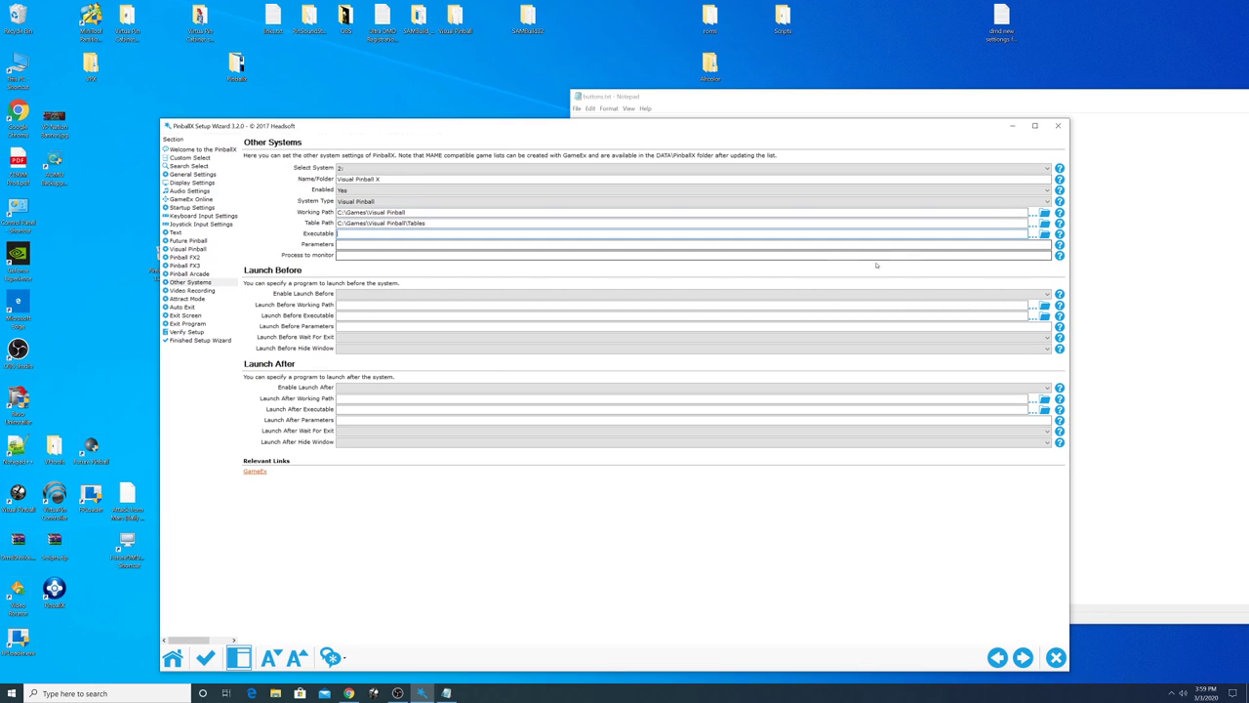
pyautogui.click(1044, 234)
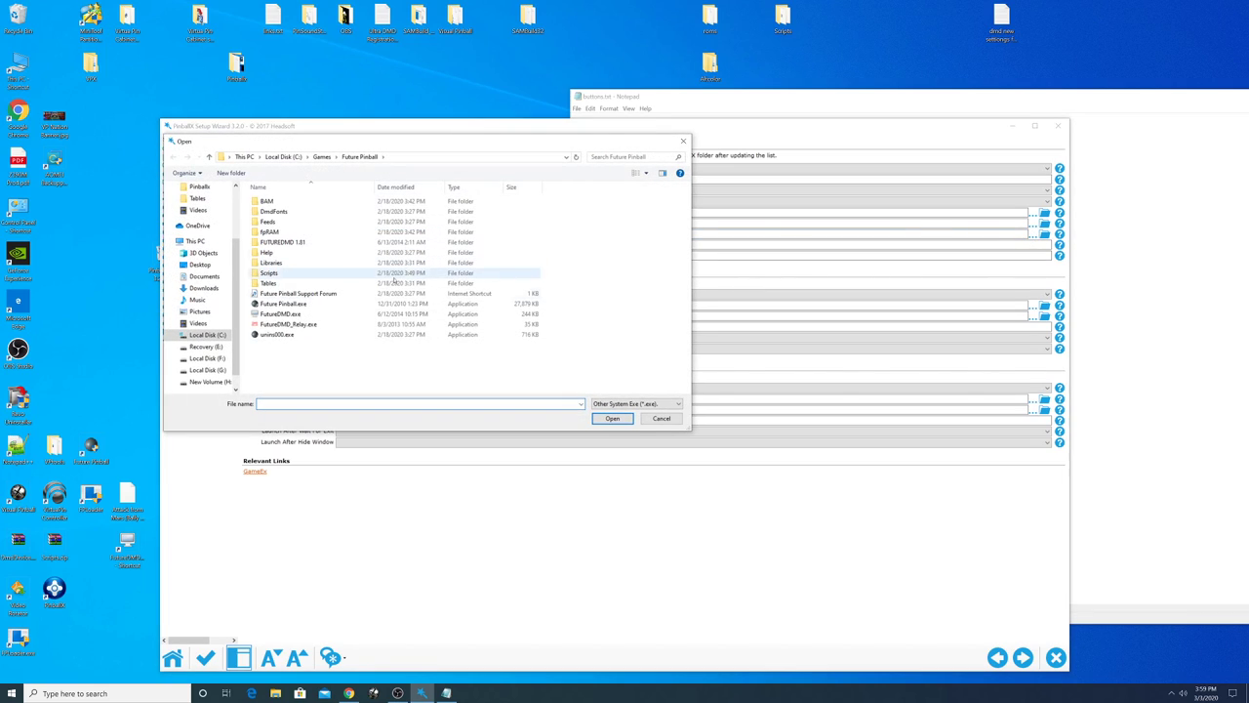
pyautogui.click(321, 156)
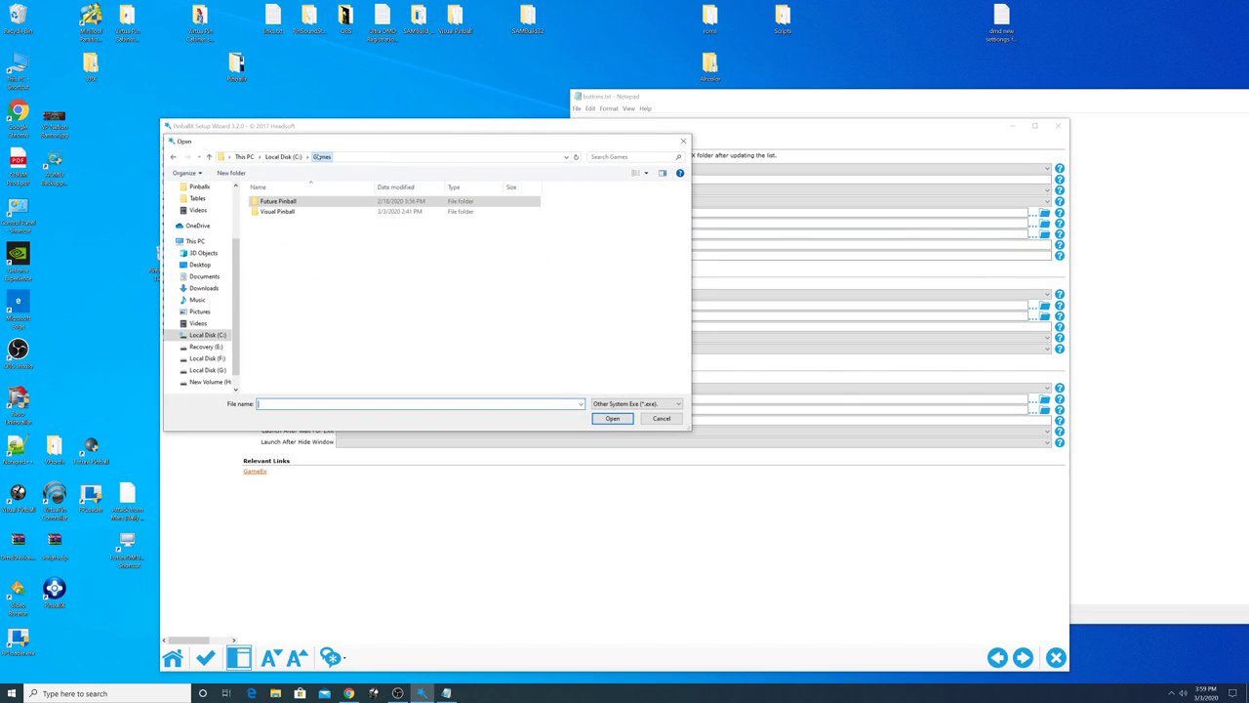
pyautogui.doubleClick(278, 211)
pyautogui.click(273, 335)
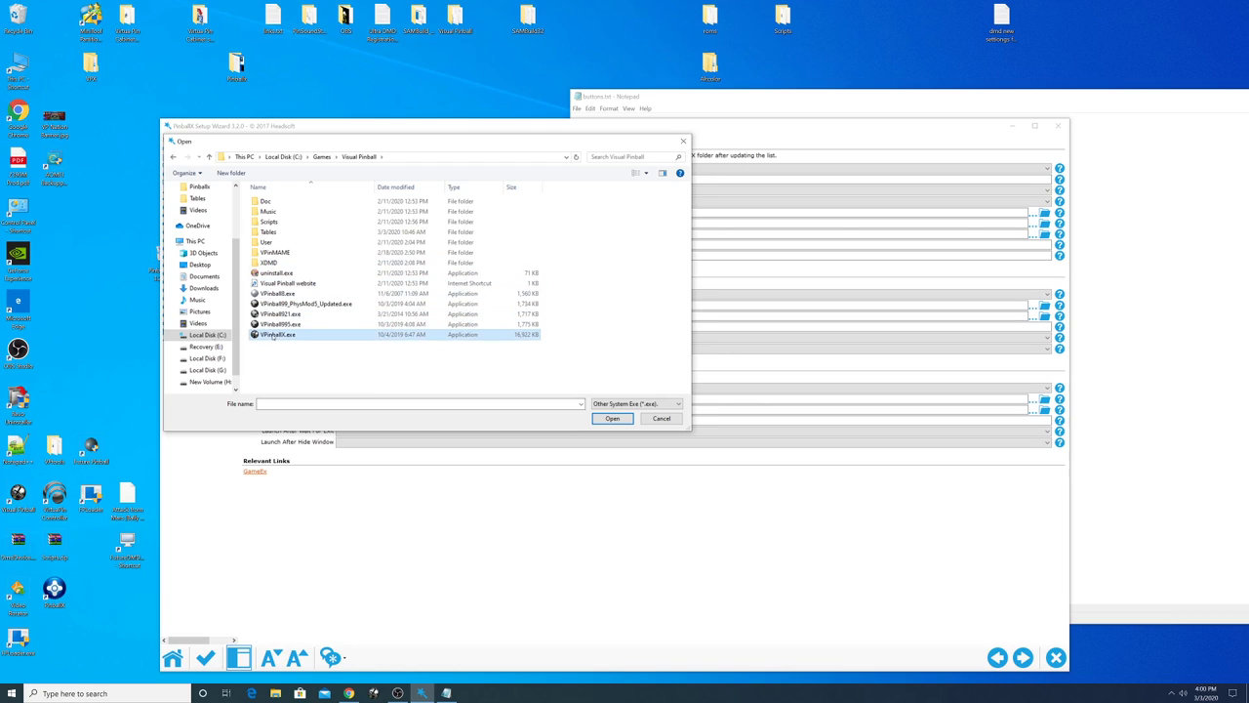
pyautogui.click(602, 416)
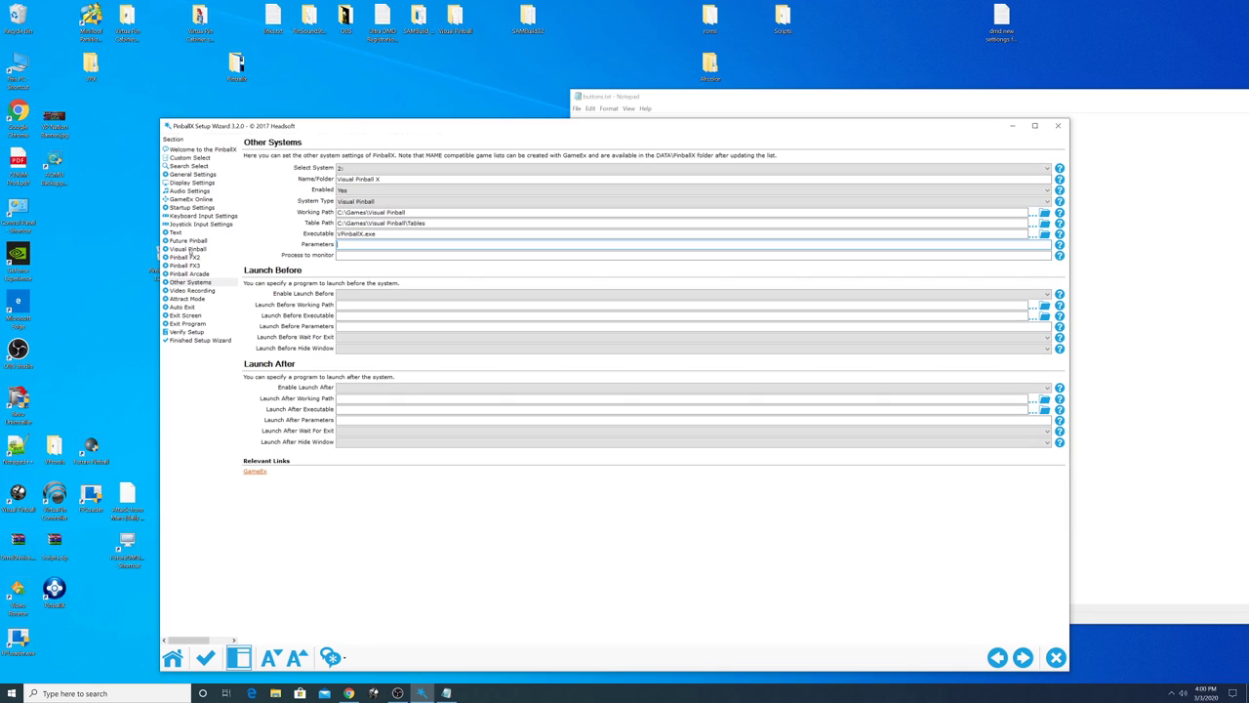
# Copy the launch parameters /play -"[TABLEPATH]\[TABLEFILE]" from the Visual Pinball settings into the parameters of the Visual Pinball X system.
pyautogui.click(189, 248)
pyautogui.moveTo(432, 211); pyautogui.dragTo(361, 212)
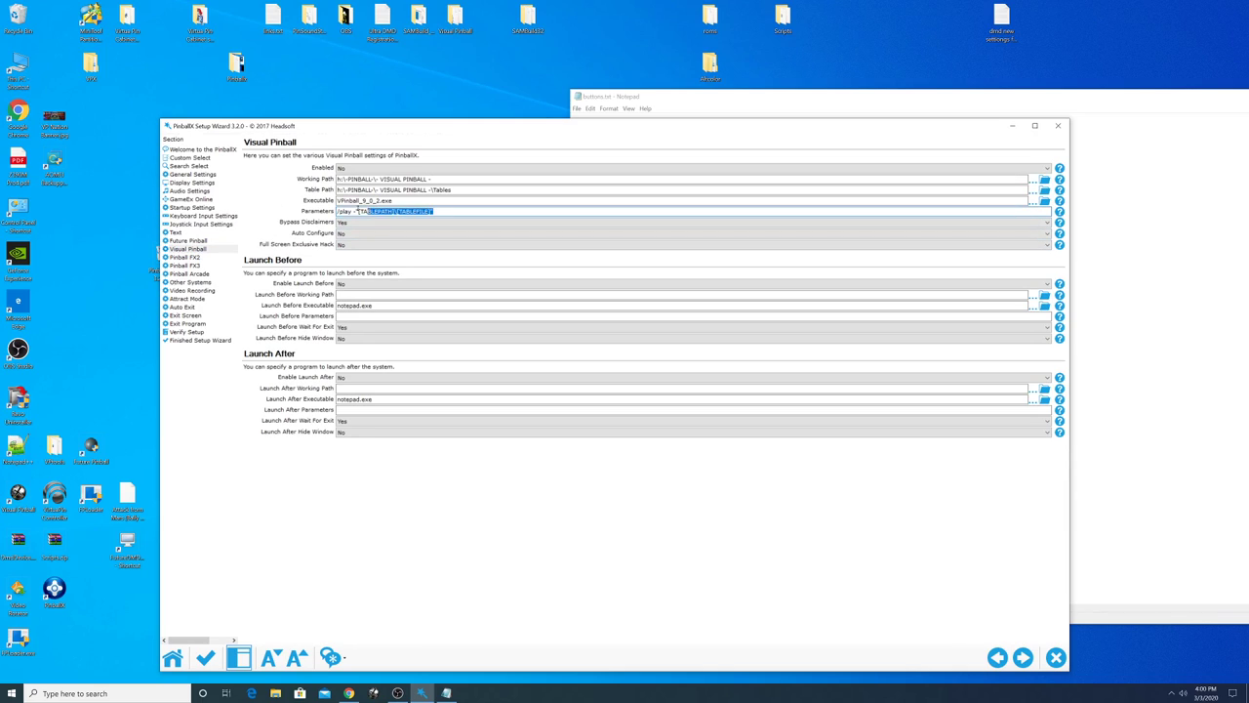
pyautogui.rightClick(357, 219)
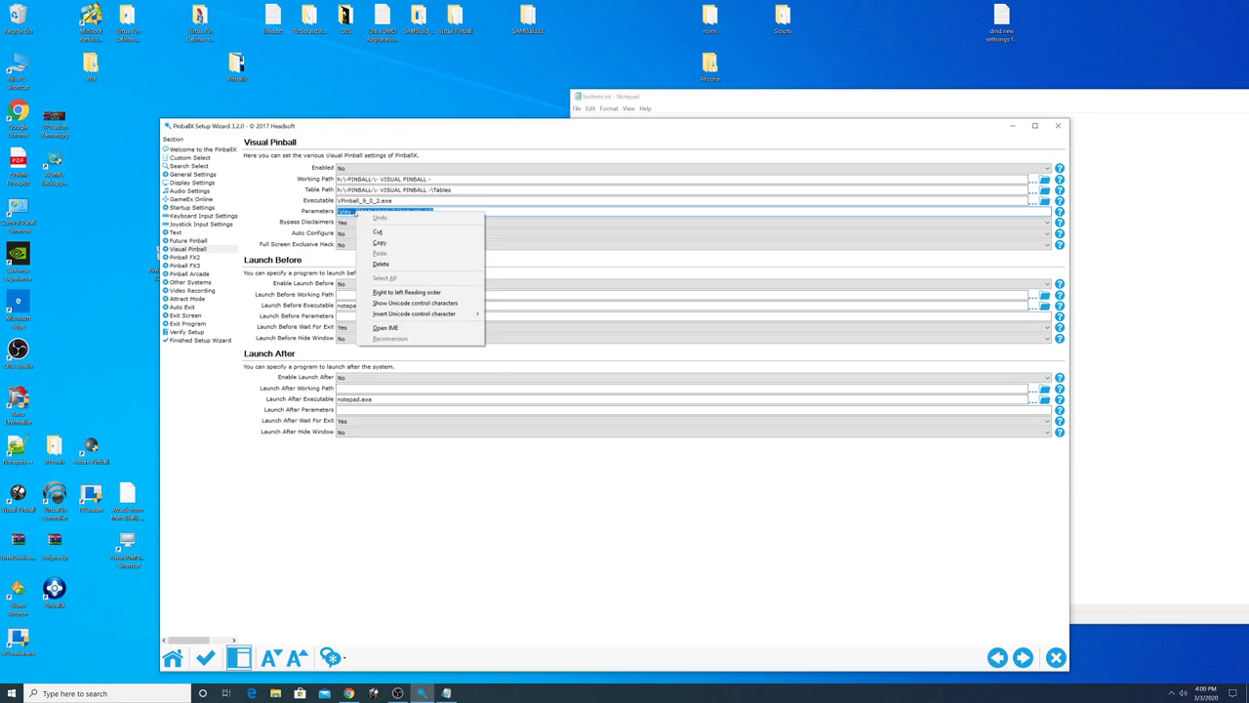
pyautogui.click(381, 240)
pyautogui.click(195, 283)
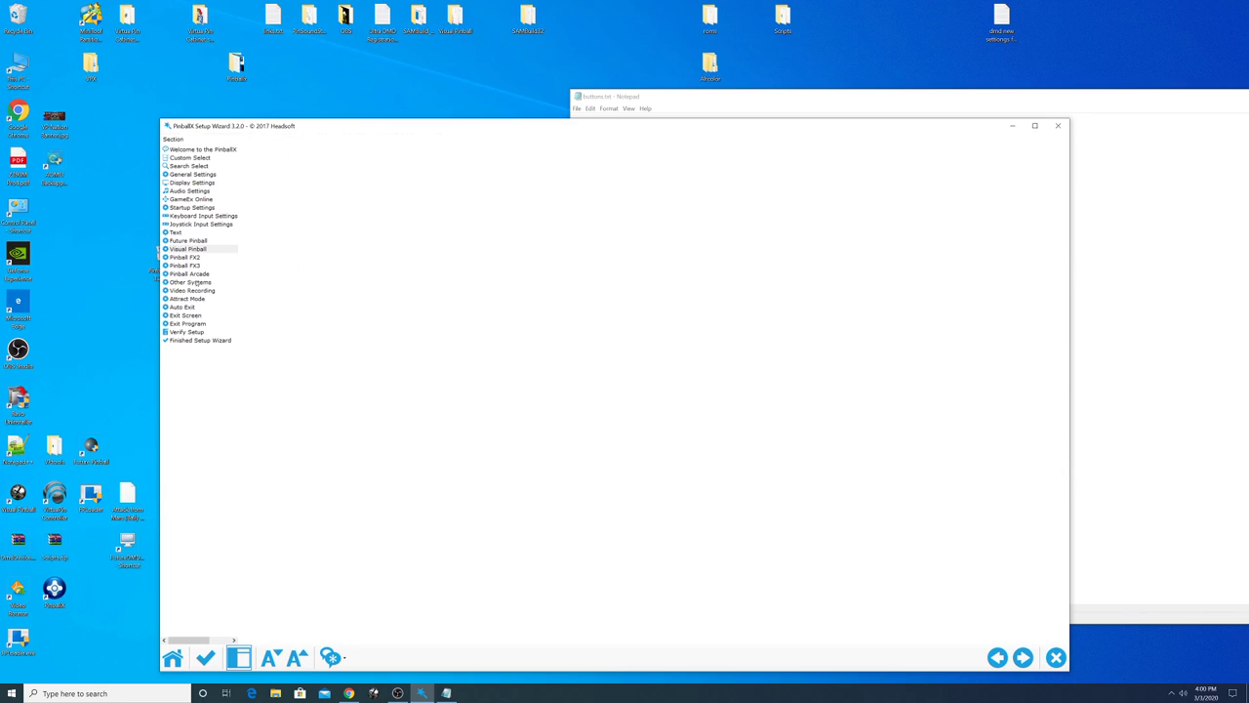
pyautogui.rightClick(347, 244)
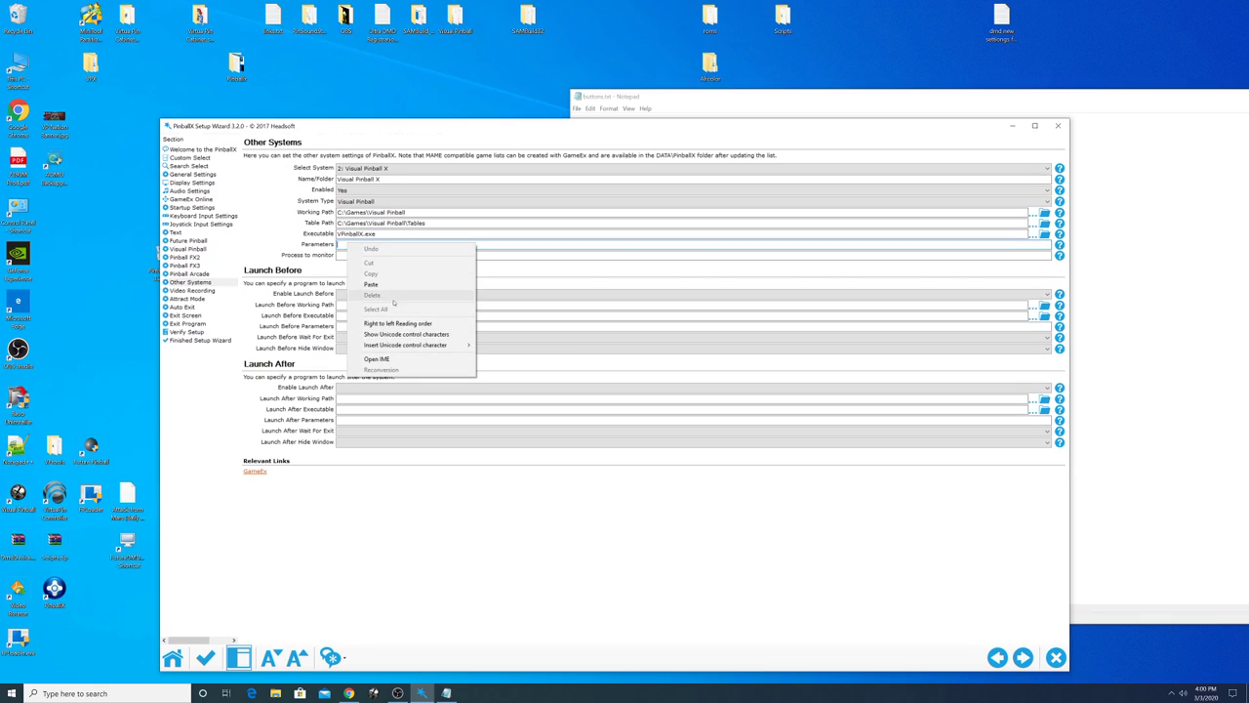
pyautogui.click(395, 284)
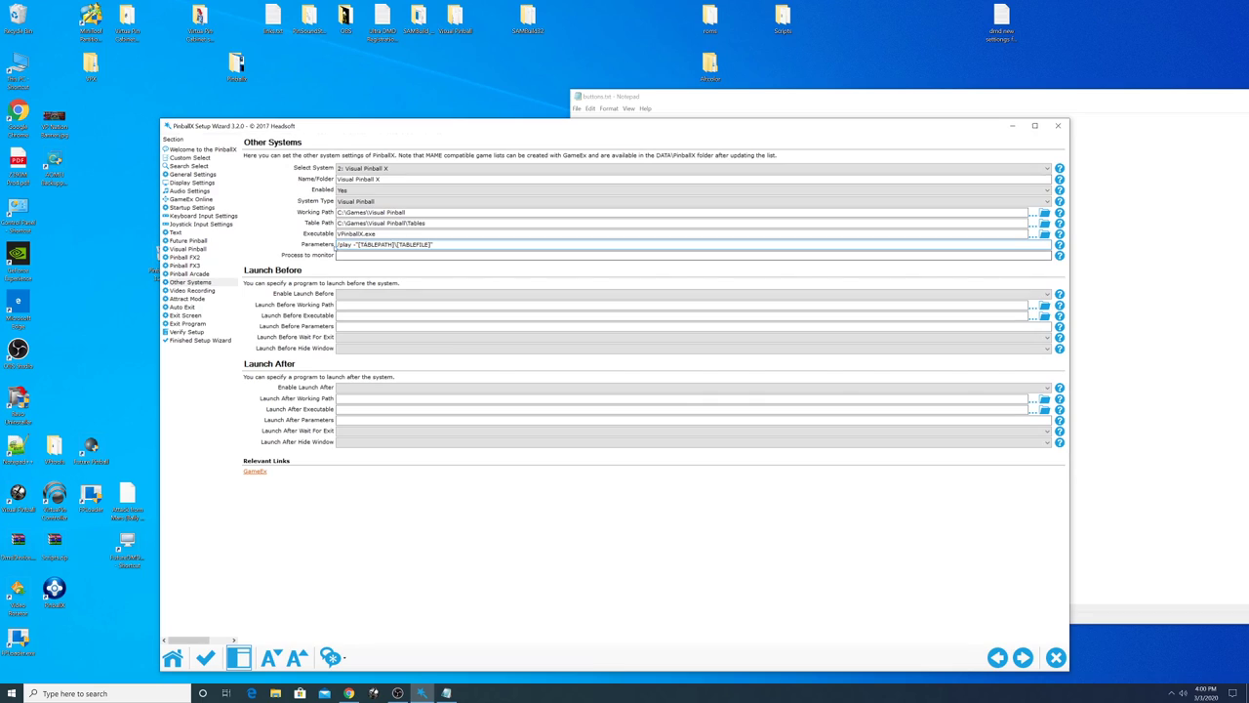
# Open the Video Recording settings and check the GPU driver capture option.
pyautogui.click(195, 290)
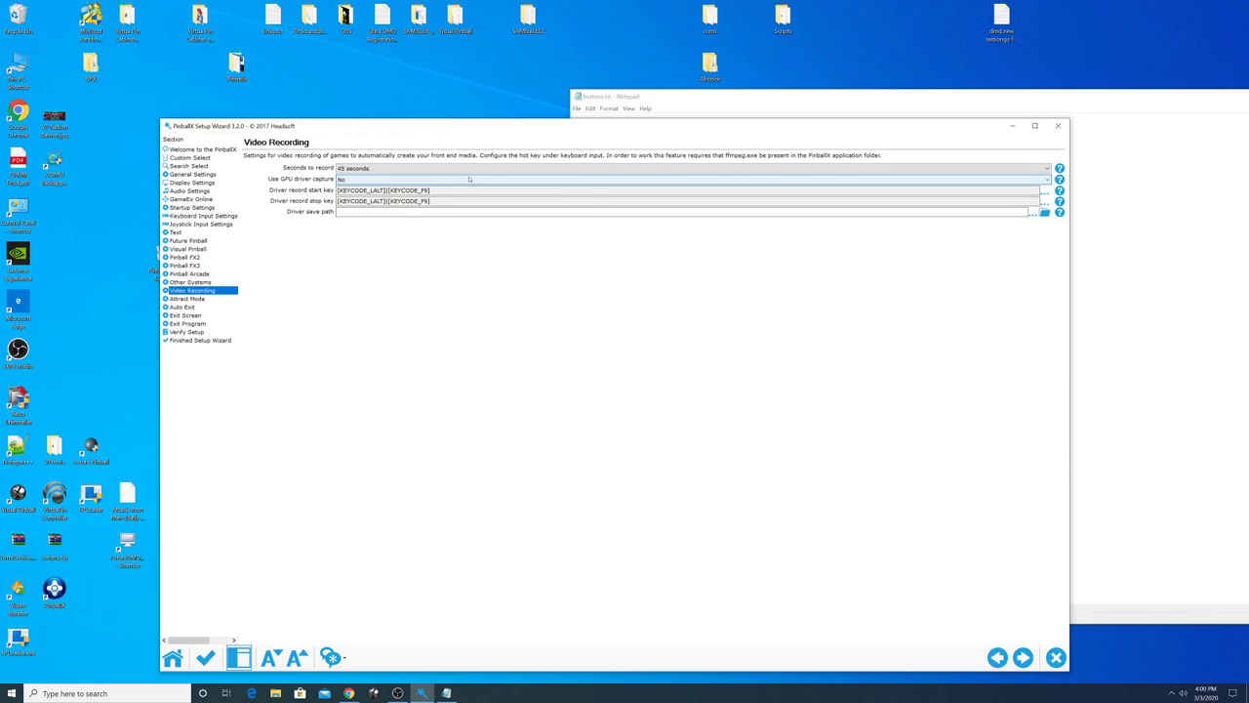
pyautogui.click(397, 181)
pyautogui.click(397, 185)
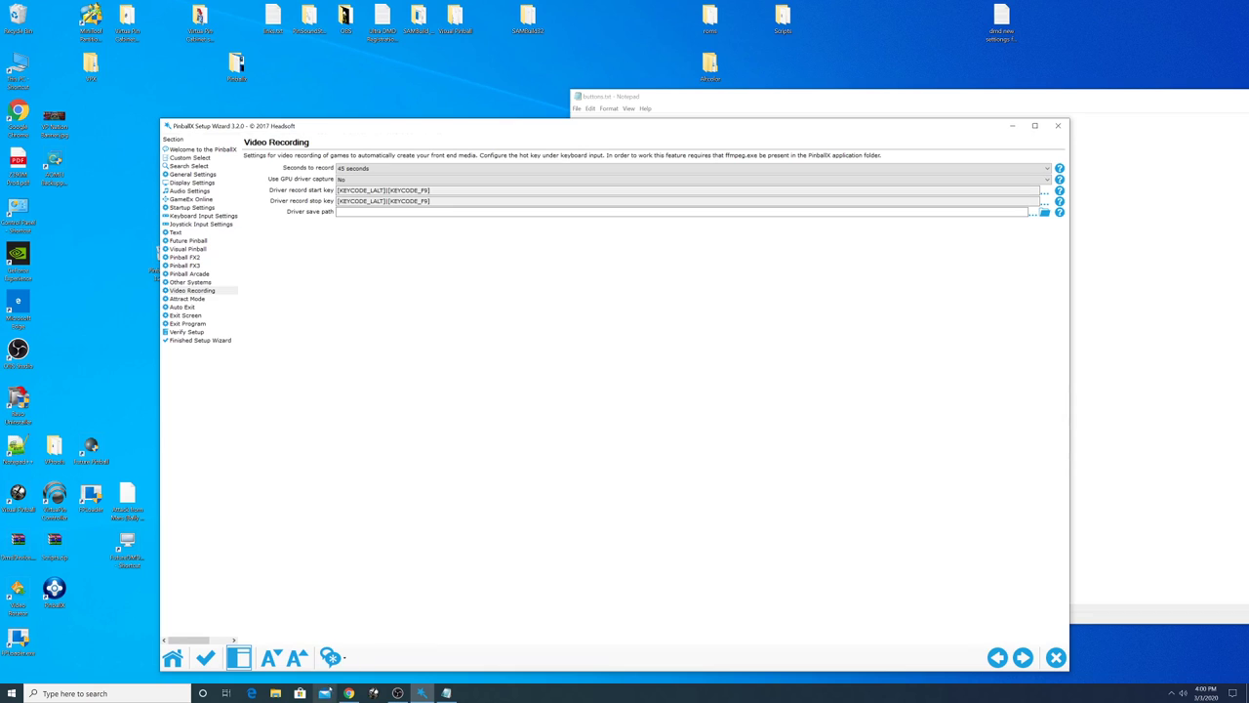
# Switch to Chrome and search Google for pbx recorder in a new tab.
pyautogui.click(348, 693)
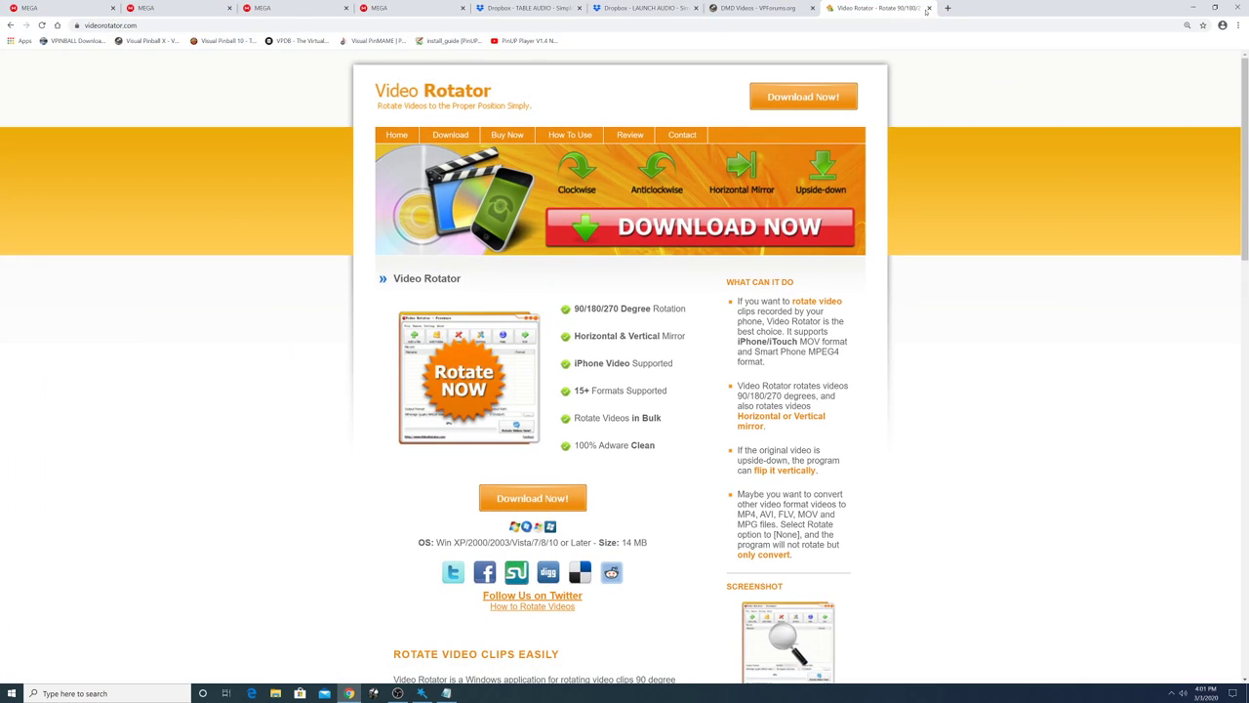
pyautogui.click(956, 10)
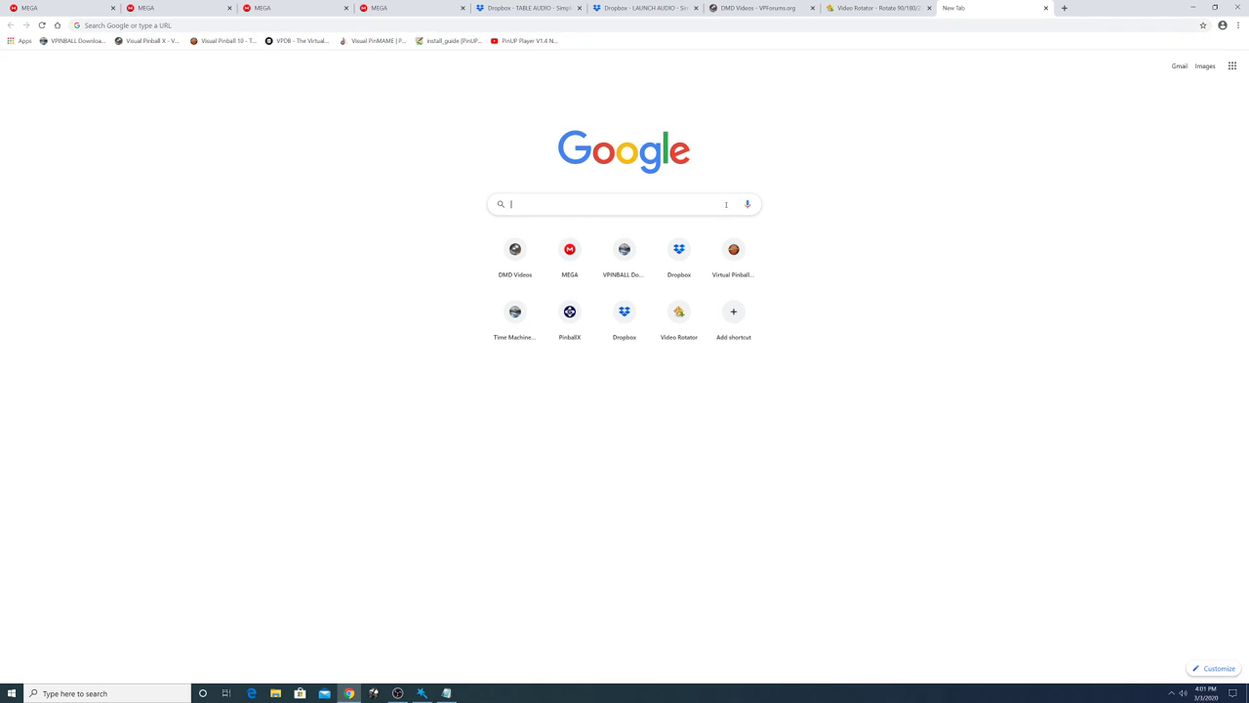
pyautogui.write('pbx ')
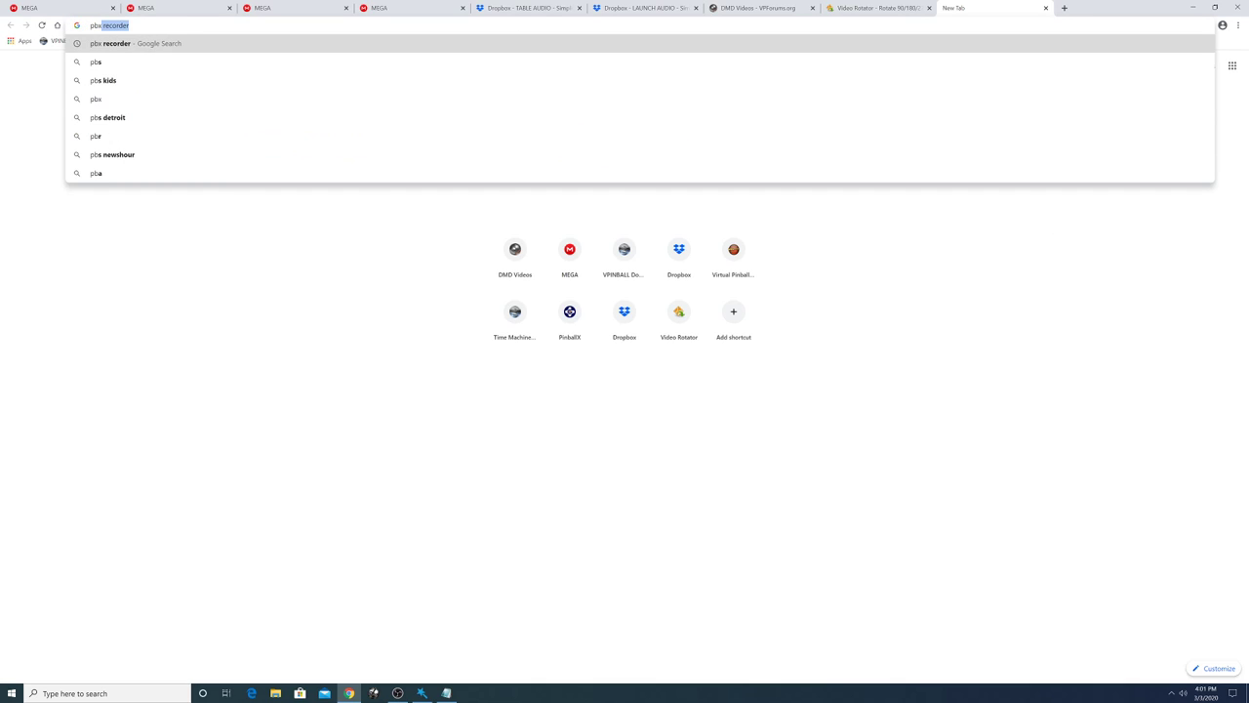
pyautogui.write('rfecordser')
pyautogui.press('Return')
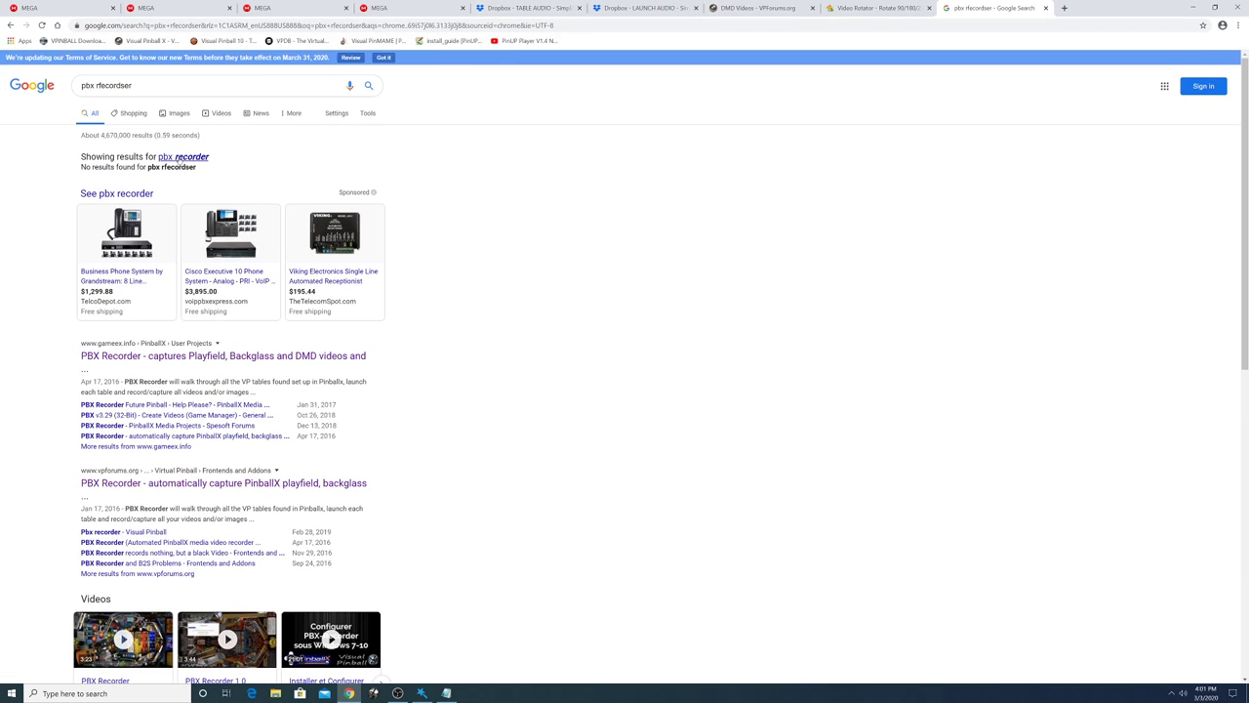
pyautogui.click(179, 158)
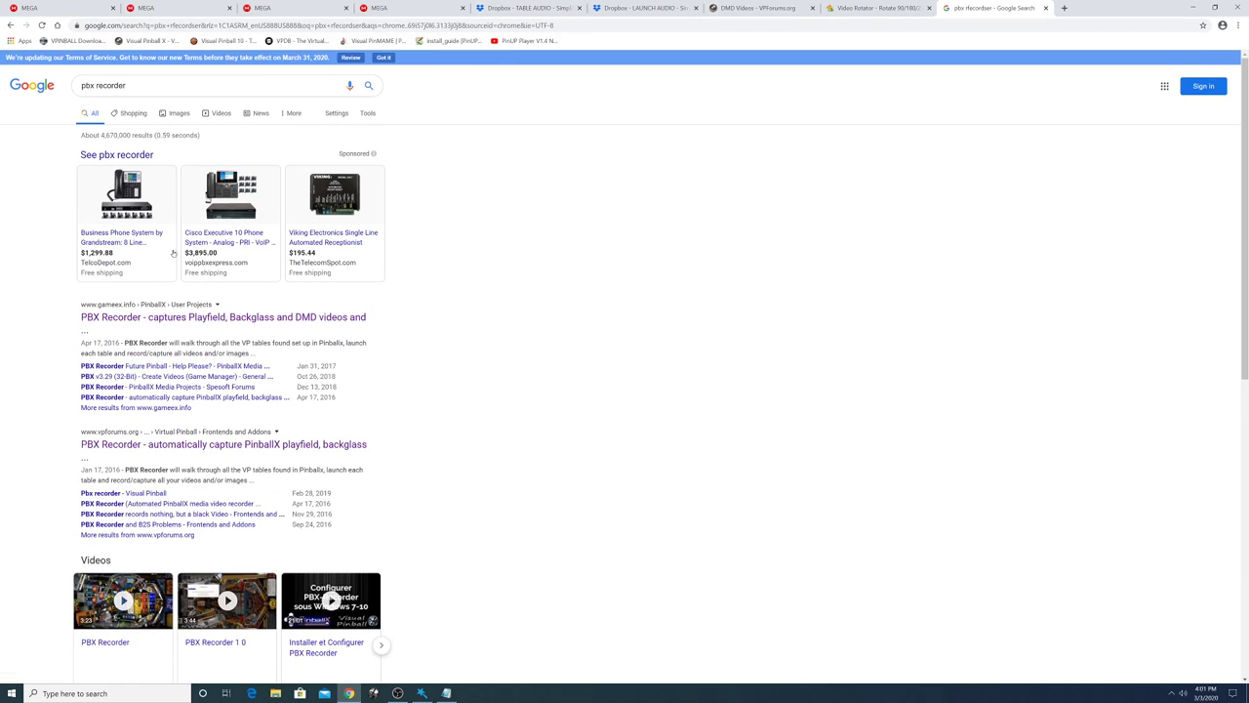
# Open the gameex.info and vpforums.org PBX Recorder results in separate new tabs.
pyautogui.rightClick(185, 319)
pyautogui.click(225, 330)
pyautogui.scroll(-1, 200, 283)
pyautogui.scroll(-1, 200, 283)
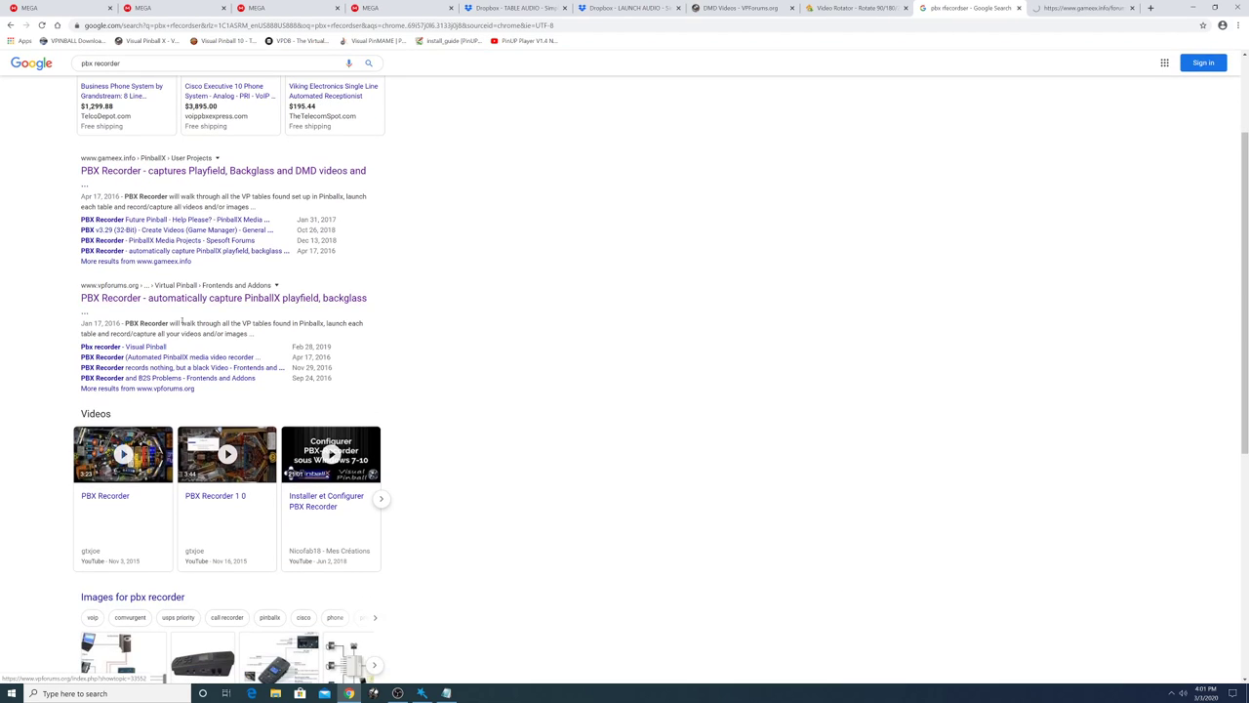
pyautogui.rightClick(186, 299)
pyautogui.click(224, 309)
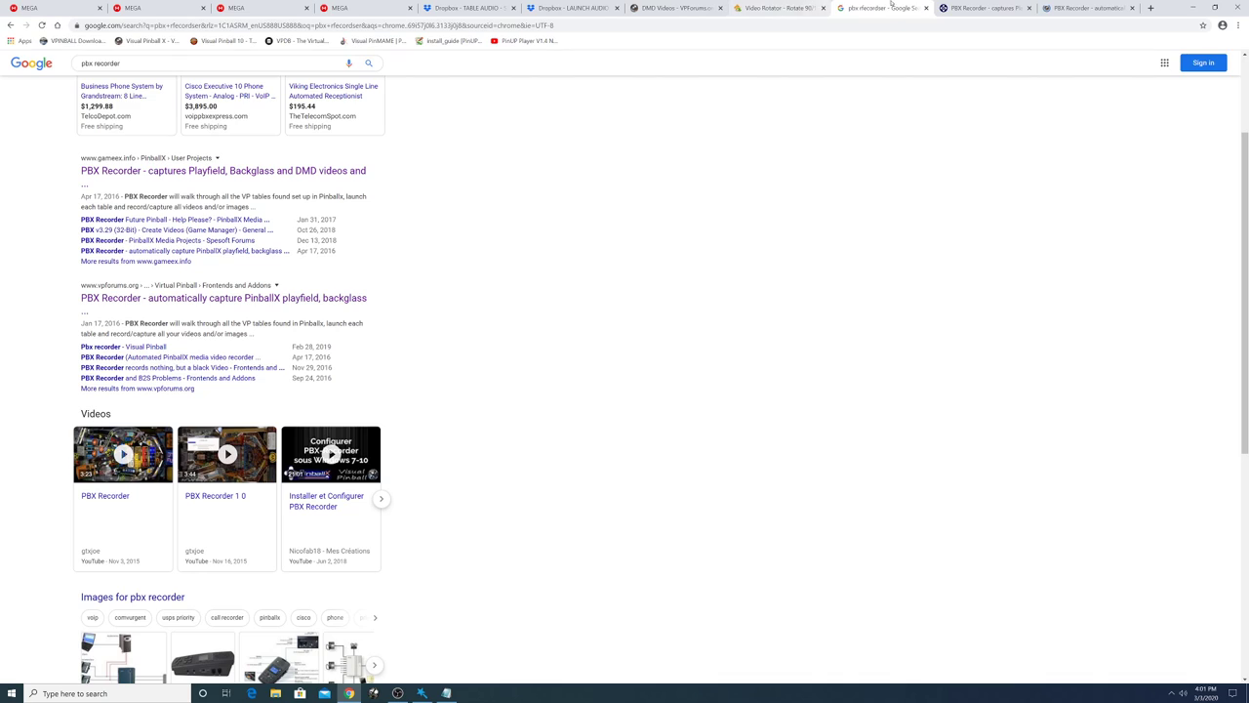
# Look through the PBX Recorder topic on the GameEx forum.
pyautogui.click(984, 8)
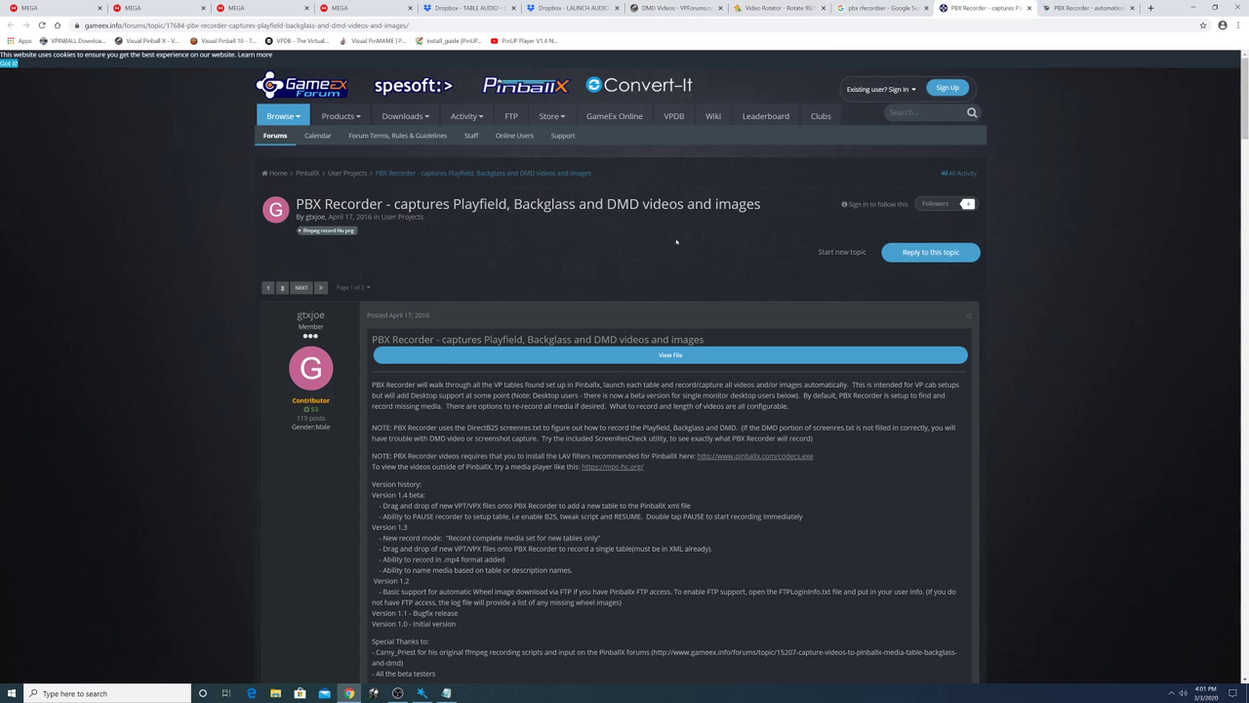
pyautogui.scroll(-5, 676, 241)
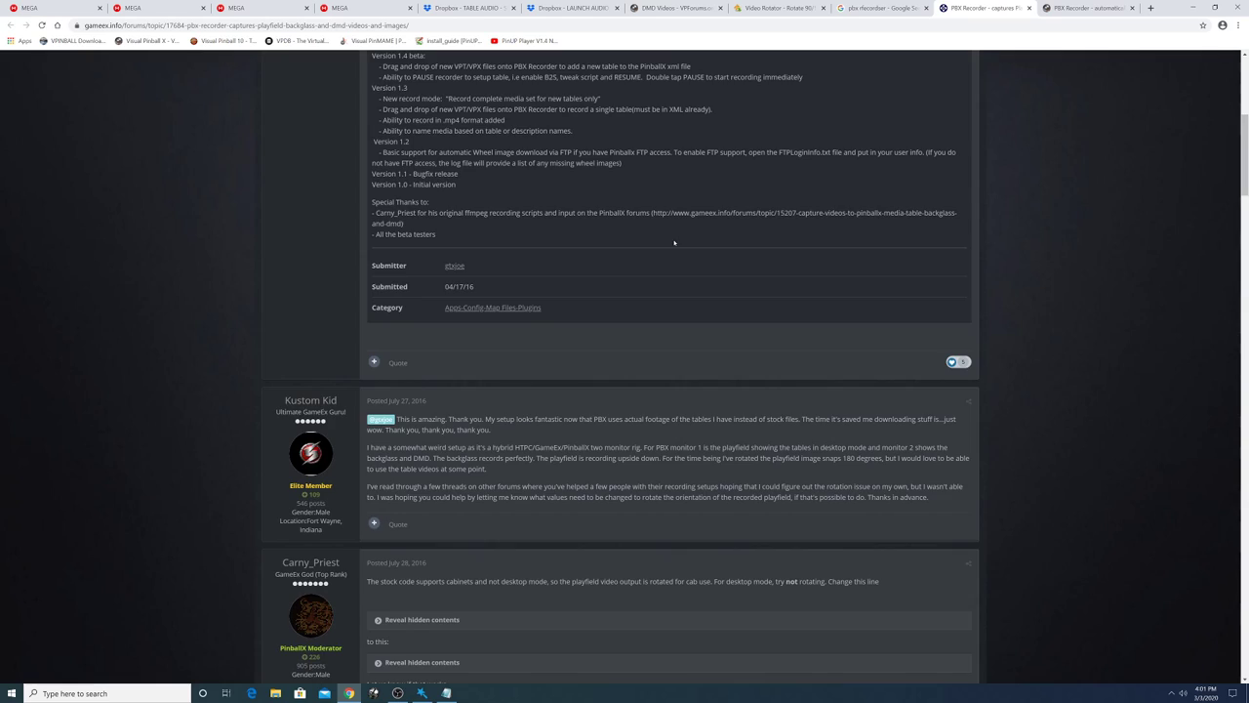
pyautogui.scroll(5, 674, 242)
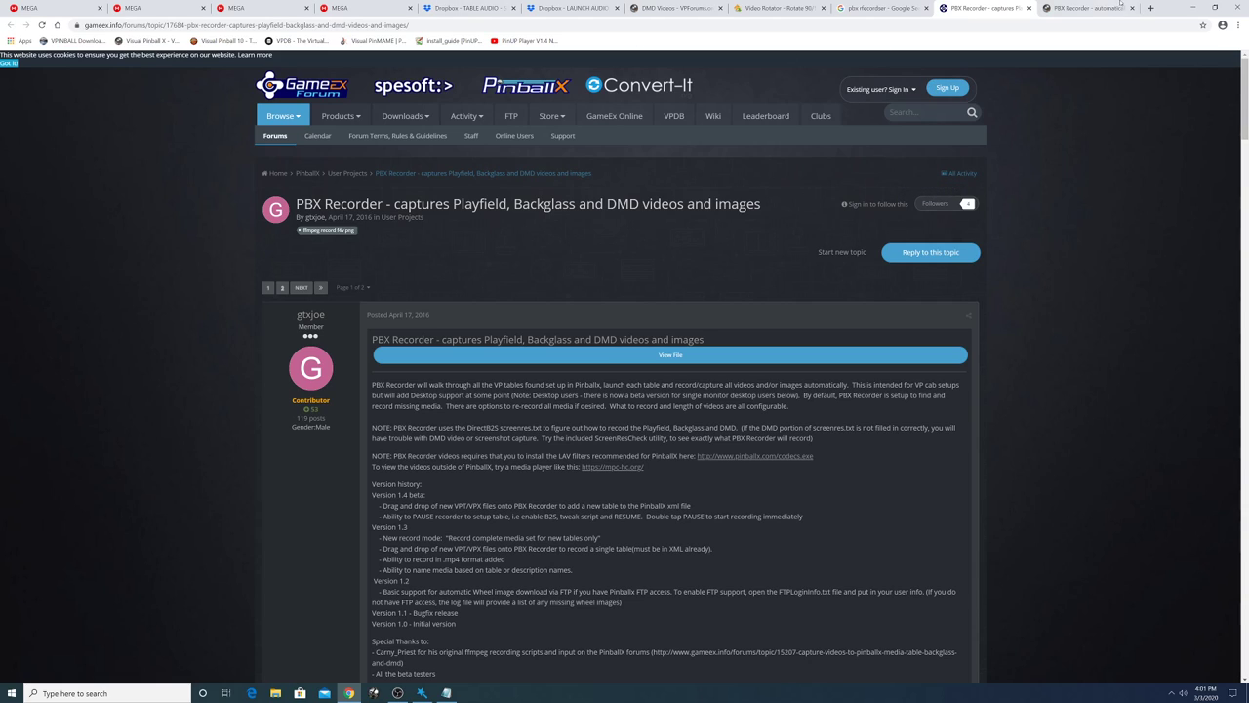
# View the VPForums PBX Recorder topic and skip through its demo video.
pyautogui.click(1085, 8)
pyautogui.scroll(-3, 624, 391)
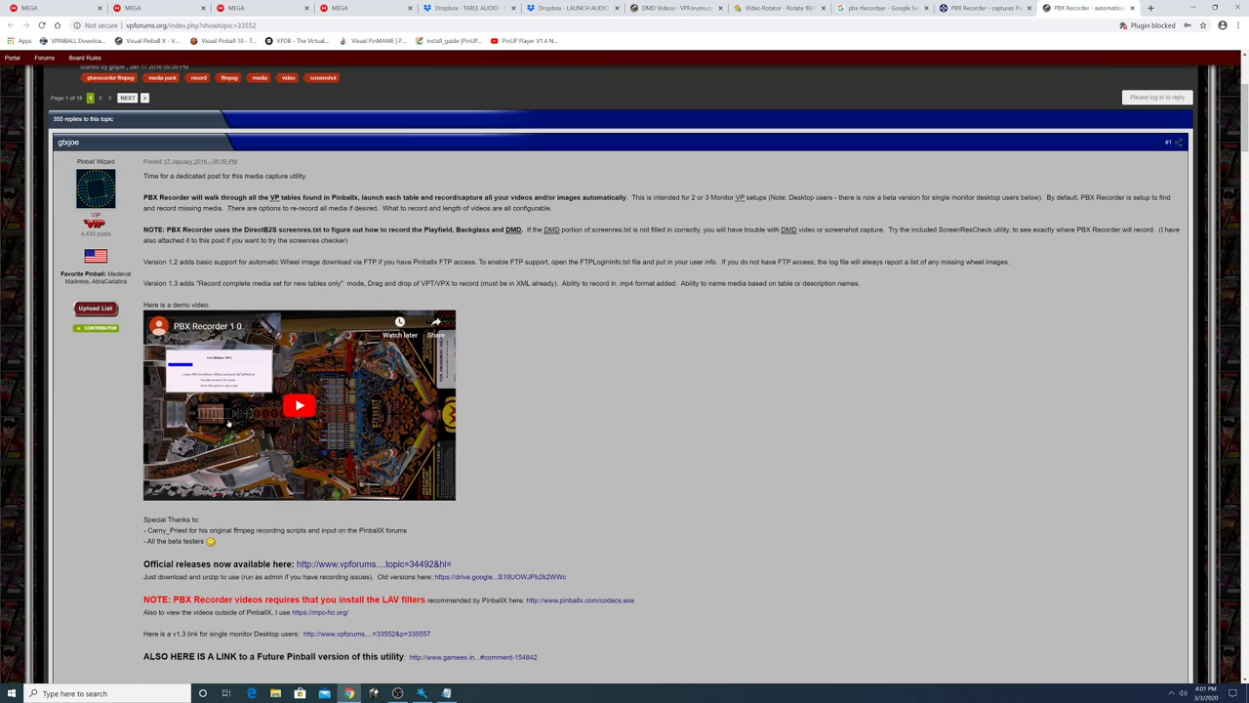
pyautogui.scroll(-1, 293, 410)
pyautogui.click(326, 382)
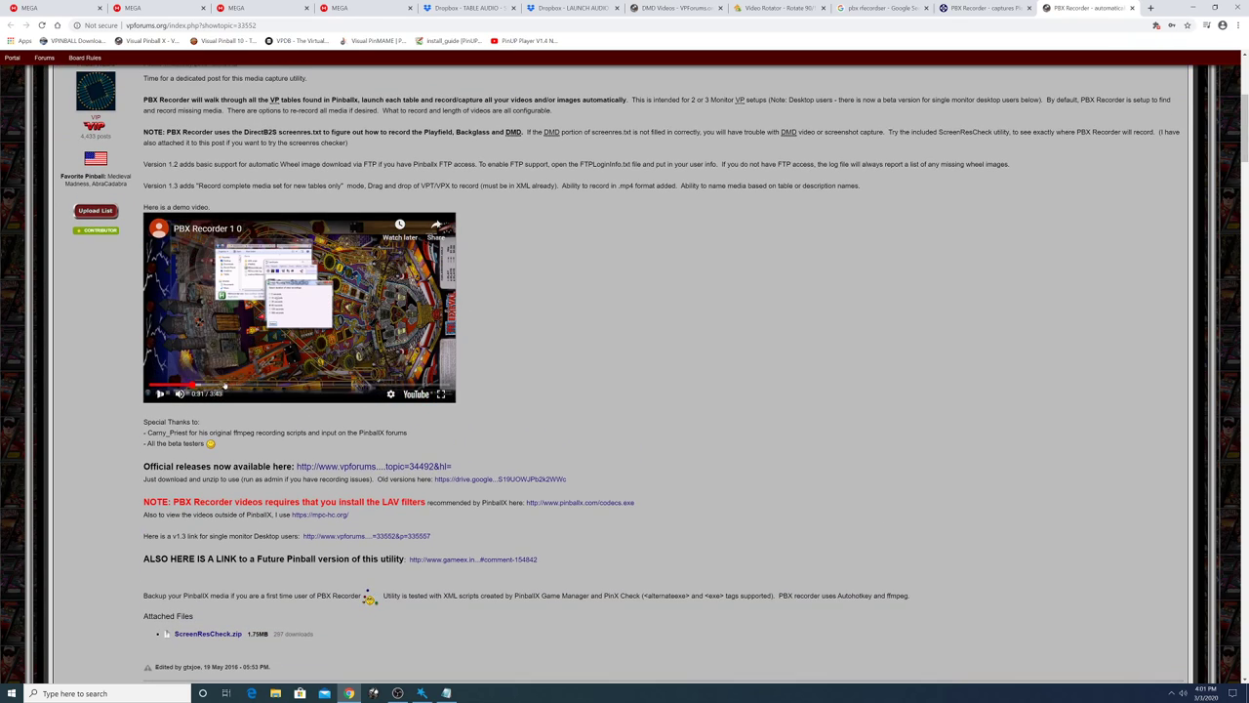
pyautogui.click(298, 385)
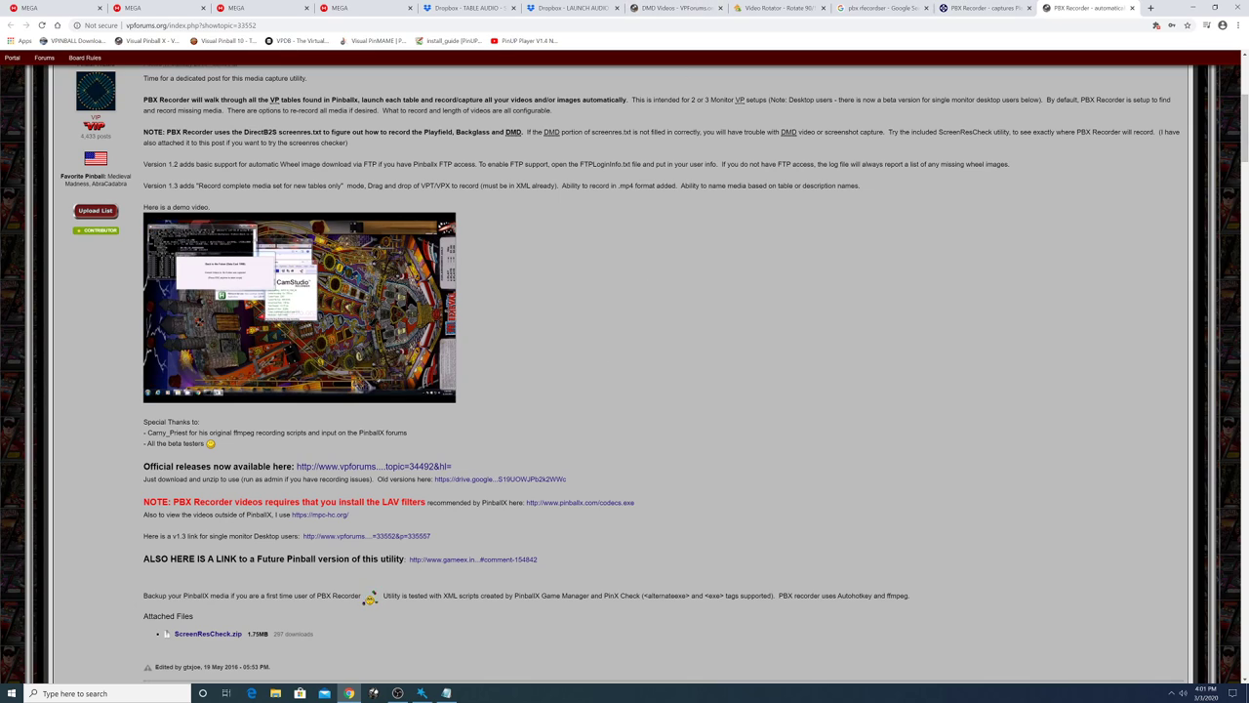
# Close both PBX Recorder forum tabs and the Google search tab.
pyautogui.click(1132, 8)
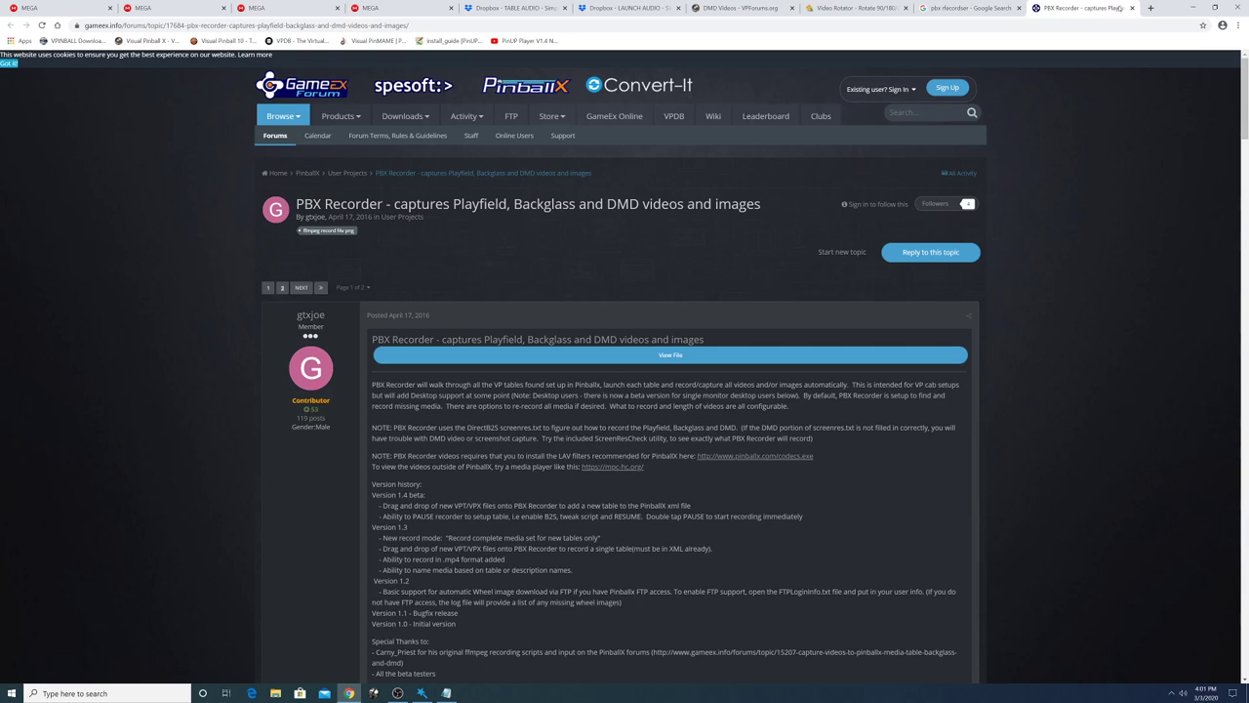
pyautogui.click(1132, 8)
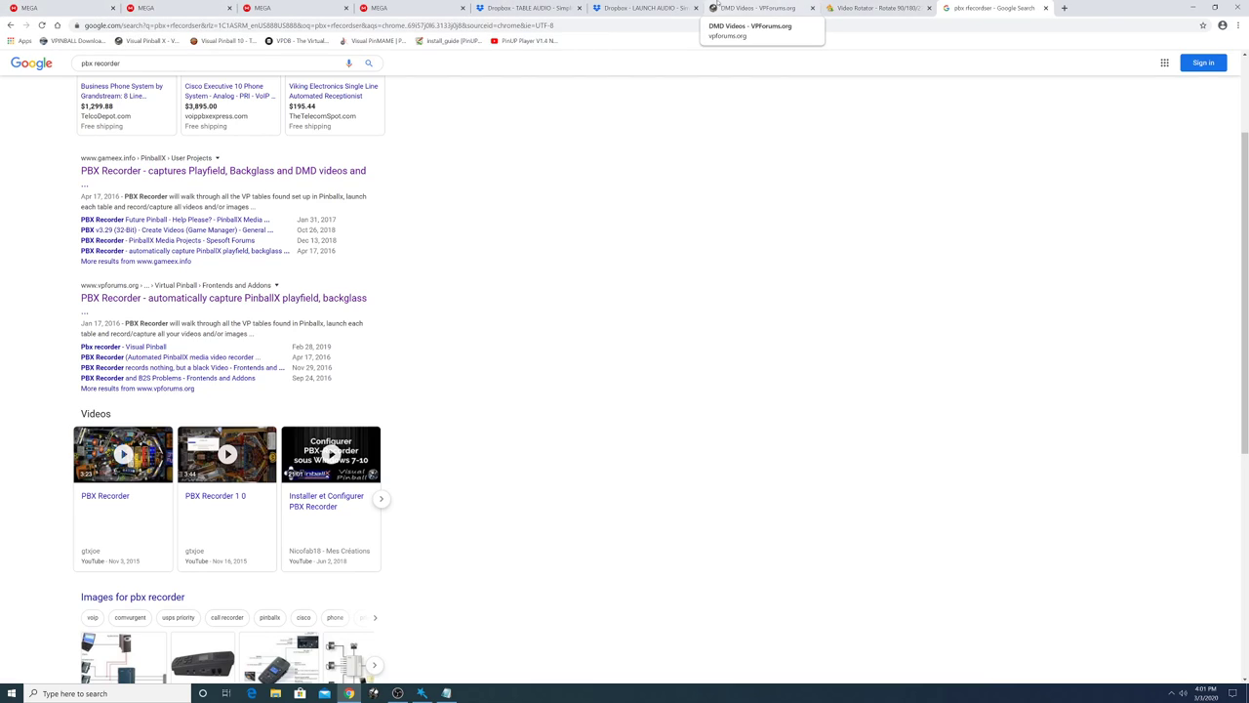
pyautogui.click(1046, 8)
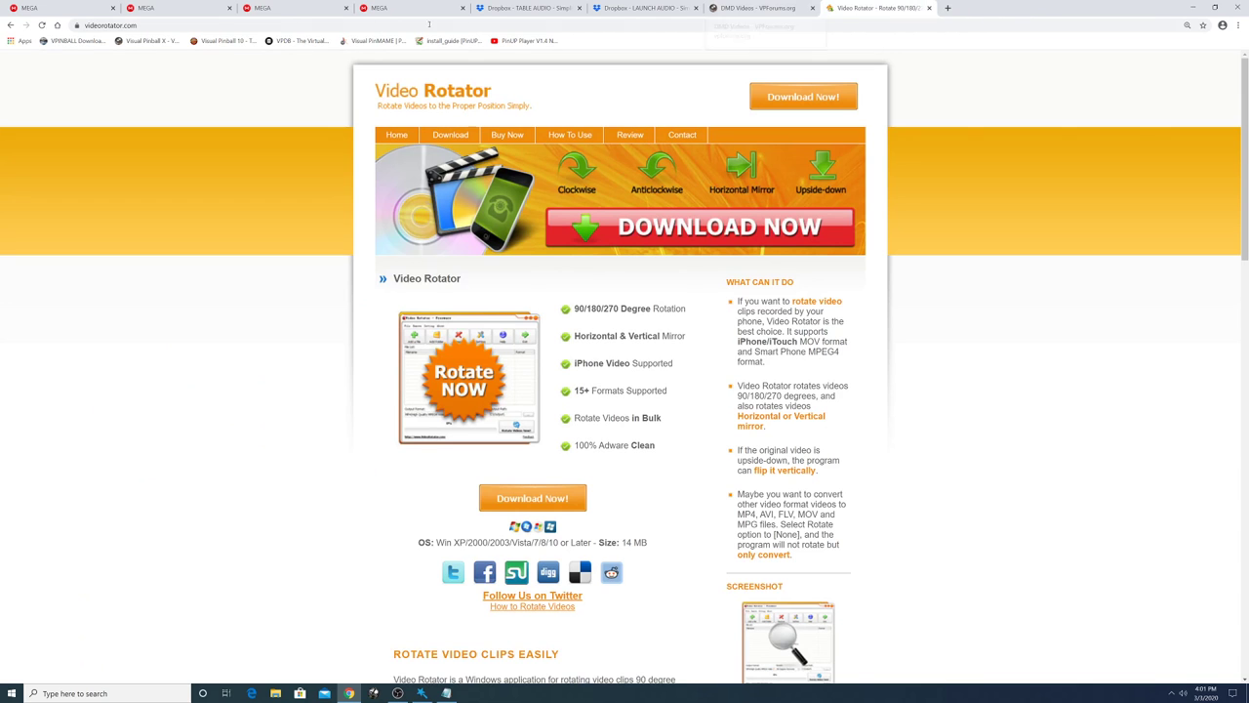
# Review the open MEGA and Dropbox tabs holding playfield and backglass recordings, wheel images, table audio and launch audio.
pyautogui.click(87, 9)
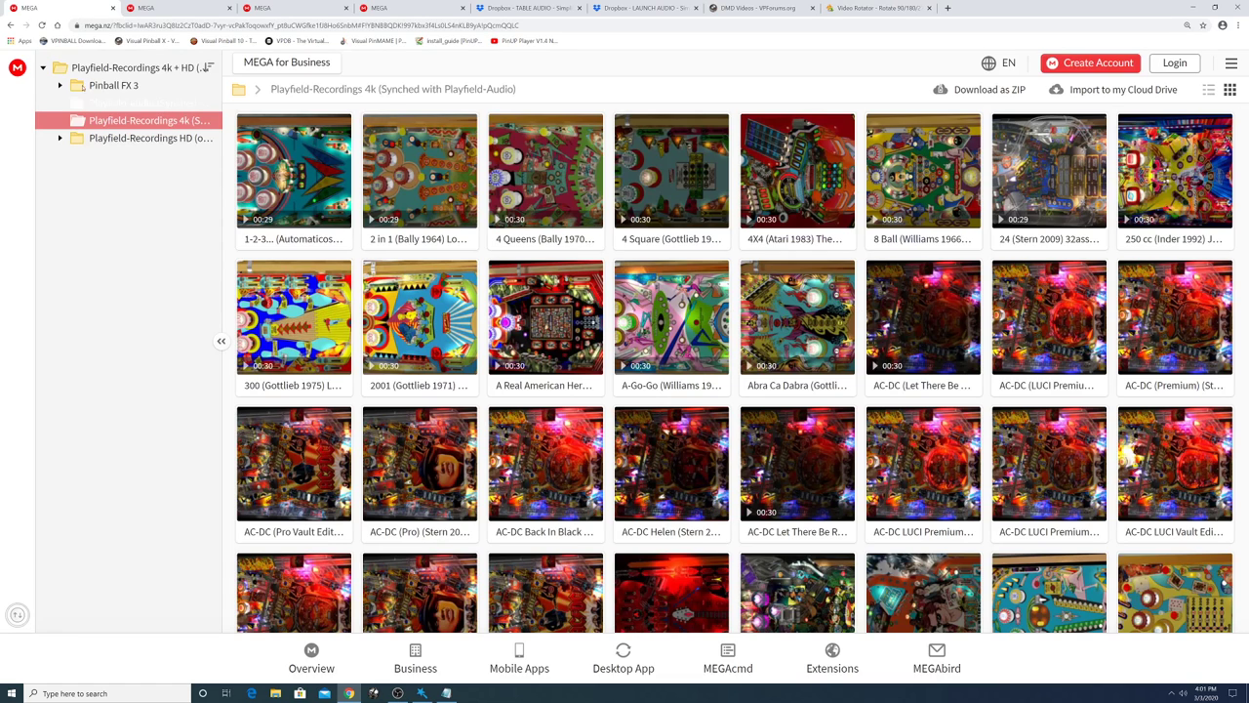
pyautogui.click(165, 11)
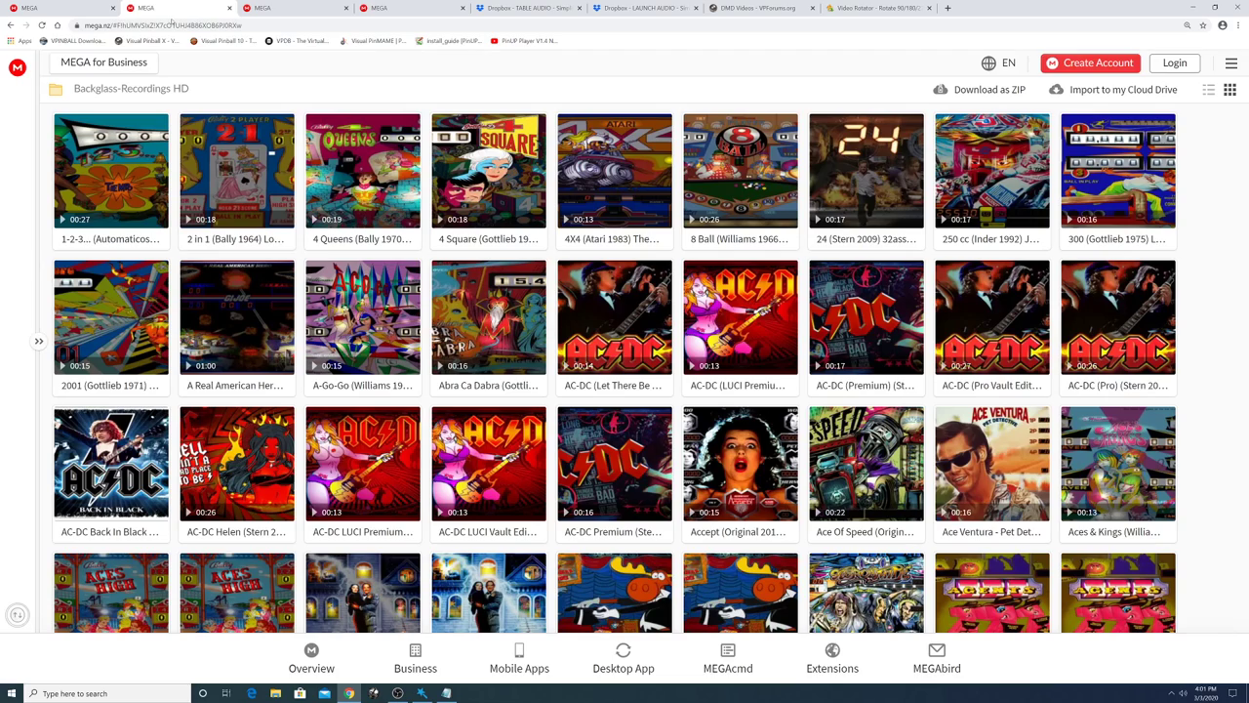
pyautogui.click(294, 10)
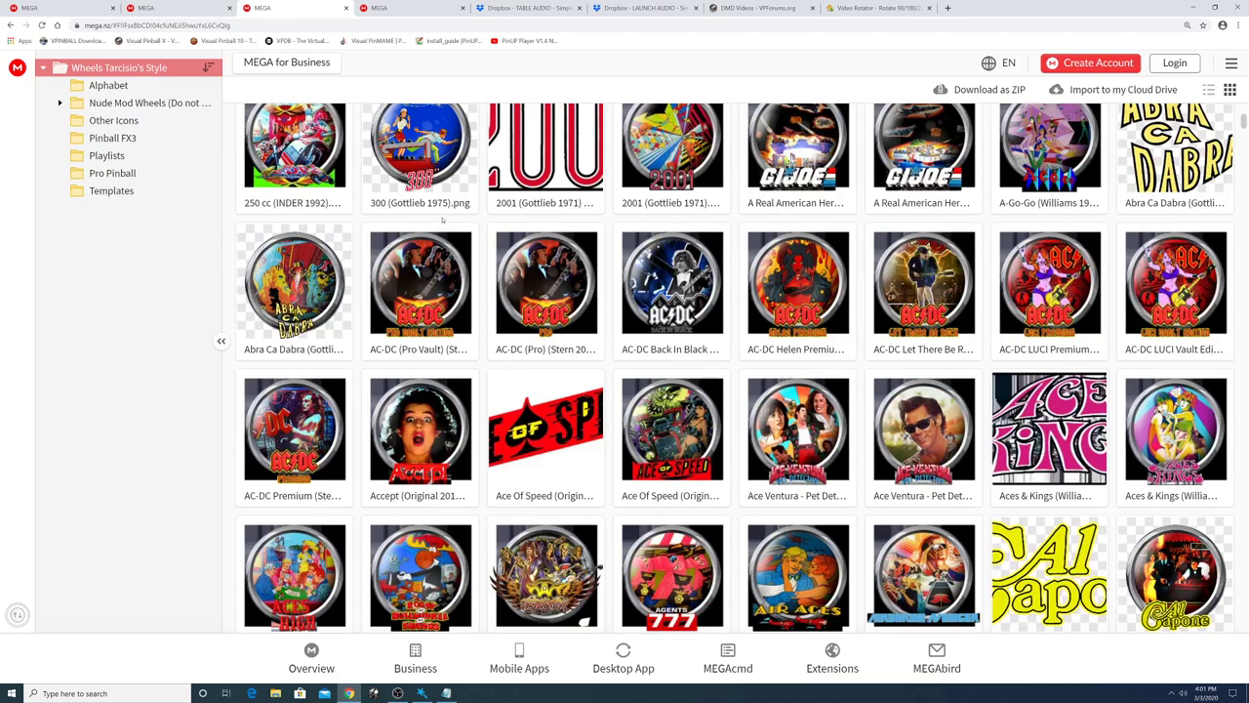
pyautogui.click(415, 8)
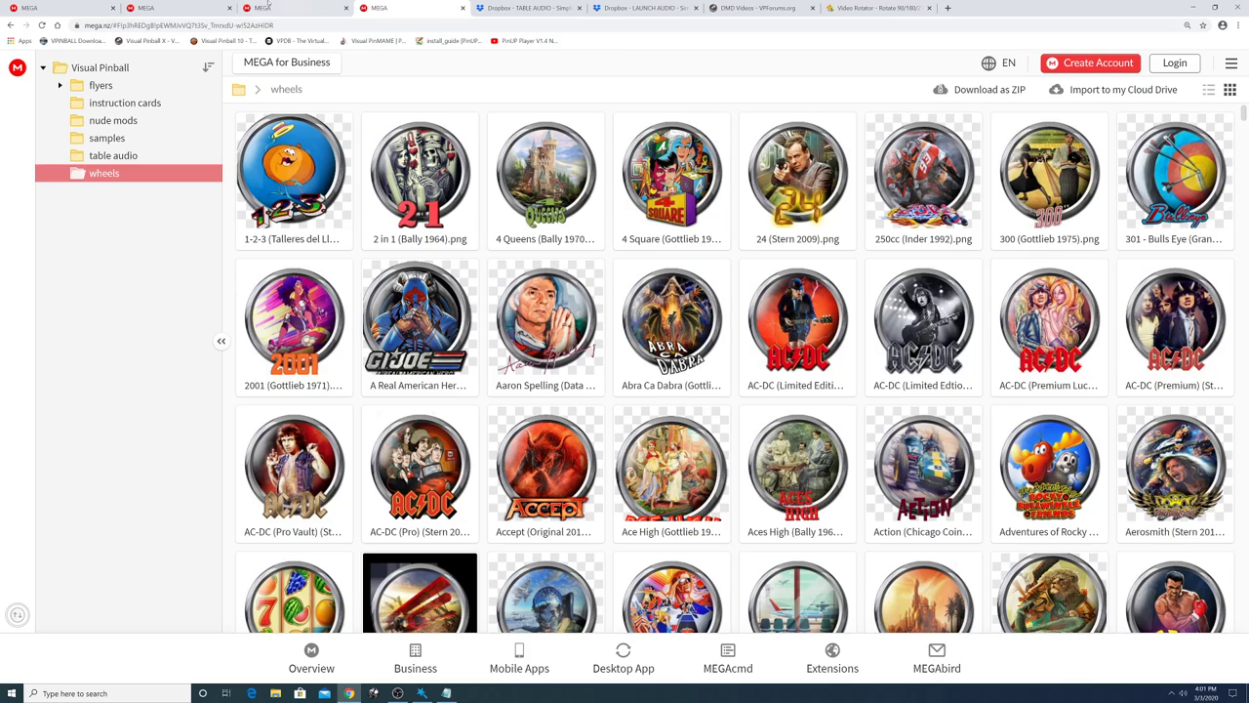
pyautogui.click(269, 8)
pyautogui.click(409, 8)
pyautogui.click(524, 7)
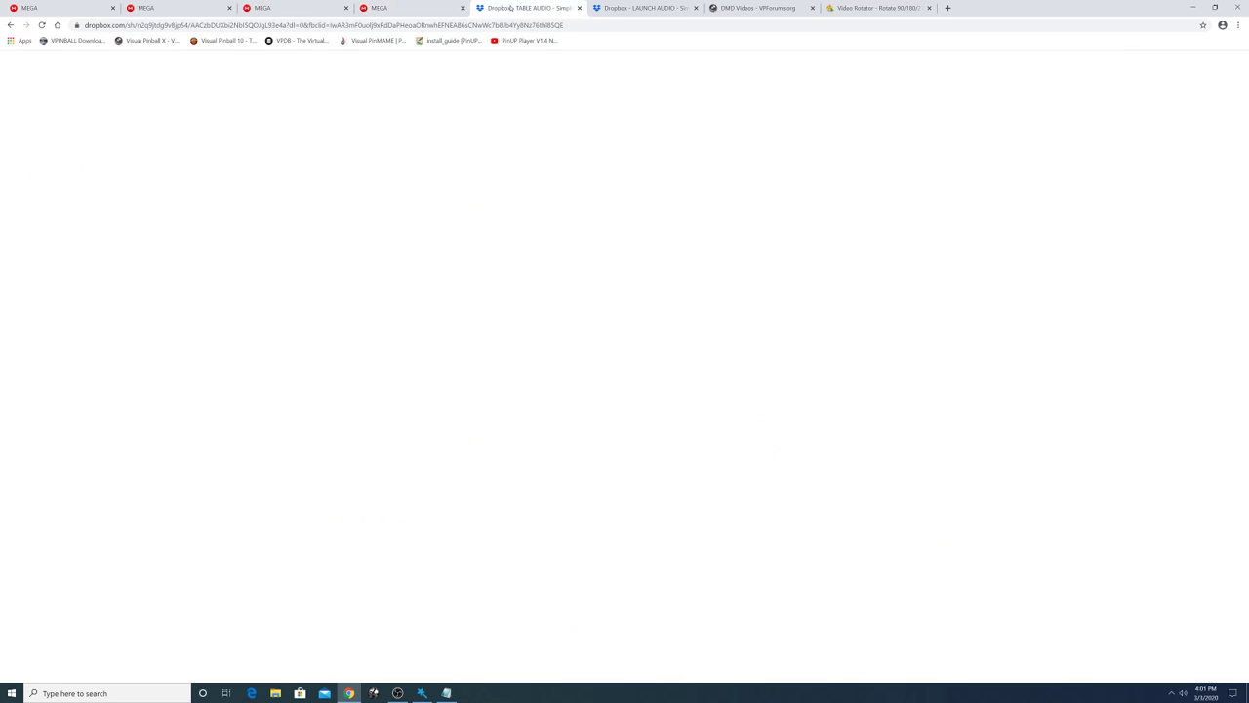
pyautogui.click(623, 8)
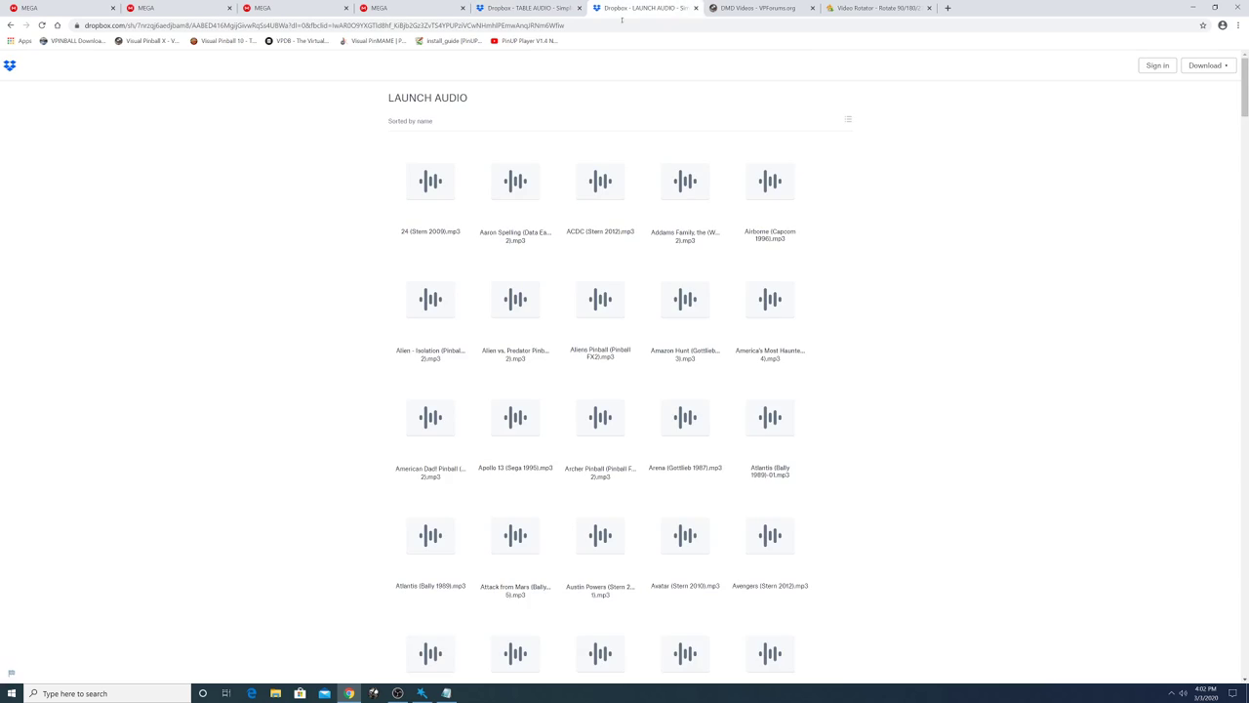
# Look through the DMD Videos download list on VPForums.
pyautogui.click(741, 9)
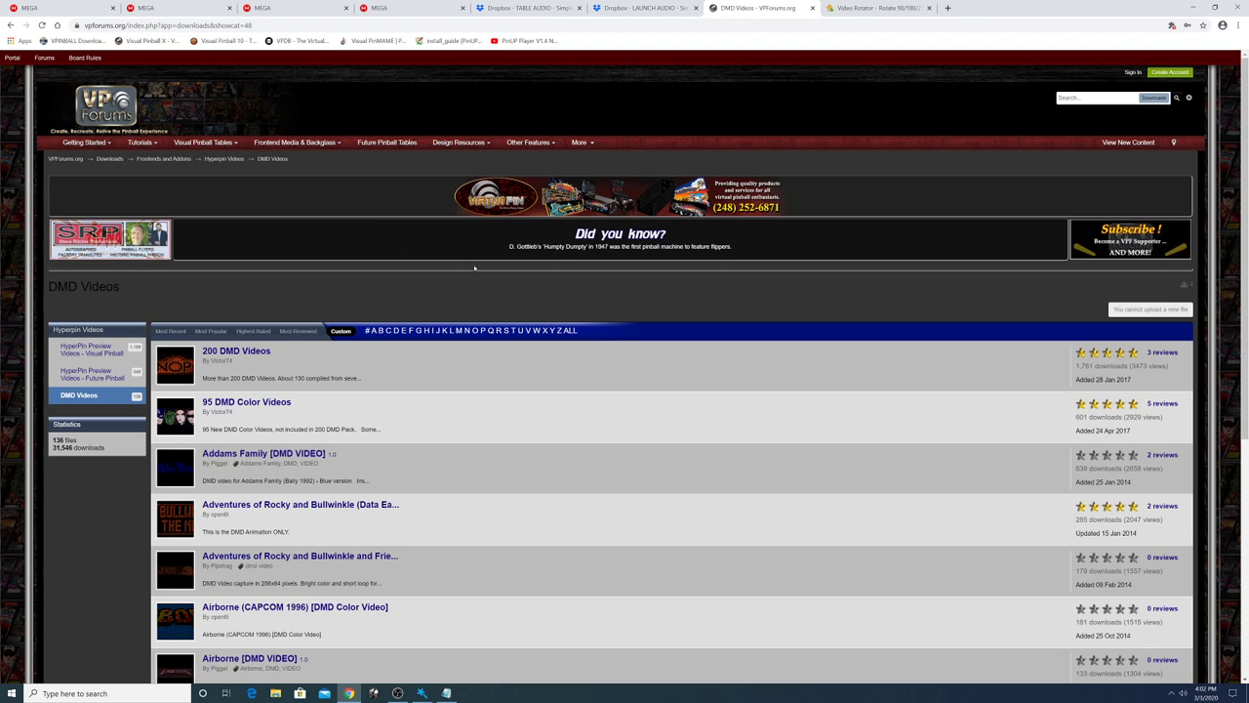
pyautogui.scroll(-2, 178, 209)
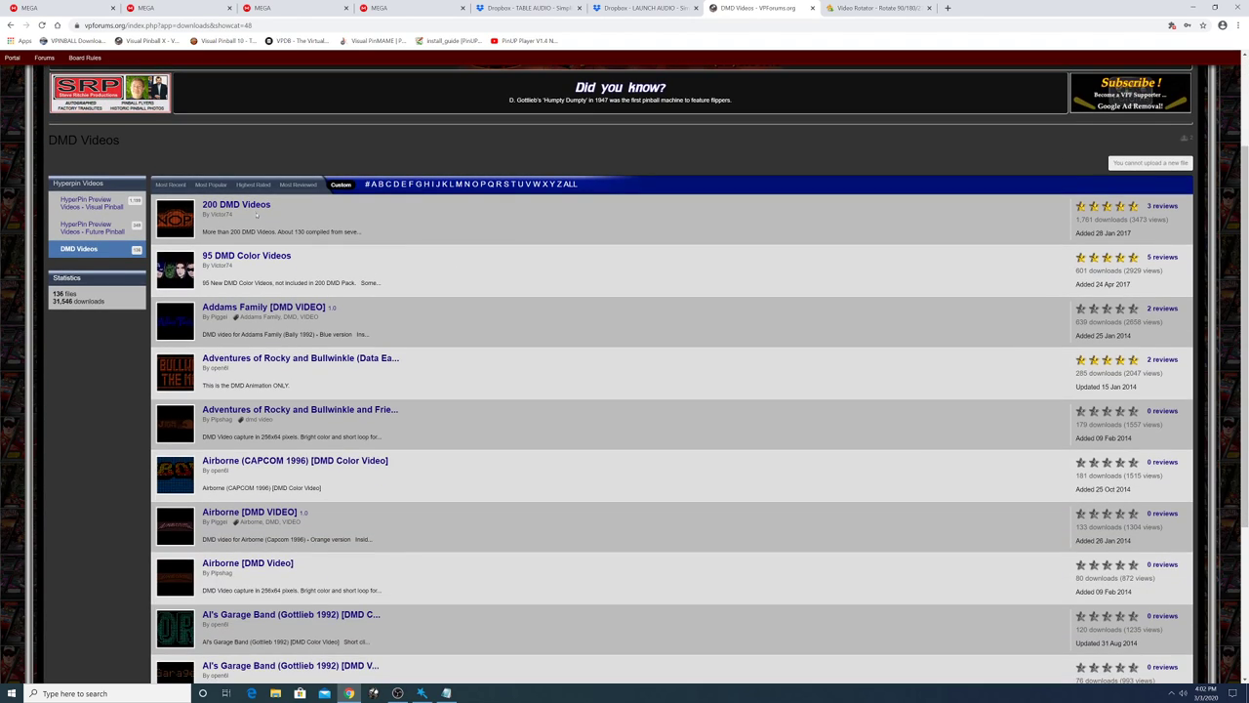
pyautogui.scroll(-2, 292, 319)
pyautogui.scroll(4, 293, 318)
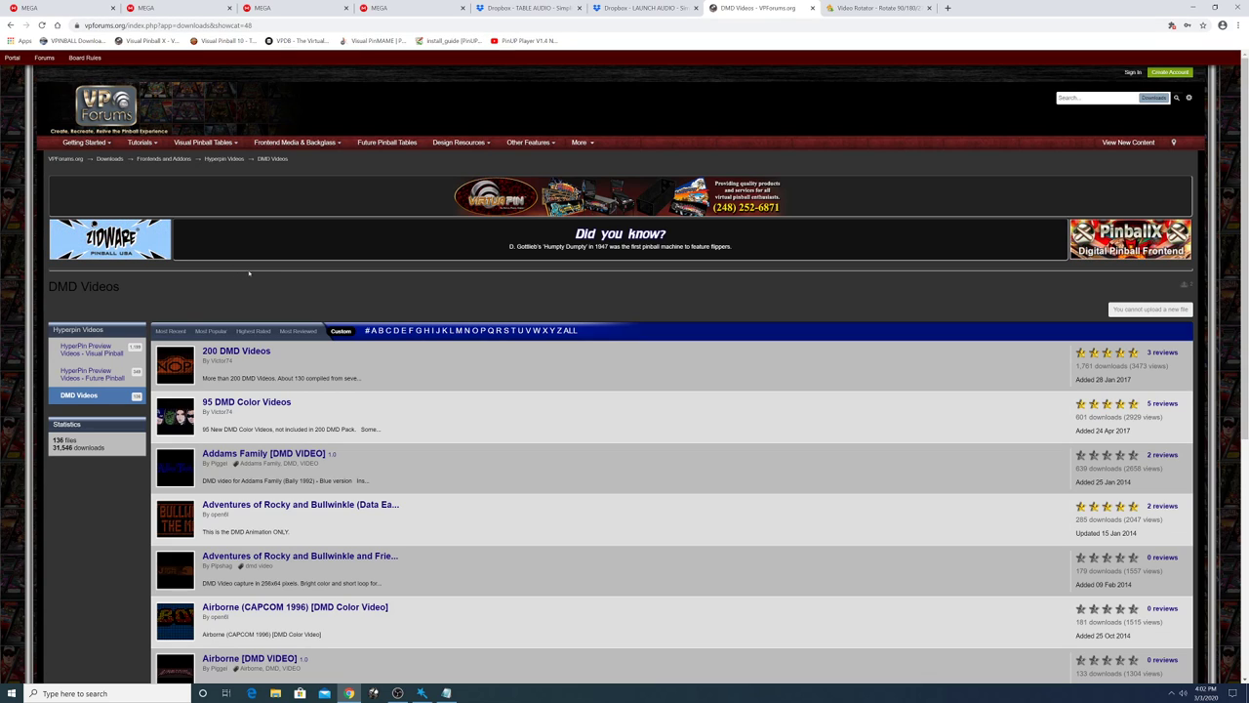
pyautogui.scroll(-1, 344, 213)
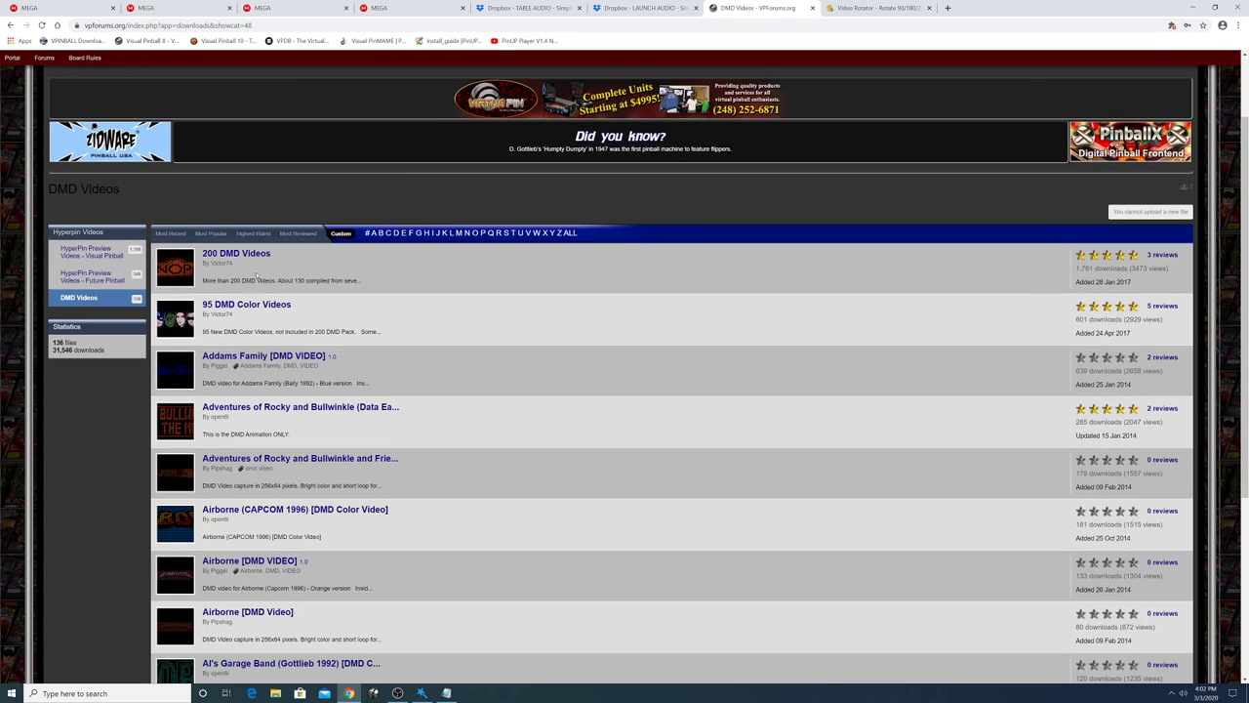
# Return to the PinballX Setup Wizard and open the Attract Mode settings.
pyautogui.click(1190, 7)
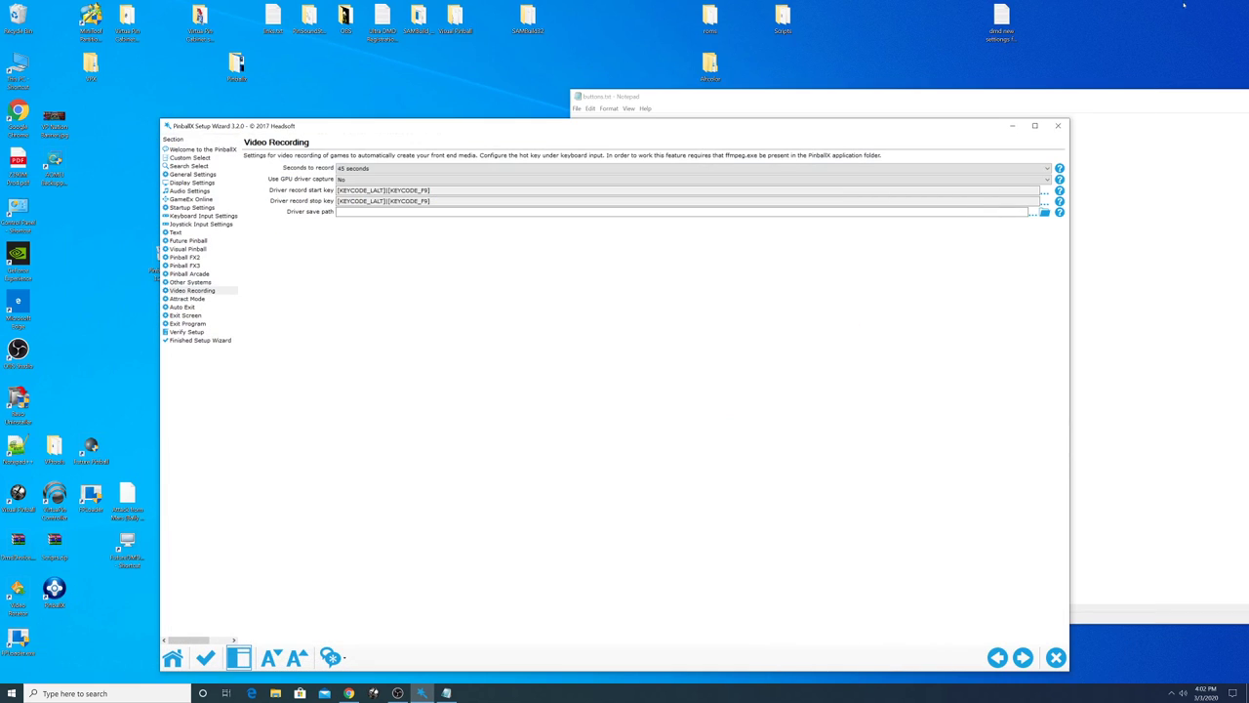
pyautogui.click(187, 298)
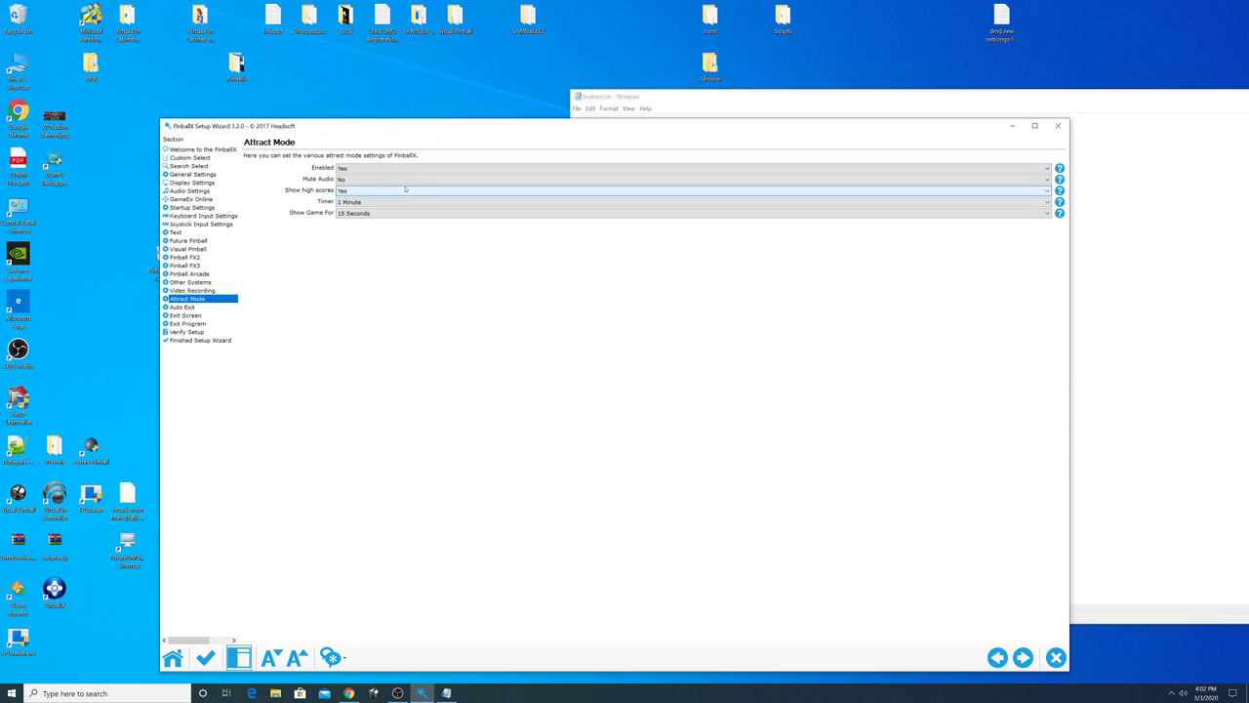
# Set the attract mode timer to 2 Minutes and leave Show Game For at 15 Seconds.
pyautogui.click(359, 203)
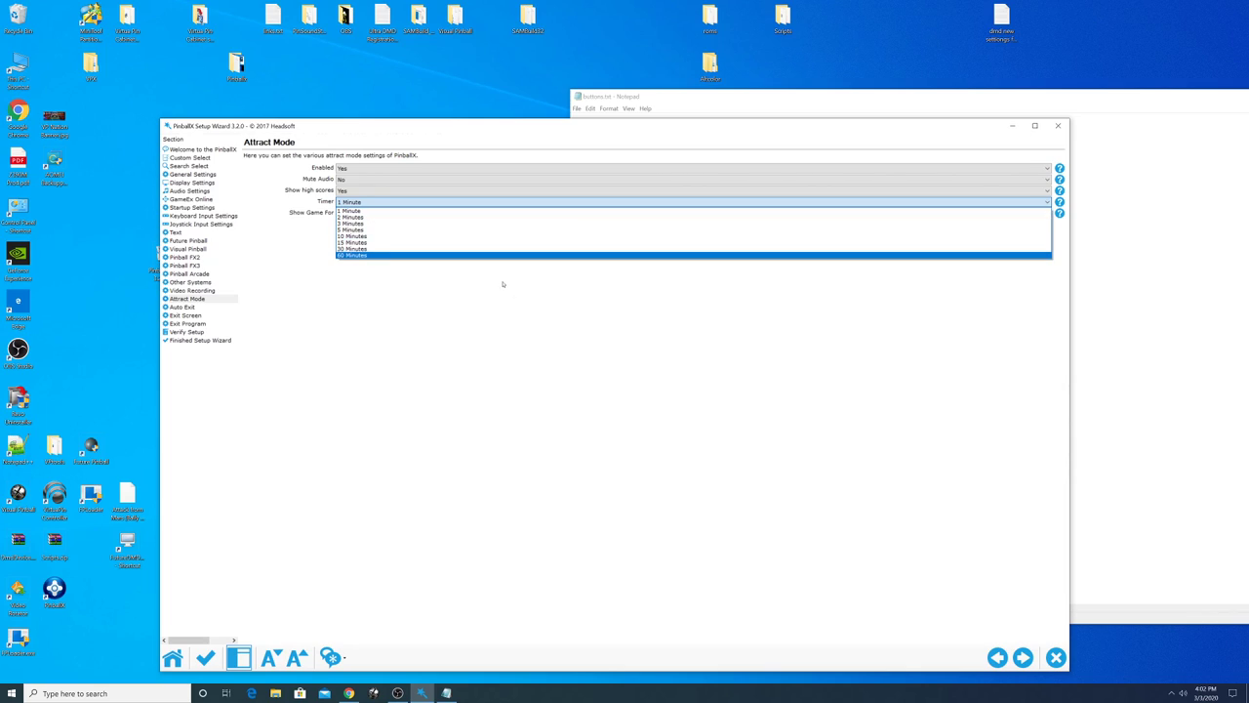
pyautogui.click(395, 225)
pyautogui.click(395, 202)
pyautogui.click(394, 226)
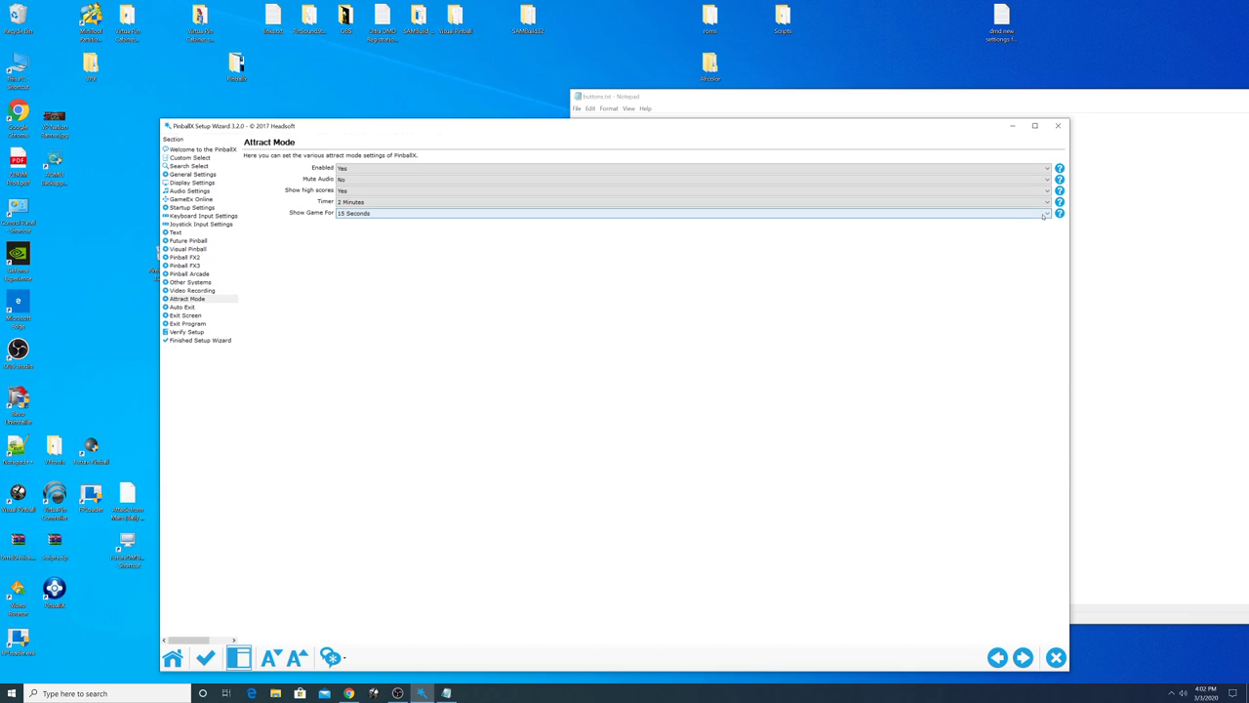
pyautogui.click(529, 212)
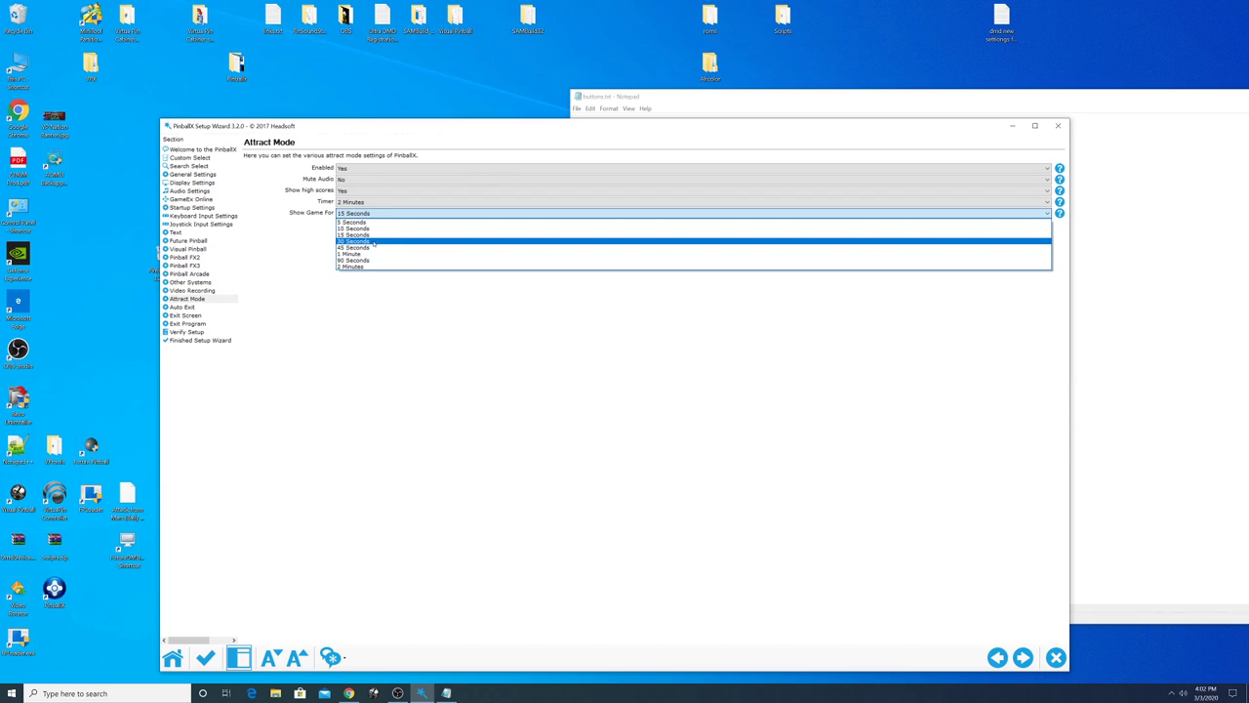
pyautogui.click(385, 334)
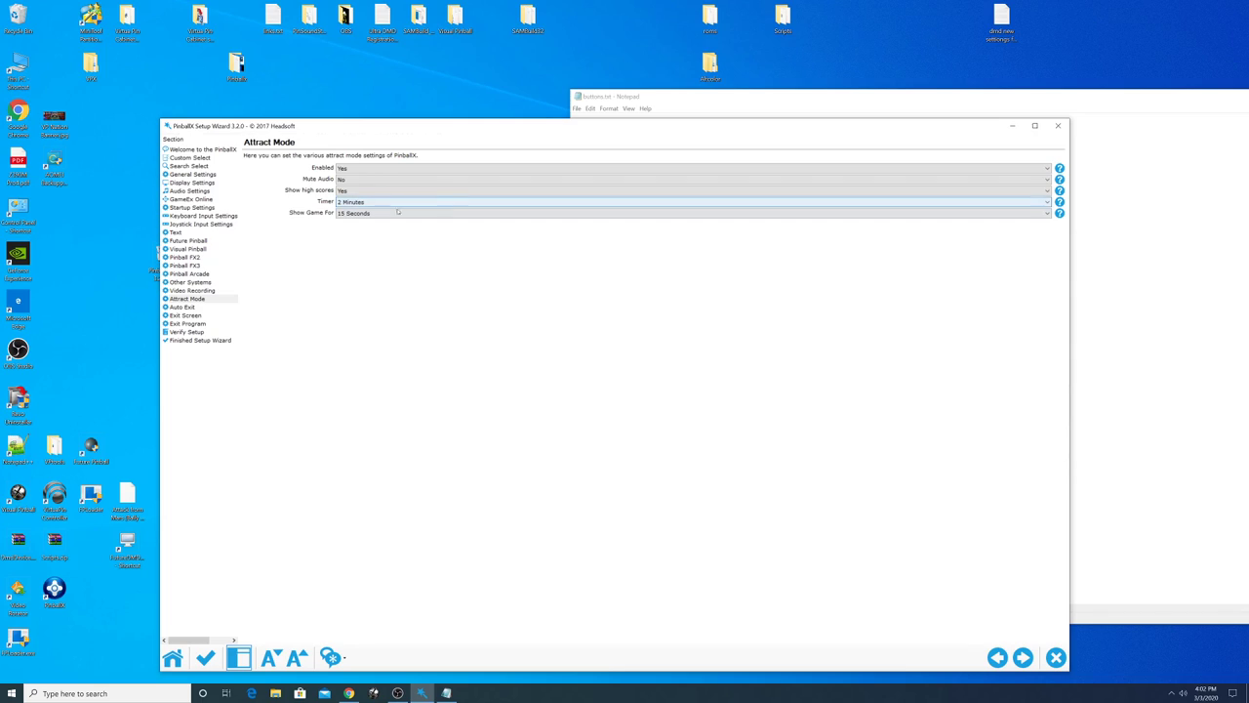
# Review the Auto Exit, Exit Screen and Exit Program settings in the setup wizard.
pyautogui.click(174, 309)
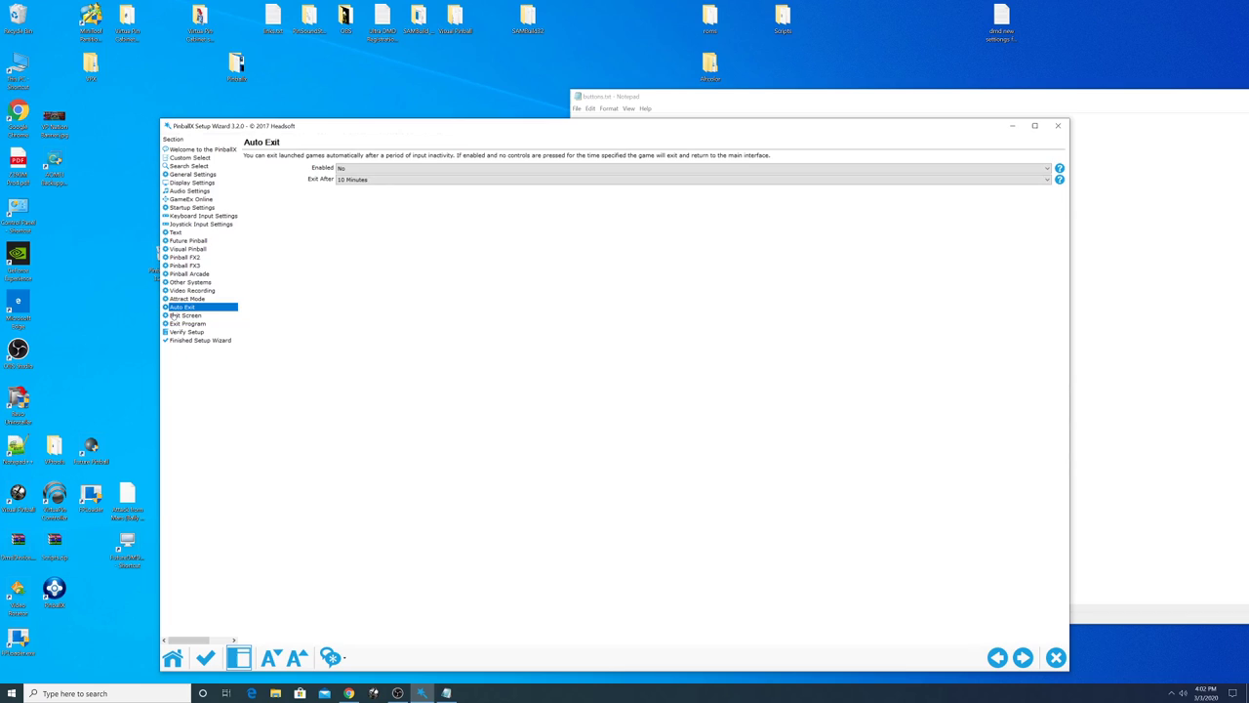
pyautogui.click(174, 315)
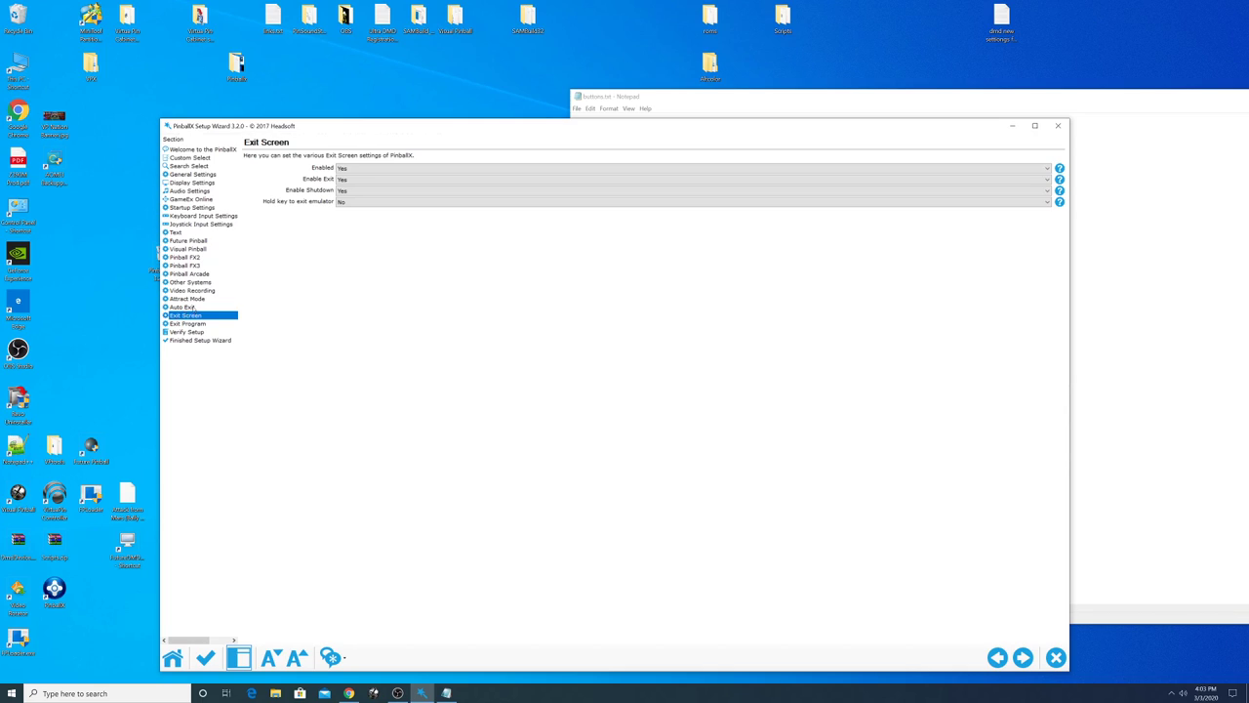
pyautogui.click(193, 308)
pyautogui.click(194, 316)
pyautogui.click(191, 324)
# Run the setup verification of the file paths, look over its report and exit the setup wizard.
pyautogui.click(195, 332)
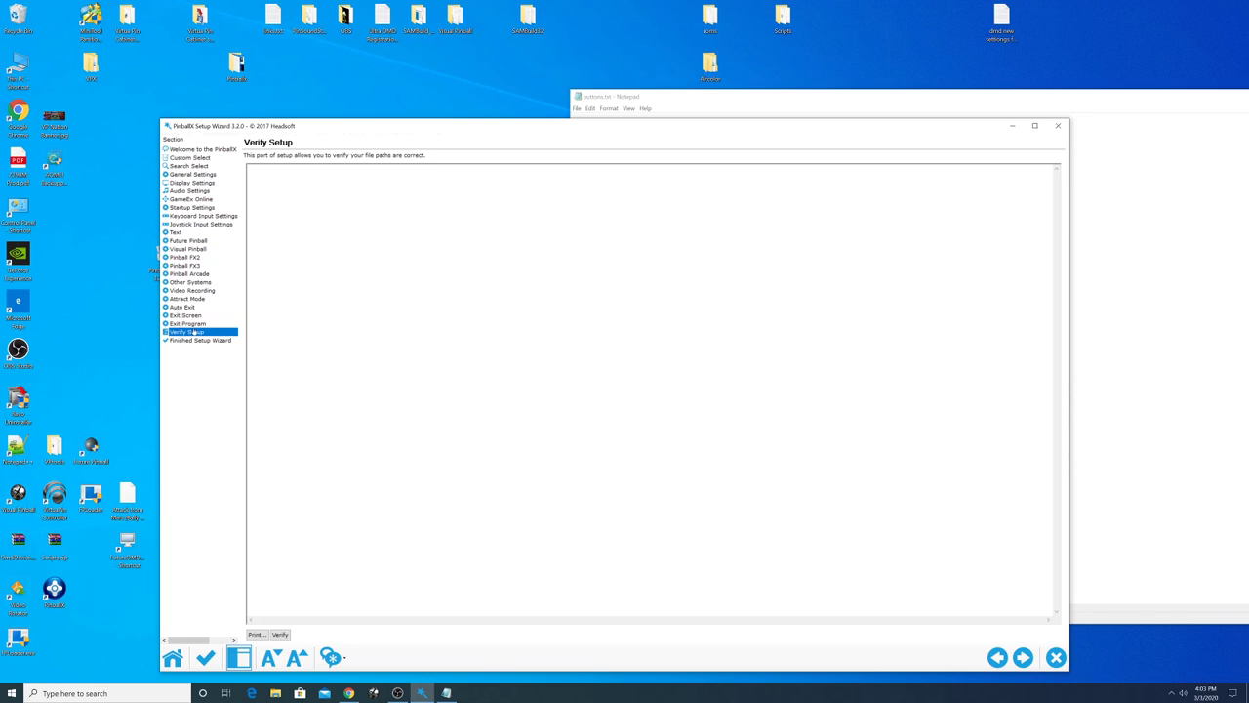
pyautogui.click(280, 635)
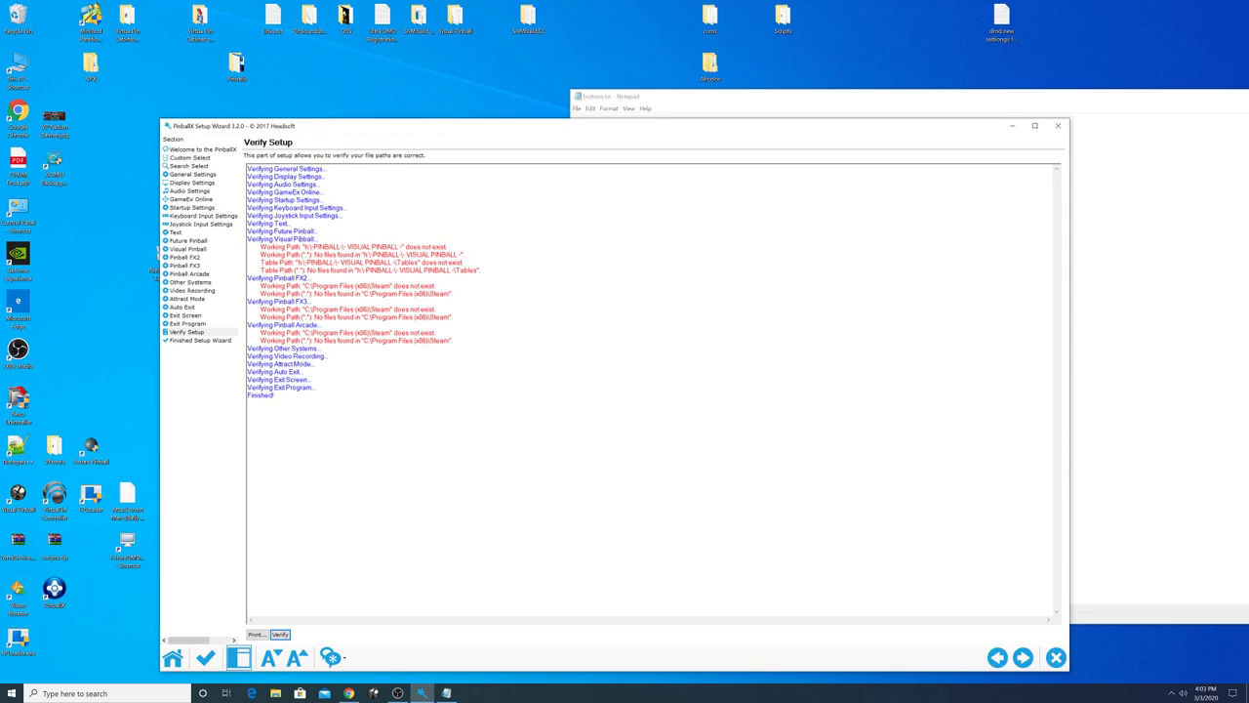
pyautogui.moveTo(316, 231); pyautogui.dragTo(236, 230)
pyautogui.moveTo(429, 138); pyautogui.dragTo(377, 66)
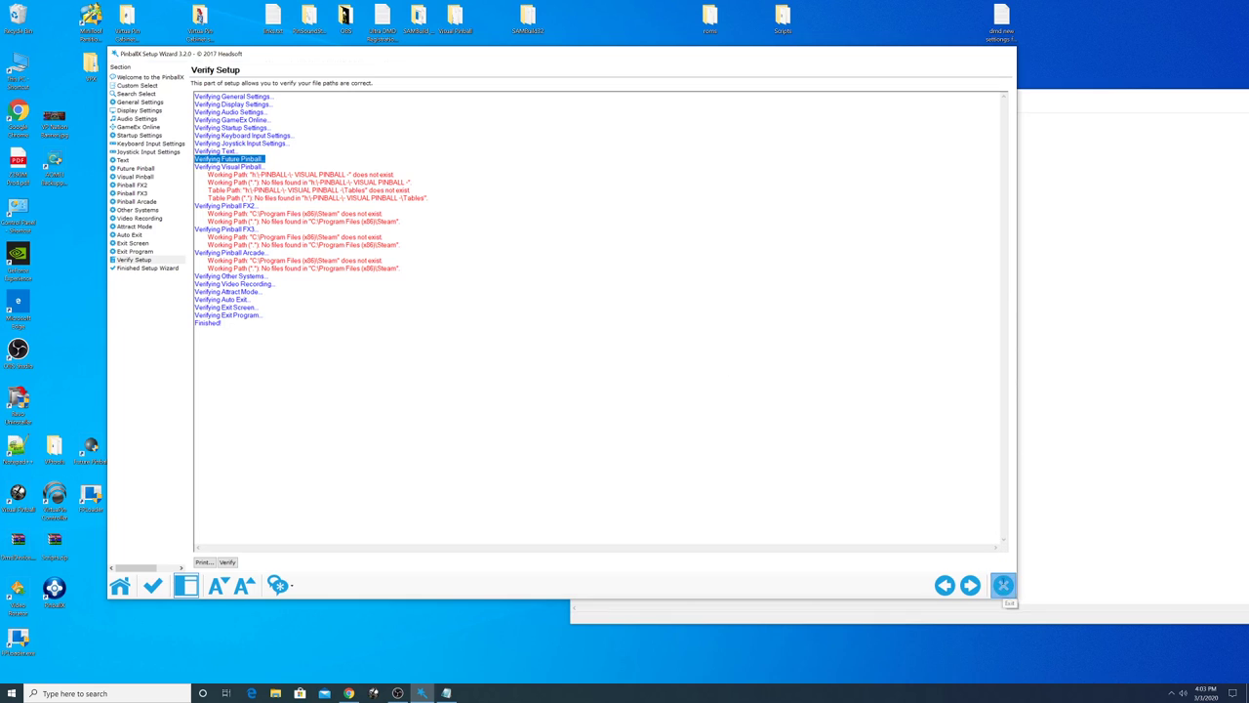
pyautogui.click(1004, 585)
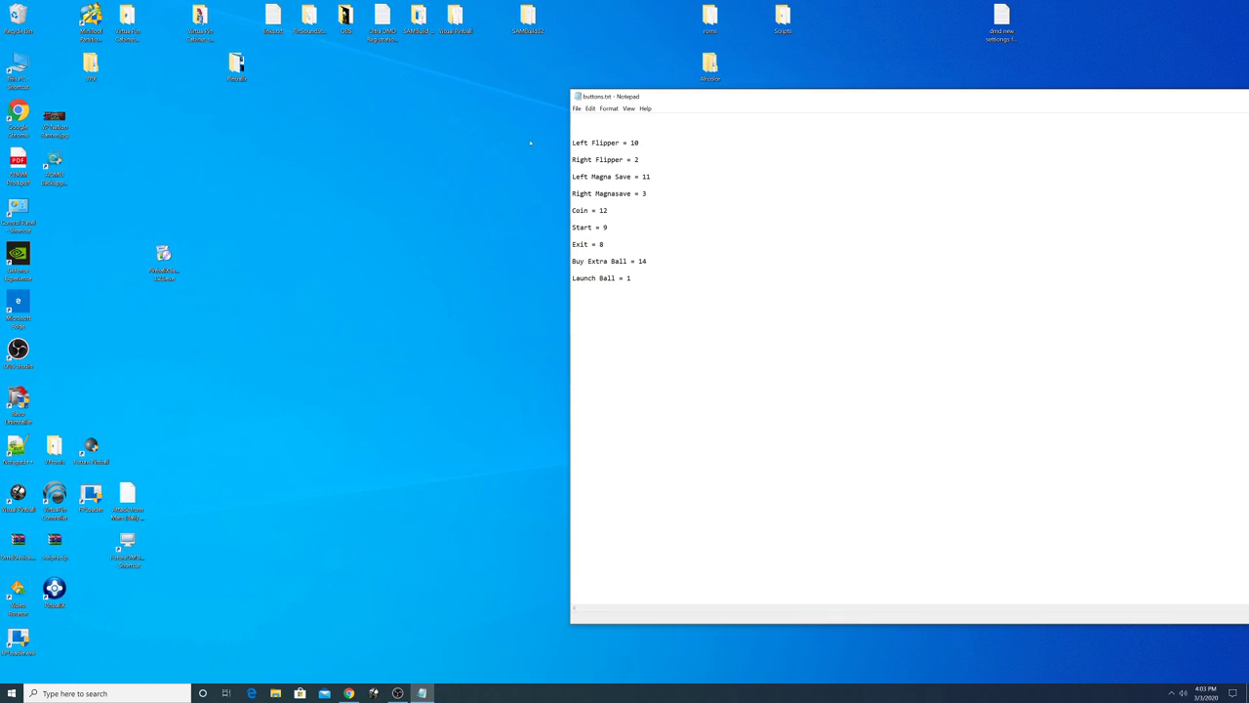
# Close the buttons.txt Notepad window that extends past the screen edge.
pyautogui.moveTo(1019, 107); pyautogui.dragTo(506, 105)
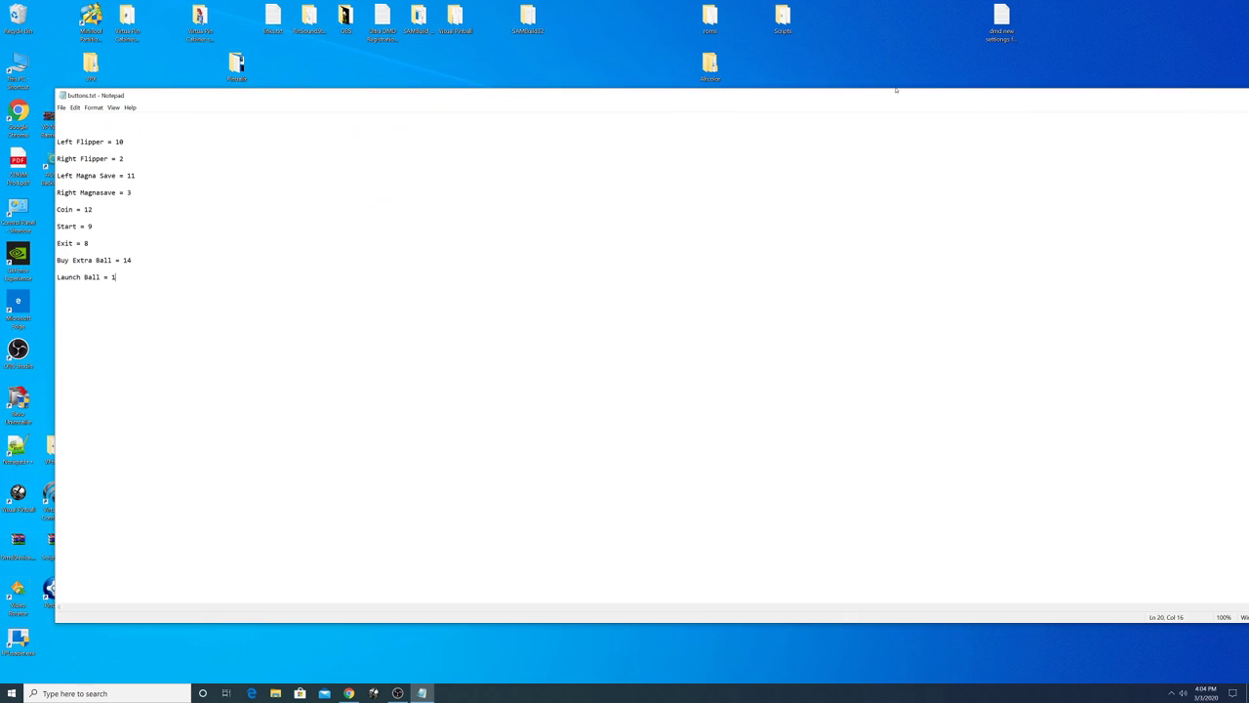
pyautogui.moveTo(563, 99); pyautogui.dragTo(508, 97)
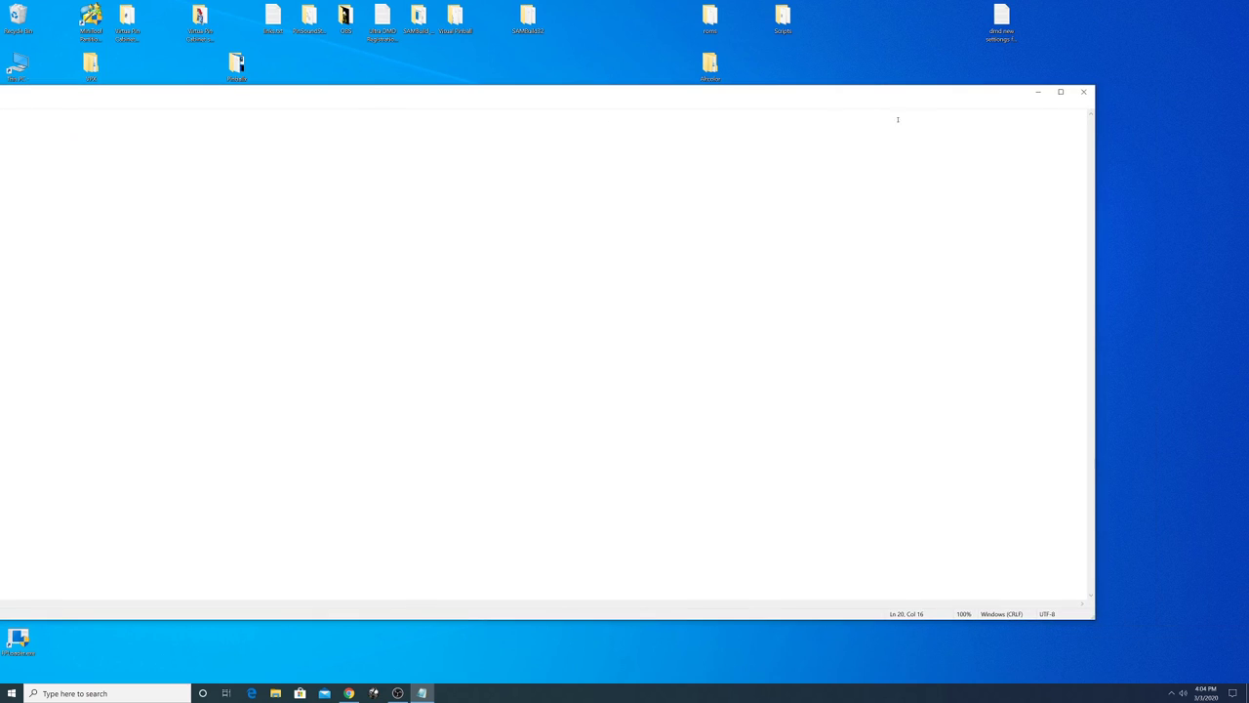
pyautogui.click(1082, 92)
# Set the Windows display scaling of display 1 to 100% and close Settings.
pyautogui.rightClick(459, 207)
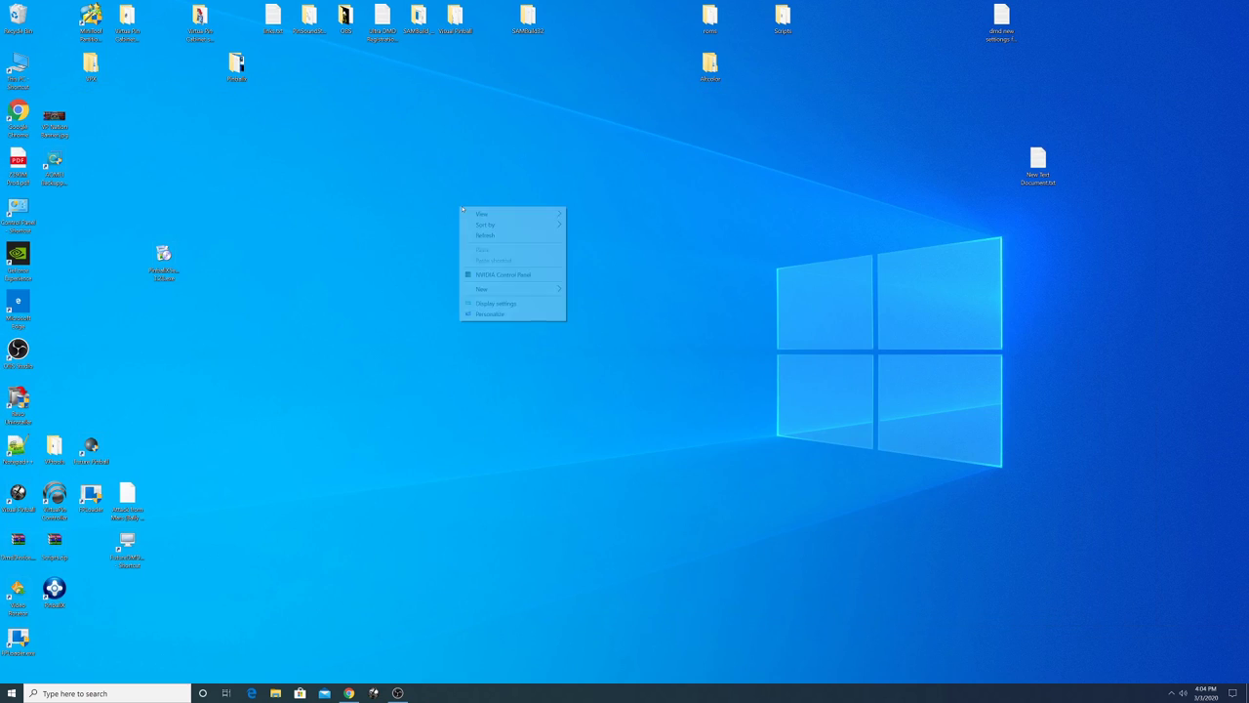
pyautogui.click(496, 304)
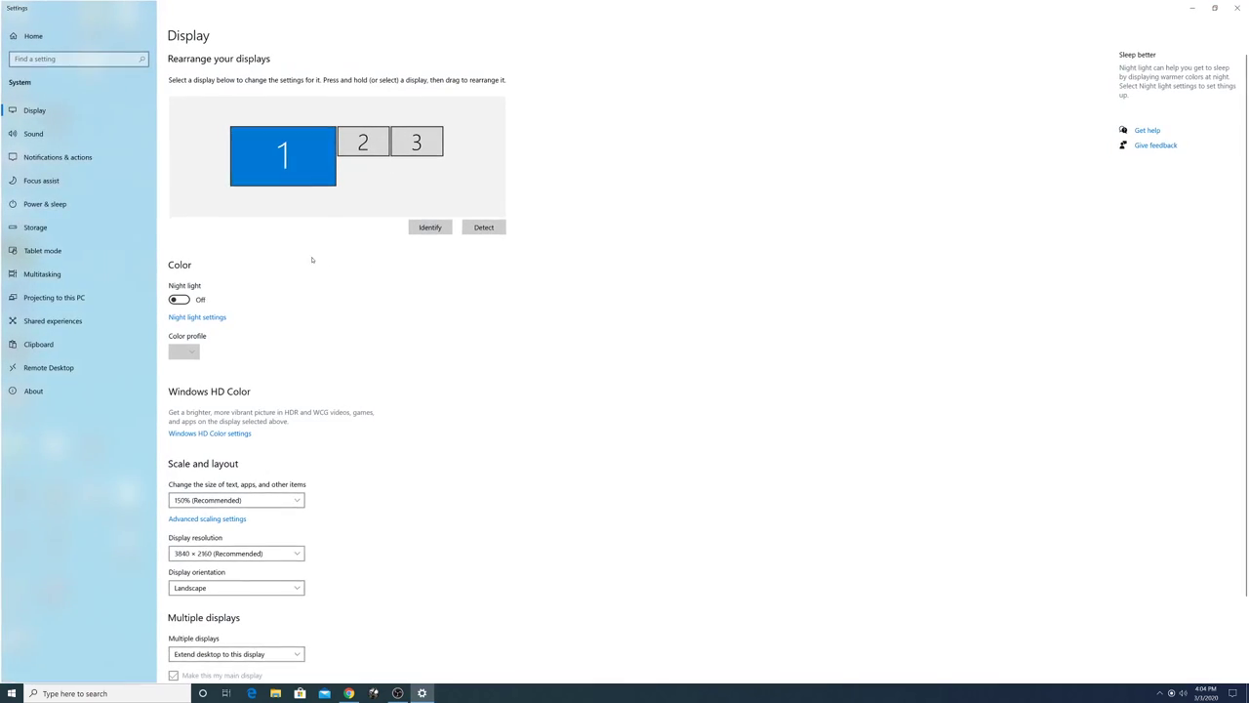
pyautogui.click(241, 504)
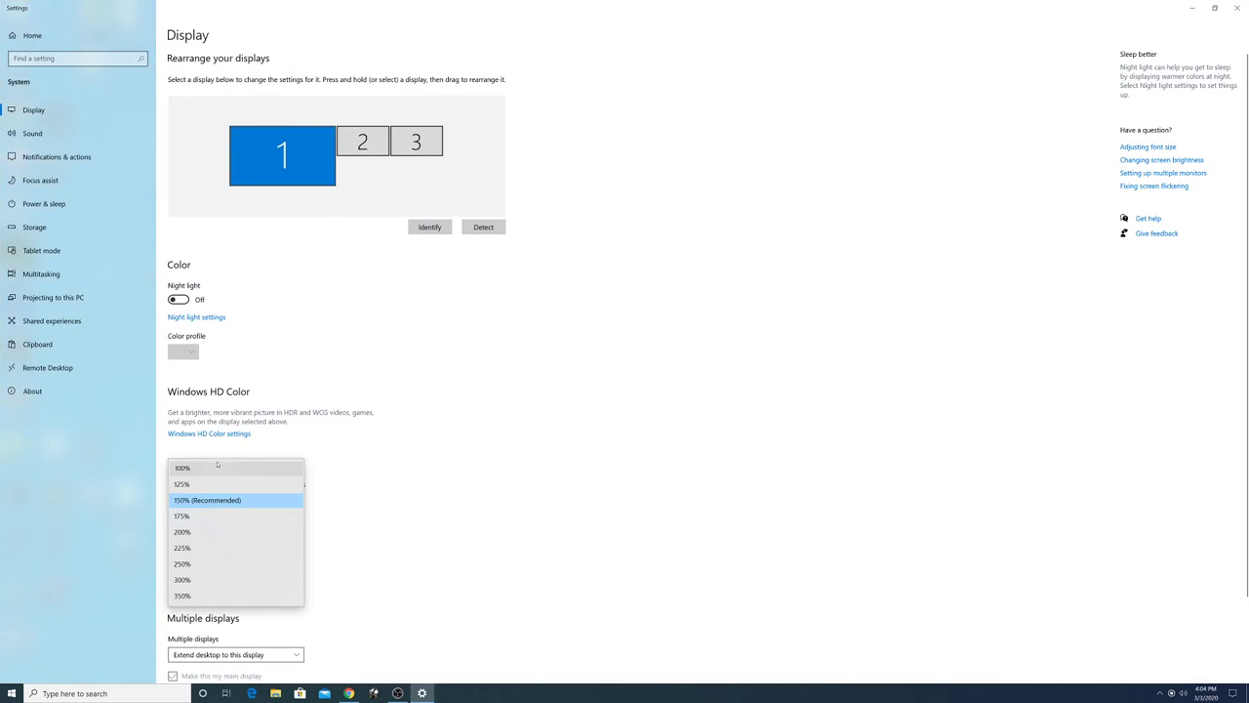
pyautogui.press('Return')
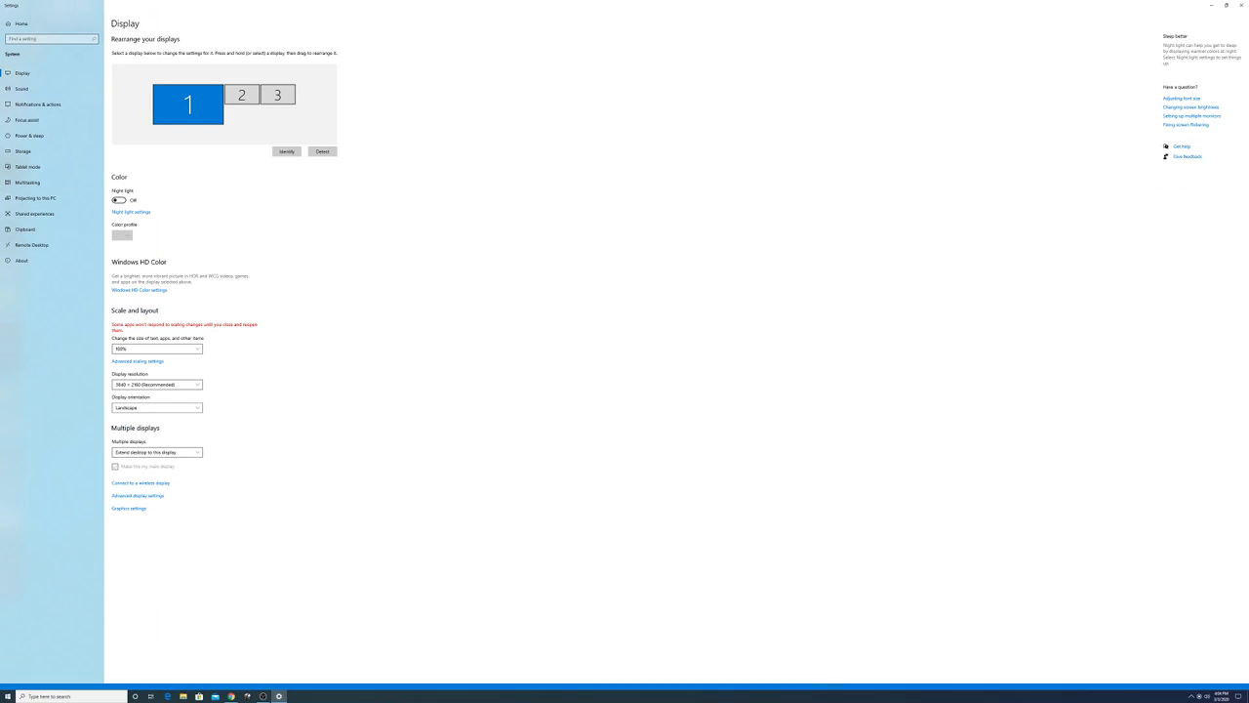
pyautogui.click(1241, 5)
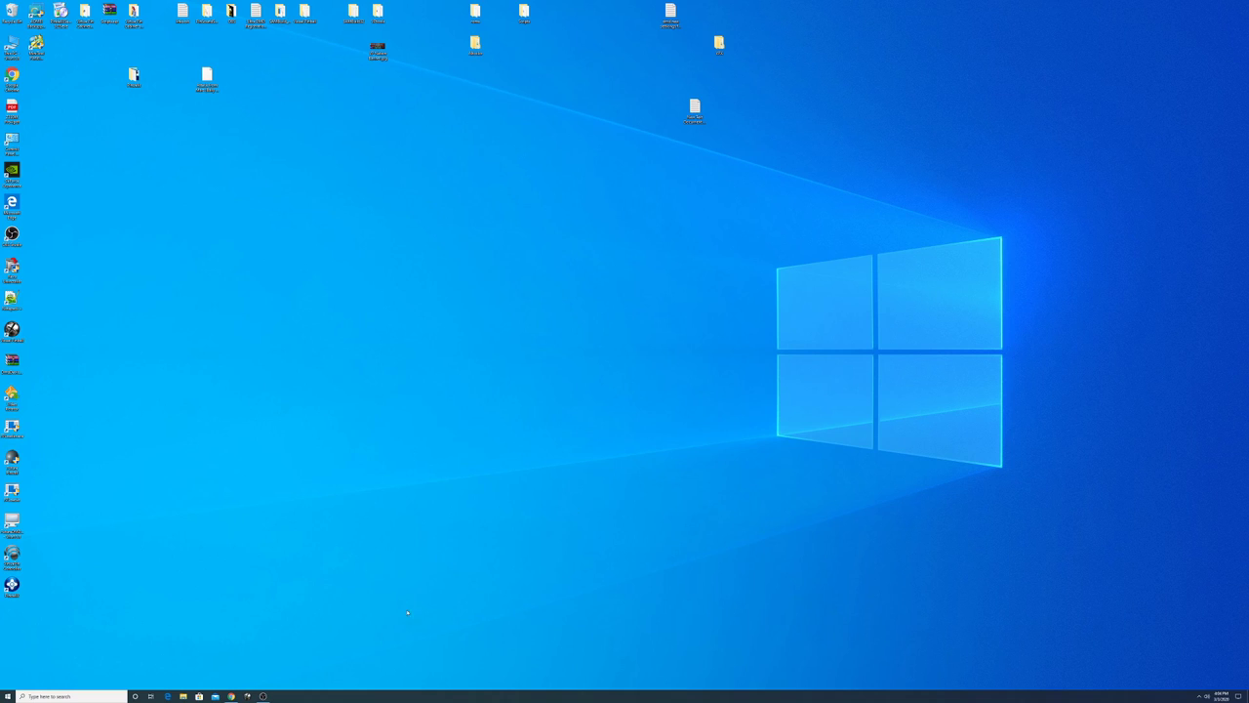
# Switch to OBS, select the Tutorial scene and launch PinballX from the desktop.
pyautogui.click(262, 696)
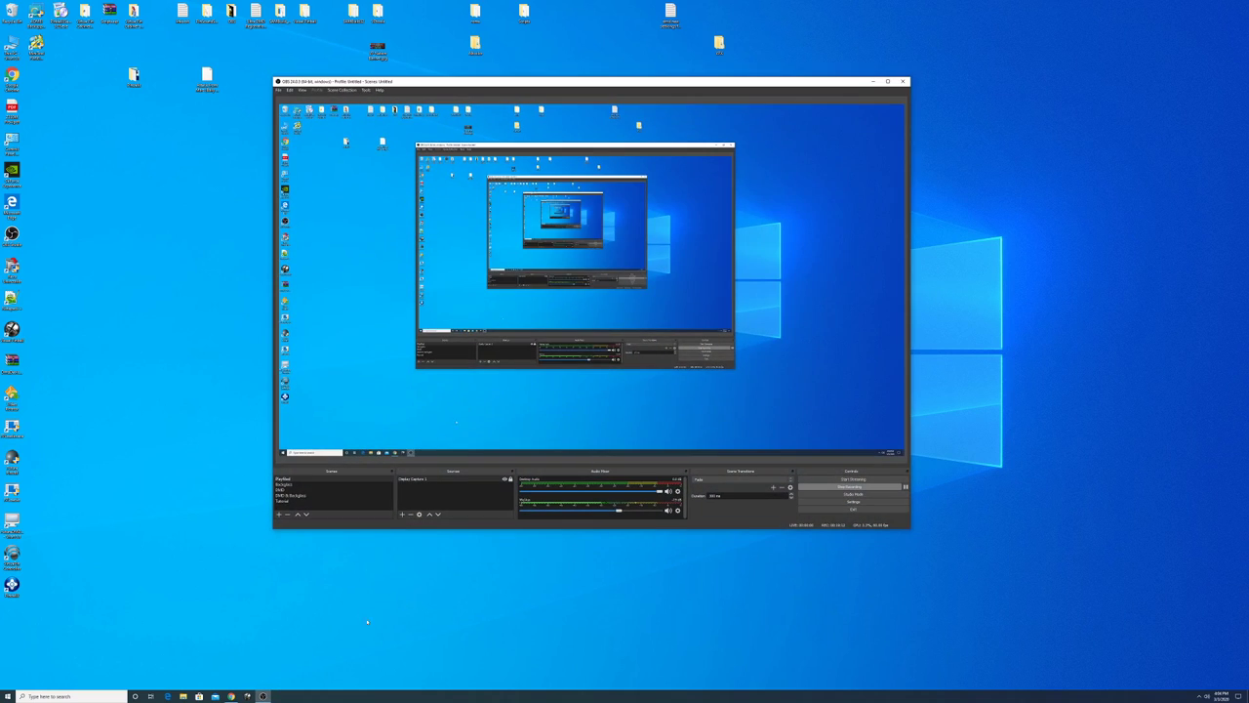
pyautogui.click(291, 497)
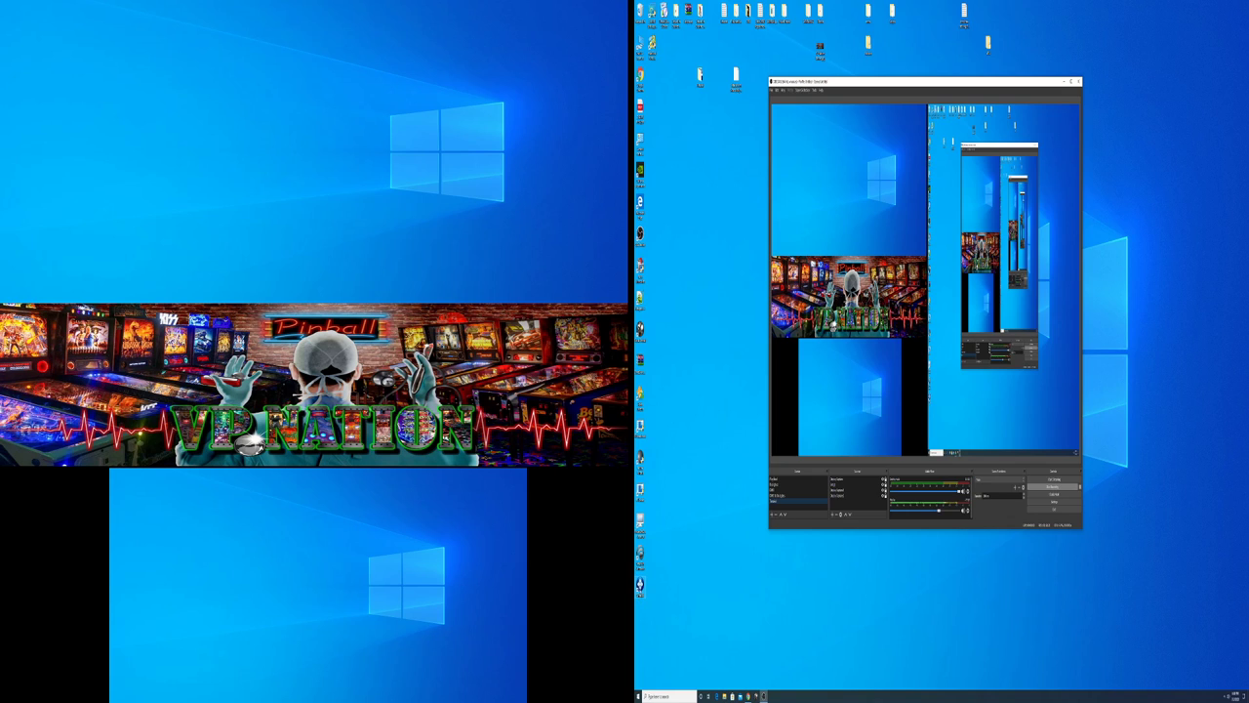
pyautogui.doubleClick(640, 585)
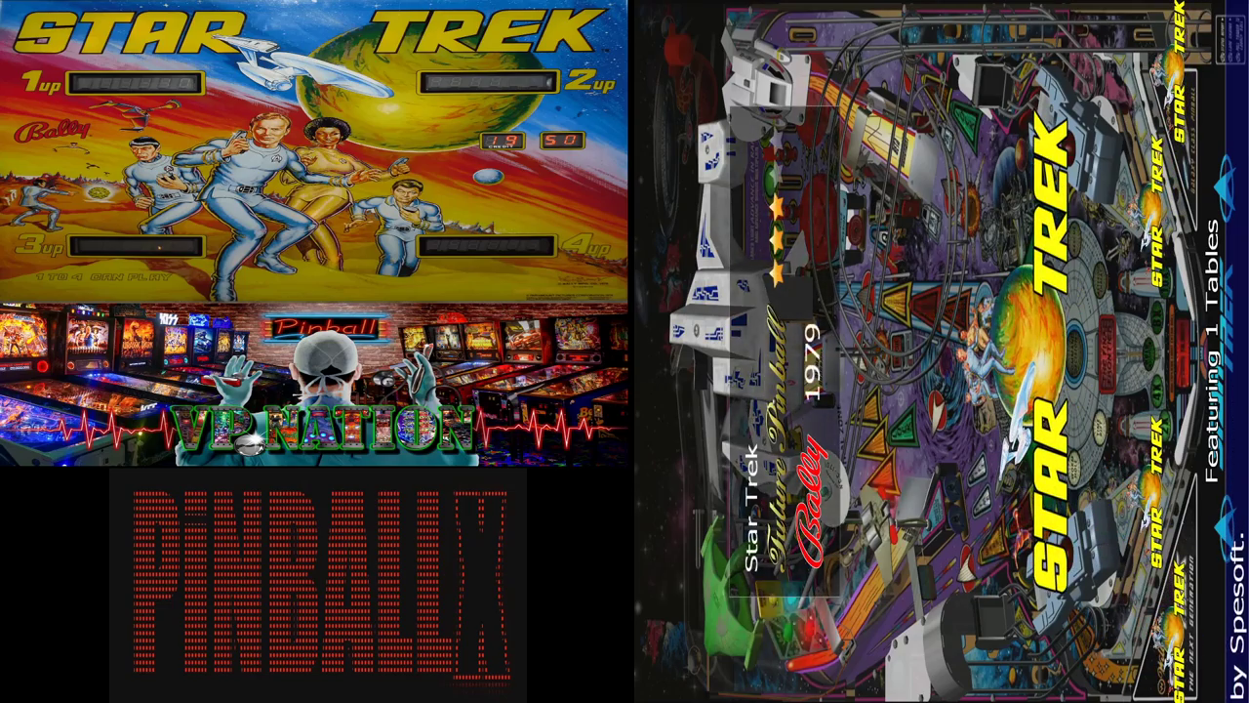
# Exit PinballX and minimize the OBS window.
pyautogui.press('Escape')
pyautogui.press('Return')
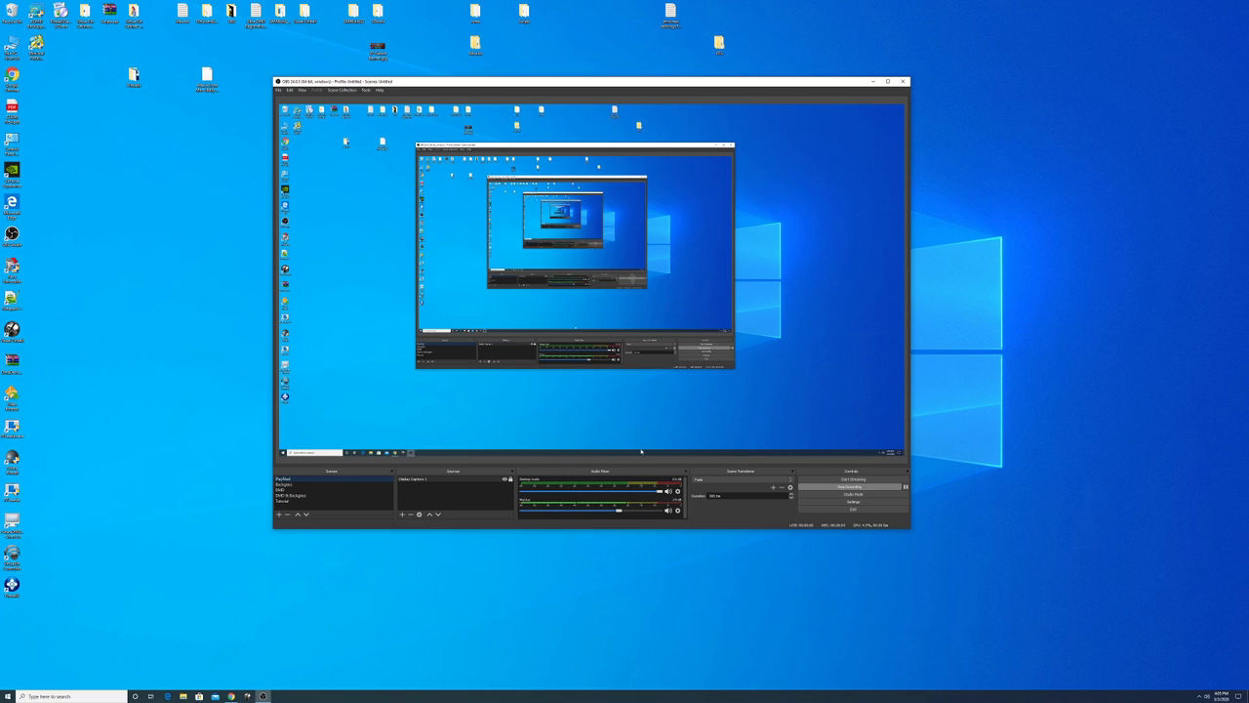
pyautogui.click(873, 81)
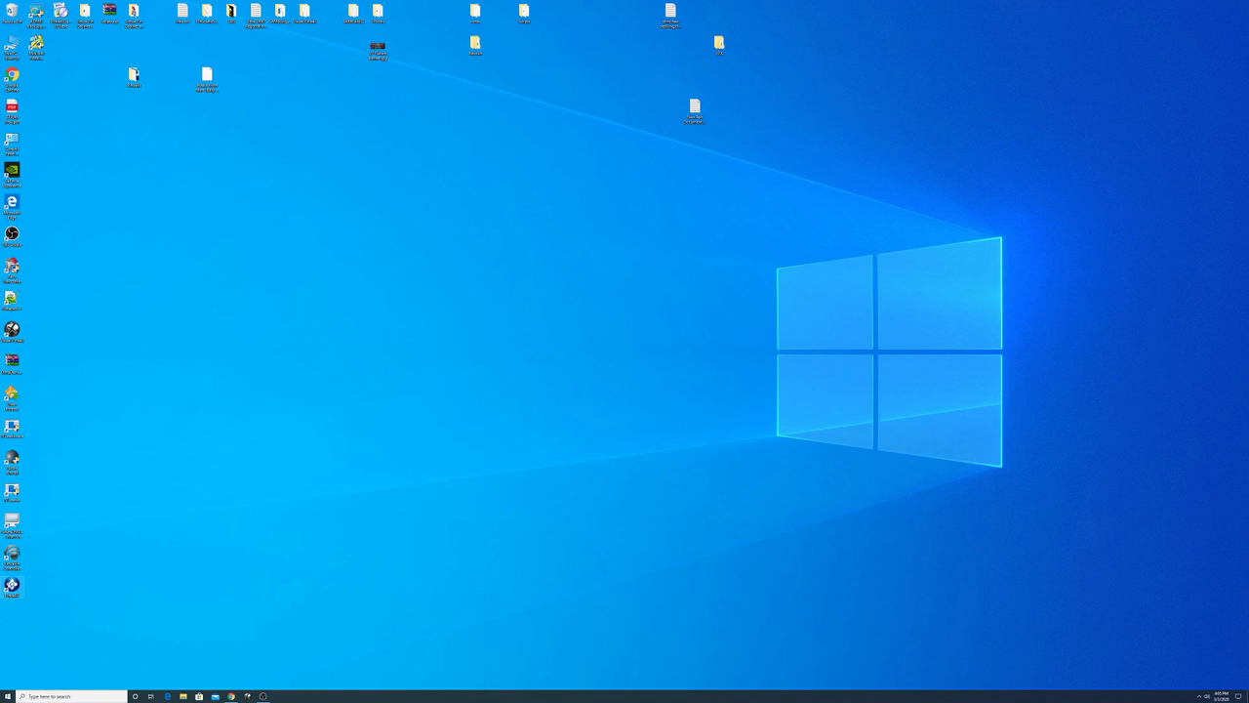
# Open the PinballX installation folder from its desktop shortcut and create a desktop shortcut for Settings.exe.
pyautogui.rightClick(11, 584)
pyautogui.click(76, 444)
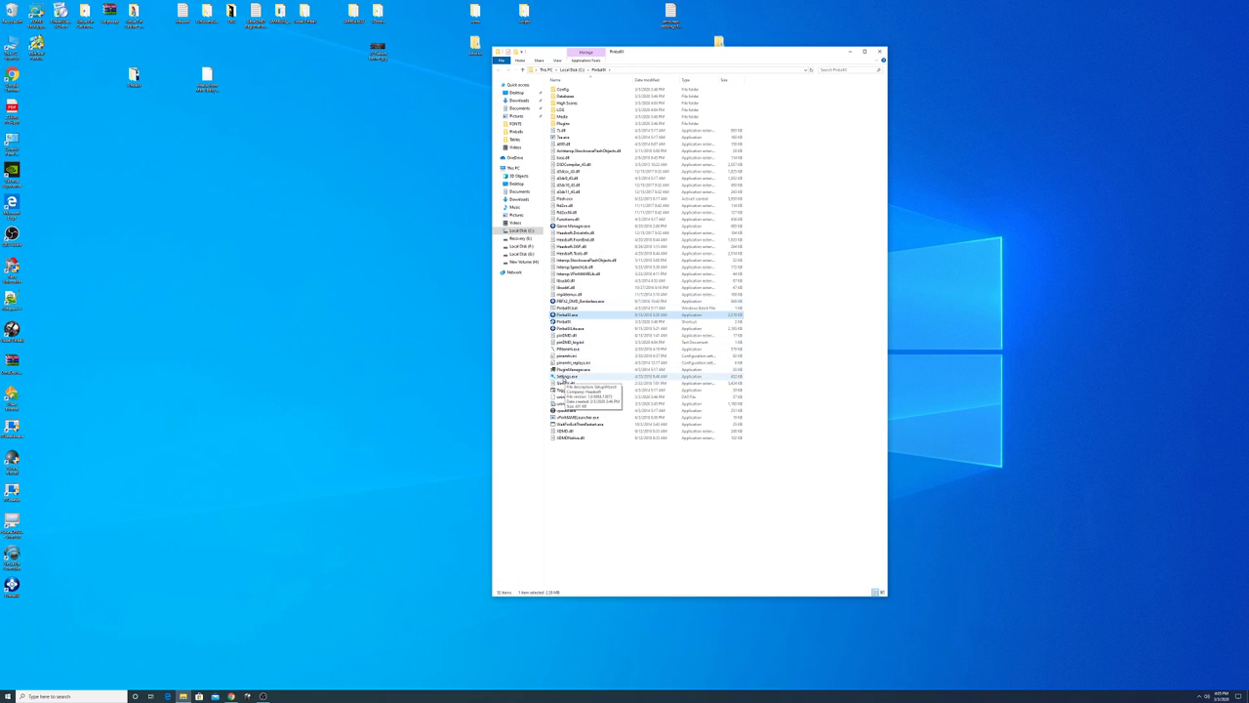
pyautogui.rightClick(564, 376)
pyautogui.moveTo(615, 477)
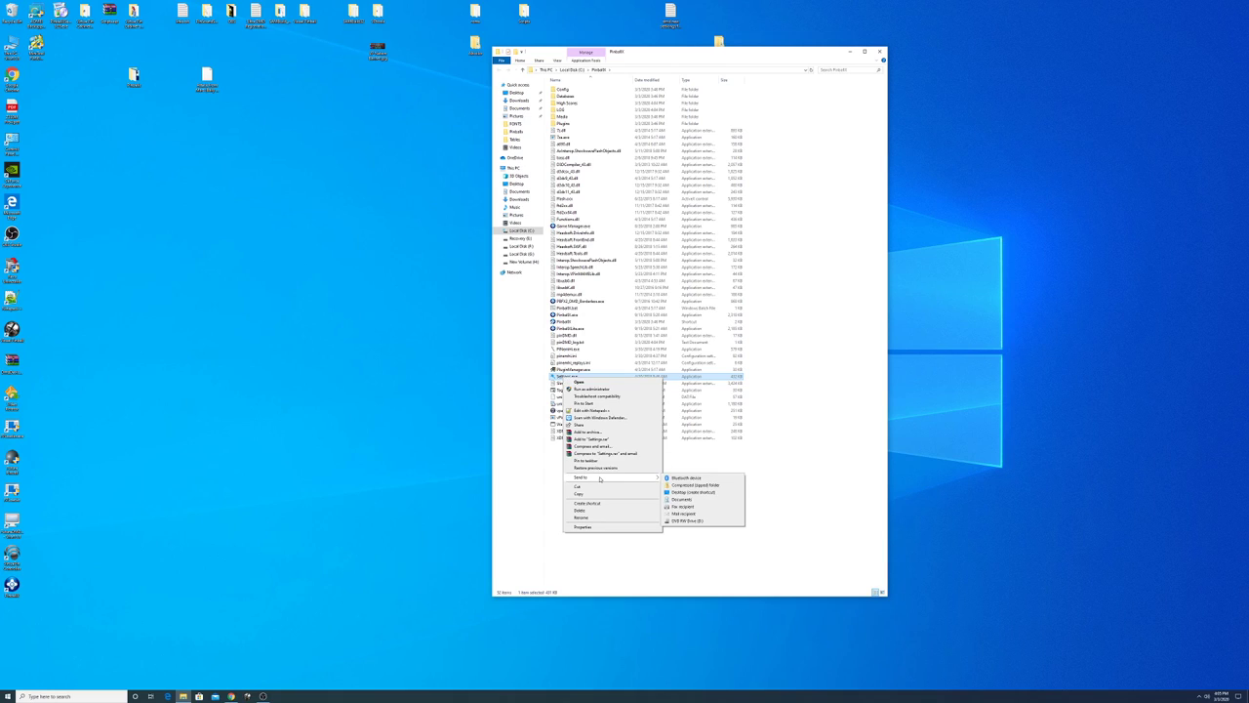
pyautogui.click(684, 492)
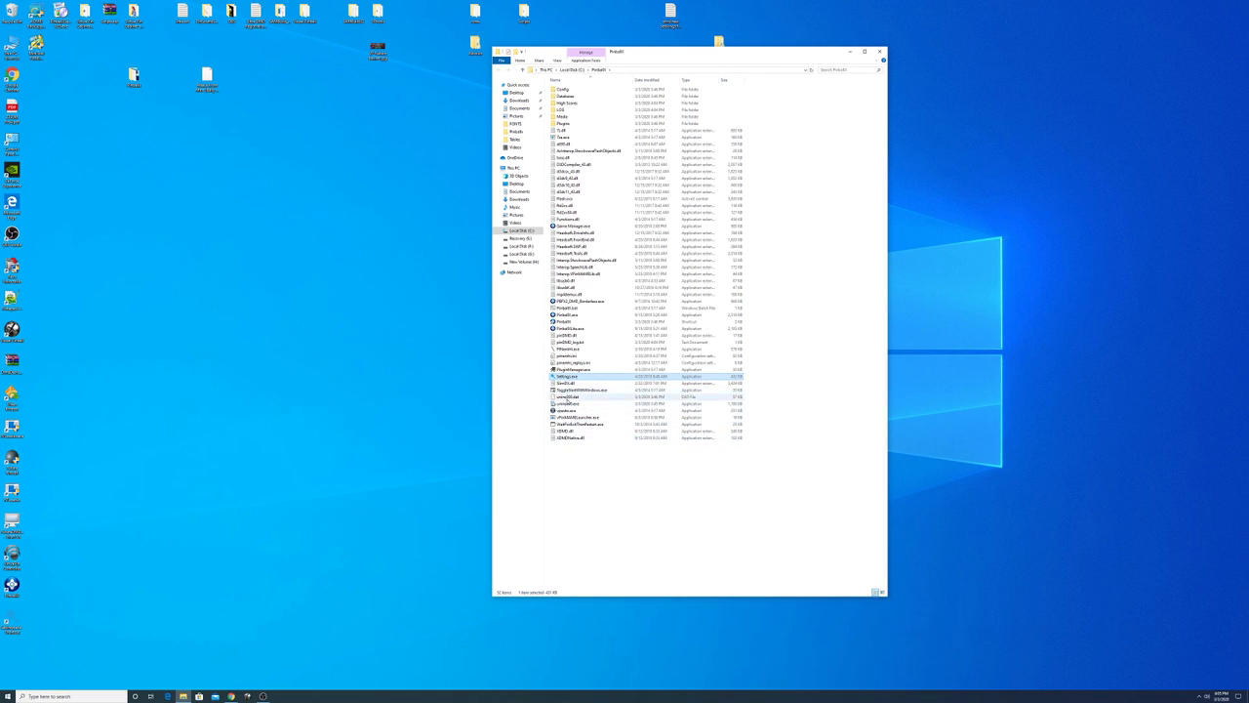
# Open PluginManager.exe to view the plugin list and close it.
pyautogui.doubleClick(573, 369)
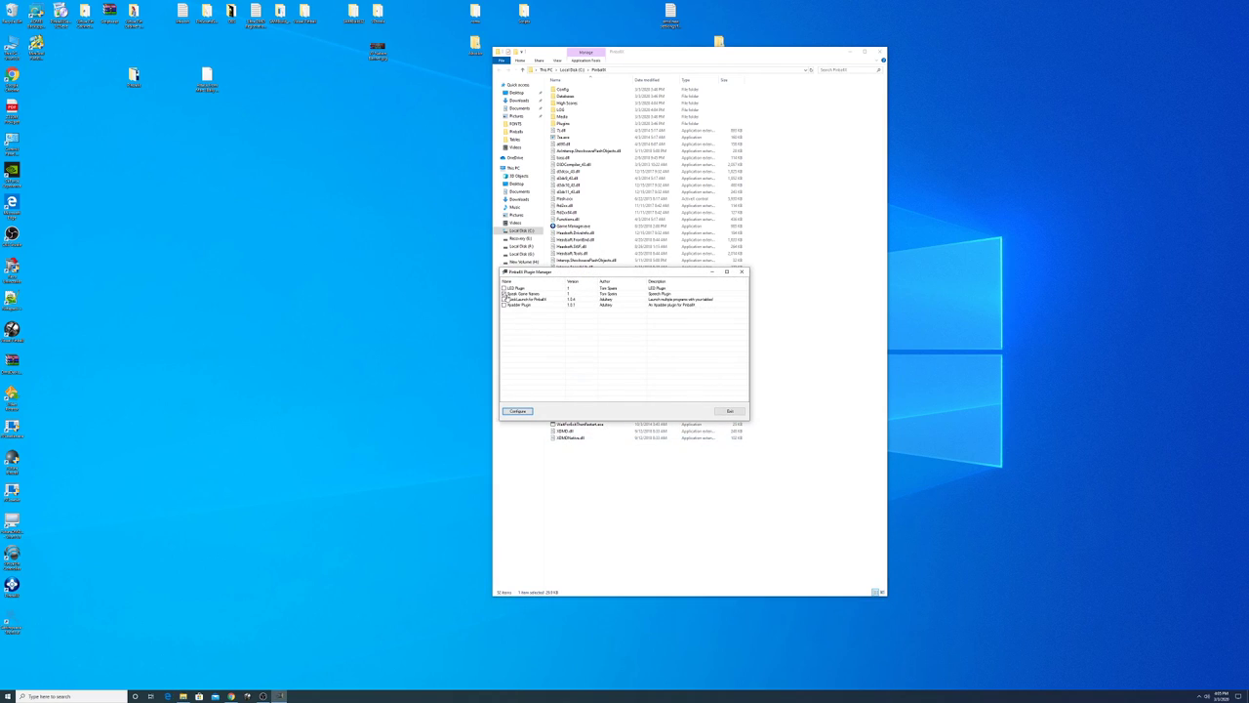
pyautogui.click(740, 272)
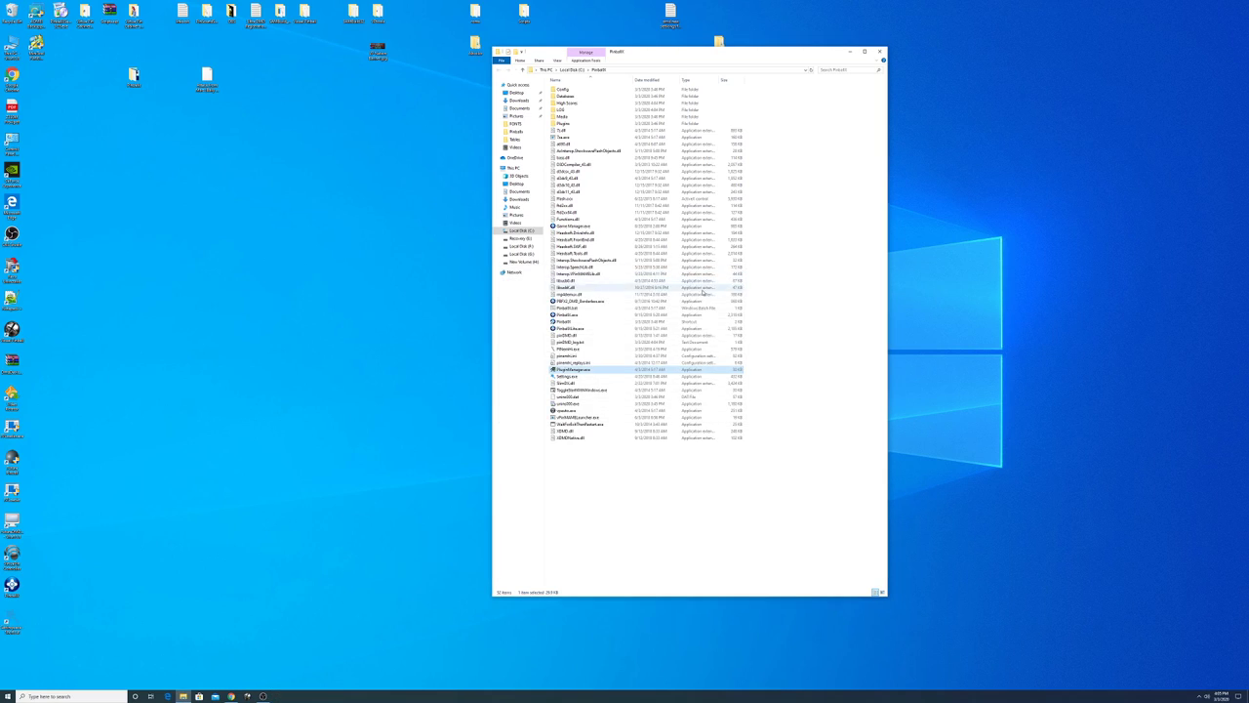
# Set the Windows display scaling of display 1 to 150% (Recommended) and minimize Settings.
pyautogui.rightClick(309, 264)
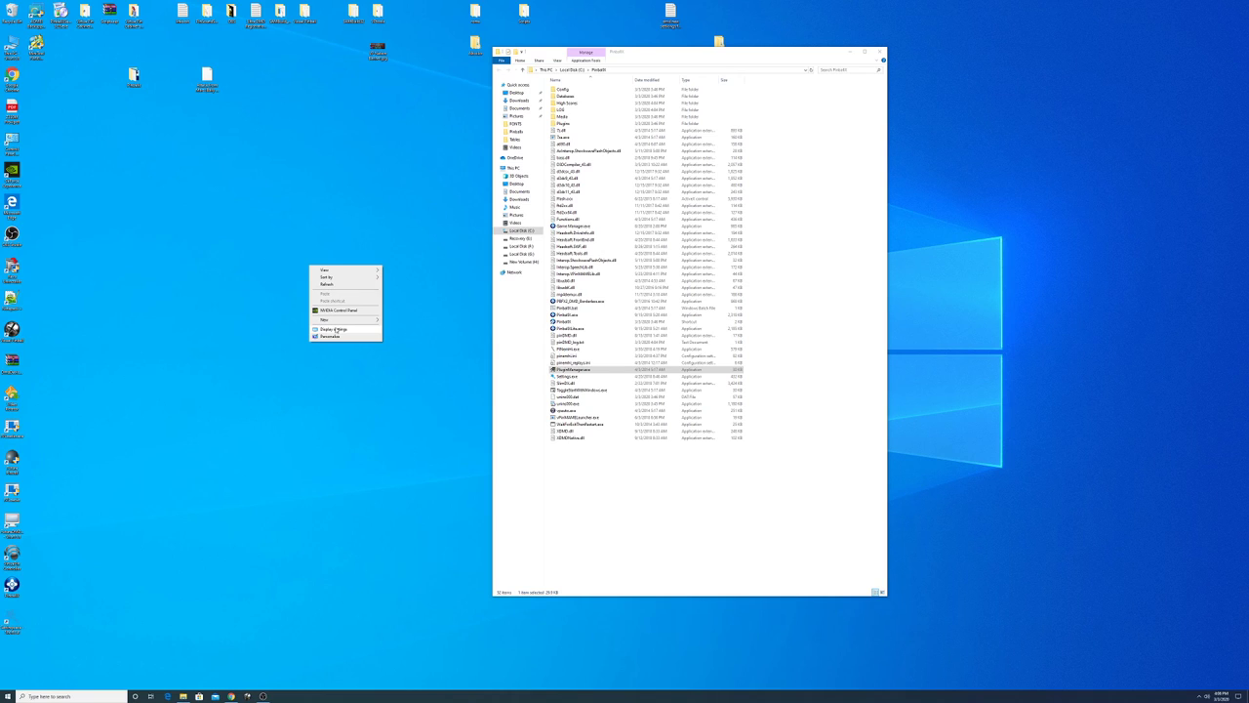
pyautogui.click(334, 329)
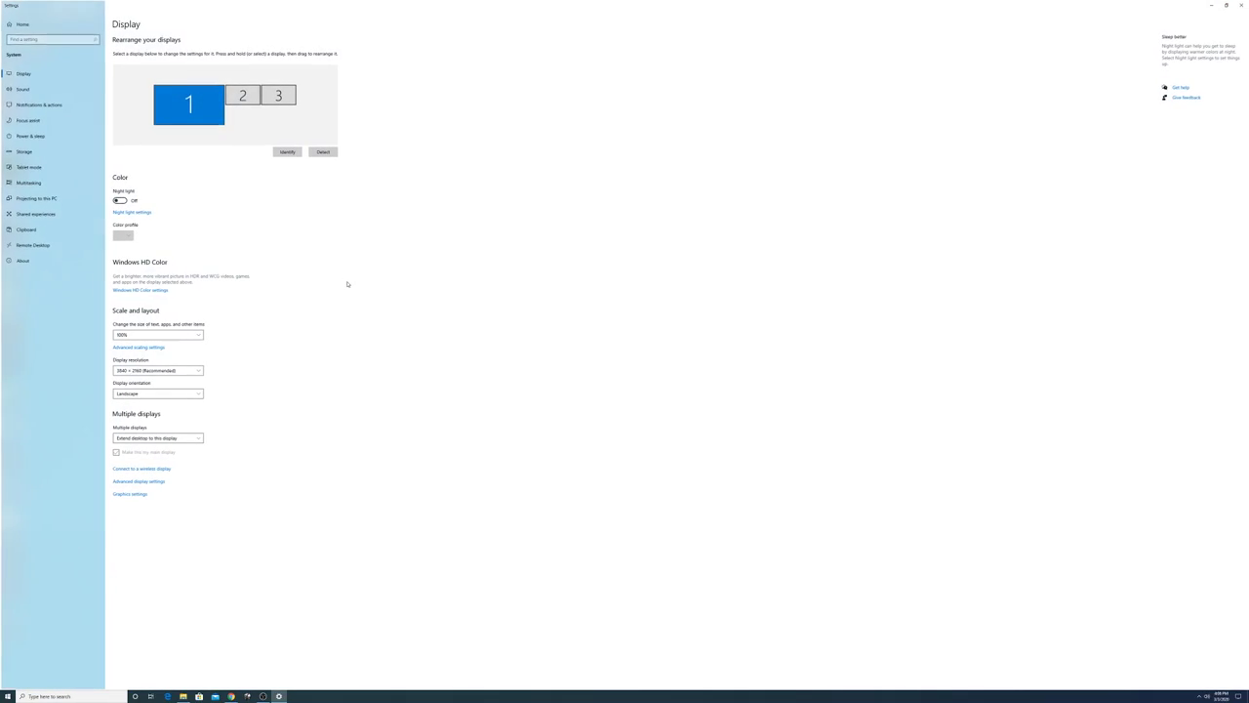
pyautogui.click(191, 335)
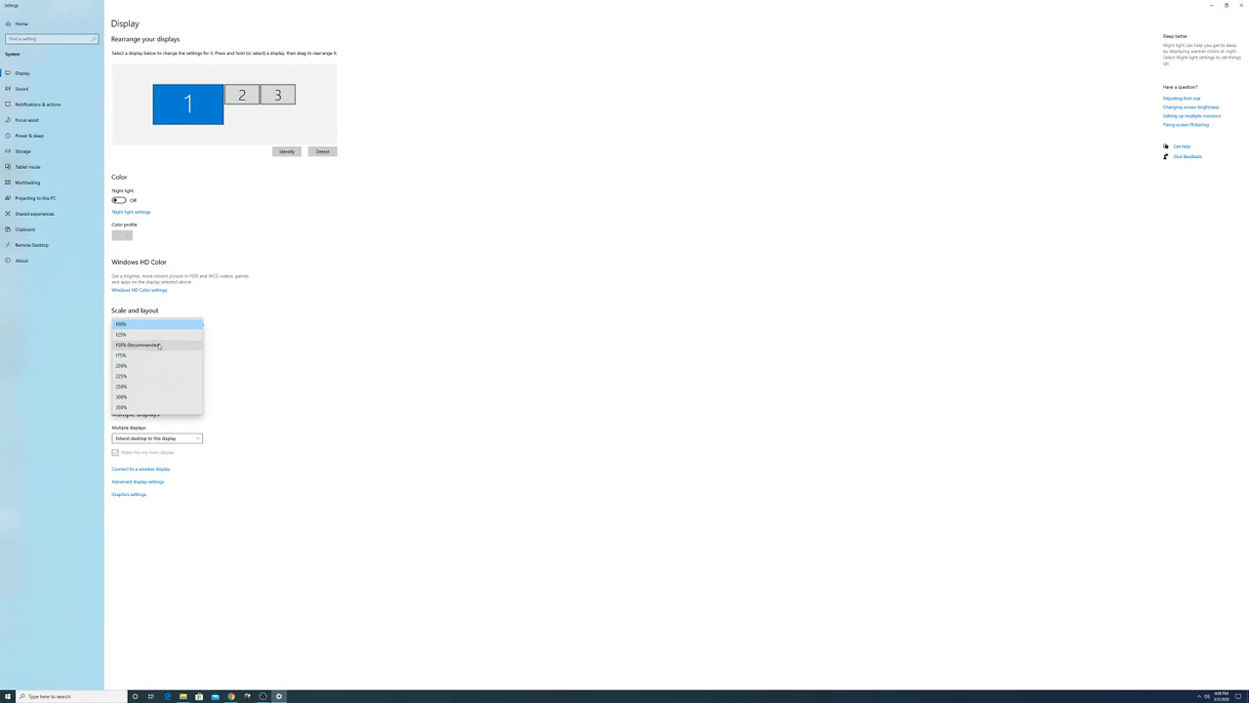
pyautogui.click(624, 354)
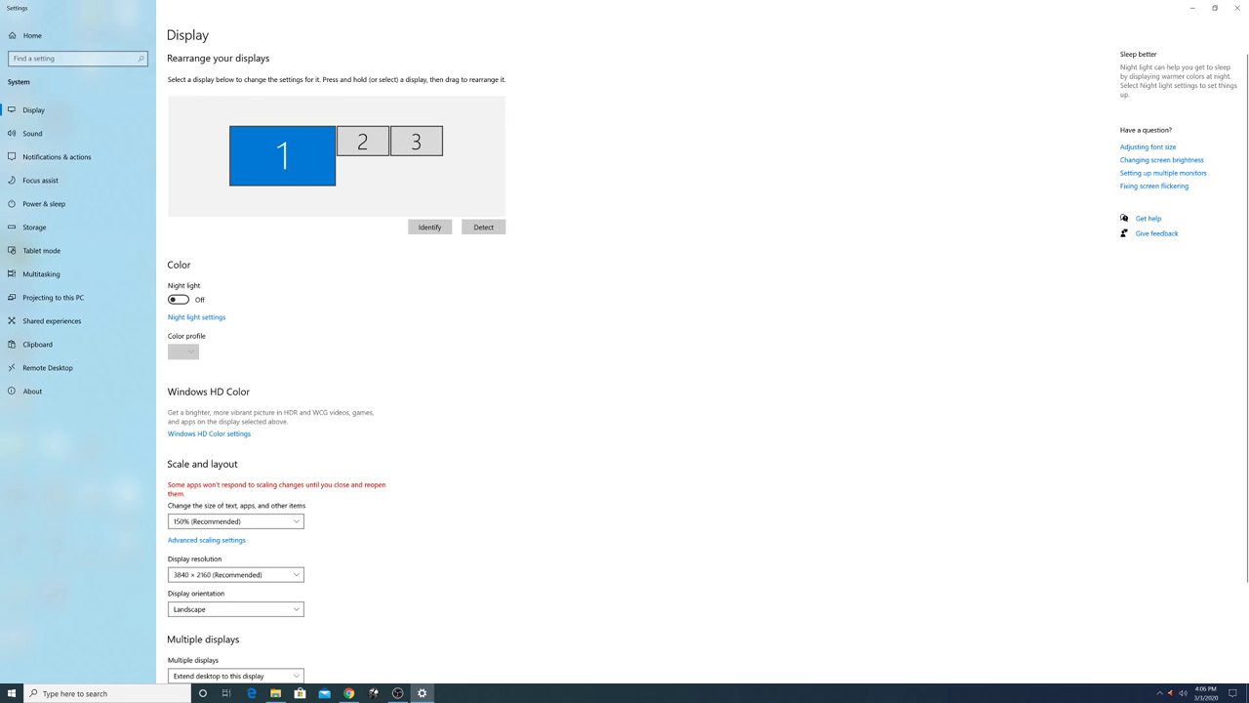
pyautogui.click(1192, 8)
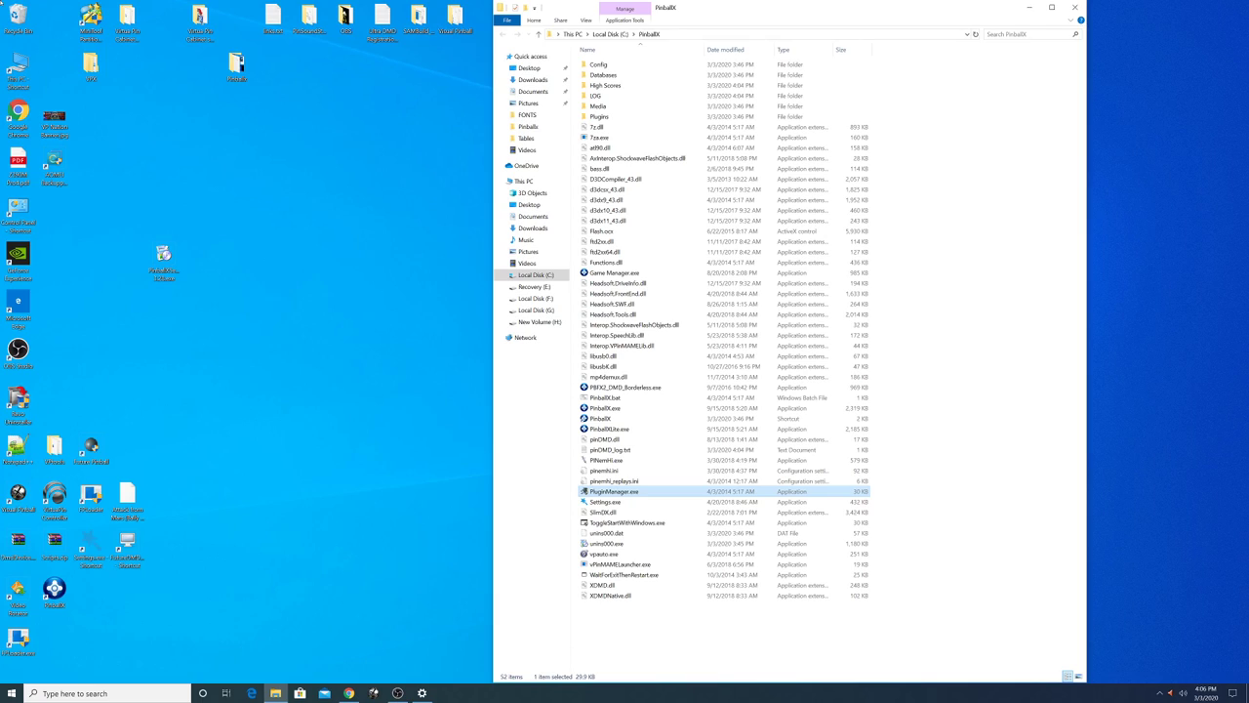
# Disable the Speak Game Names plugin in the PinballX Plugin Manager and exit it.
pyautogui.doubleClick(614, 491)
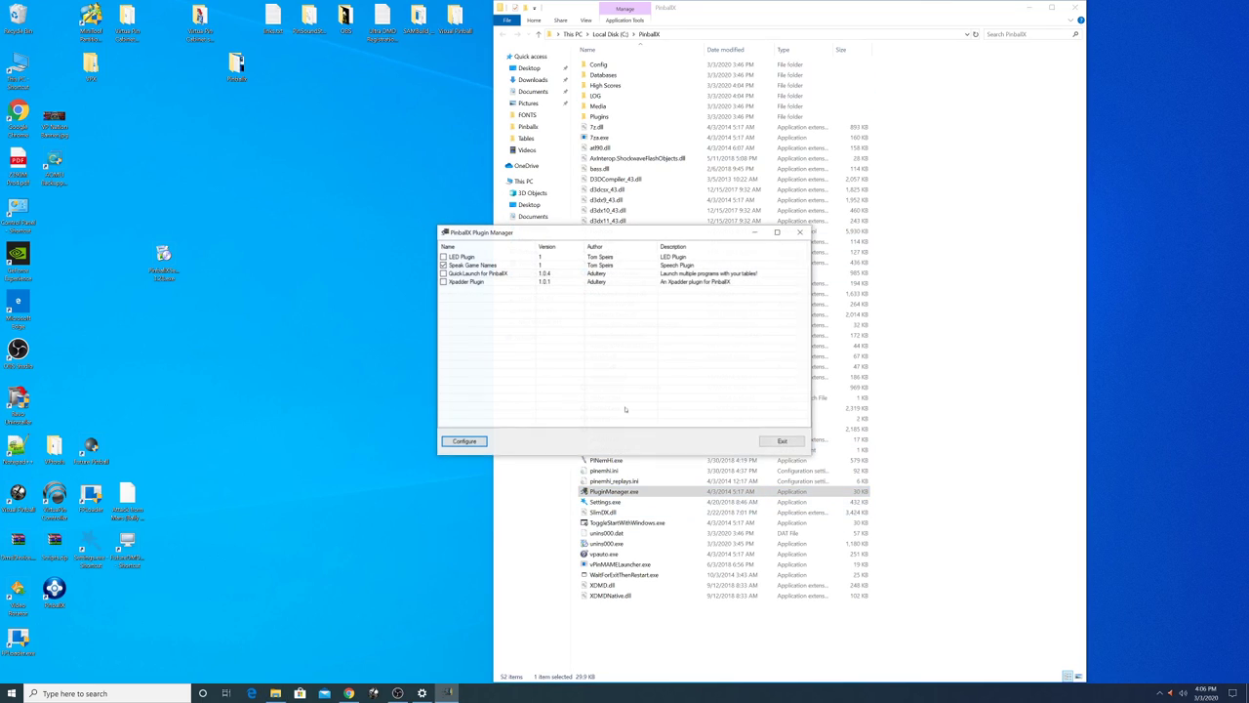
pyautogui.click(446, 265)
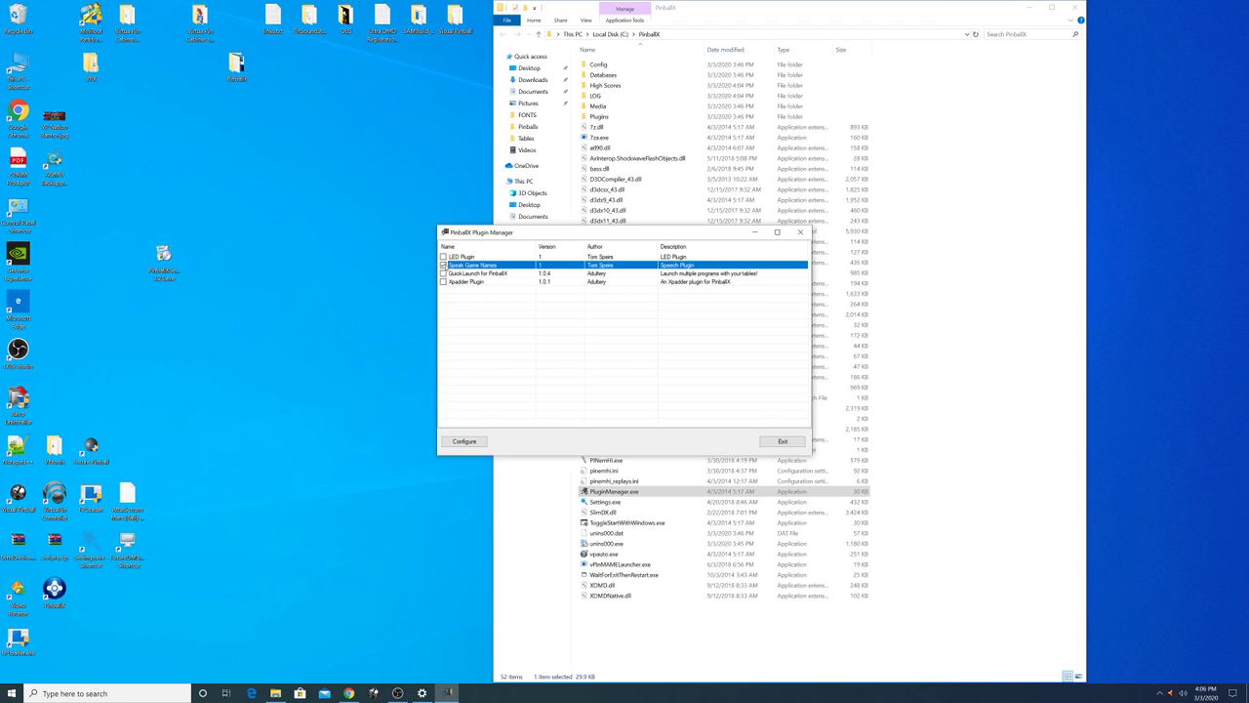
pyautogui.click(783, 441)
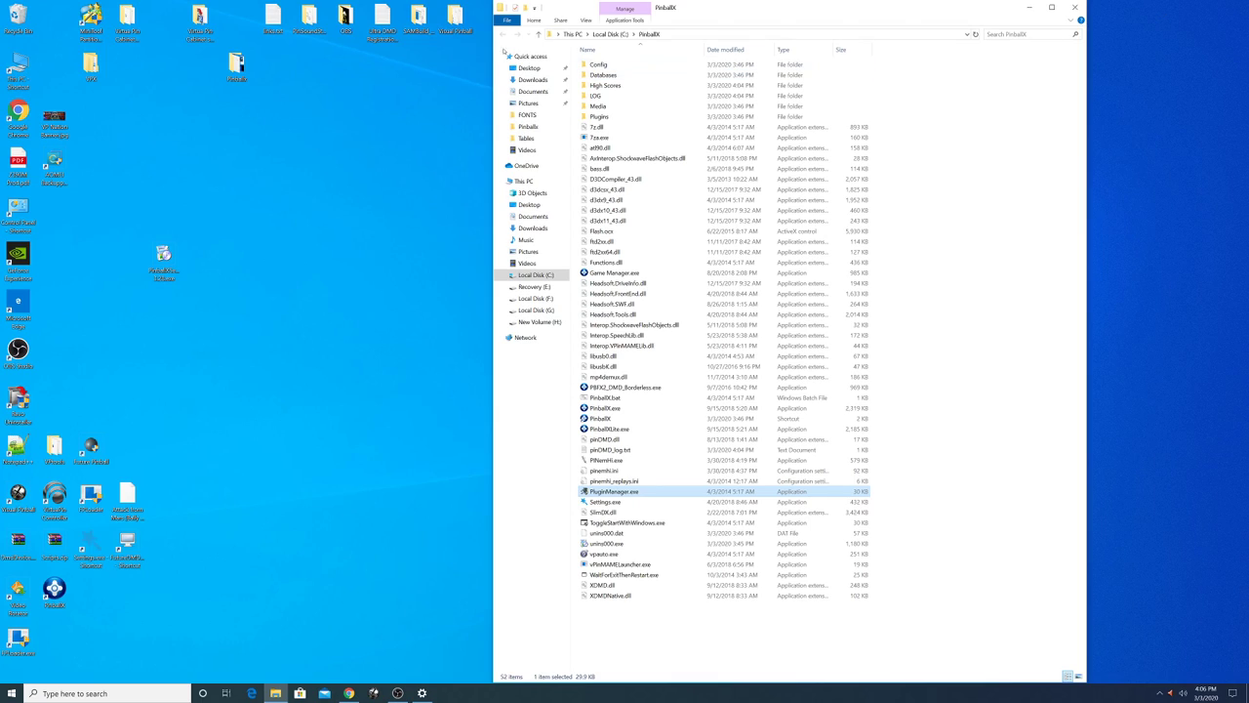
# Set the Windows display scaling of display 1 to 100% and close Settings and the PinballX folder.
pyautogui.rightClick(362, 261)
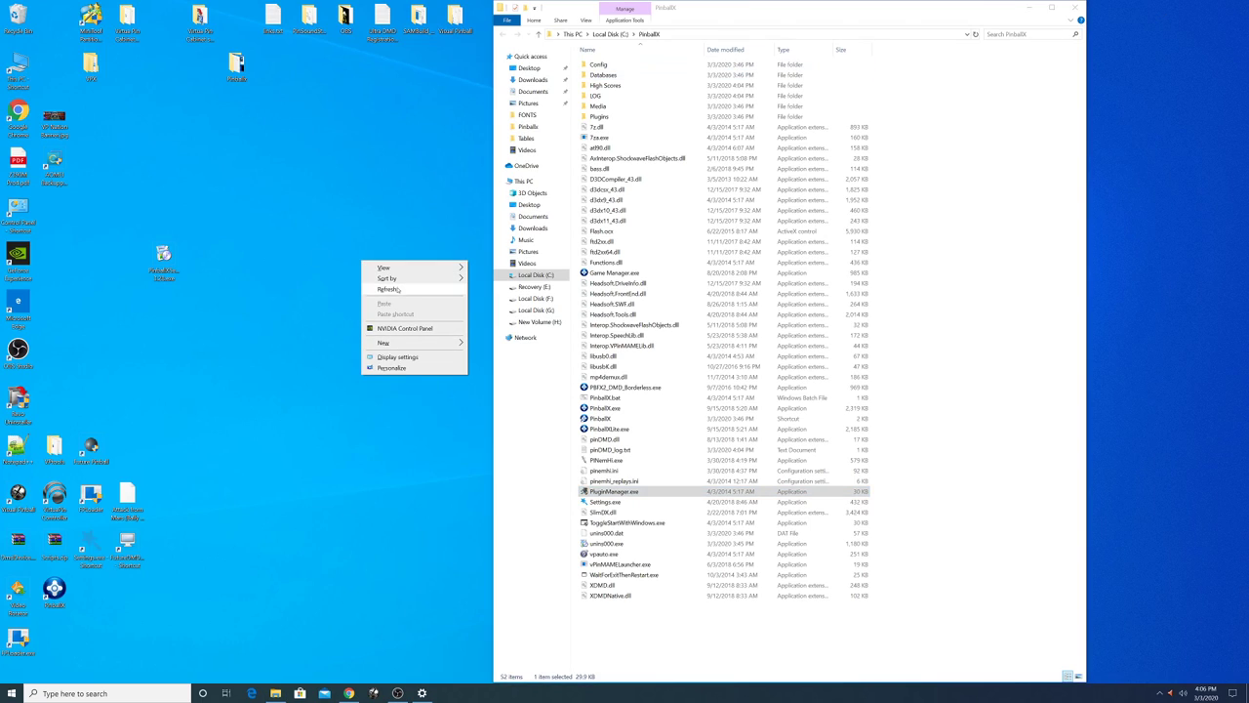
pyautogui.click(397, 356)
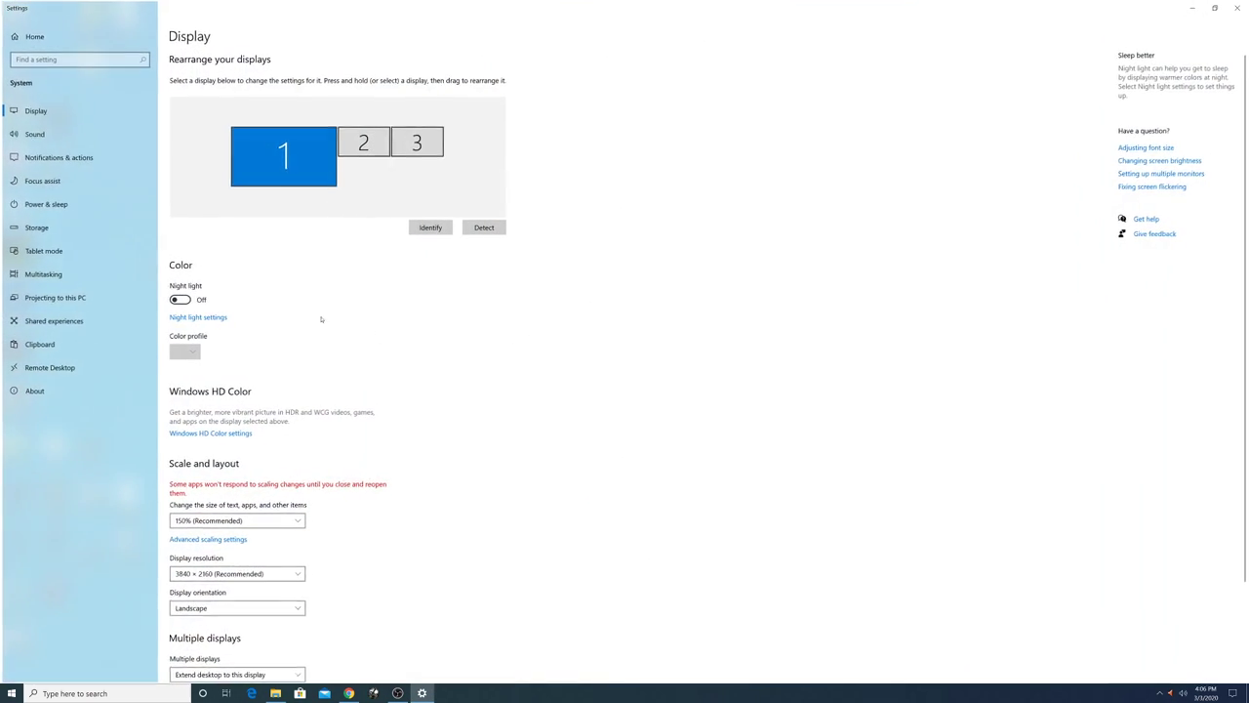
pyautogui.click(210, 521)
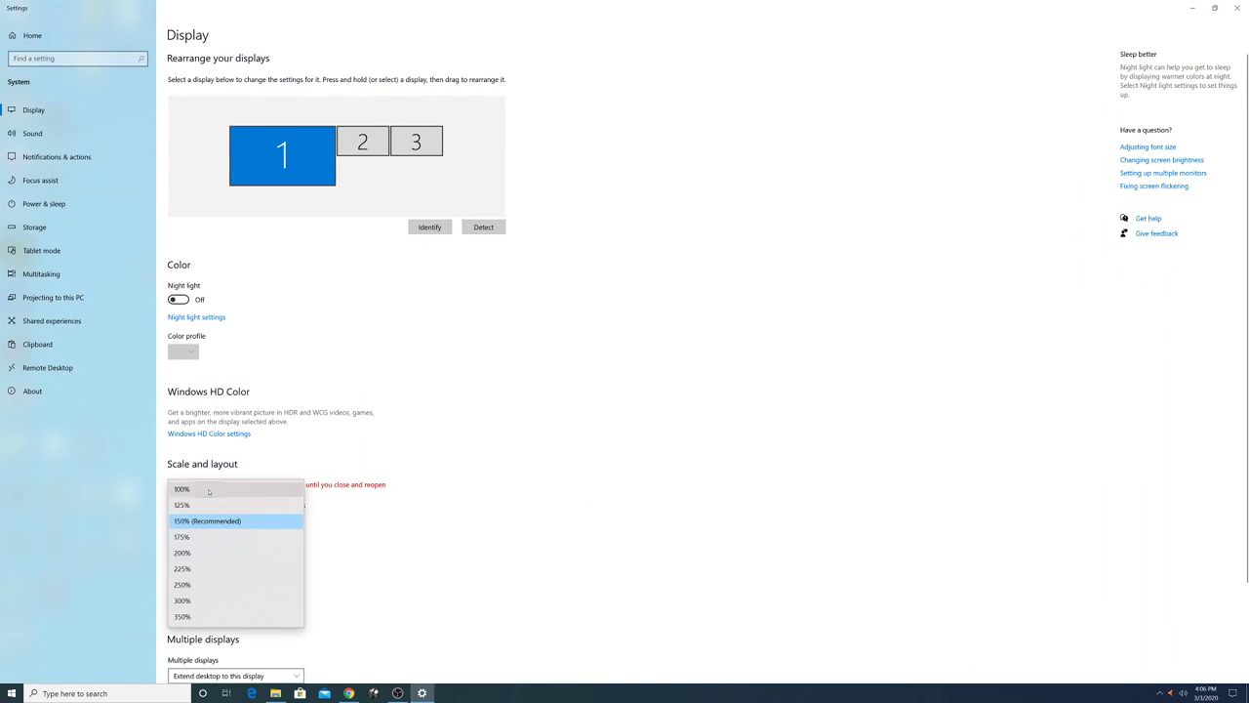
pyautogui.click(208, 489)
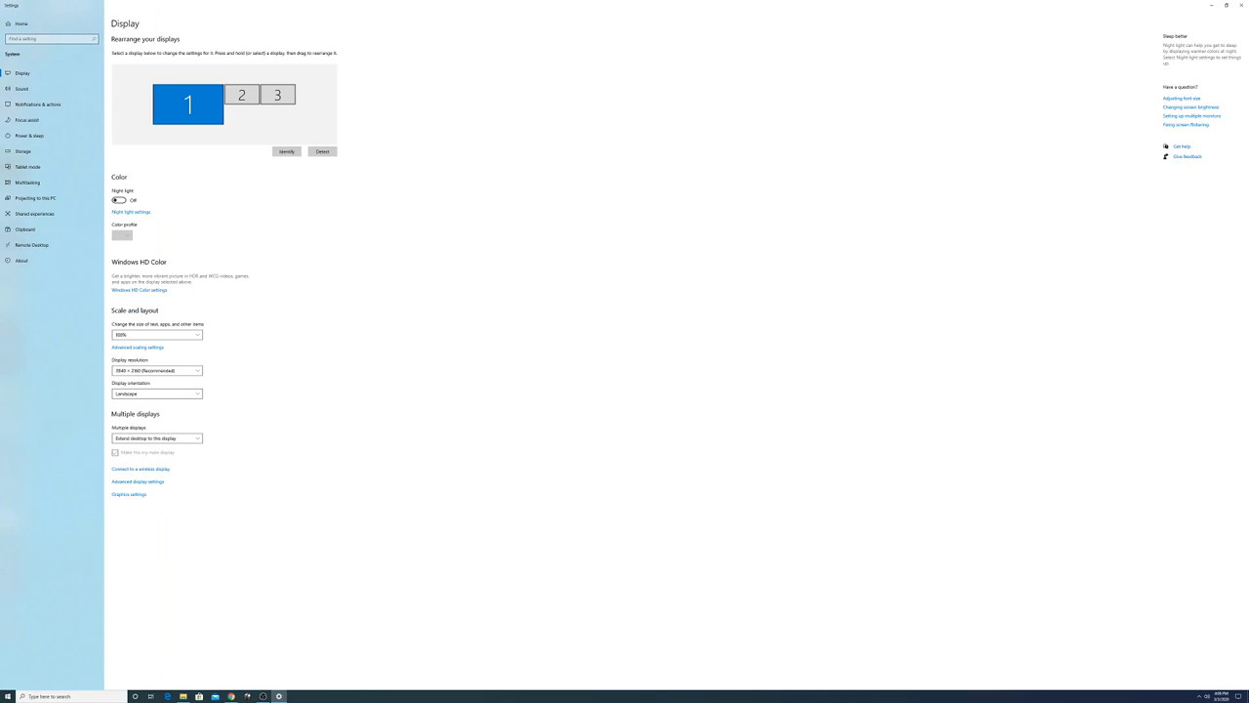
pyautogui.click(1241, 5)
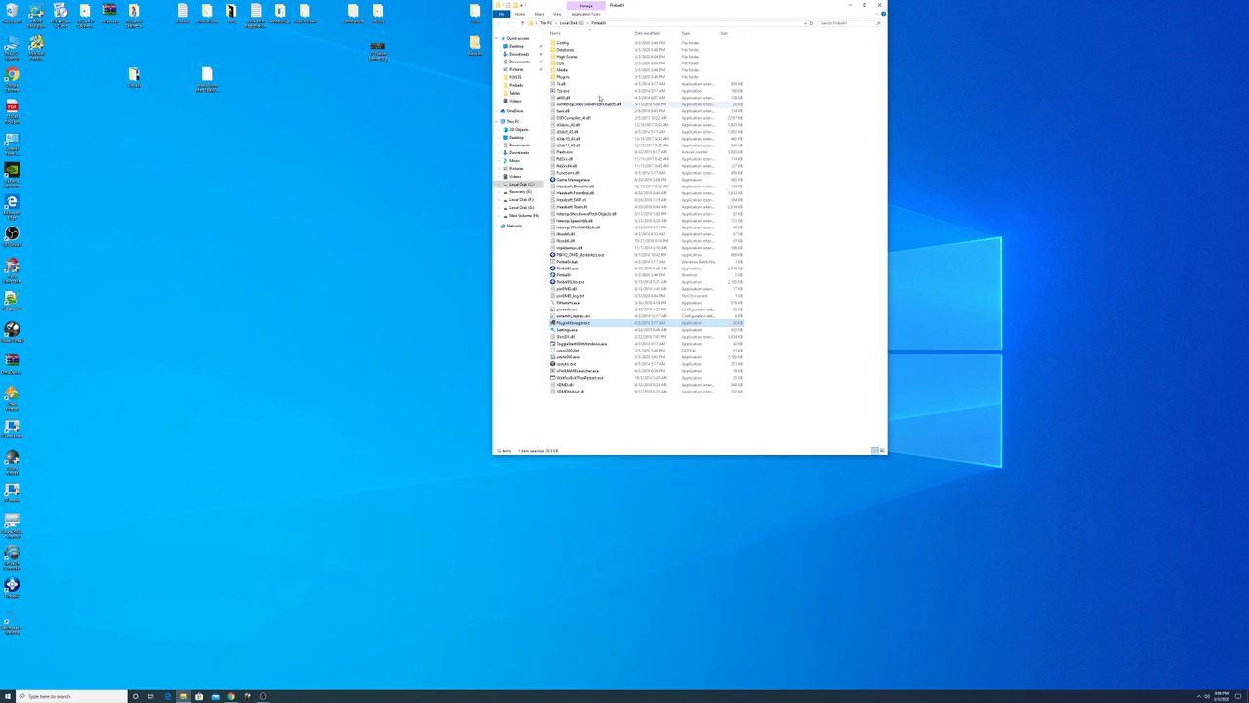
pyautogui.click(880, 6)
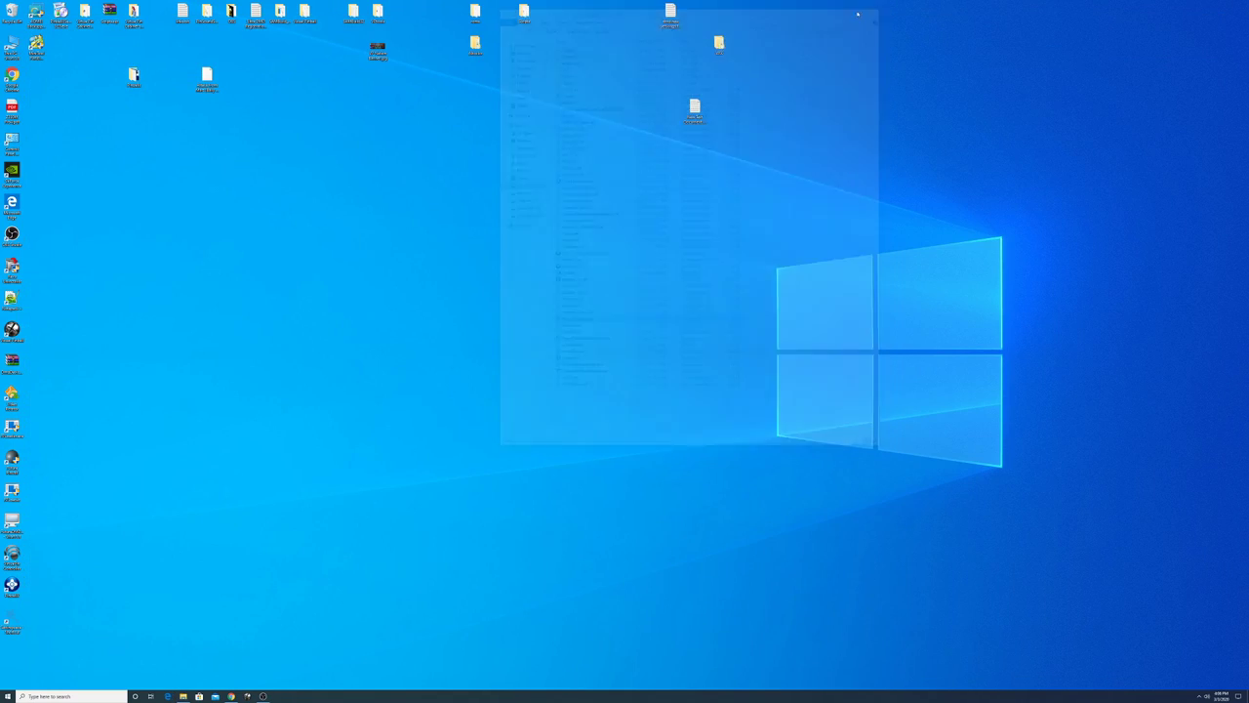
# Load and run the 24 table in Visual Pinball to check the backglass and DMD screens, and exit it.
pyautogui.click(263, 696)
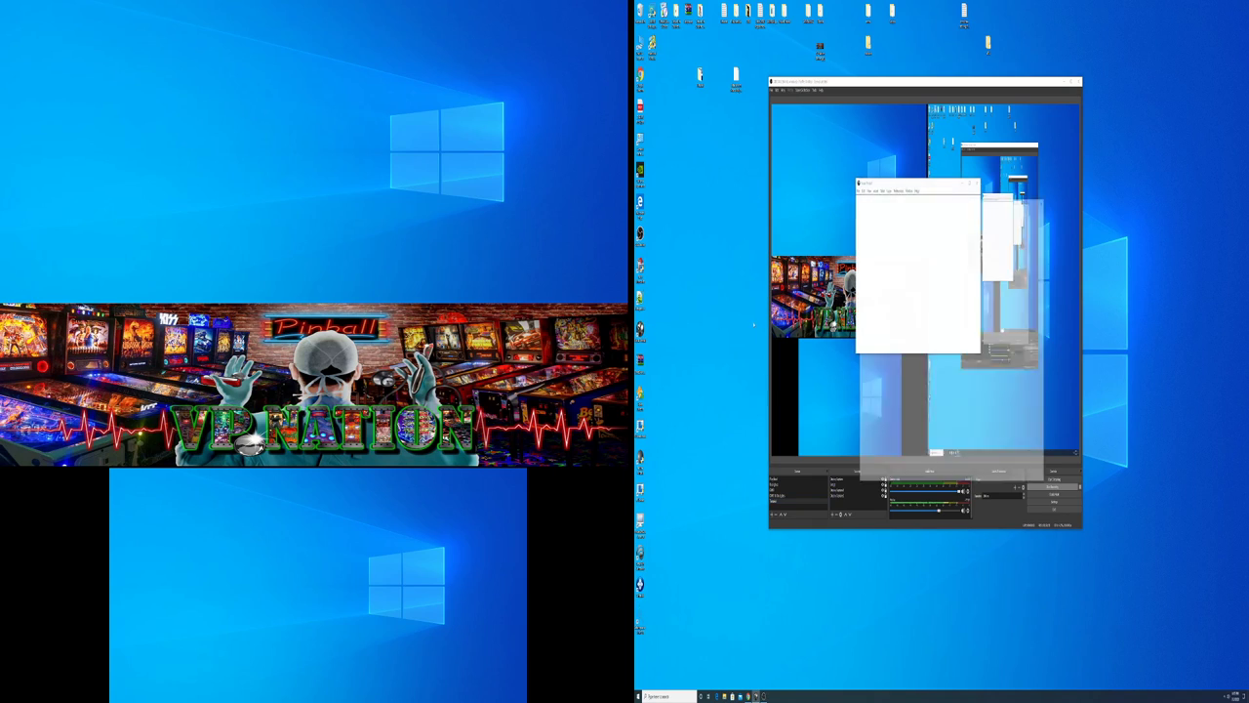
pyautogui.click(908, 254)
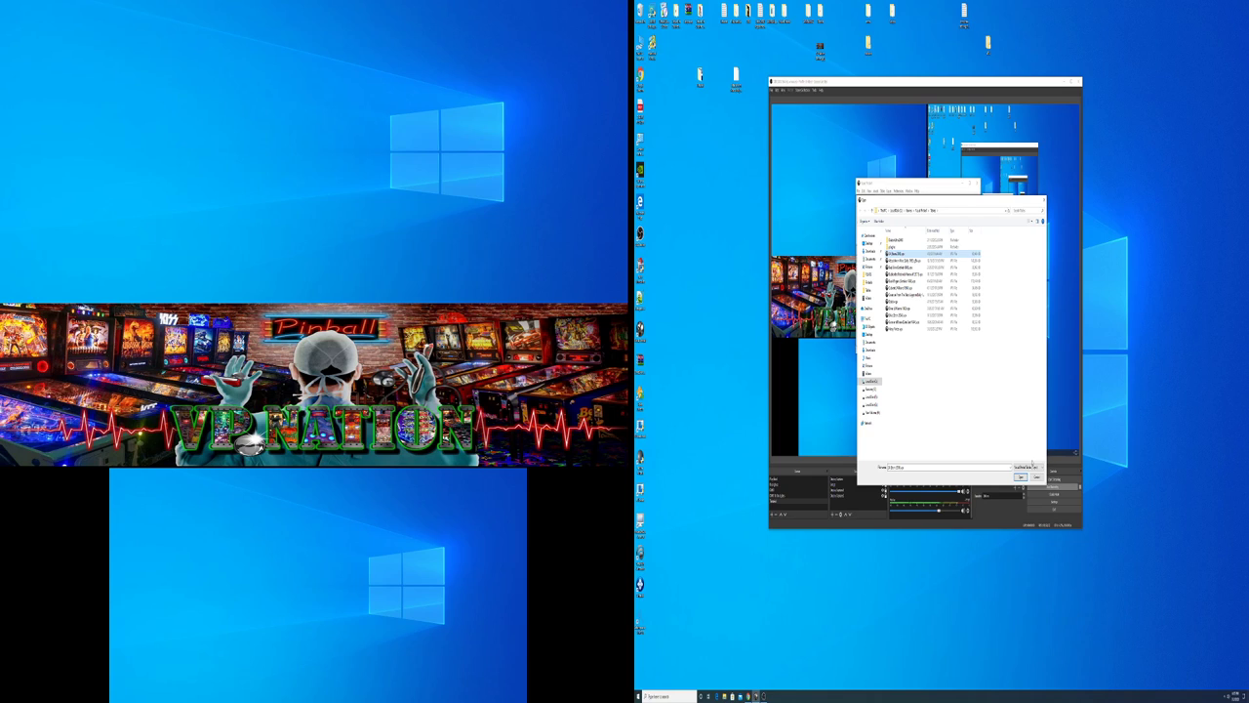
pyautogui.click(1020, 478)
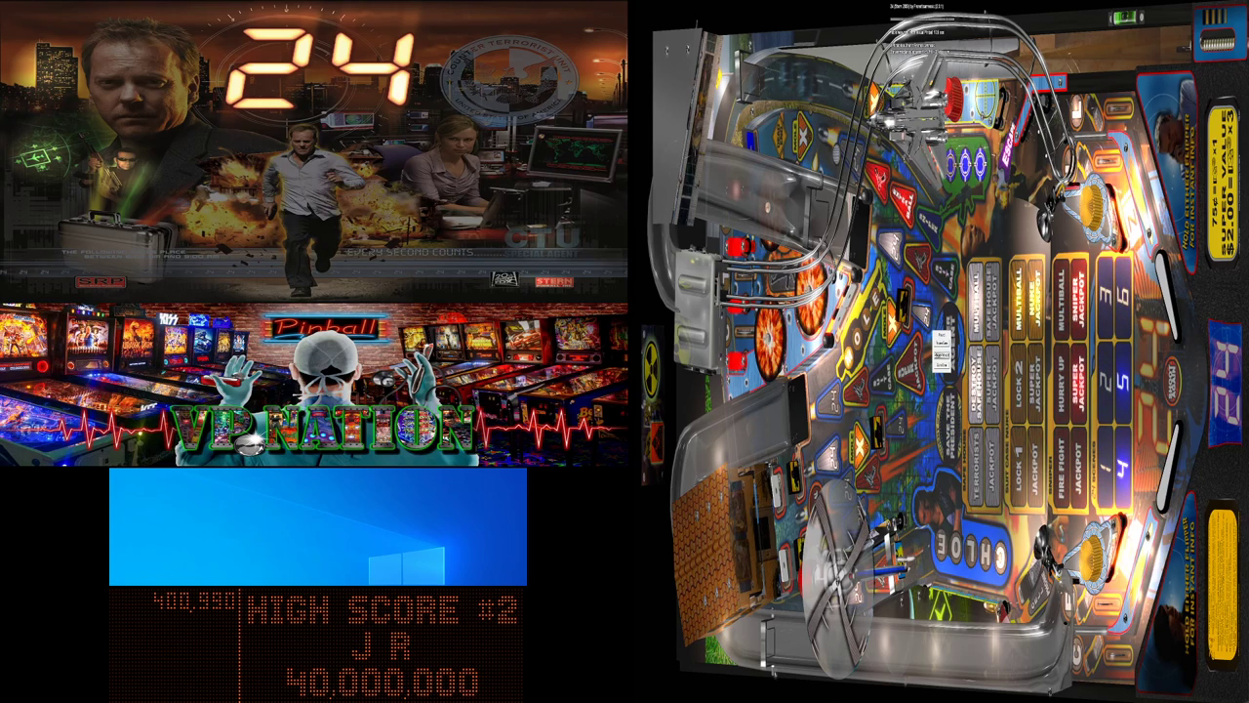
pyautogui.hotkey('alt', 'Tab')
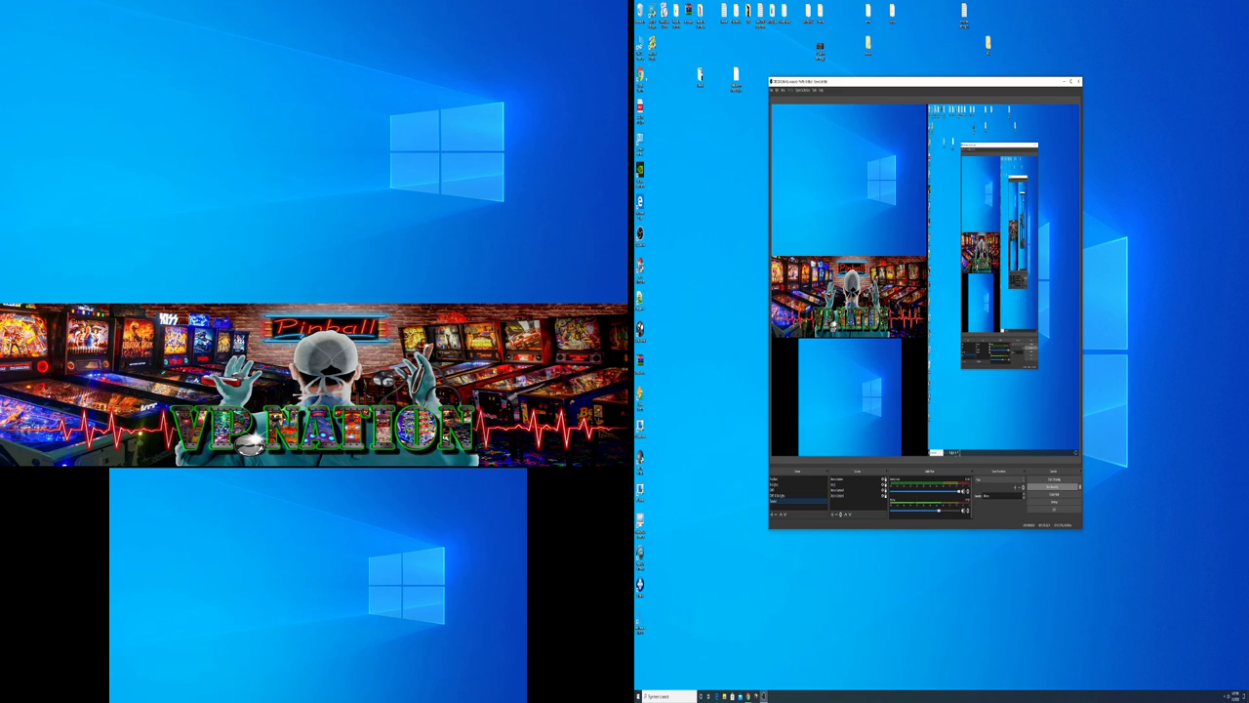
# Close the This PC window and open the Visual Pinball installation folder from its desktop shortcut.
pyautogui.doubleClick(646, 47)
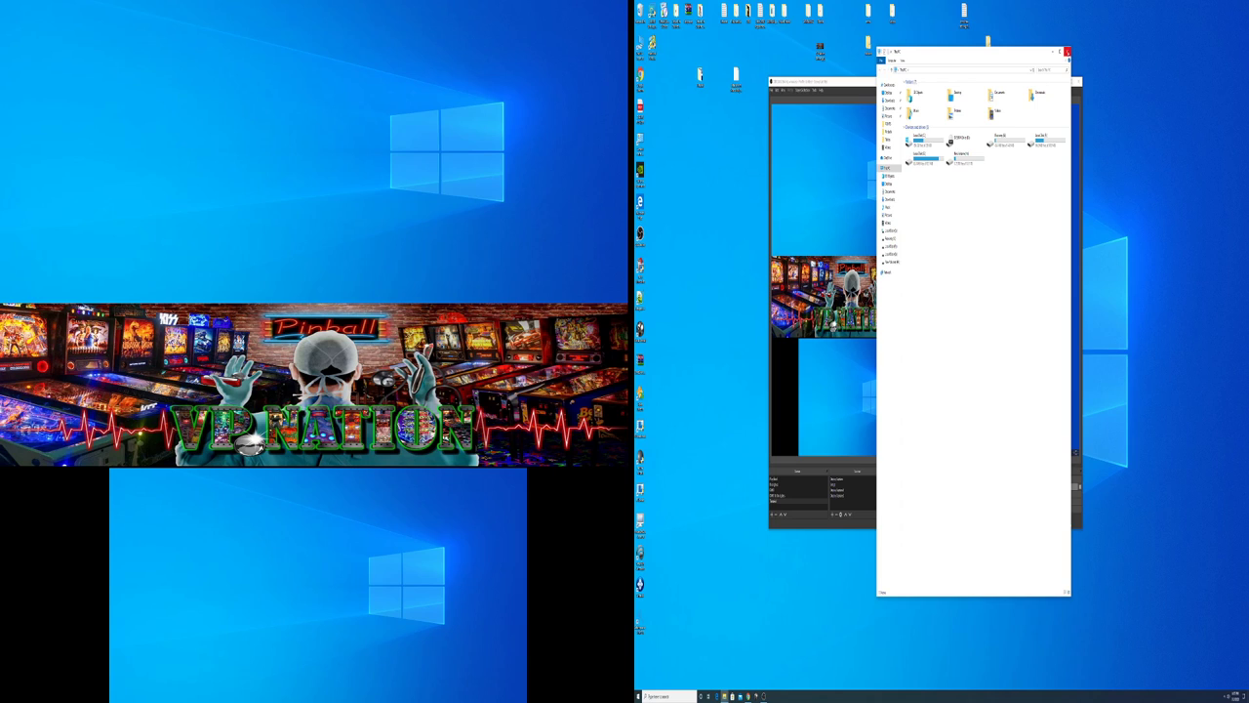
pyautogui.click(1068, 51)
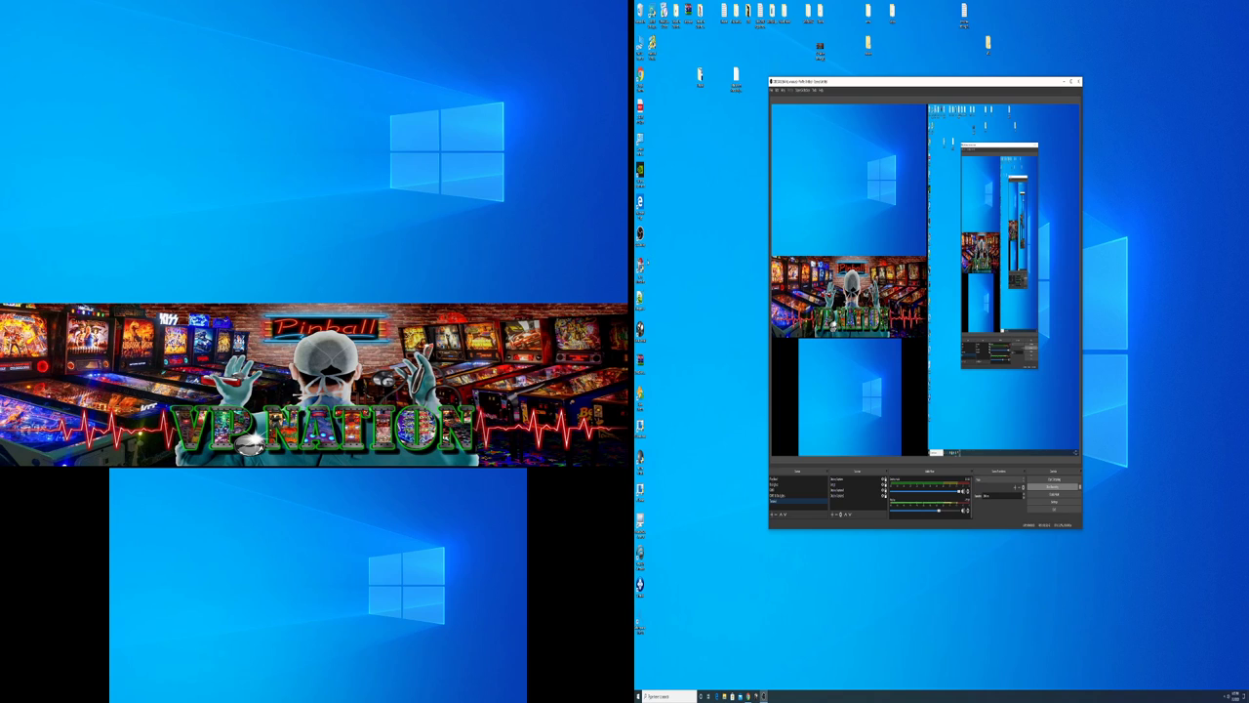
pyautogui.rightClick(642, 324)
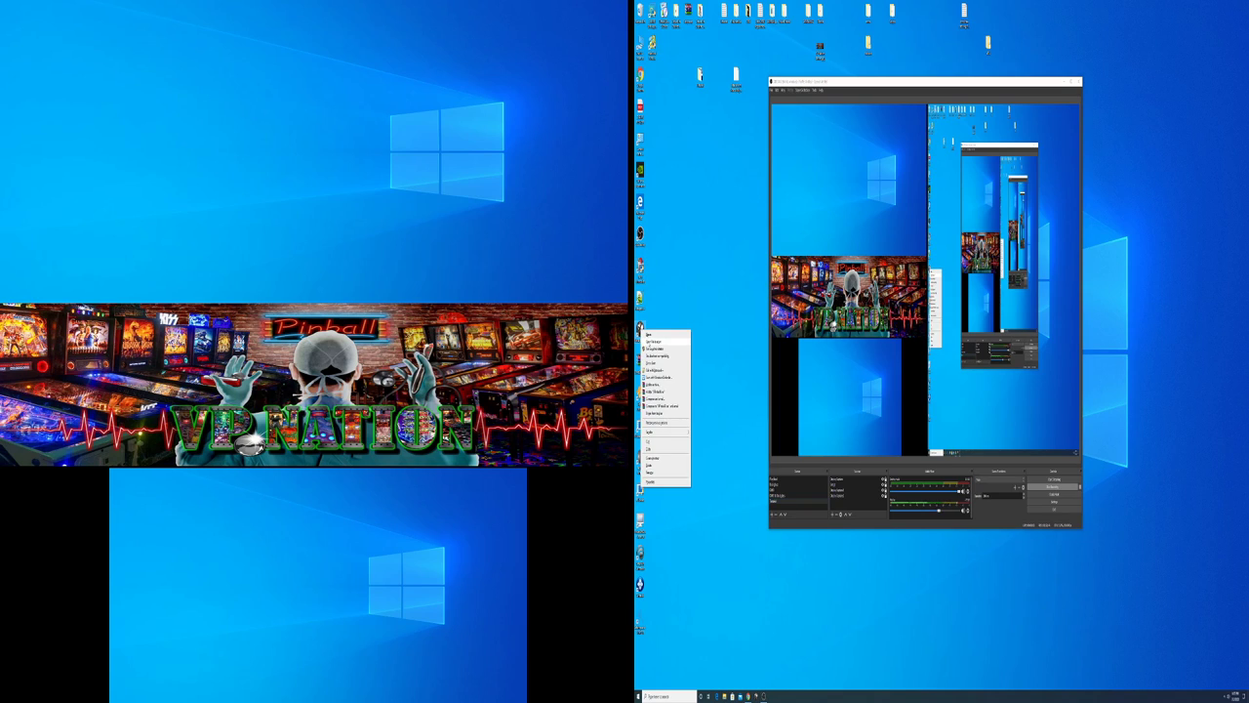
pyautogui.click(664, 343)
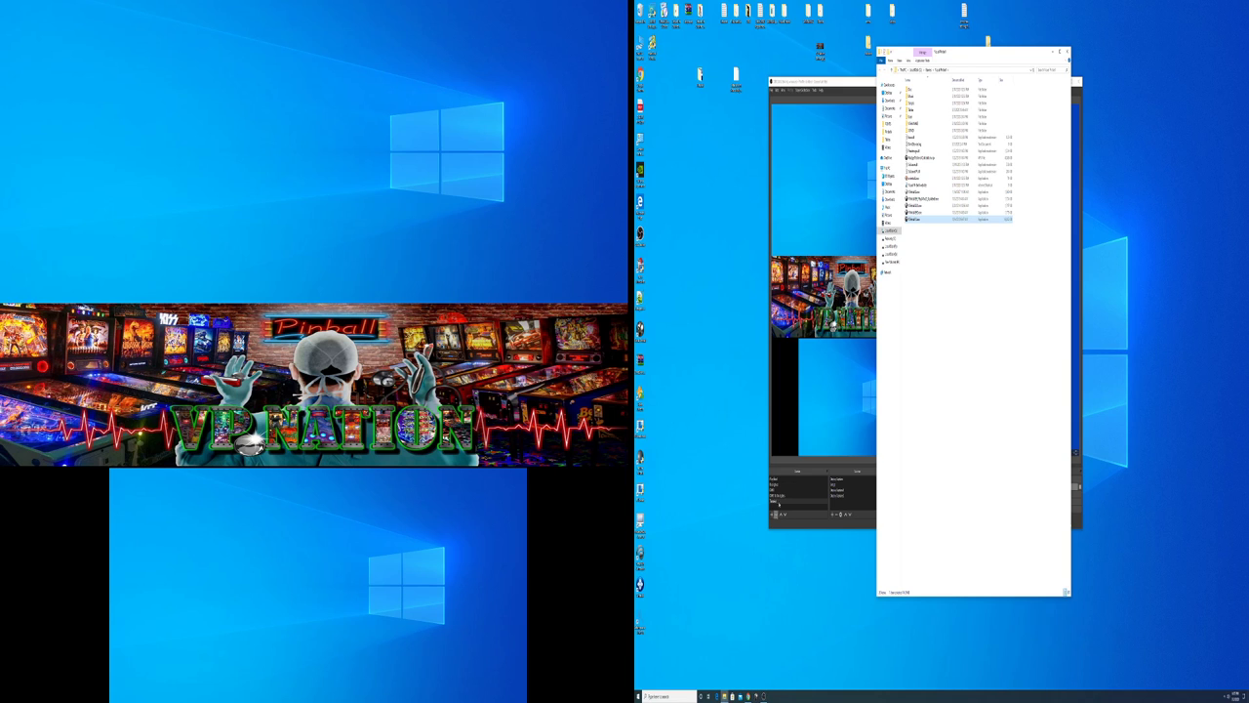
pyautogui.click(780, 481)
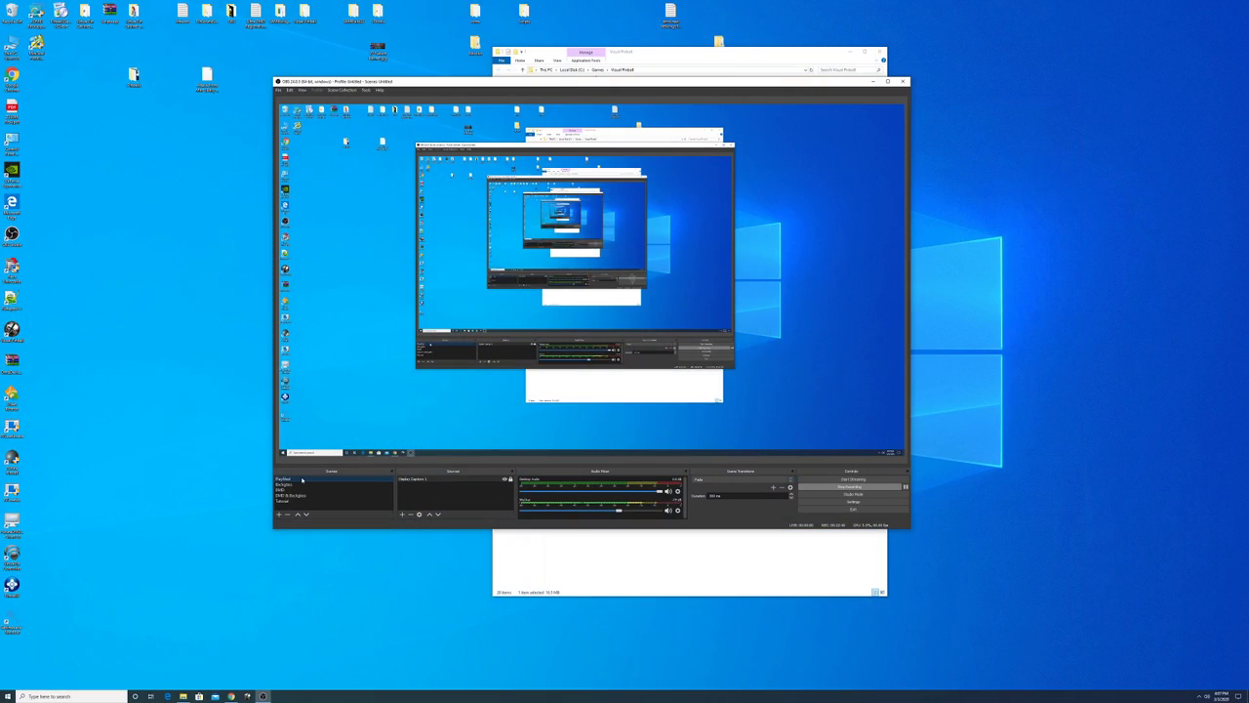
# Set the Windows display scaling of display 1 to 150% (Recommended) and minimize Settings.
pyautogui.rightClick(102, 344)
pyautogui.click(125, 406)
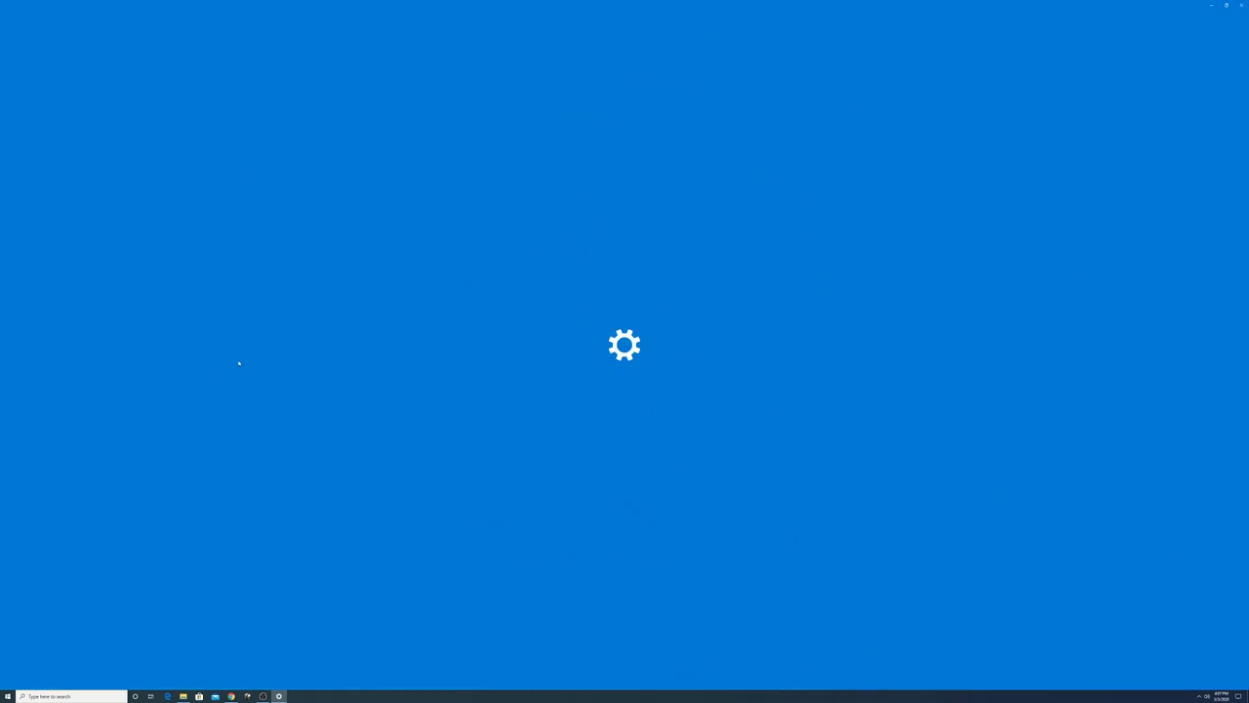
pyautogui.click(178, 334)
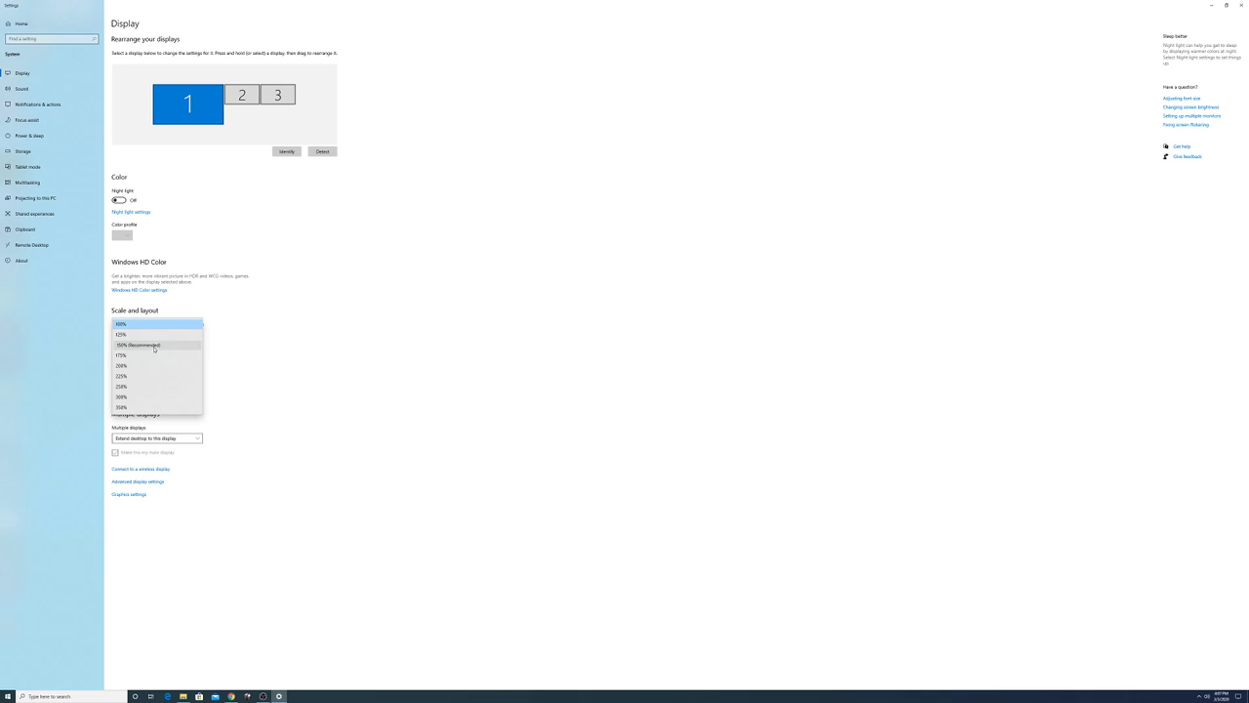
pyautogui.click(154, 346)
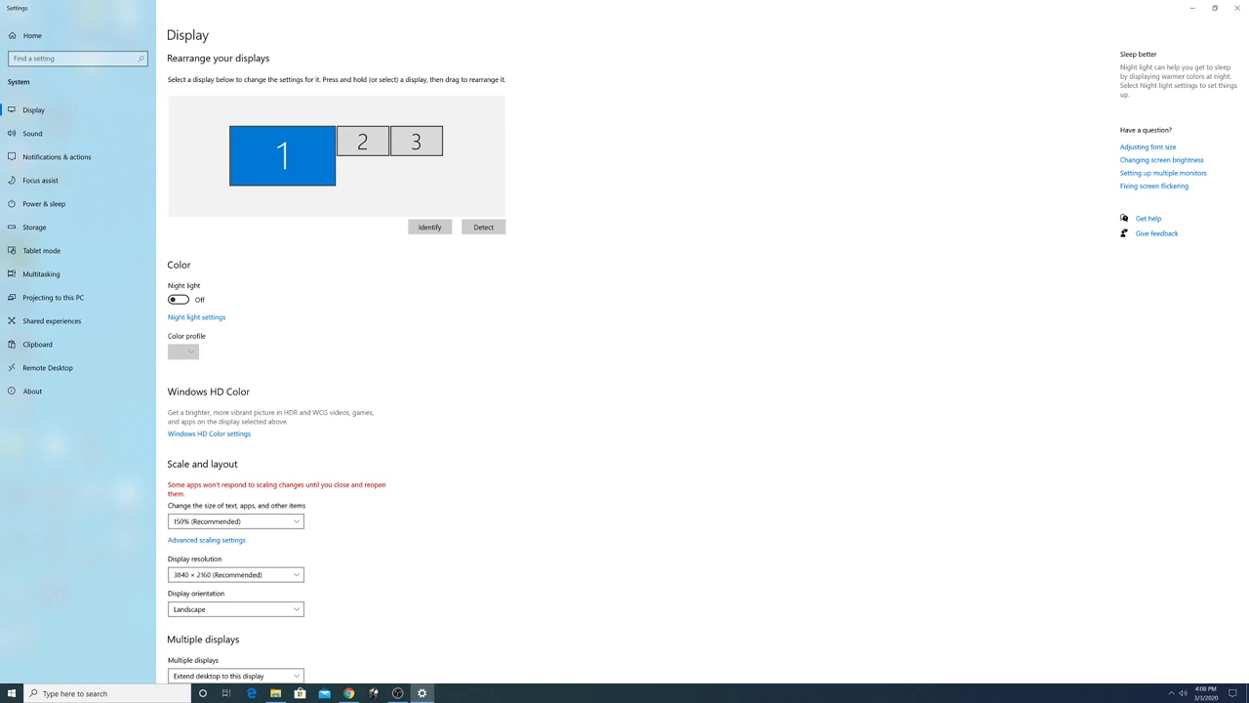
pyautogui.click(1192, 8)
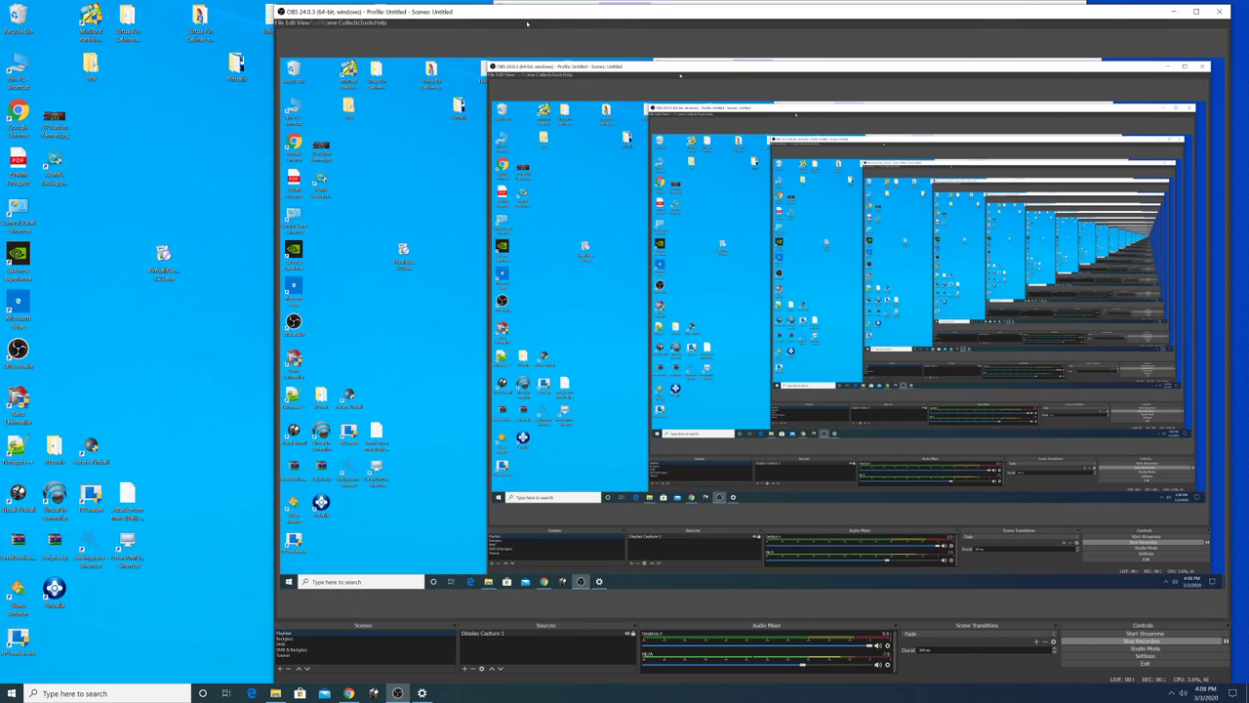
# Open DmdDevice.ini from Visual Pinball's VPinMAME folder in Notepad++ and close the folder window.
pyautogui.click(1174, 11)
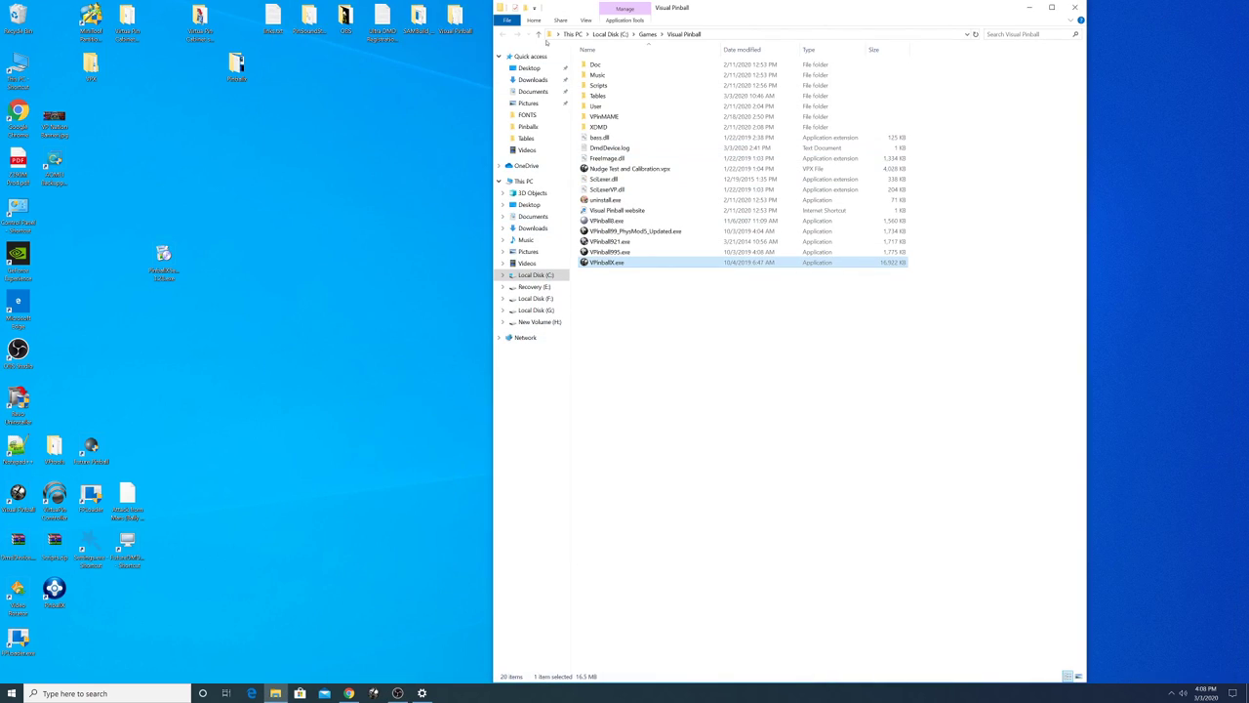
pyautogui.doubleClick(605, 116)
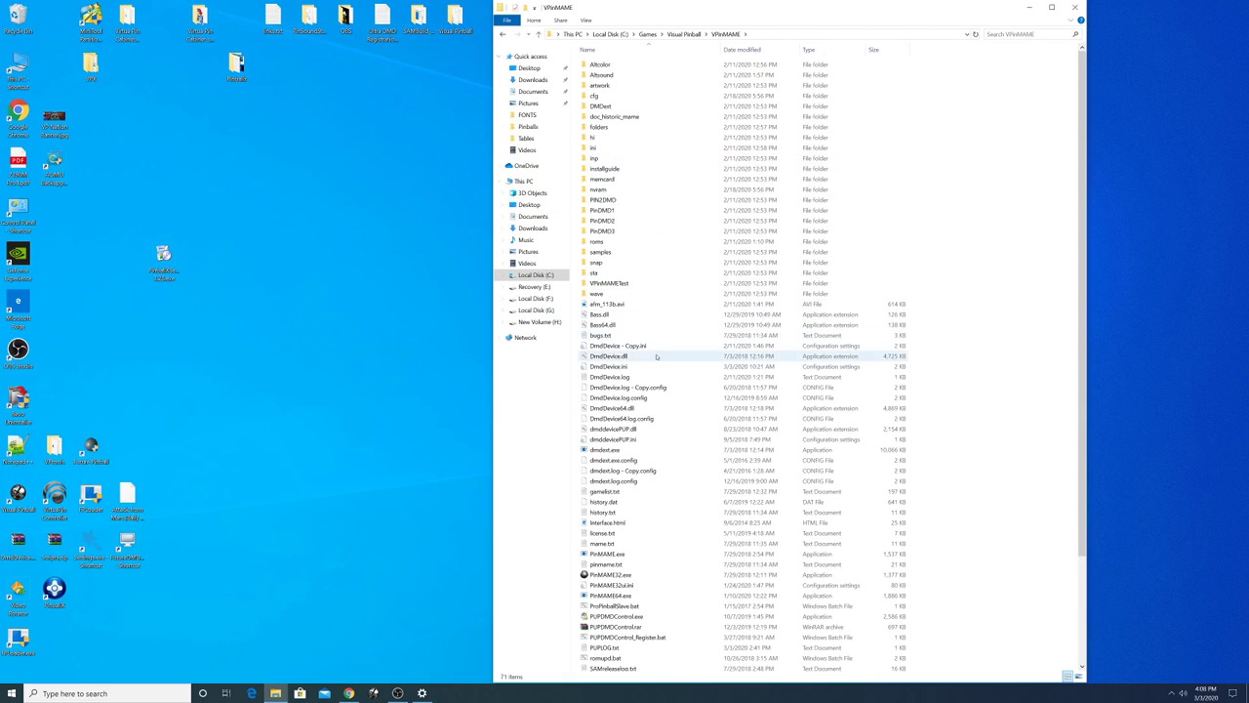
pyautogui.rightClick(615, 369)
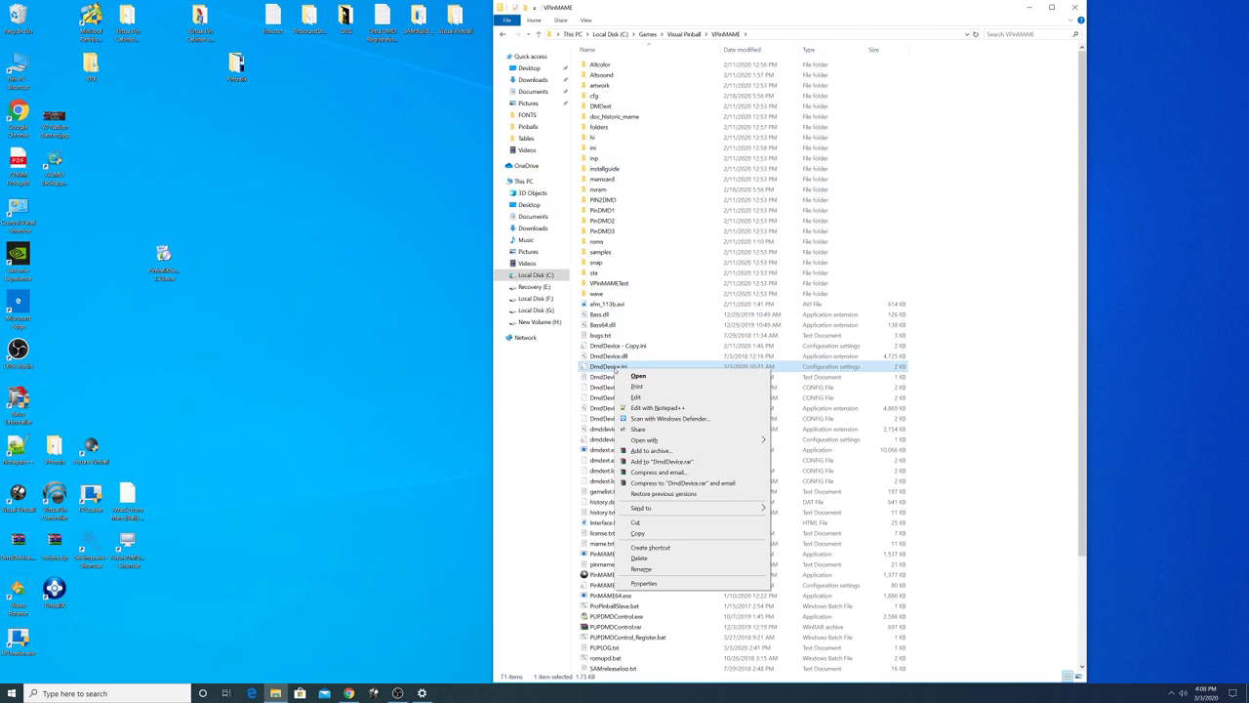
pyautogui.click(649, 408)
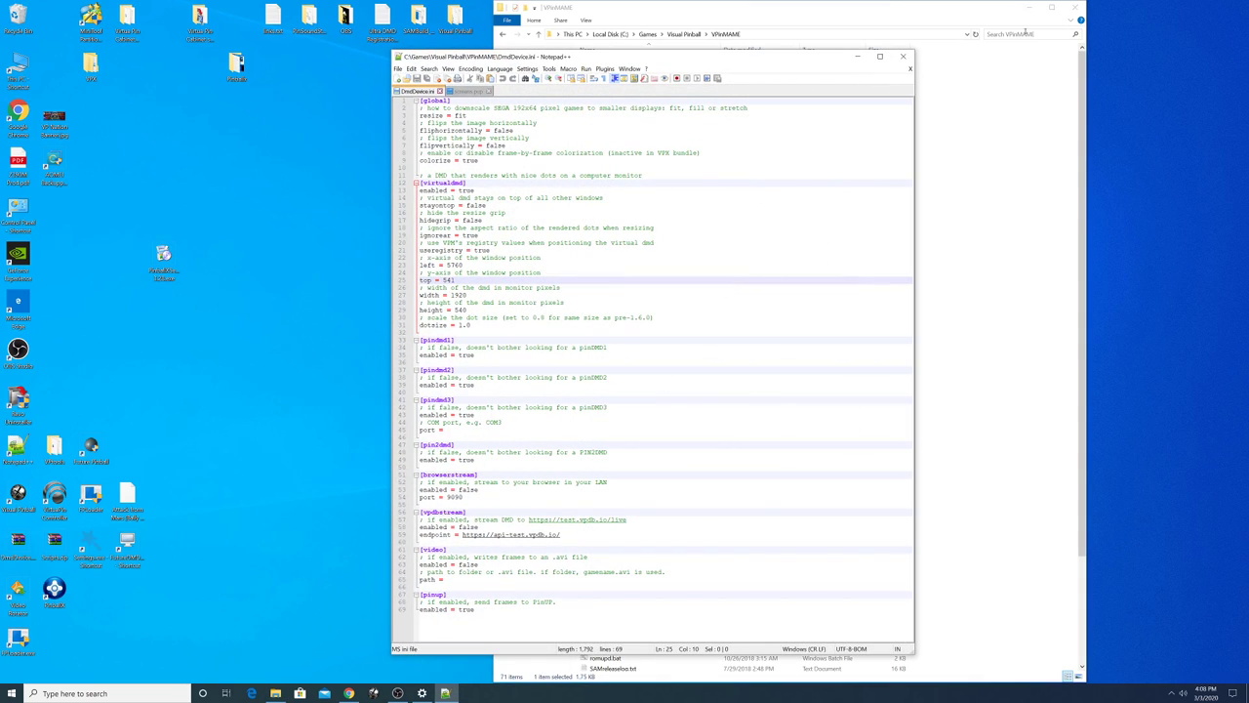
pyautogui.click(1074, 7)
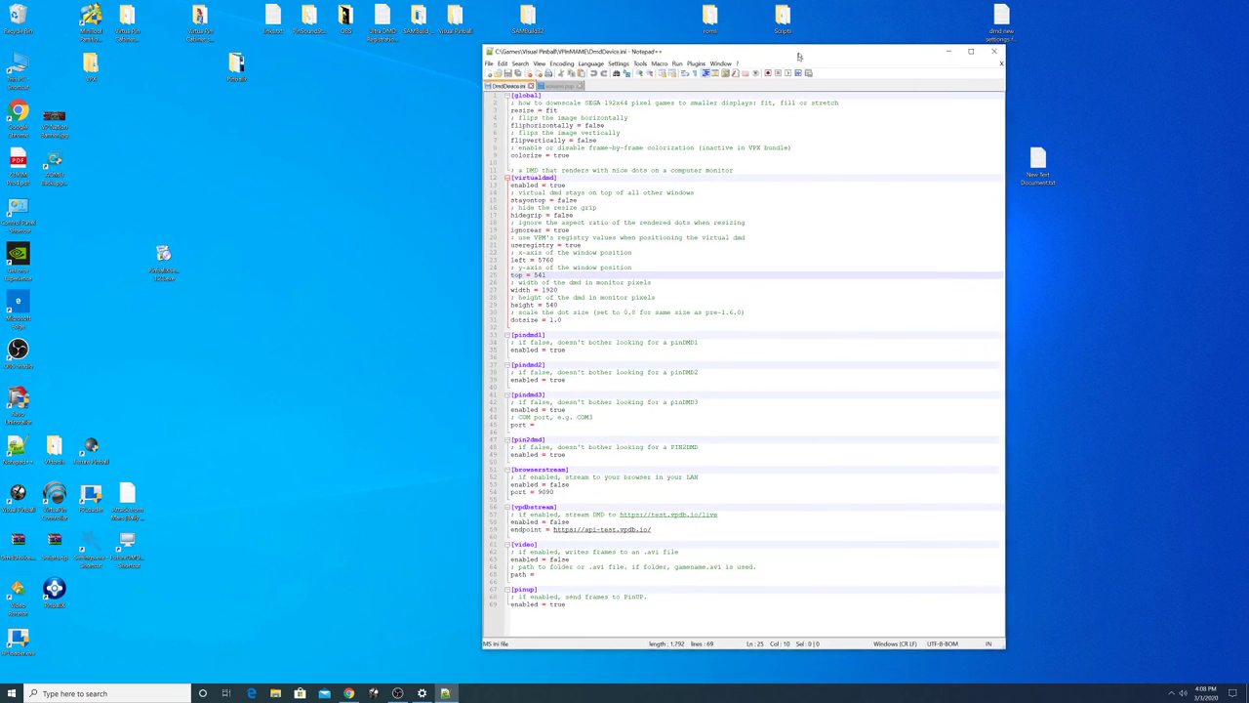
pyautogui.moveTo(709, 55); pyautogui.dragTo(830, 39)
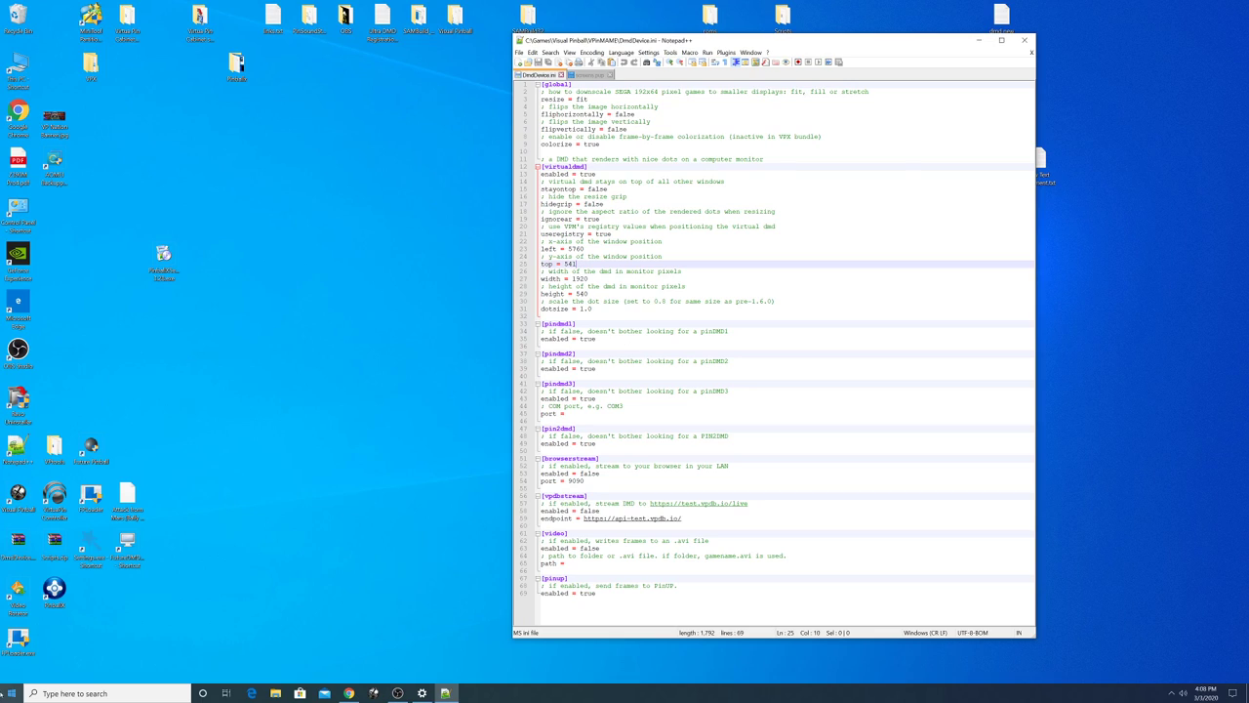
# Open the display settings in the PinballX Setup Wizard and enlarge its window to show the DMD and topper sections.
pyautogui.click(90, 549)
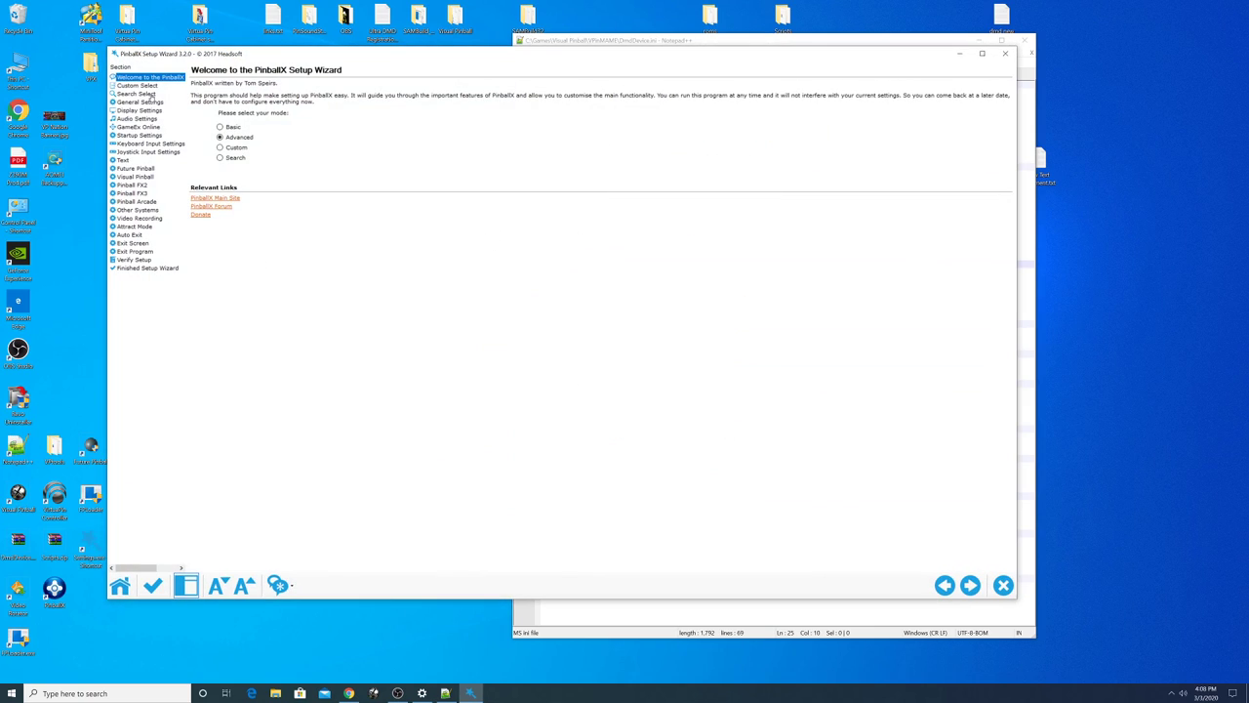
pyautogui.click(146, 109)
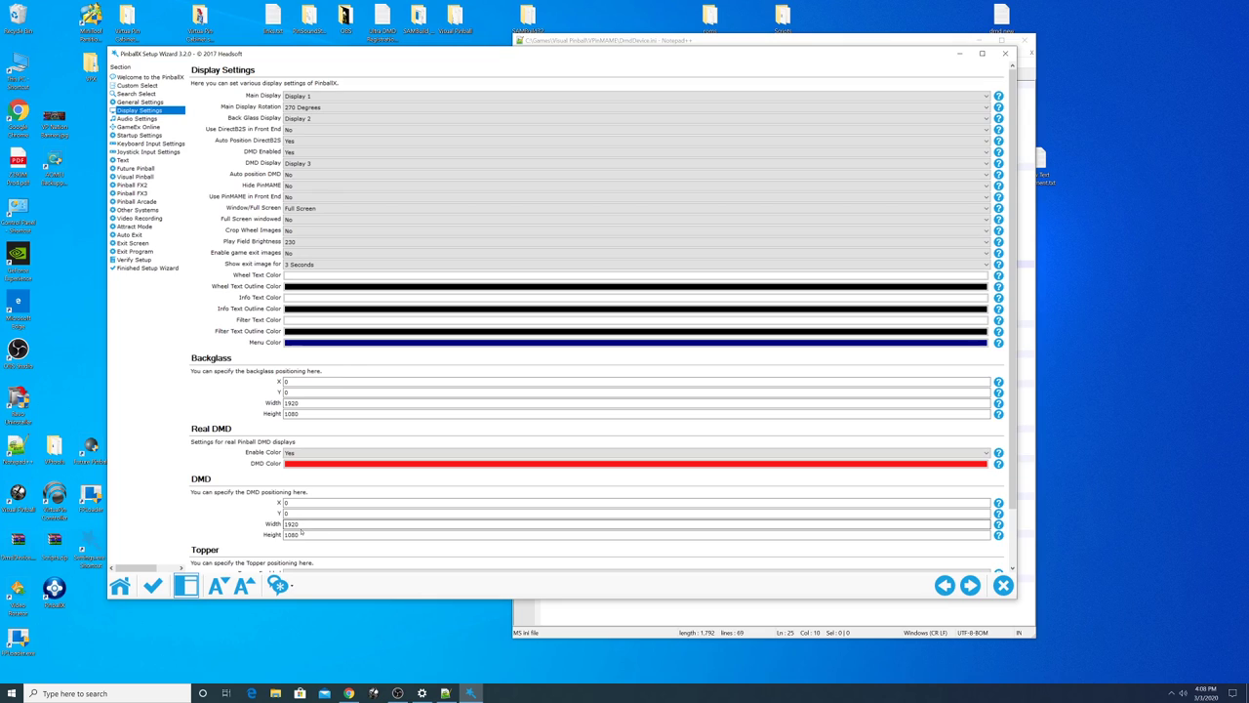
pyautogui.moveTo(310, 598); pyautogui.dragTo(310, 647)
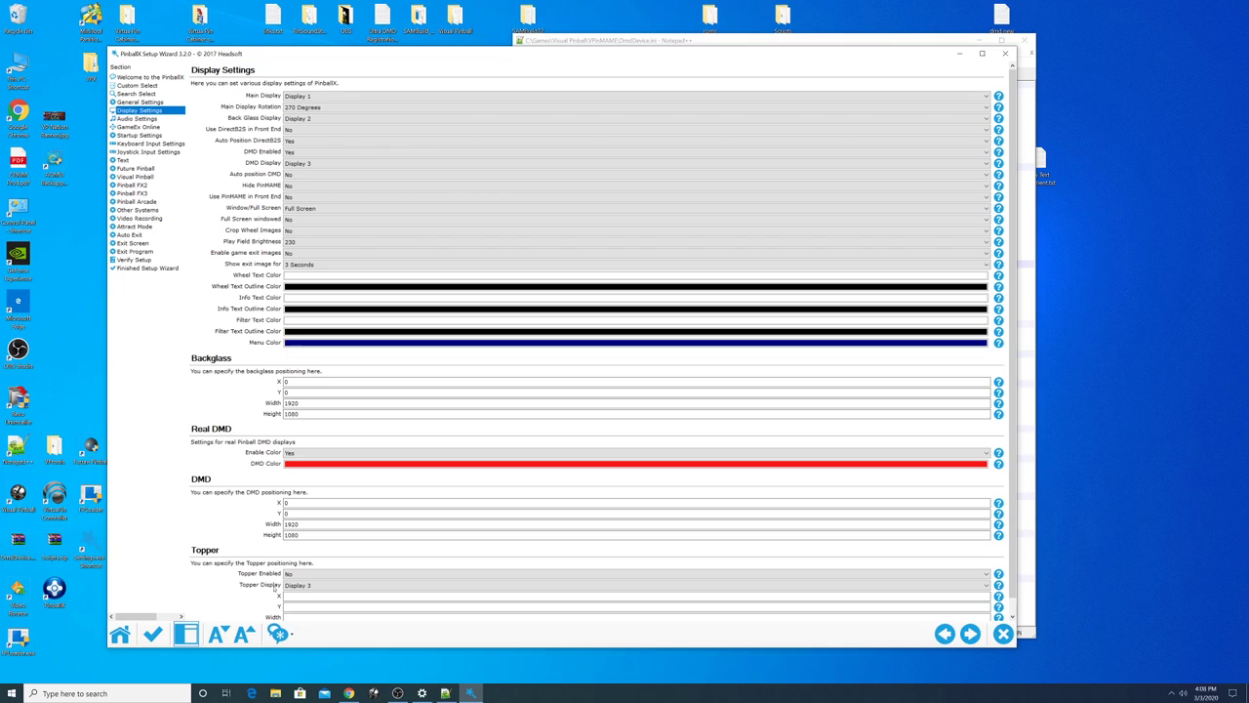
# Set the DMD height to 540 in the display settings and exit the PinballX Setup Wizard.
pyautogui.doubleClick(291, 534)
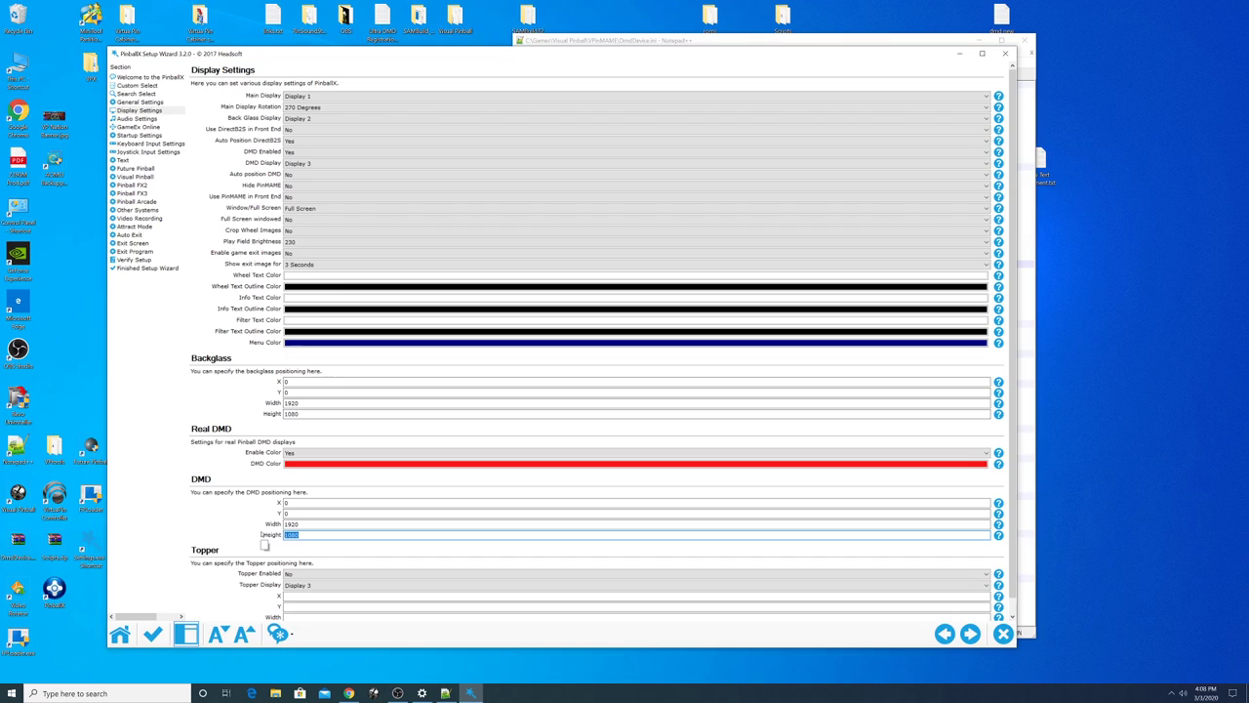
pyautogui.write('560')
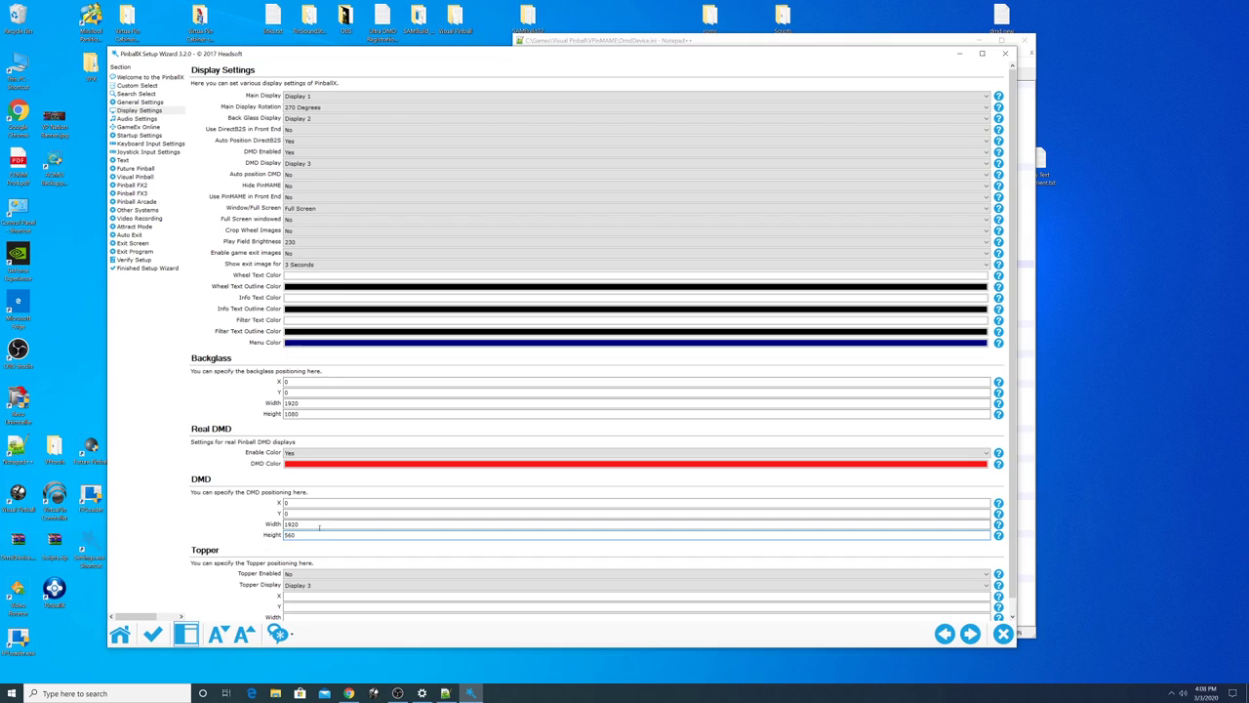
pyautogui.click(305, 524)
pyautogui.doubleClick(321, 533)
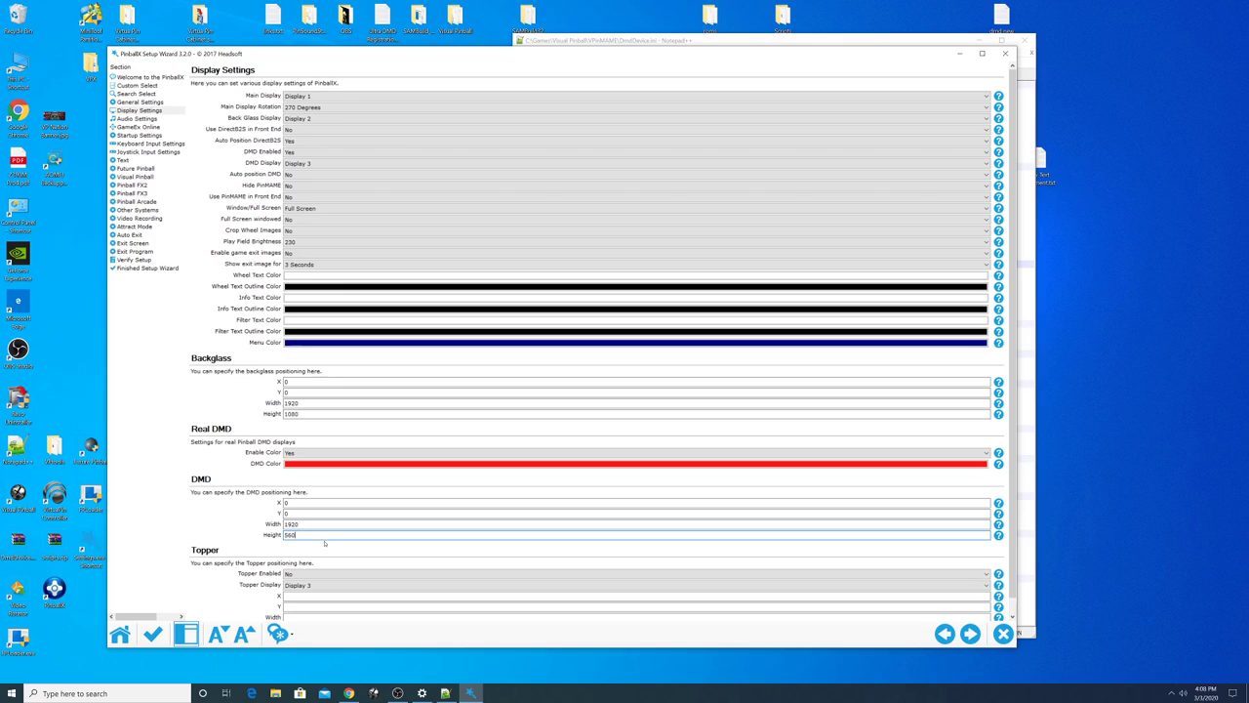
pyautogui.write('540')
pyautogui.moveTo(434, 58); pyautogui.dragTo(364, 43)
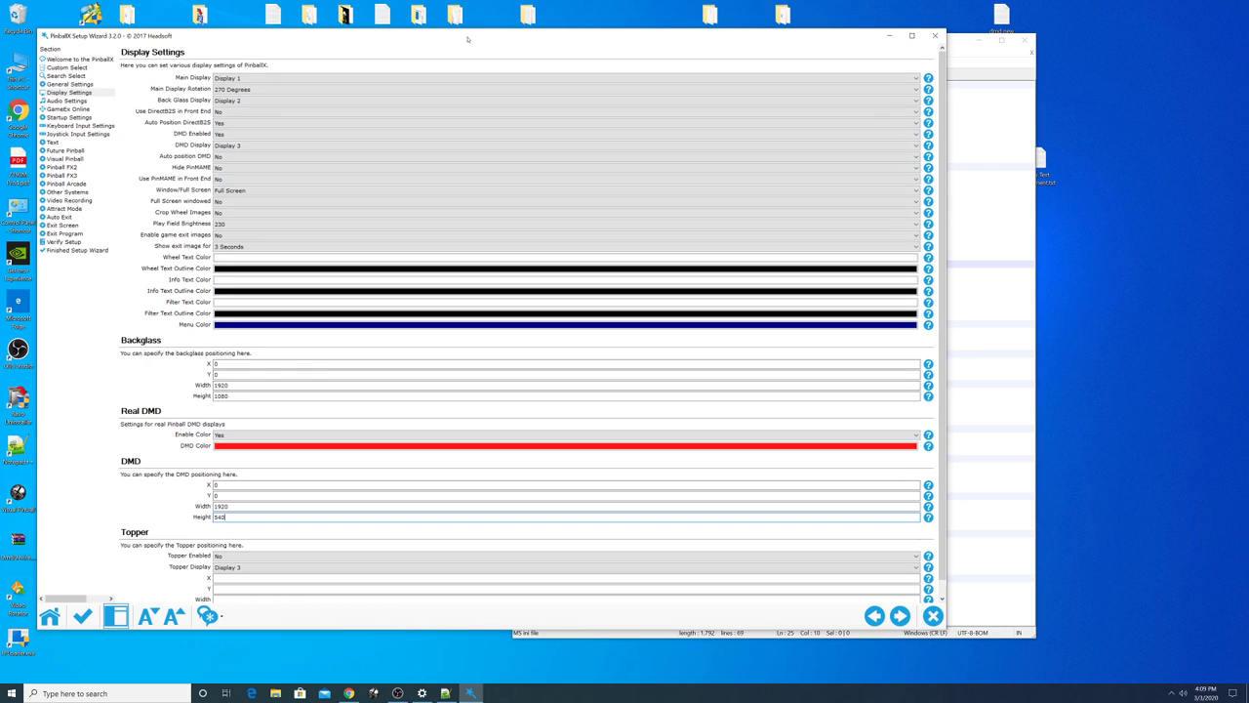
pyautogui.moveTo(462, 36); pyautogui.dragTo(631, 53)
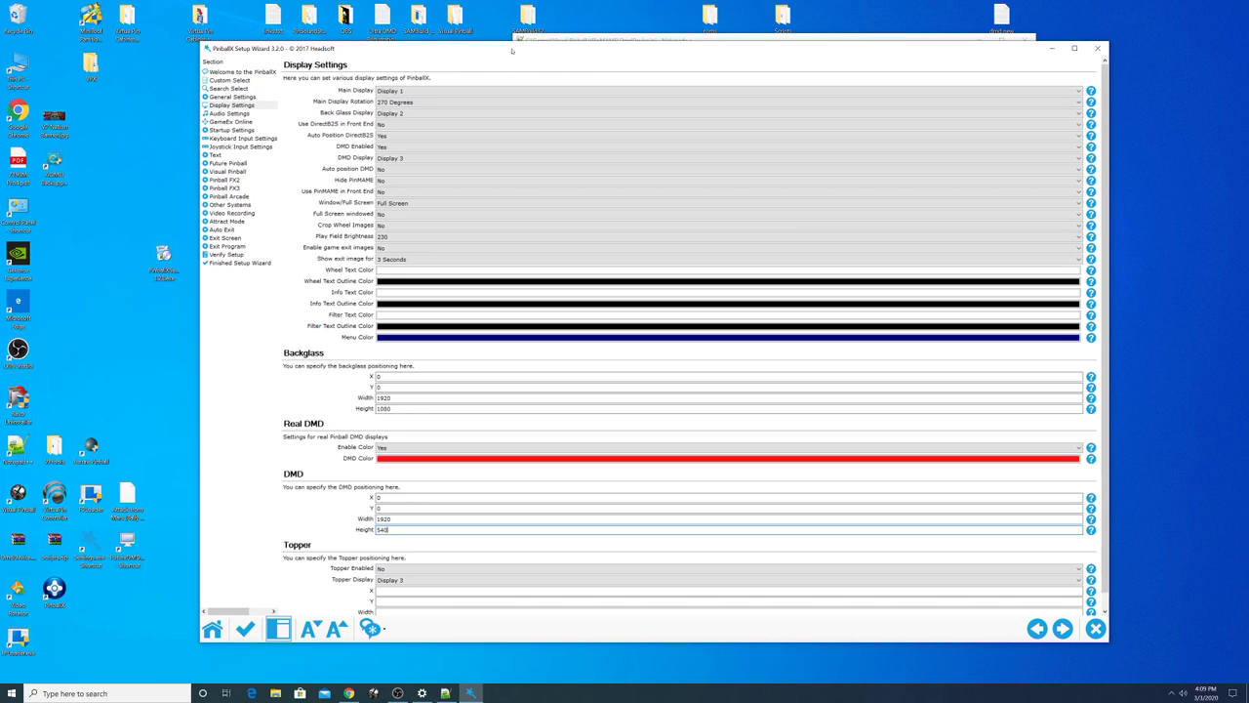
pyautogui.moveTo(513, 50); pyautogui.dragTo(451, 28)
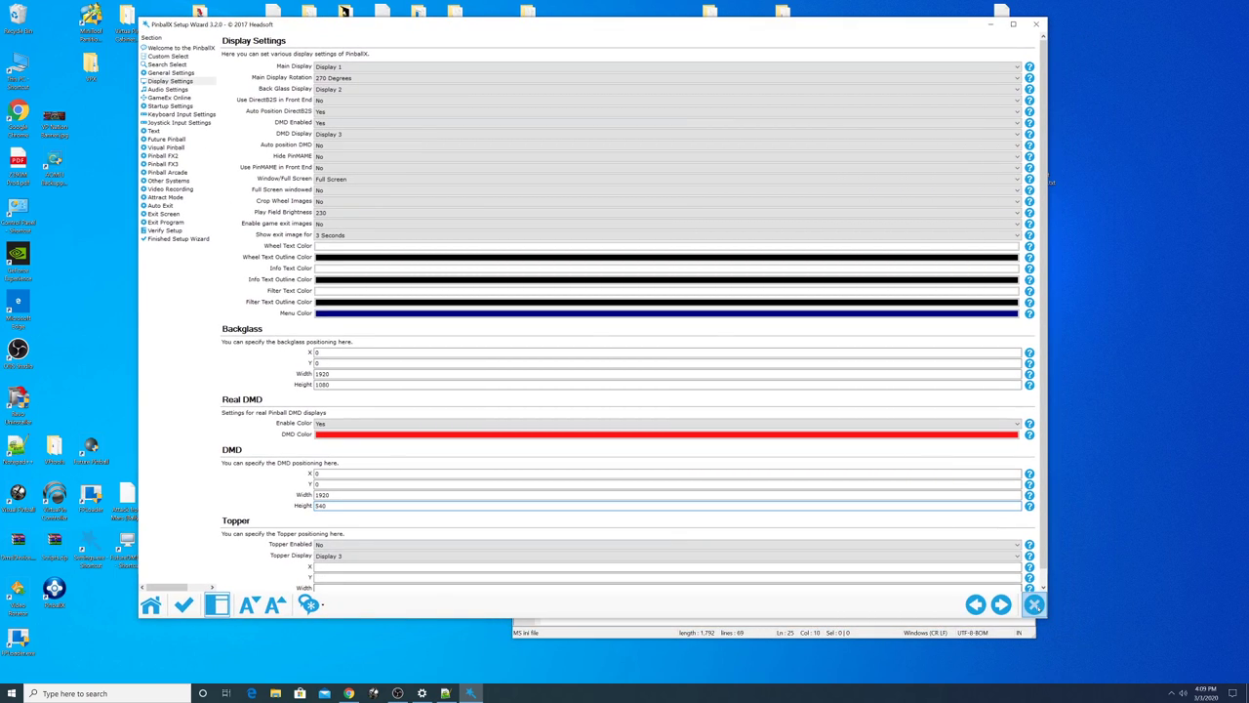
pyautogui.click(1034, 604)
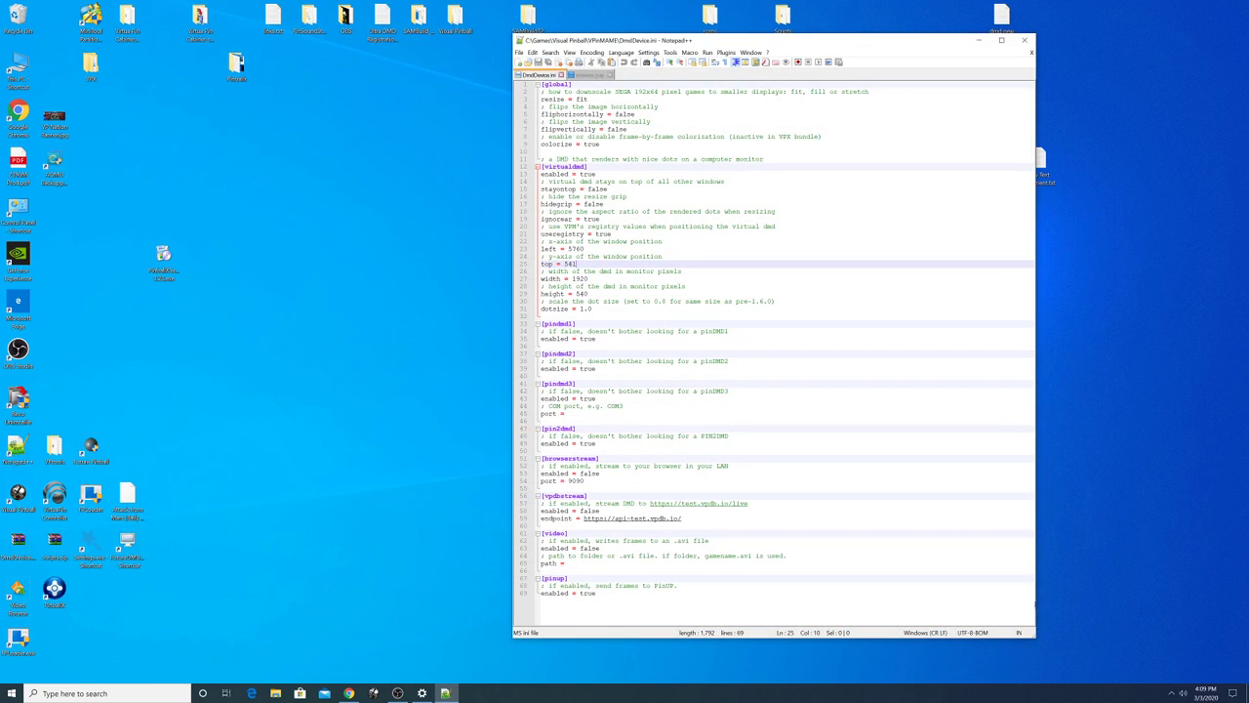
# Minimize Notepad++, set the Windows display scaling of display 1 to 100%, and minimize Settings.
pyautogui.click(979, 40)
pyautogui.rightClick(405, 267)
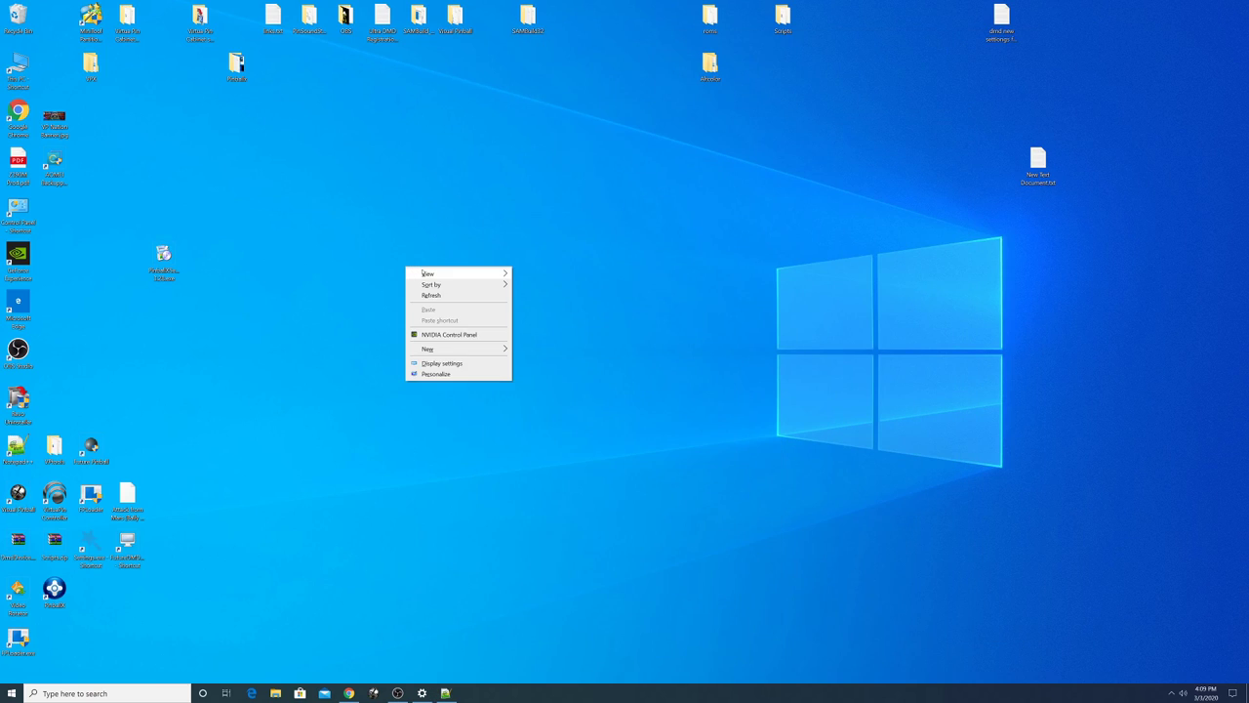
pyautogui.click(441, 363)
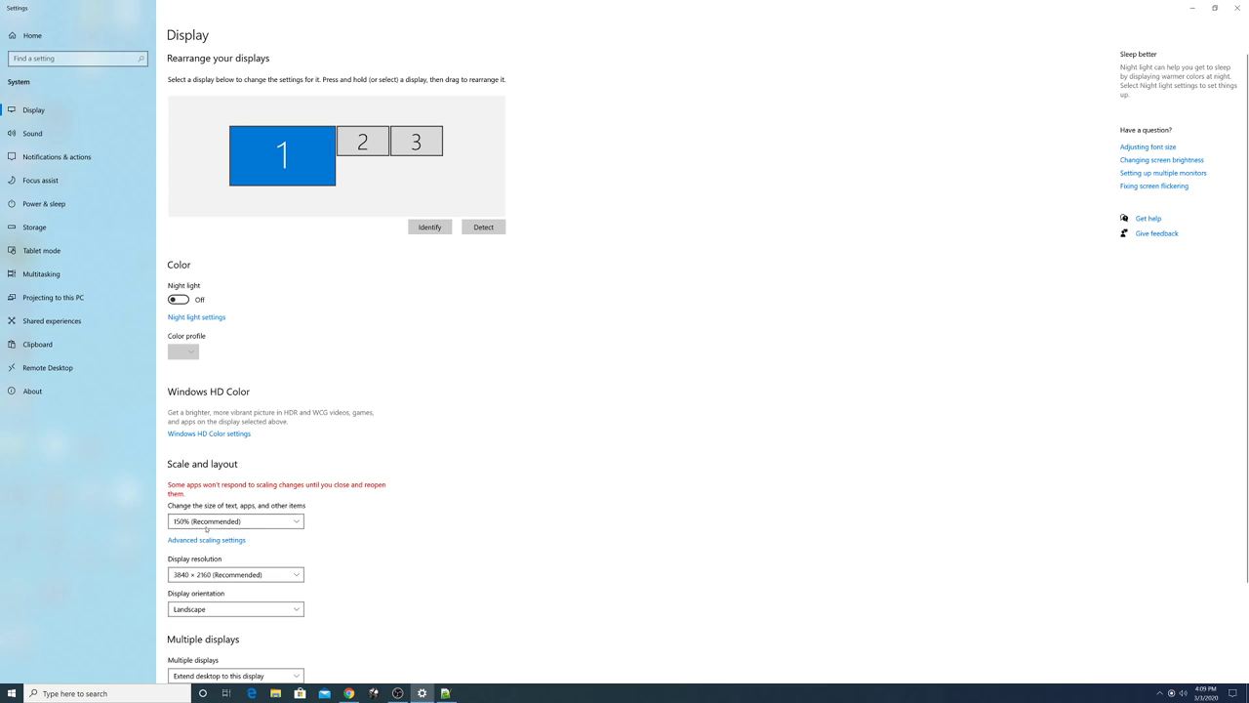
pyautogui.click(206, 527)
pyautogui.click(207, 490)
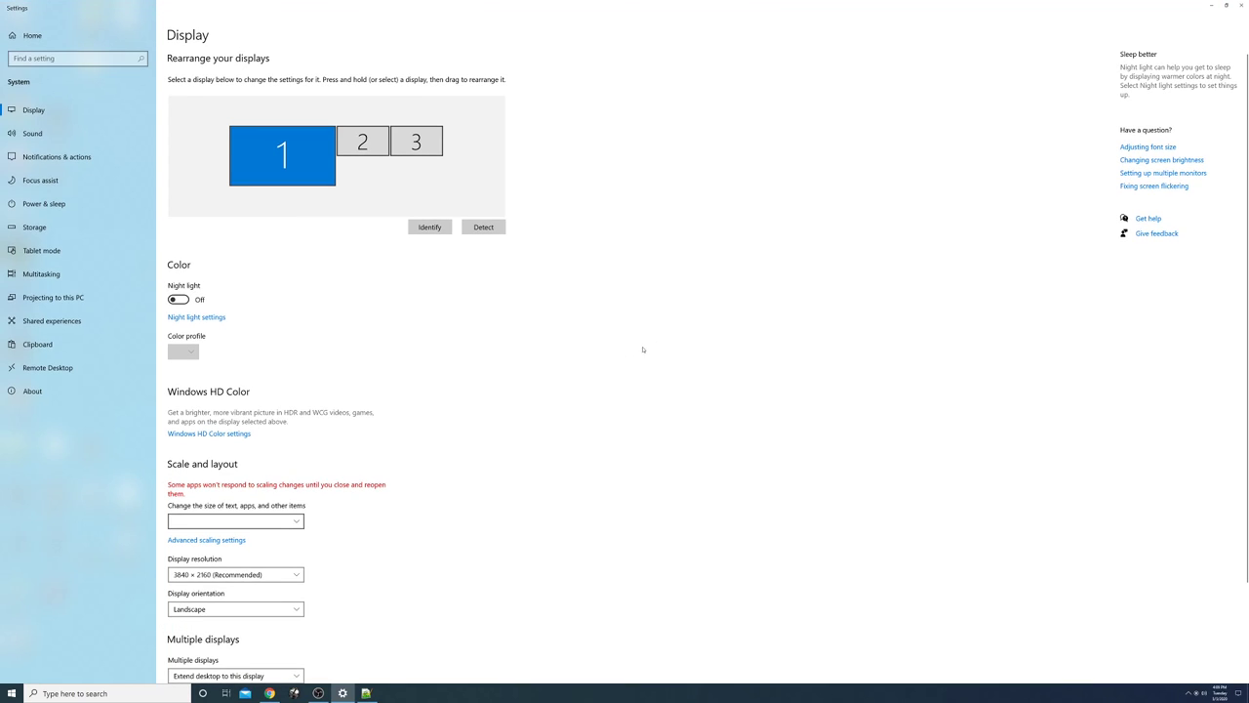
pyautogui.click(1208, 7)
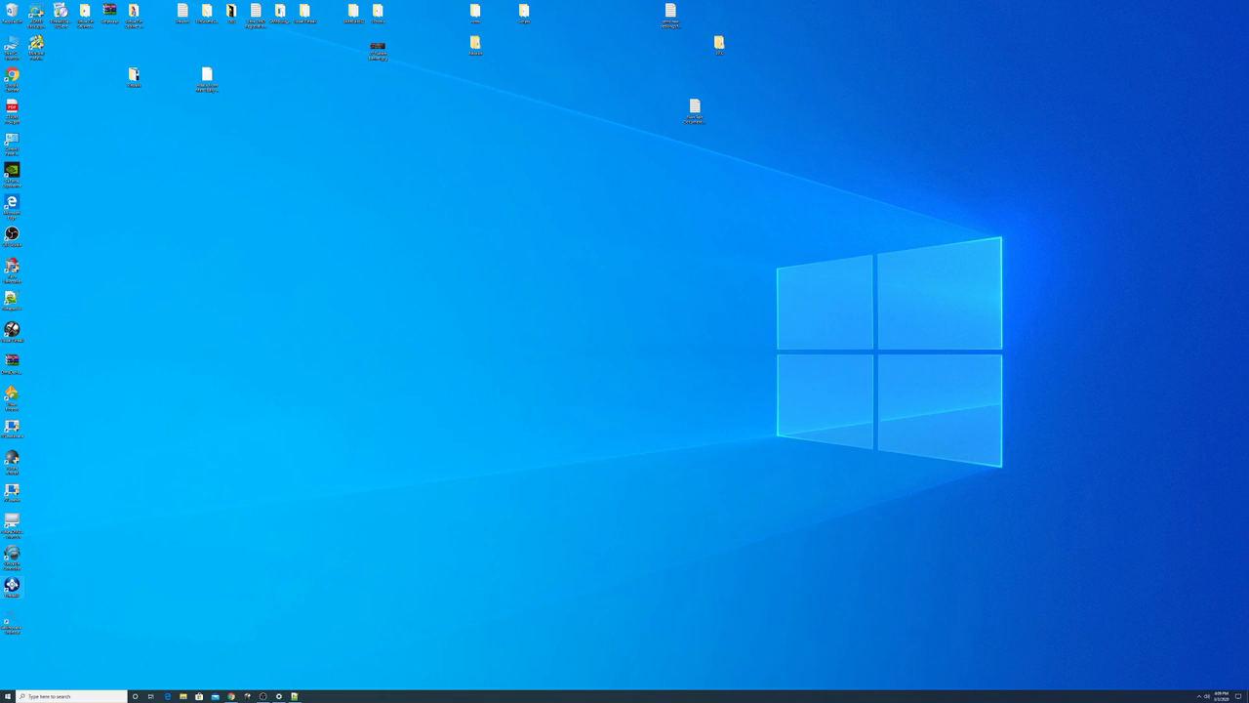
# Switch to the Tutorial scene in OBS, check the PinballX layout across the three screens, and exit PinballX.
pyautogui.click(263, 696)
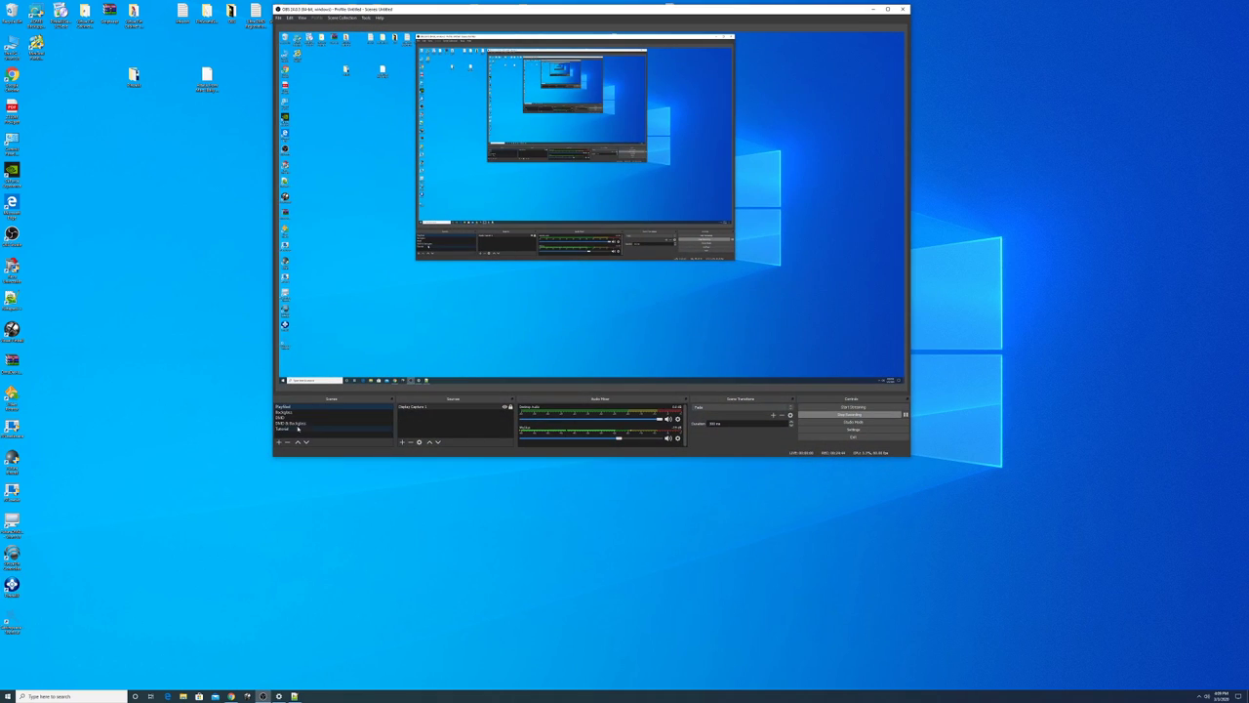
pyautogui.click(299, 428)
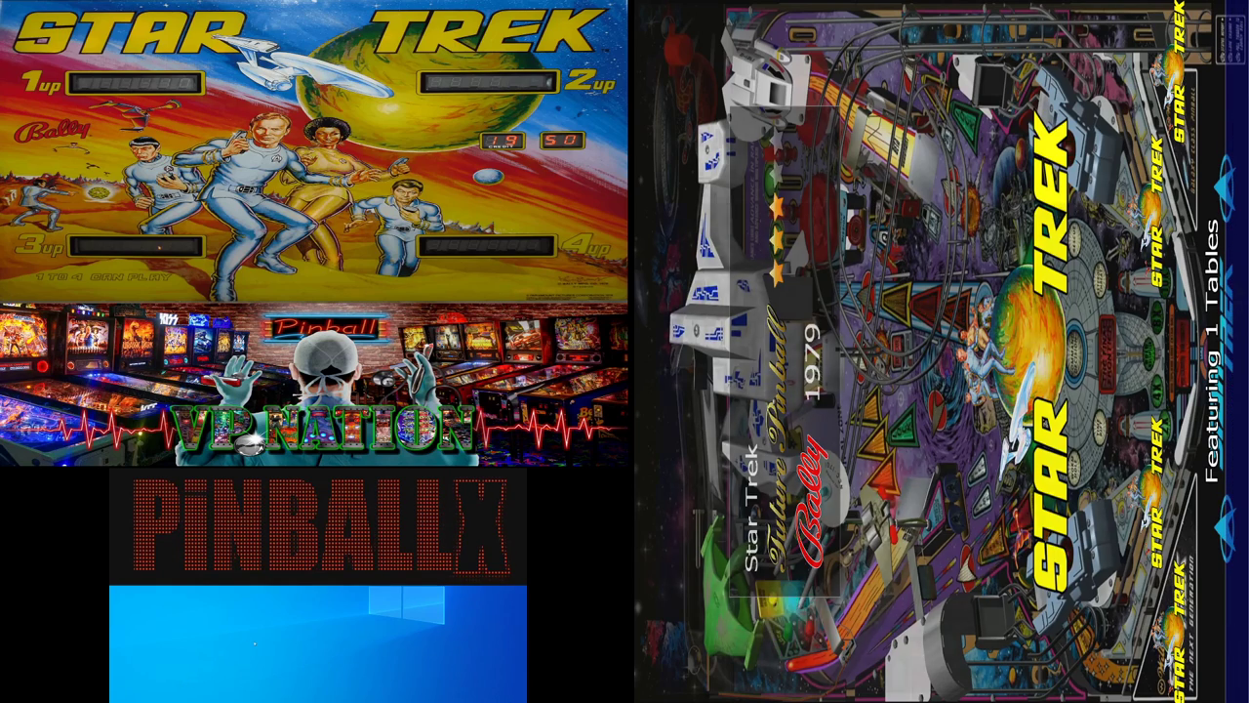
pyautogui.press('Escape')
pyautogui.press('Down')
pyautogui.press('Return')
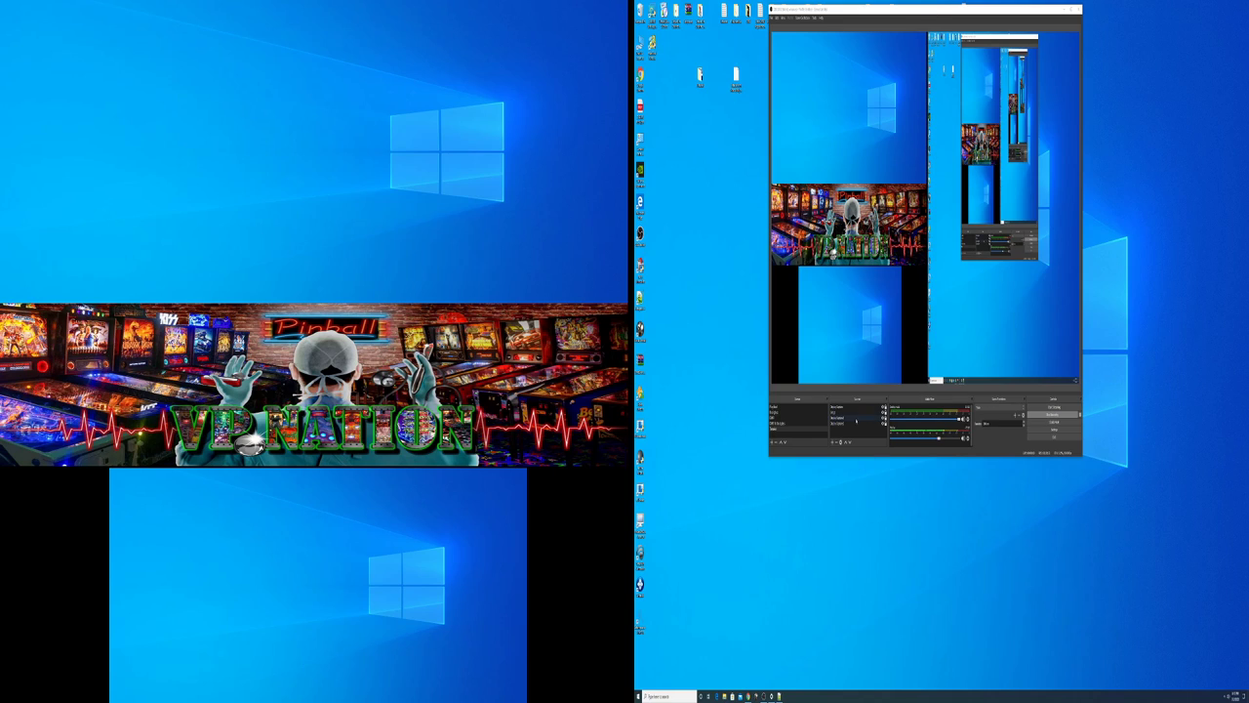
pyautogui.click(786, 408)
pyautogui.doubleClick(641, 45)
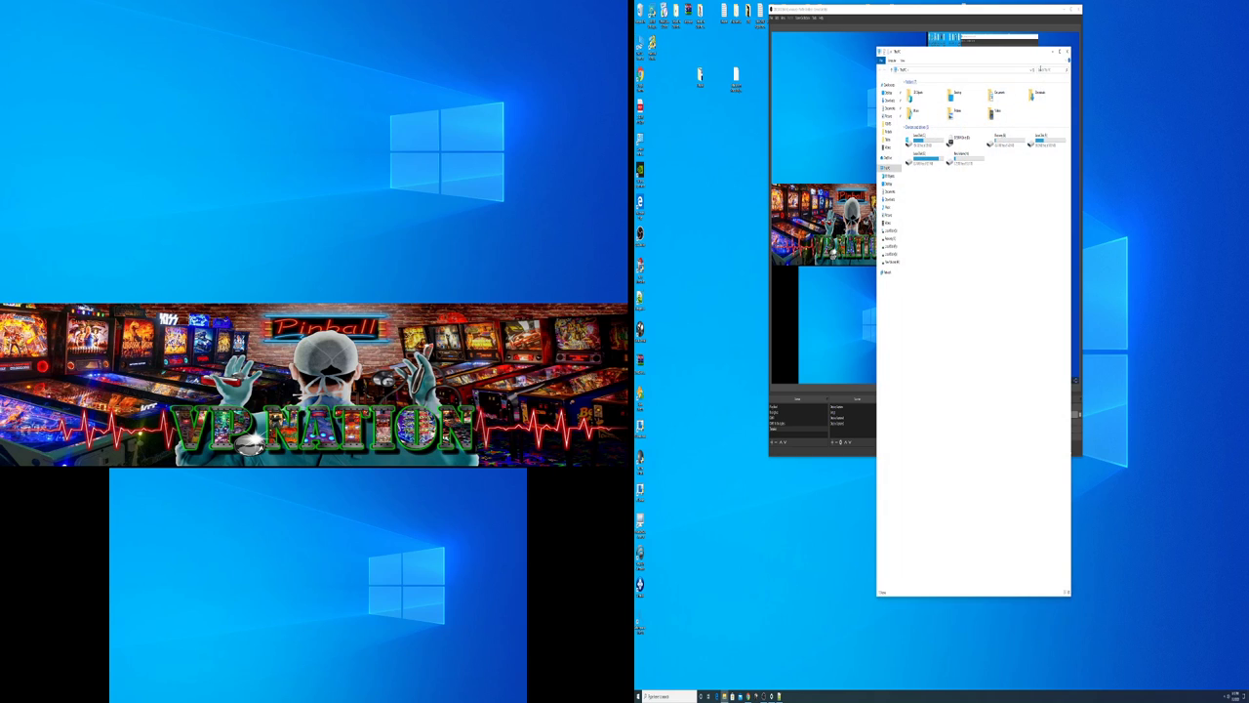
pyautogui.hotkey('alt', 'F4')
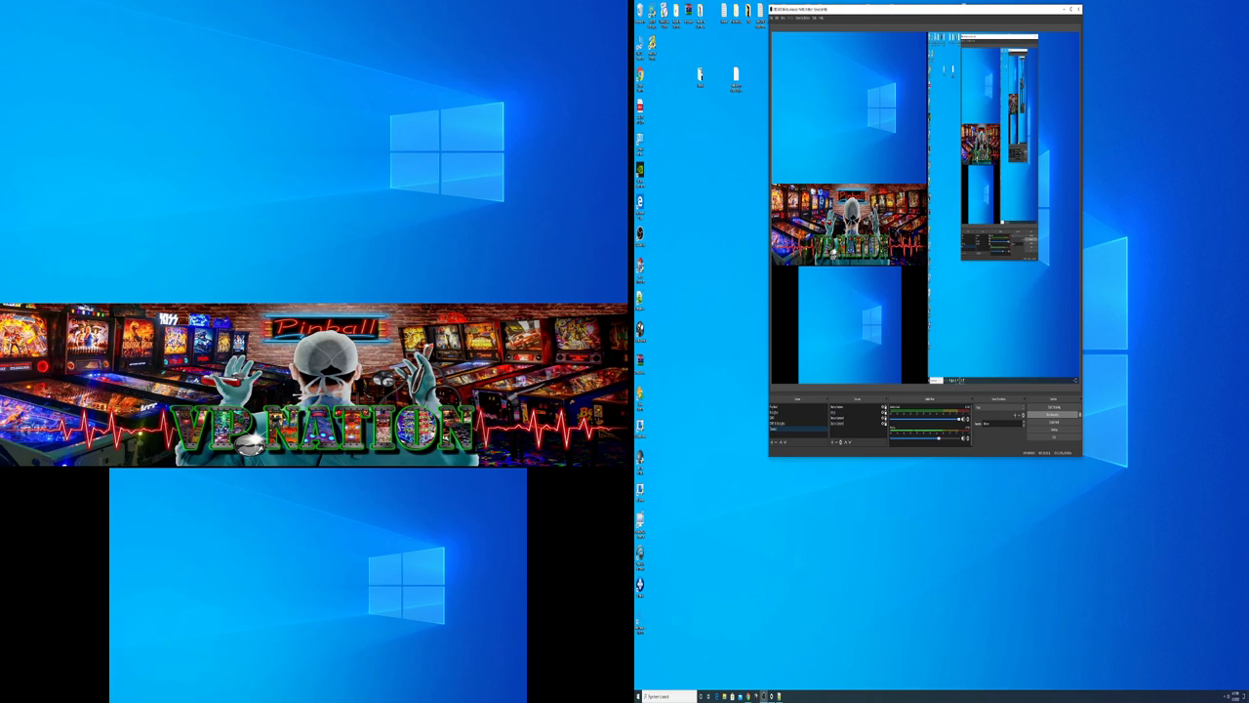
# Set the Windows display scaling of display 1 to 150% (Recommended) and clear the open windows from the desktop.
pyautogui.rightClick(700, 534)
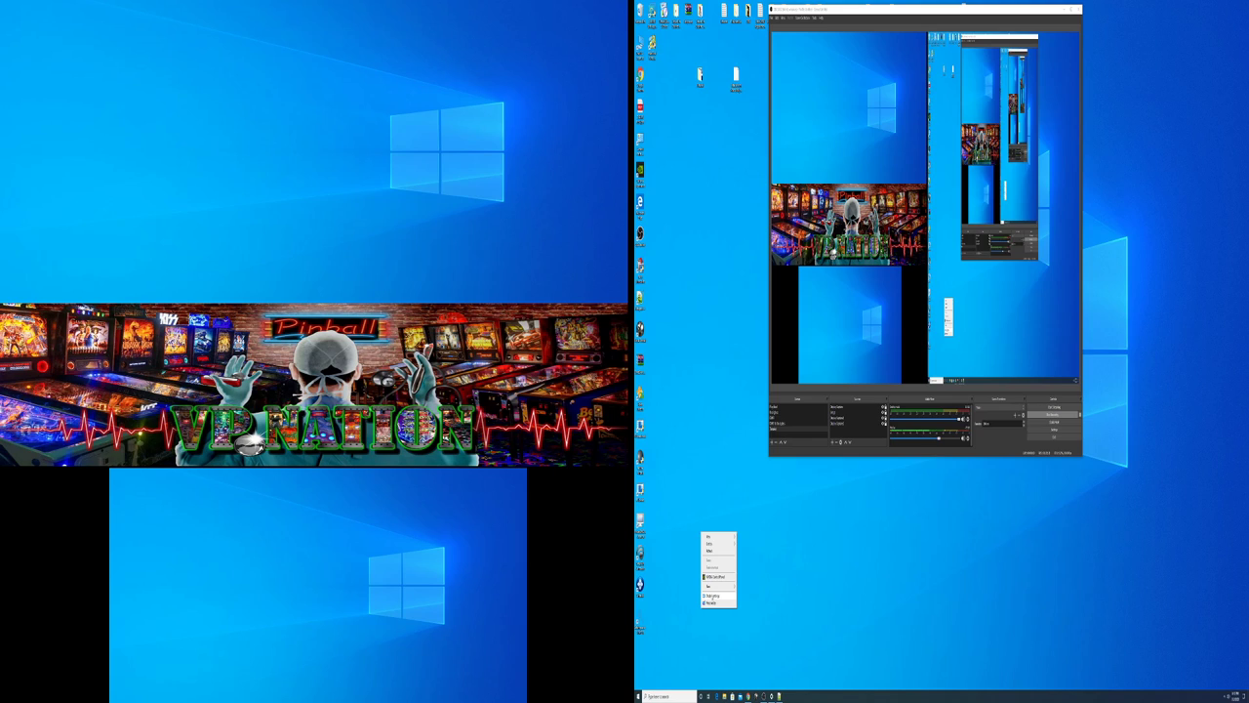
pyautogui.click(712, 594)
pyautogui.click(733, 334)
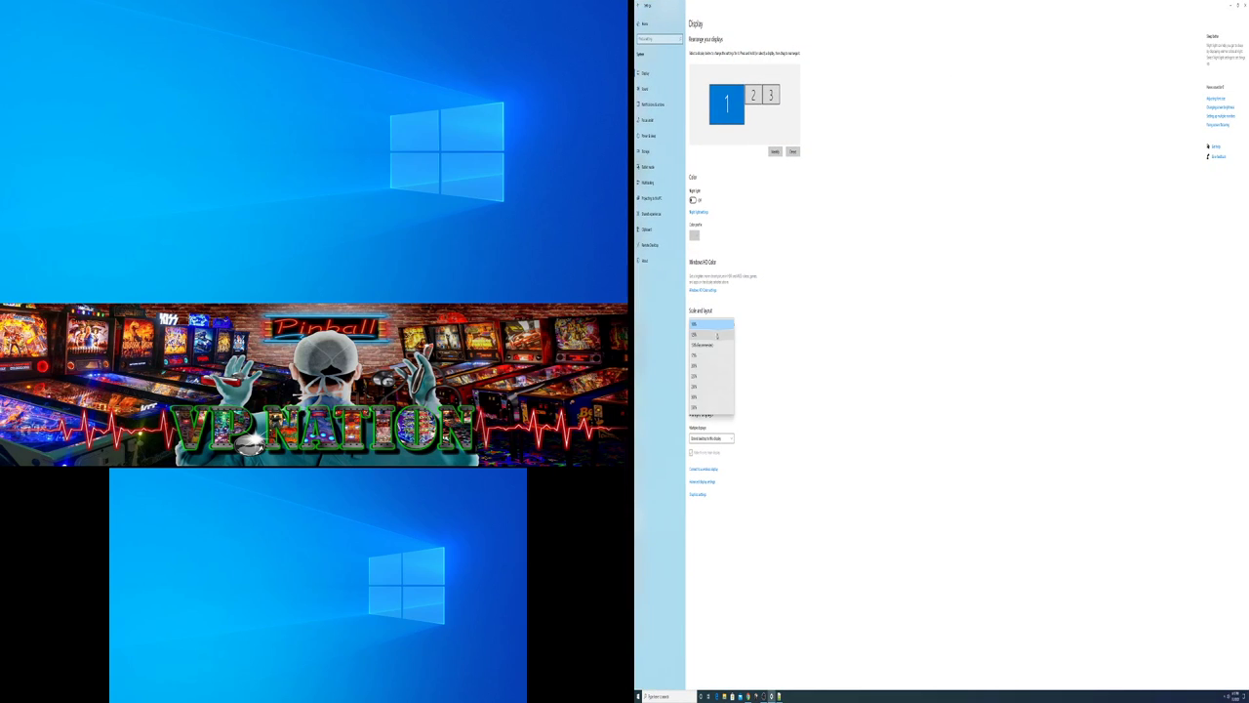
pyautogui.click(711, 346)
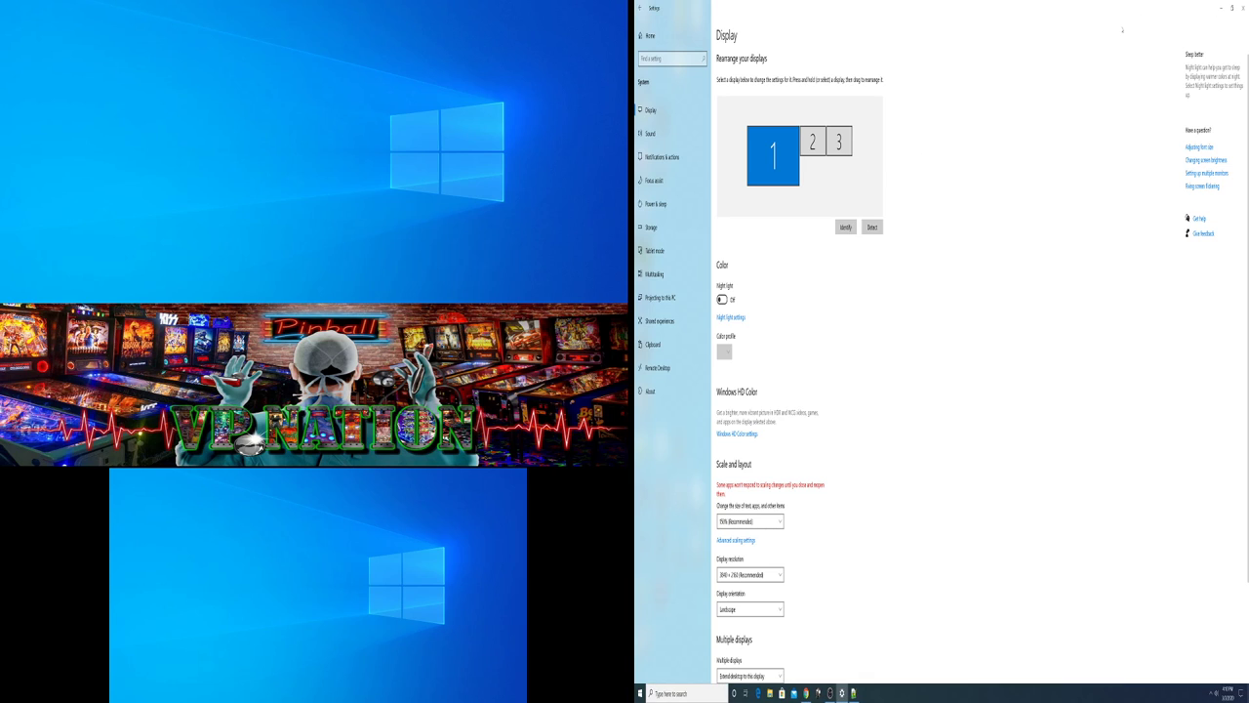
pyautogui.click(1221, 8)
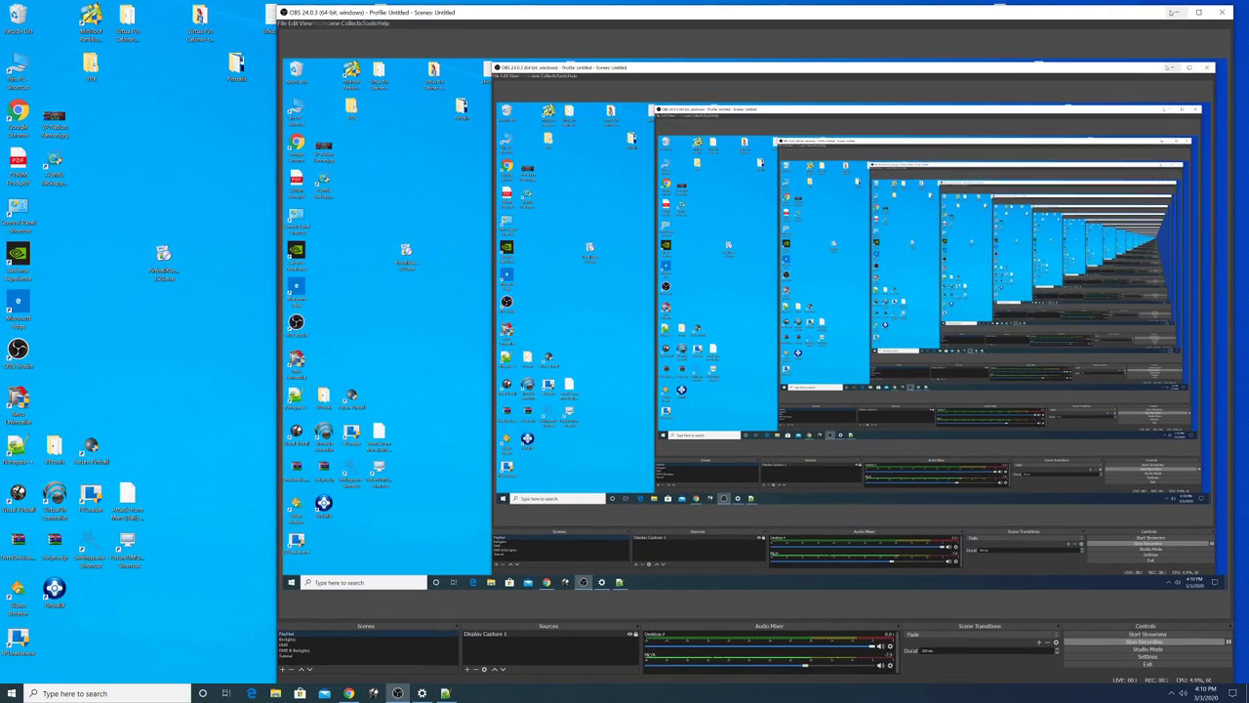
pyautogui.press('super+d')
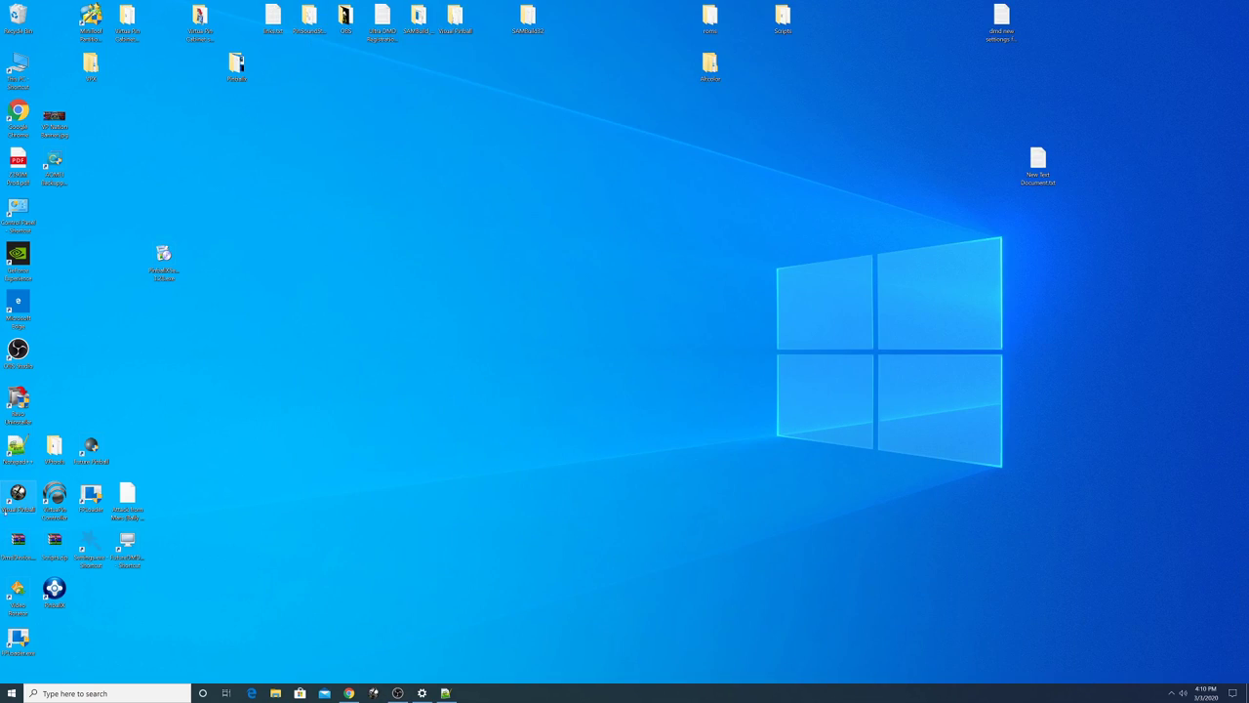
# Open the display settings in the PinballX Setup Wizard, set the DMD Y position to 541, and exit the wizard.
pyautogui.click(88, 543)
pyautogui.press('Return')
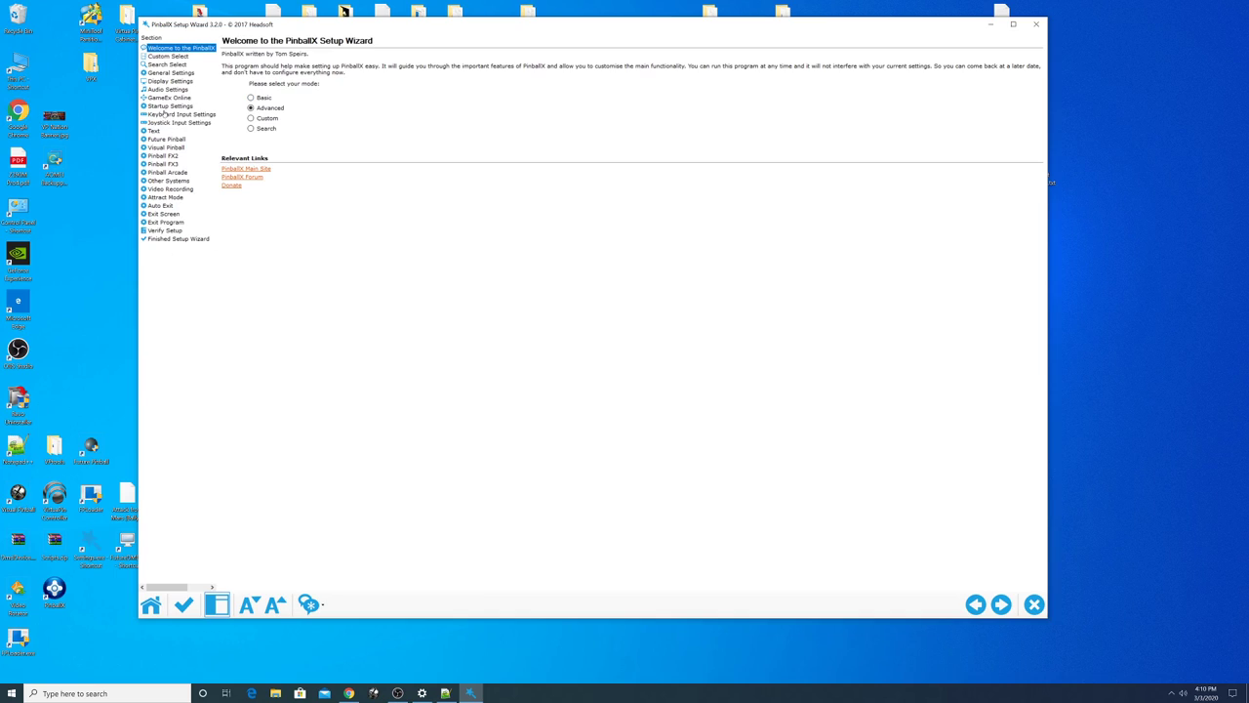
pyautogui.click(170, 81)
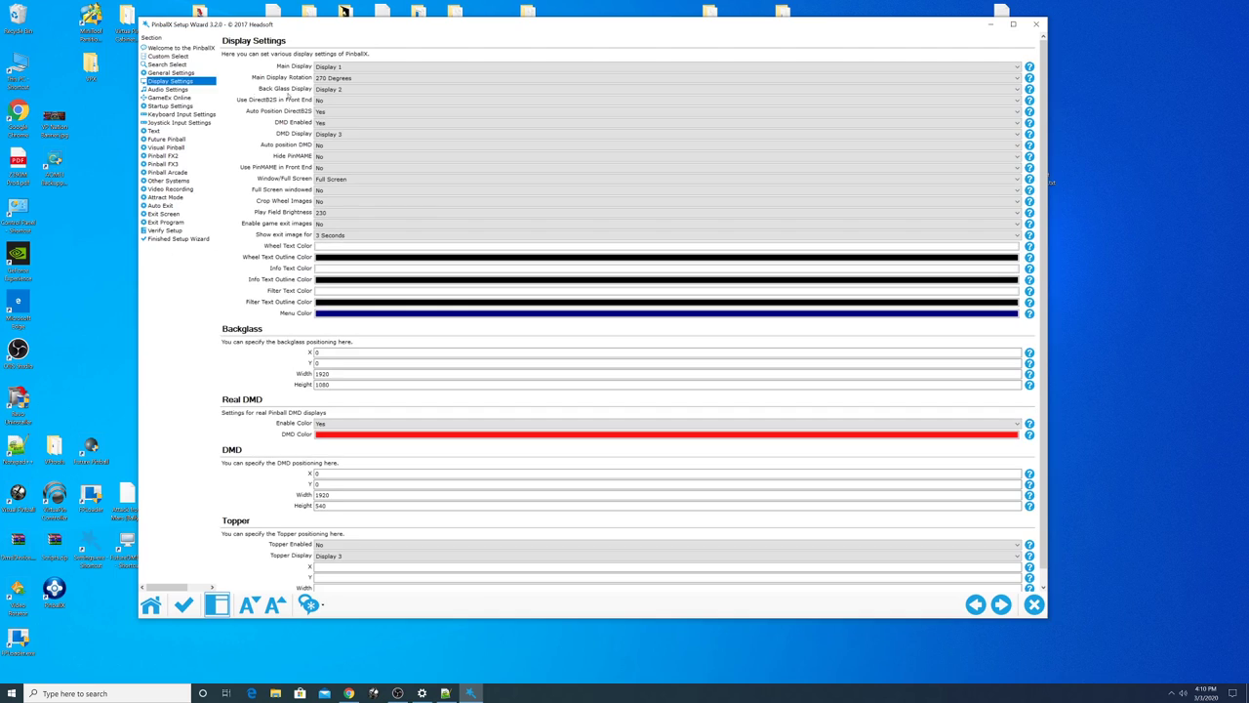
pyautogui.doubleClick(329, 481)
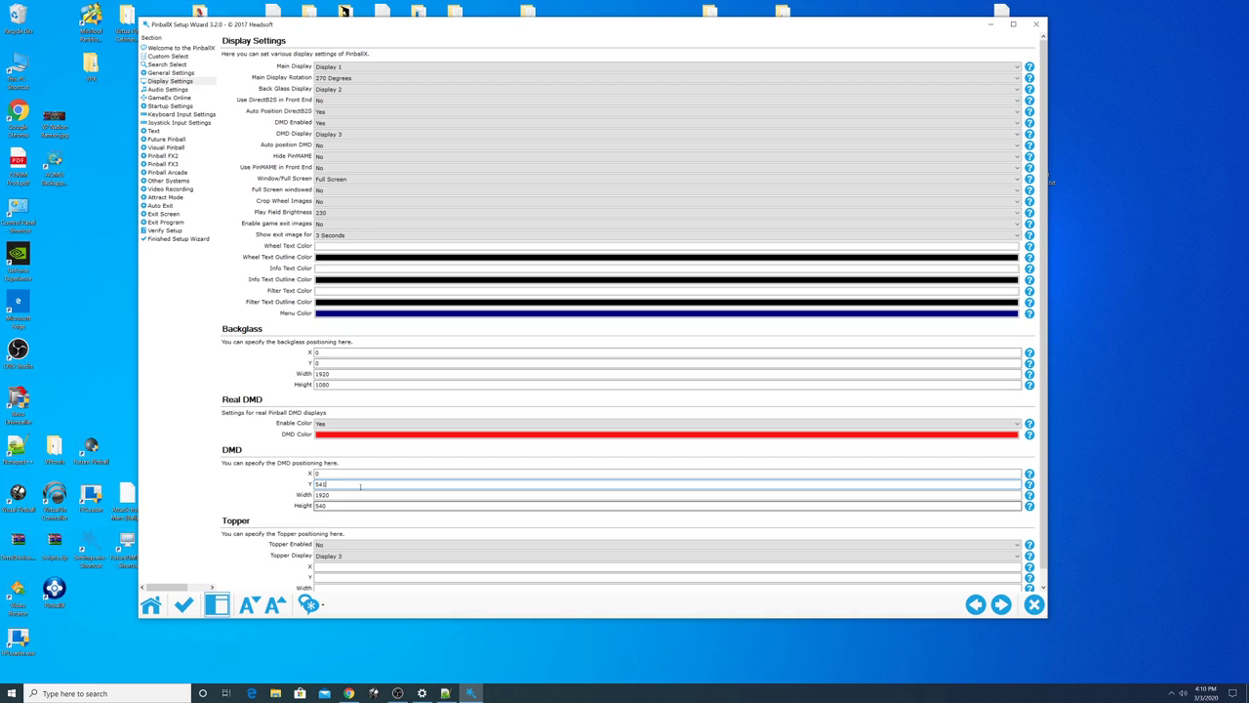
pyautogui.write('540')
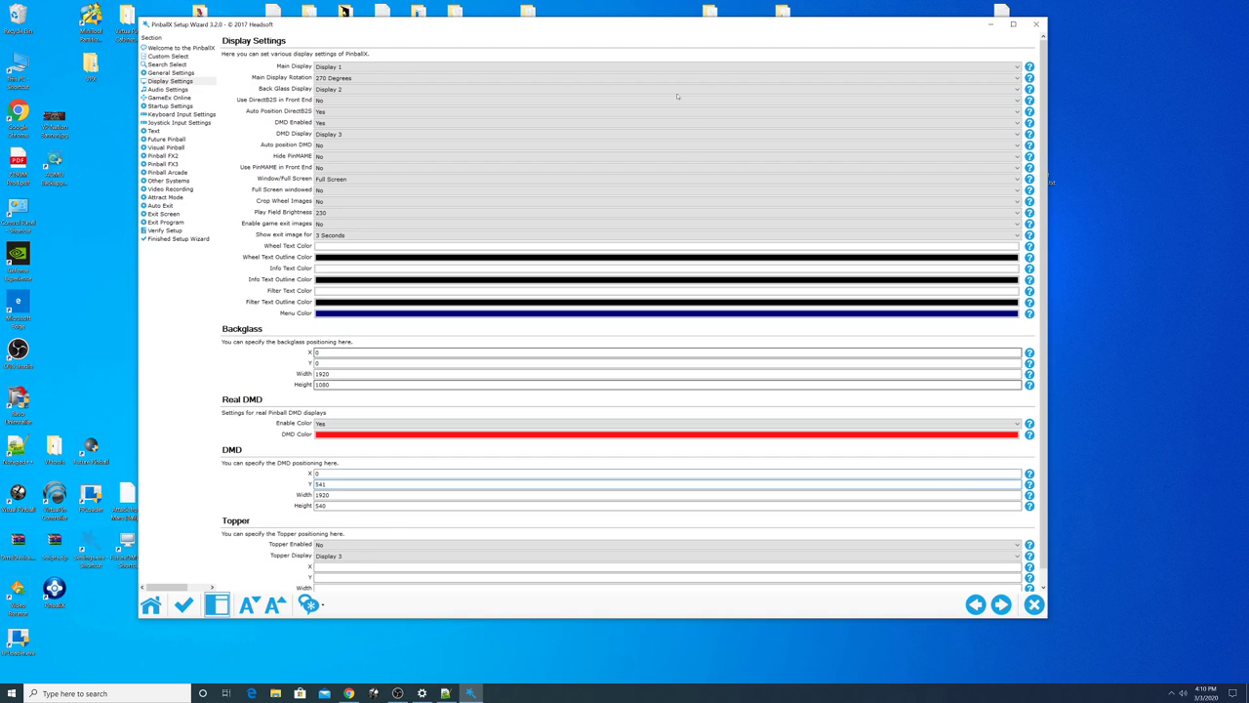
pyautogui.moveTo(670, 42); pyautogui.dragTo(632, 40)
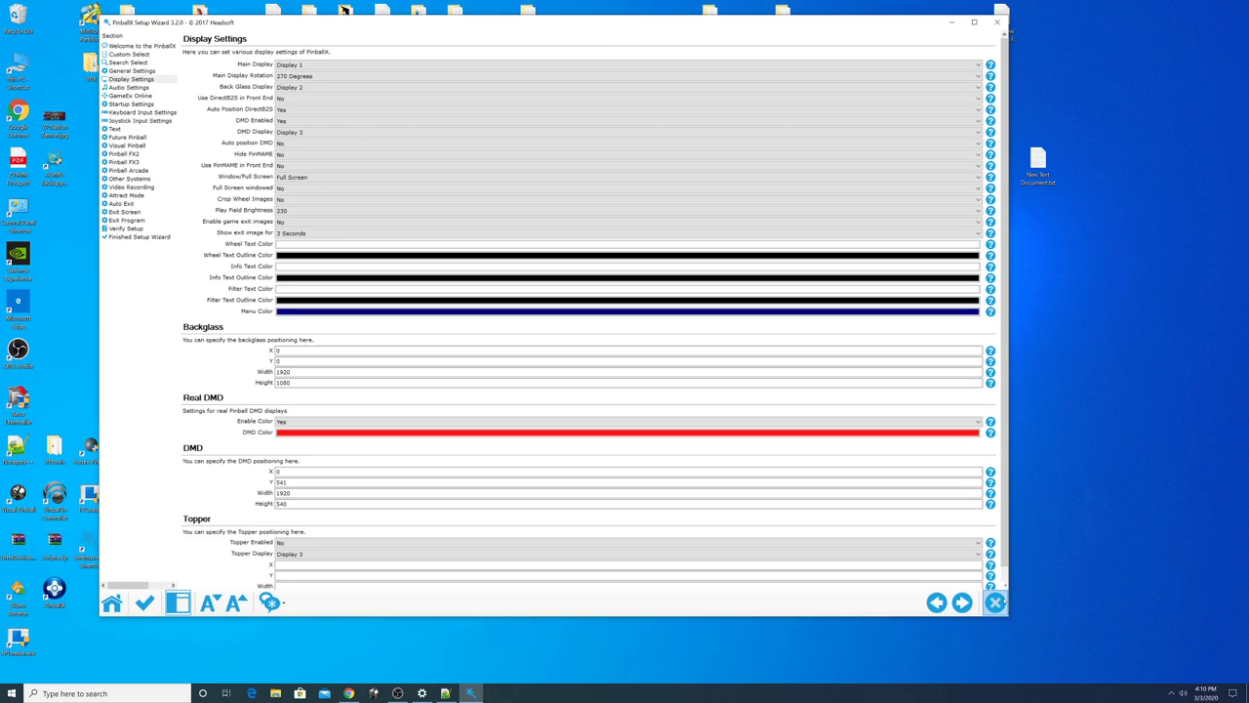
pyautogui.click(999, 600)
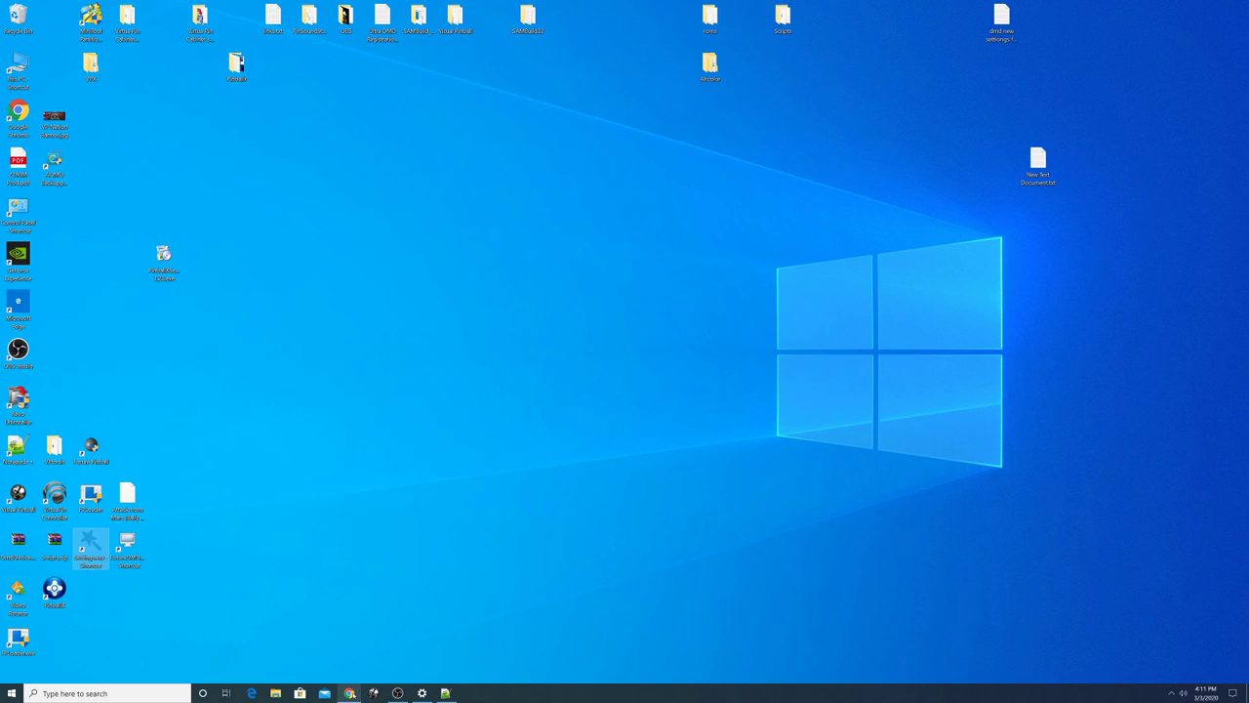
pyautogui.click(398, 693)
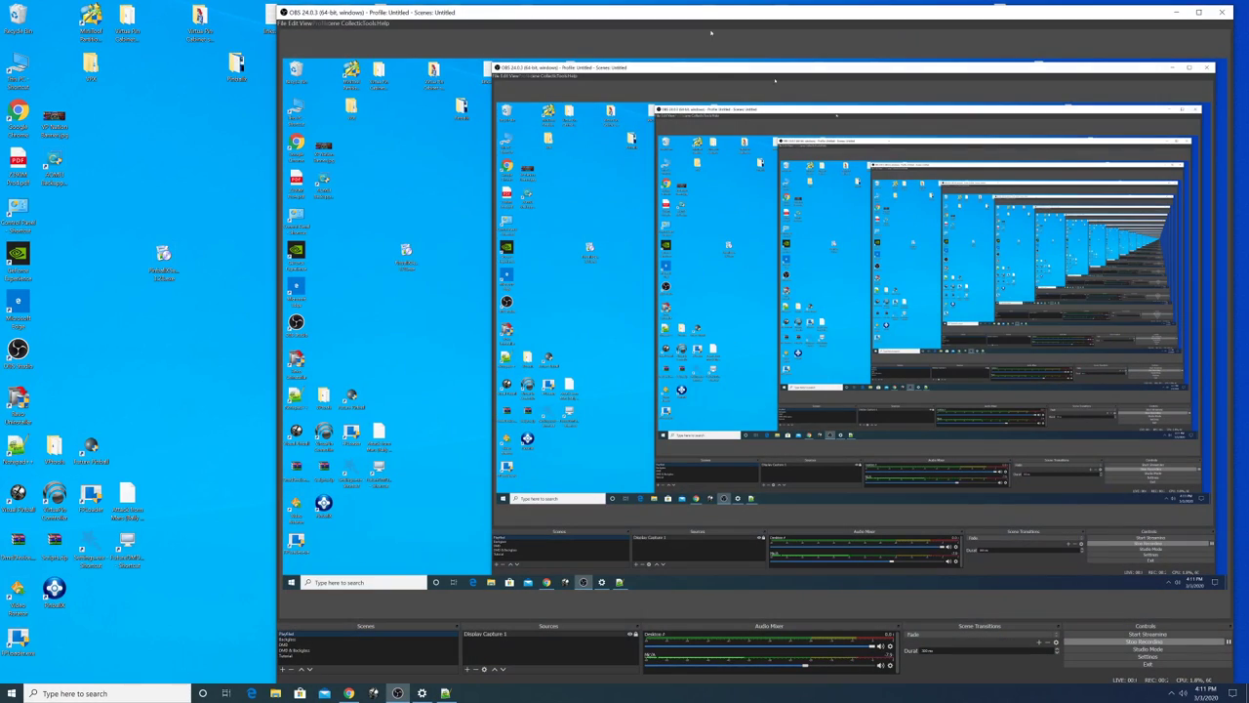
pyautogui.click(1176, 12)
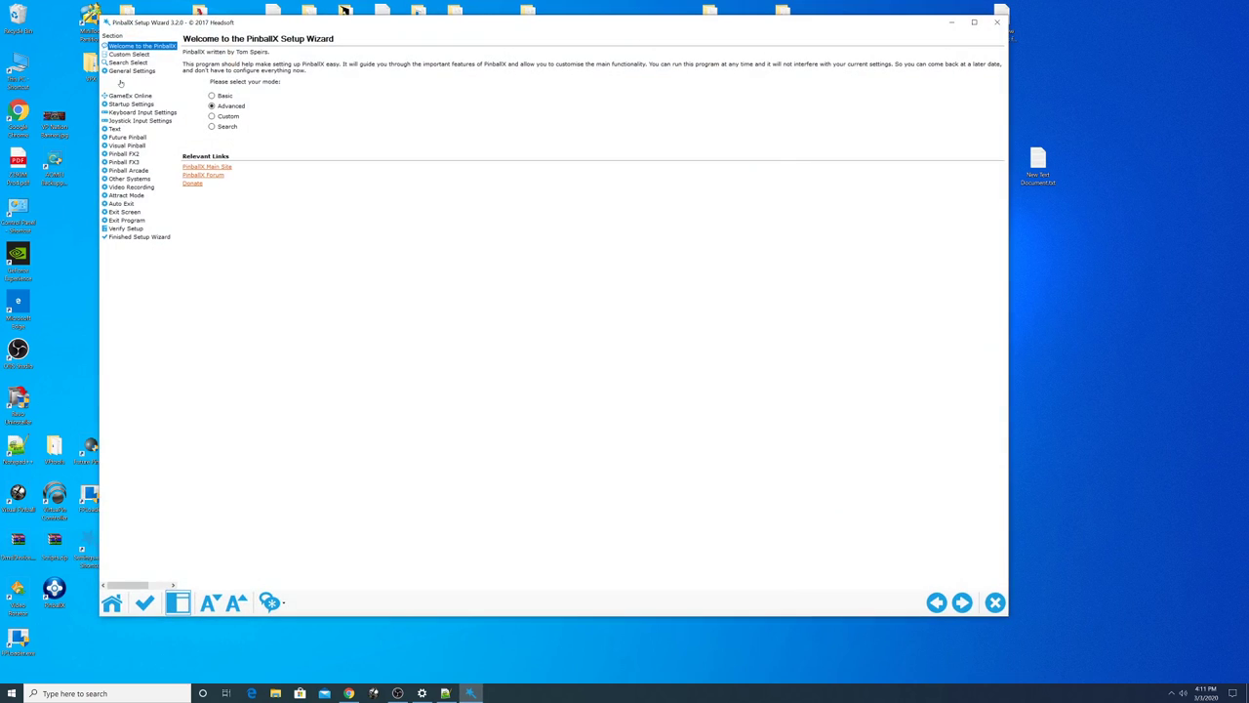
# Enable the topper in the wizard's display settings, set its width to 1920 and height to 540, and exit the wizard.
pyautogui.click(121, 80)
pyautogui.scroll(-1, 265, 471)
pyautogui.click(313, 527)
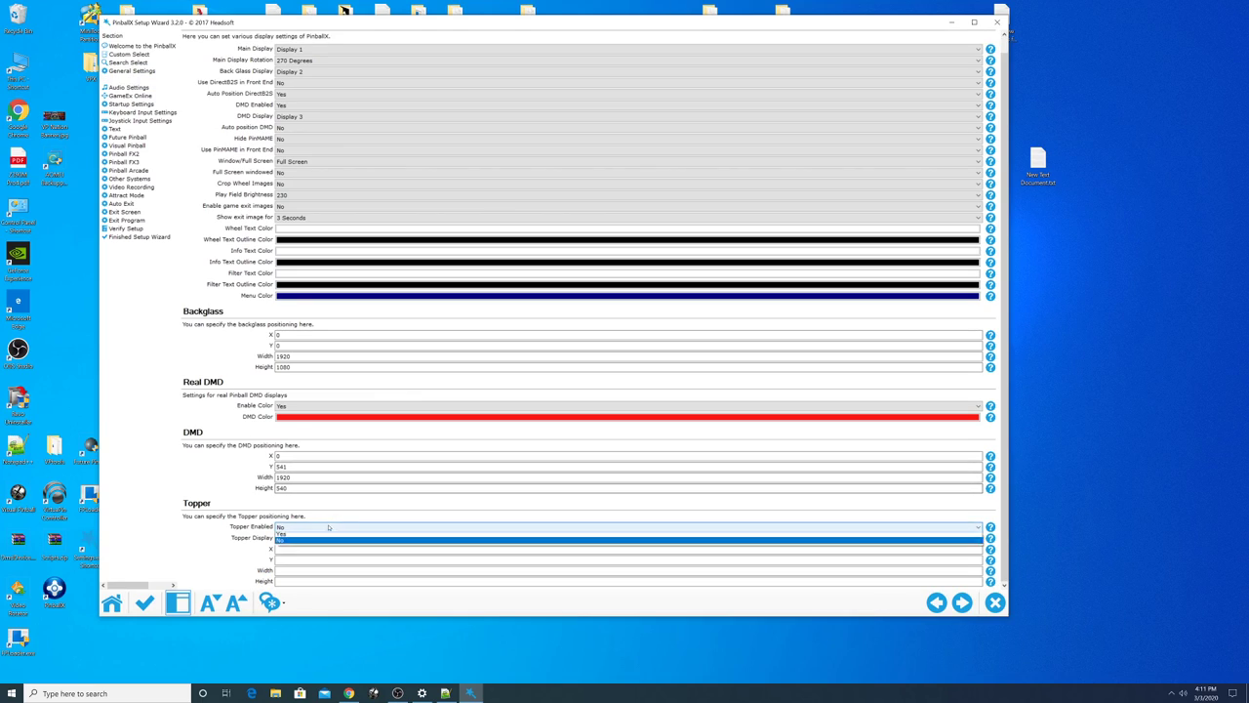
pyautogui.click(315, 543)
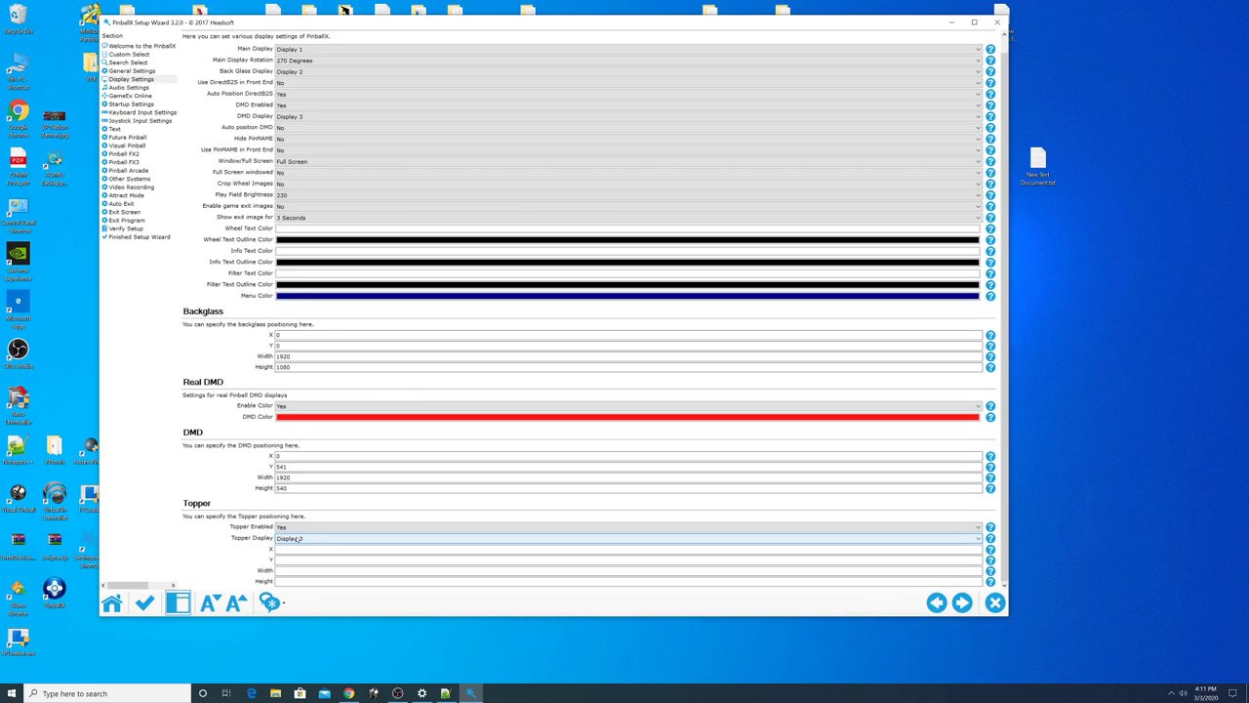
pyautogui.click(288, 570)
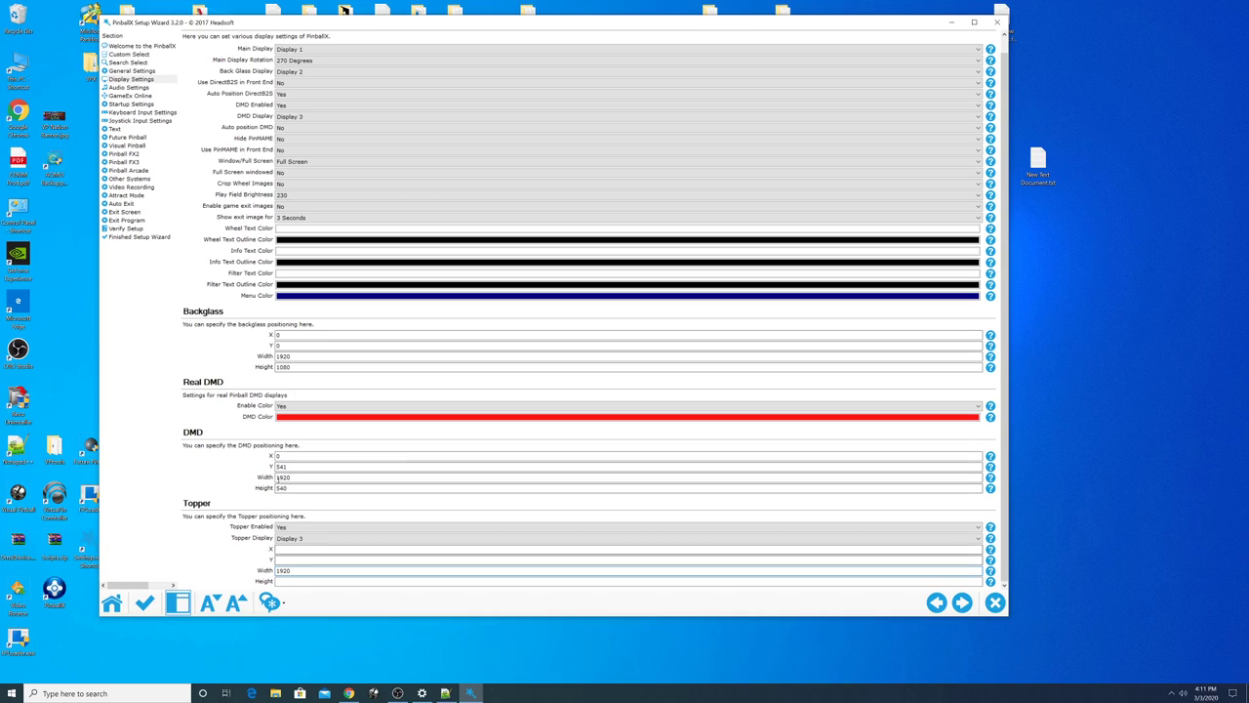
pyautogui.click(289, 580)
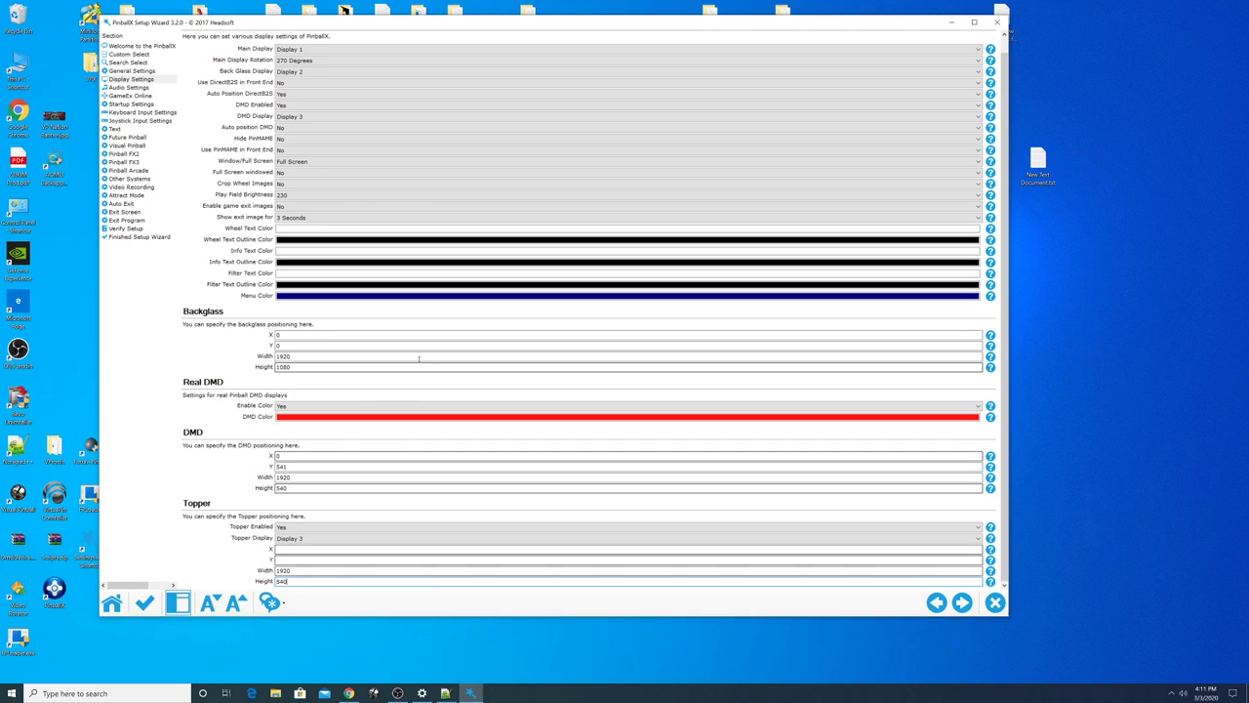
pyautogui.click(995, 602)
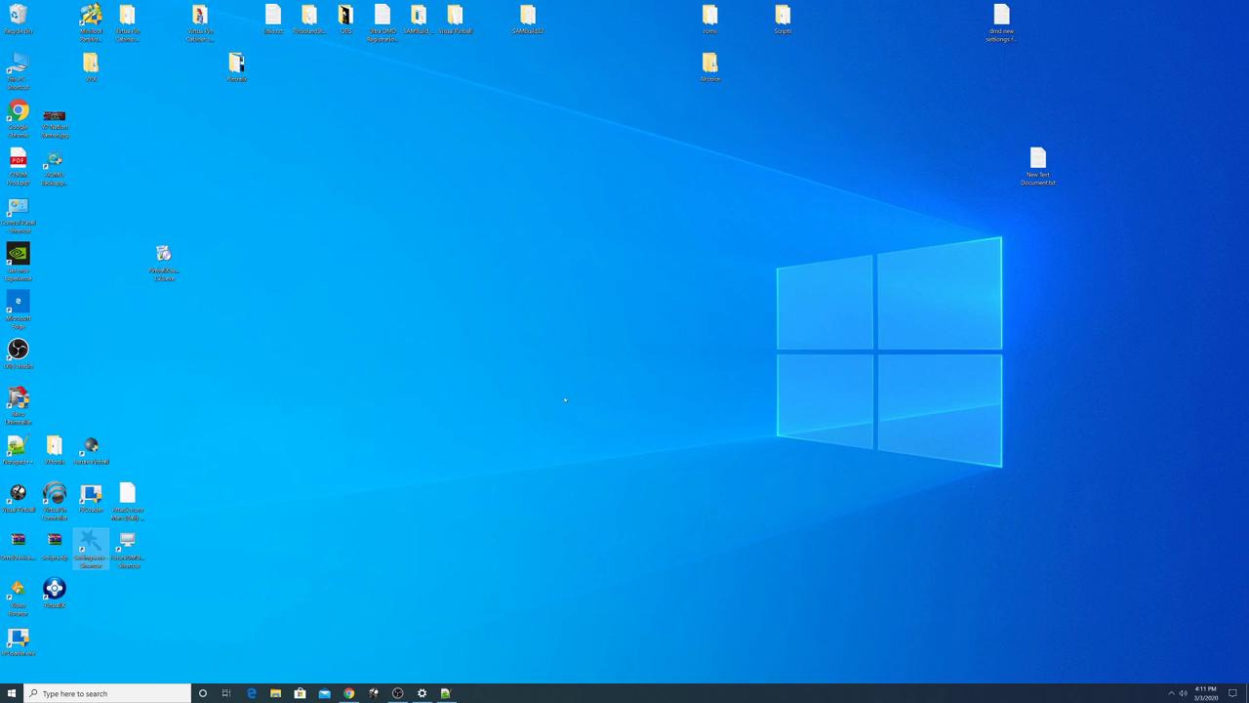
# Return the Windows display scaling of display 1 to 100% and minimize Settings.
pyautogui.rightClick(418, 283)
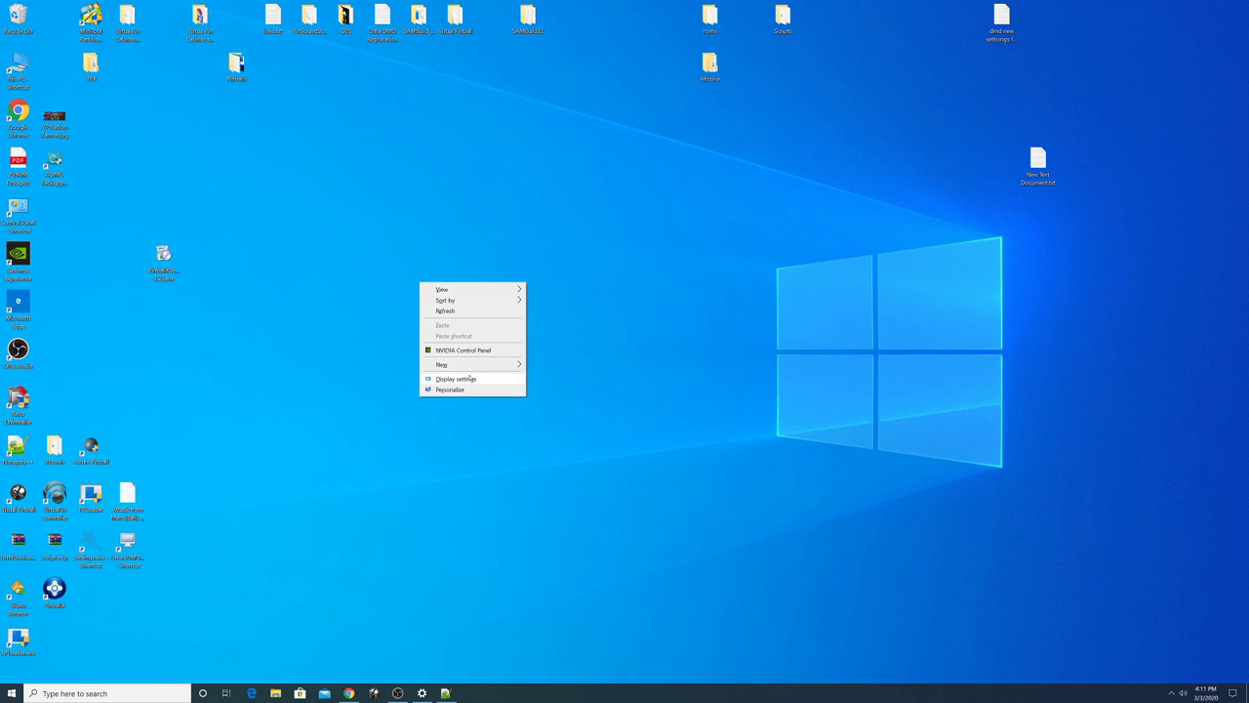
pyautogui.click(470, 377)
pyautogui.click(195, 520)
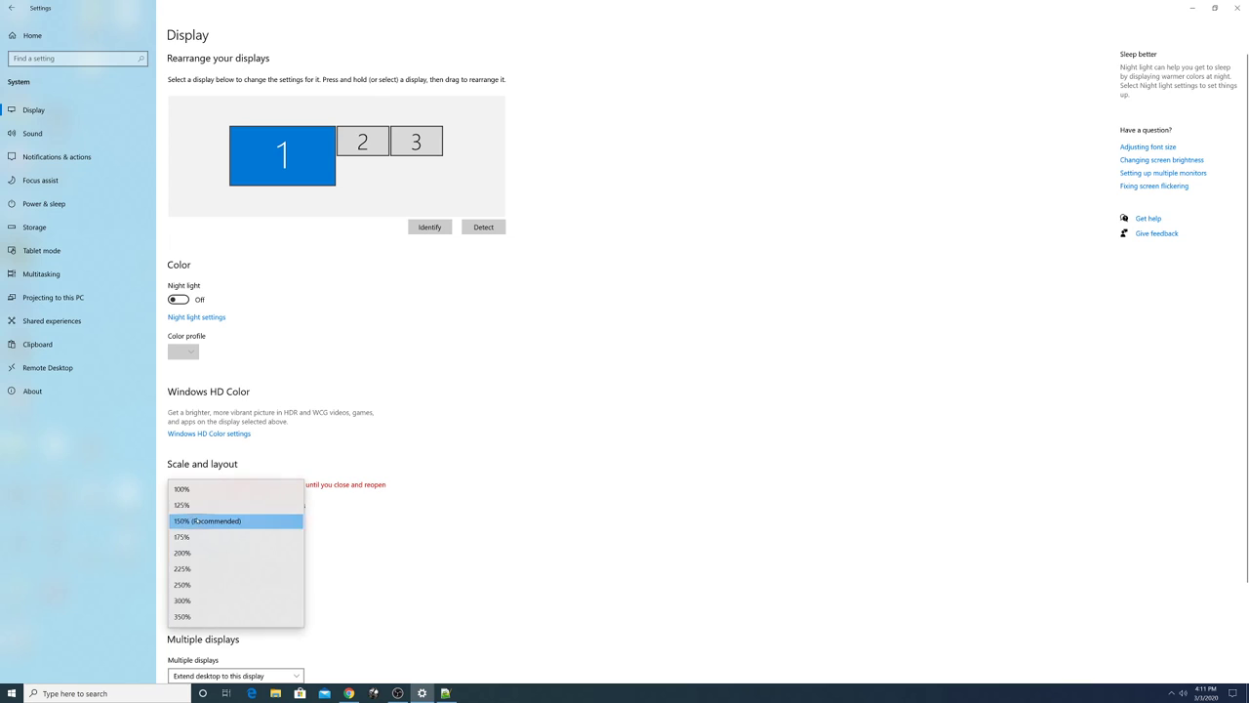
pyautogui.click(178, 489)
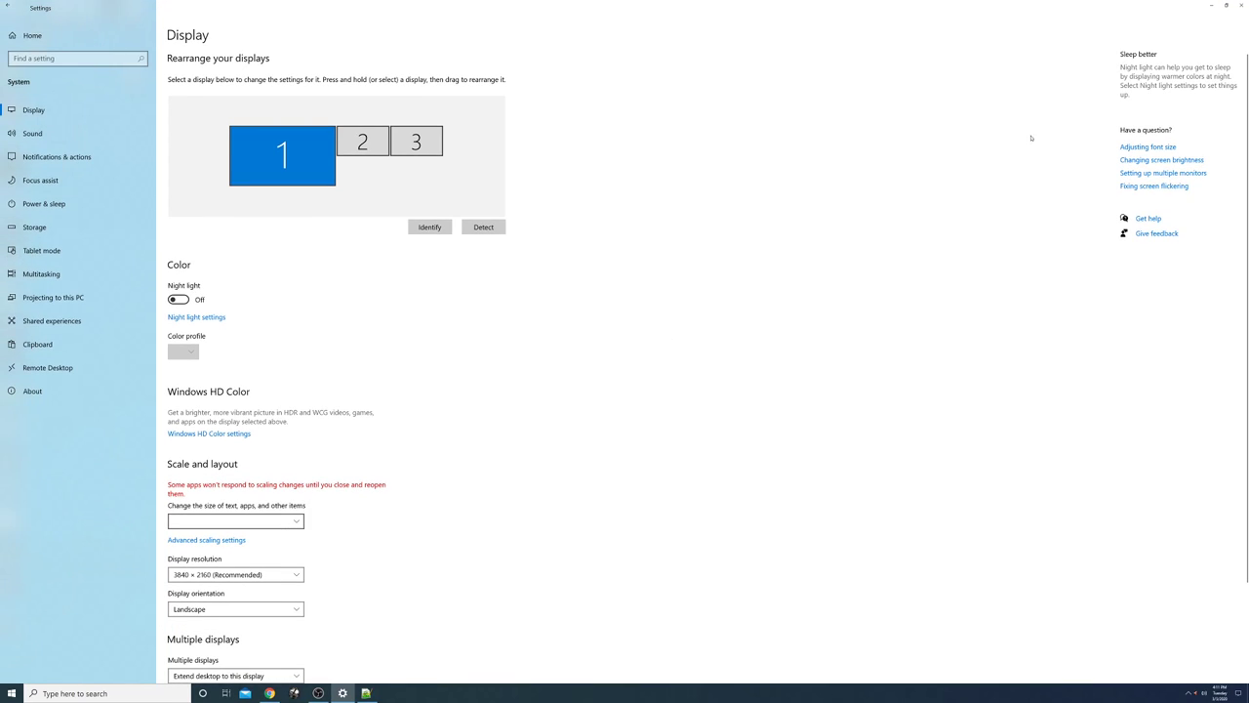
pyautogui.click(1211, 5)
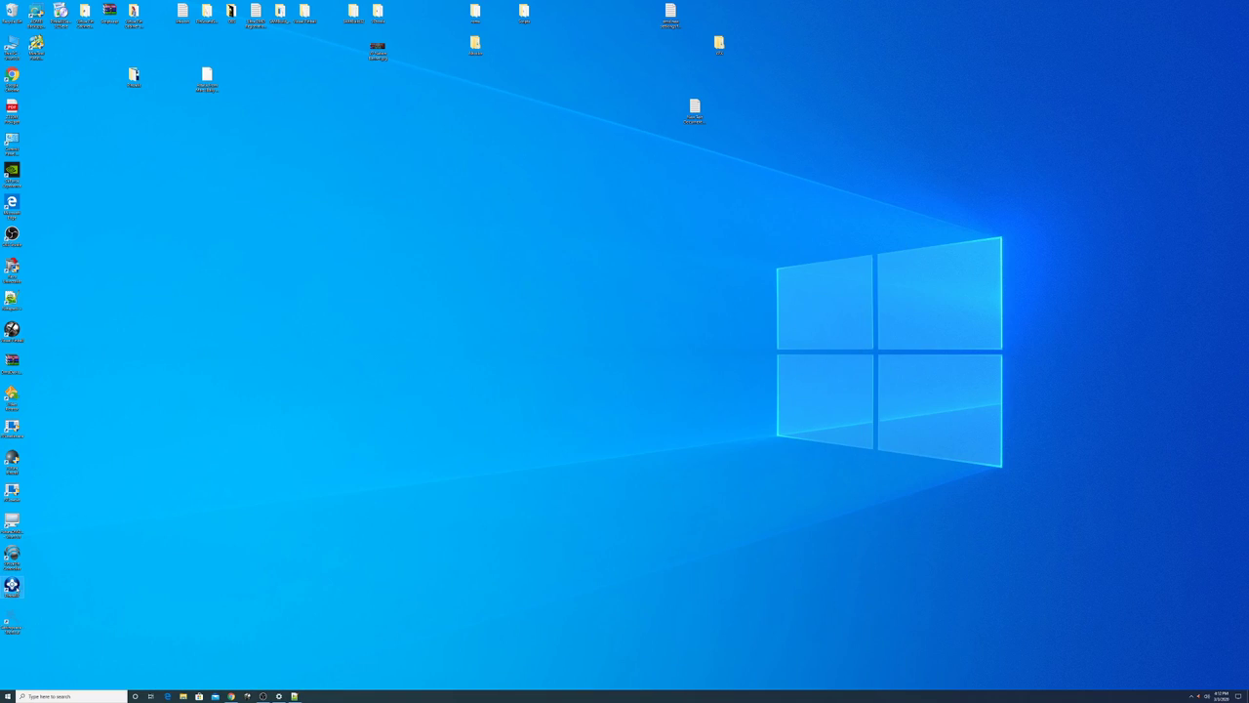
# Launch PinballX to check the topper and DMD placement, bring up OBS for the multi-screen view, and exit PinballX.
pyautogui.doubleClick(12, 586)
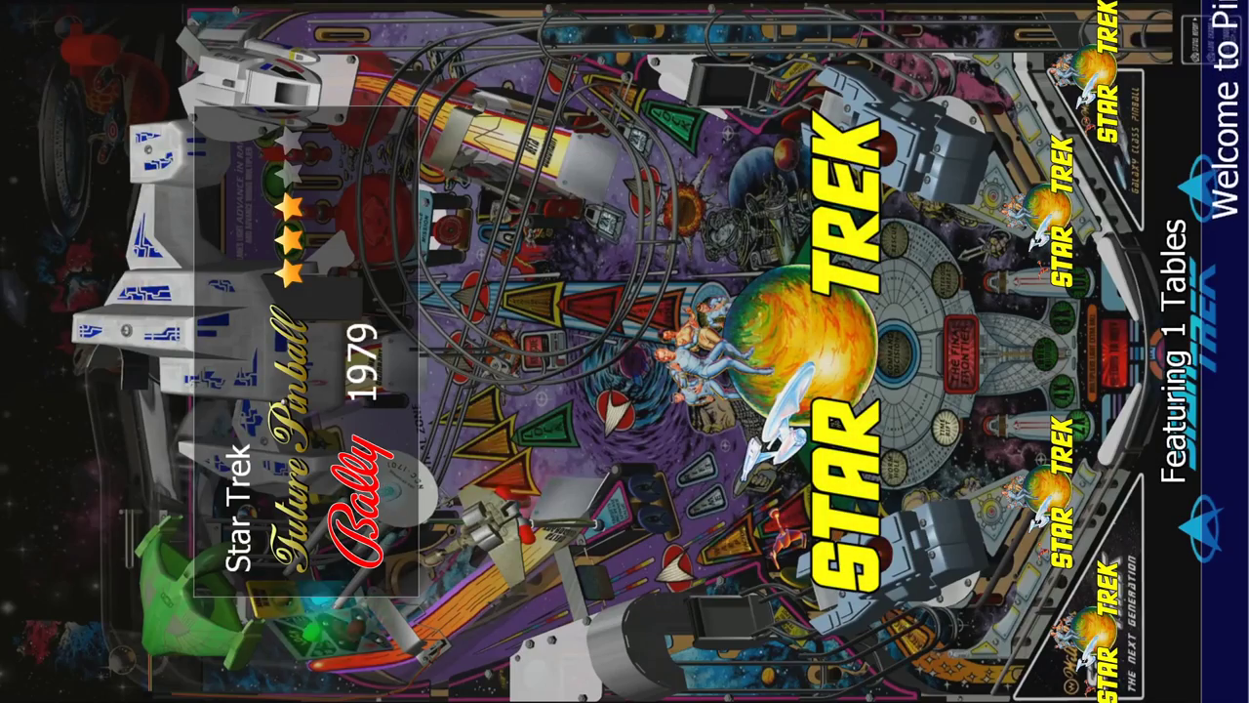
pyautogui.press('Escape')
pyautogui.press('Down')
pyautogui.press('Return')
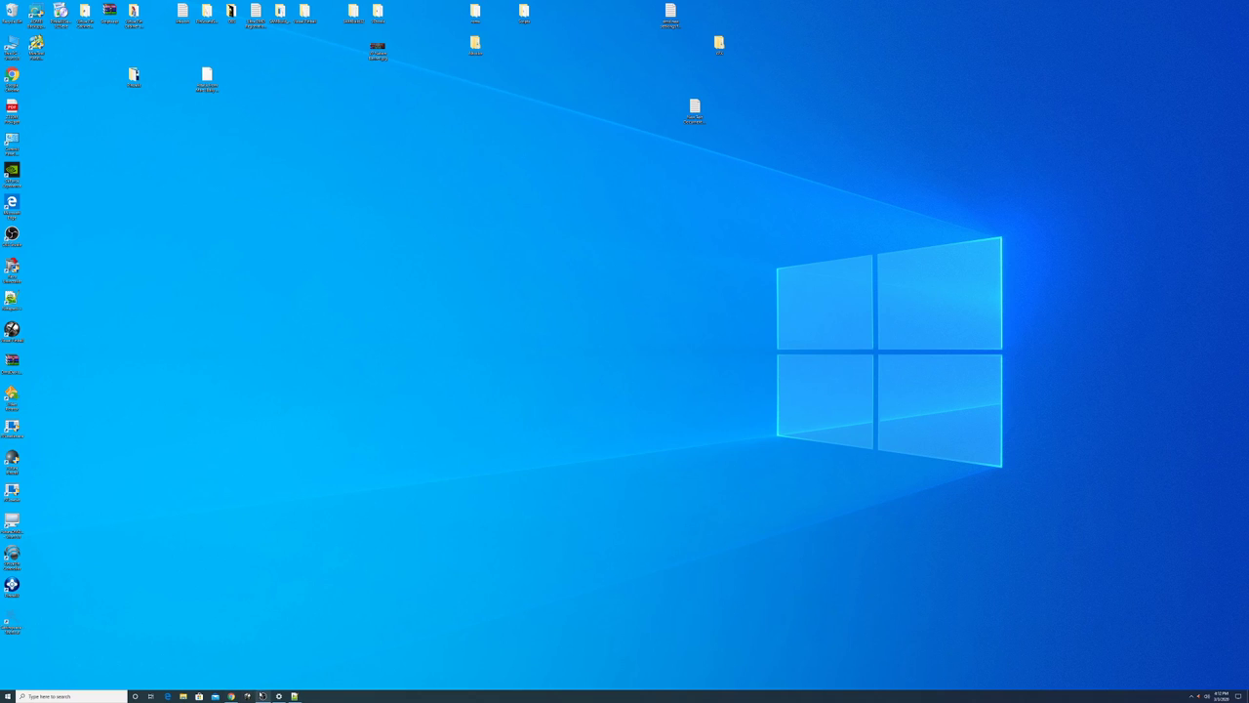
pyautogui.click(263, 696)
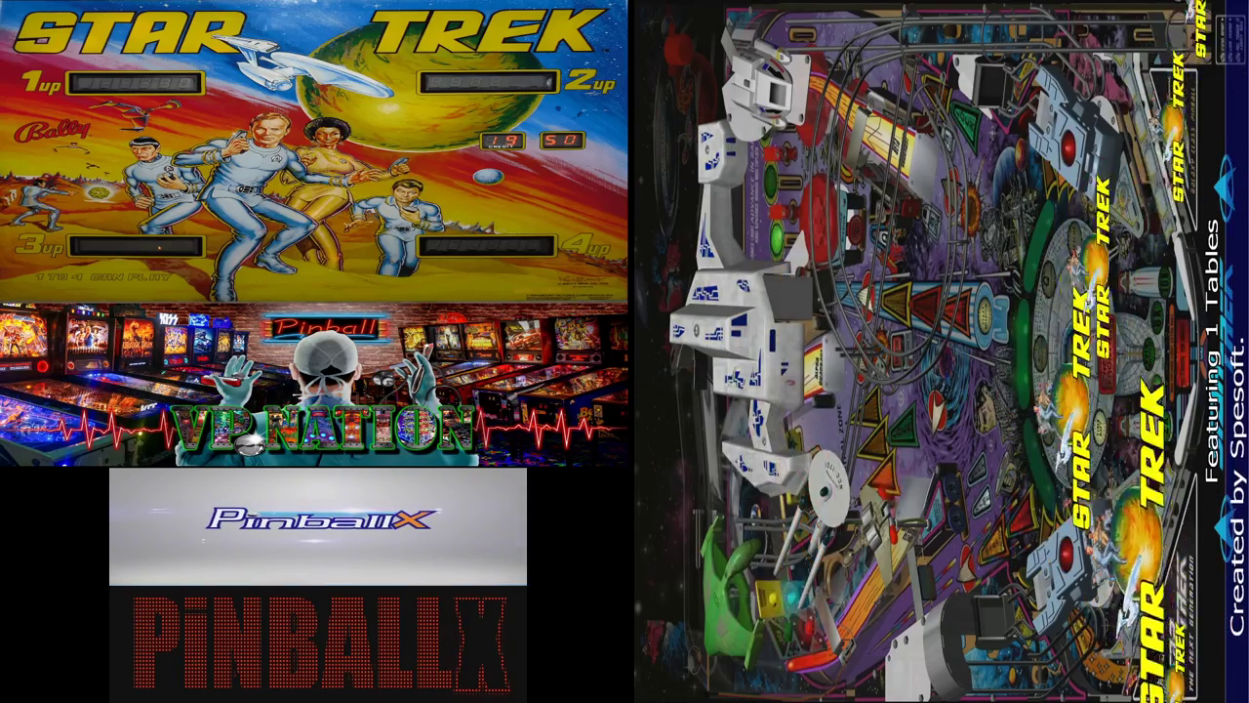
pyautogui.press('Escape')
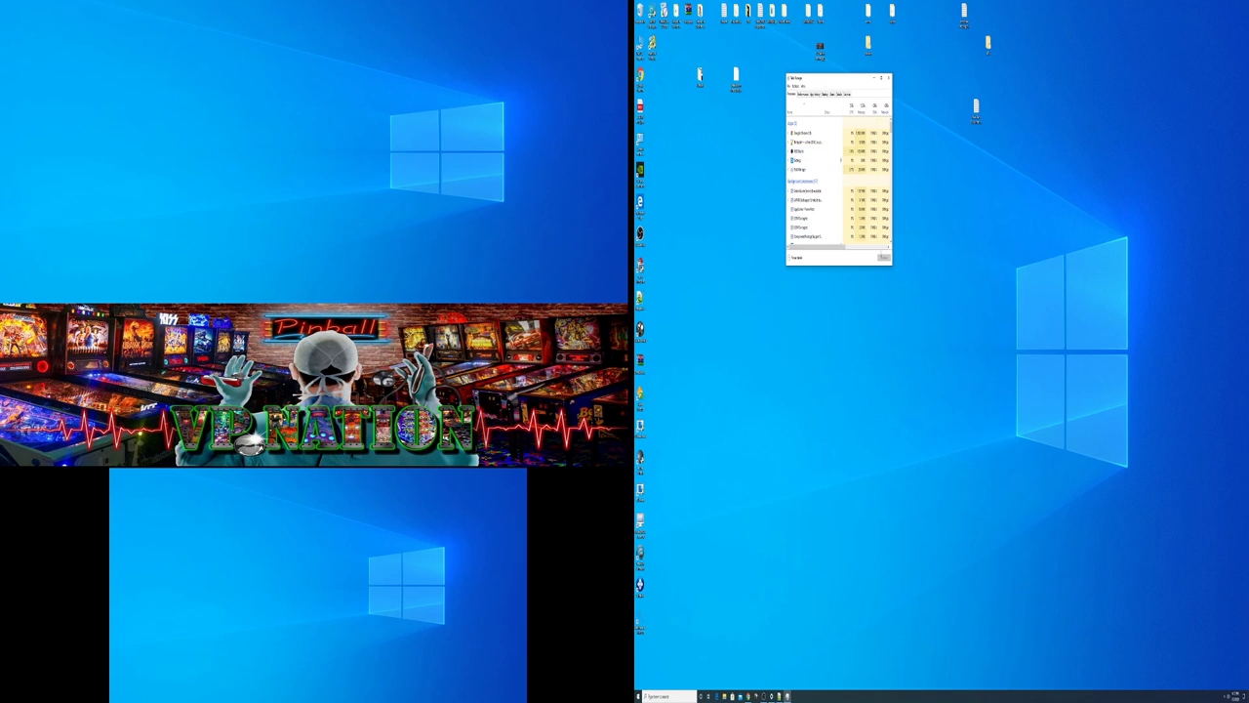
# Clear OBS off the desktop and set the Windows scaling of display 1 to 150% (Recommended), leaving Settings minimized.
pyautogui.click(764, 696)
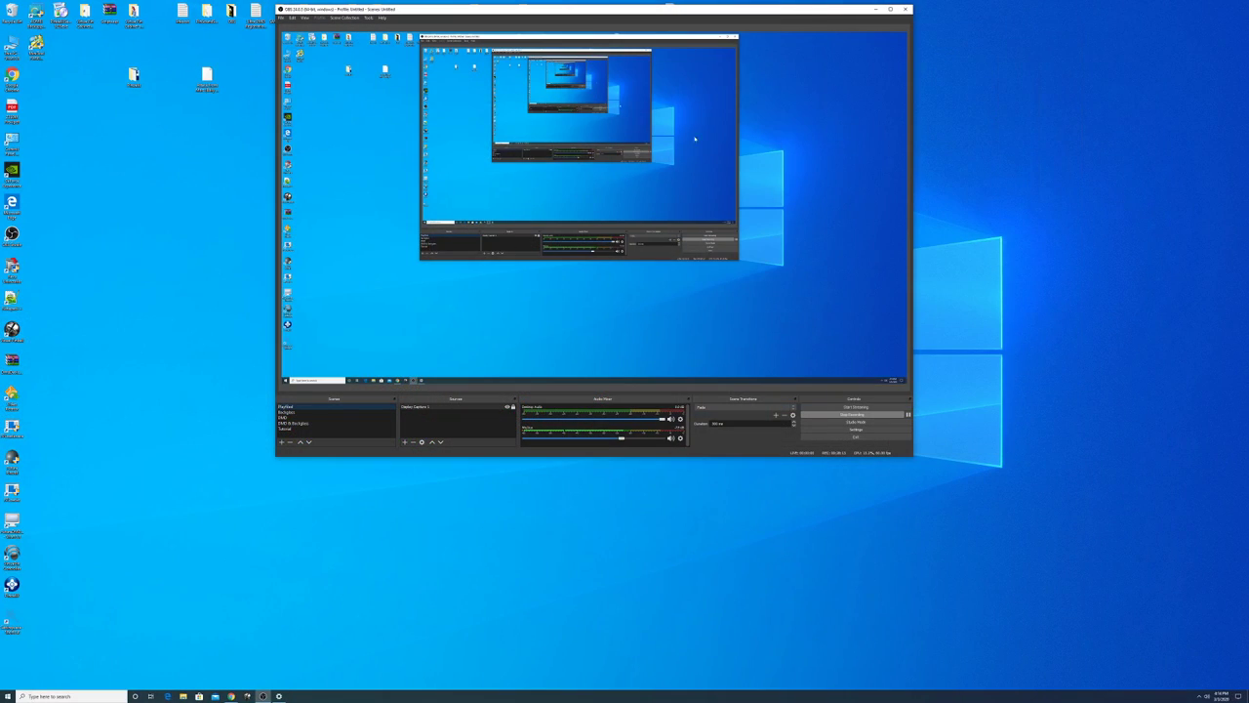
pyautogui.click(875, 9)
pyautogui.rightClick(495, 240)
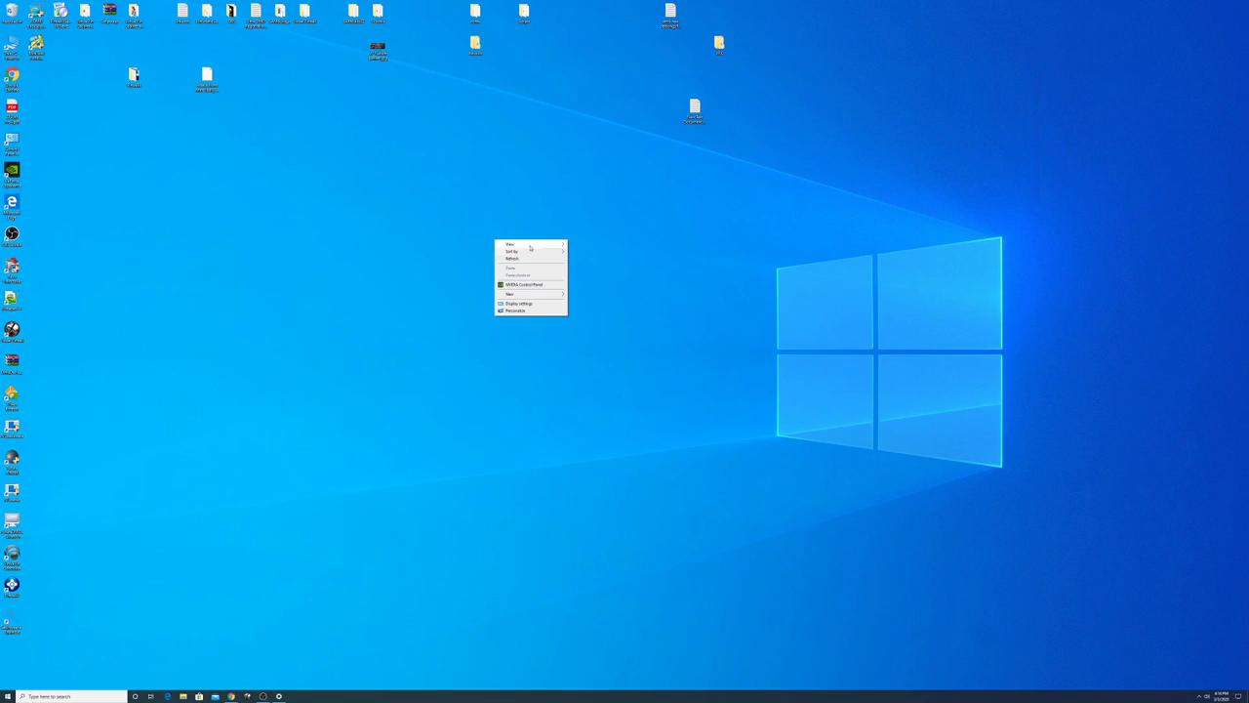
pyautogui.click(516, 302)
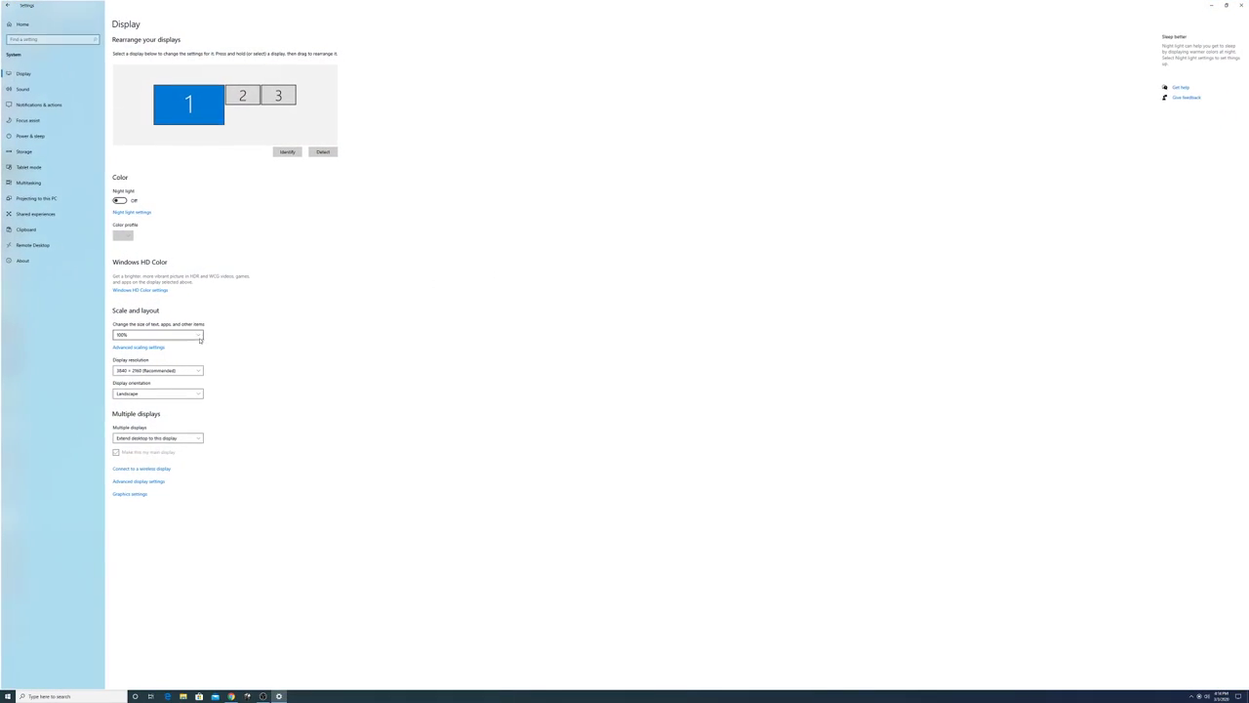
pyautogui.click(156, 335)
pyautogui.press('Return')
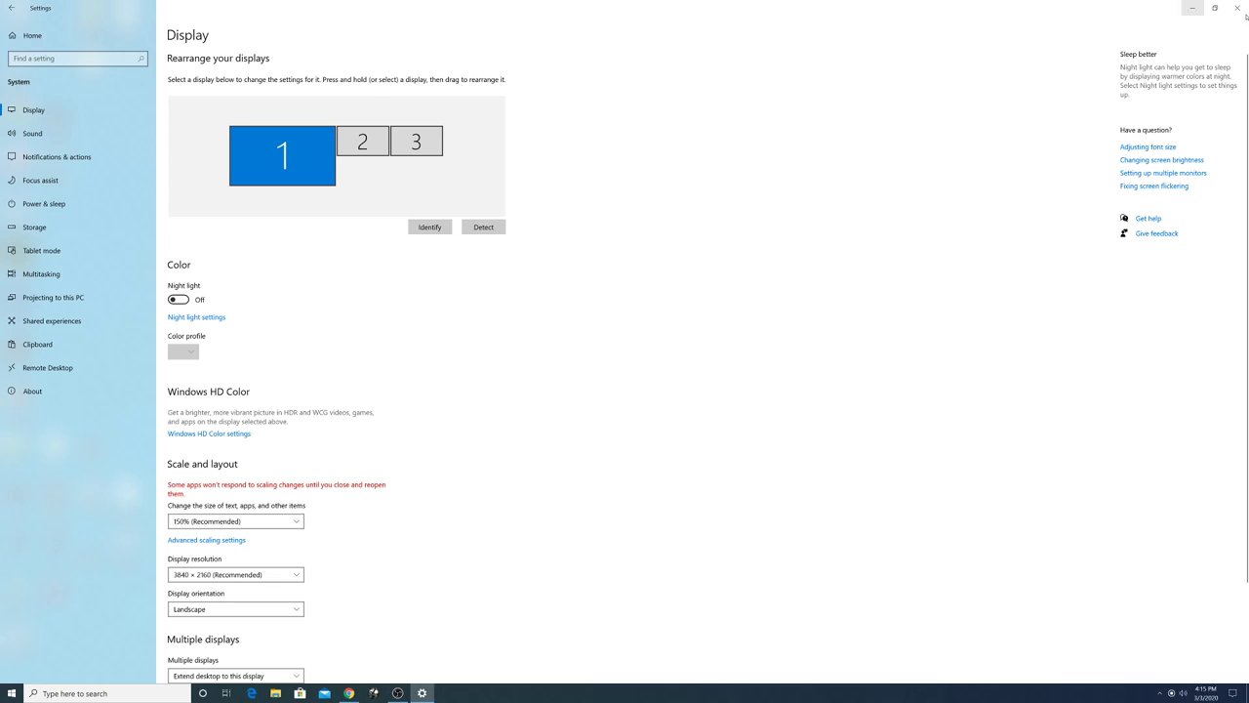
pyautogui.click(1192, 8)
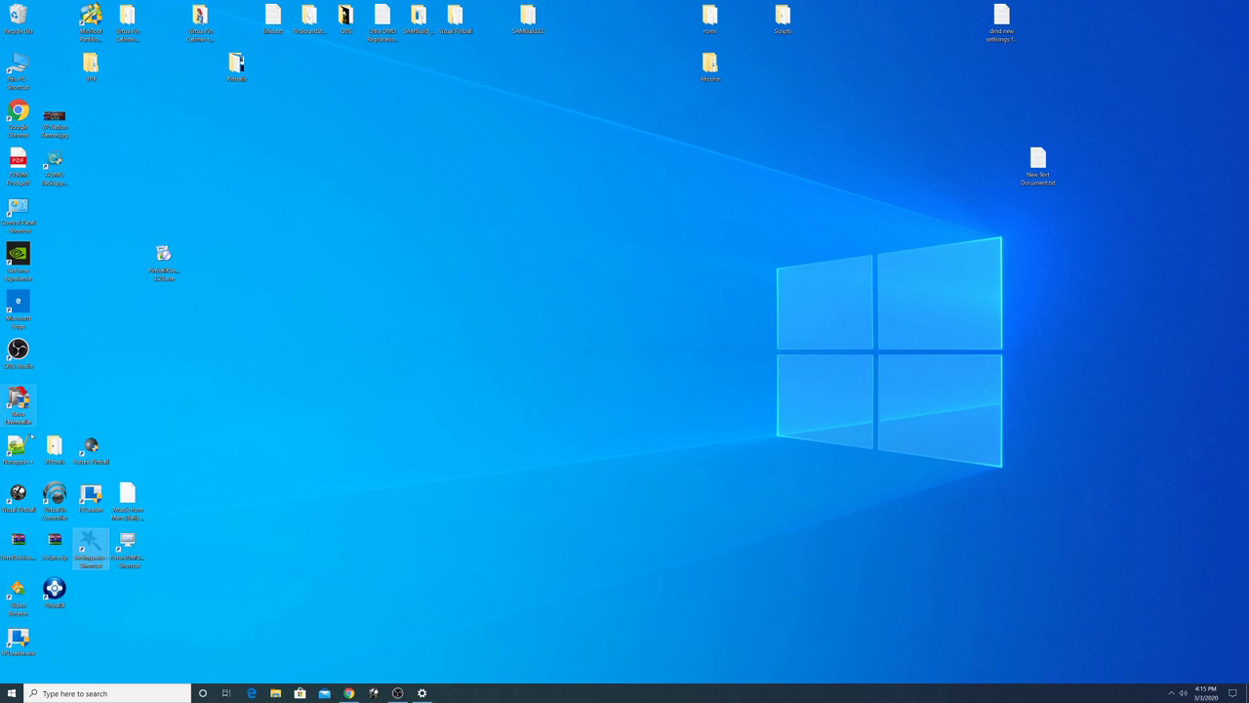
# Create a desktop shortcut to Game Manager.exe from the PinballX folder and place it beside the PinballX shortcut.
pyautogui.rightClick(39, 605)
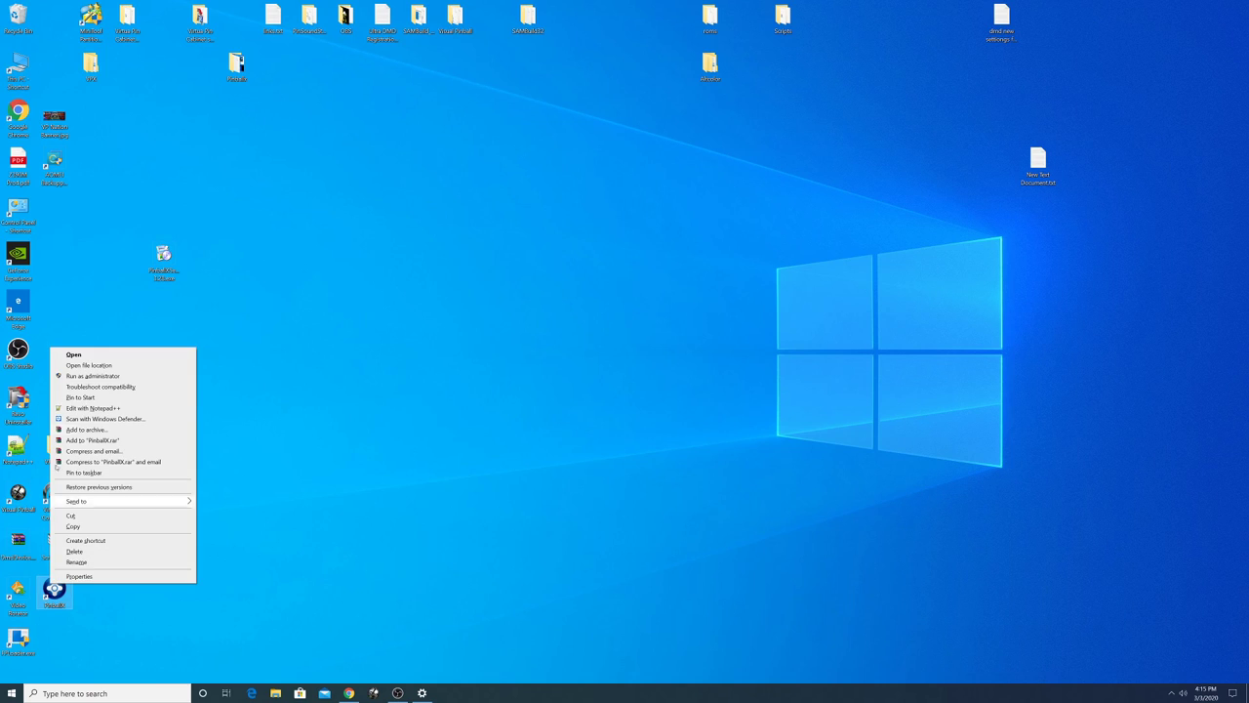
pyautogui.click(89, 357)
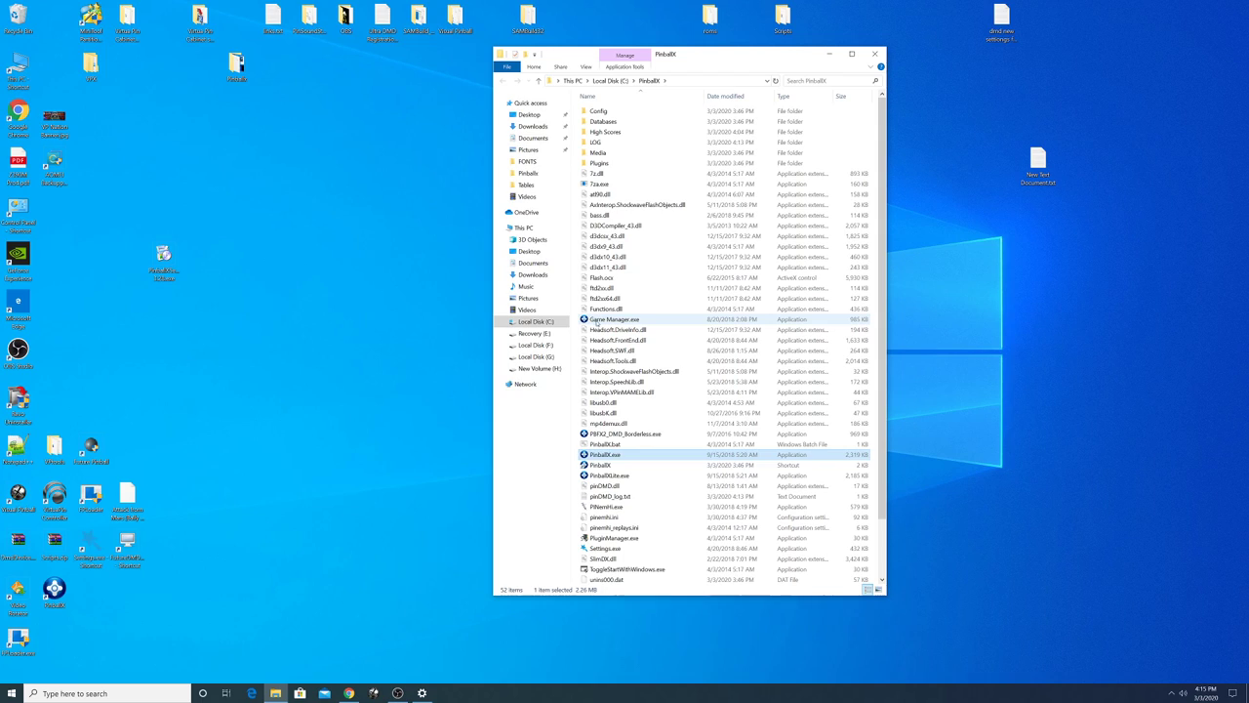
pyautogui.rightClick(596, 320)
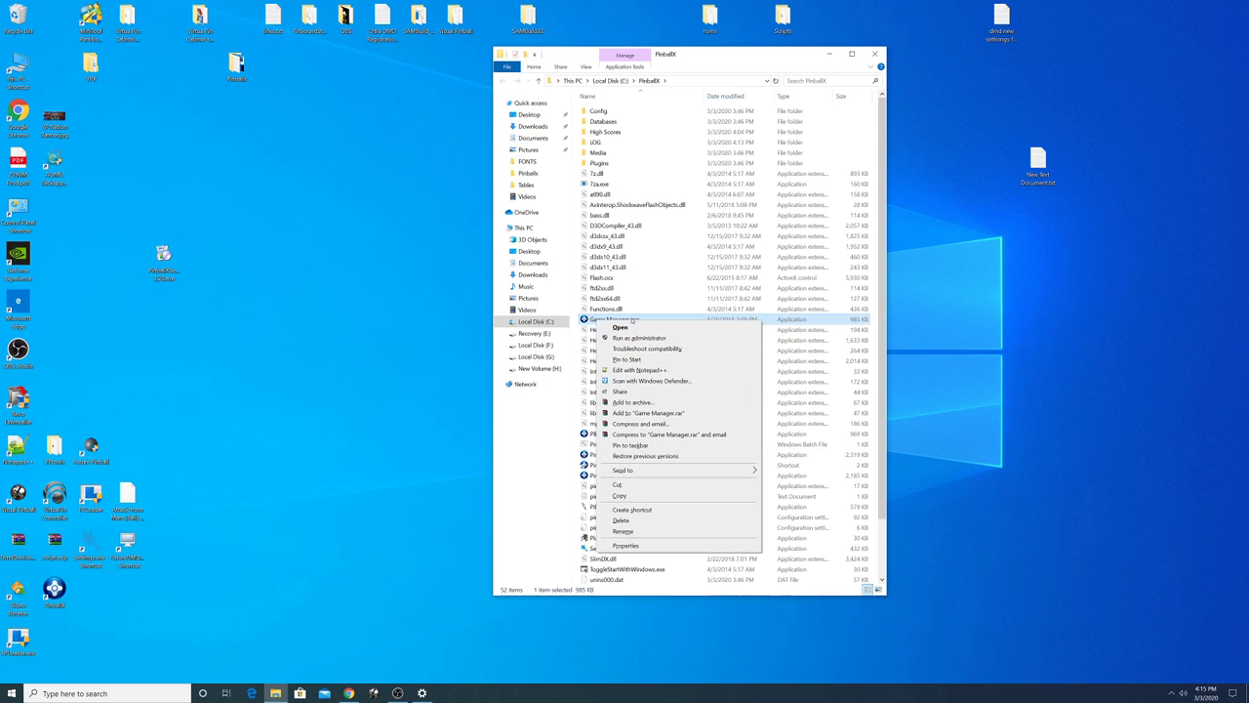
pyautogui.moveTo(674, 471)
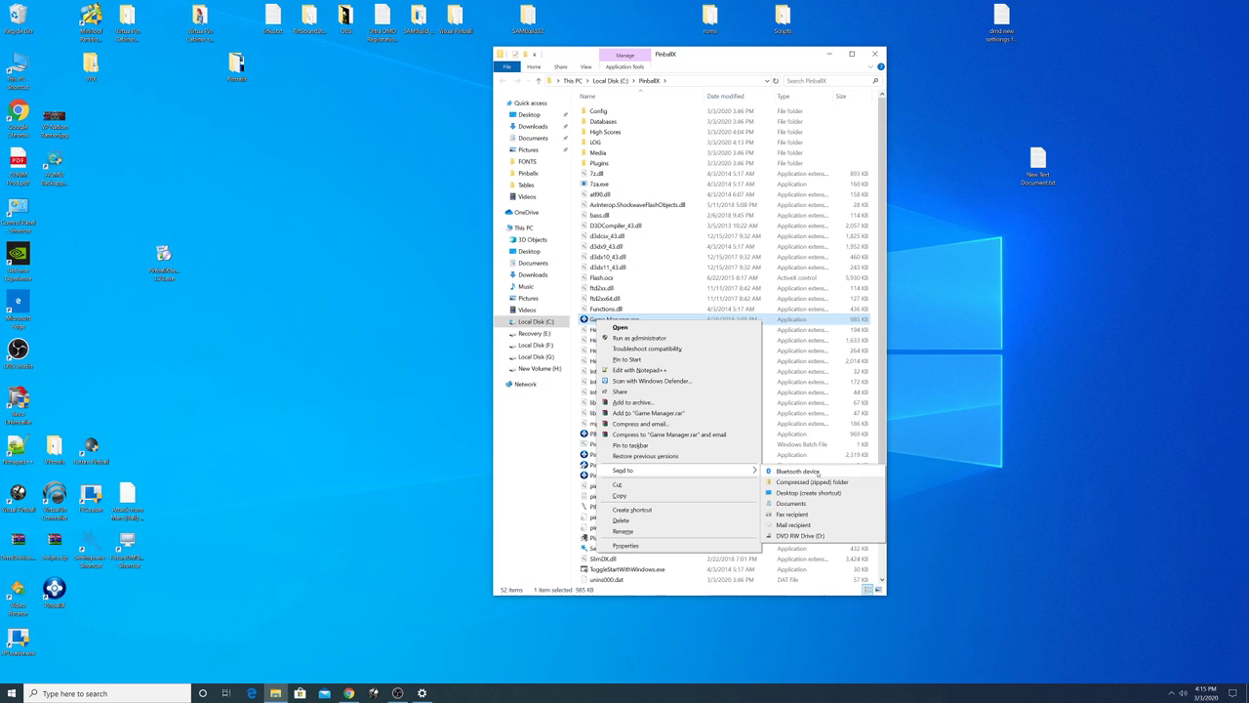
pyautogui.click(808, 492)
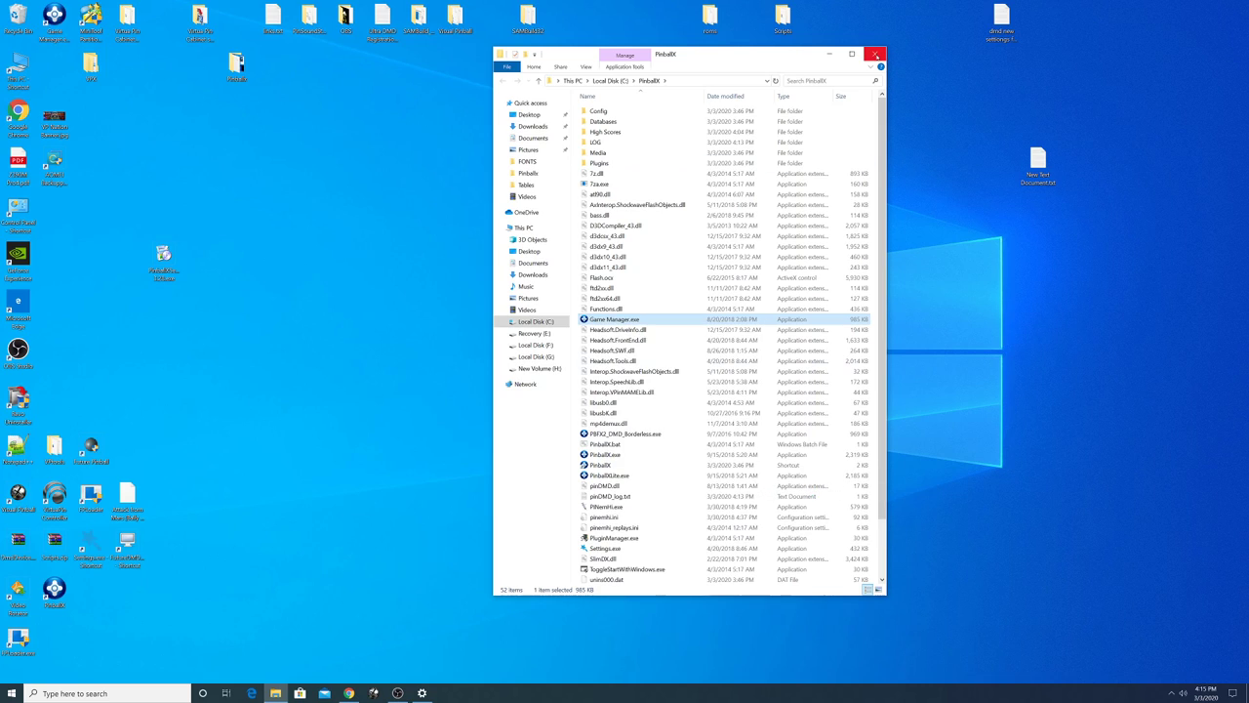
pyautogui.click(875, 54)
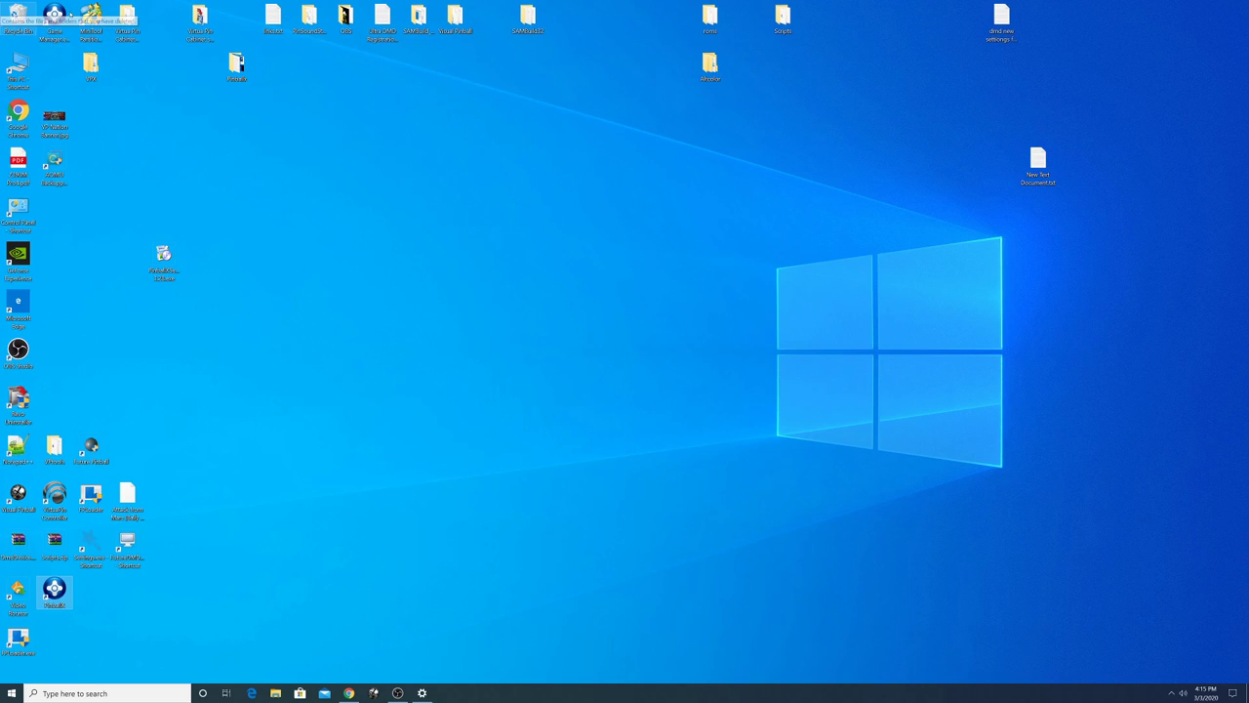
pyautogui.moveTo(54, 19); pyautogui.dragTo(93, 590)
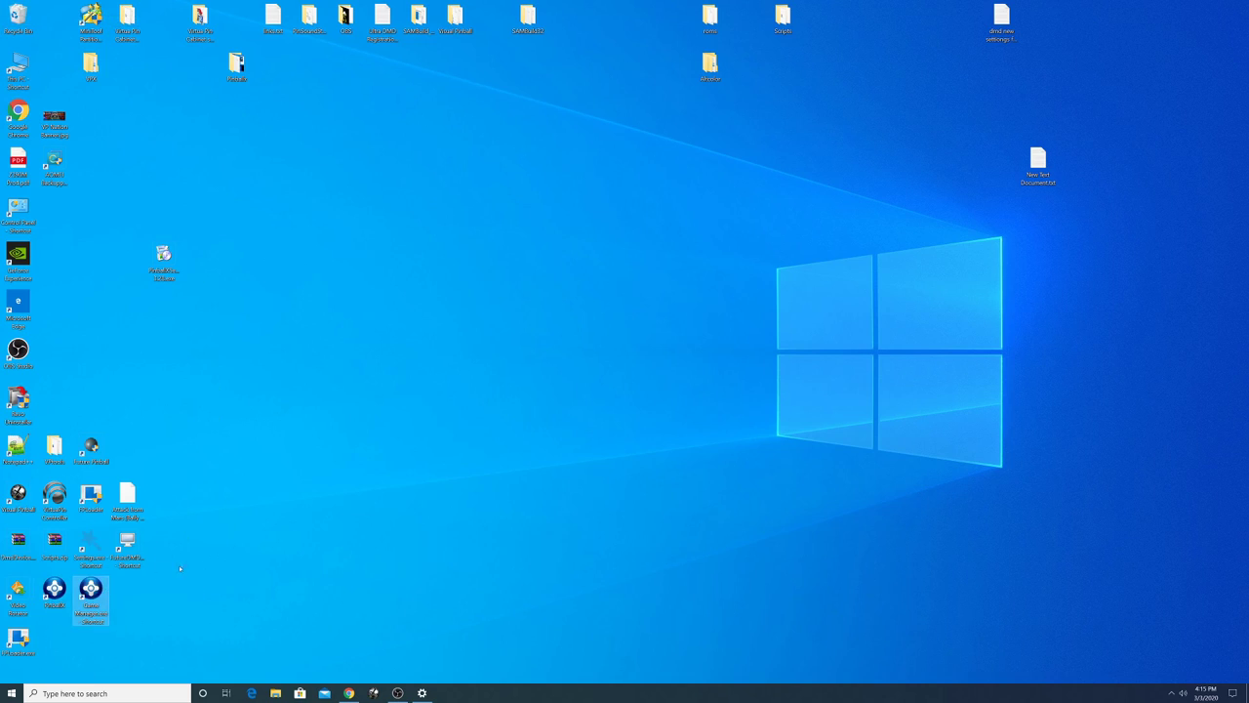
# Launch Game Manager and delete the Big Game and Road Kings entries from the Visual Pinball list.
pyautogui.press('Return')
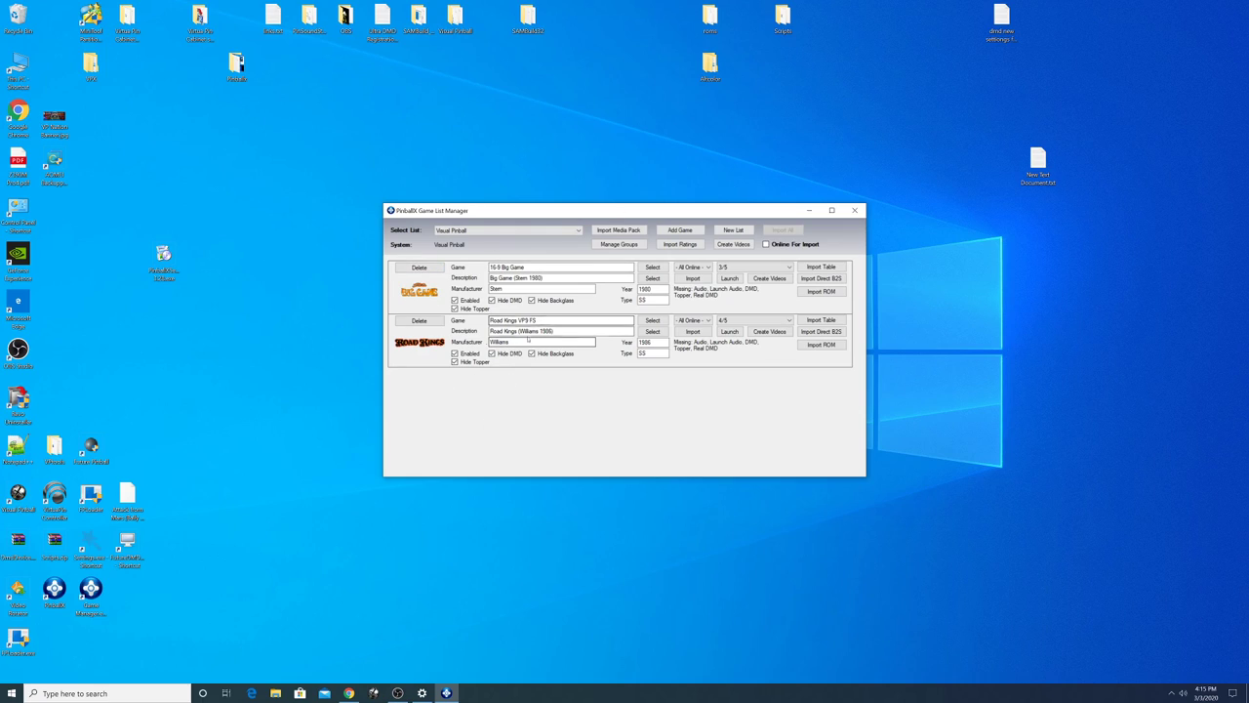
pyautogui.click(419, 268)
pyautogui.click(419, 268)
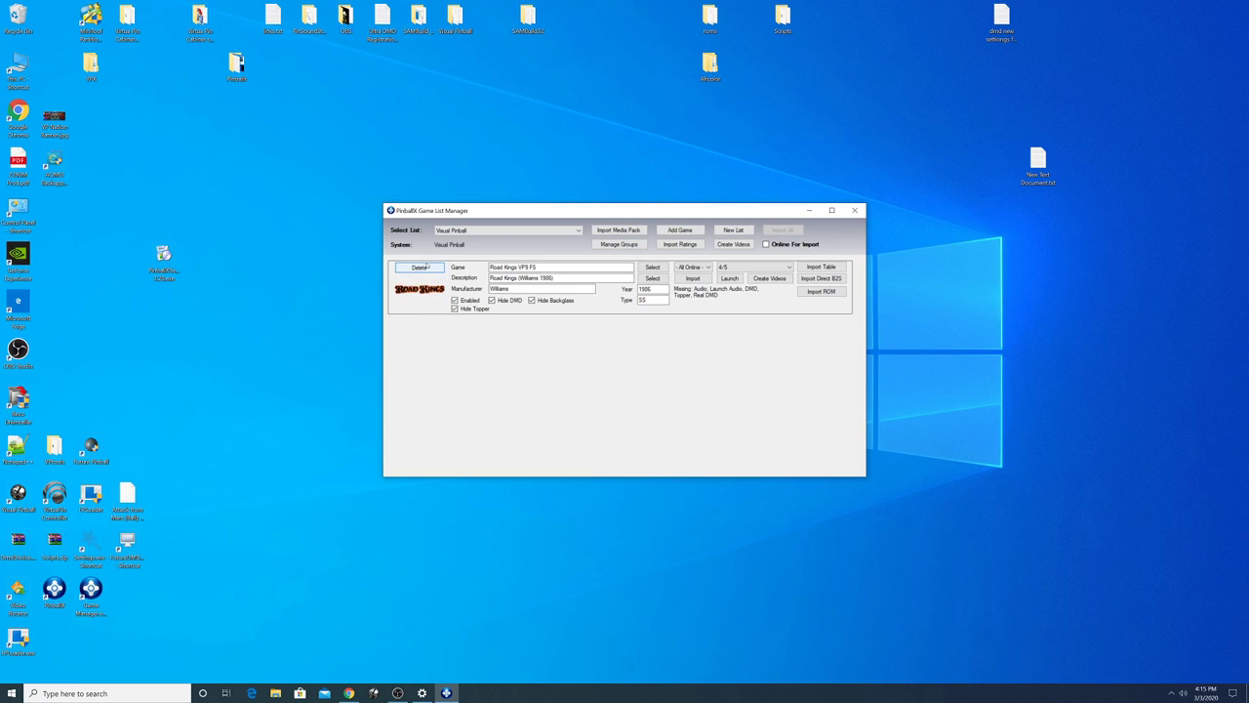
# Switch to the Future Pinball list, decline adding detected tables, and delete its Star Trek entry.
pyautogui.click(507, 229)
pyautogui.click(481, 246)
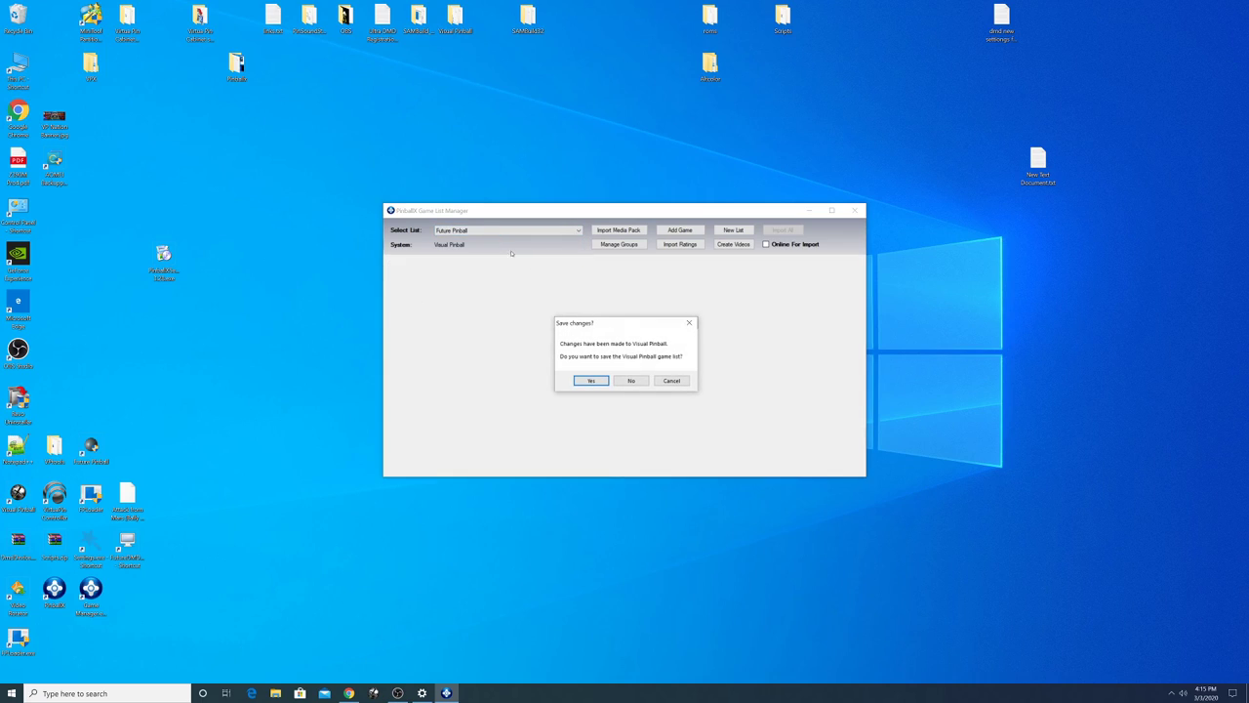
pyautogui.click(631, 381)
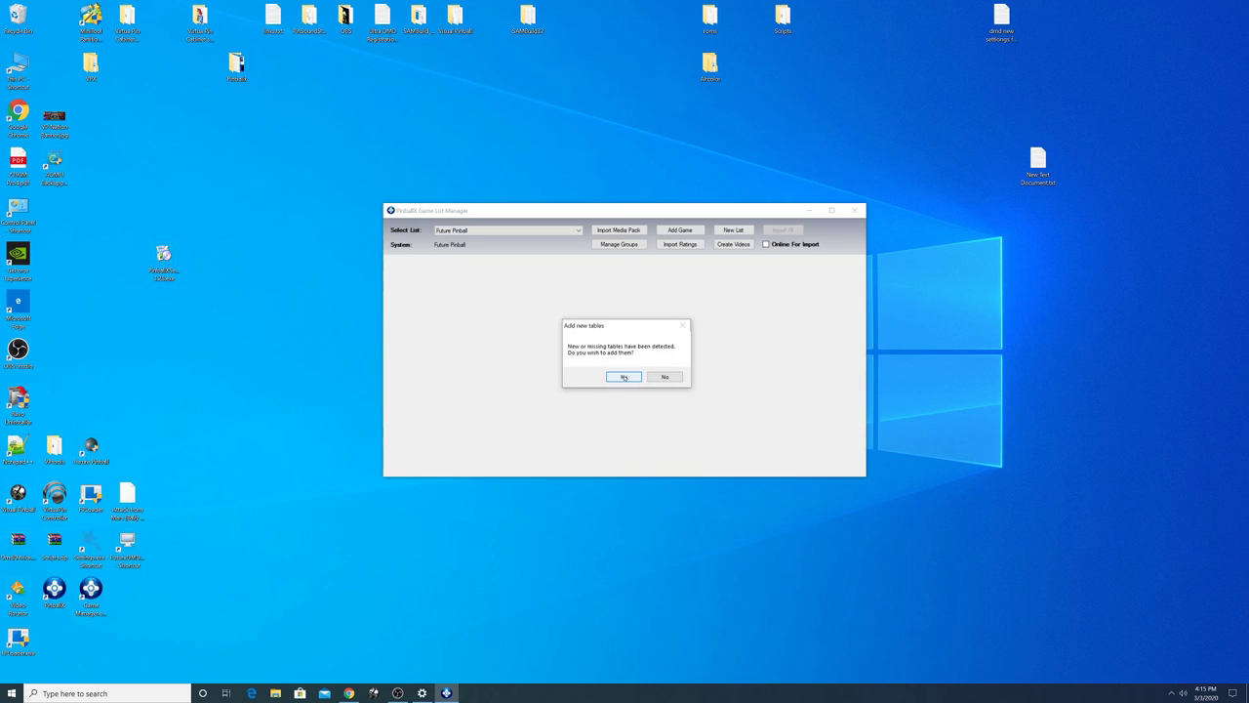
pyautogui.click(666, 378)
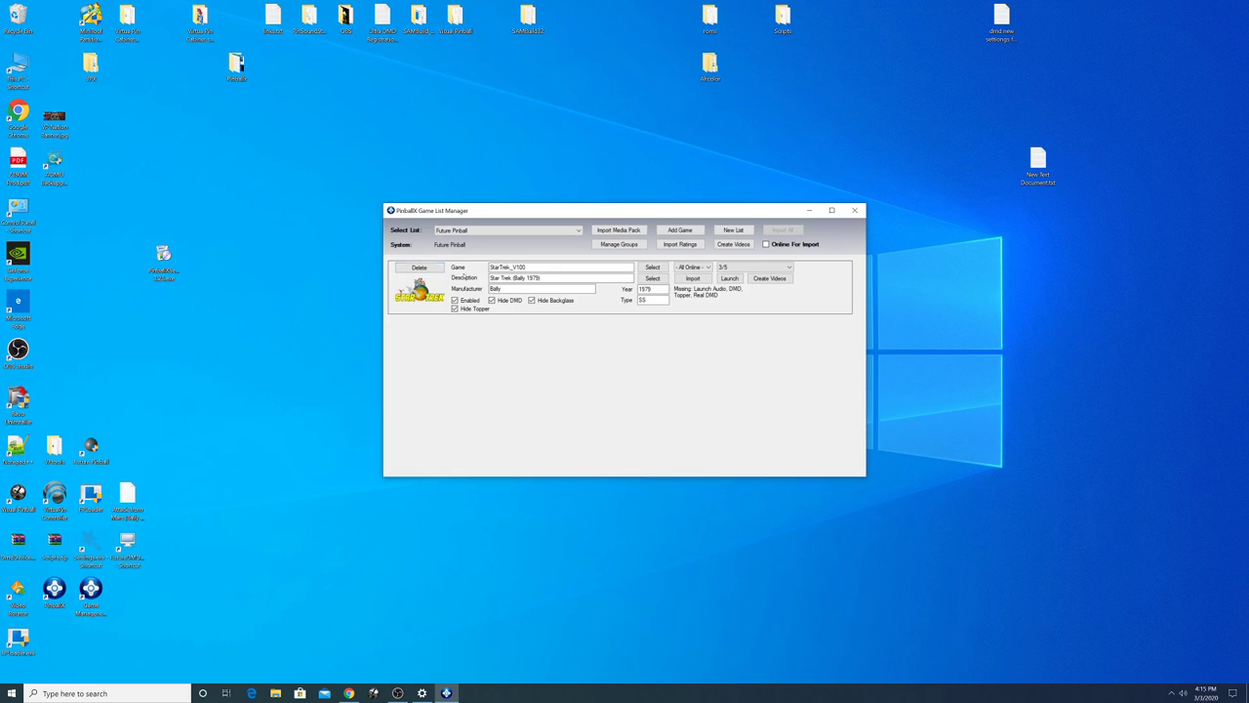
pyautogui.click(420, 268)
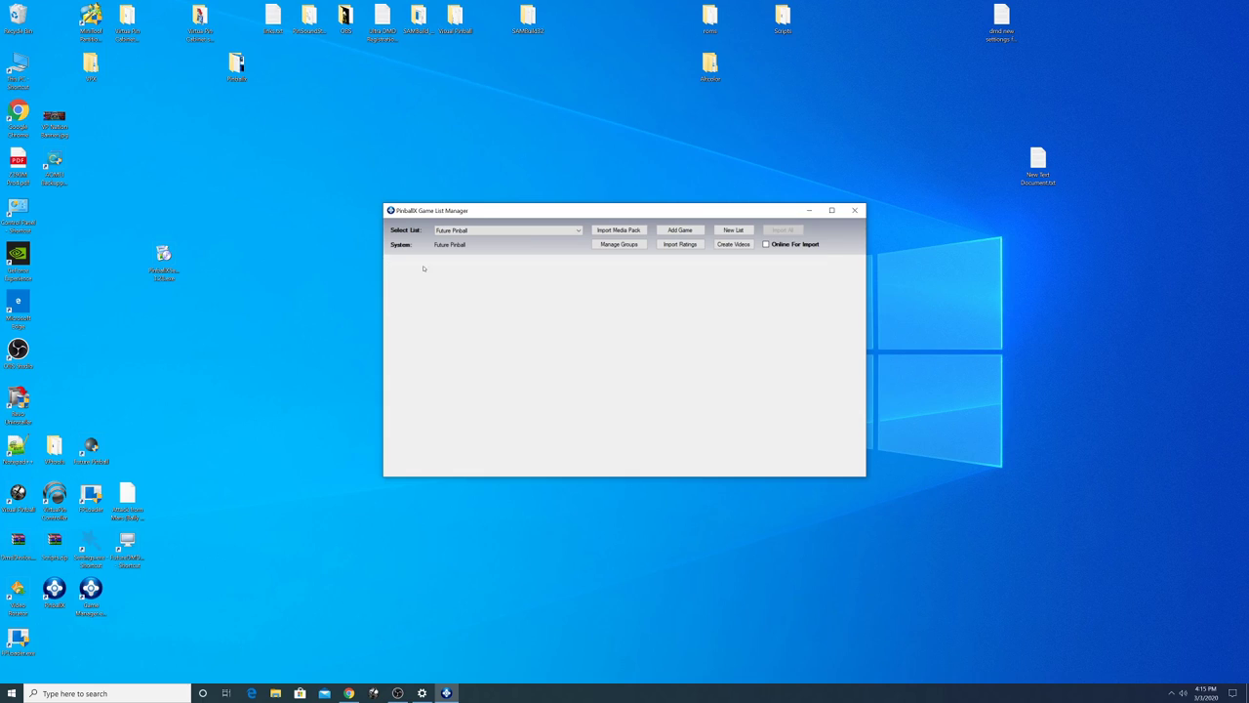
# Switch to the Visual Pinball X list, saving the Future Pinball changes, and add the newly detected tables.
pyautogui.click(579, 231)
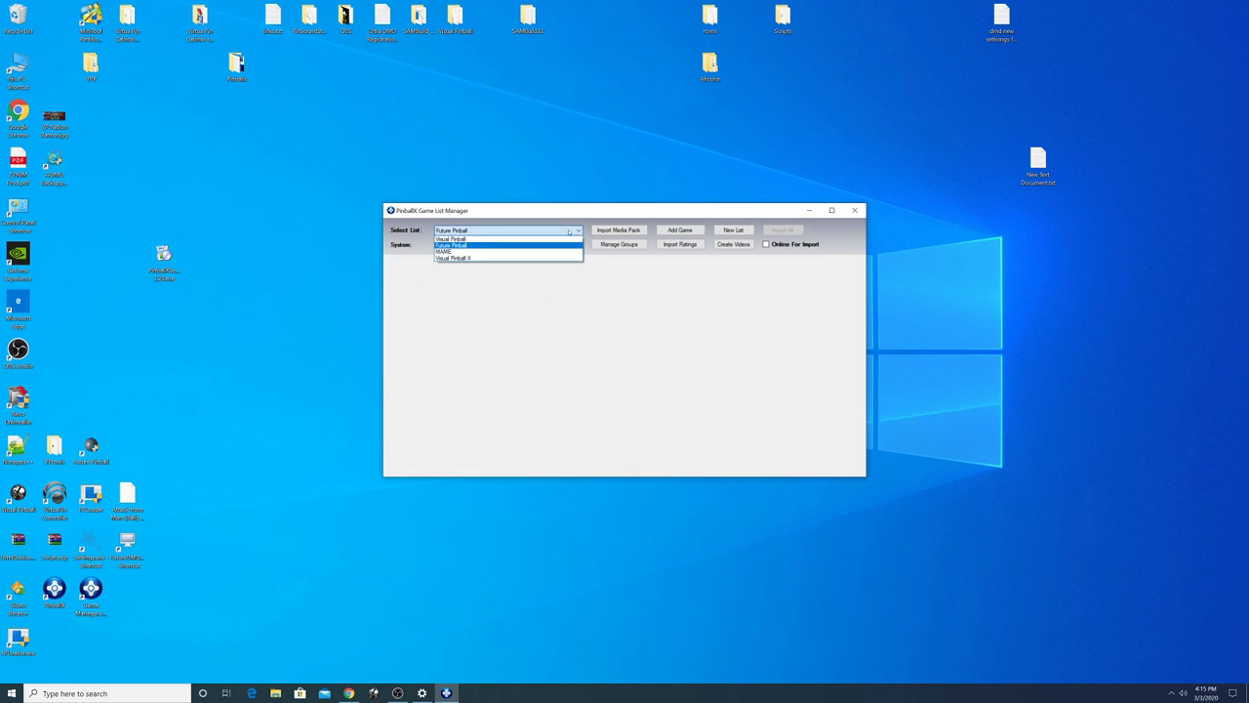
pyautogui.click(490, 259)
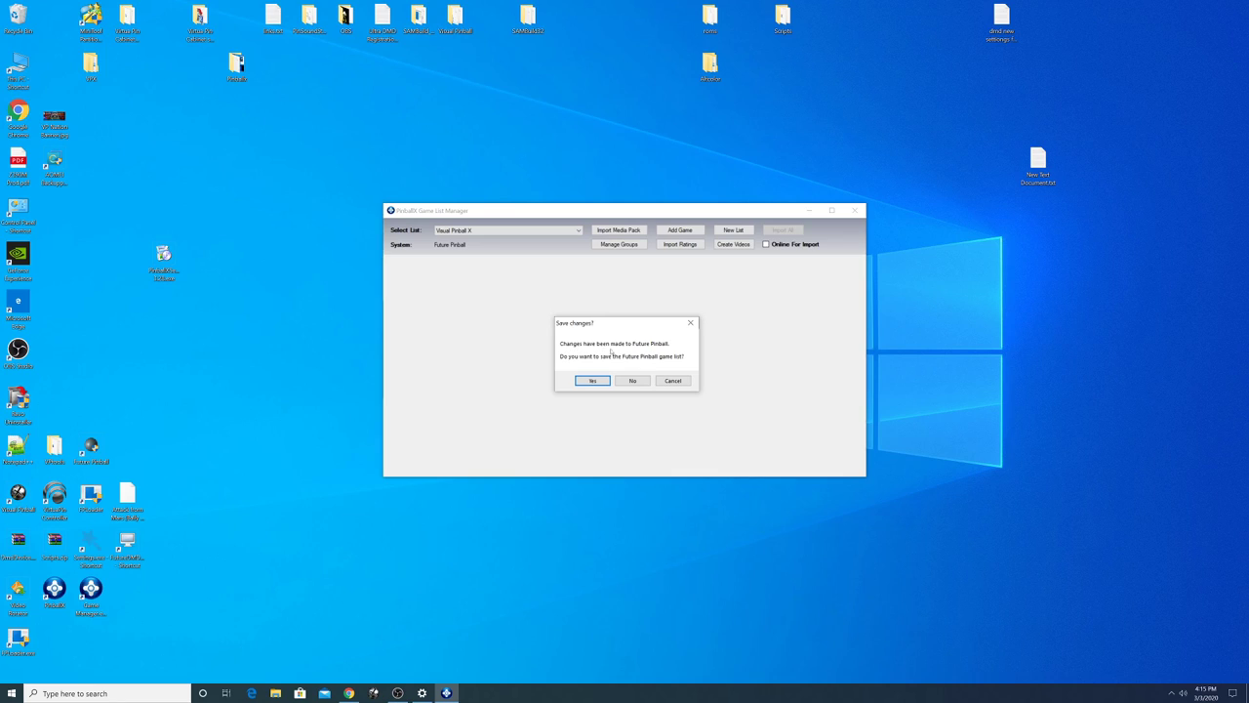
pyautogui.click(608, 380)
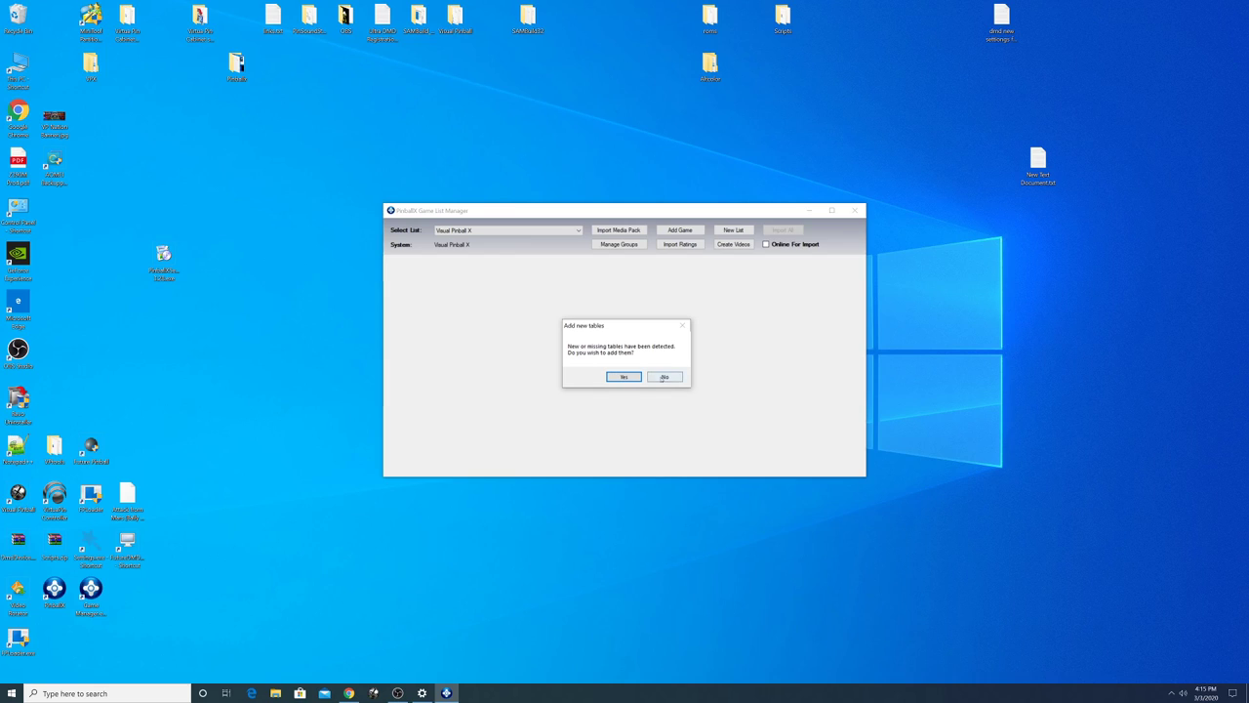
pyautogui.click(623, 377)
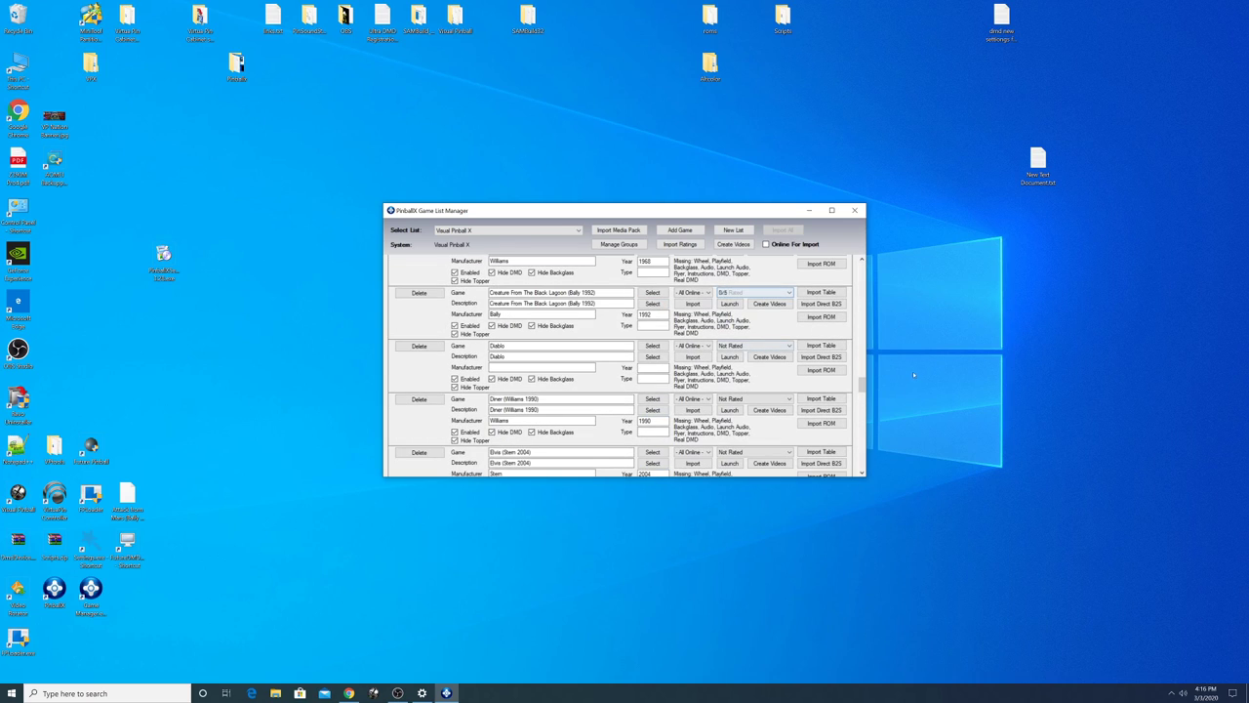
# Return to the start of the game list, move the Game List Manager window higher, and make it taller.
pyautogui.moveTo(862, 382); pyautogui.dragTo(880, 286)
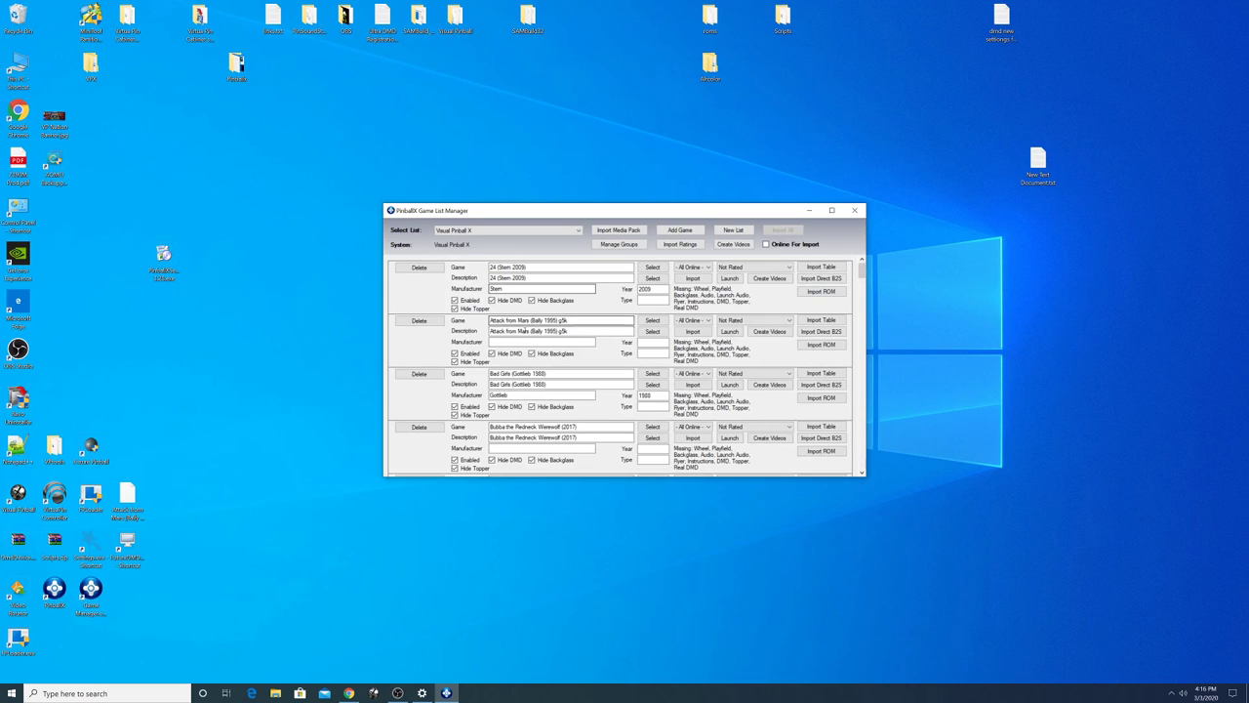
pyautogui.moveTo(554, 479); pyautogui.dragTo(553, 524)
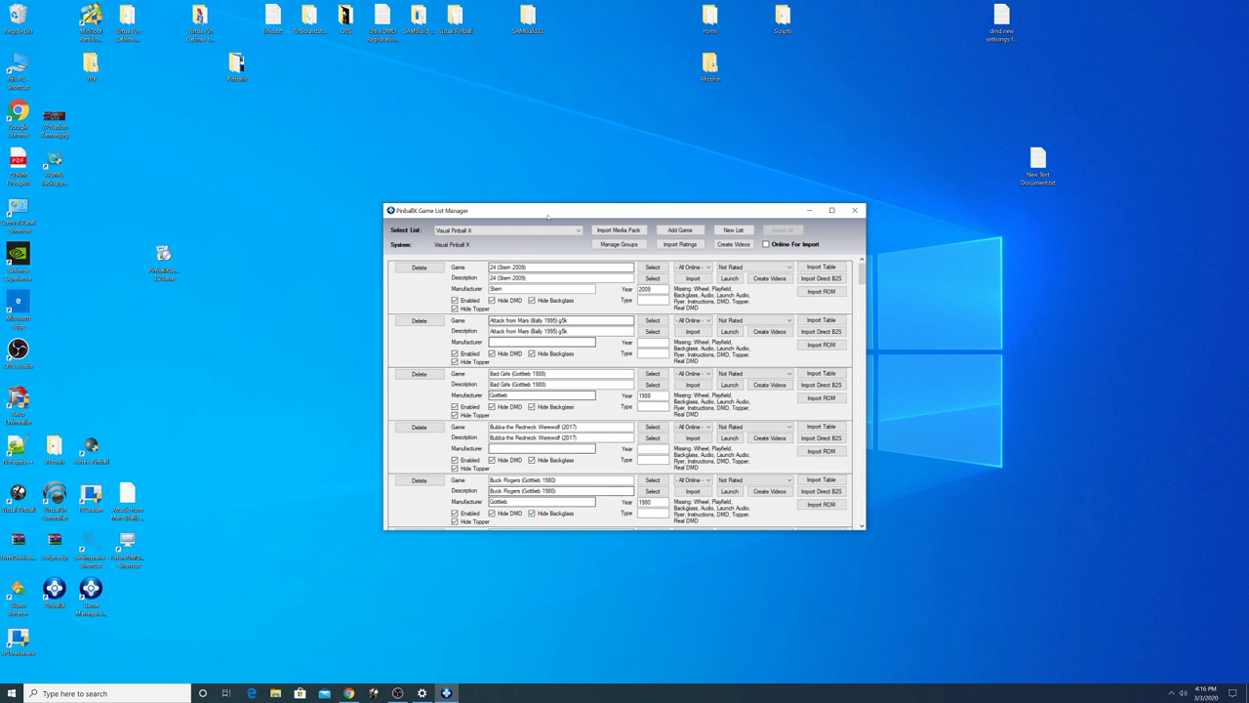
pyautogui.moveTo(549, 210); pyautogui.dragTo(531, 108)
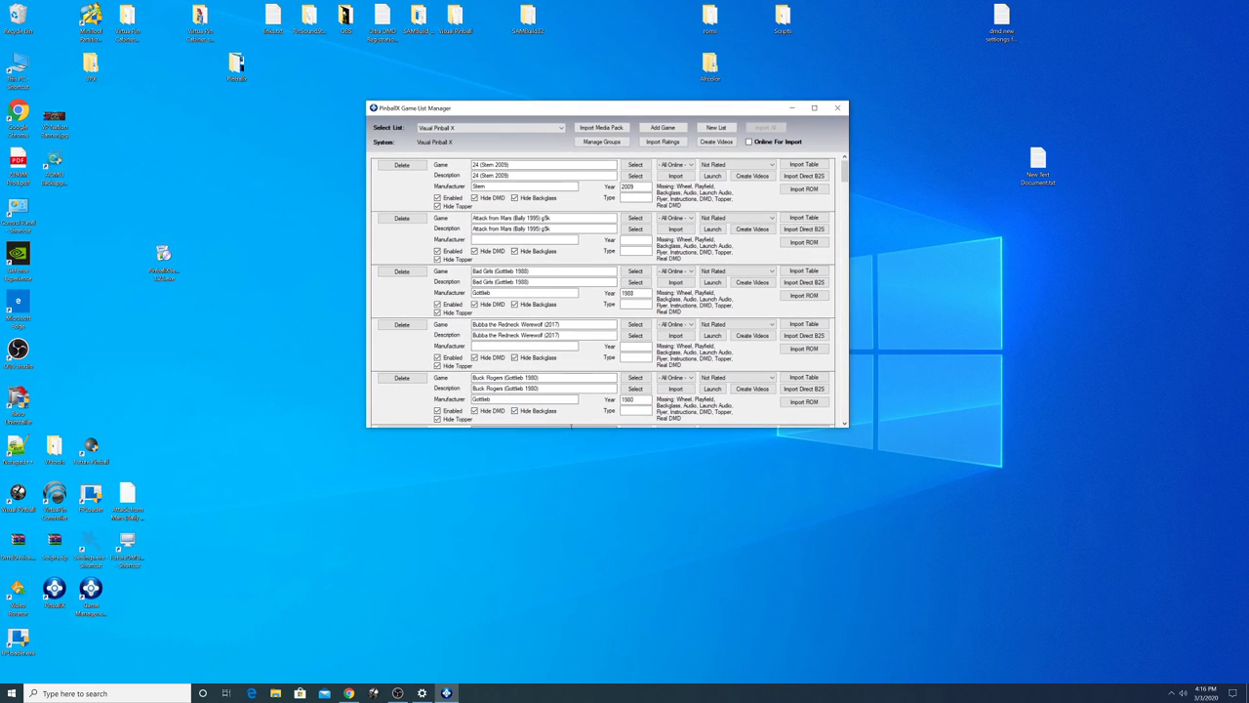
pyautogui.moveTo(577, 428); pyautogui.dragTo(577, 539)
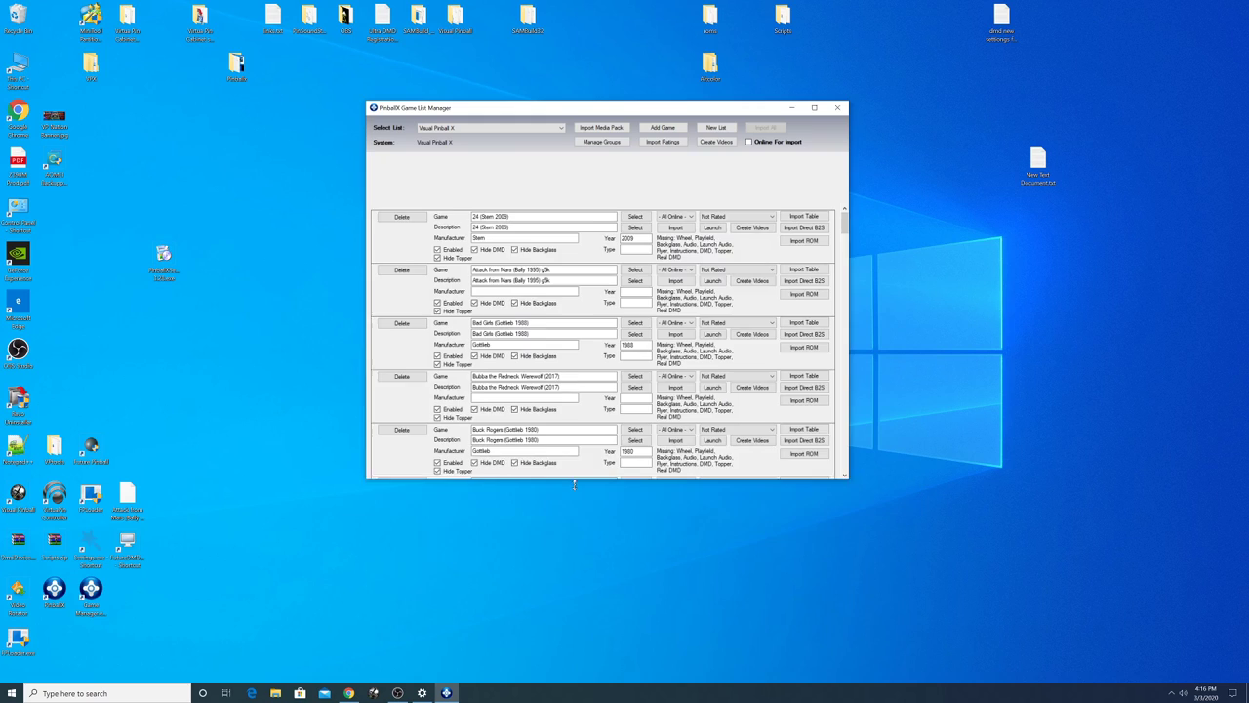
pyautogui.scroll(-5, 605, 341)
pyautogui.scroll(5, 605, 341)
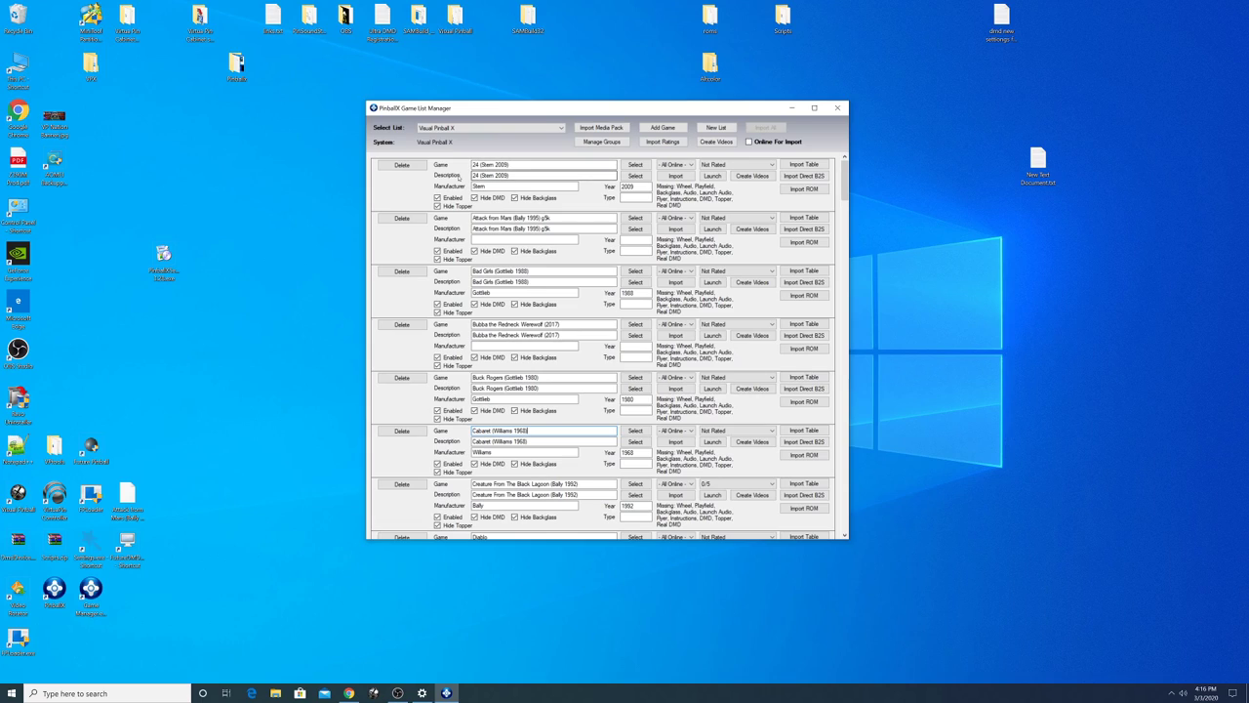
# Shorten the description of the 24 (Stern 2009) table to "24".
pyautogui.click(476, 175)
pyautogui.moveTo(478, 176); pyautogui.dragTo(564, 176)
pyautogui.press('BackSpace')
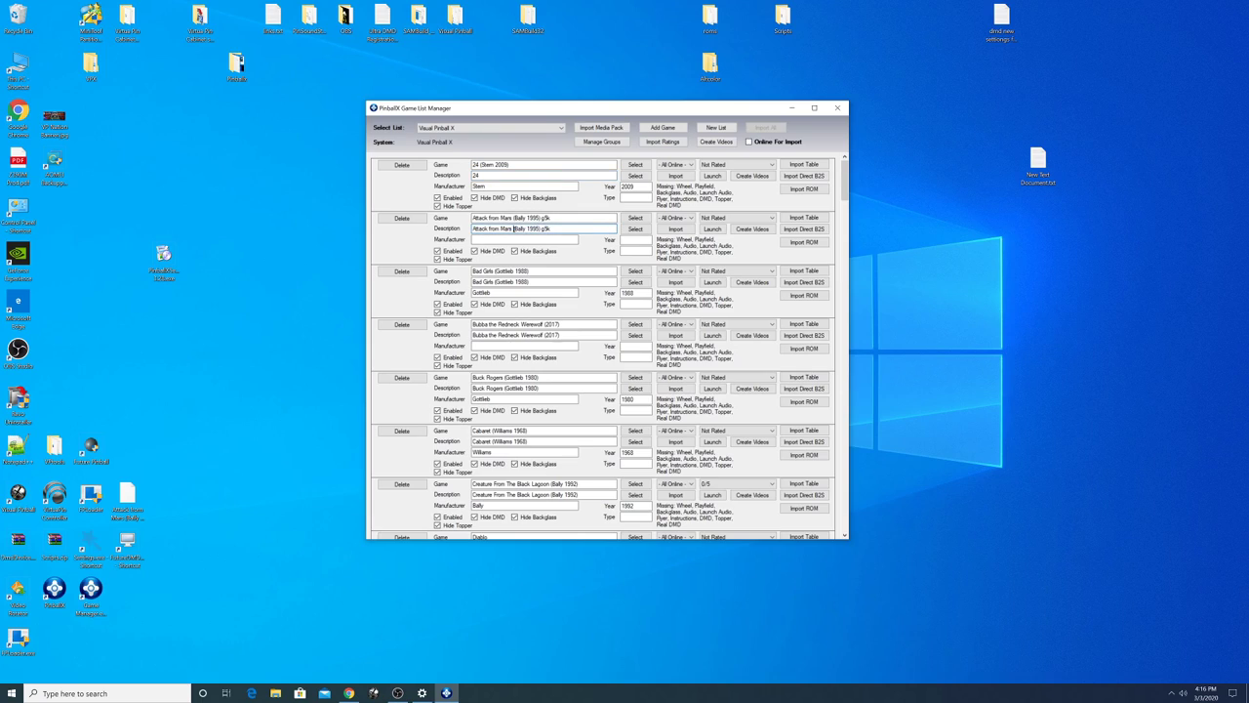
# Set the Attack from Mars entry's manufacturer to Bally, year to 1995, and description to "Attack from Mars".
pyautogui.moveTo(515, 228); pyautogui.dragTo(585, 229)
pyautogui.click(503, 238)
pyautogui.write('Bally')
pyautogui.click(633, 241)
pyautogui.write('1995')
pyautogui.hotkey('shift', 'Tab')
pyautogui.hotkey('shift', 'Tab')
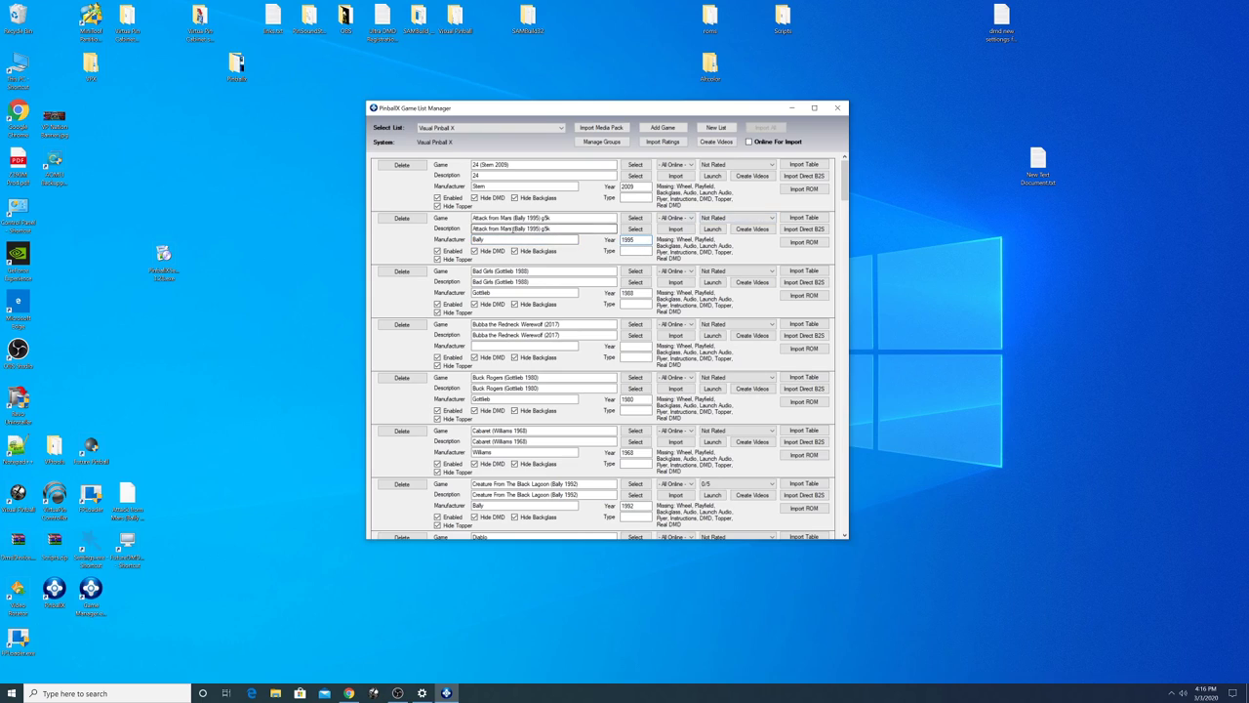
pyautogui.write('Attack from Mars')
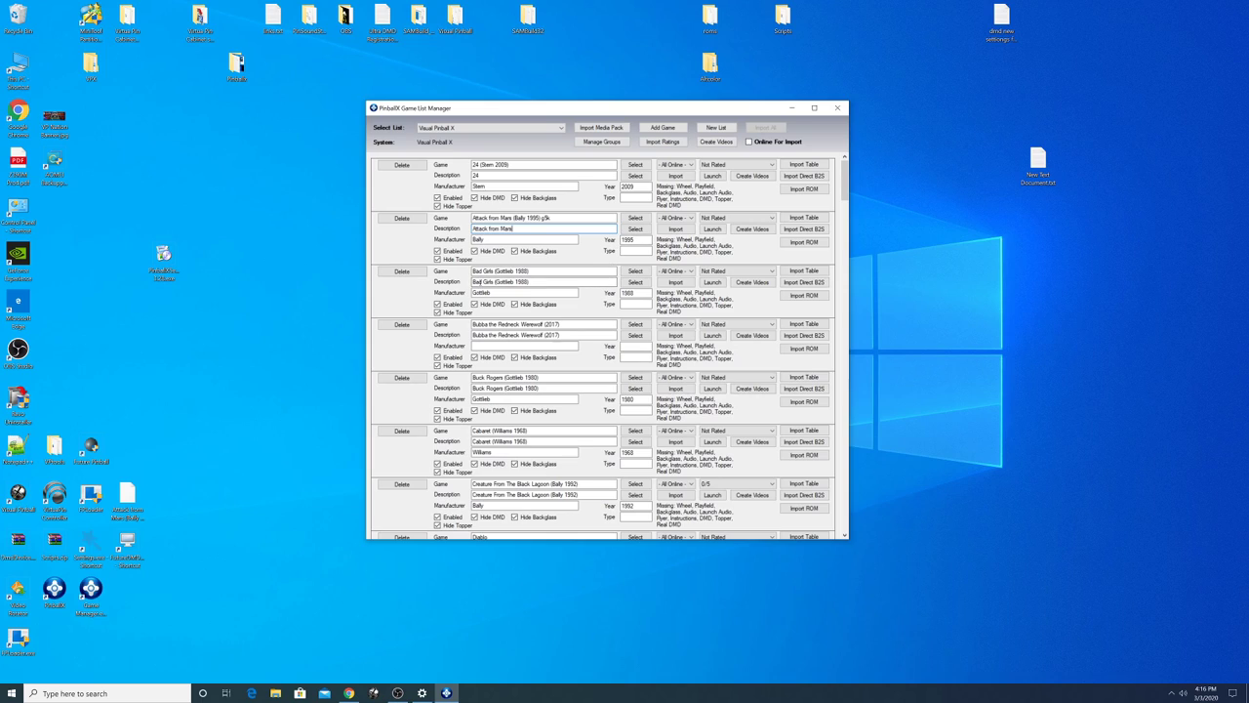
# Shorten the descriptions to "Bad Girls" and "Bubba the Redneck Werewolf", and set the Bubba table's year to 2017.
pyautogui.moveTo(499, 281); pyautogui.dragTo(591, 302)
pyautogui.press('BackSpace')
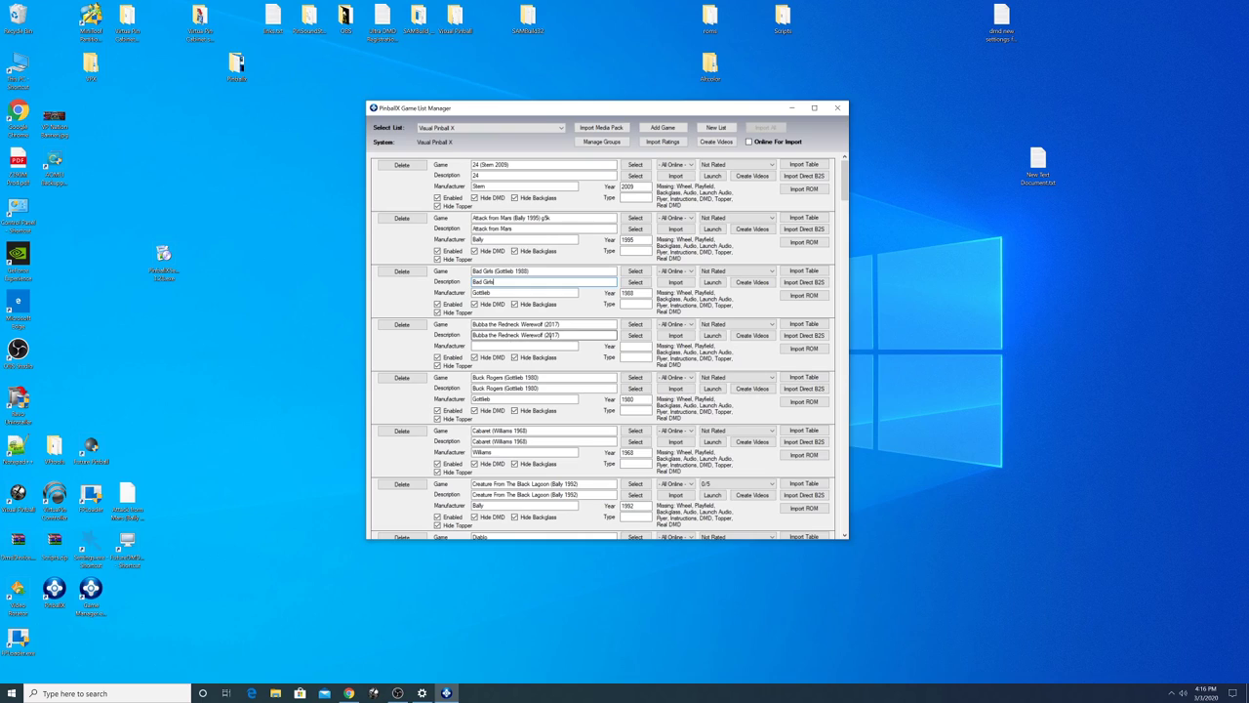
pyautogui.moveTo(544, 334); pyautogui.dragTo(579, 335)
pyautogui.press('BackSpace')
pyautogui.click(630, 346)
pyautogui.write('20')
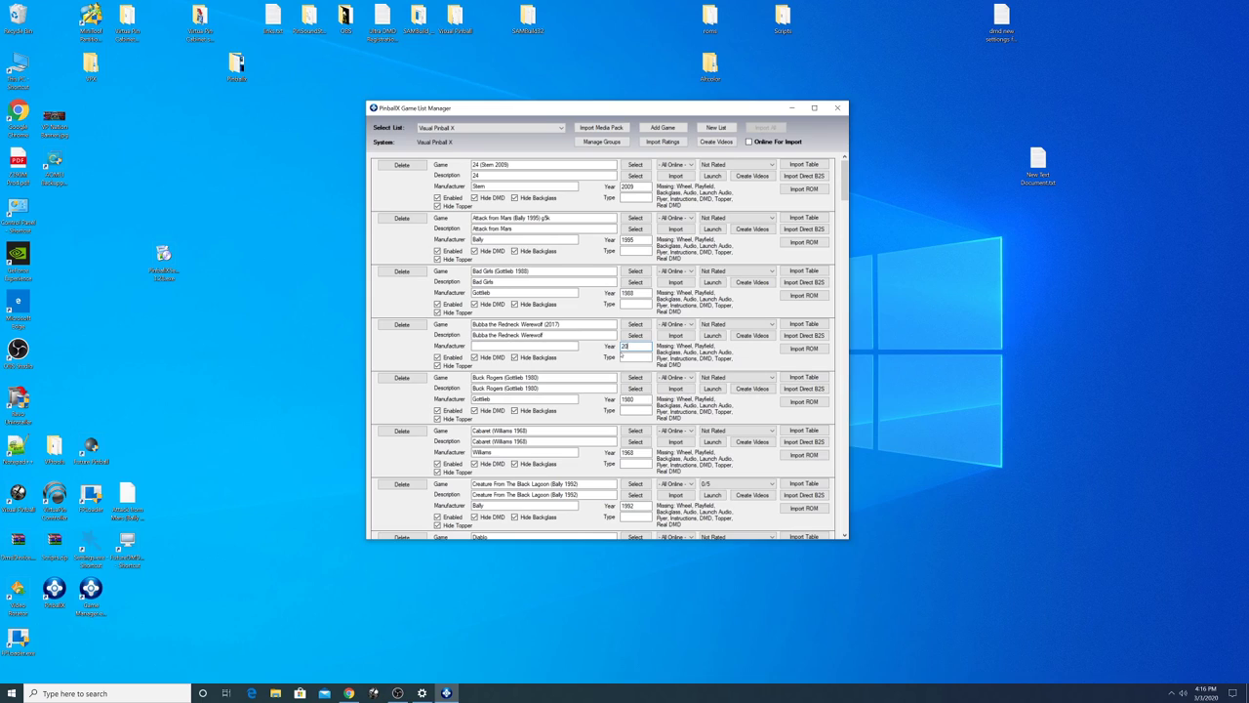
pyautogui.write('17')
# Remove the manufacturer and year from the descriptions of Buck Rogers, Cabaret, and Creature From The Black Lagoon.
pyautogui.moveTo(503, 388); pyautogui.dragTo(559, 388)
pyautogui.press('BackSpace')
pyautogui.press('BackSpace')
pyautogui.click(523, 495)
pyautogui.scroll(-2, 566, 433)
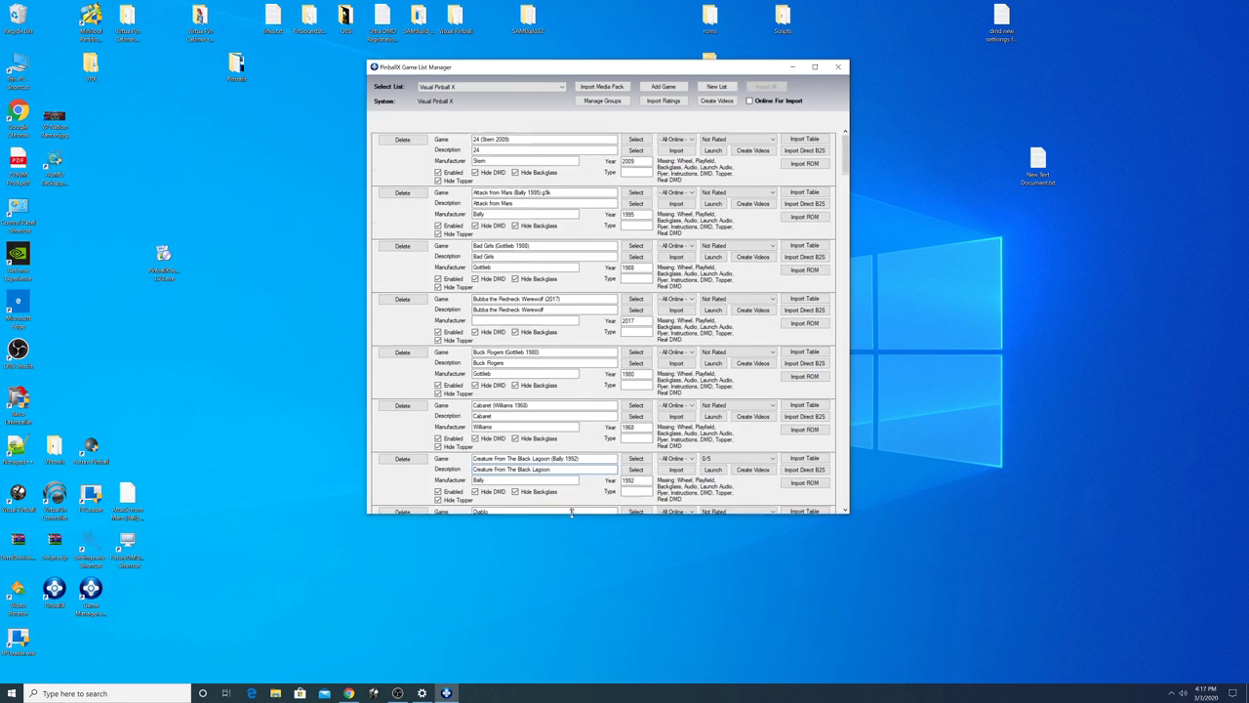
# Enter the table author as Diablo's manufacturer with year 2018, and shorten the Diner table's description to "Diner".
pyautogui.scroll(-4, 566, 433)
pyautogui.click(556, 404)
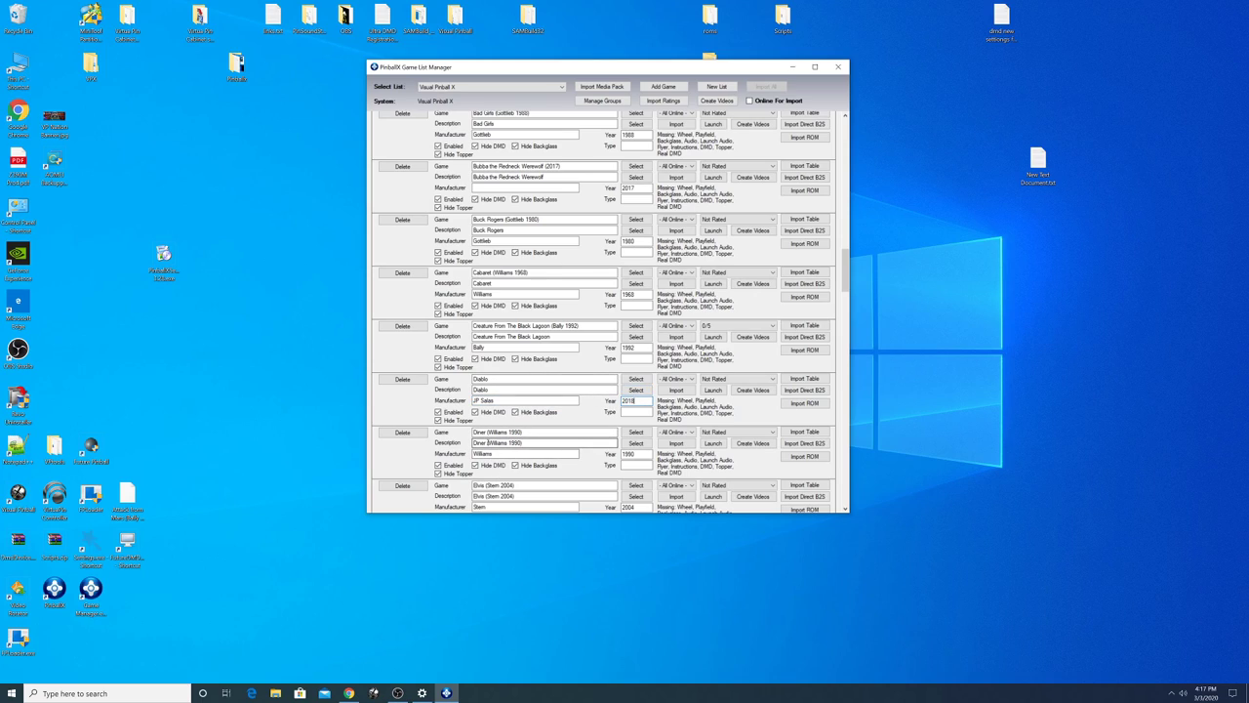
pyautogui.moveTo(485, 443); pyautogui.dragTo(564, 443)
pyautogui.scroll(-1, 555, 461)
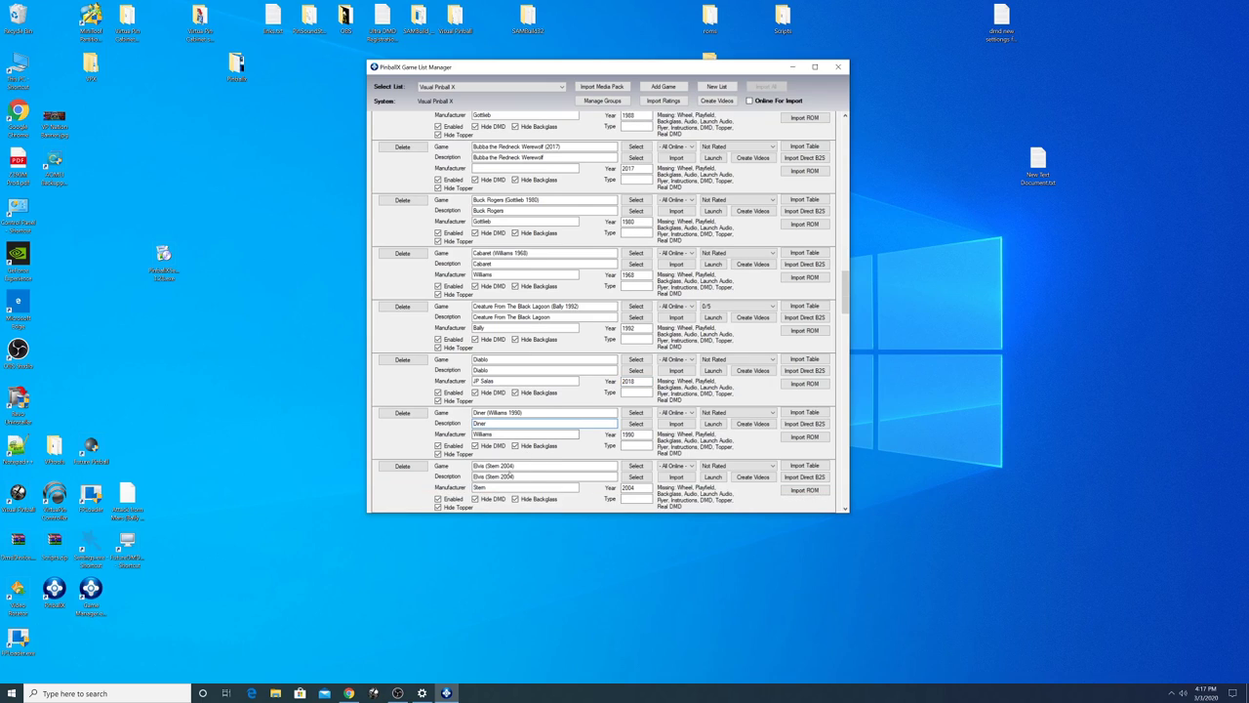
# Remove the manufacturer and year from the descriptions of the Elvis and Guns and Roses tables.
pyautogui.moveTo(486, 476); pyautogui.dragTo(560, 480)
pyautogui.scroll(-5, 561, 480)
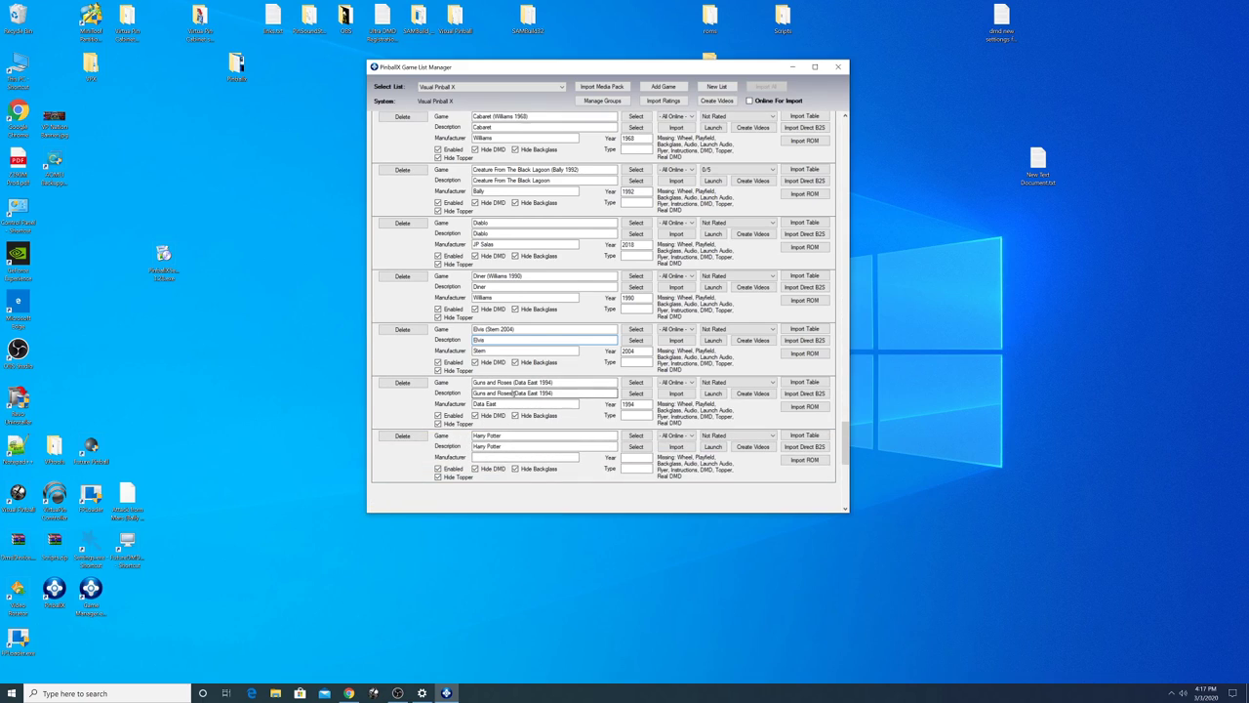
pyautogui.moveTo(514, 393); pyautogui.dragTo(589, 393)
pyautogui.press('BackSpace')
# Set the Harry Potter table's year to 2020 and enter the table author as its manufacturer.
pyautogui.scroll(-1, 565, 420)
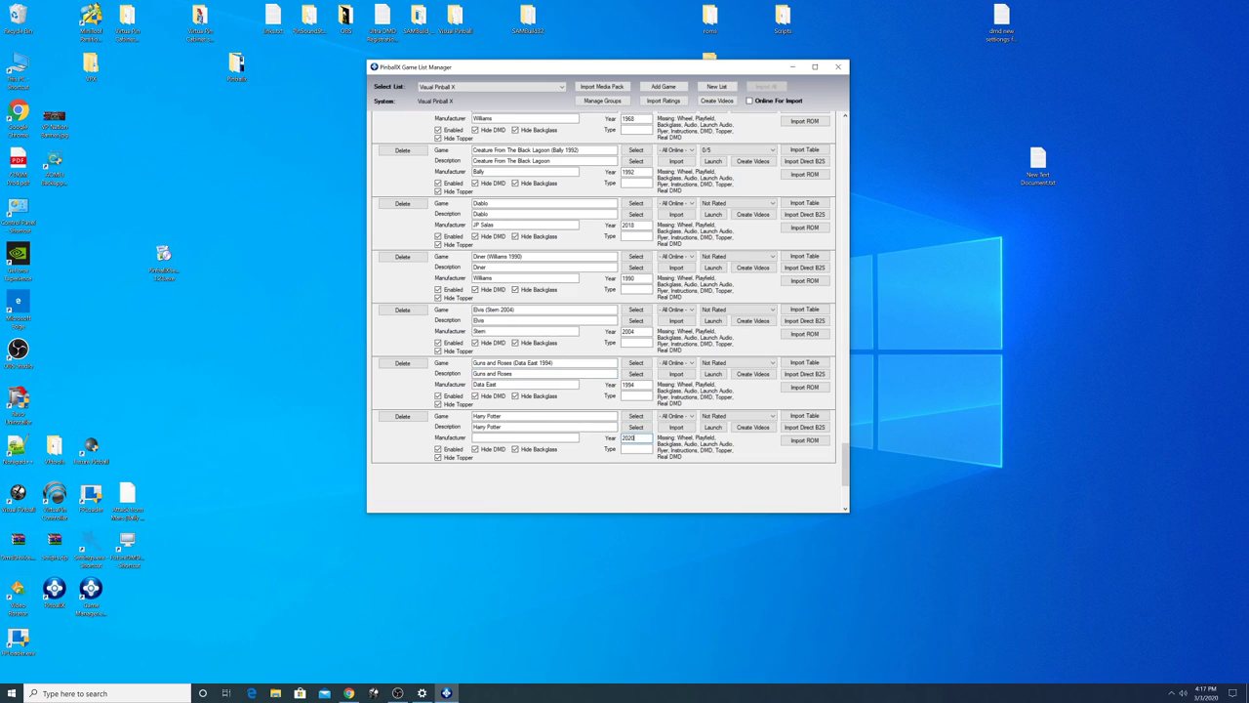
pyautogui.click(503, 438)
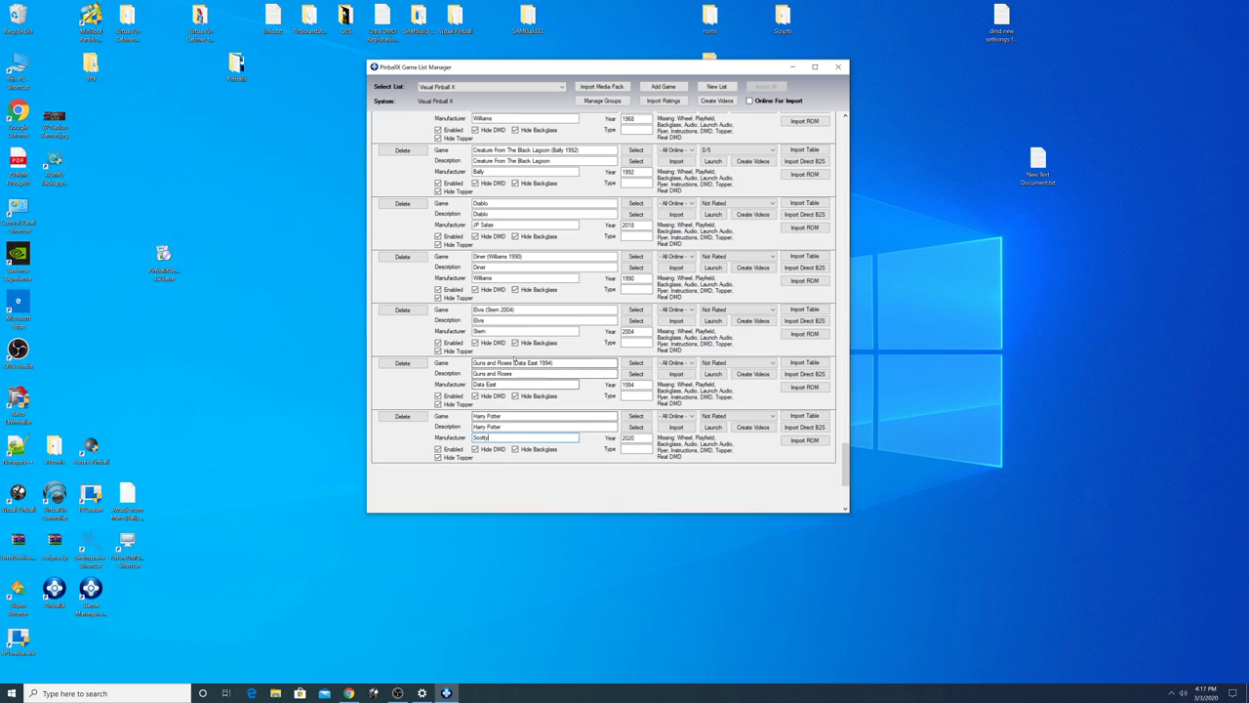
# Close the Game List Manager and save the changes to the Visual Pinball X game list.
pyautogui.scroll(4, 515, 189)
pyautogui.scroll(2, 515, 188)
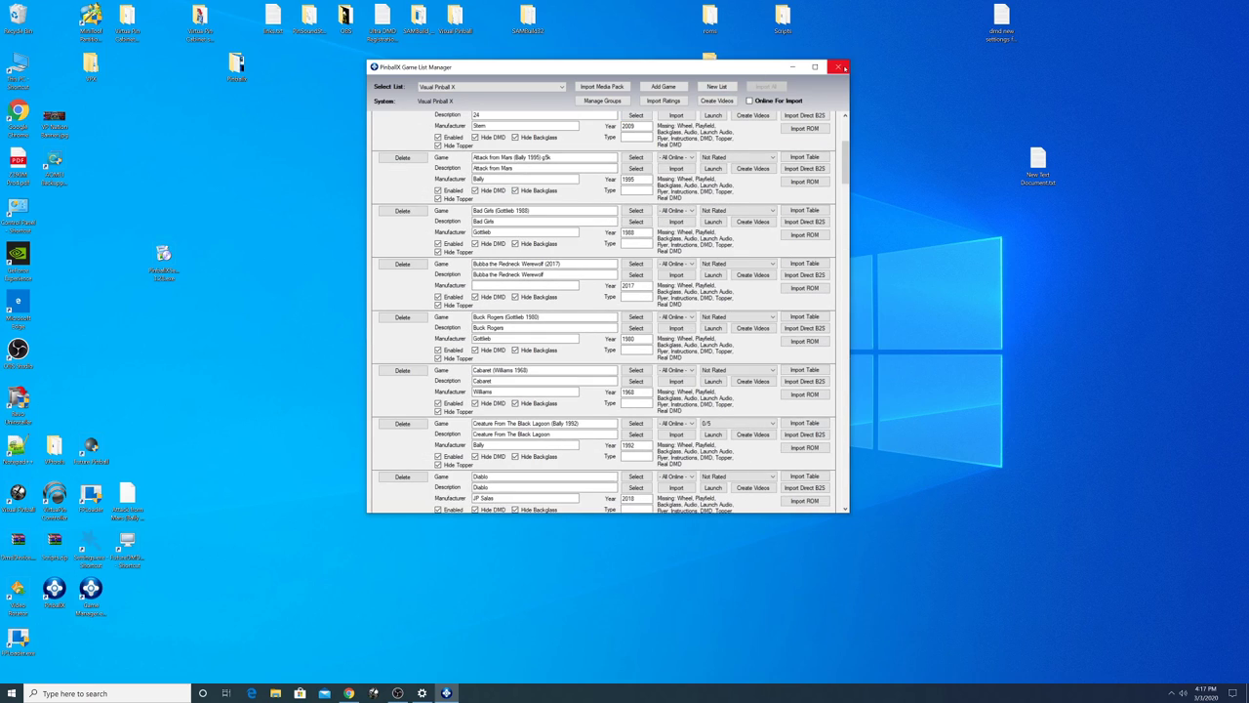
pyautogui.click(841, 67)
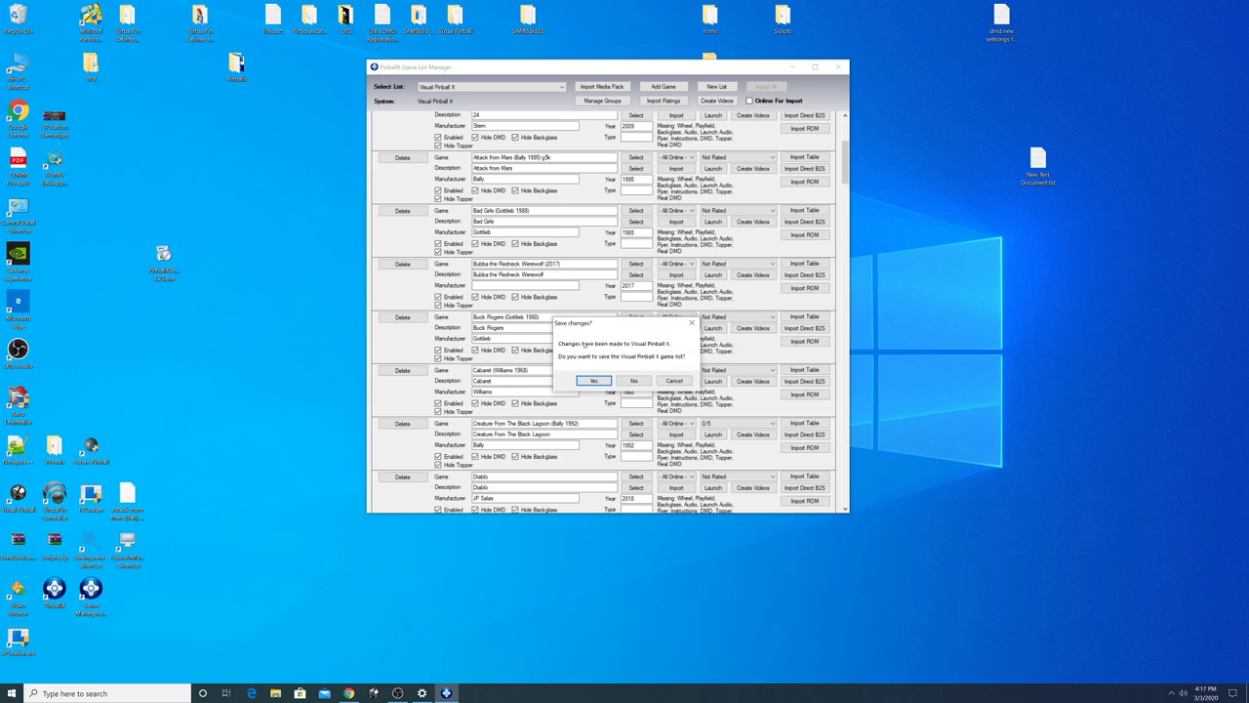
pyautogui.click(593, 381)
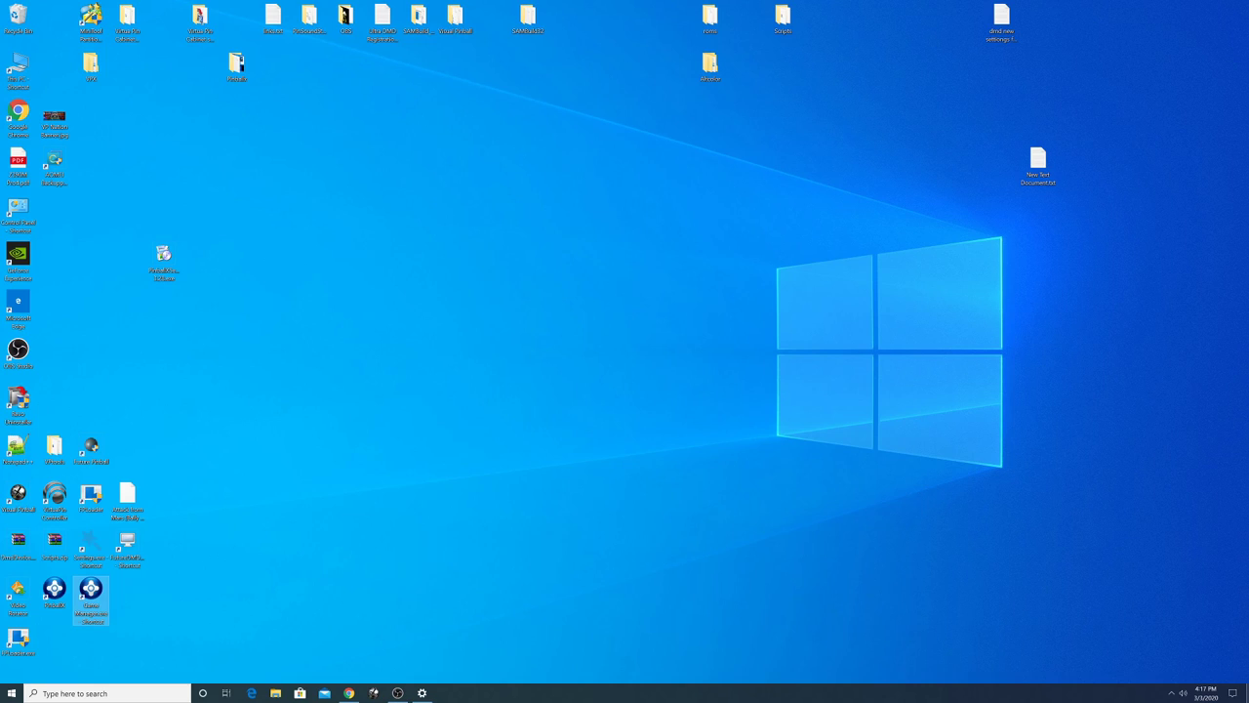
# Set the main display's scaling to 100% in the Windows display settings and minimize the settings window.
pyautogui.rightClick(462, 195)
pyautogui.click(499, 291)
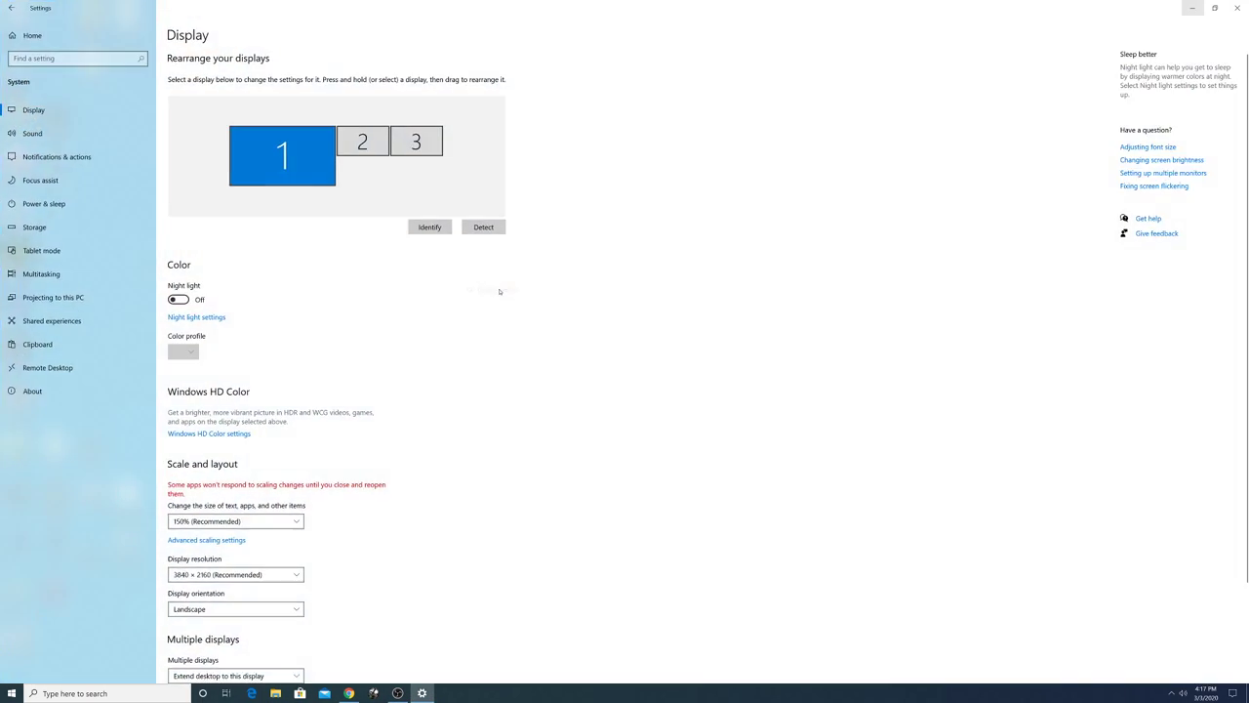
pyautogui.click(214, 523)
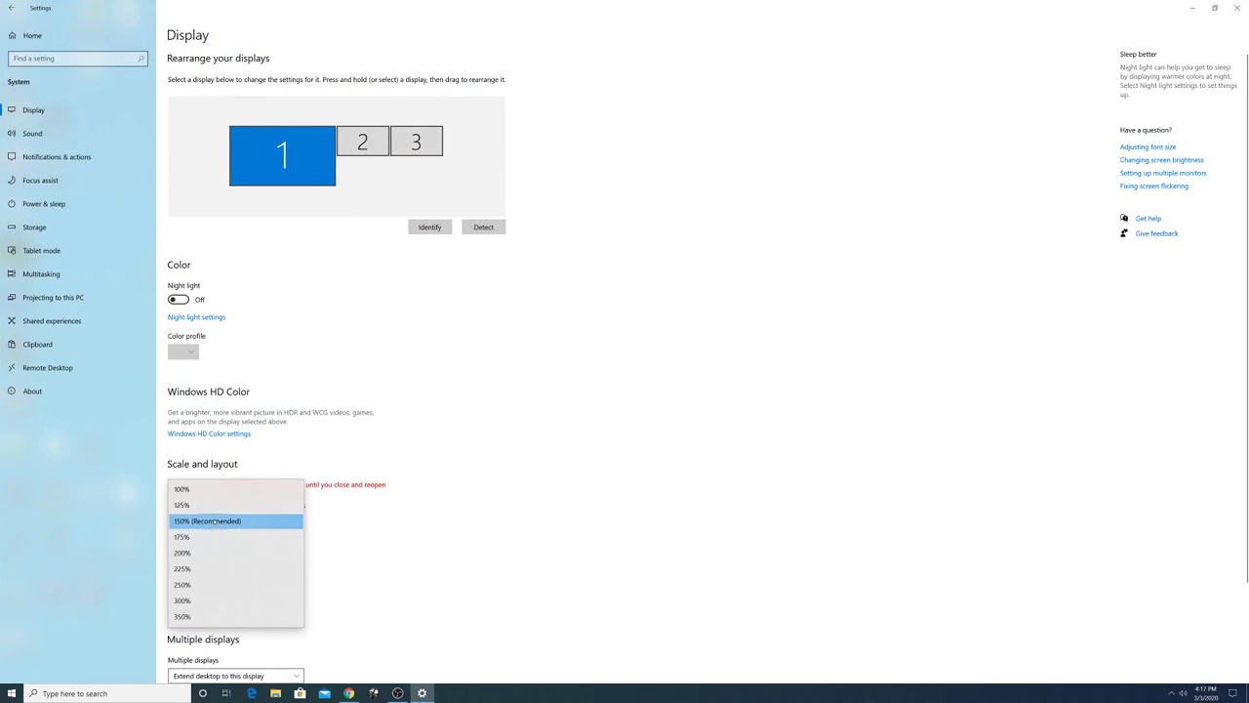
pyautogui.click(183, 488)
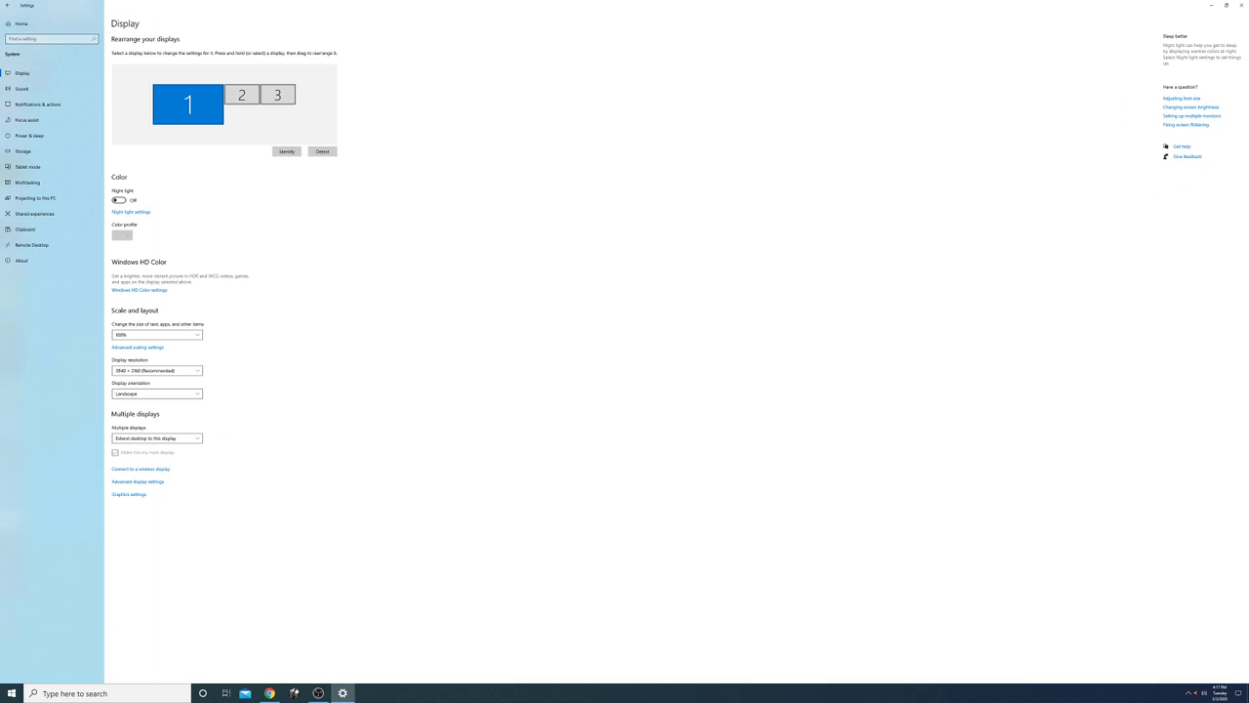
pyautogui.click(1211, 5)
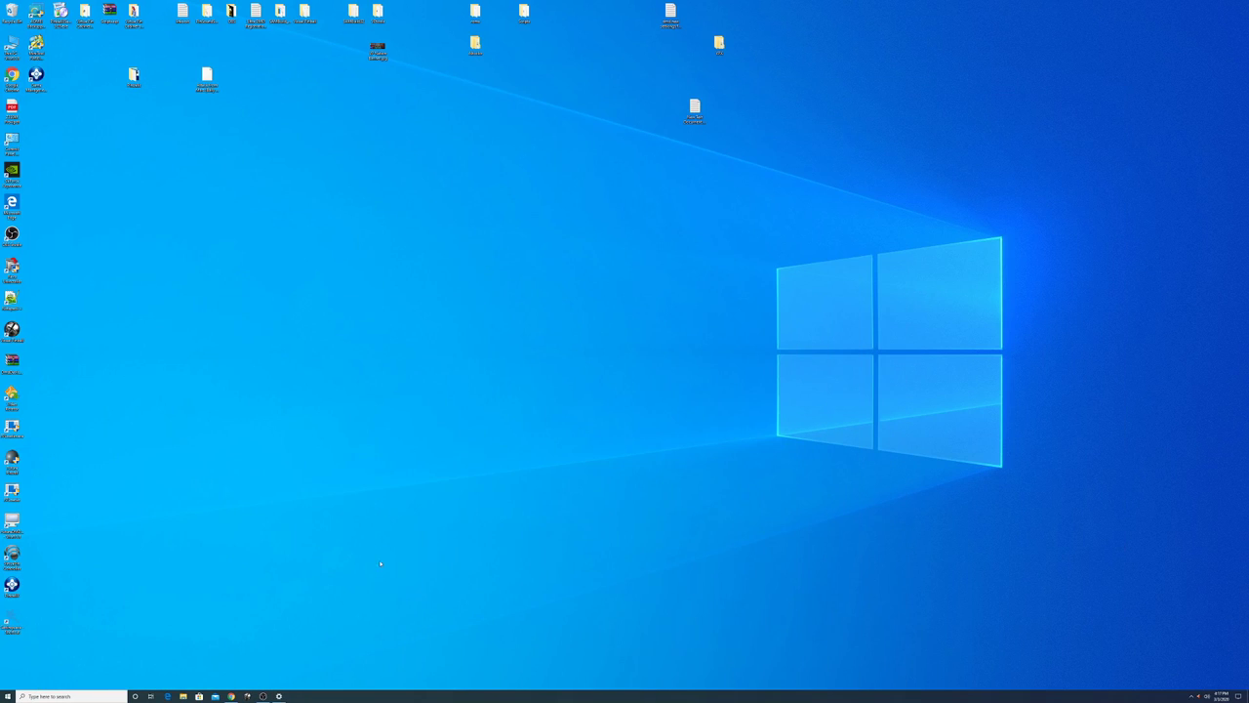
pyautogui.click(262, 696)
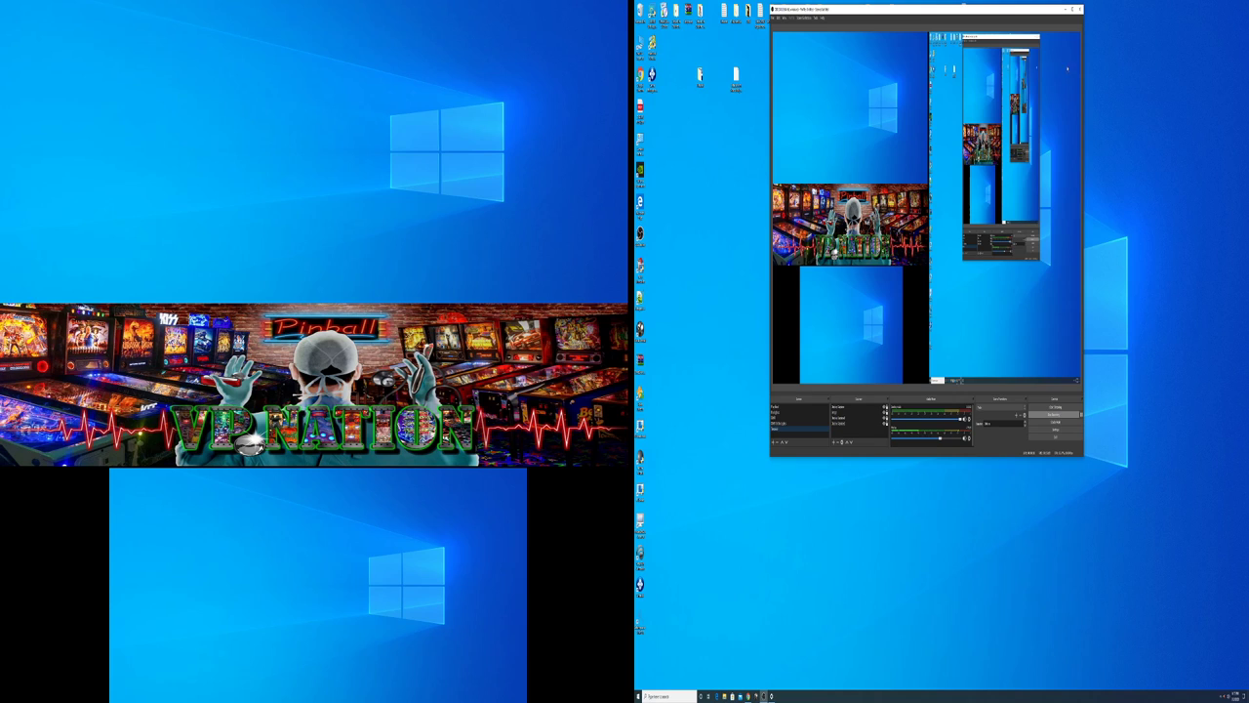
pyautogui.click(1065, 9)
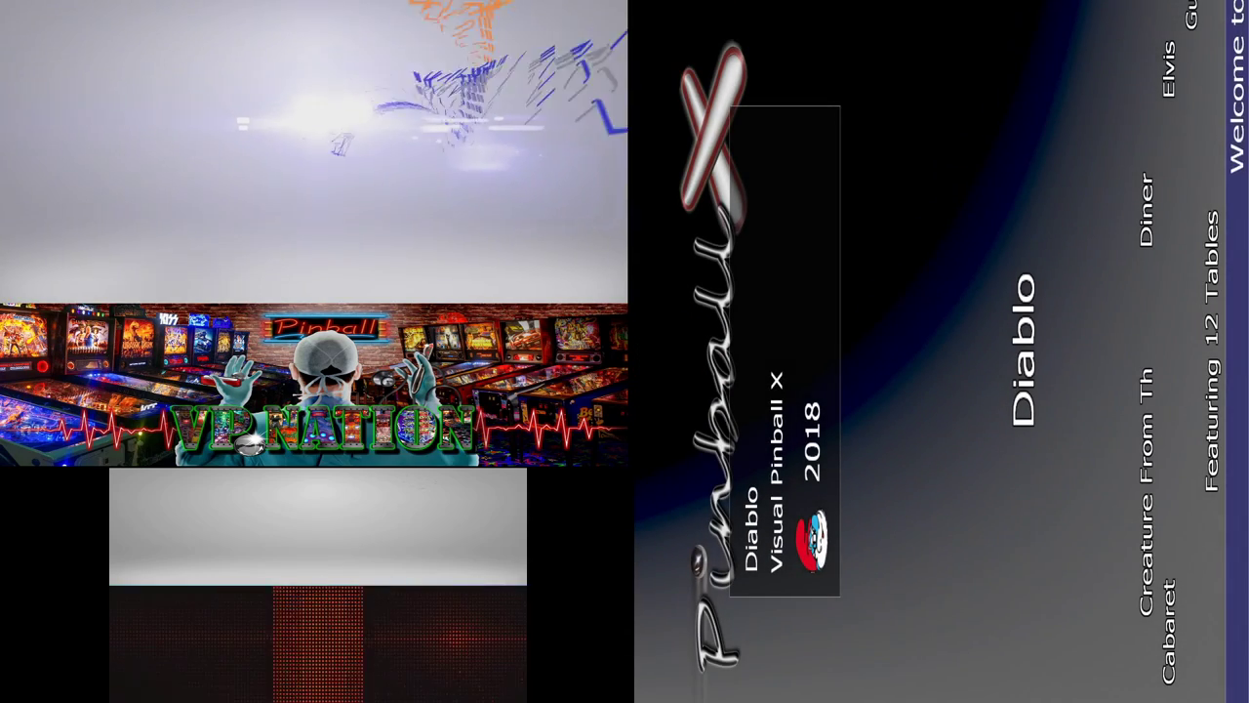
# In PinballX, browse the table wheel backward from Diablo and select the 24 table.
pyautogui.press('Shift_R')
pyautogui.press('Shift_R')
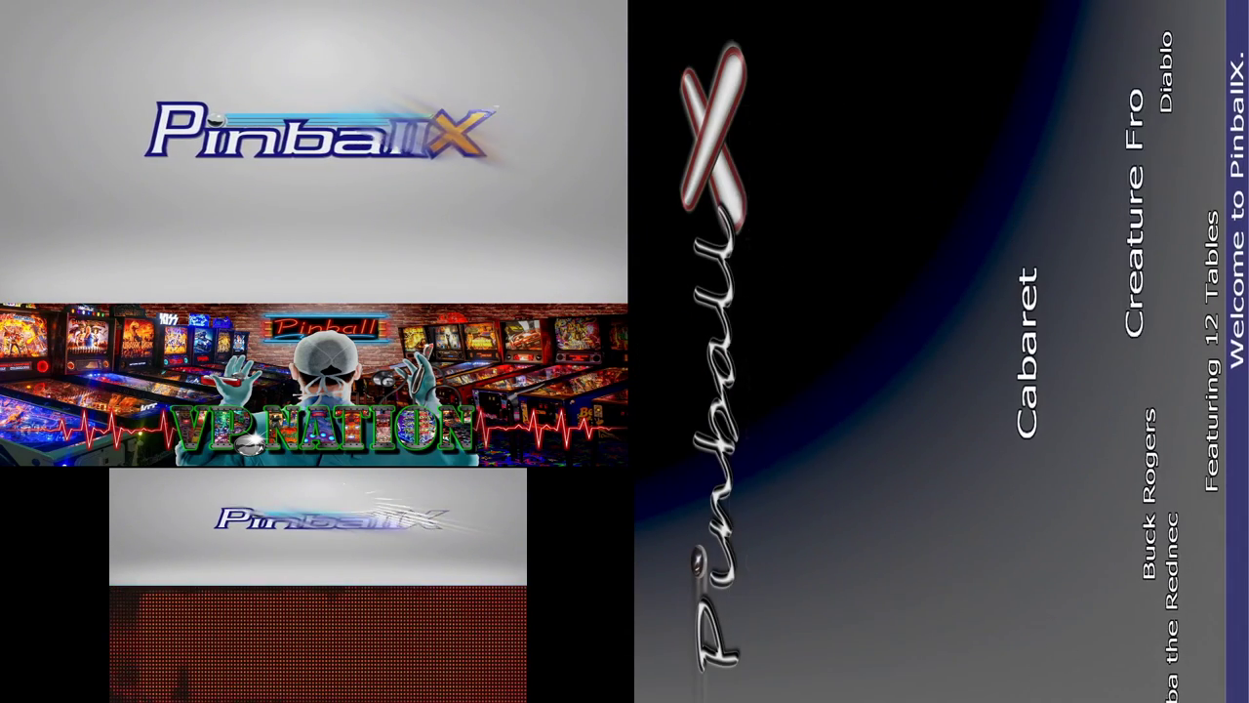
pyautogui.press('Shift_R')
pyautogui.press('Shift_R')
pyautogui.press('Shift_R')
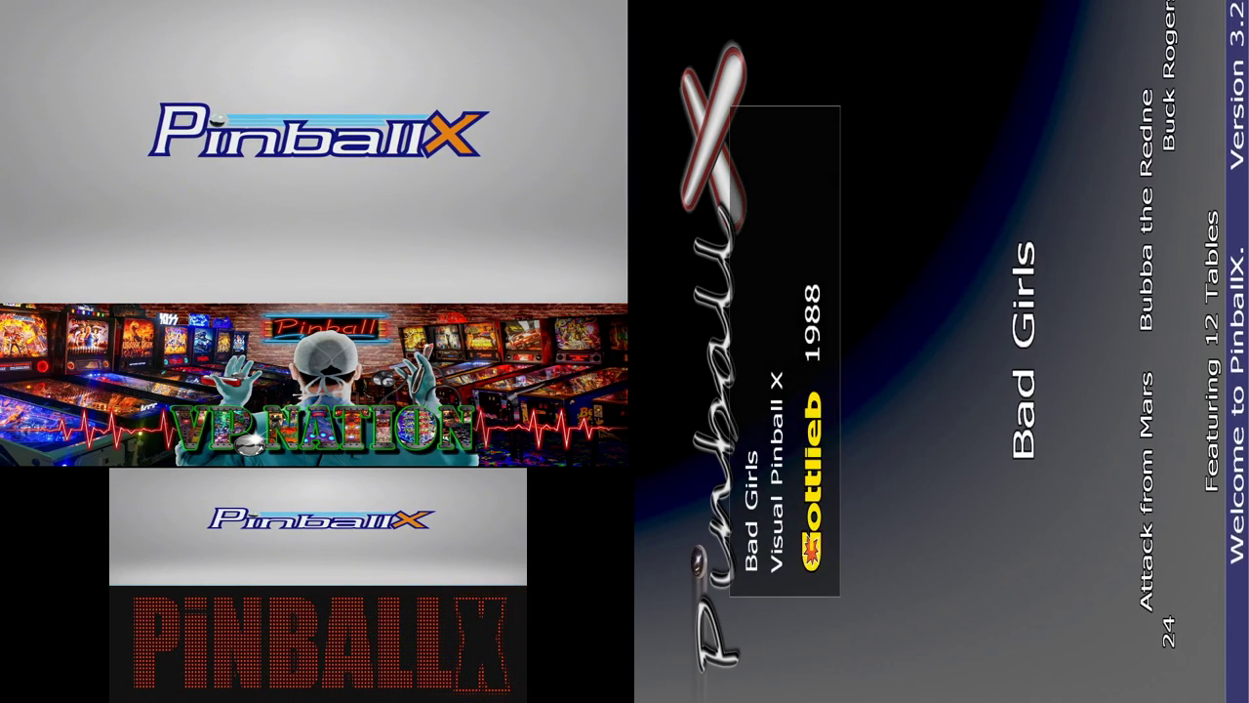
pyautogui.press('Shift_R')
pyautogui.press('Shift_R')
pyautogui.press('Shift_R')
pyautogui.press('Shift_L')
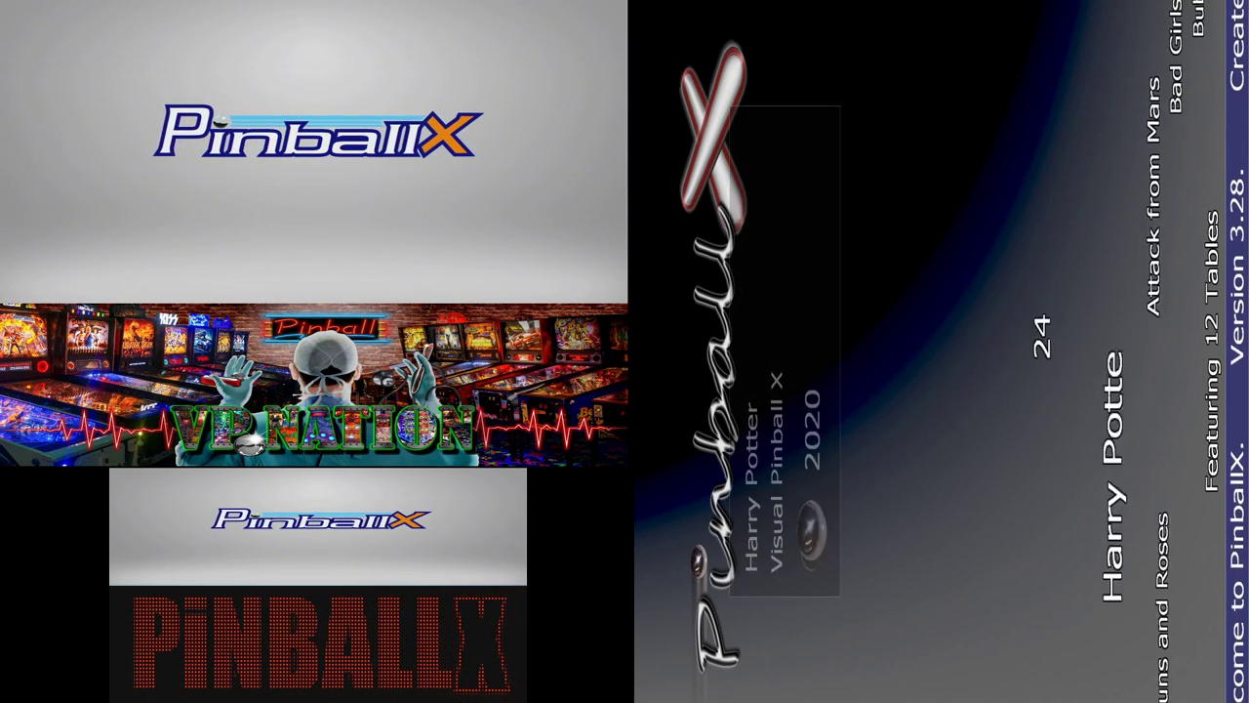
# Launch the 24 table with Play Game and insert two coins.
pyautogui.press('Return')
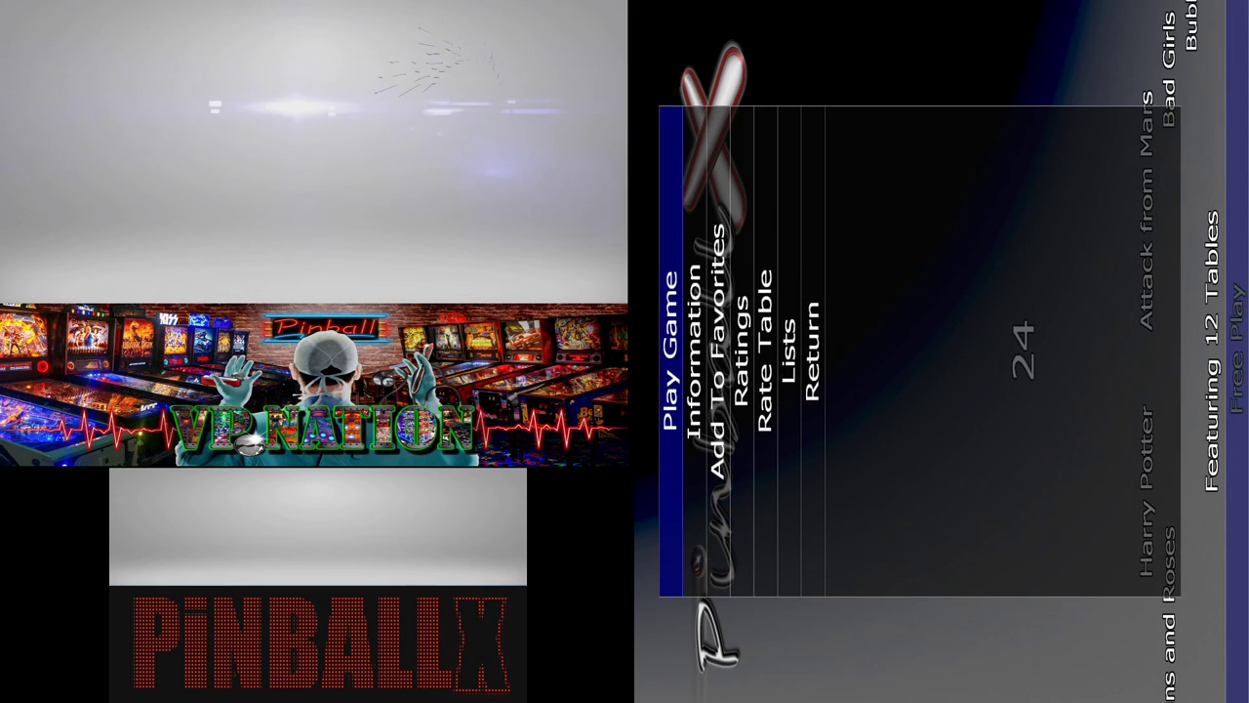
pyautogui.press('Return')
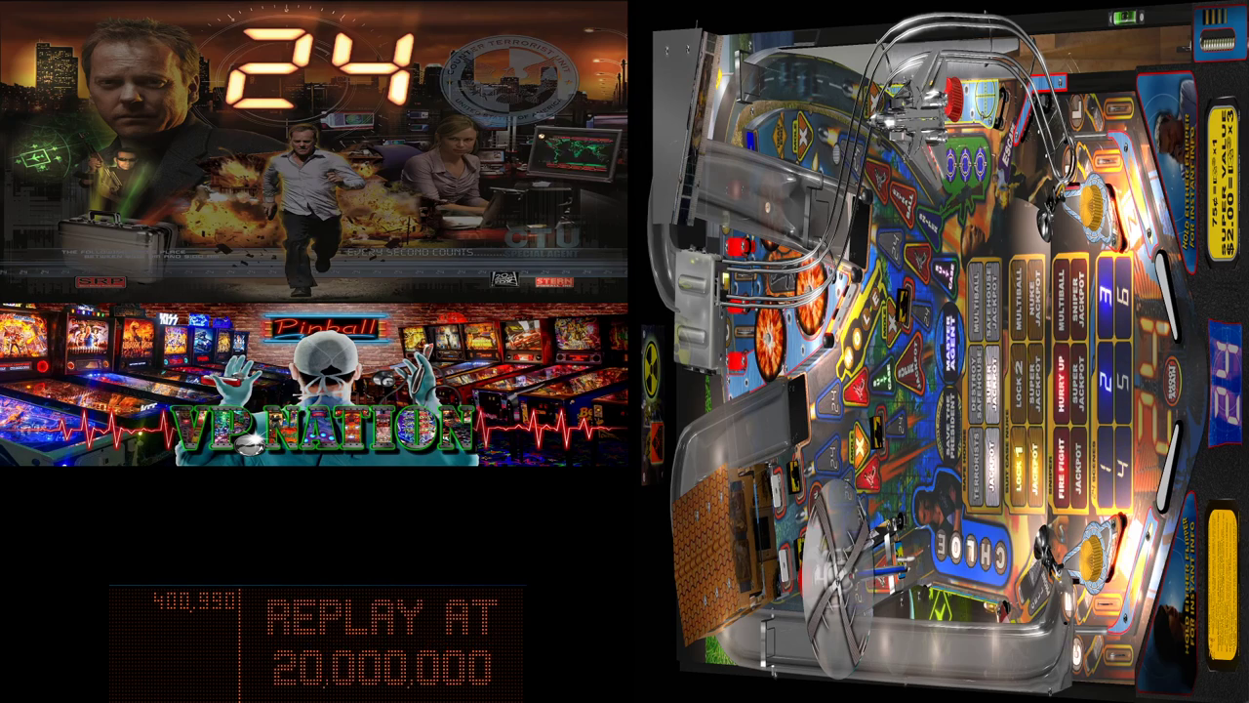
pyautogui.press('5')
pyautogui.press('5')
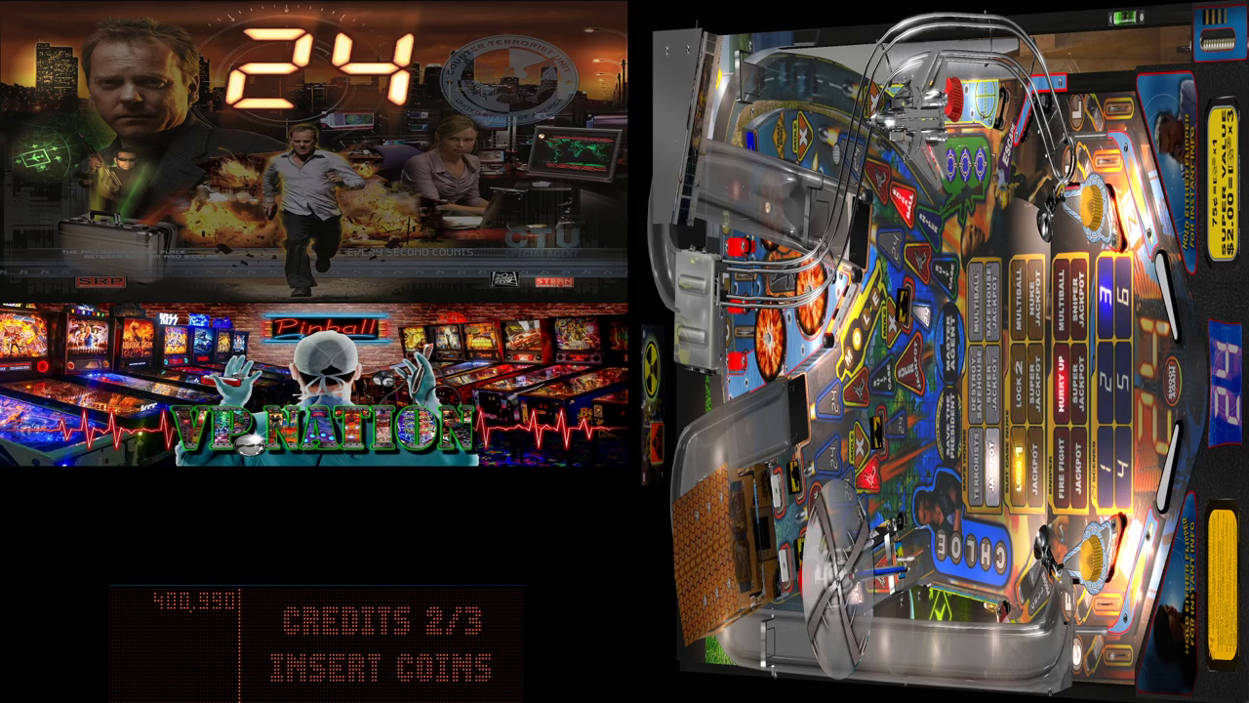
# Add a credit and start a game on the 24 table, quit the table, and exit the PinballX front end.
pyautogui.press('5')
pyautogui.press('1')
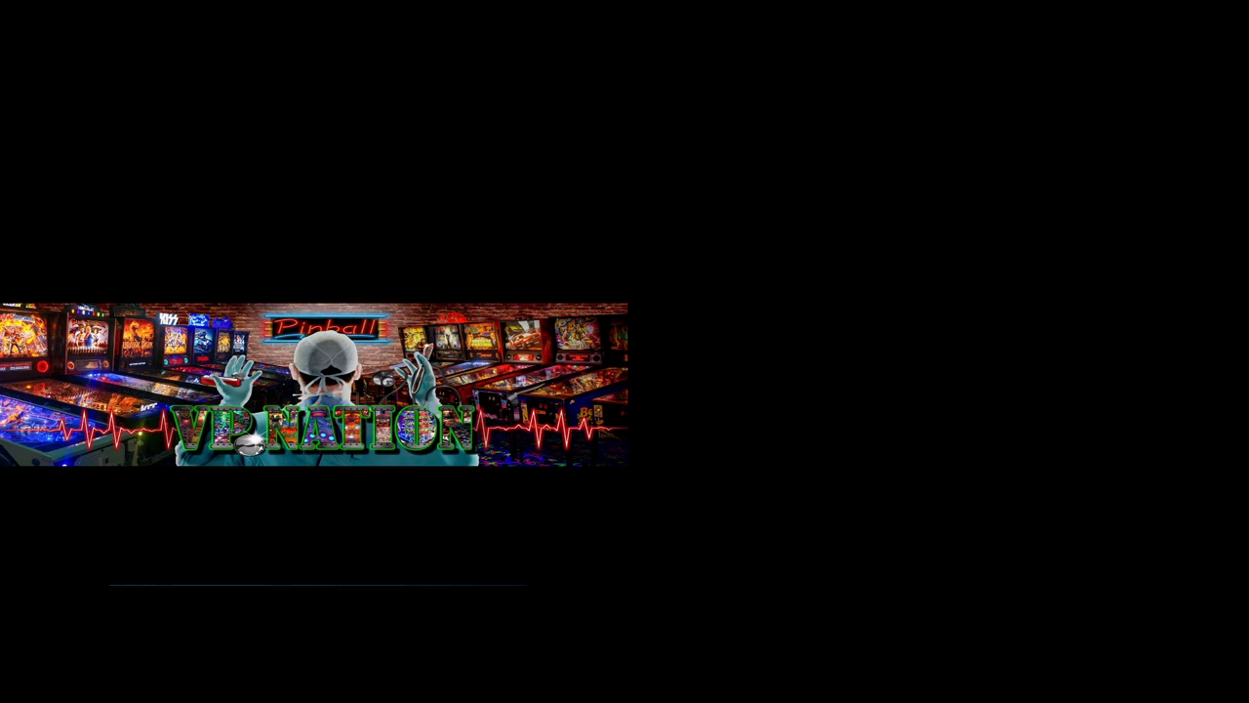
pyautogui.press('Escape')
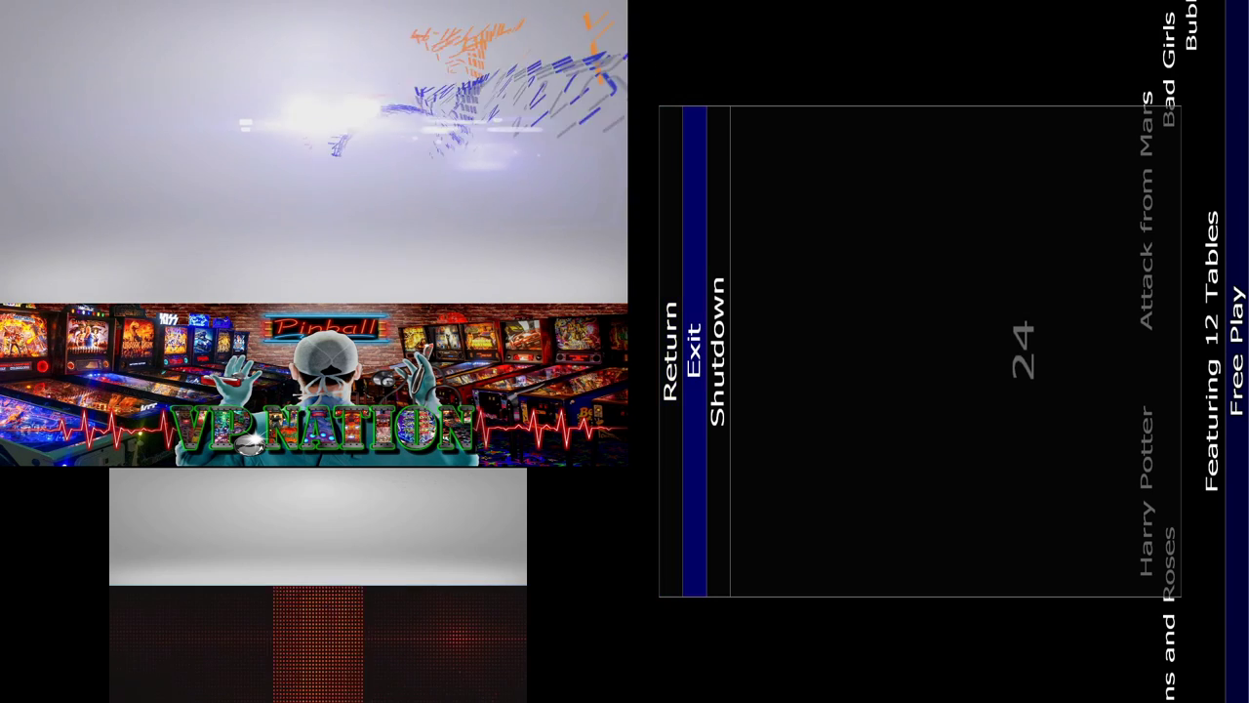
pyautogui.press('Return')
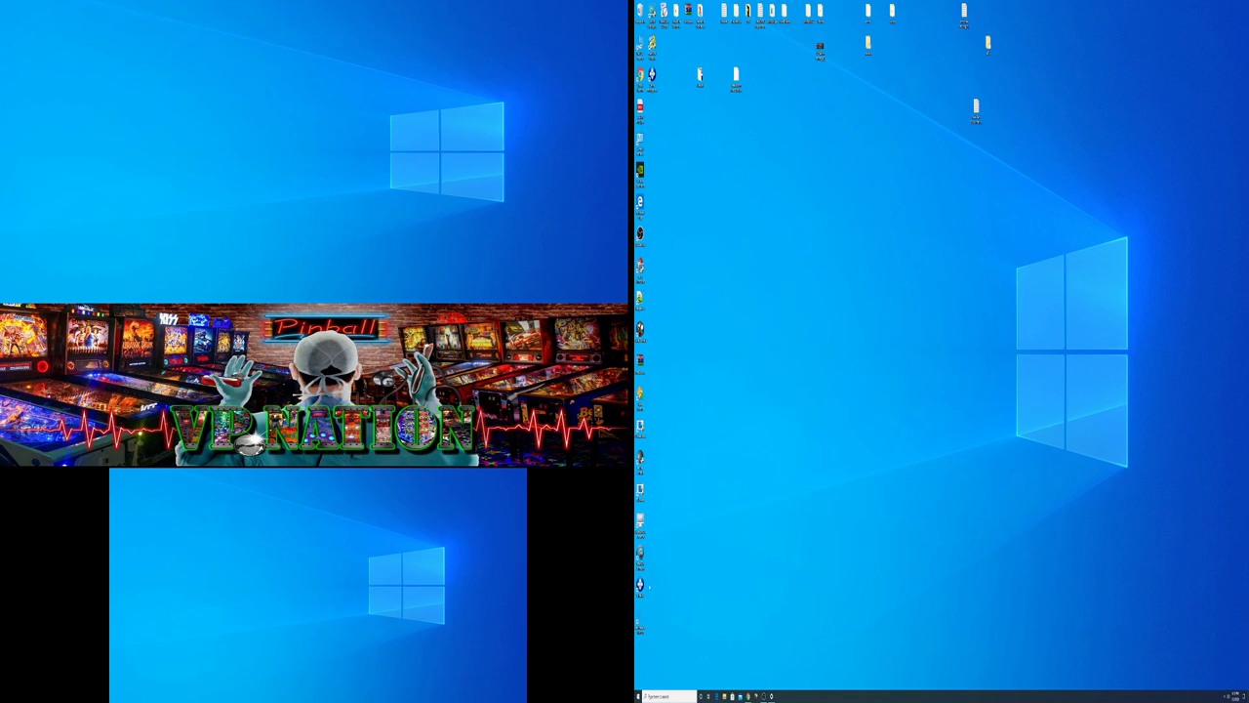
pyautogui.rightClick(750, 472)
pyautogui.click(765, 695)
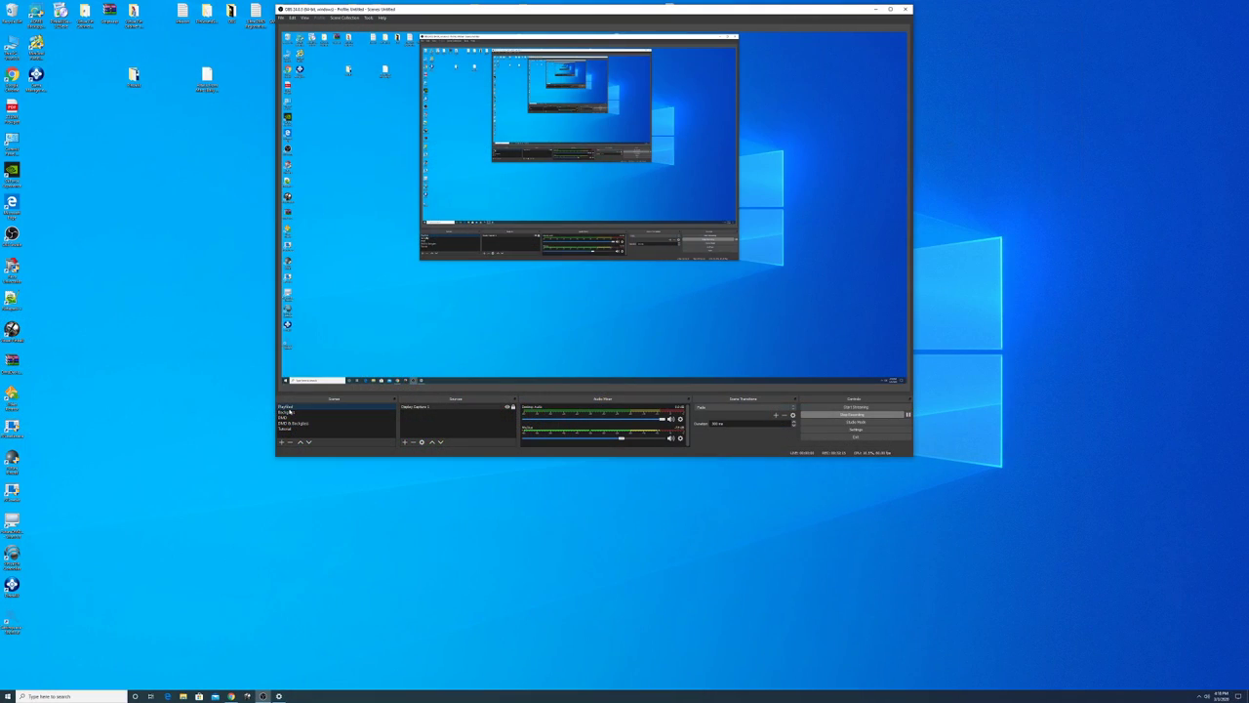
pyautogui.click(875, 8)
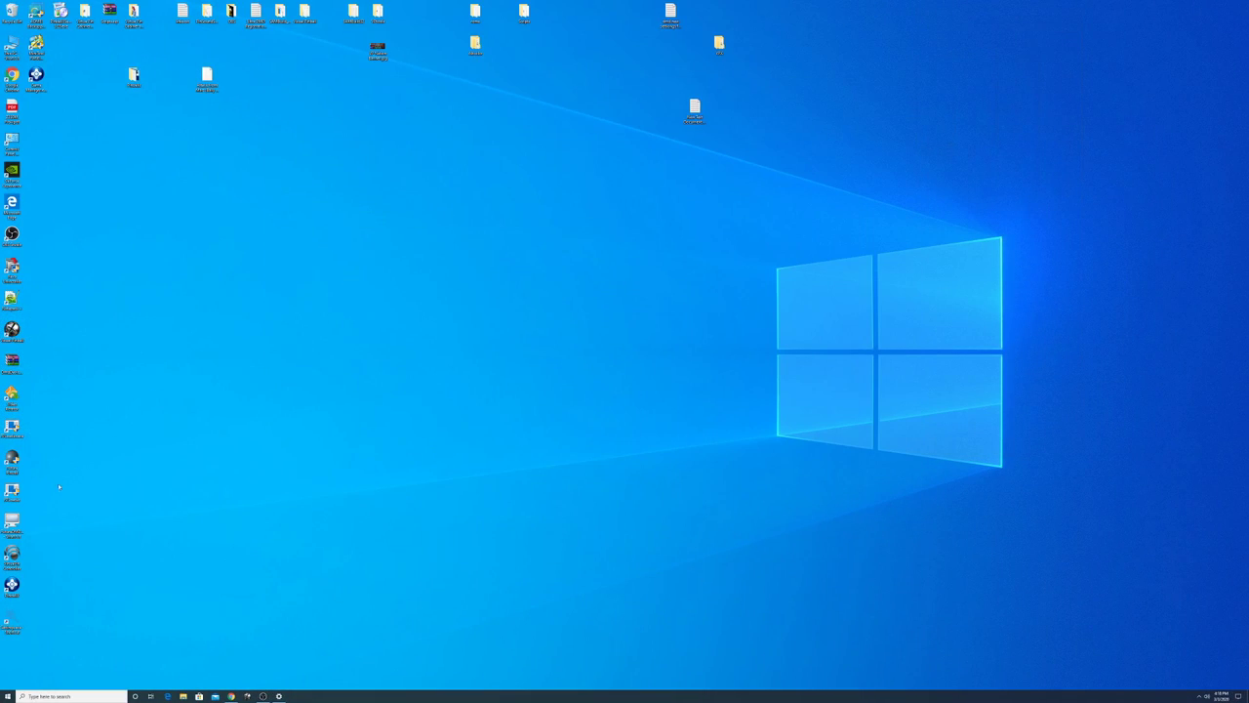
# Open the file location of the PinballX desktop shortcut.
pyautogui.rightClick(12, 583)
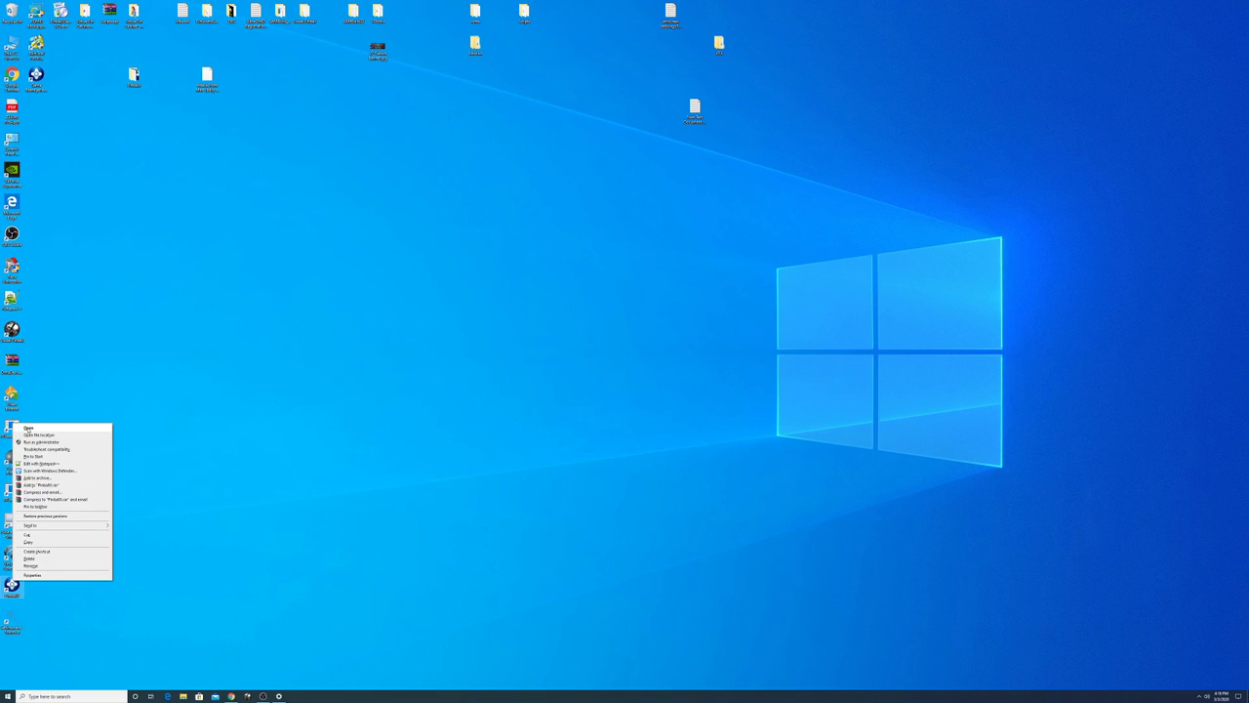
pyautogui.click(39, 429)
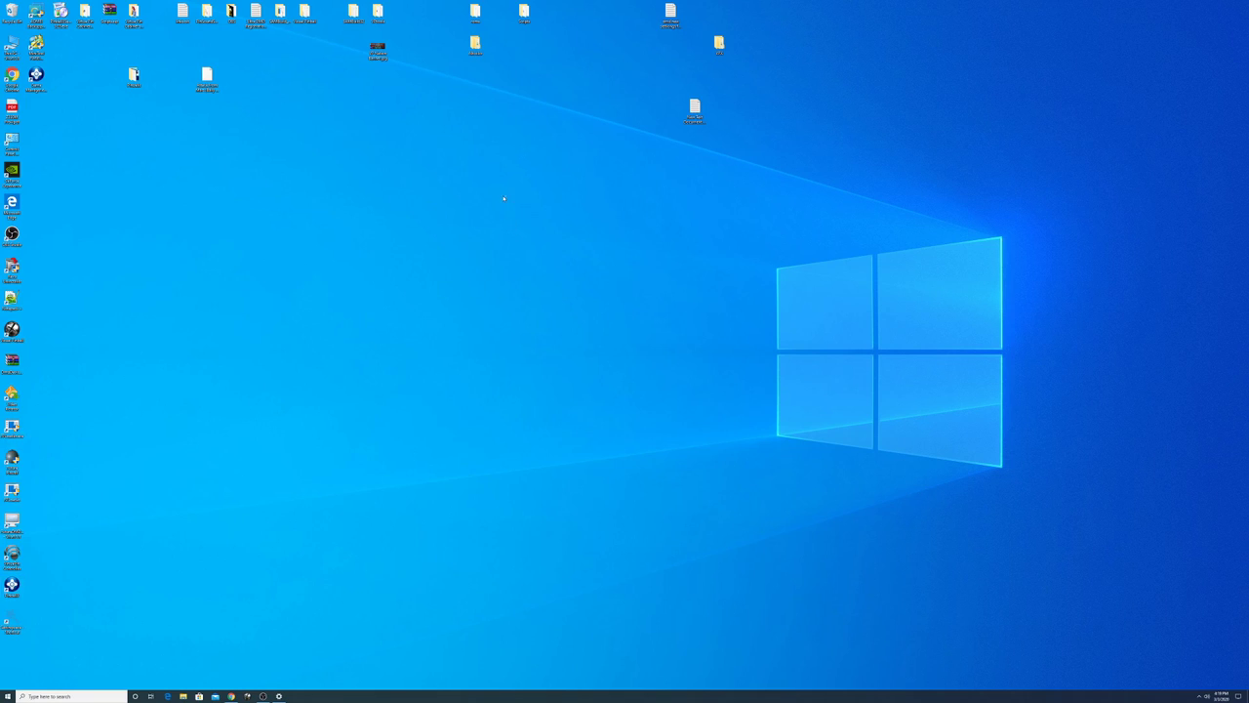
# Set the Windows display scaling for text, apps and other items to 150% (Recommended), and minimize the settings window.
pyautogui.rightClick(327, 203)
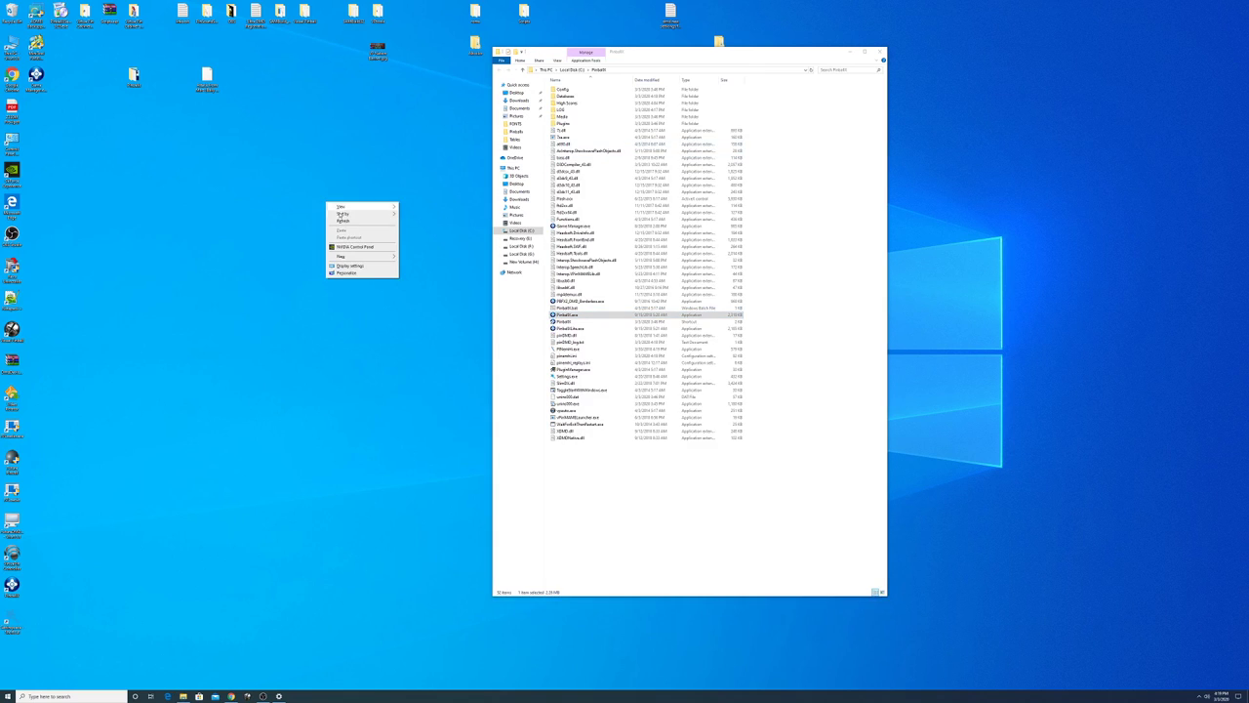
pyautogui.click(350, 266)
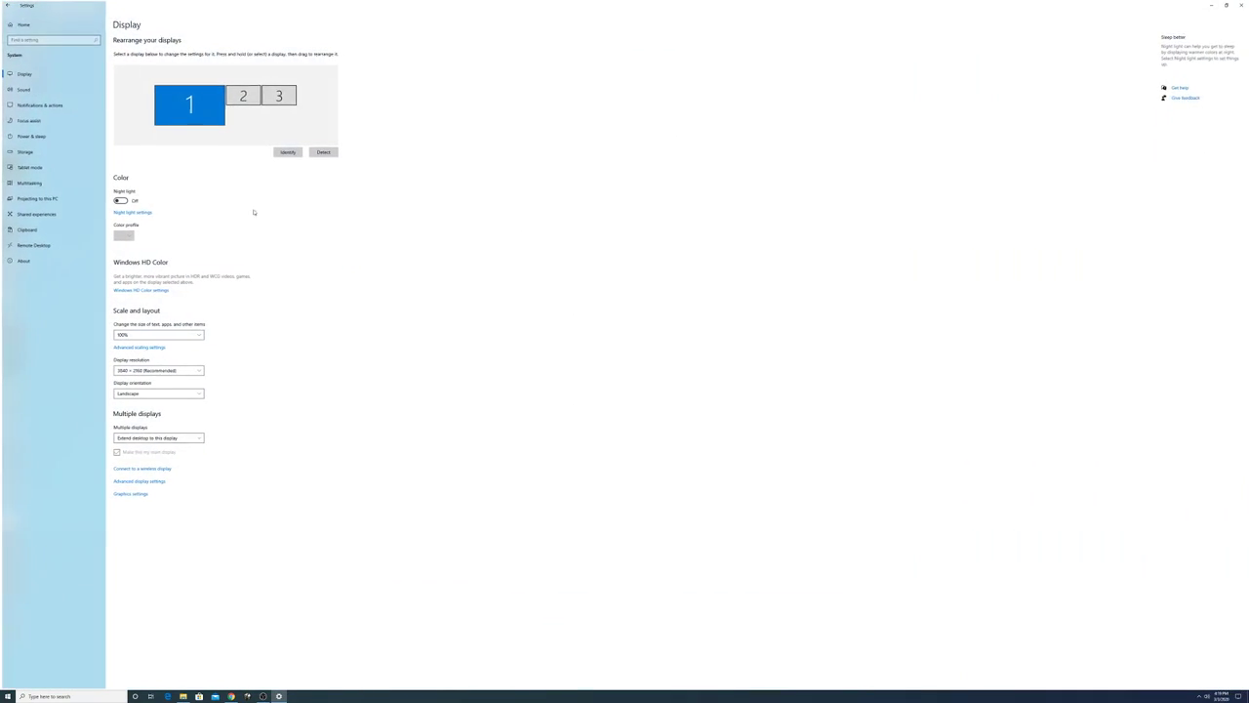
pyautogui.click(156, 335)
pyautogui.press('Return')
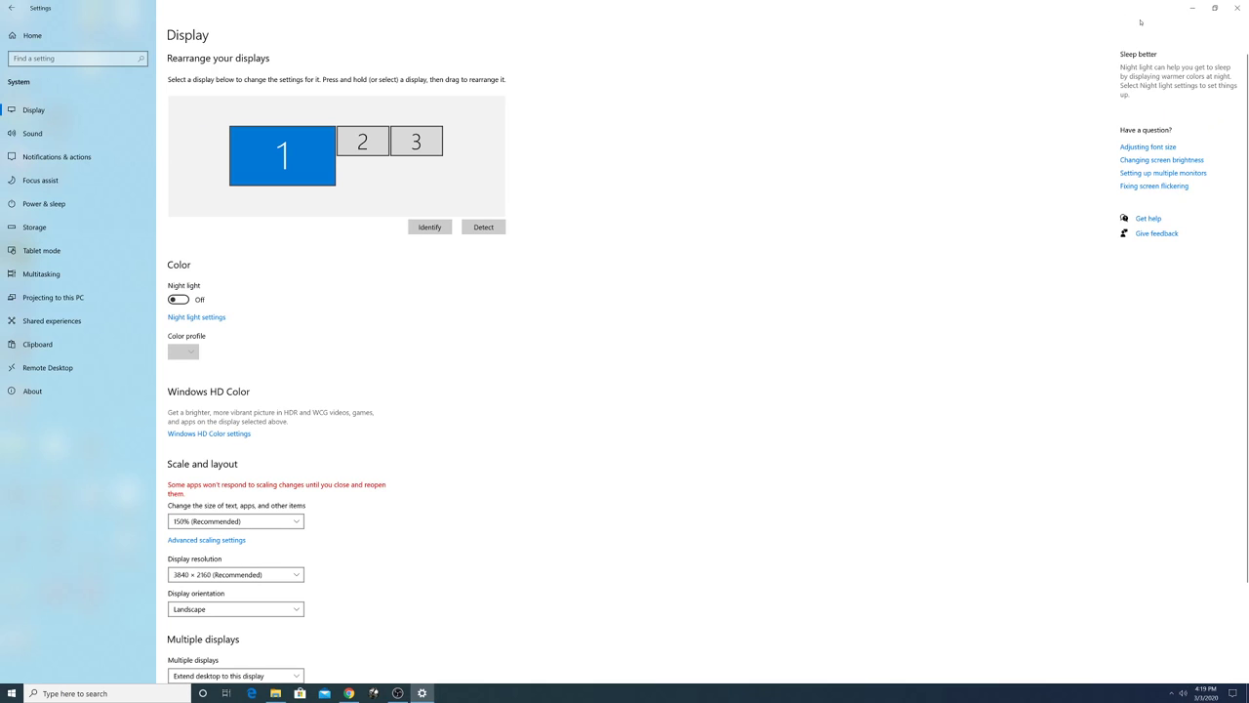
pyautogui.click(1192, 7)
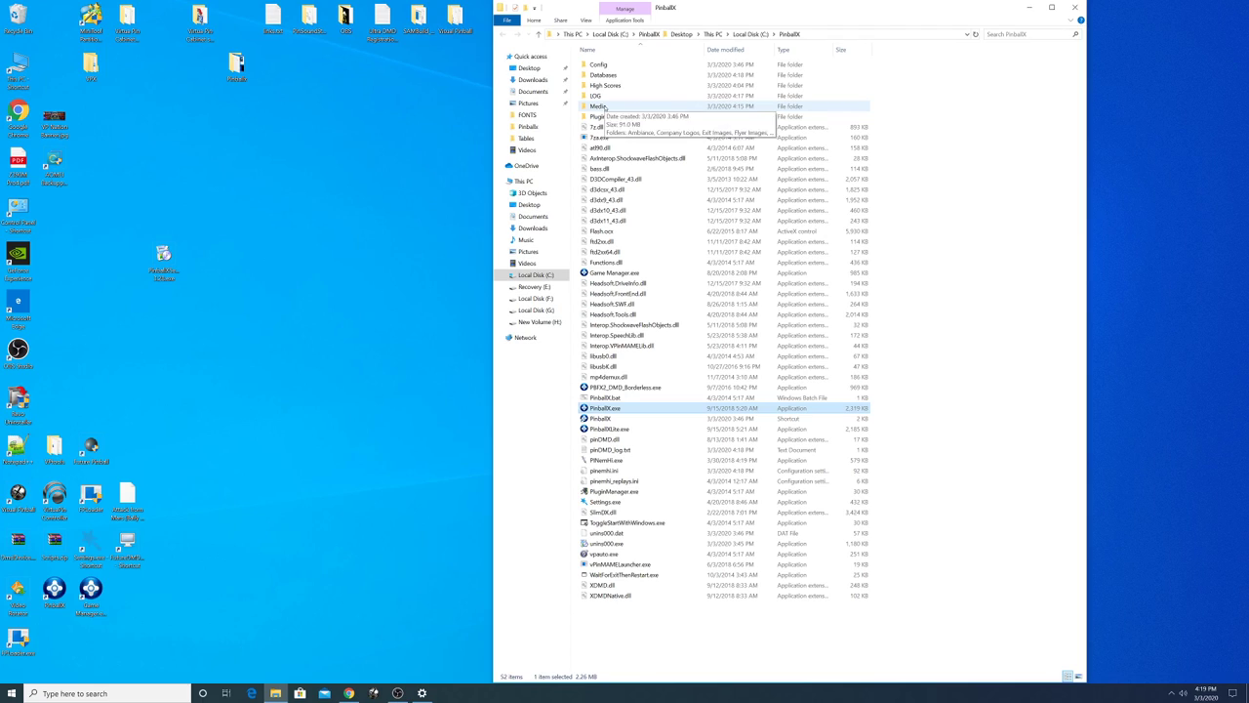
# Check the Visual Pinball X folder inside PinballX's Media folder and open the neighbouring Visual Pinball folder.
pyautogui.doubleClick(616, 109)
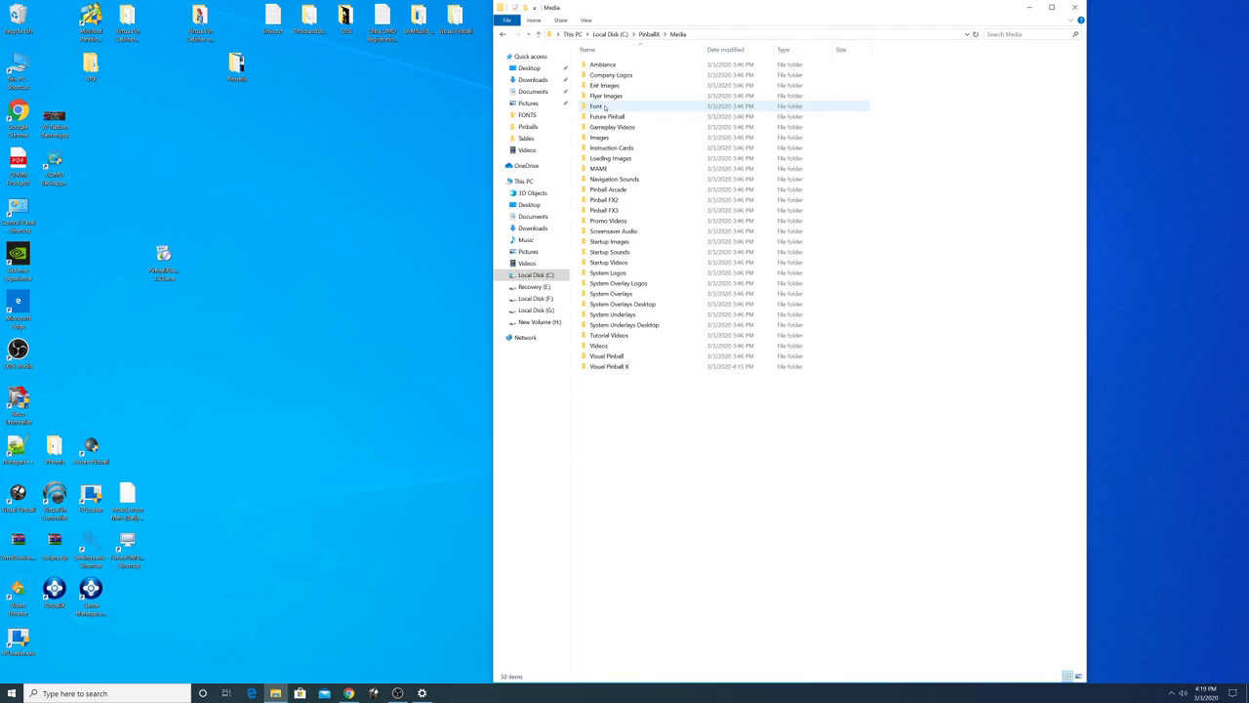
pyautogui.doubleClick(613, 367)
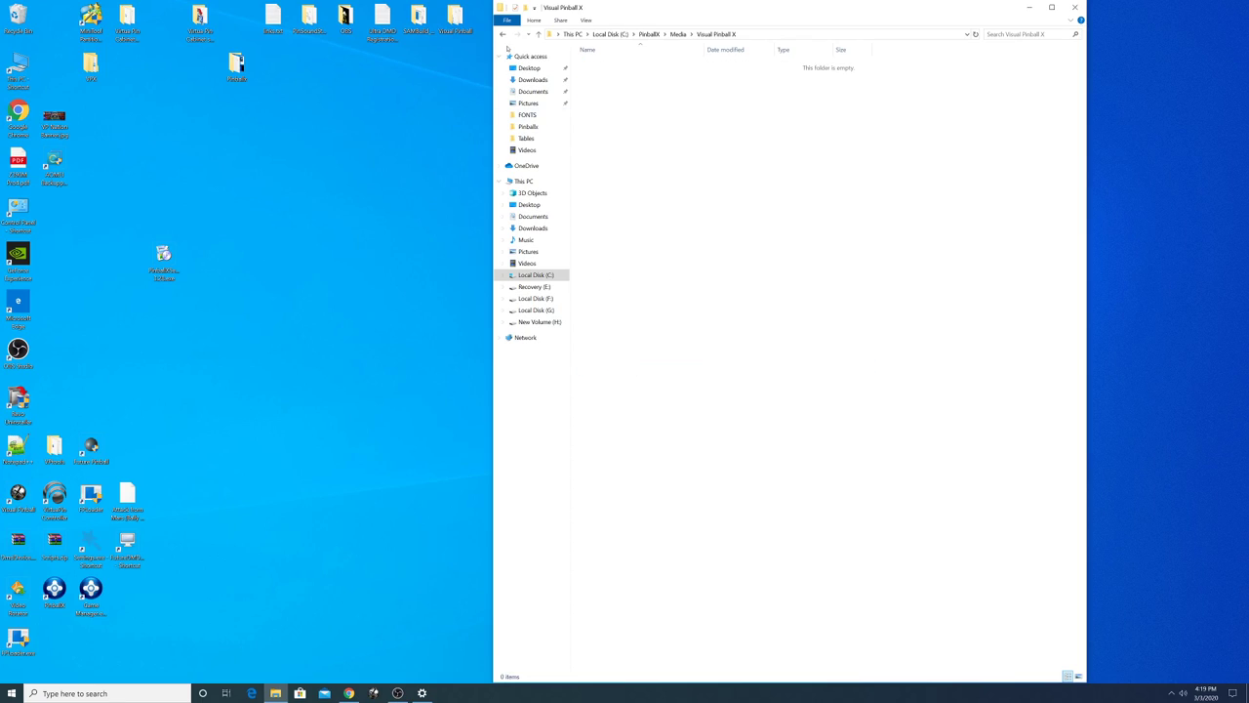
pyautogui.click(538, 34)
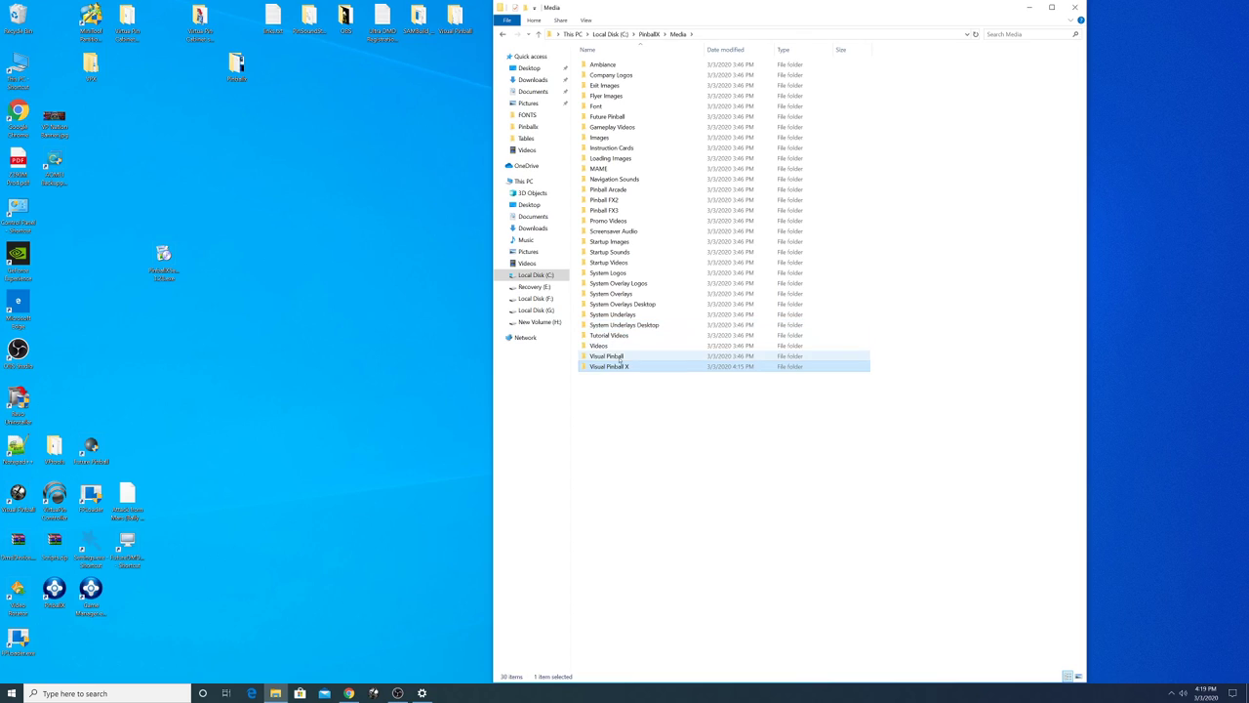
pyautogui.doubleClick(613, 357)
pyautogui.moveTo(655, 307); pyautogui.dragTo(607, 98)
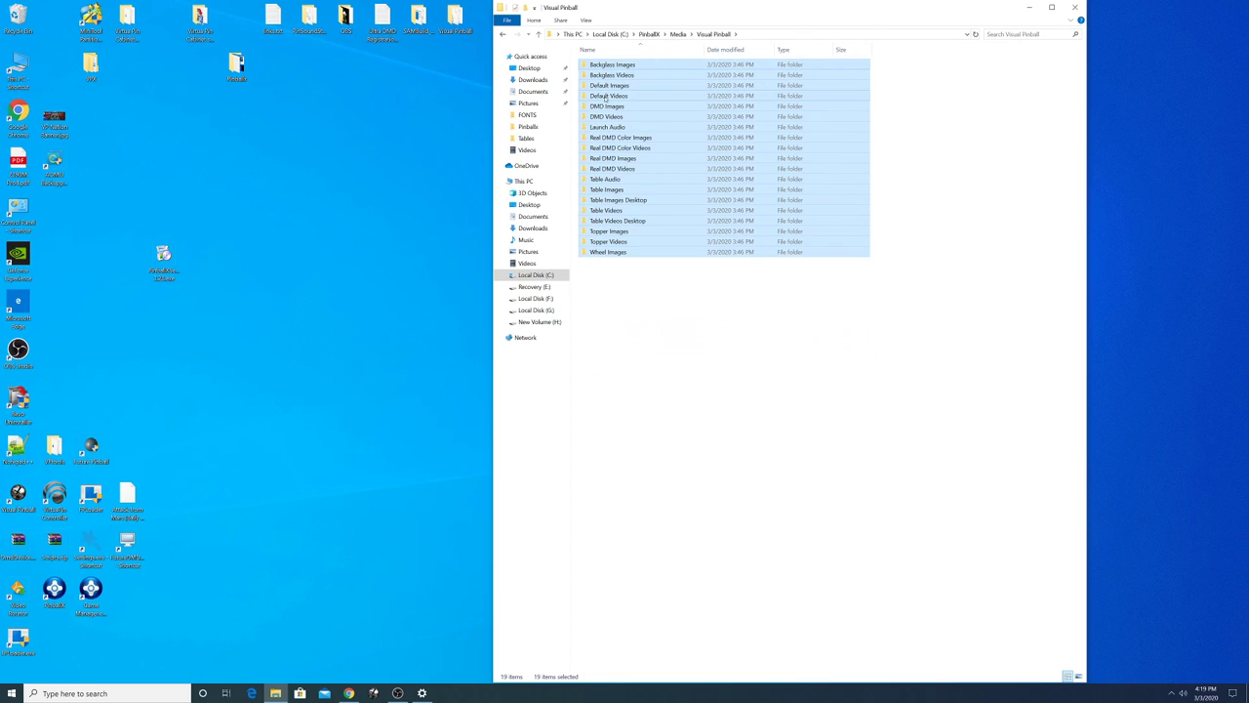
pyautogui.doubleClick(607, 98)
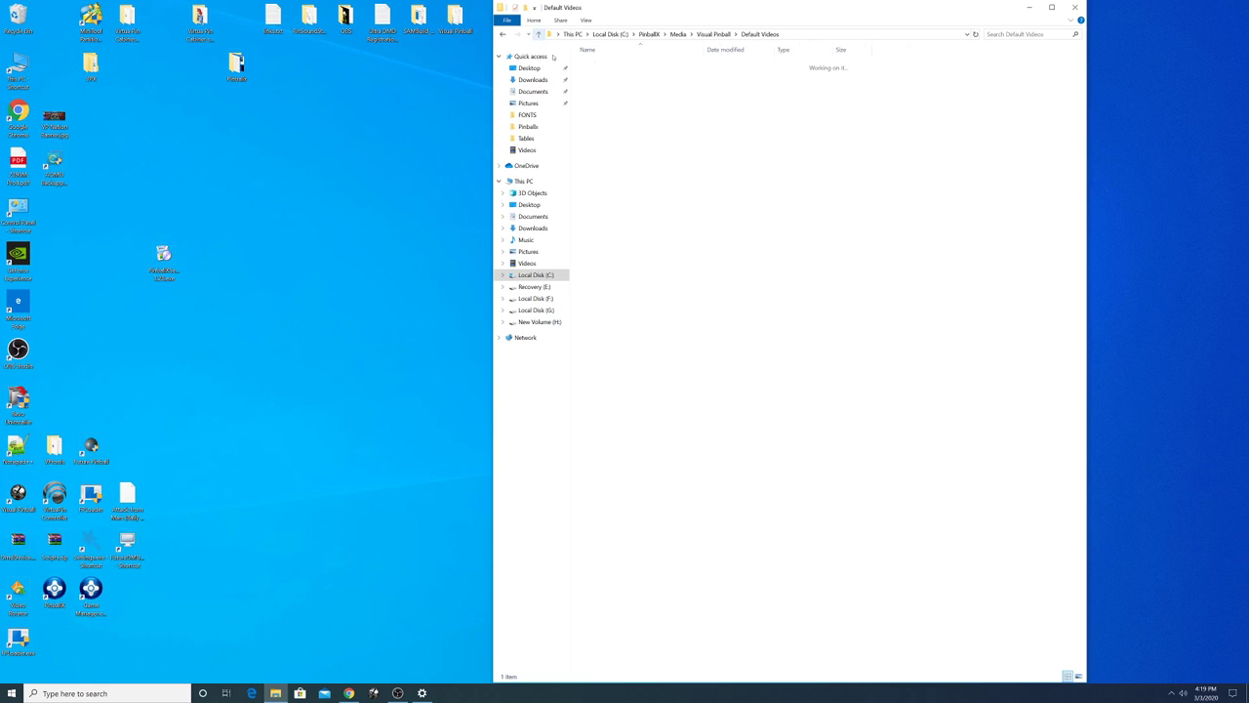
pyautogui.click(537, 34)
pyautogui.doubleClick(630, 199)
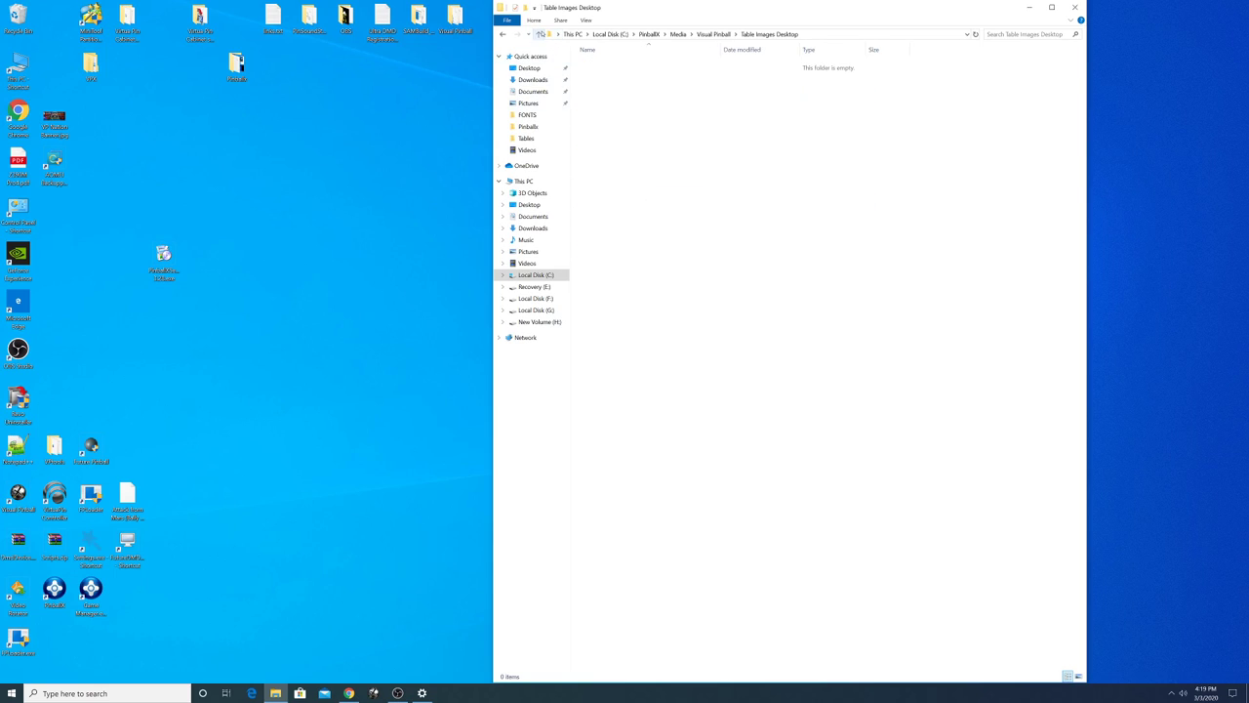
pyautogui.click(540, 34)
# Copy all subfolders of the Visual Pinball media folder into the Visual Pinball X media folder.
pyautogui.moveTo(655, 282); pyautogui.dragTo(620, 96)
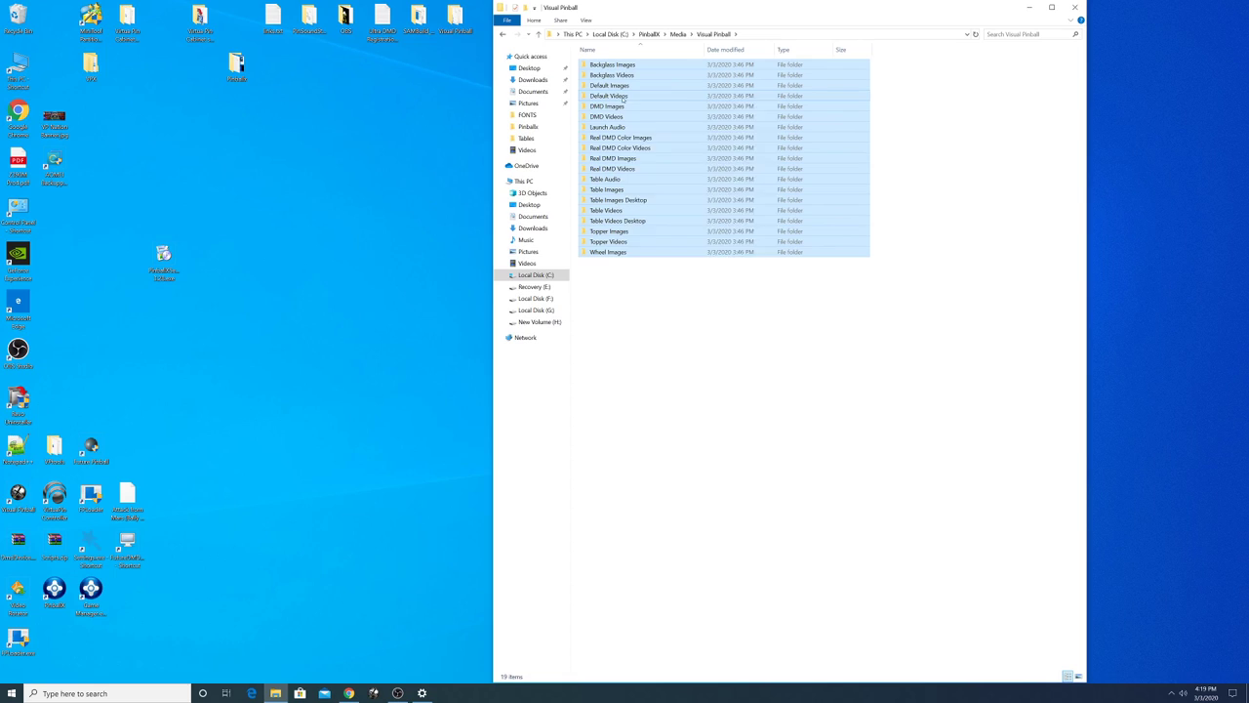
pyautogui.rightClick(623, 98)
pyautogui.click(654, 199)
pyautogui.click(540, 34)
pyautogui.click(622, 367)
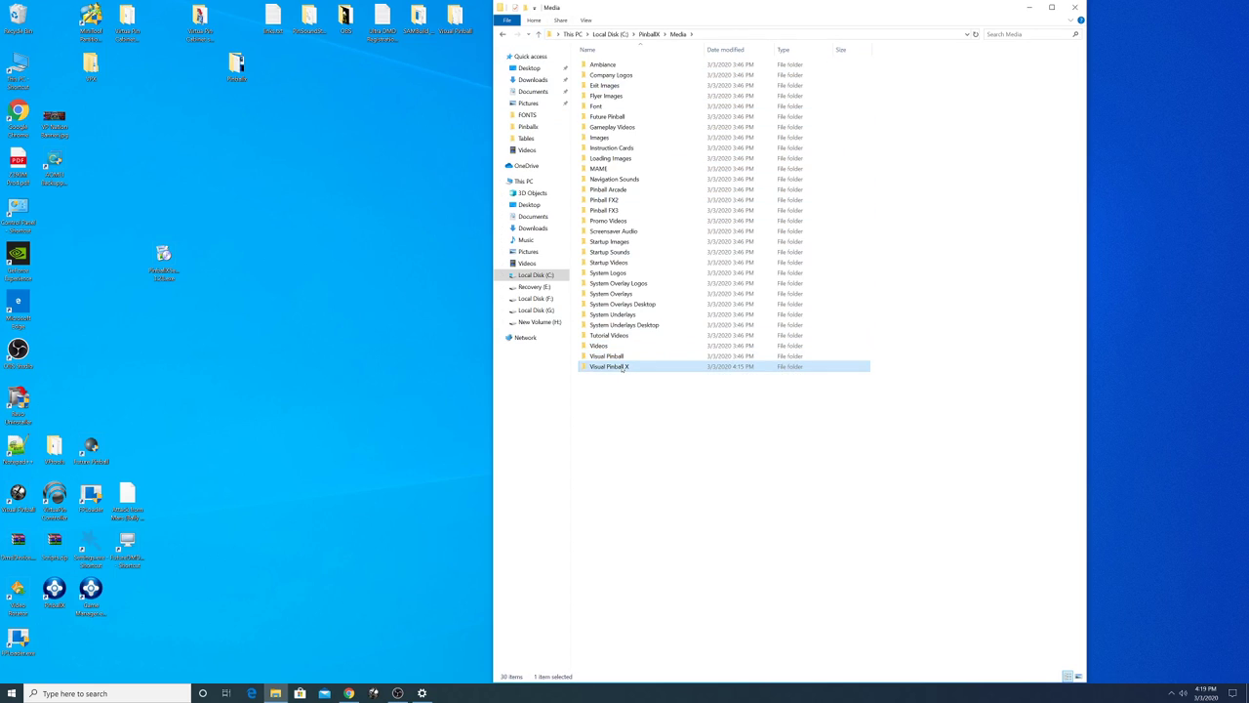
pyautogui.doubleClick(622, 367)
pyautogui.rightClick(664, 204)
pyautogui.click(685, 272)
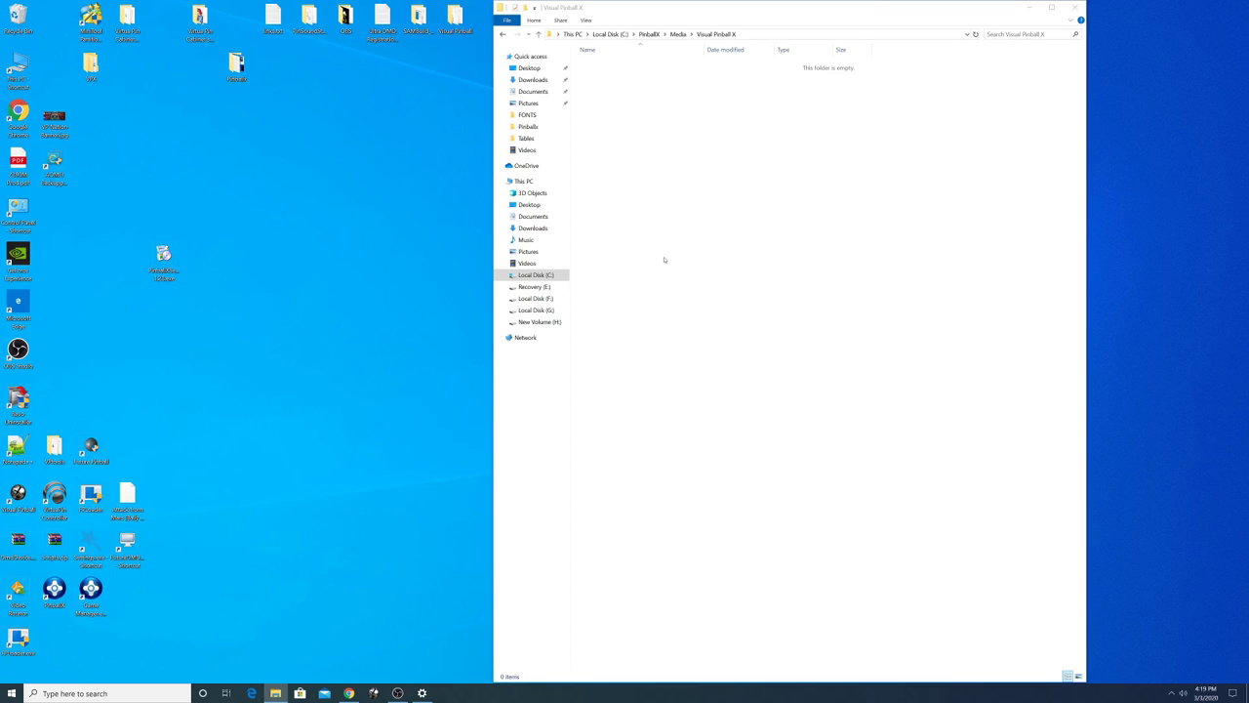
pyautogui.click(765, 372)
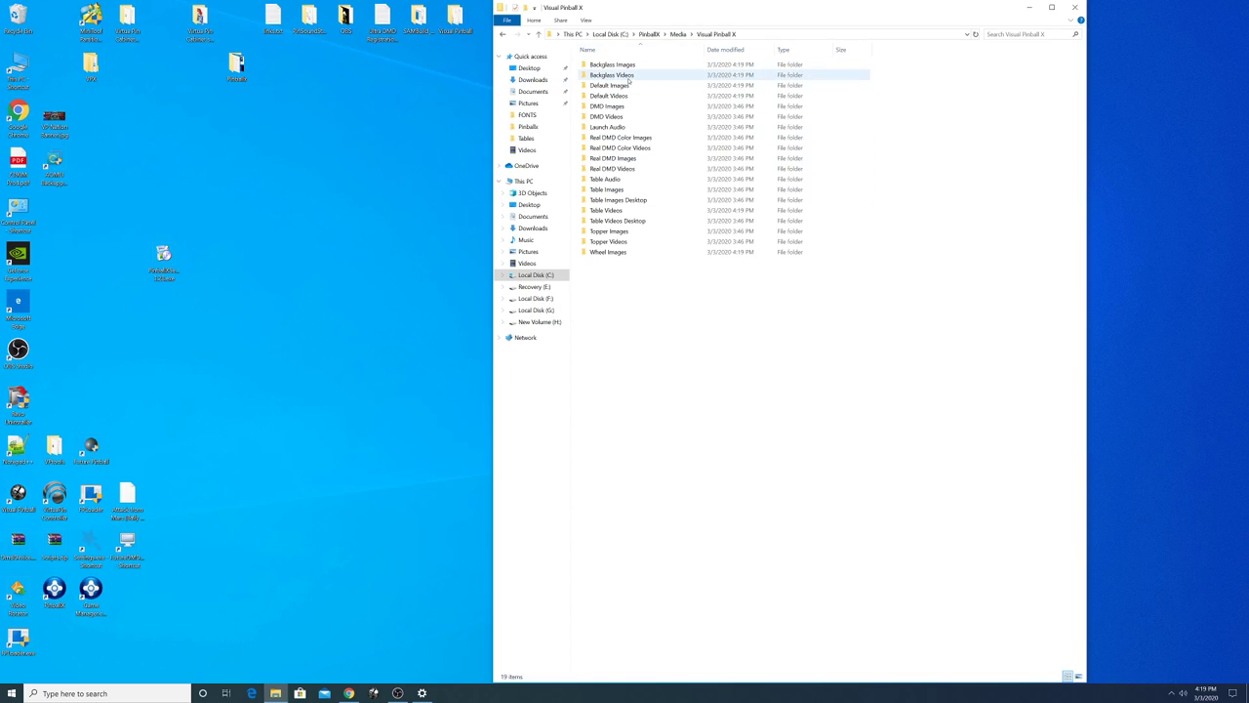
# Look inside the Backglass Videos, DMD Videos and DMD Images subfolders of the Visual Pinball X media folder.
pyautogui.doubleClick(630, 77)
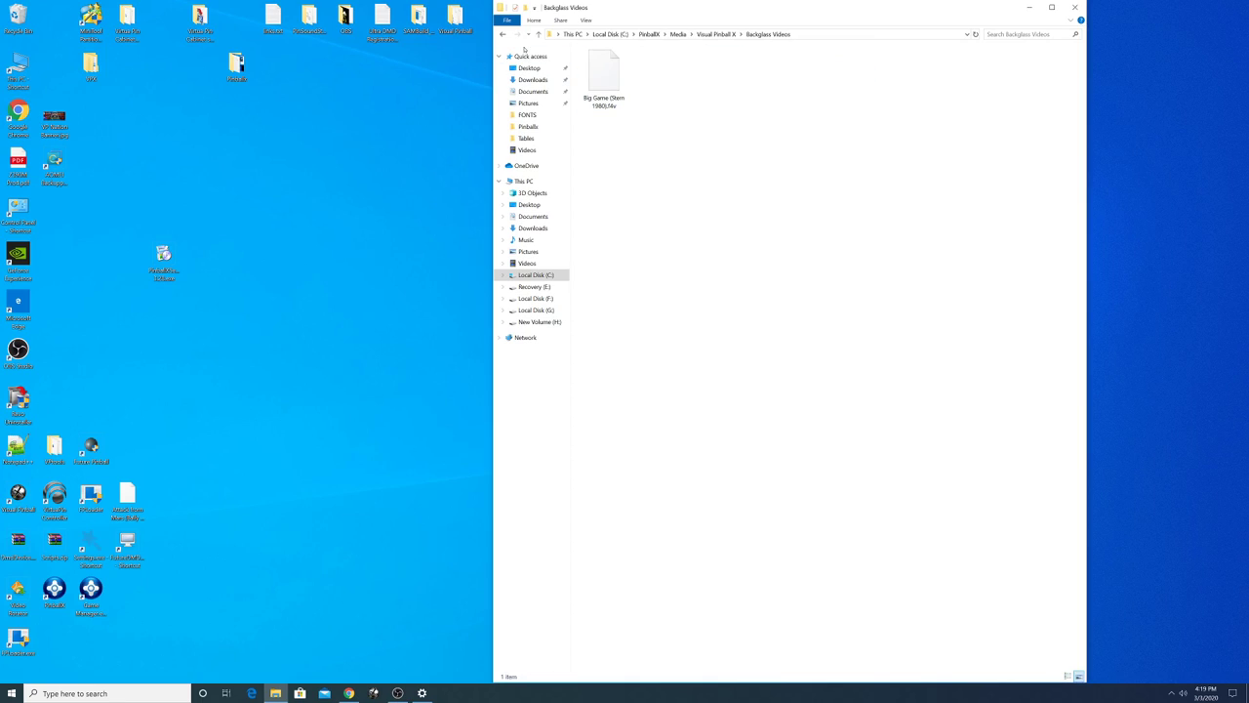
pyautogui.click(539, 34)
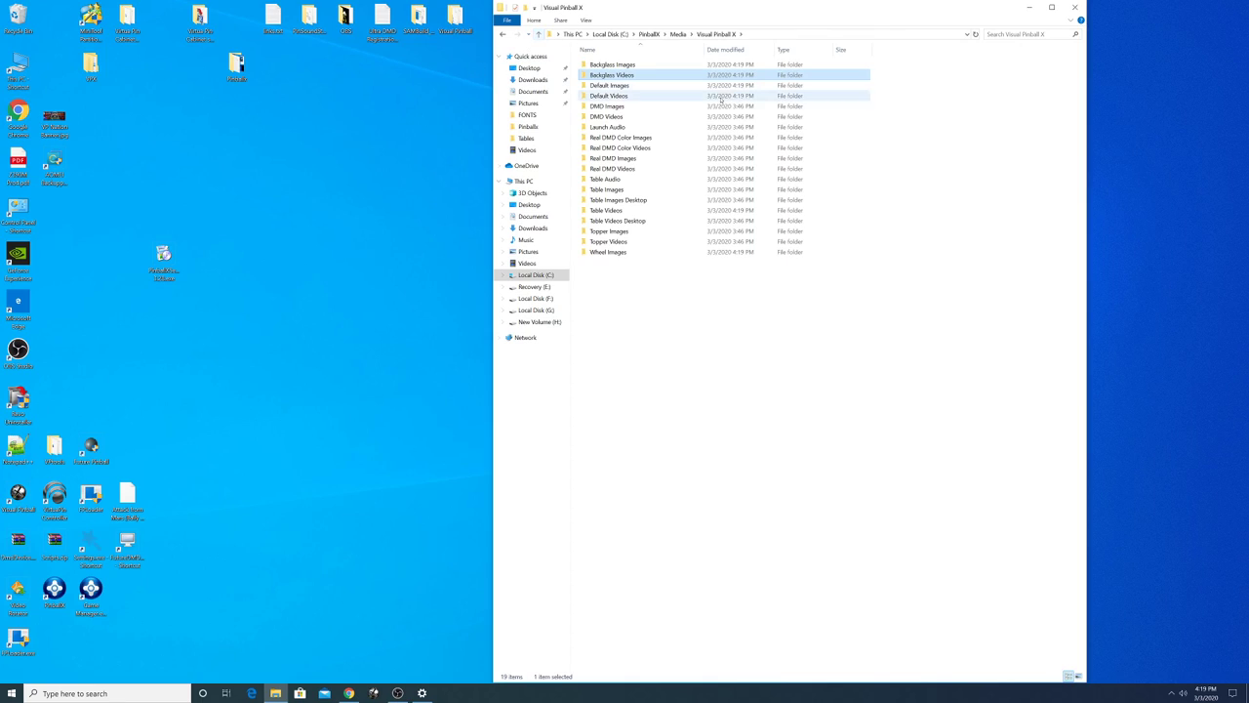
pyautogui.doubleClick(626, 118)
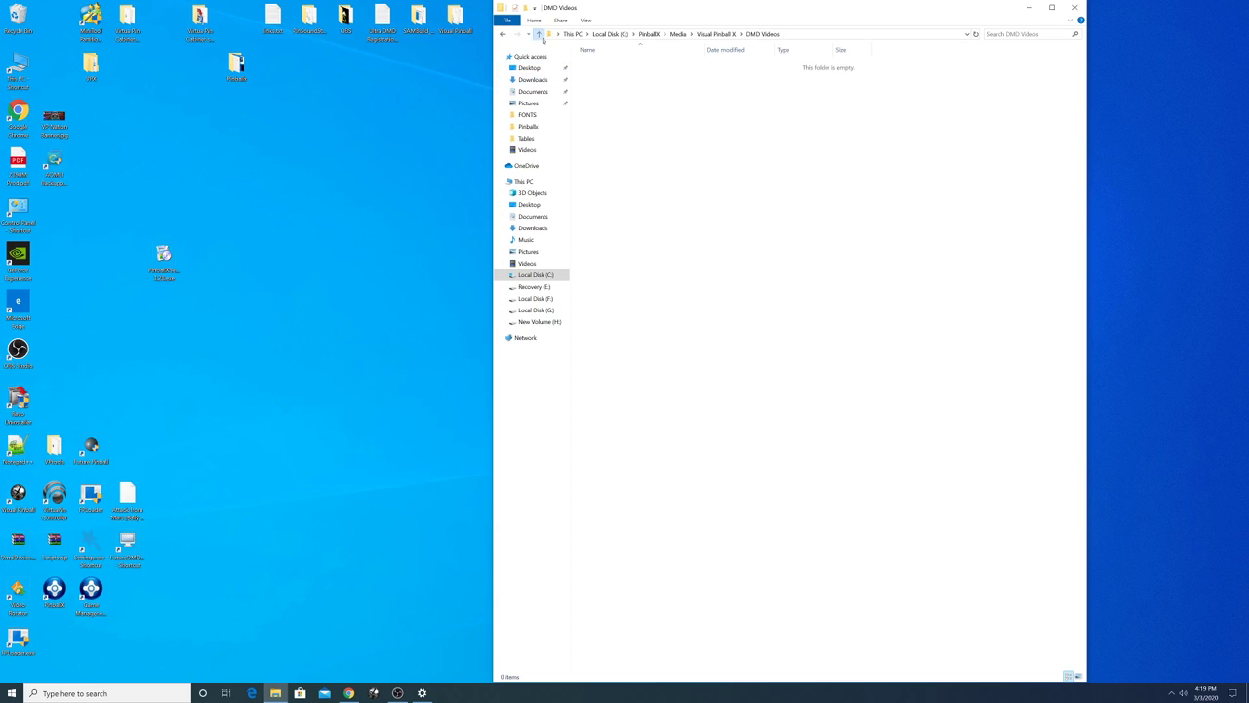
pyautogui.click(539, 34)
pyautogui.doubleClick(625, 105)
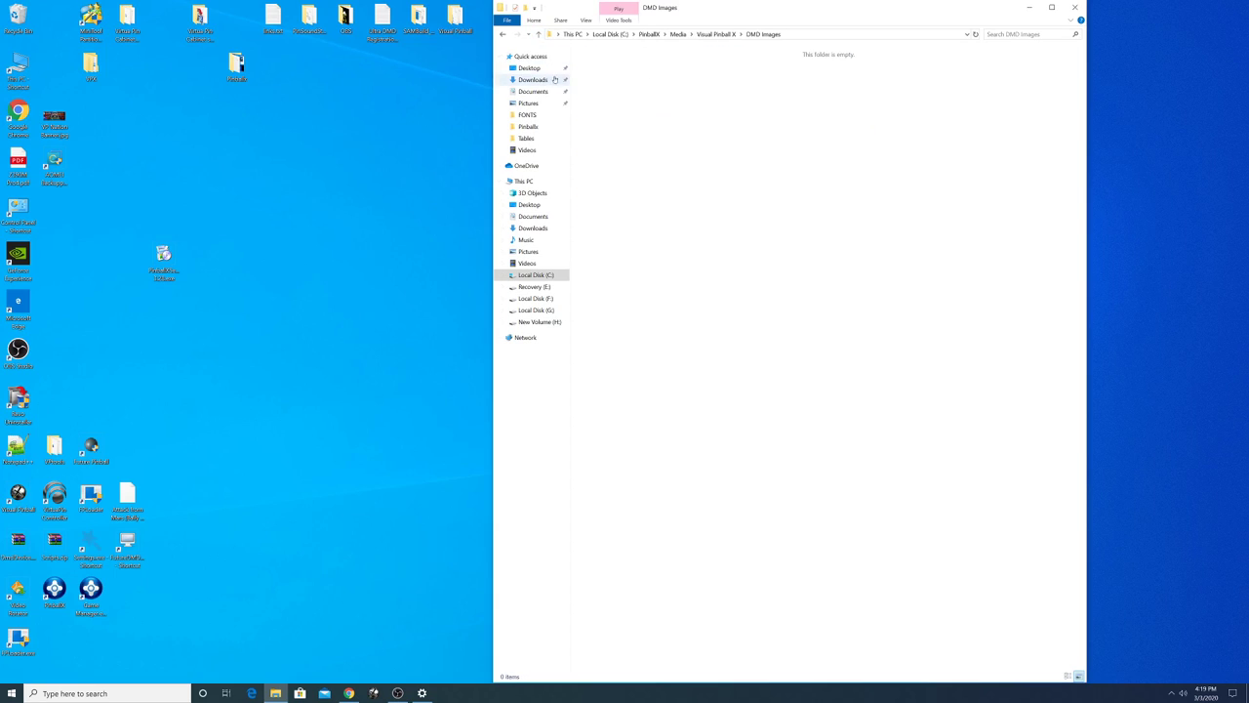
pyautogui.click(539, 34)
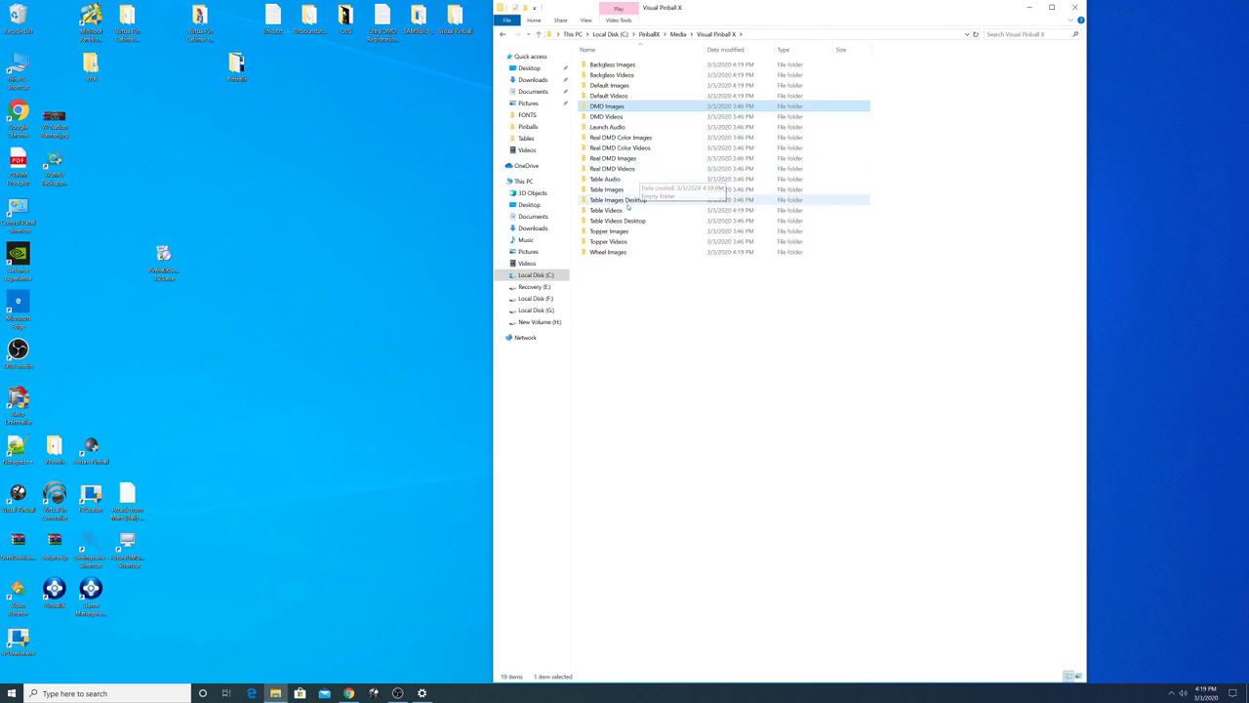
# Review the audio, table, topper and wheel image subfolders in the Visual Pinball X media folder.
pyautogui.click(615, 181)
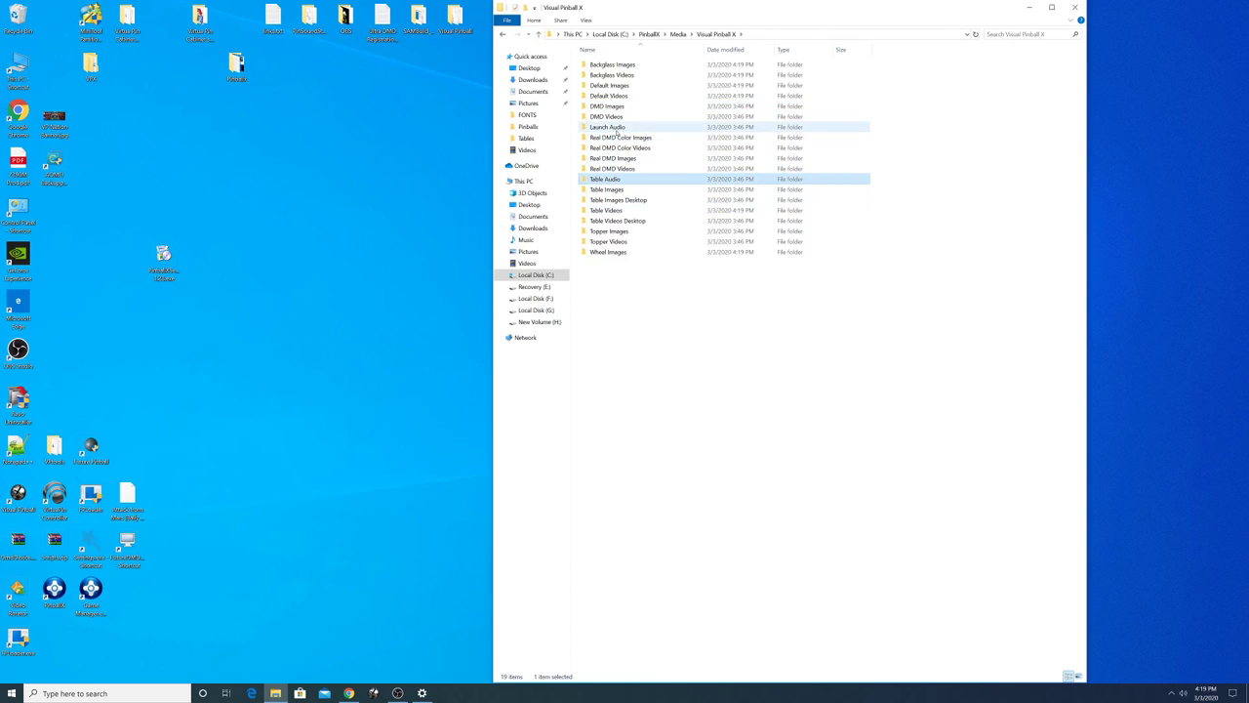
pyautogui.click(615, 127)
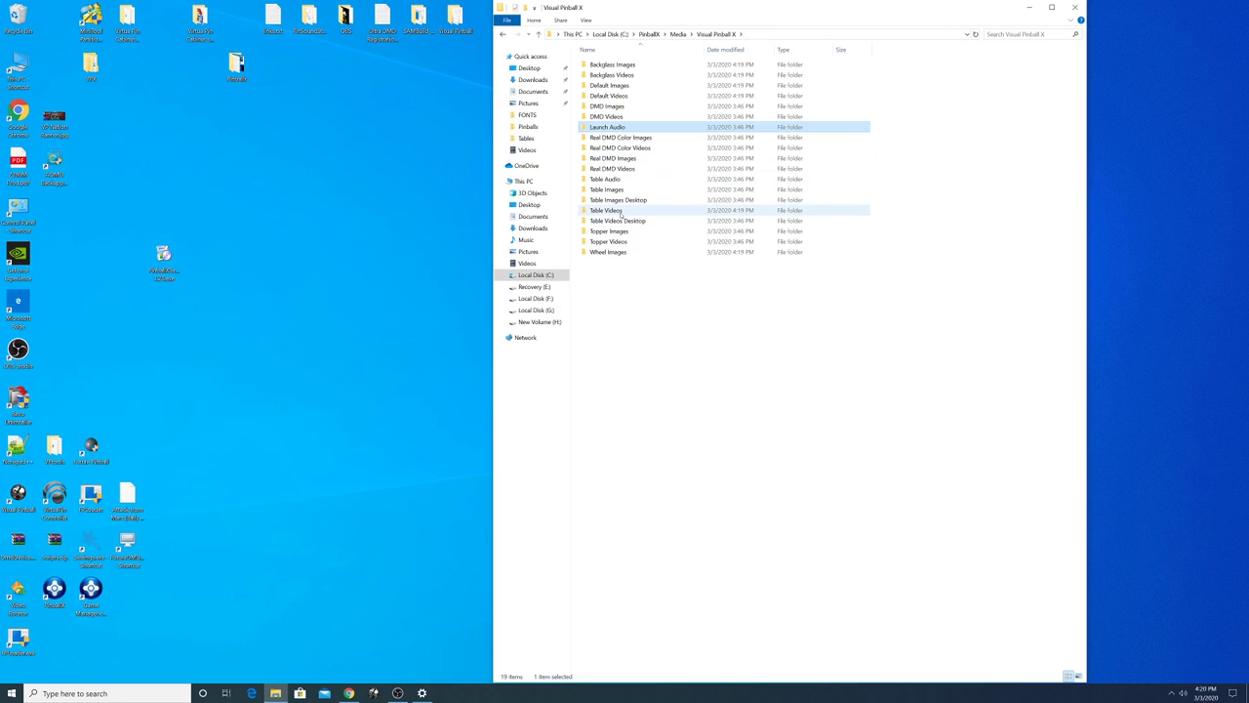
pyautogui.click(621, 212)
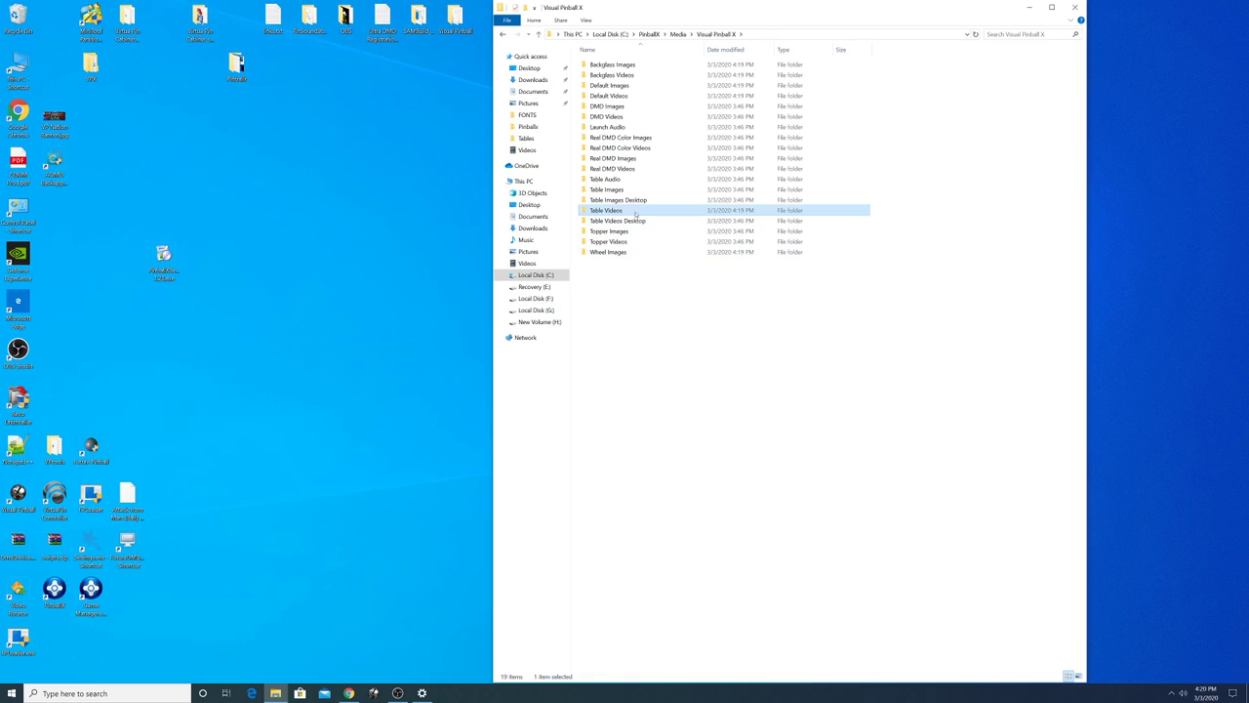
pyautogui.click(631, 191)
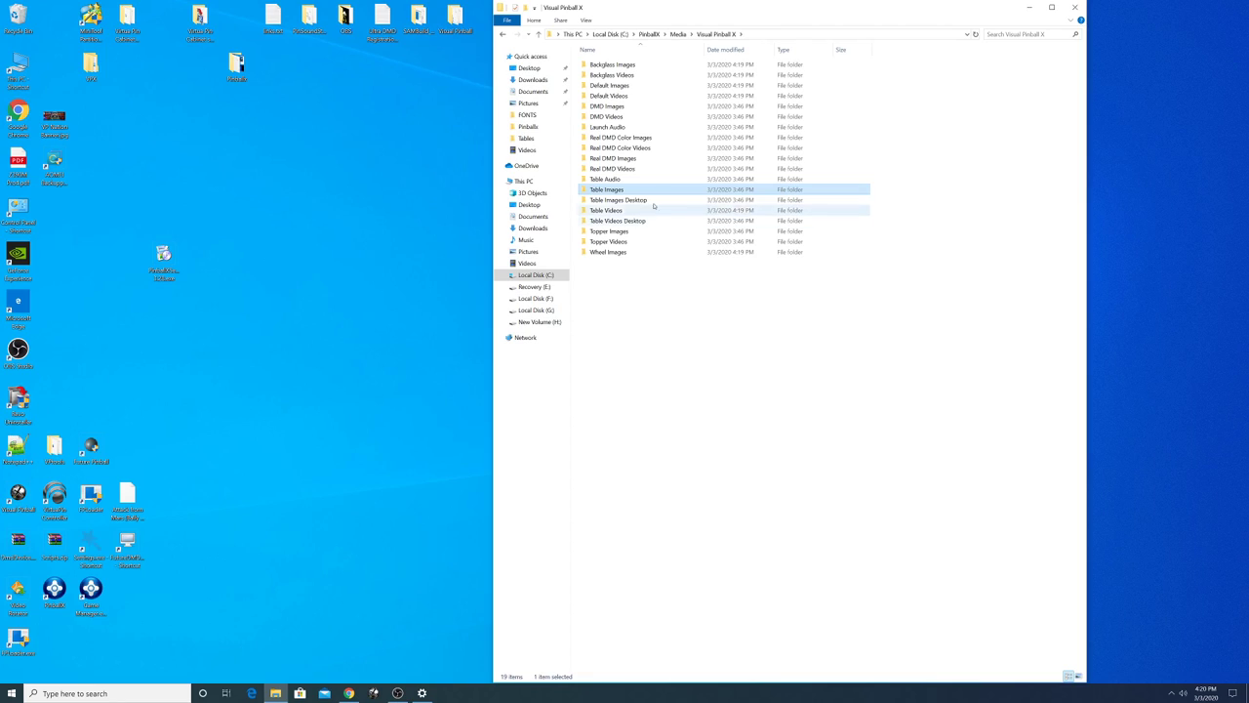
pyautogui.click(615, 210)
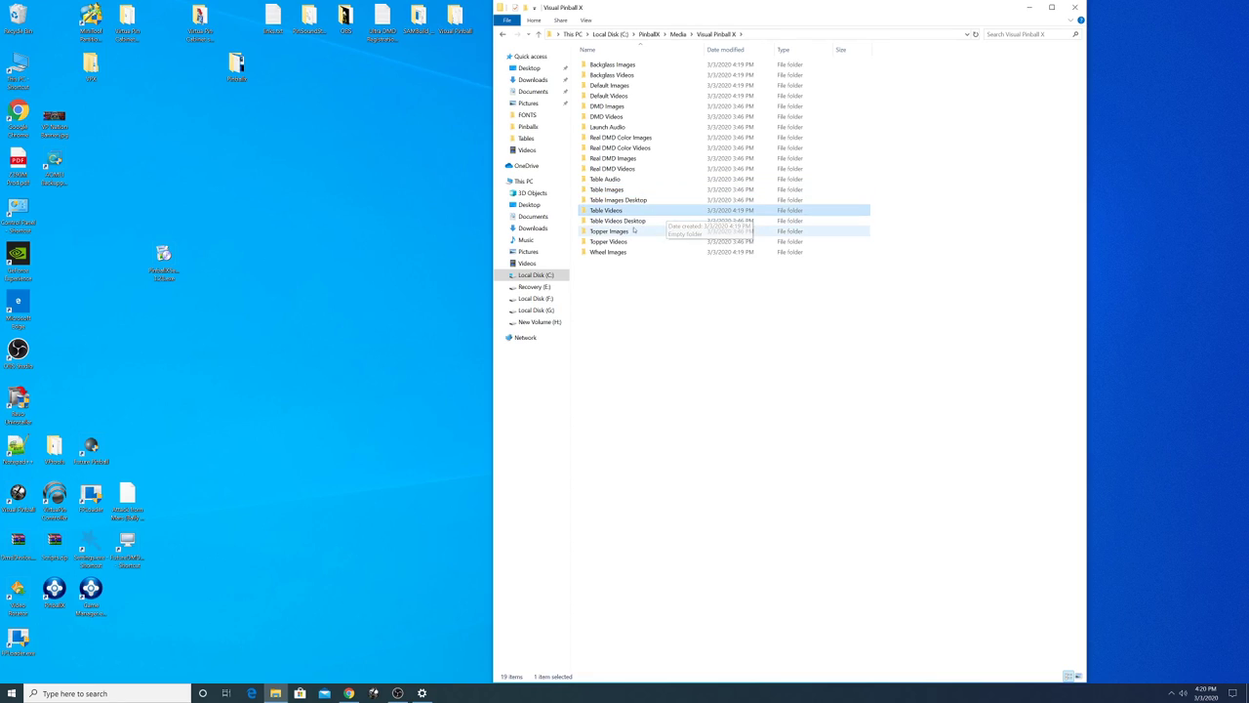
pyautogui.click(610, 232)
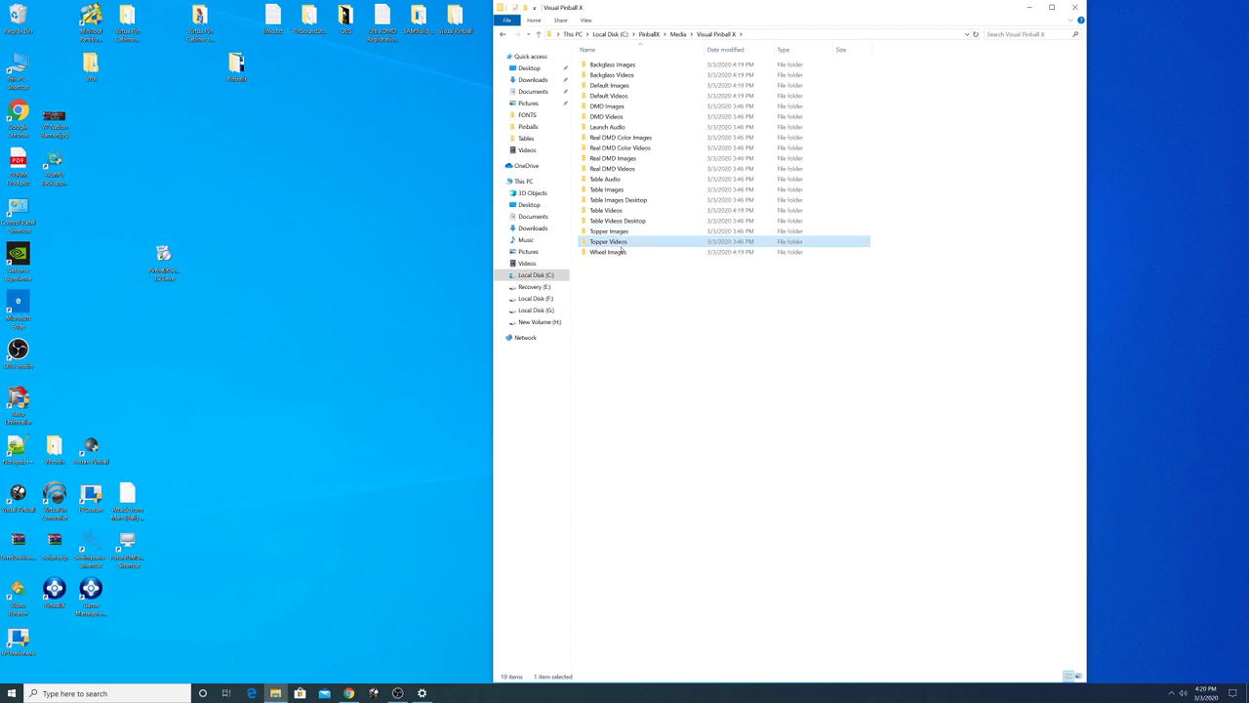
pyautogui.click(607, 252)
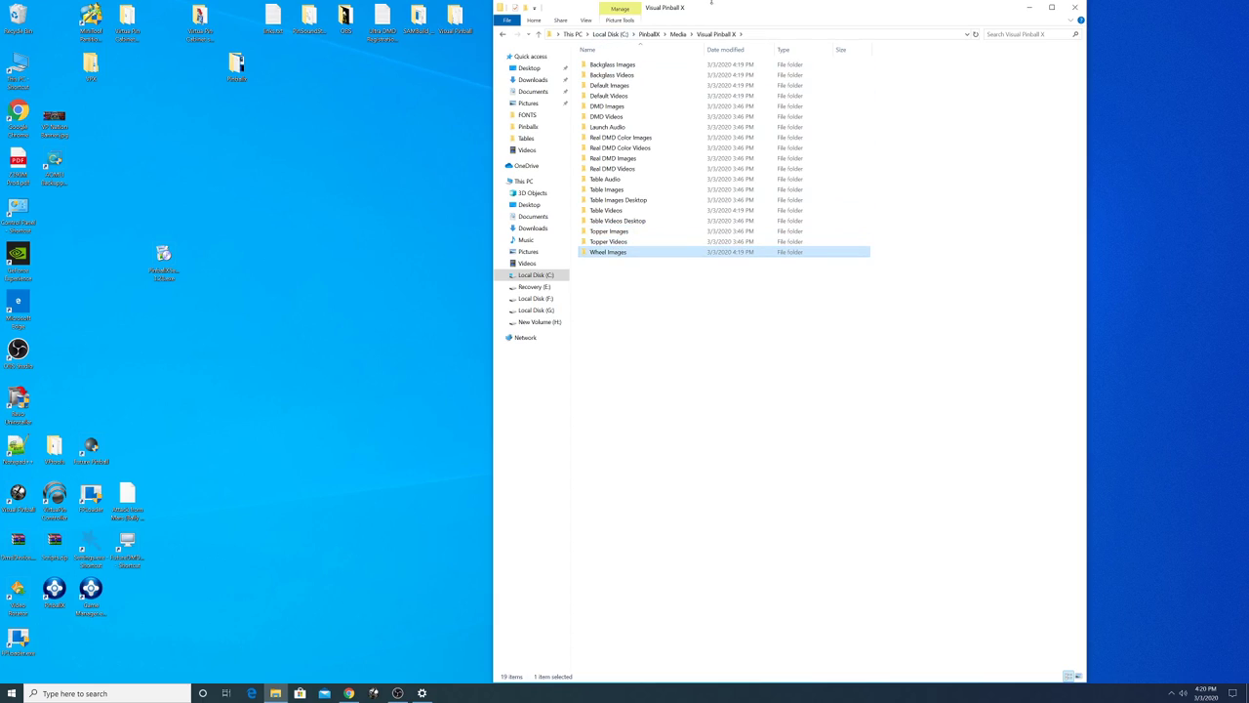
# Switch to Chrome and look through the open MEGA, Dropbox audio and VPForums DMD Videos pages as media sources.
pyautogui.click(349, 693)
pyautogui.click(78, 8)
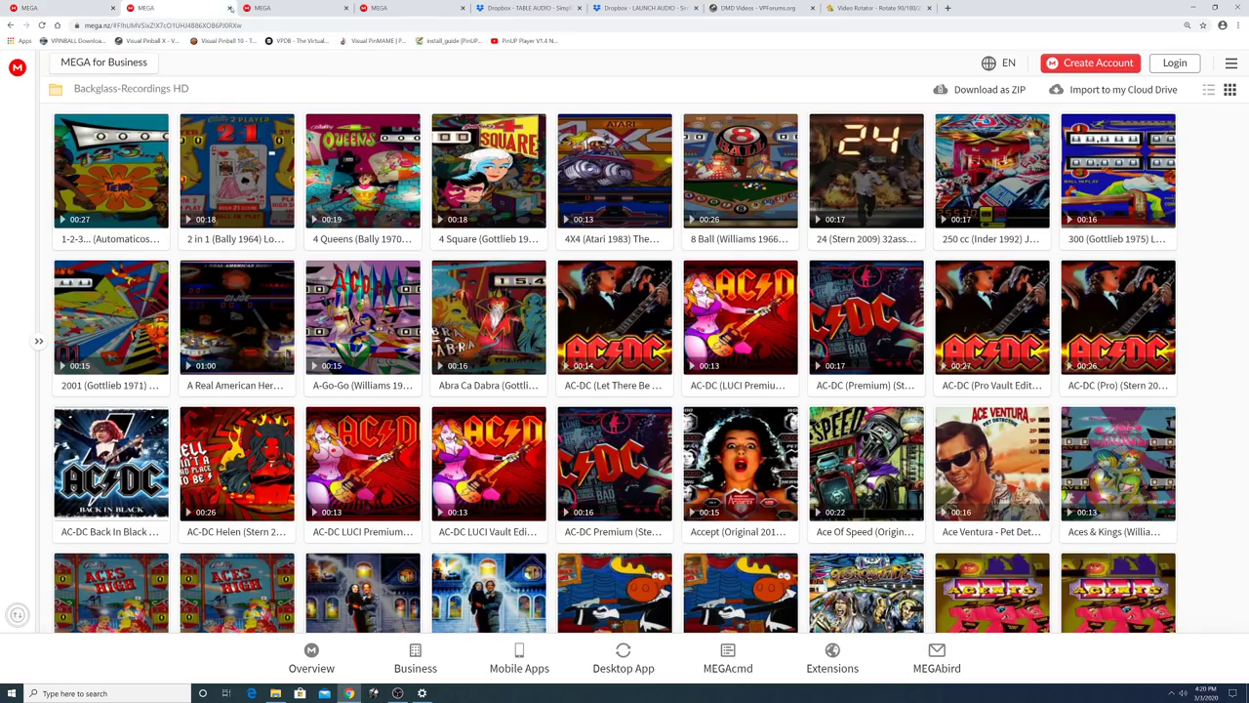
pyautogui.click(293, 7)
pyautogui.click(390, 8)
pyautogui.click(528, 8)
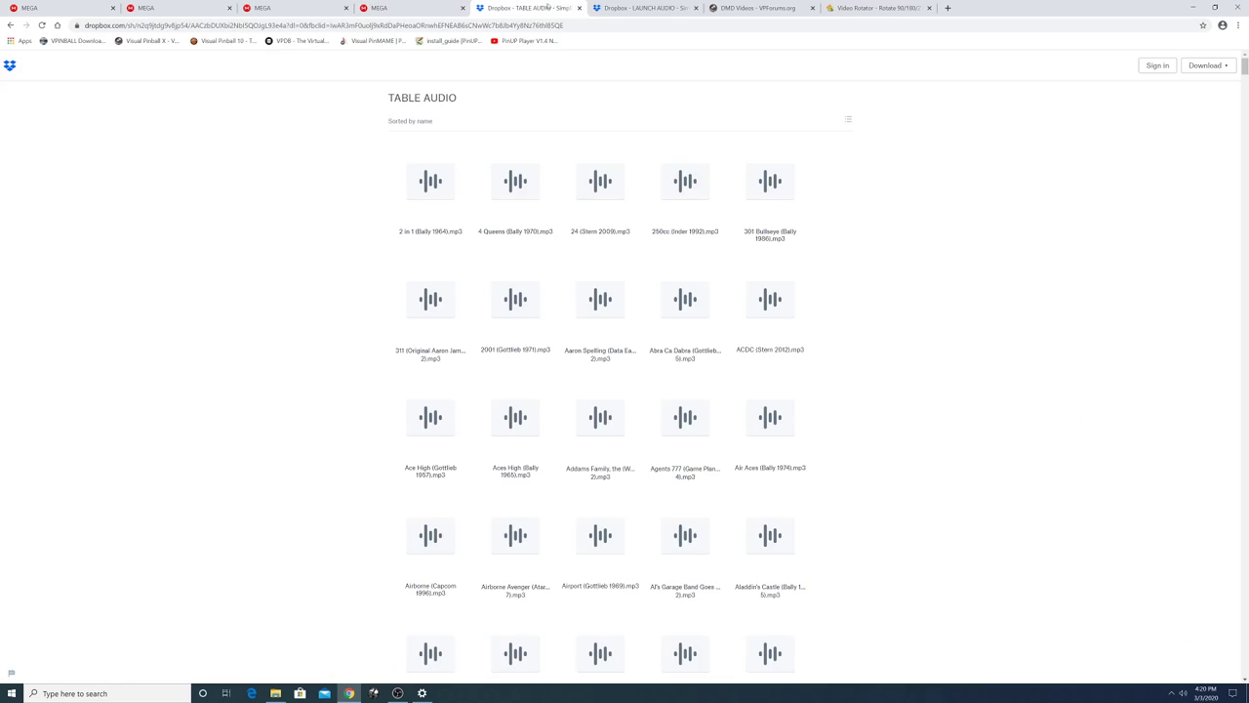
pyautogui.click(644, 8)
pyautogui.click(767, 8)
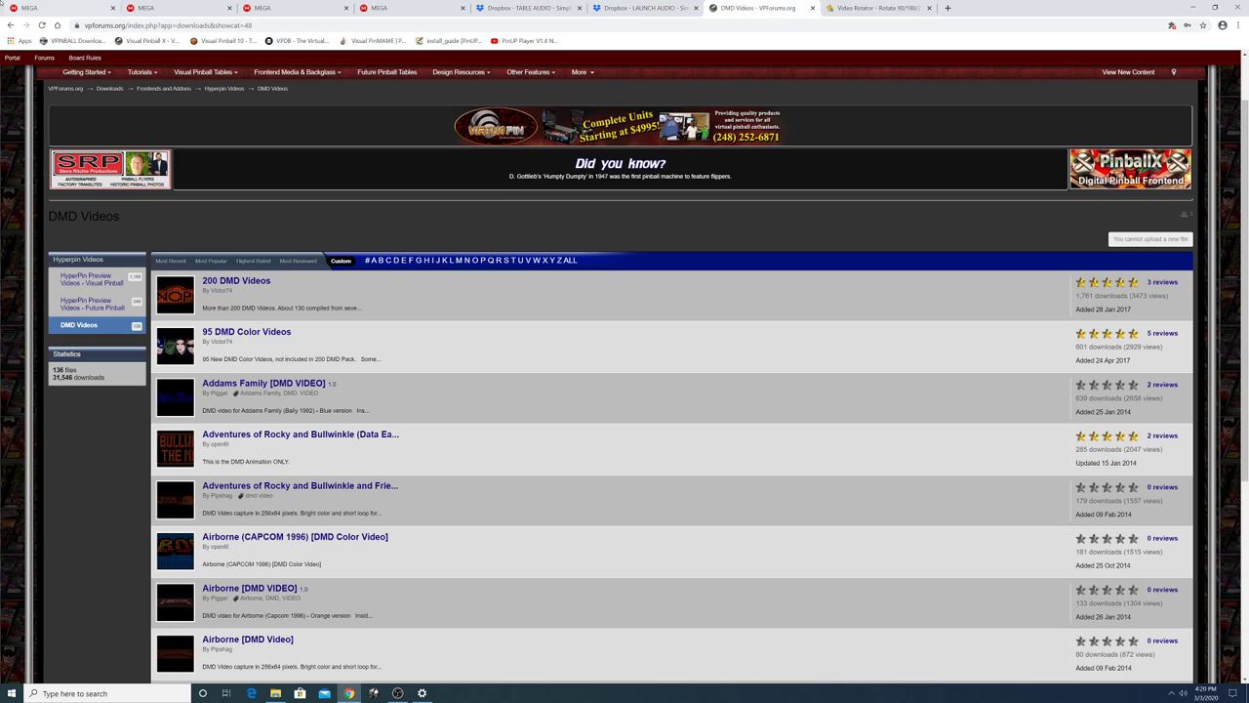
# Download the 24 (Stern 2009) table video from MEGA's Playfield-Recordings 4k folder as a standard download.
pyautogui.click(56, 7)
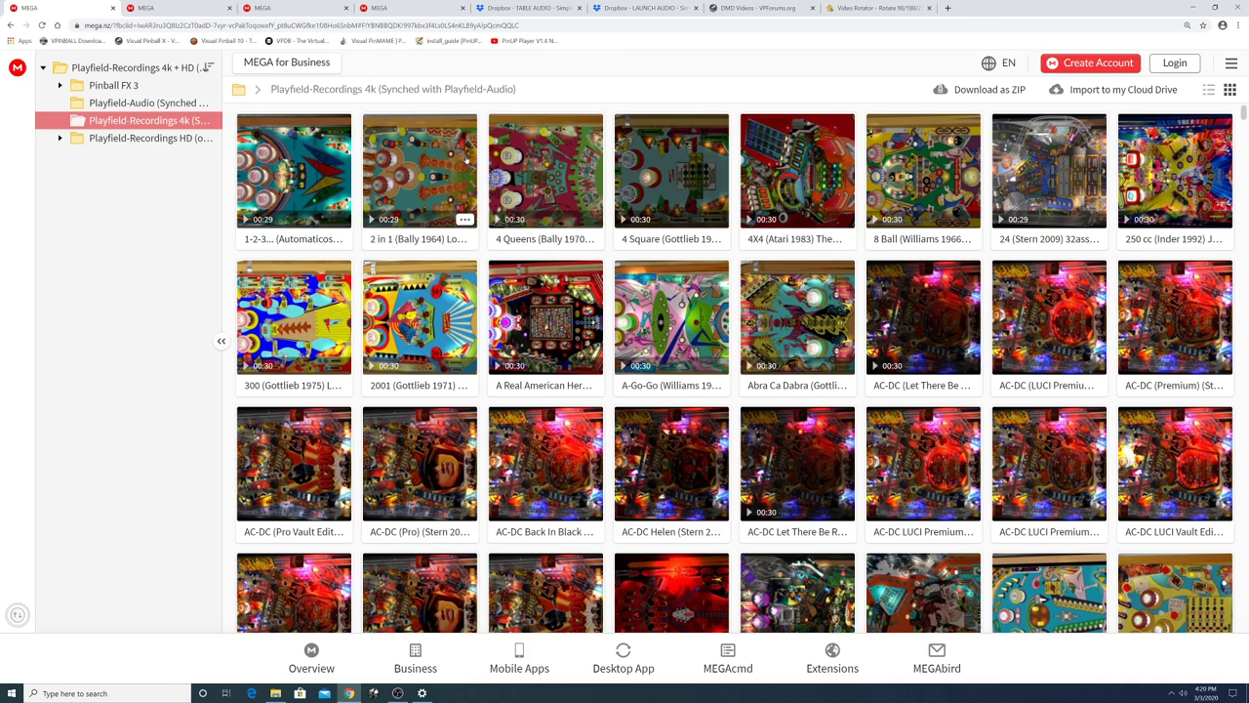
pyautogui.scroll(-1, 467, 161)
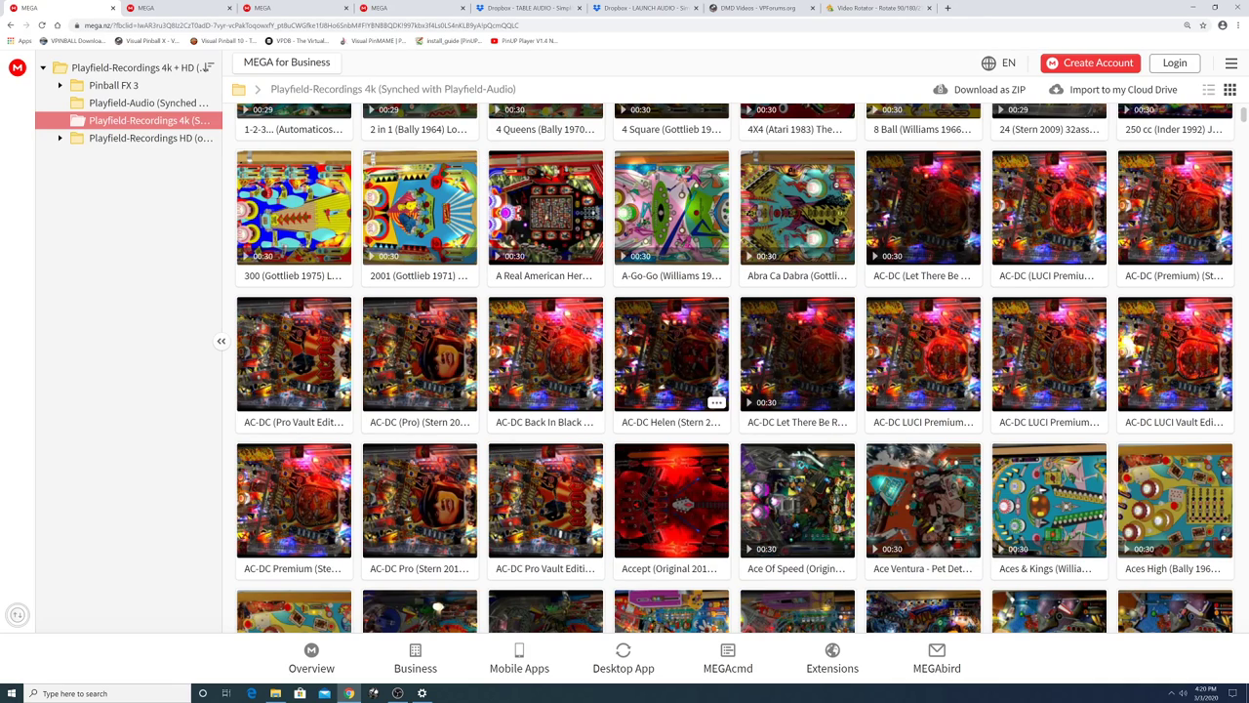
pyautogui.scroll(1, 627, 332)
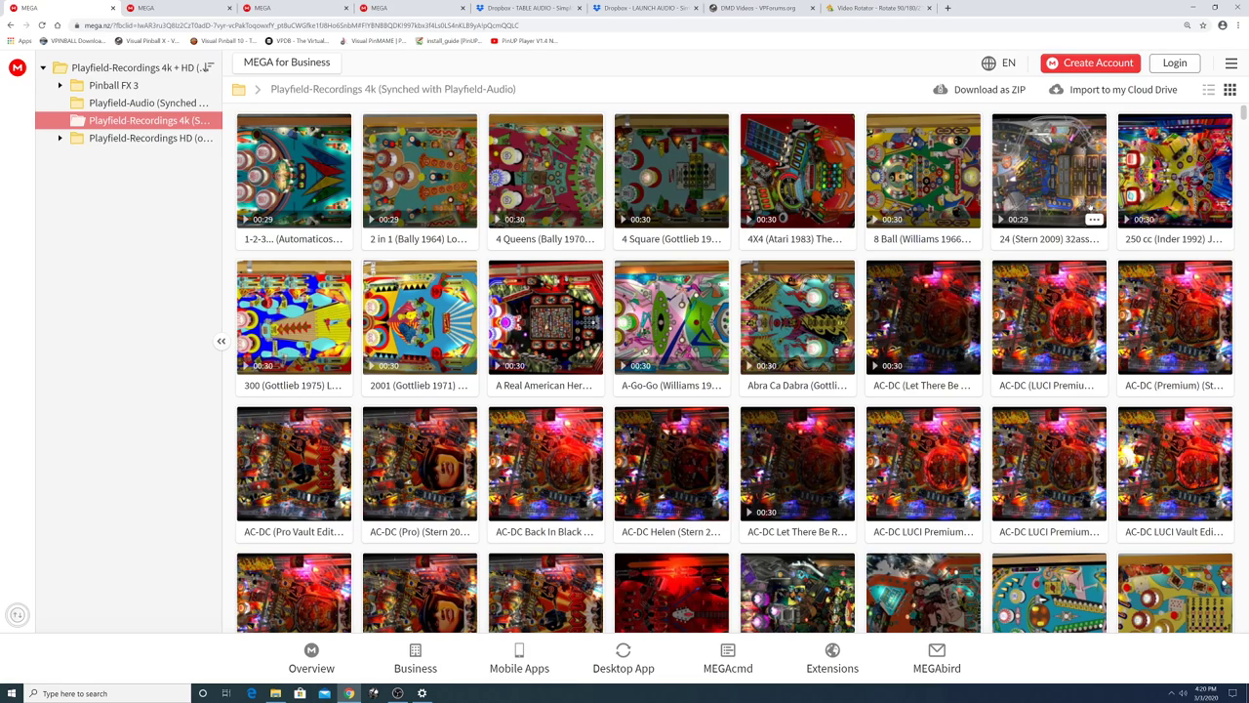
pyautogui.click(1096, 221)
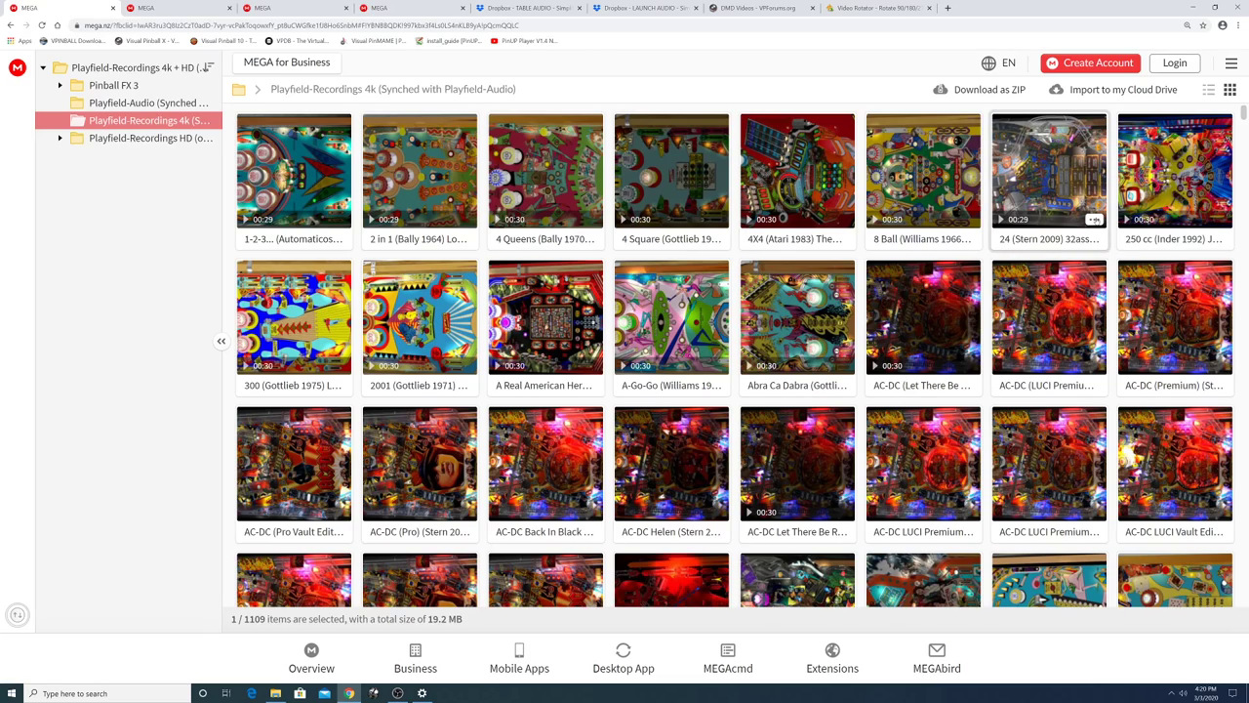
pyautogui.click(1095, 221)
pyautogui.moveTo(1142, 317)
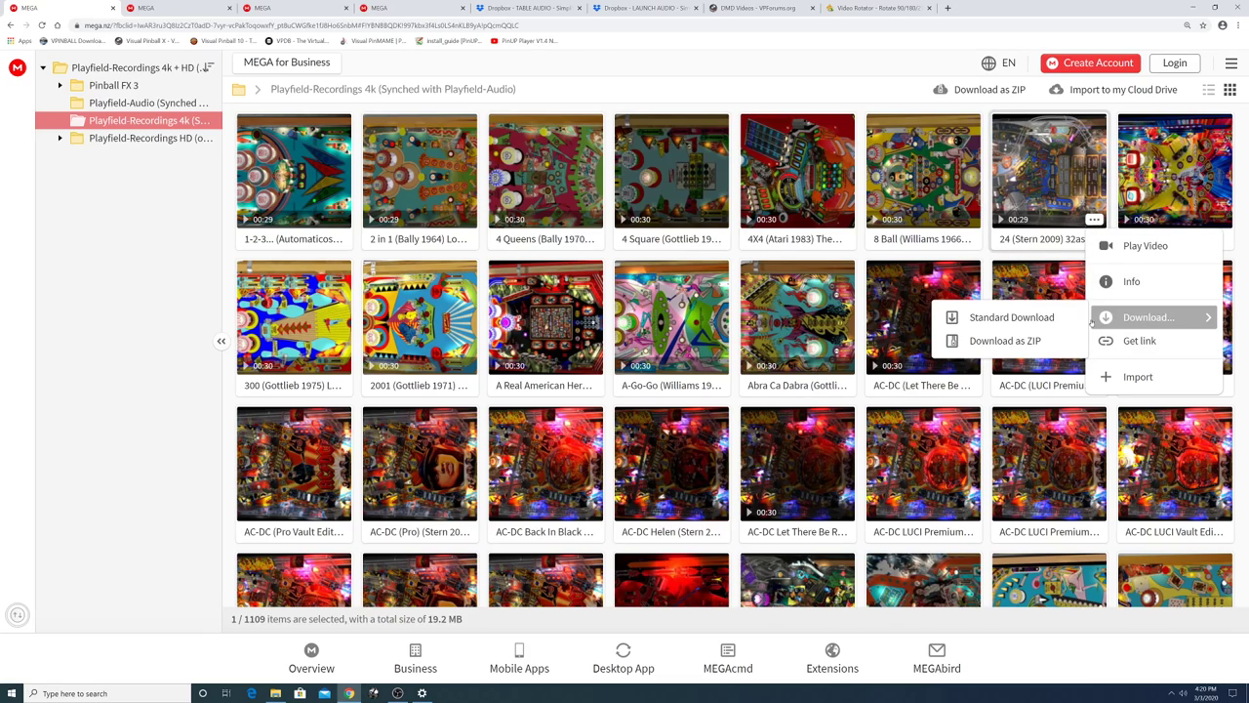
pyautogui.click(1005, 316)
# Find an Attack from Mars (Bally 1995) recording in the Playfield-Recordings 4k folder and start its standard download.
pyautogui.scroll(-3, 580, 221)
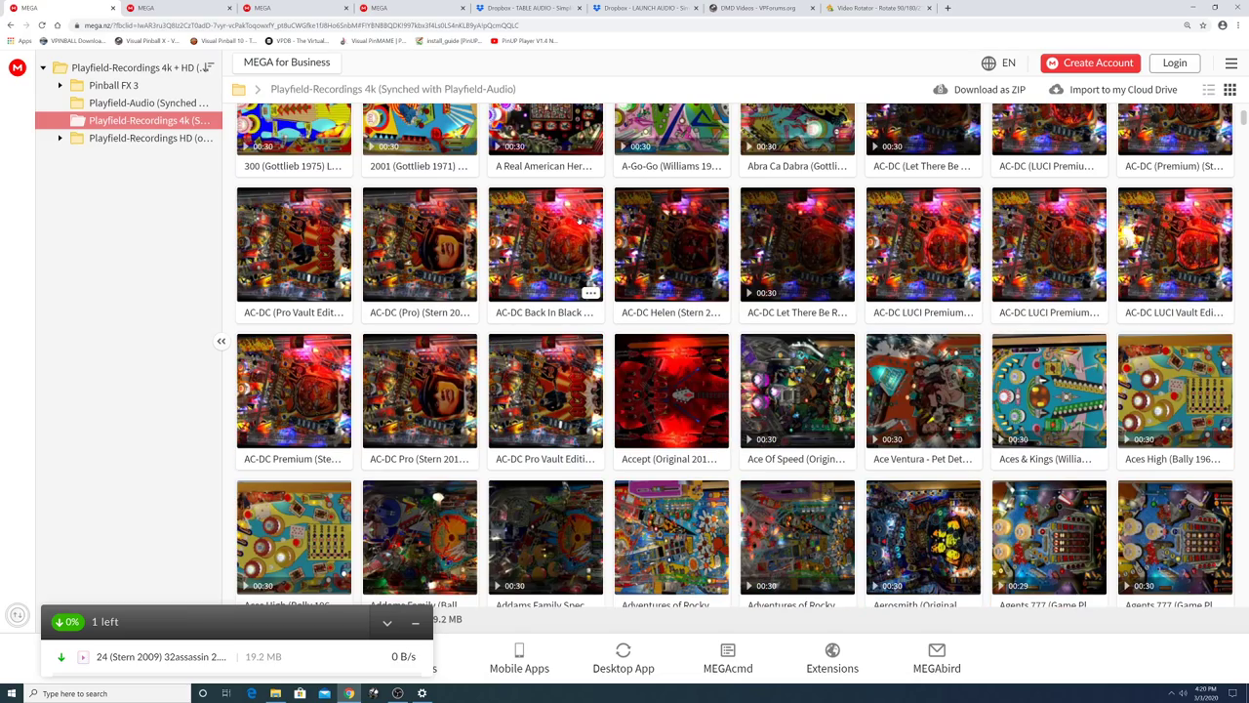
pyautogui.scroll(-2, 579, 220)
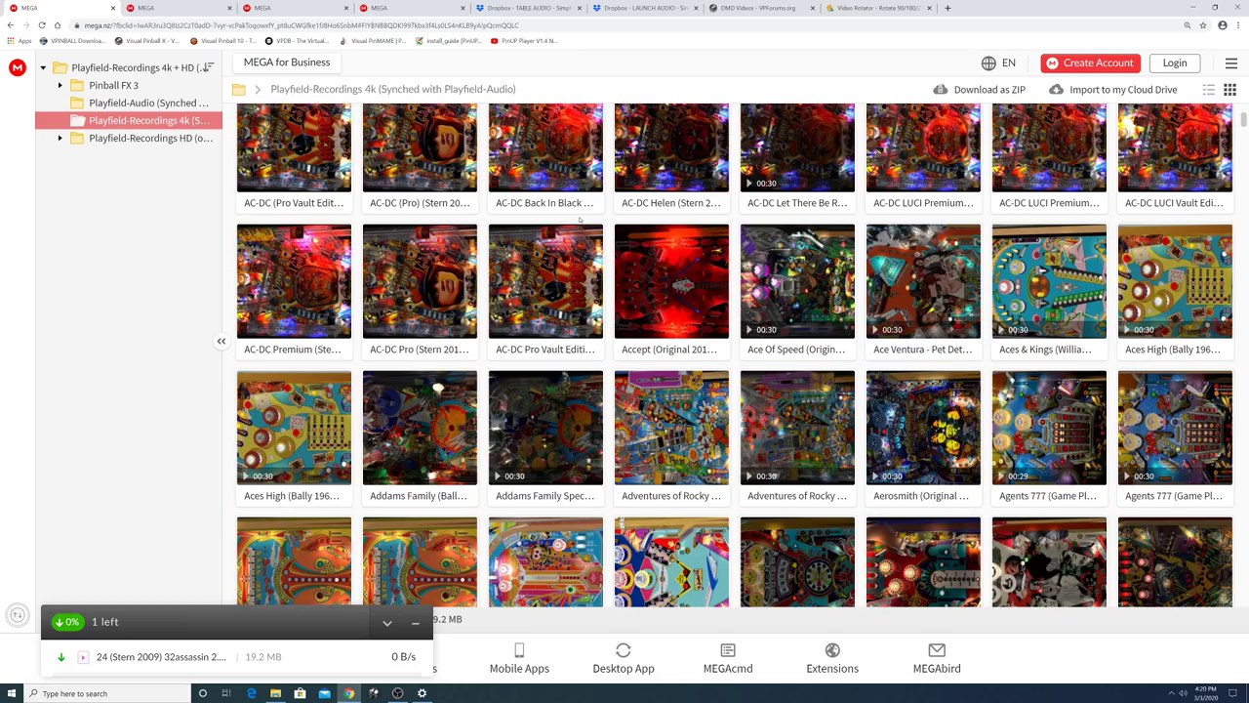
pyautogui.scroll(-6, 579, 221)
pyautogui.scroll(-2, 580, 221)
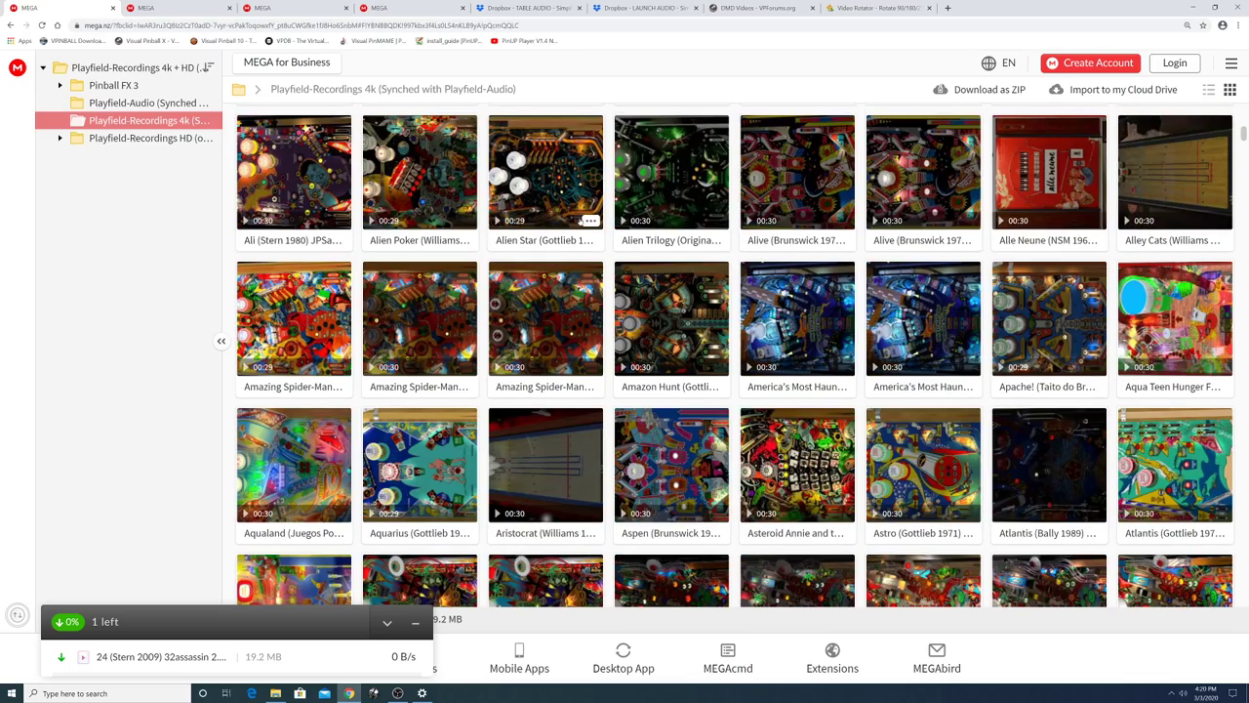
pyautogui.scroll(-2, 576, 226)
pyautogui.scroll(-3, 576, 230)
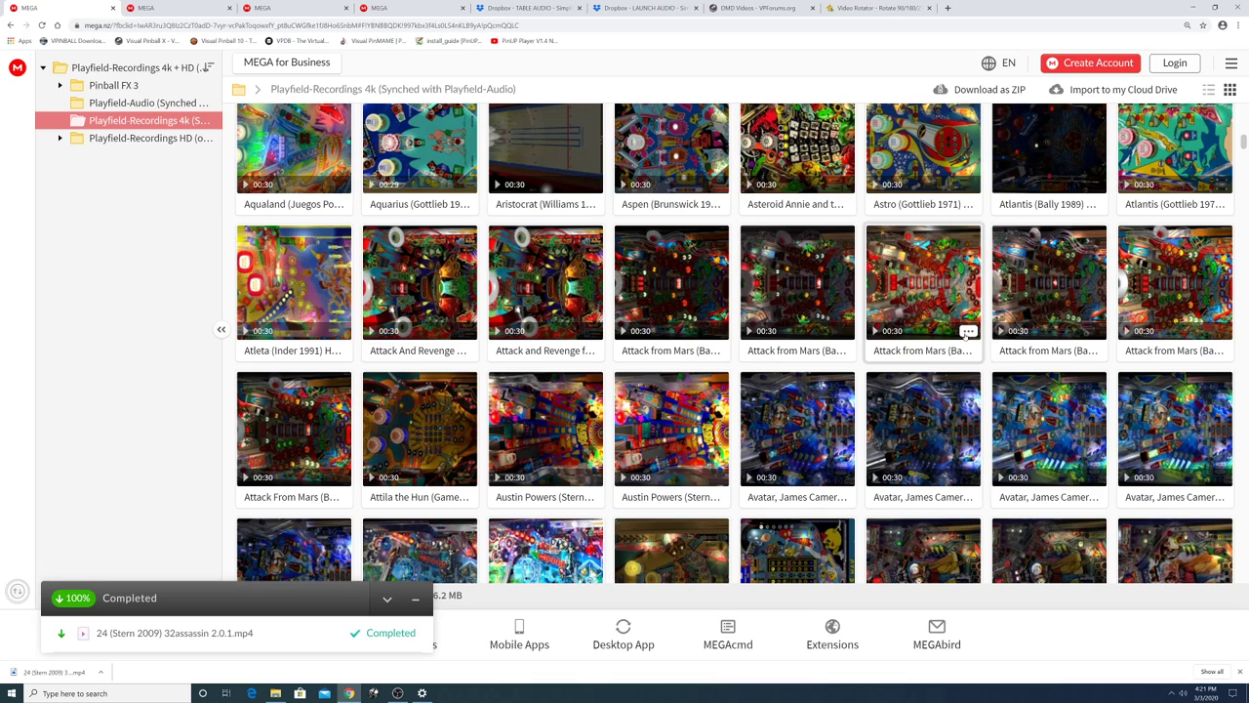
pyautogui.click(969, 332)
pyautogui.moveTo(1020, 429)
pyautogui.click(884, 428)
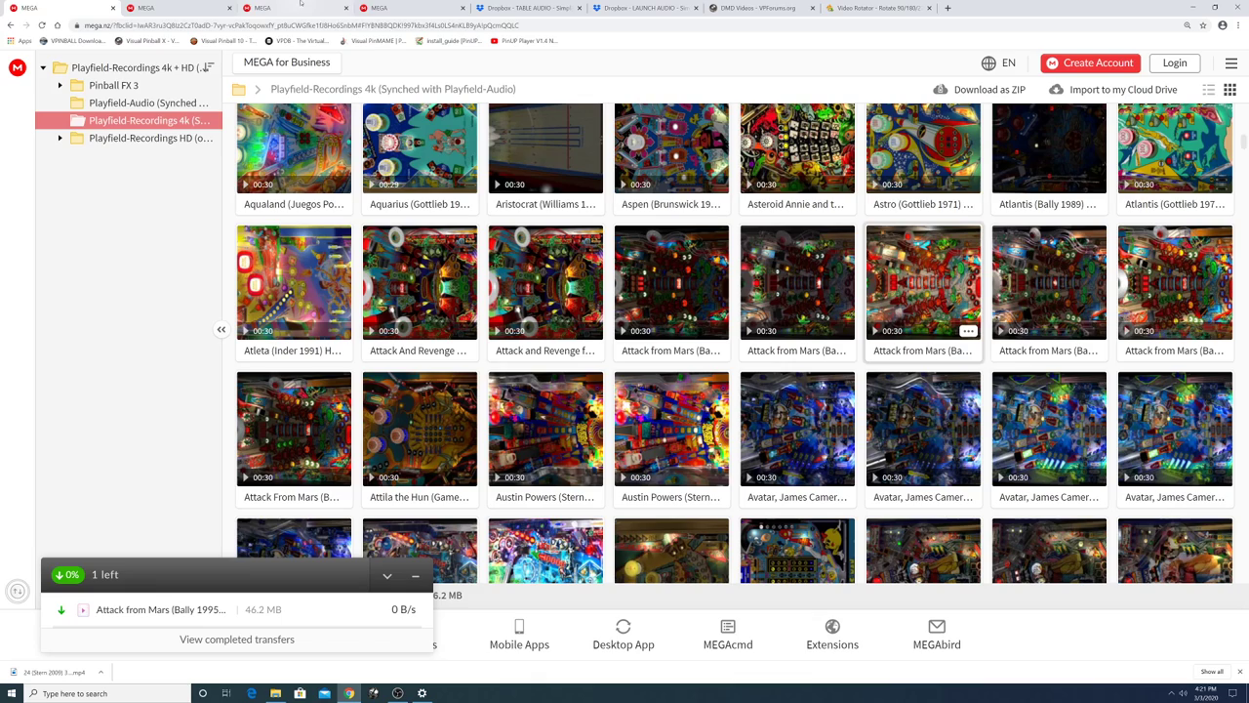
# Download 24 (Stern 2009).mp3 directly from the Dropbox LAUNCH AUDIO folder.
pyautogui.click(527, 8)
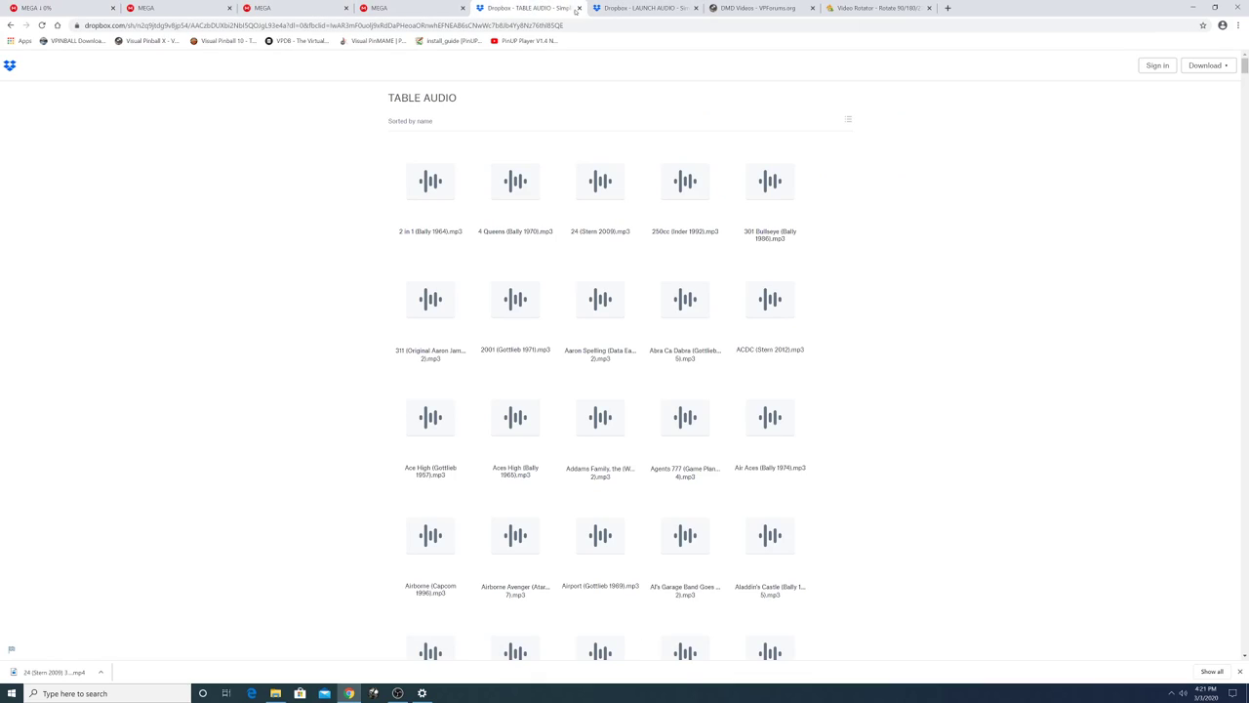
pyautogui.click(634, 8)
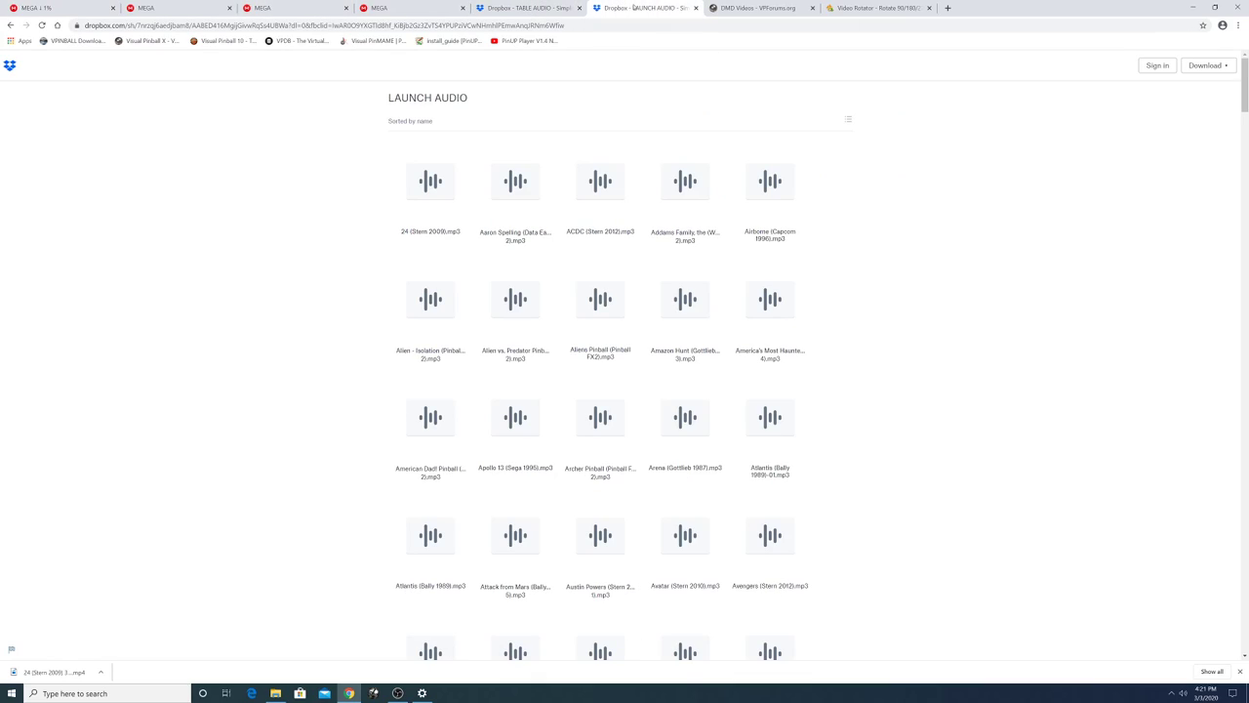
pyautogui.click(428, 196)
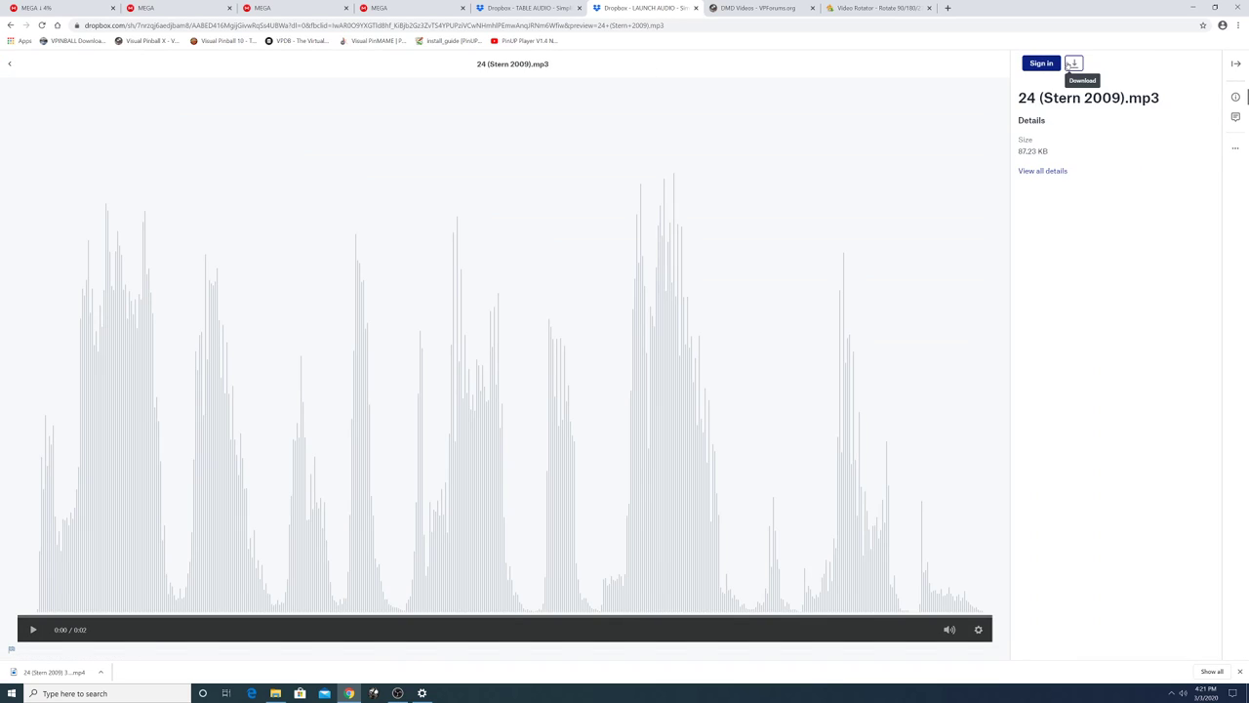
pyautogui.click(1073, 63)
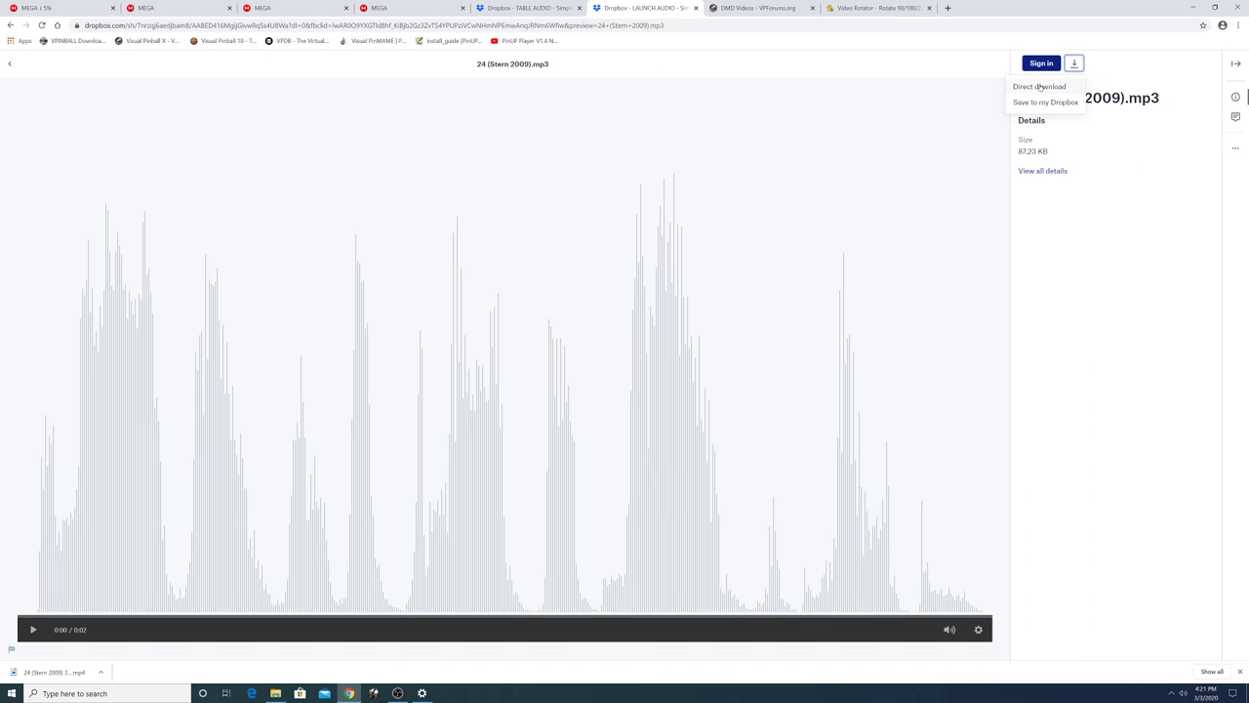
pyautogui.click(1040, 87)
# Return to the LAUNCH AUDIO list and download Attack from Mars (Bally 1995).mp3 directly.
pyautogui.click(9, 24)
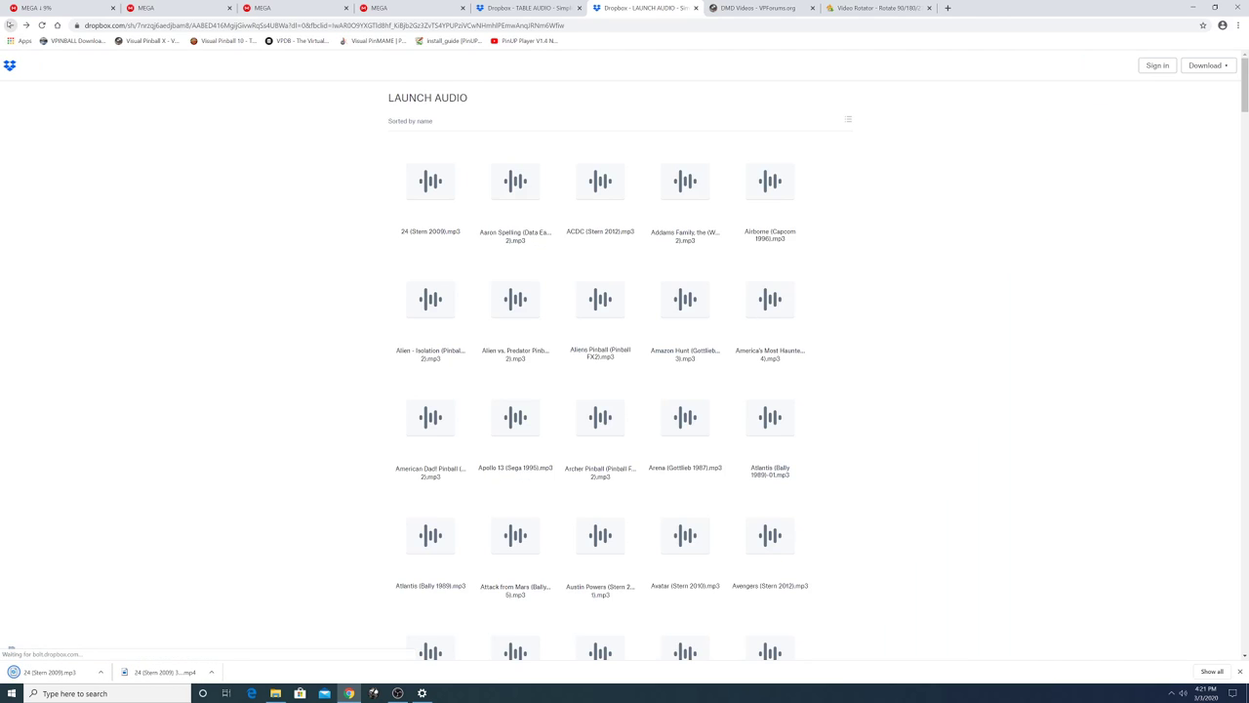
pyautogui.scroll(-3, 752, 363)
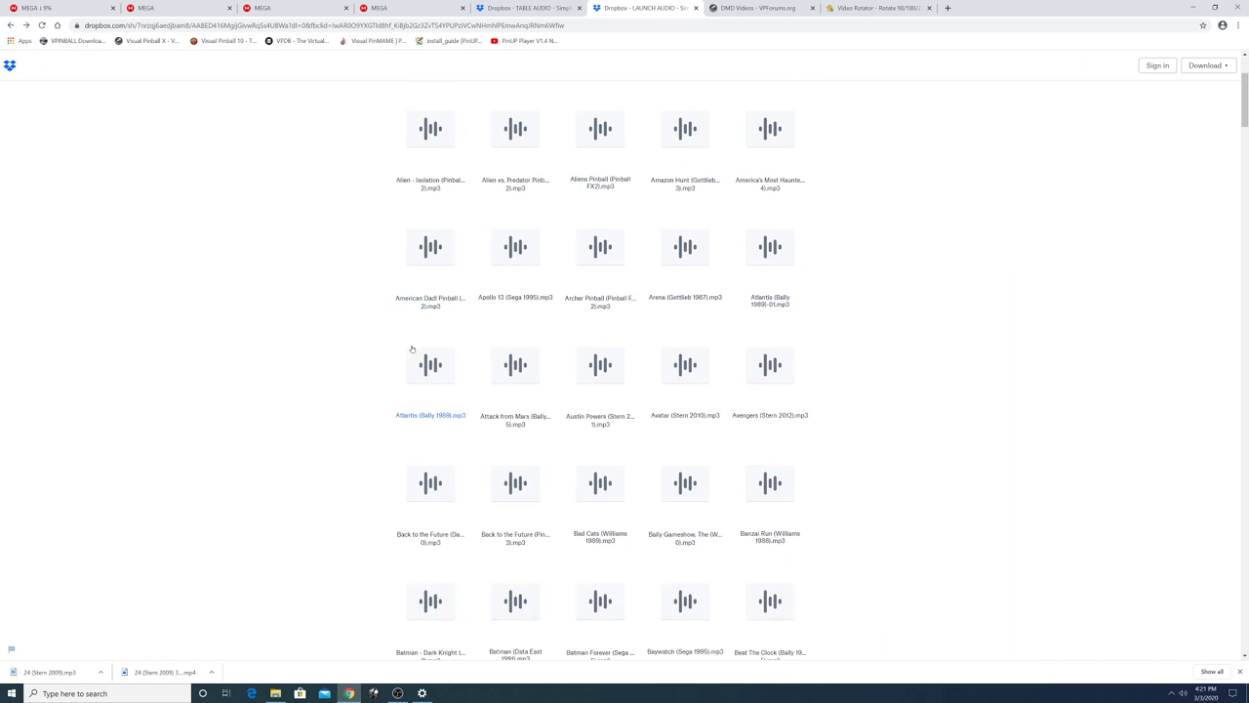
pyautogui.click(526, 346)
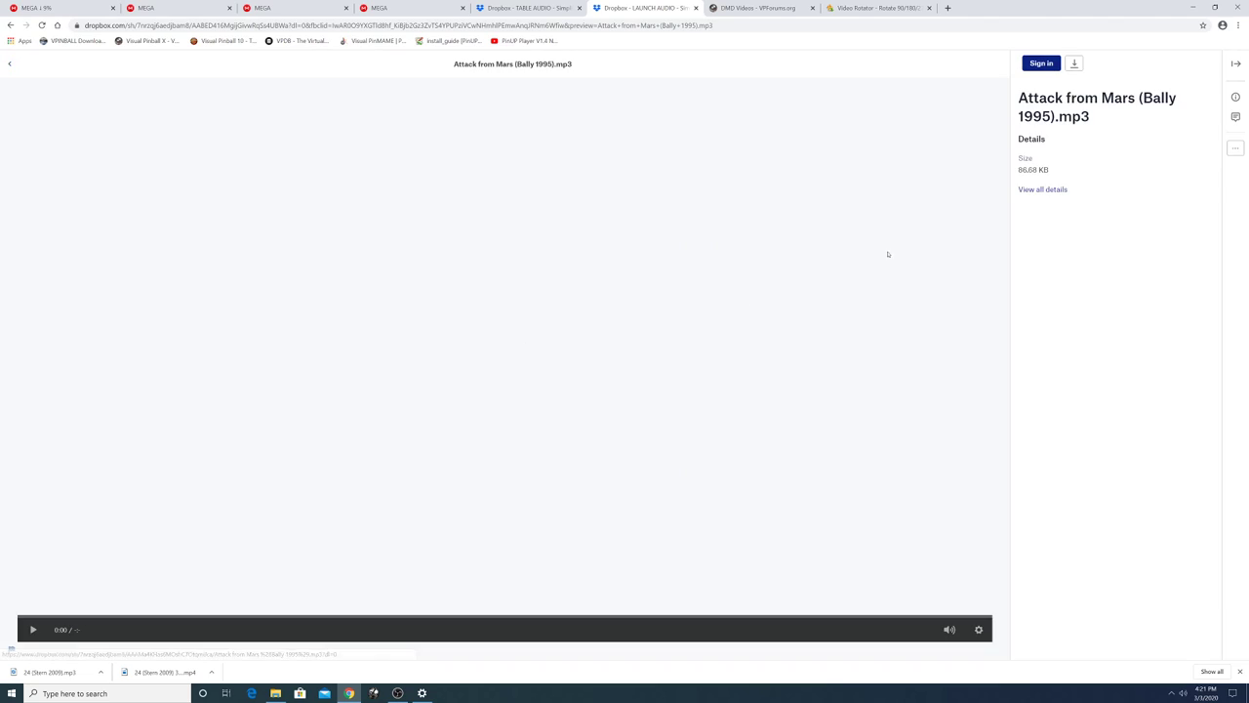
pyautogui.click(1074, 63)
pyautogui.click(1045, 87)
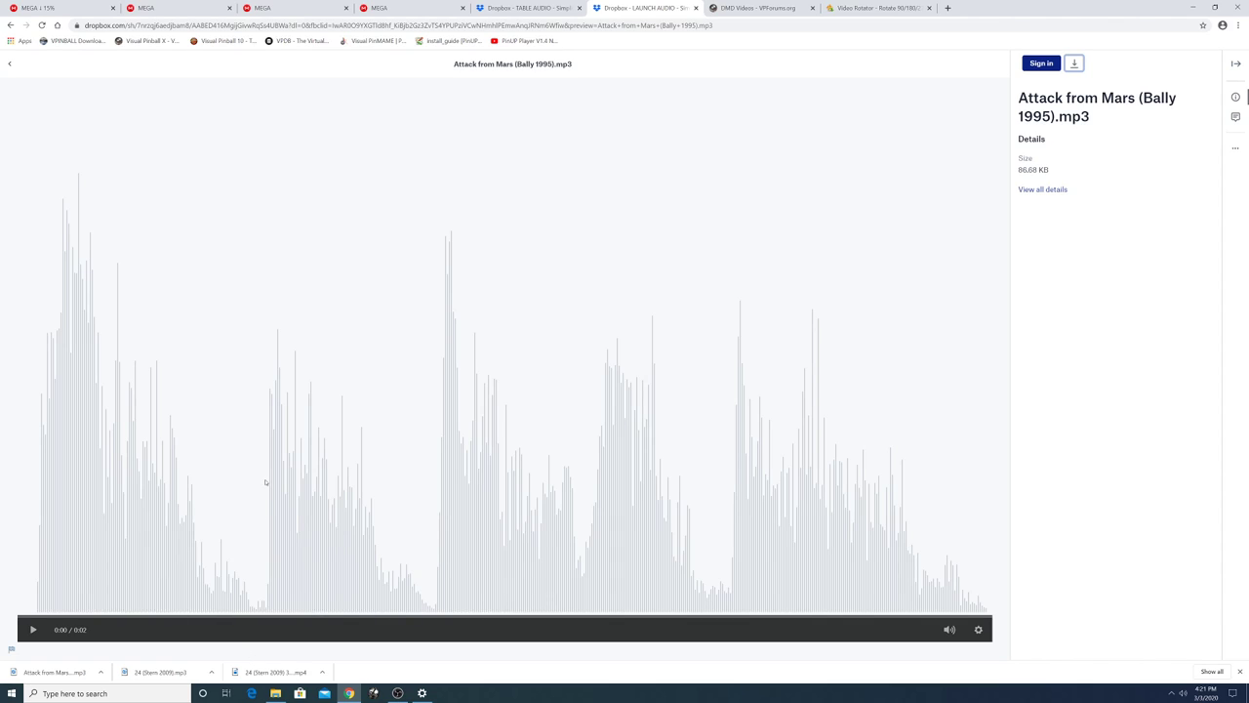
# Check the MEGA transfer's progress and look over the Video Rotator website, including its purchase page.
pyautogui.click(74, 8)
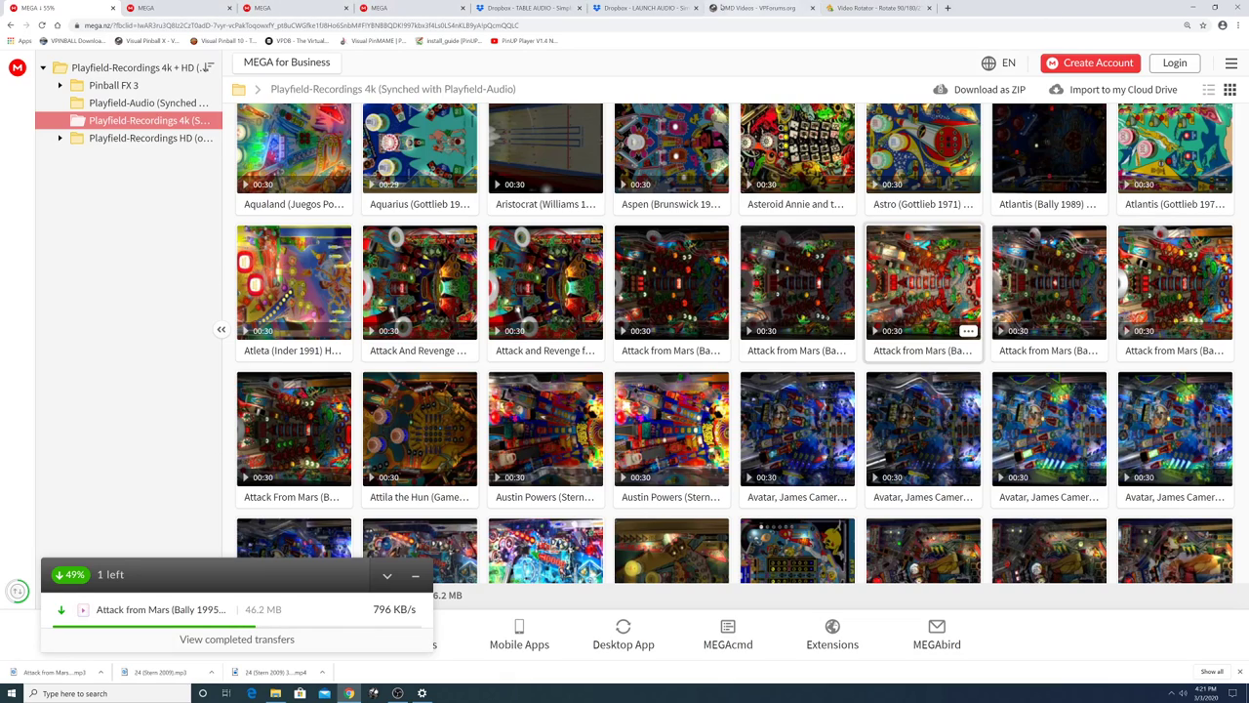
pyautogui.click(839, 7)
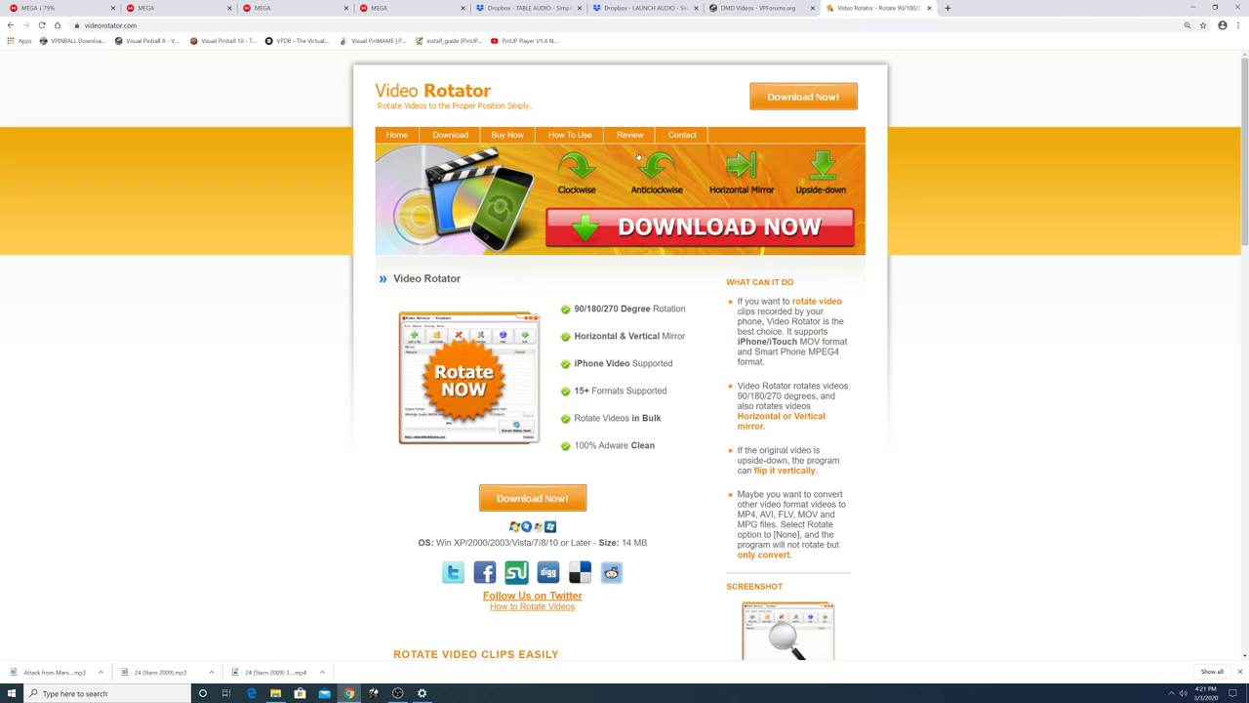
pyautogui.scroll(-1, 538, 399)
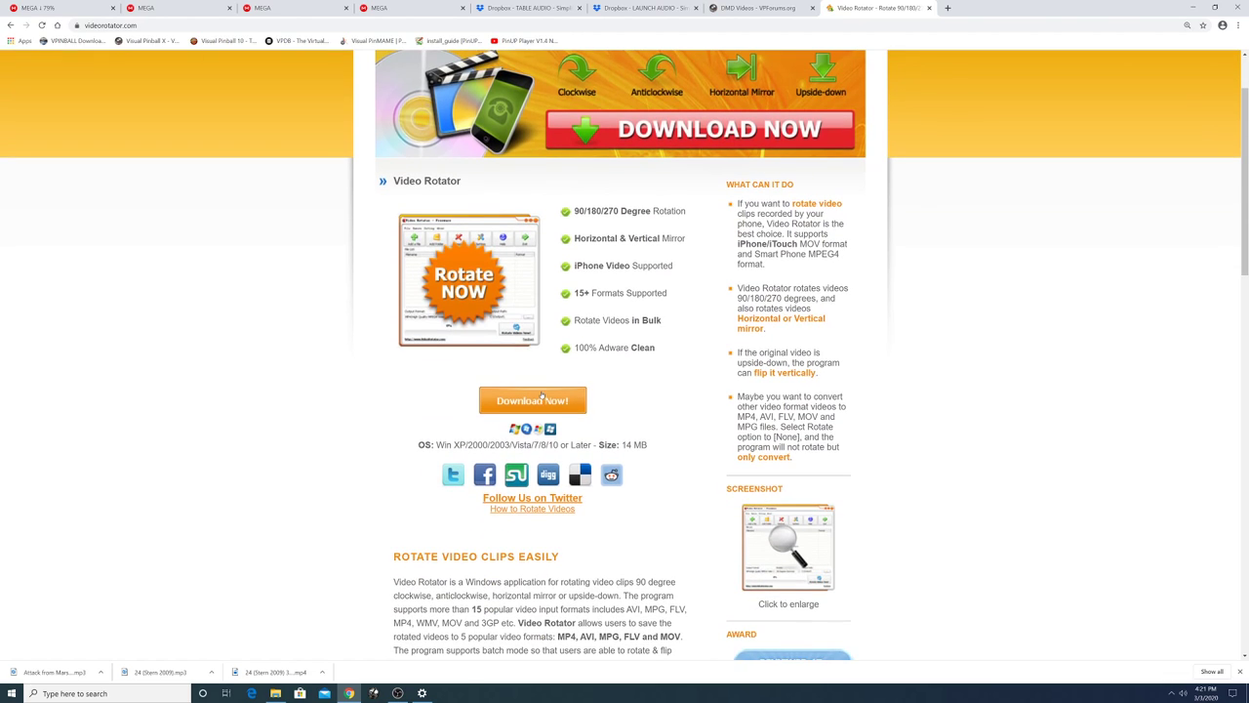
pyautogui.scroll(-1, 542, 396)
pyautogui.scroll(2, 542, 395)
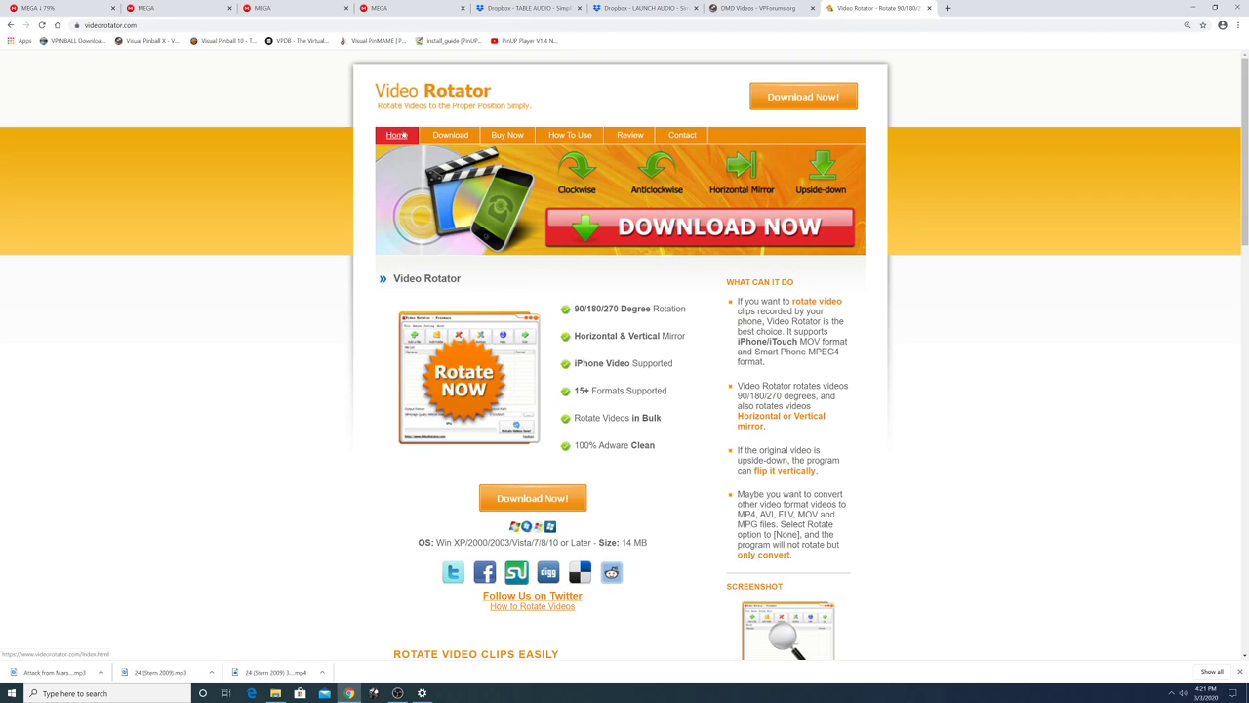
pyautogui.click(521, 138)
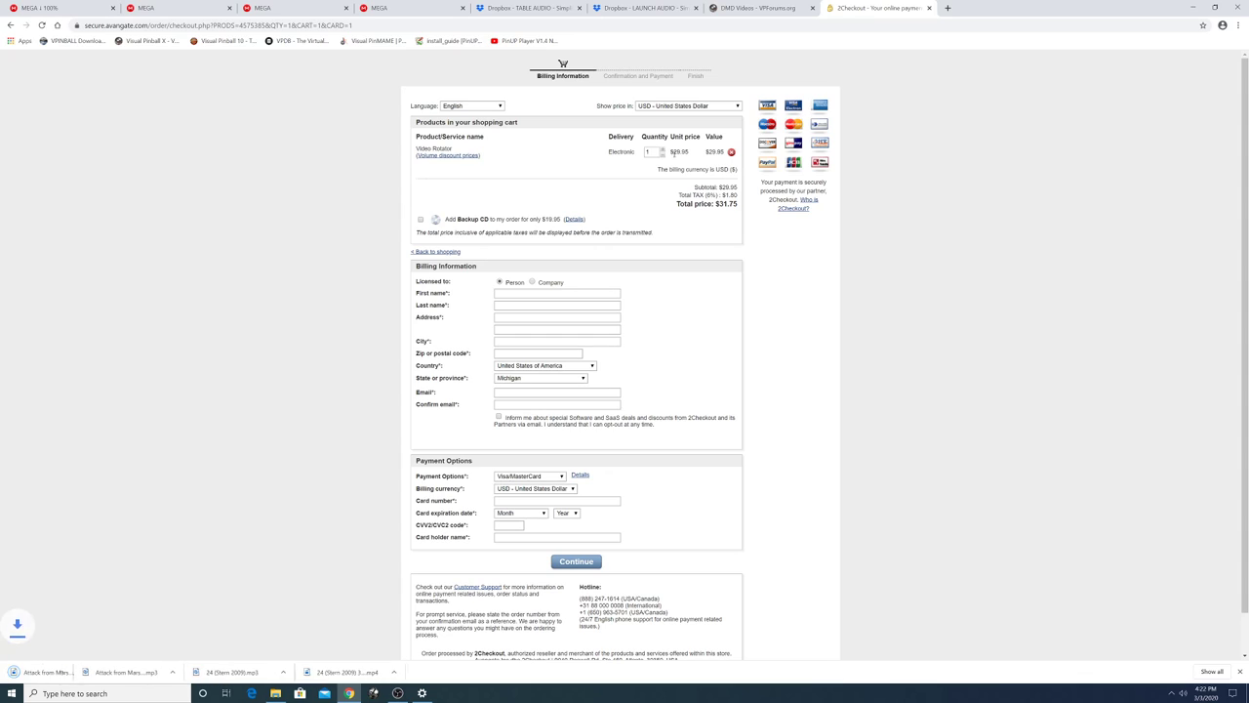
pyautogui.click(9, 25)
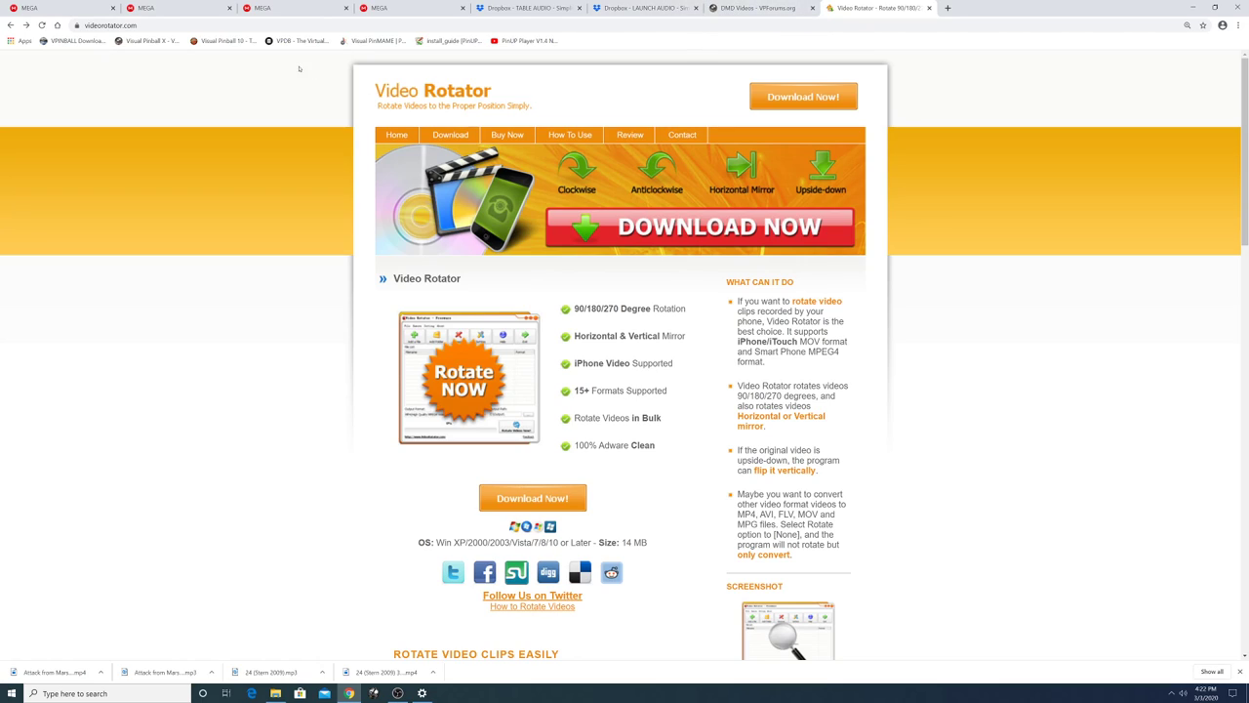
# Show the downloaded Attack from Mars video in the Downloads folder and play it to check its orientation.
pyautogui.click(104, 678)
pyautogui.click(138, 636)
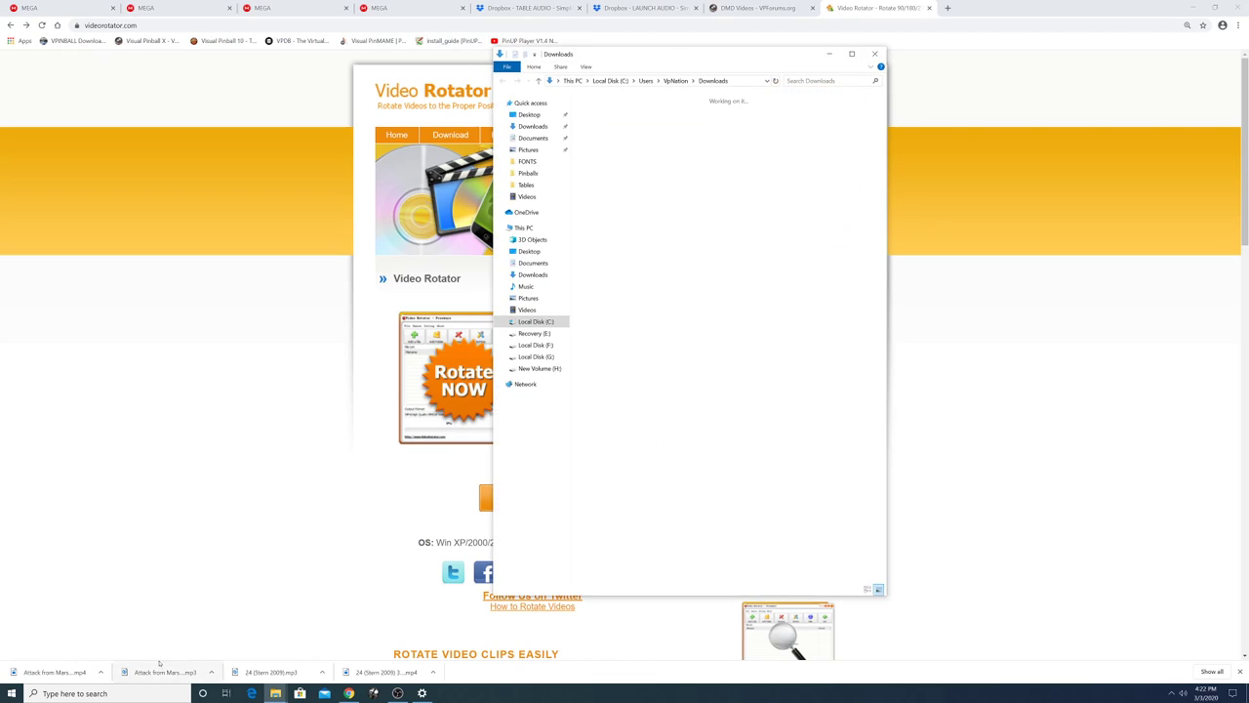
pyautogui.click(1237, 7)
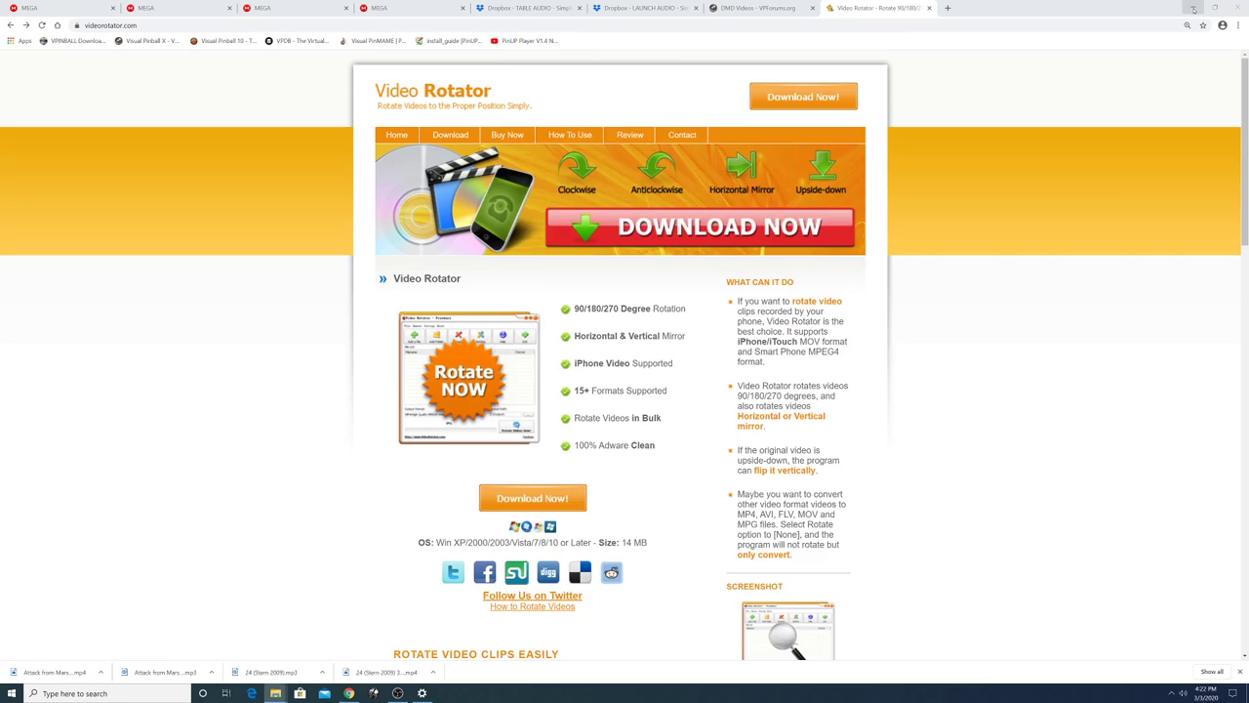
pyautogui.press('Return')
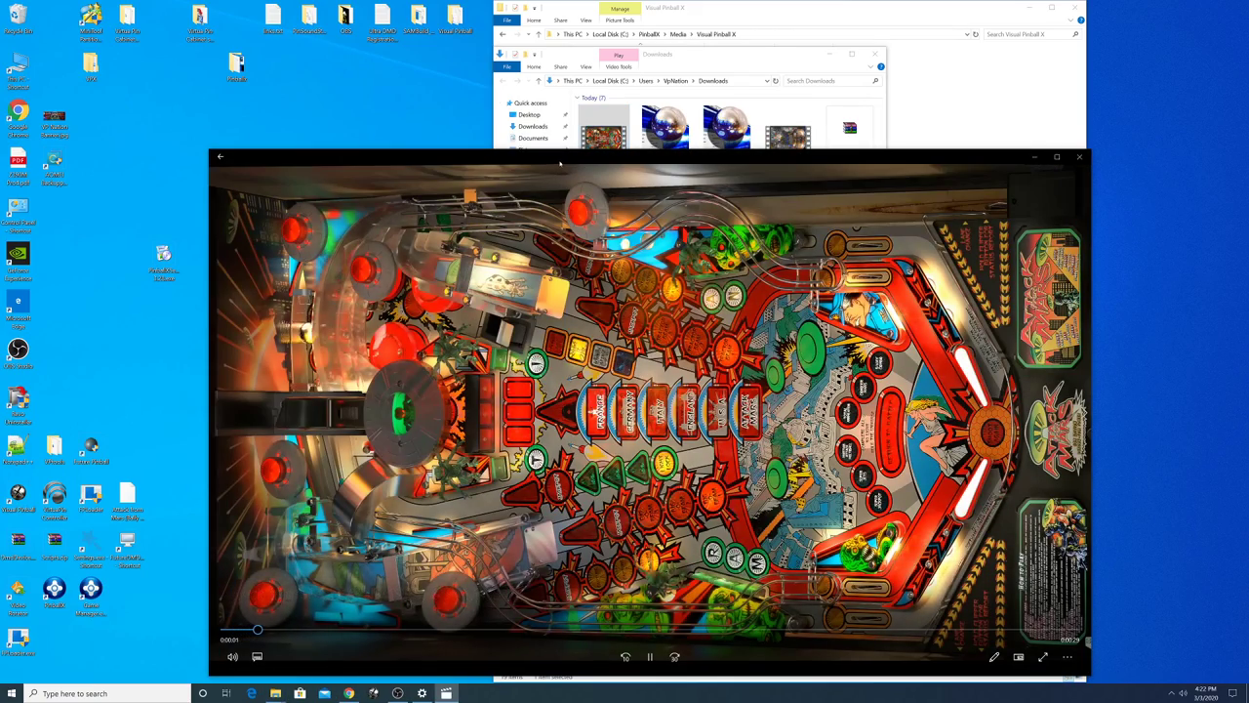
pyautogui.moveTo(560, 164); pyautogui.dragTo(495, 68)
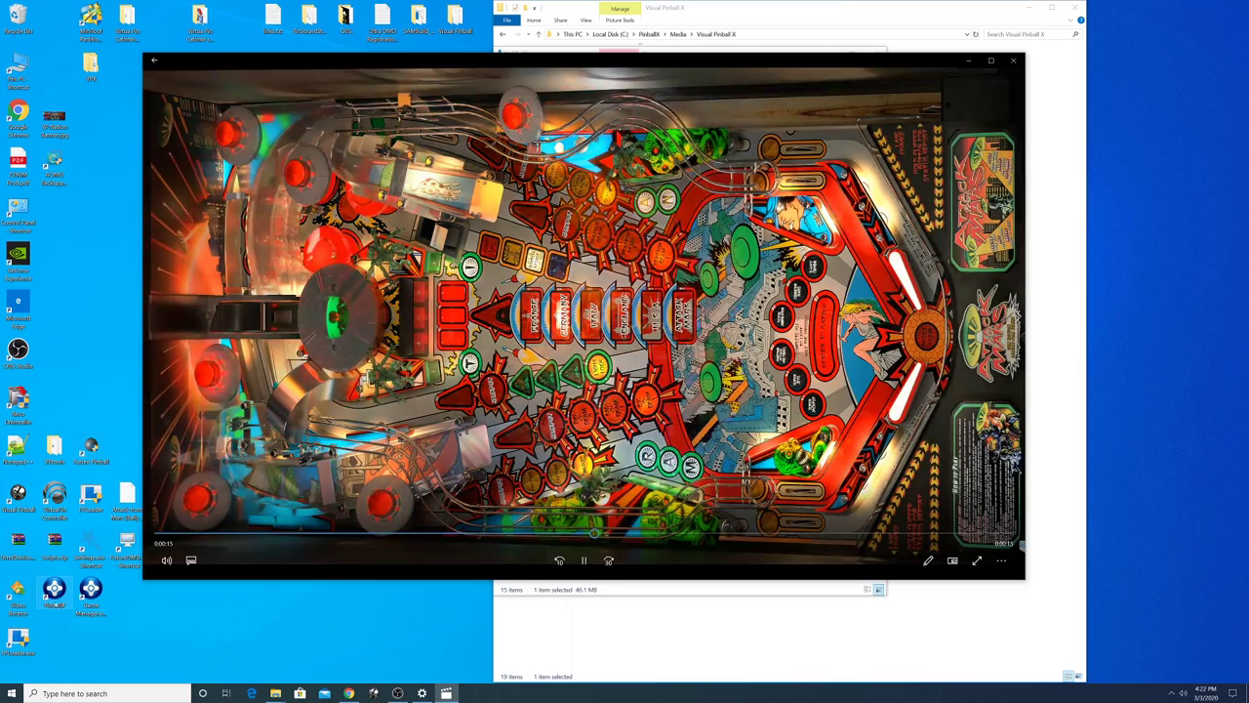
# Open PinballX's install location and go to the Media > Future Pinball > Table Videos folder.
pyautogui.rightClick(53, 589)
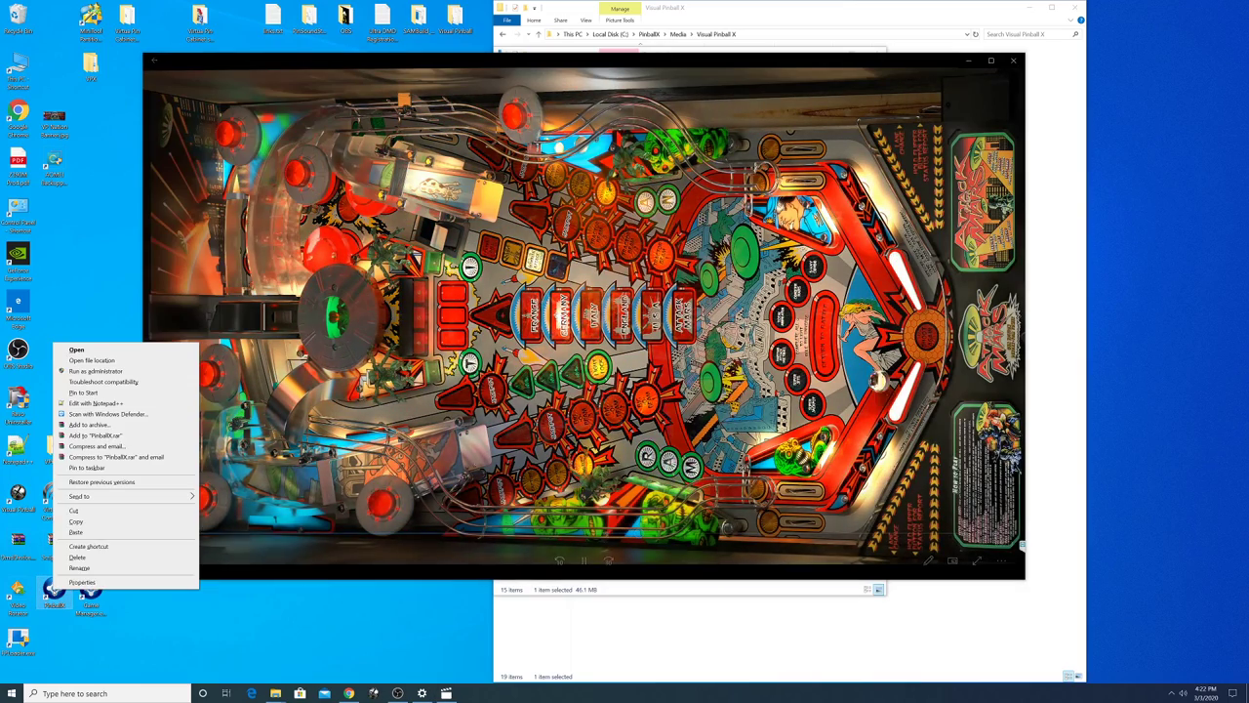
pyautogui.click(125, 362)
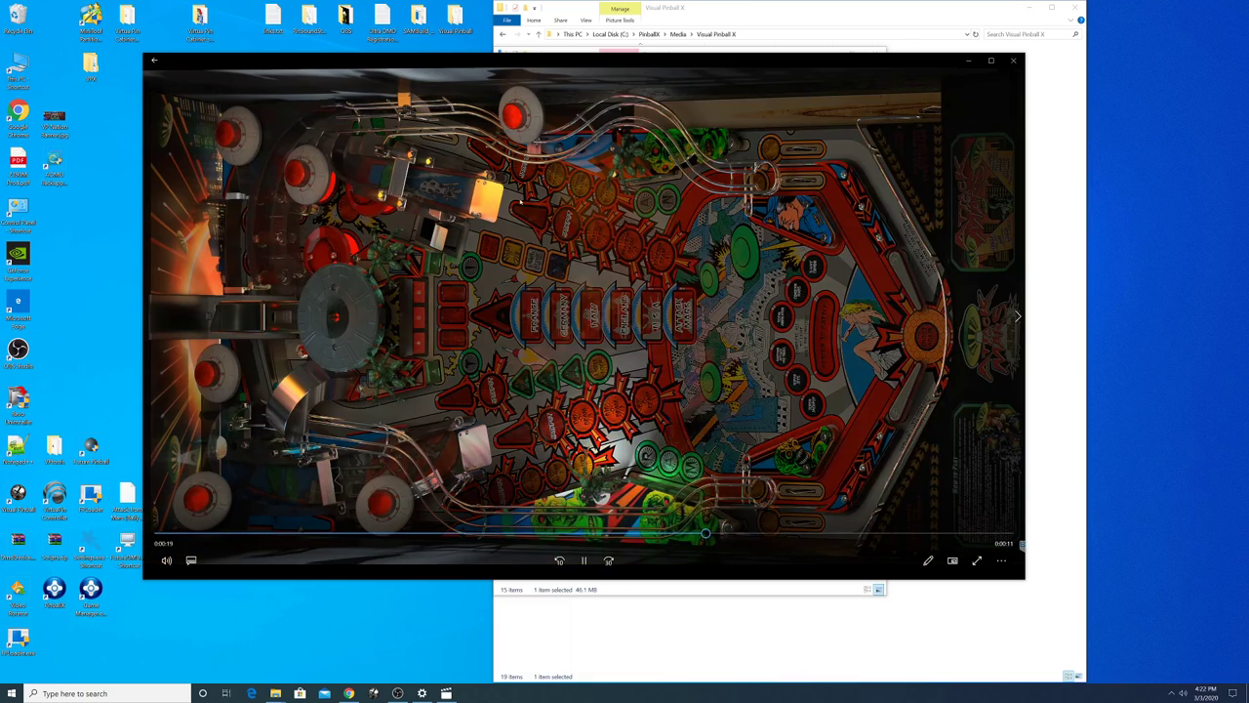
pyautogui.doubleClick(621, 162)
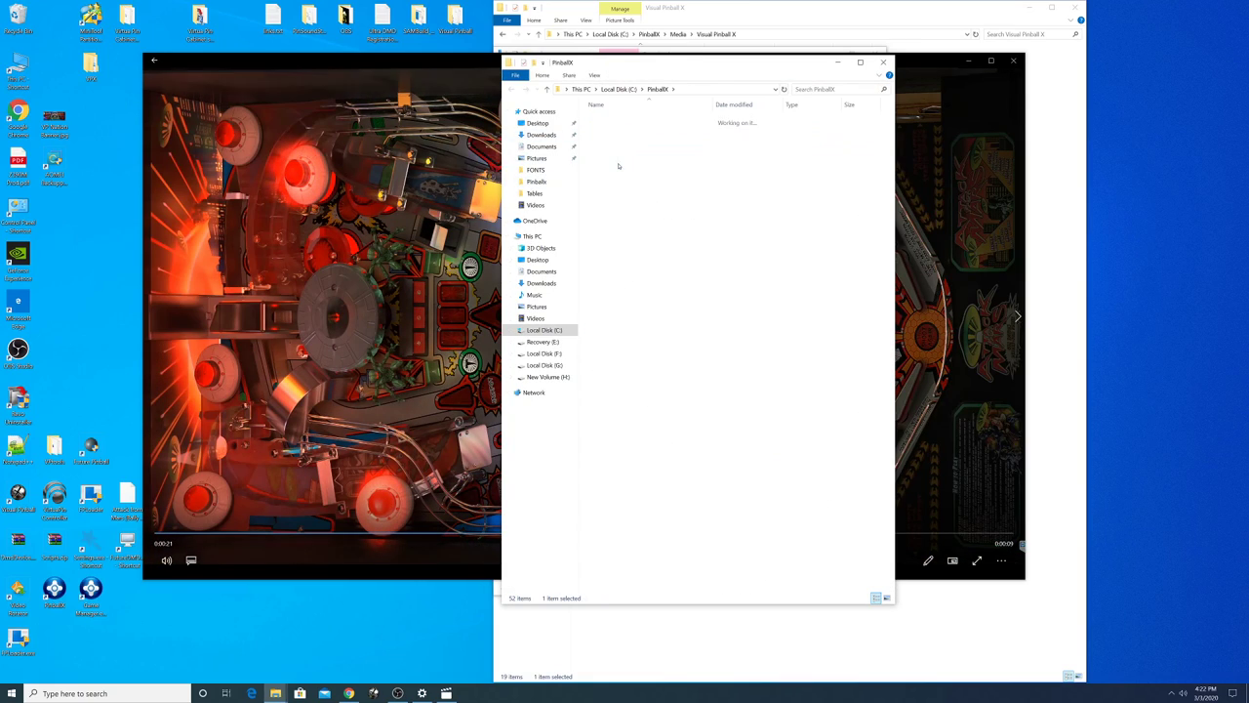
pyautogui.doubleClick(626, 174)
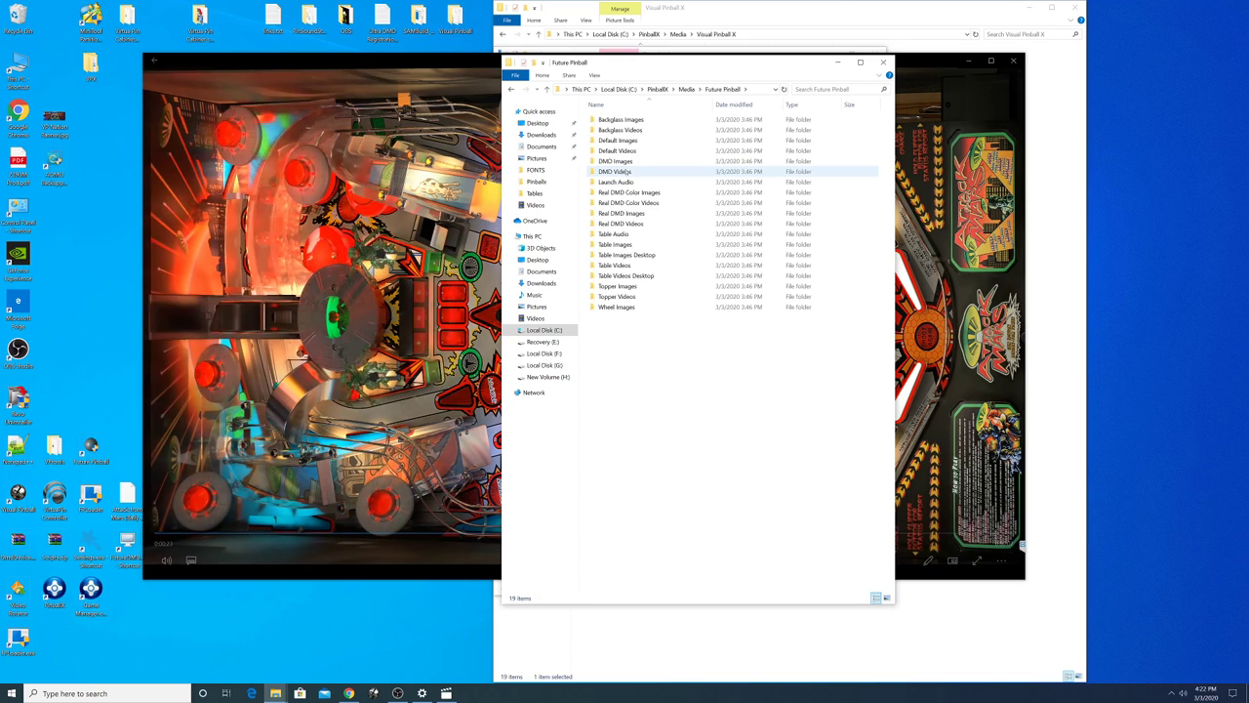
pyautogui.doubleClick(626, 267)
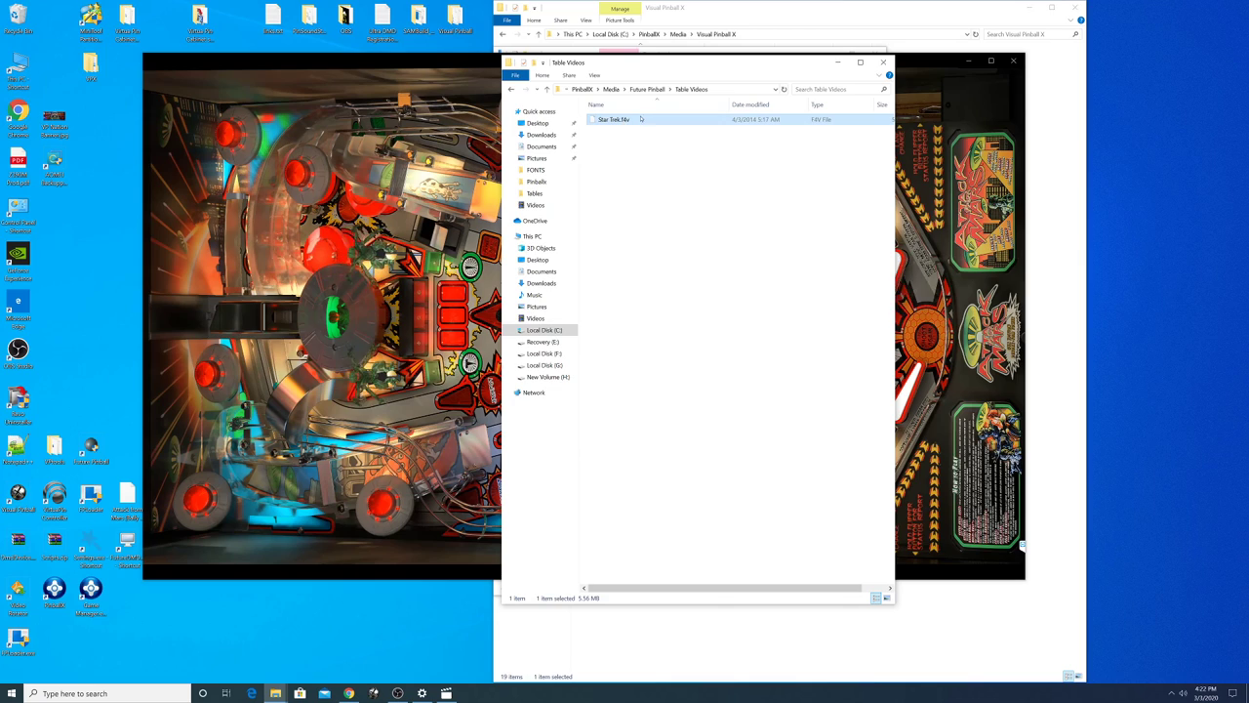
# Duplicate the Star Trek.f4v video within the Future Pinball Table Videos folder.
pyautogui.rightClick(623, 119)
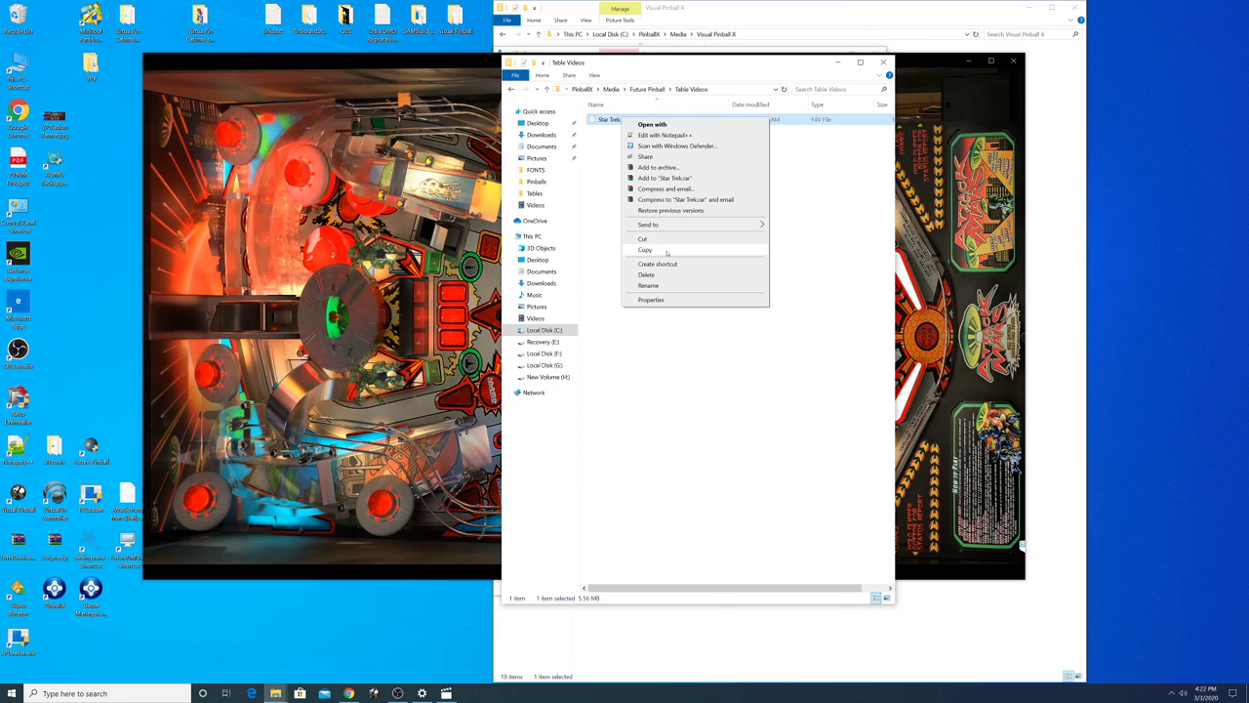
pyautogui.click(645, 249)
pyautogui.rightClick(598, 174)
pyautogui.click(621, 240)
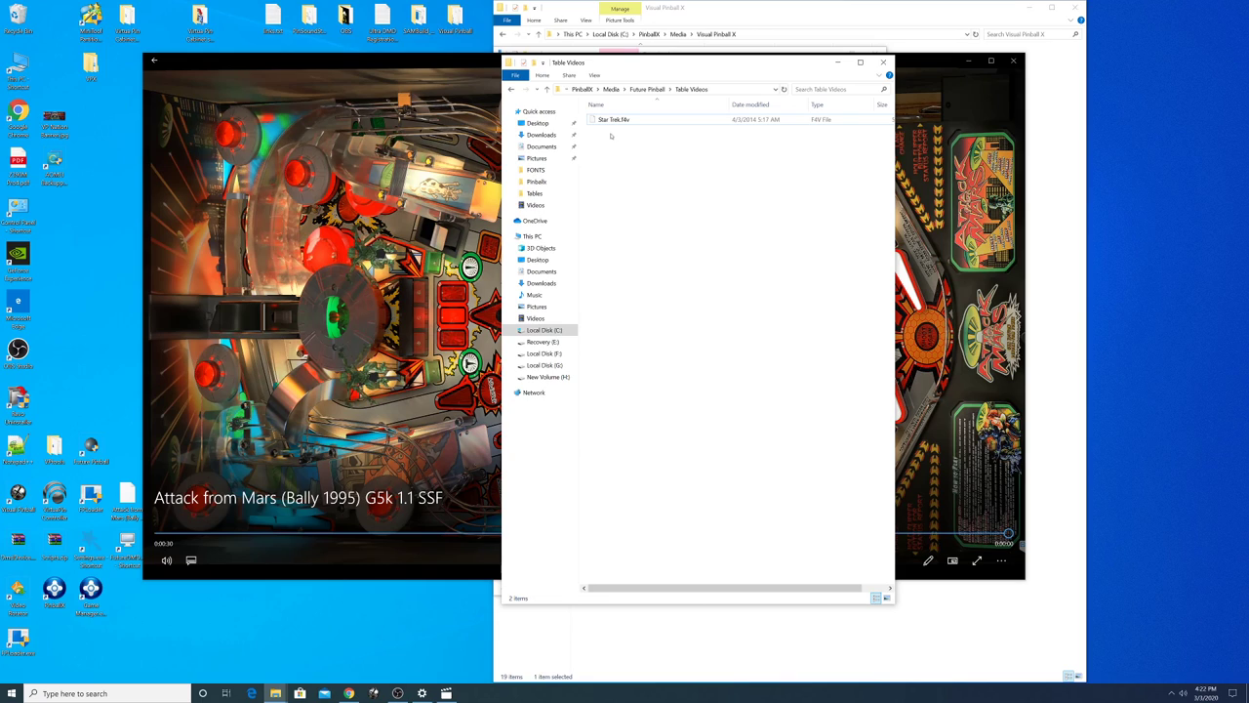
# Rename the Star Trek video copy as Star Trek.mp4, accepting the file extension change.
pyautogui.rightClick(625, 120)
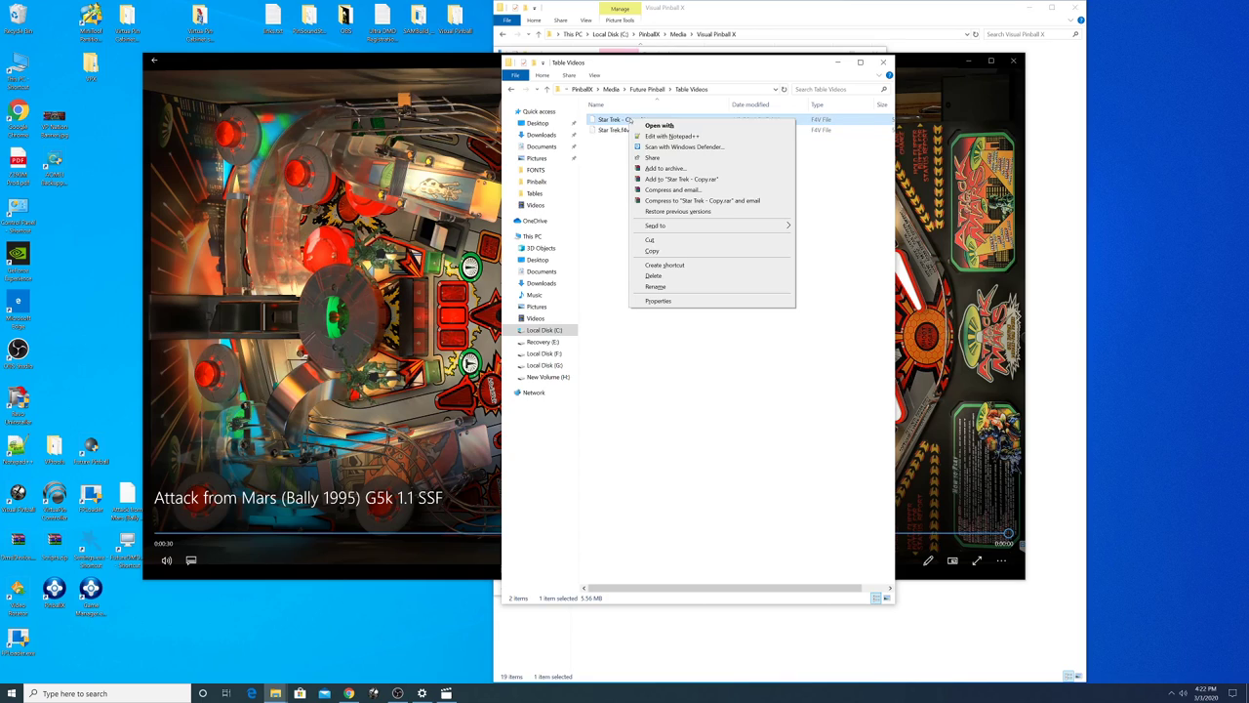
pyautogui.click(652, 286)
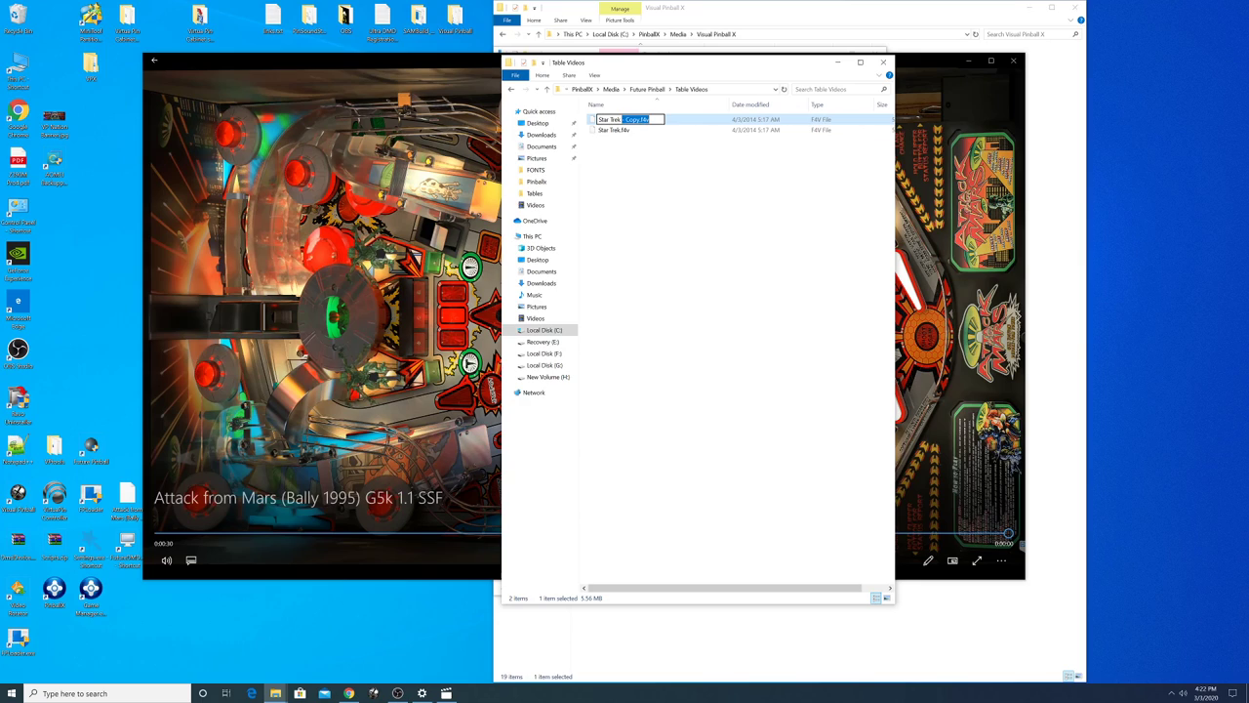
pyautogui.press('BackSpace')
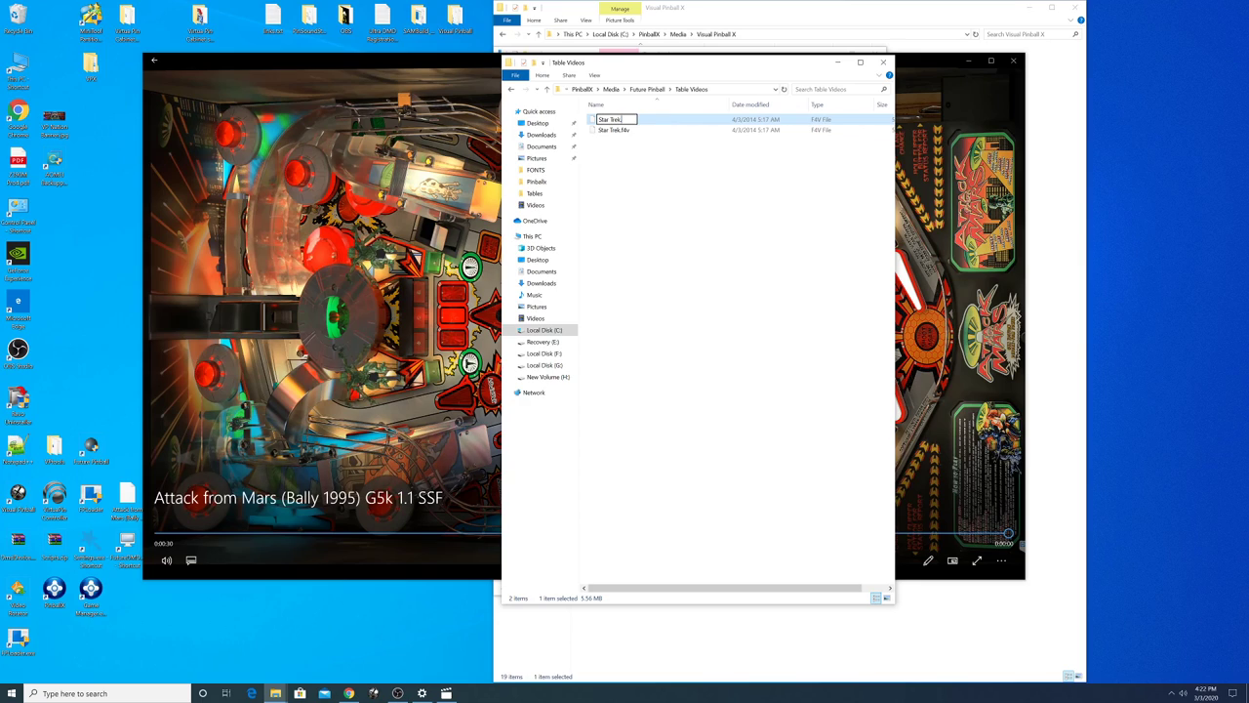
pyautogui.write('.mp4')
pyautogui.press('Return')
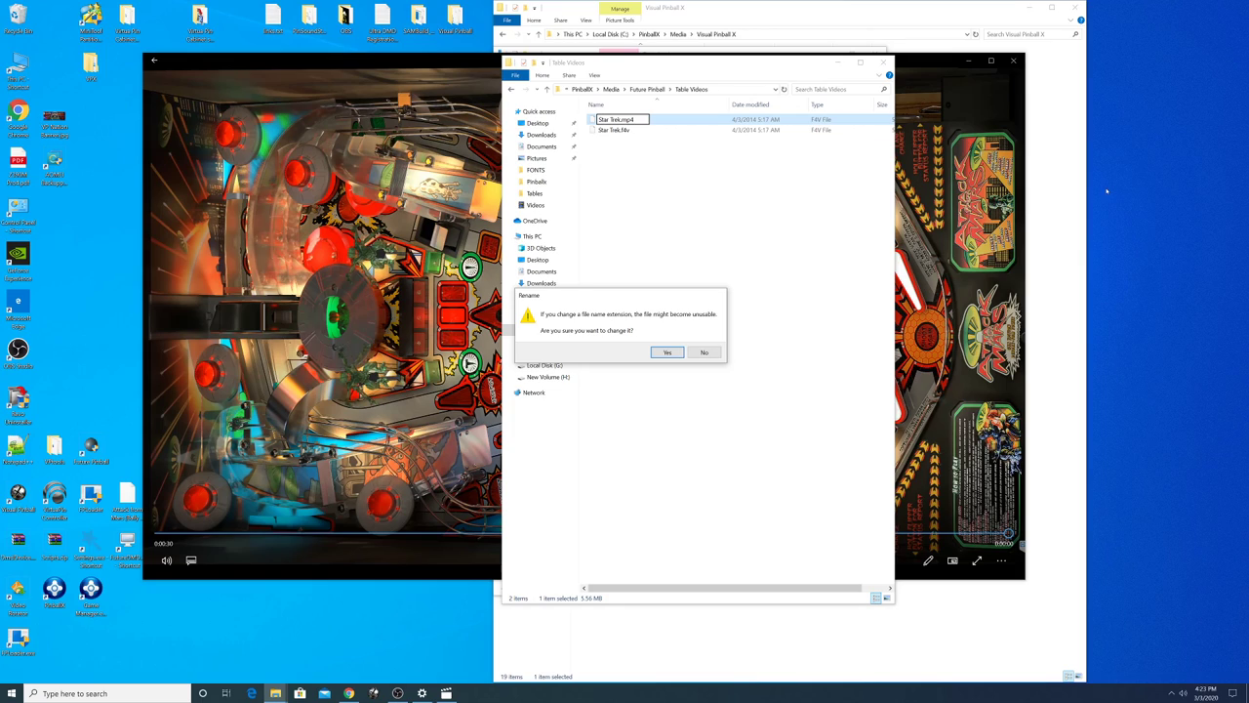
pyautogui.click(667, 352)
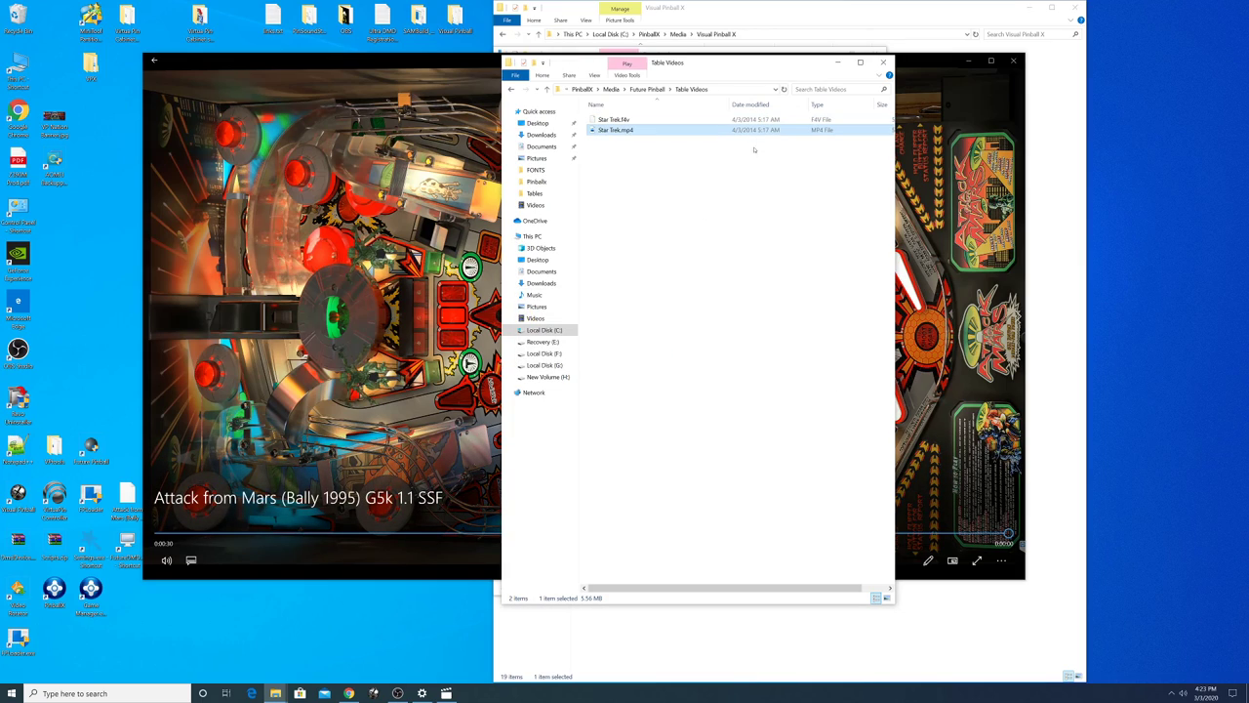
# Play Star Trek.mp4 and the downloaded Attack from Mars video to compare their orientations, closing the player each time.
pyautogui.doubleClick(627, 132)
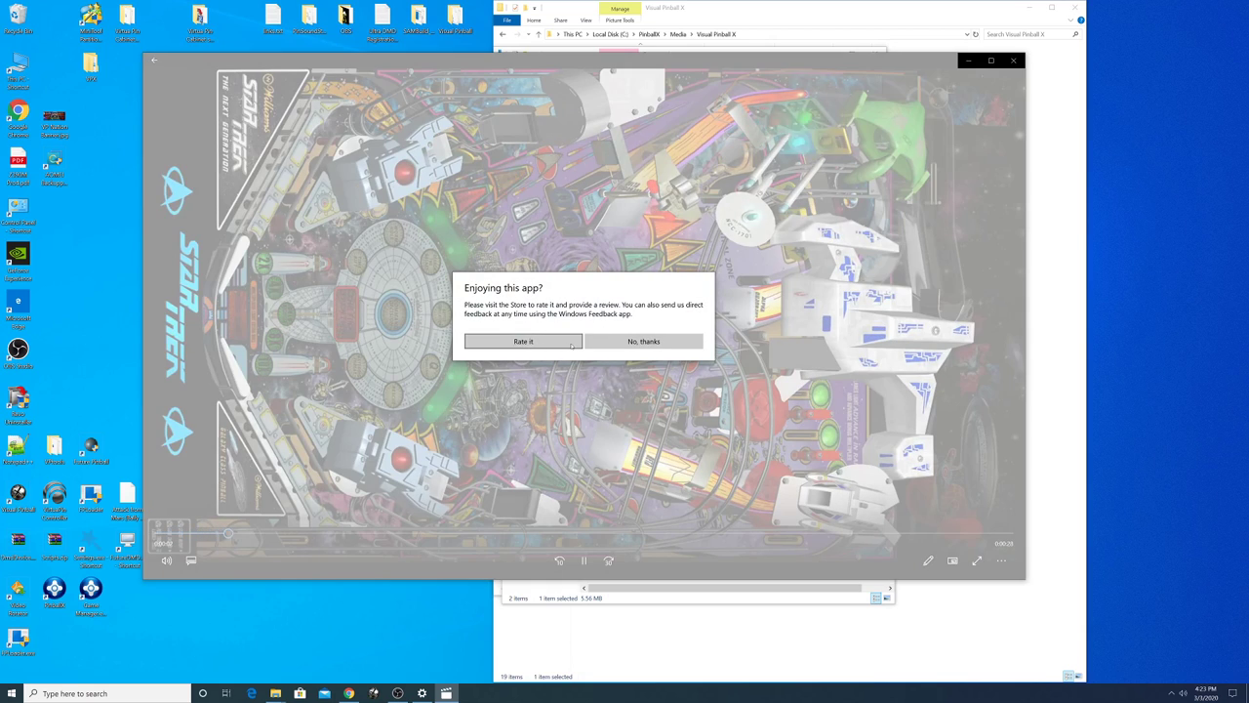
pyautogui.click(643, 342)
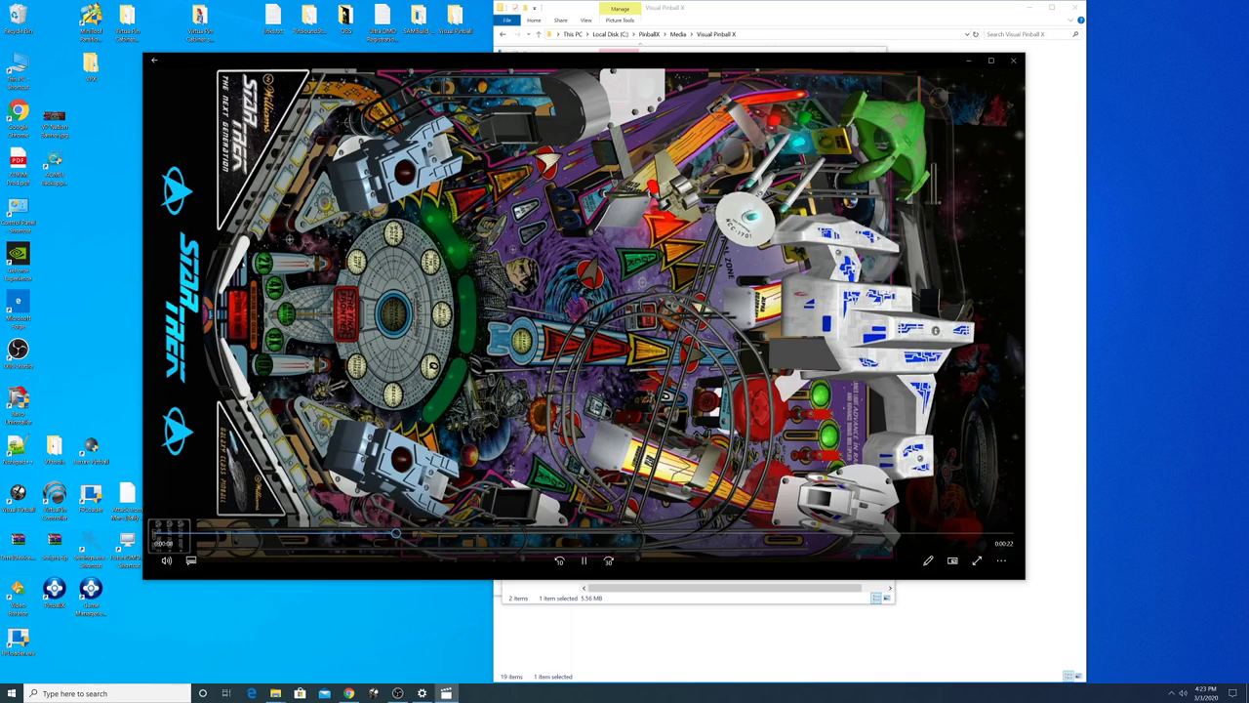
pyautogui.moveTo(553, 66); pyautogui.dragTo(527, 69)
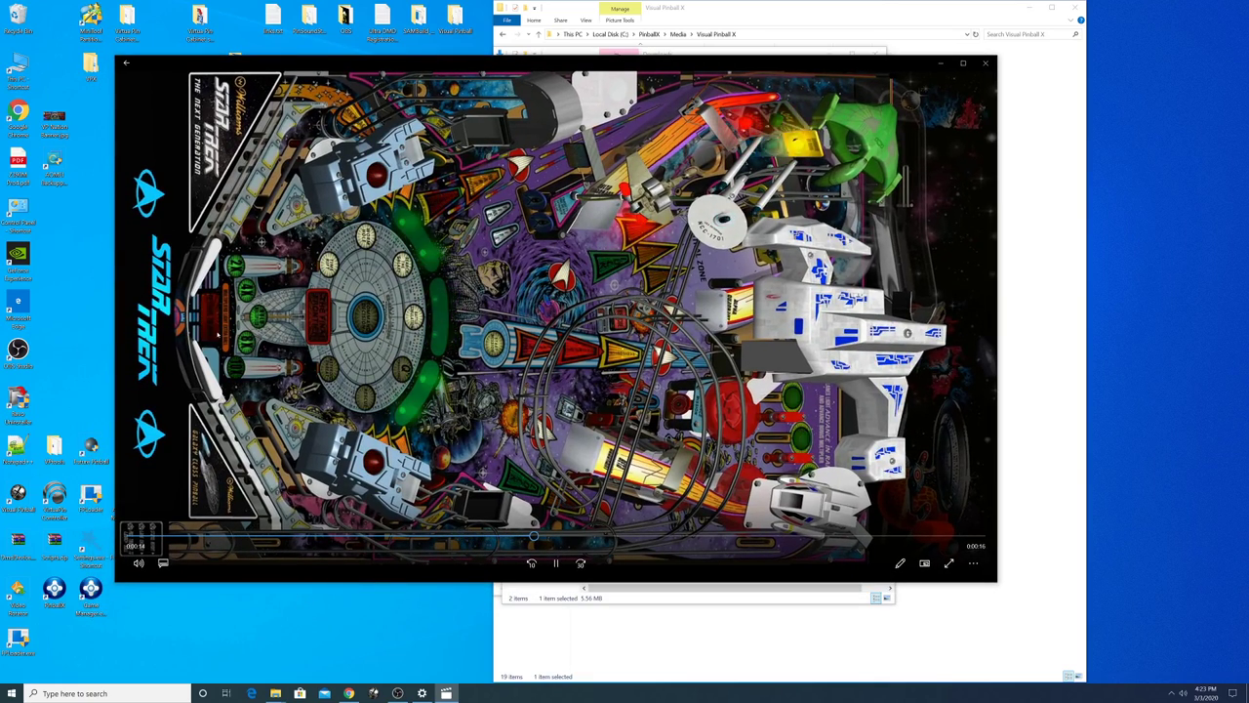
pyautogui.click(985, 62)
pyautogui.click(886, 63)
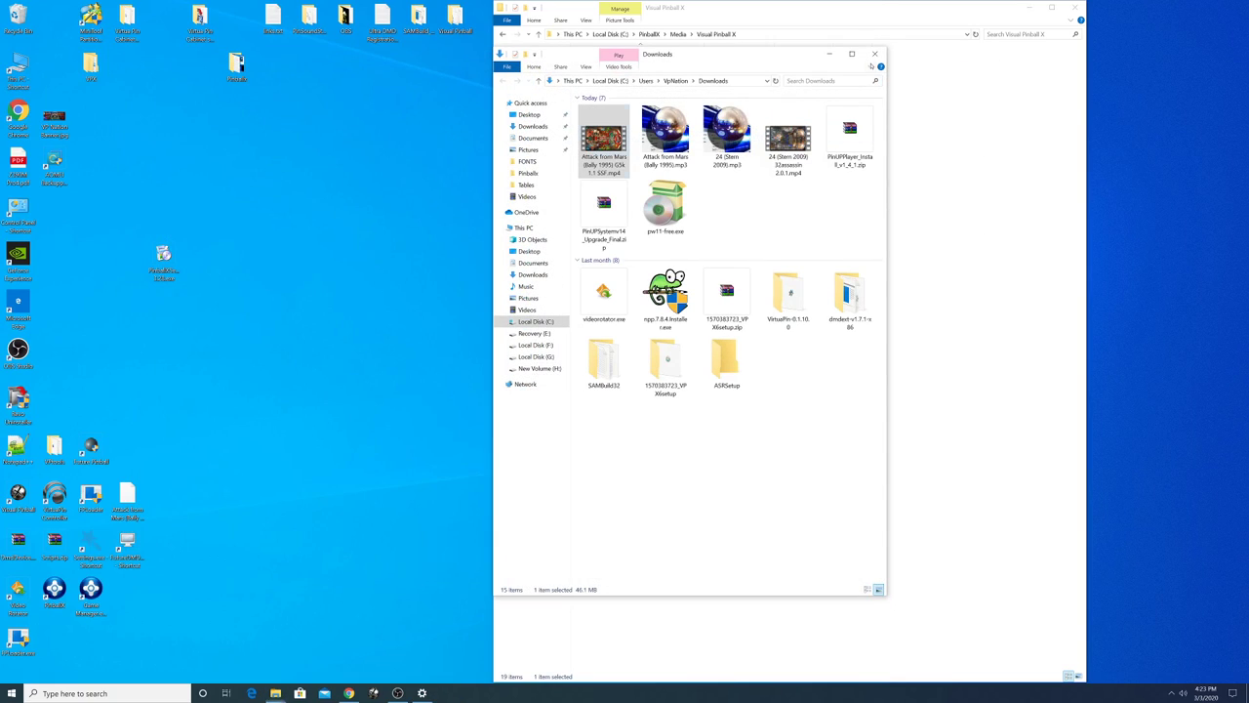
pyautogui.press('Return')
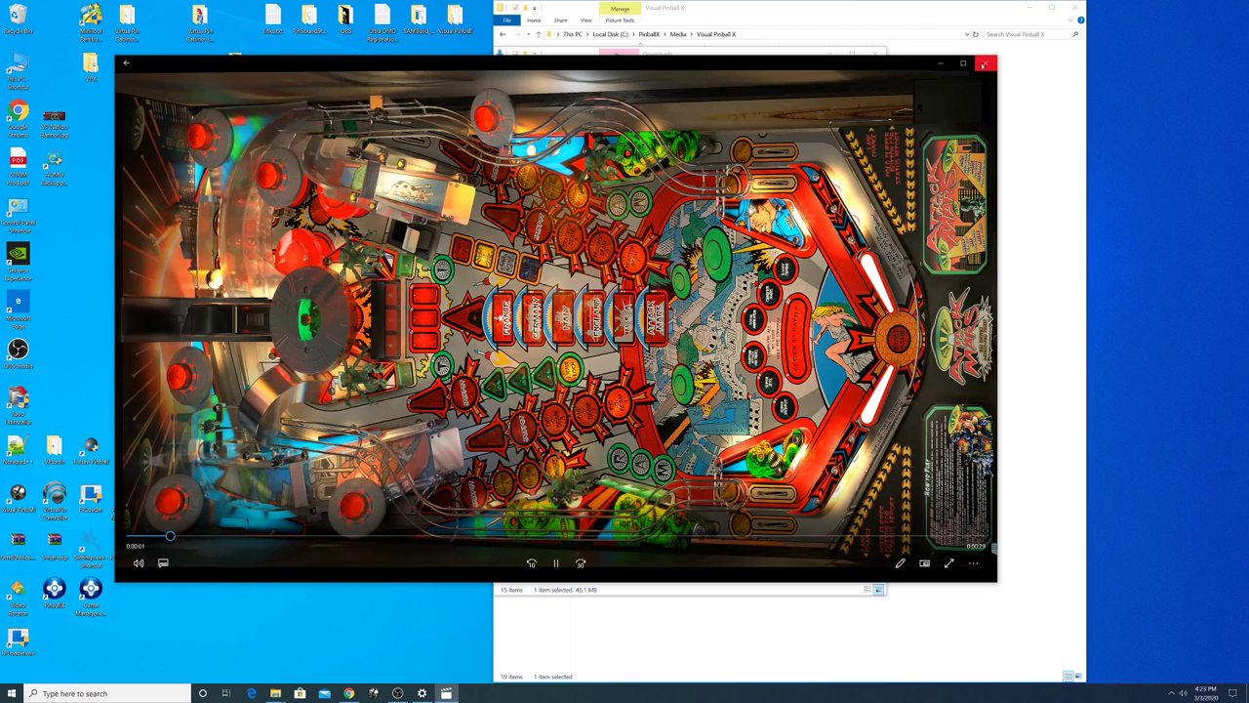
pyautogui.click(985, 63)
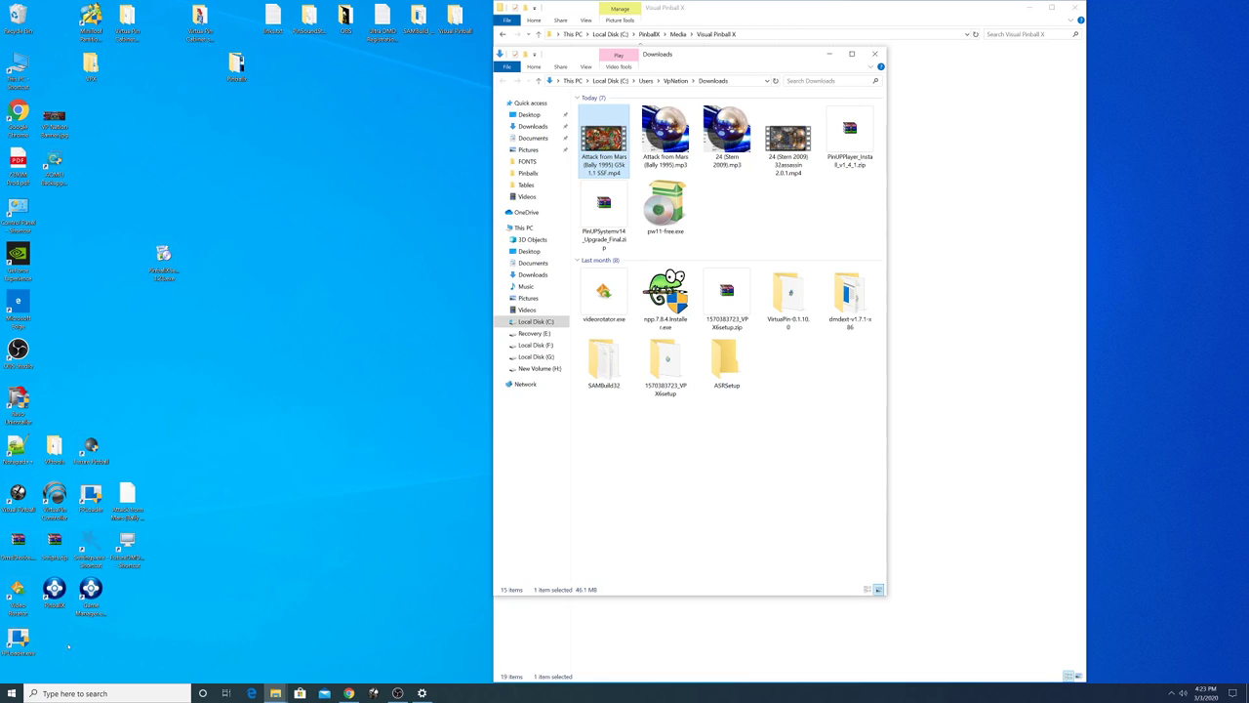
# Open the Visual Pinball install location beside the Downloads window and enter its Tables folder.
pyautogui.rightClick(20, 485)
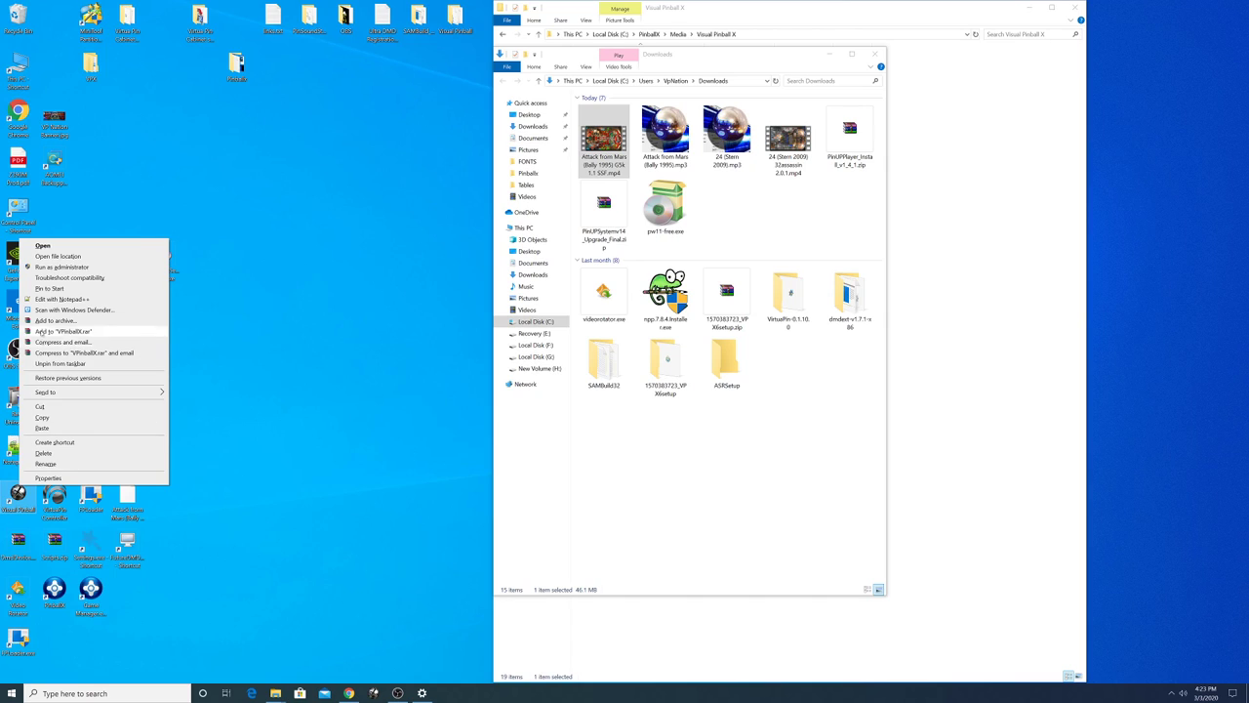
pyautogui.click(41, 256)
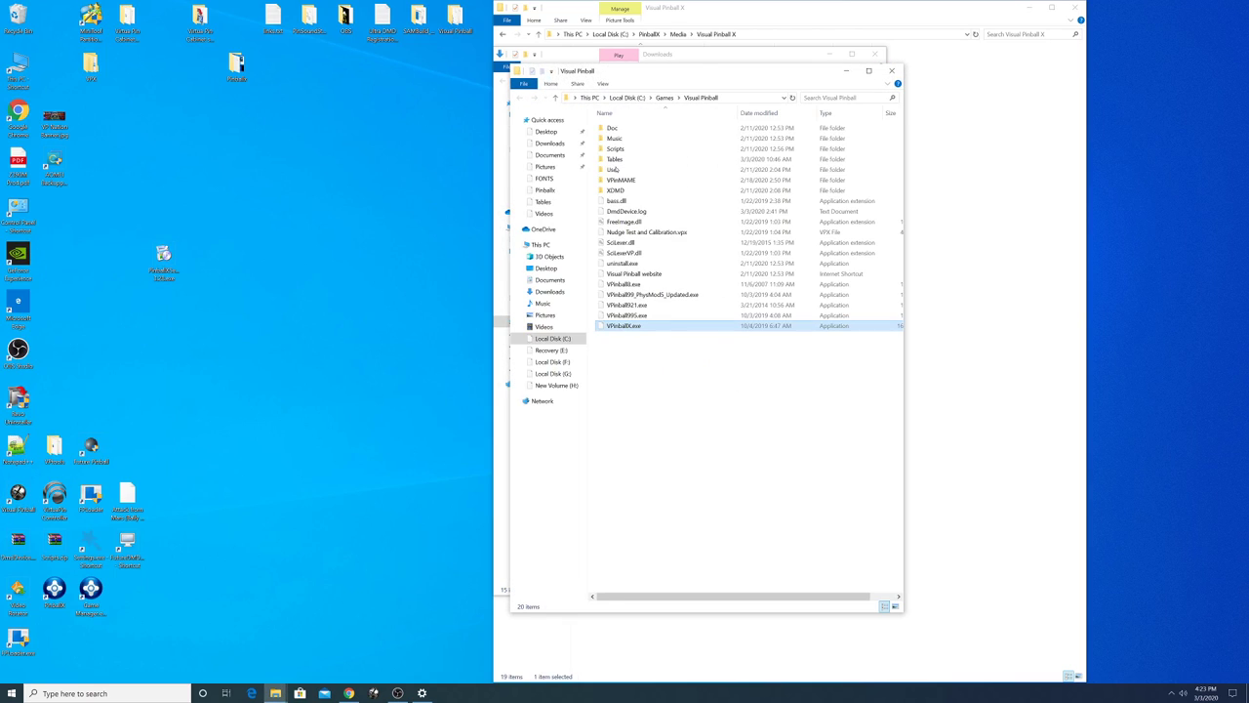
pyautogui.moveTo(733, 71); pyautogui.dragTo(465, 65)
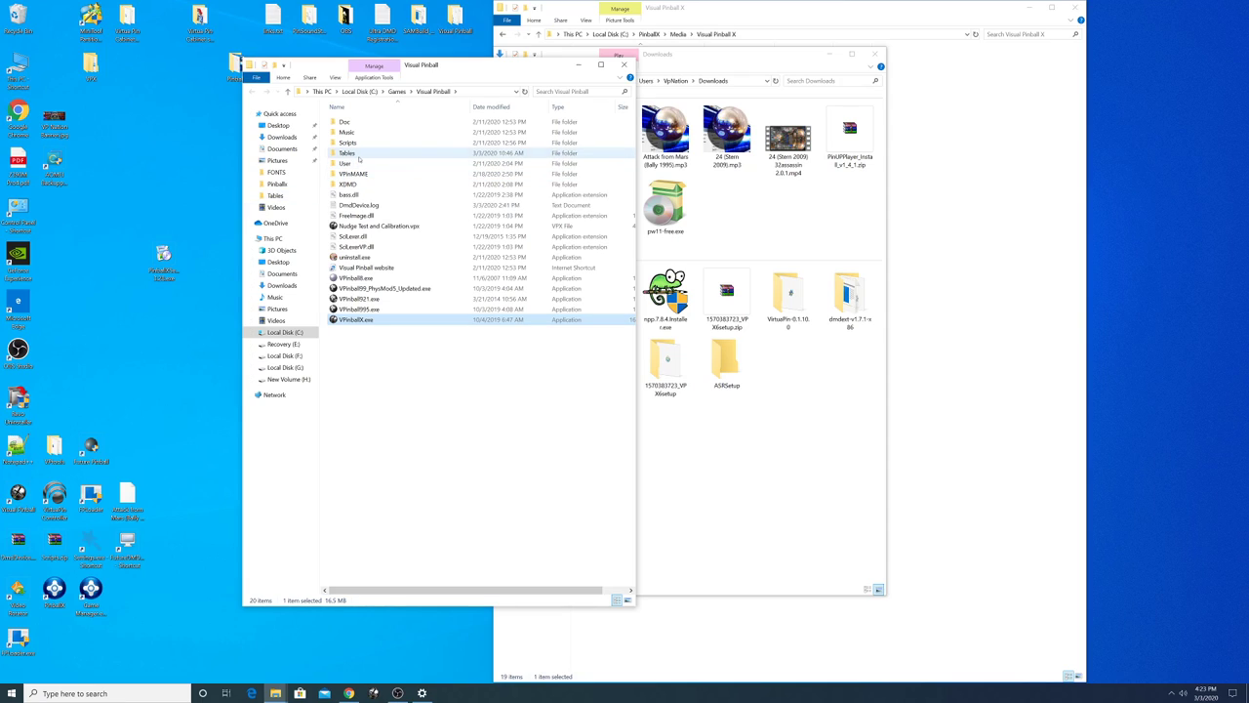
pyautogui.doubleClick(347, 152)
# Copy the name of the 24 (Stern 2009).vpx table and paste it as the name of the 24 launch audio file in Downloads.
pyautogui.click(357, 153)
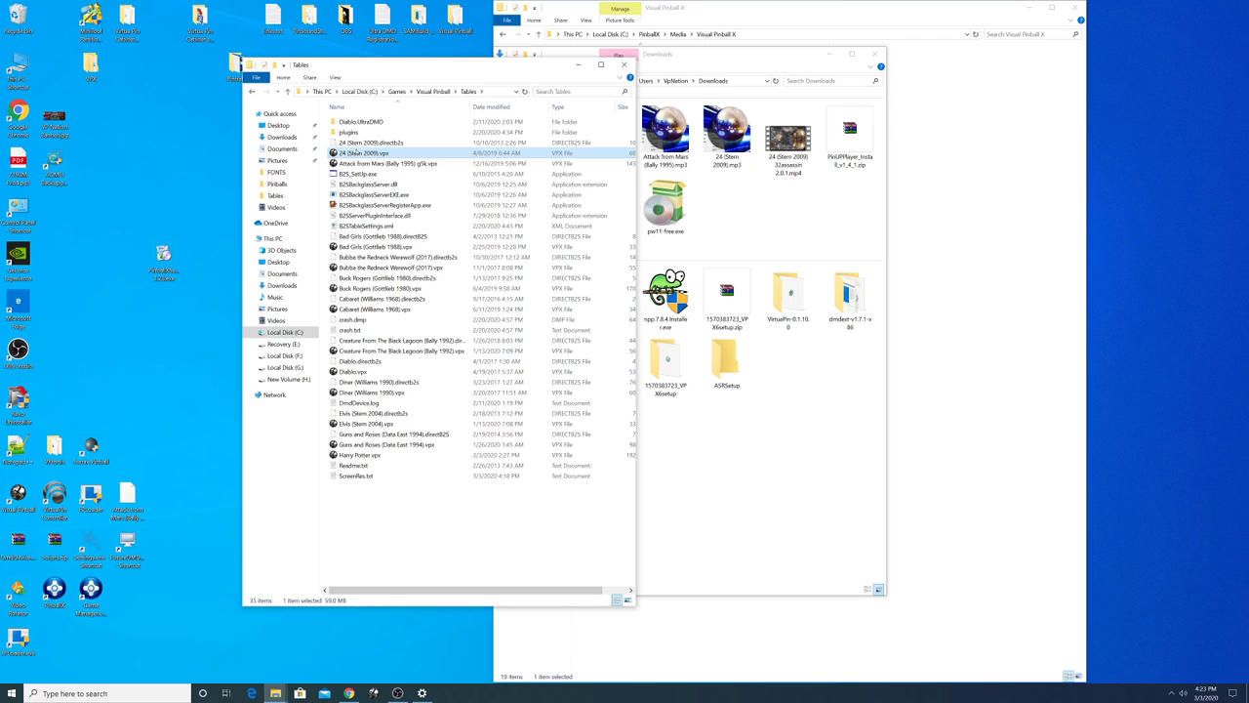
pyautogui.rightClick(356, 153)
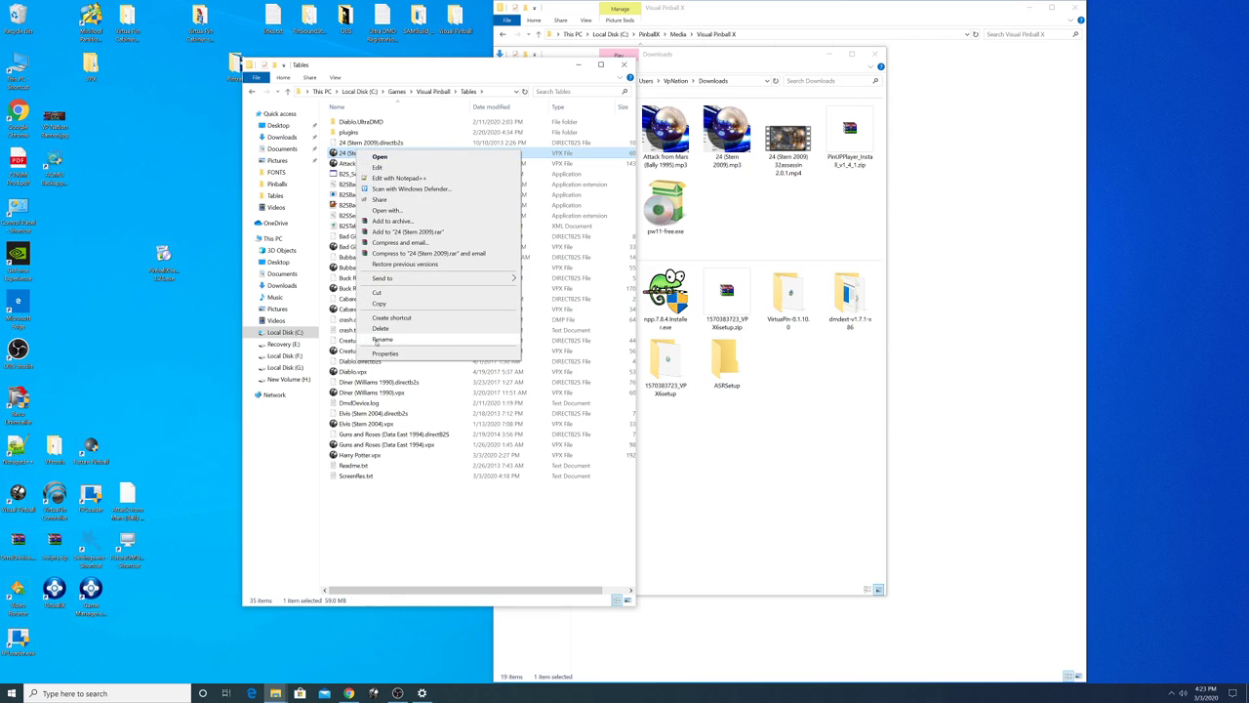
pyautogui.click(379, 340)
pyautogui.rightClick(366, 153)
pyautogui.click(382, 179)
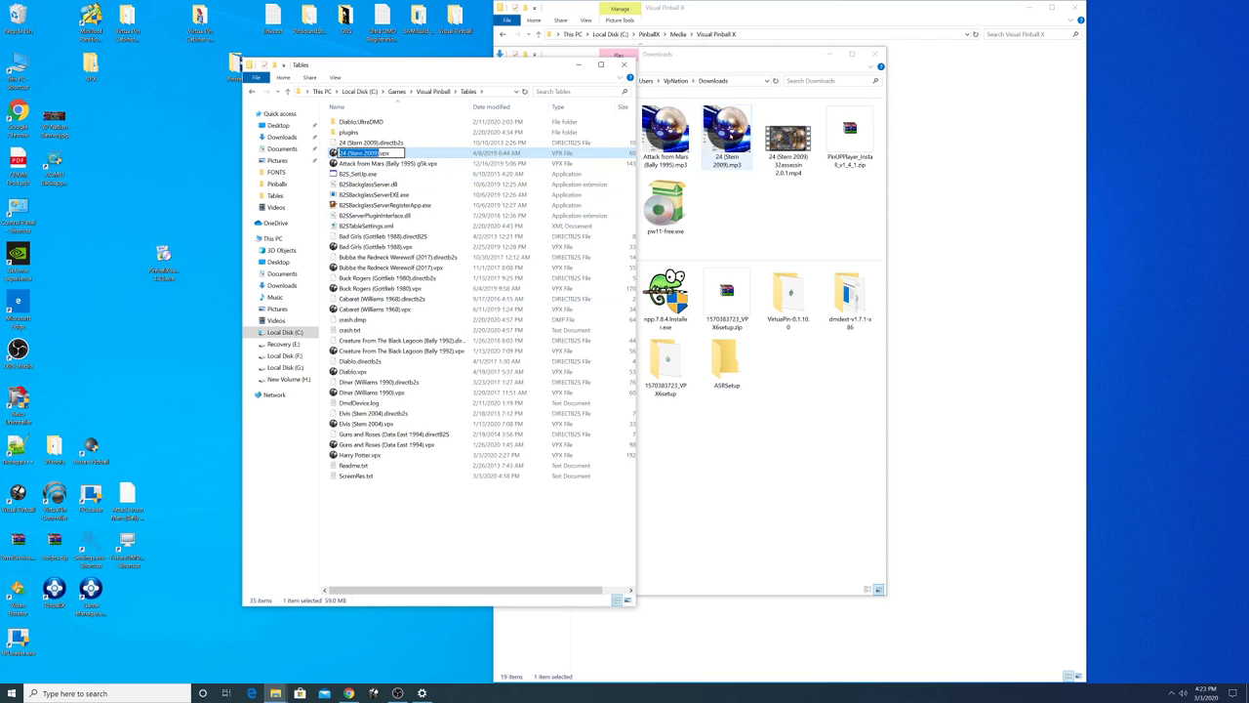
pyautogui.click(727, 132)
pyautogui.rightClick(731, 131)
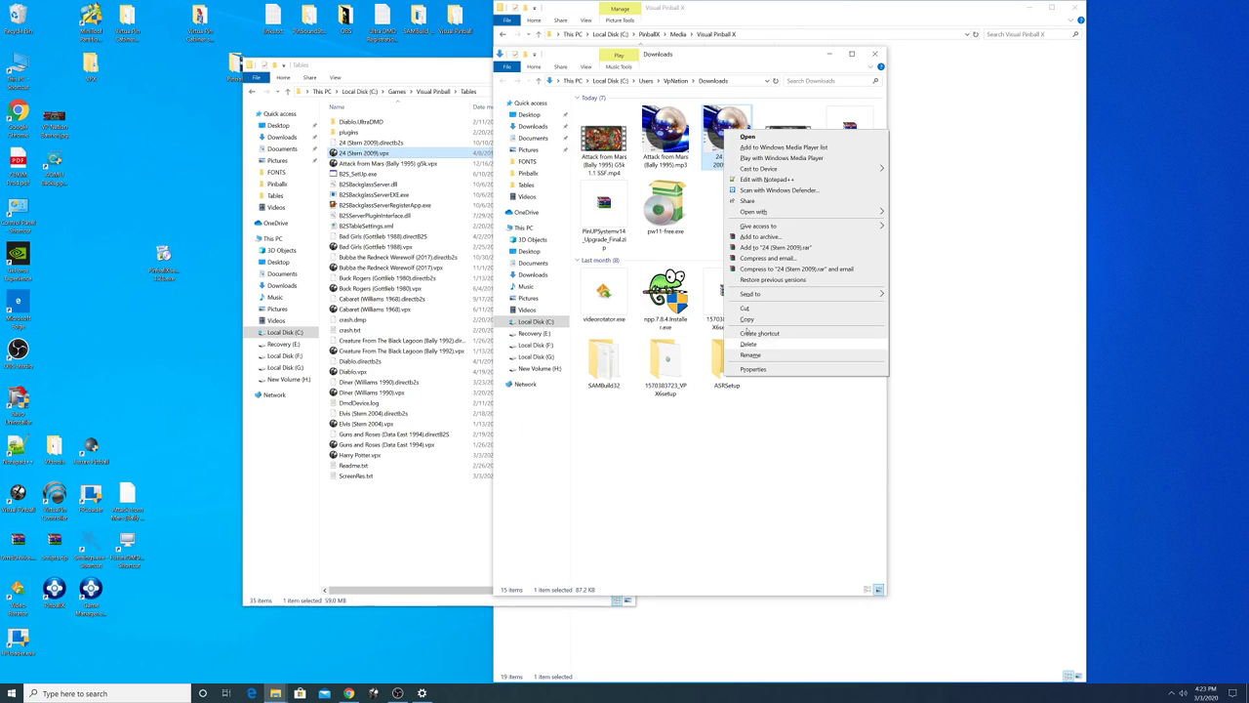
pyautogui.click(750, 354)
pyautogui.rightClick(730, 161)
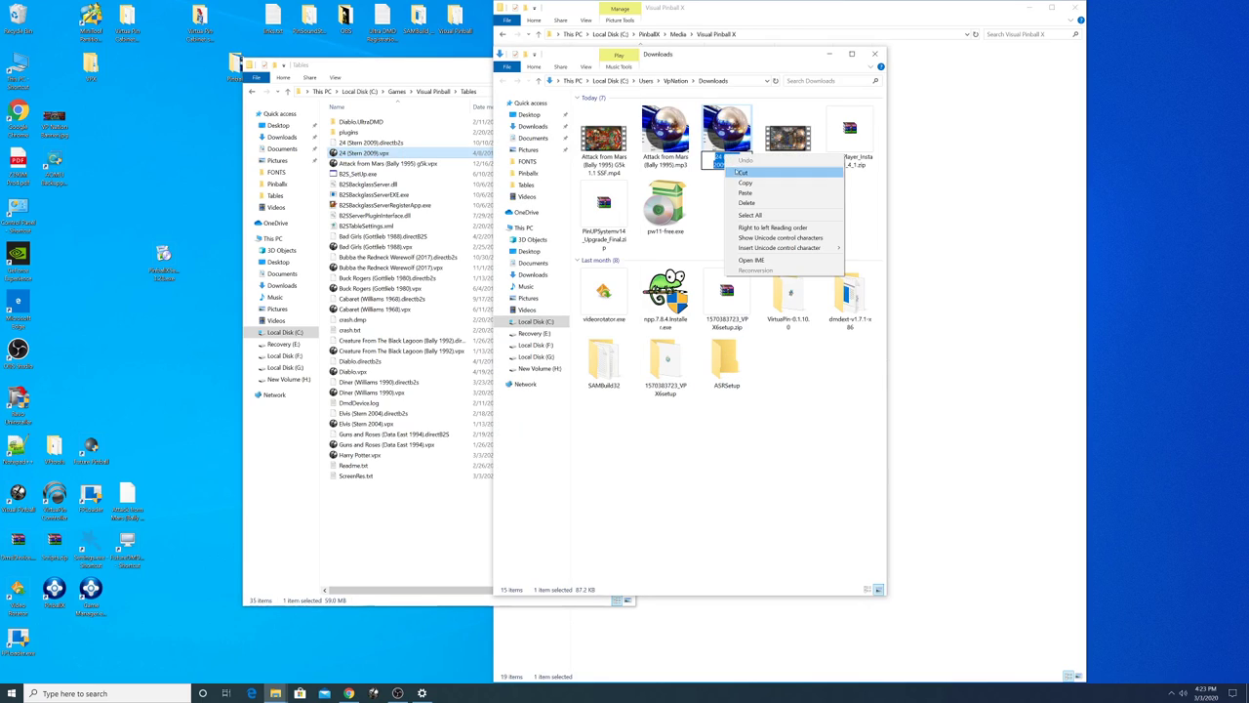
pyautogui.click(751, 192)
# Rename the downloaded 24 table video as 24 (Stern 2009).mp4 using the copied table name.
pyautogui.rightClick(791, 153)
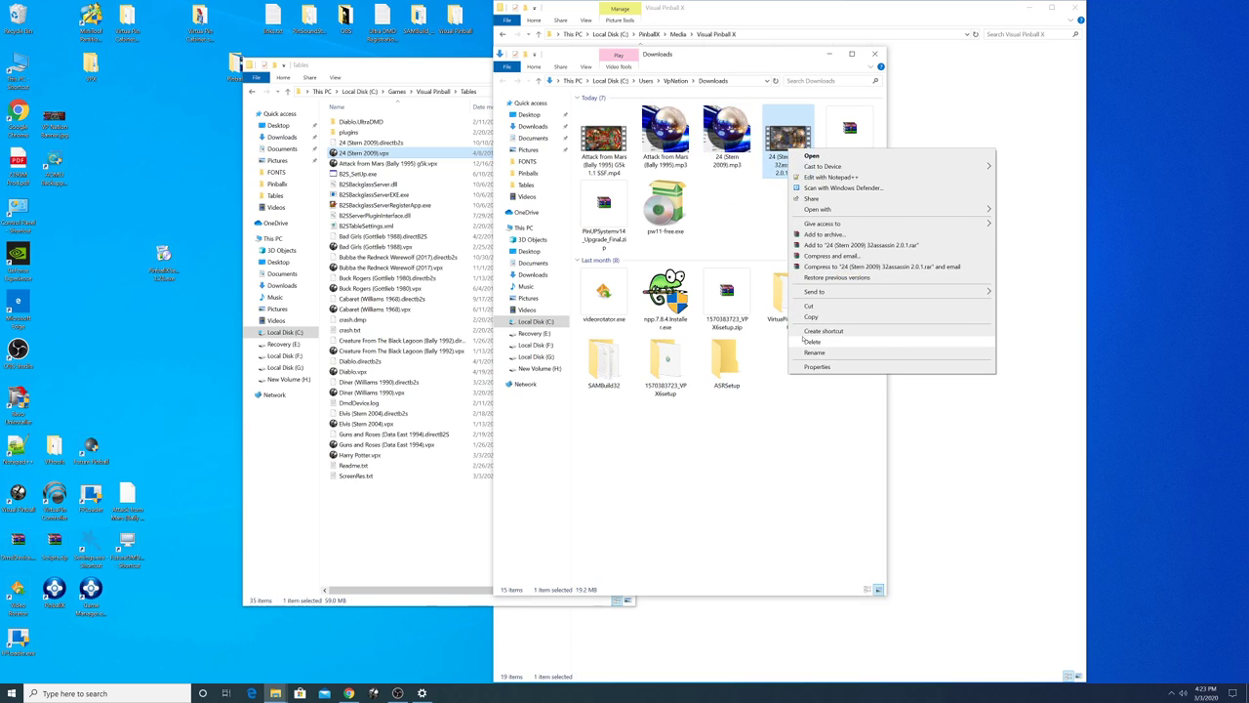
pyautogui.click(815, 353)
pyautogui.rightClick(787, 162)
pyautogui.click(807, 191)
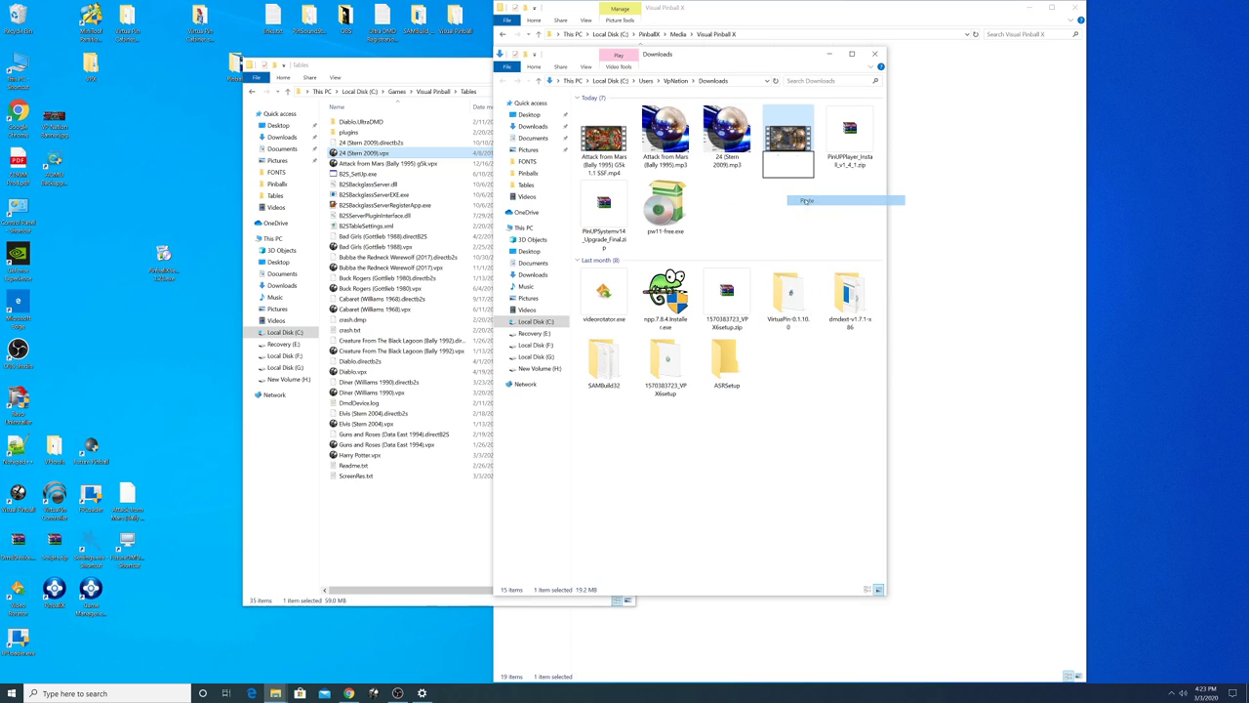
pyautogui.click(742, 210)
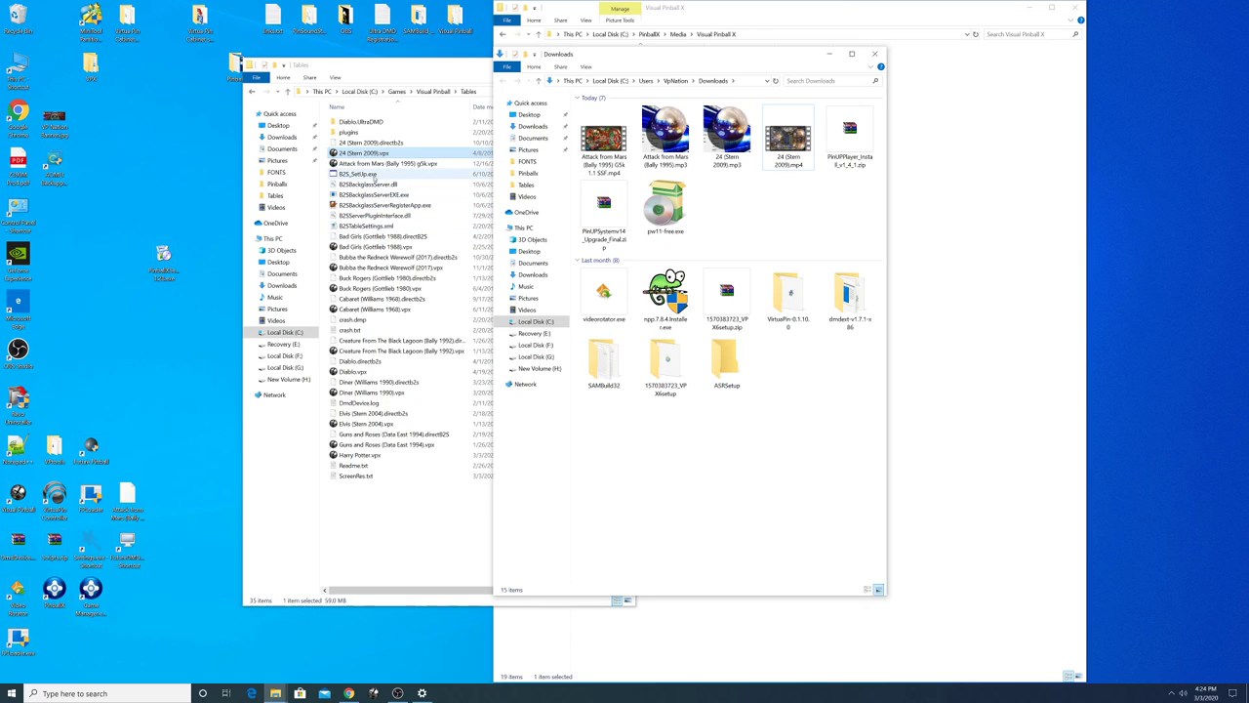
# Copy the Attack from Mars table's file name and rename its downloaded video as Attack from Mars (Bally 1995) g5k.mp4.
pyautogui.rightClick(368, 164)
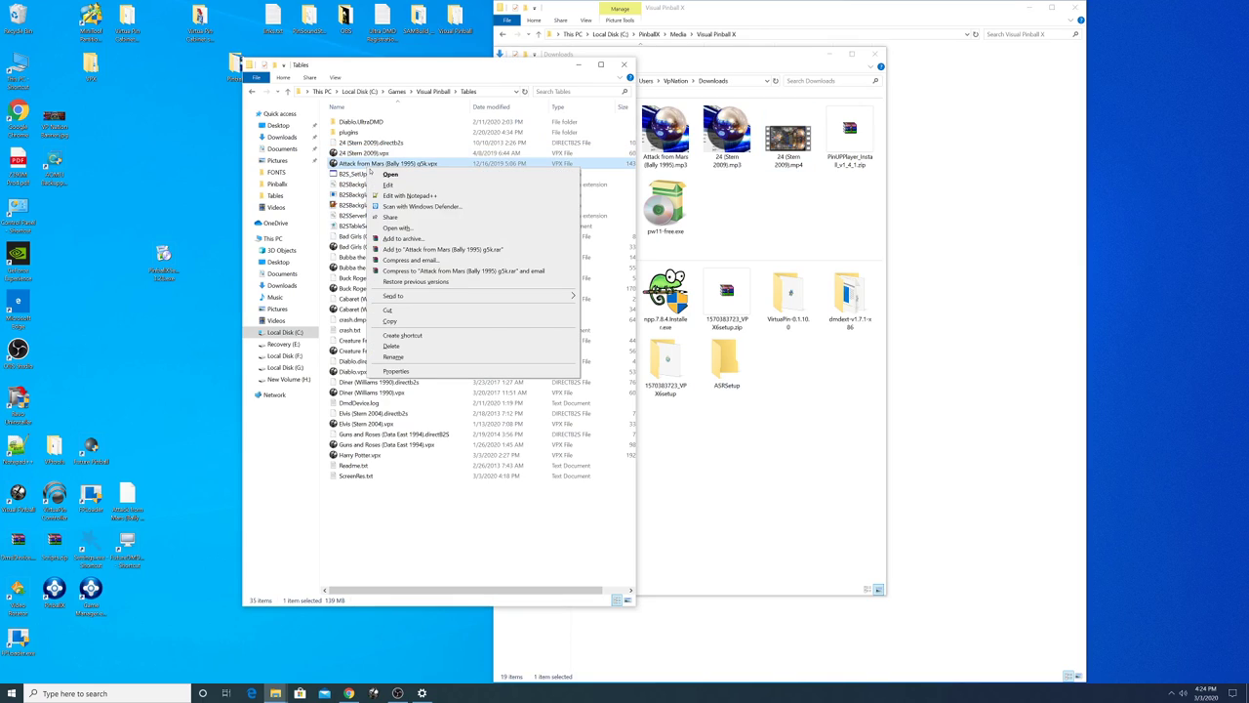
pyautogui.click(411, 356)
pyautogui.rightClick(381, 163)
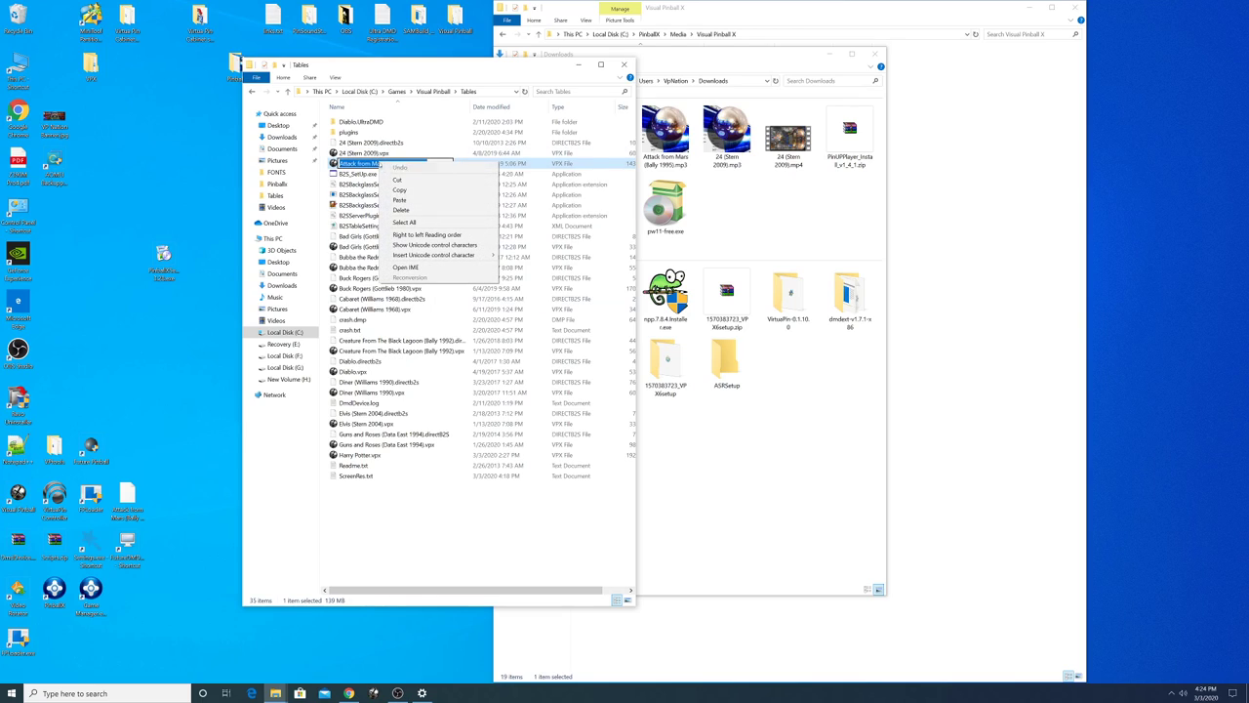
pyautogui.click(400, 191)
pyautogui.click(605, 142)
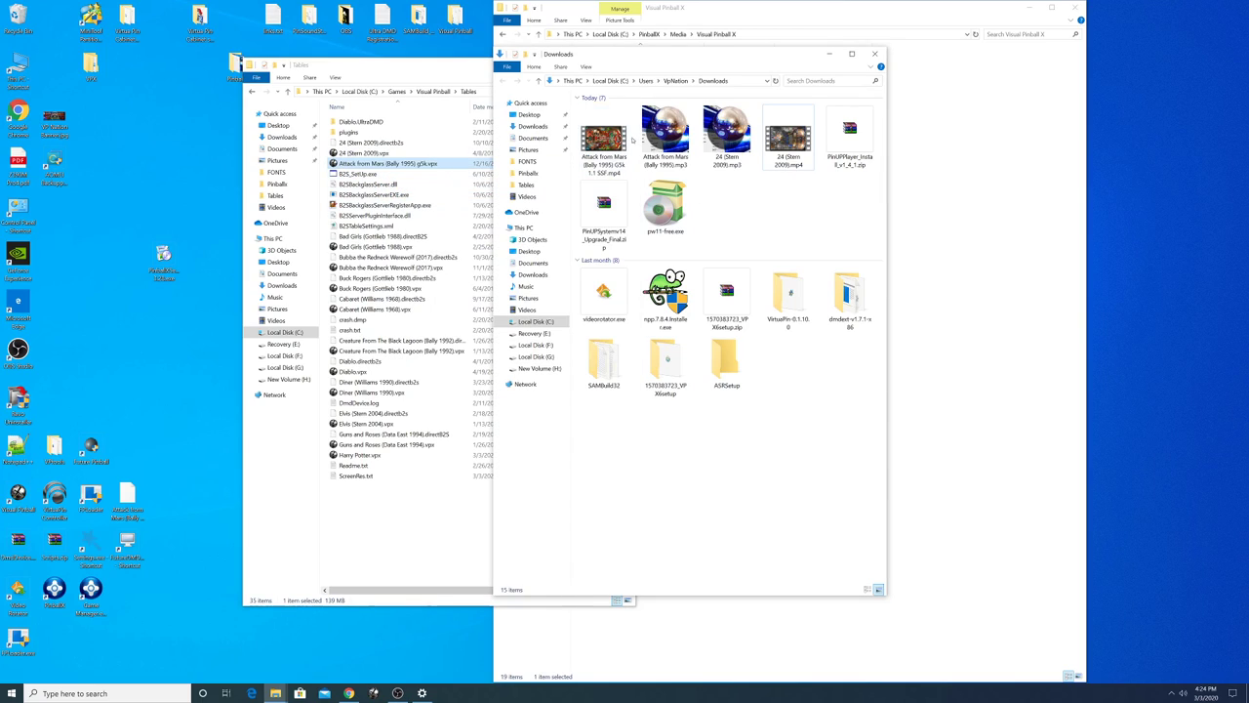
pyautogui.rightClick(598, 132)
pyautogui.click(628, 334)
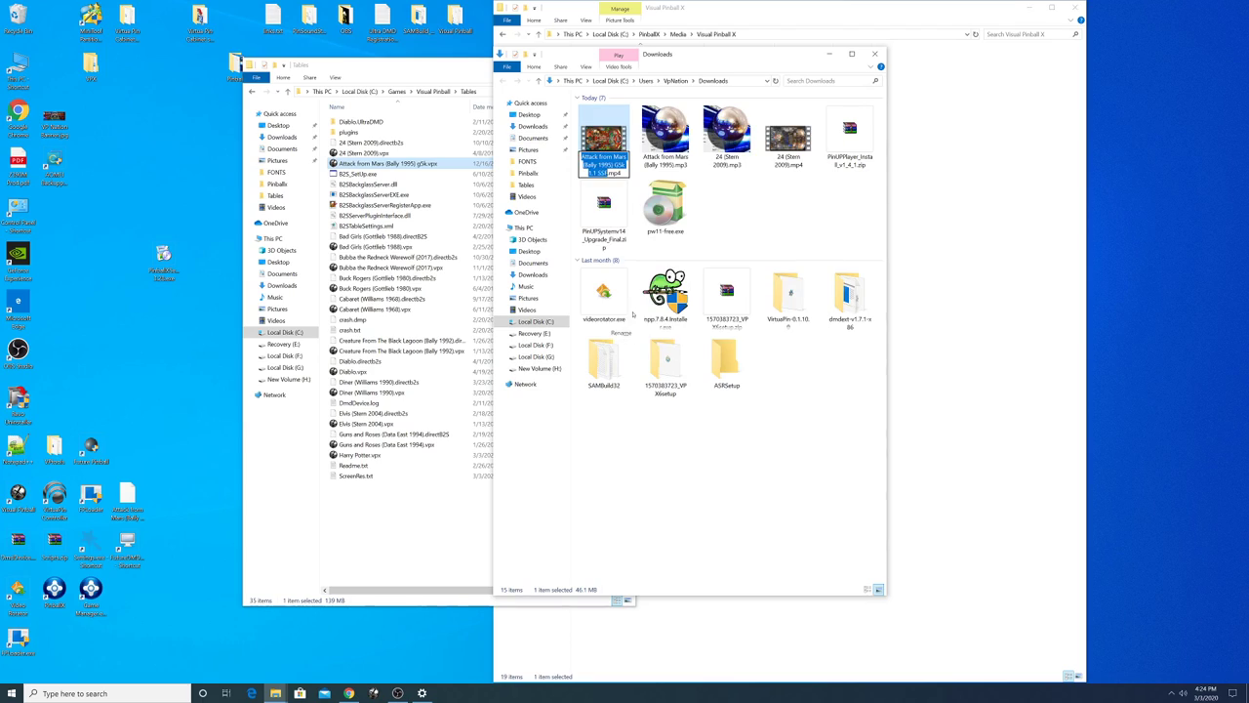
pyautogui.rightClick(601, 166)
pyautogui.click(656, 200)
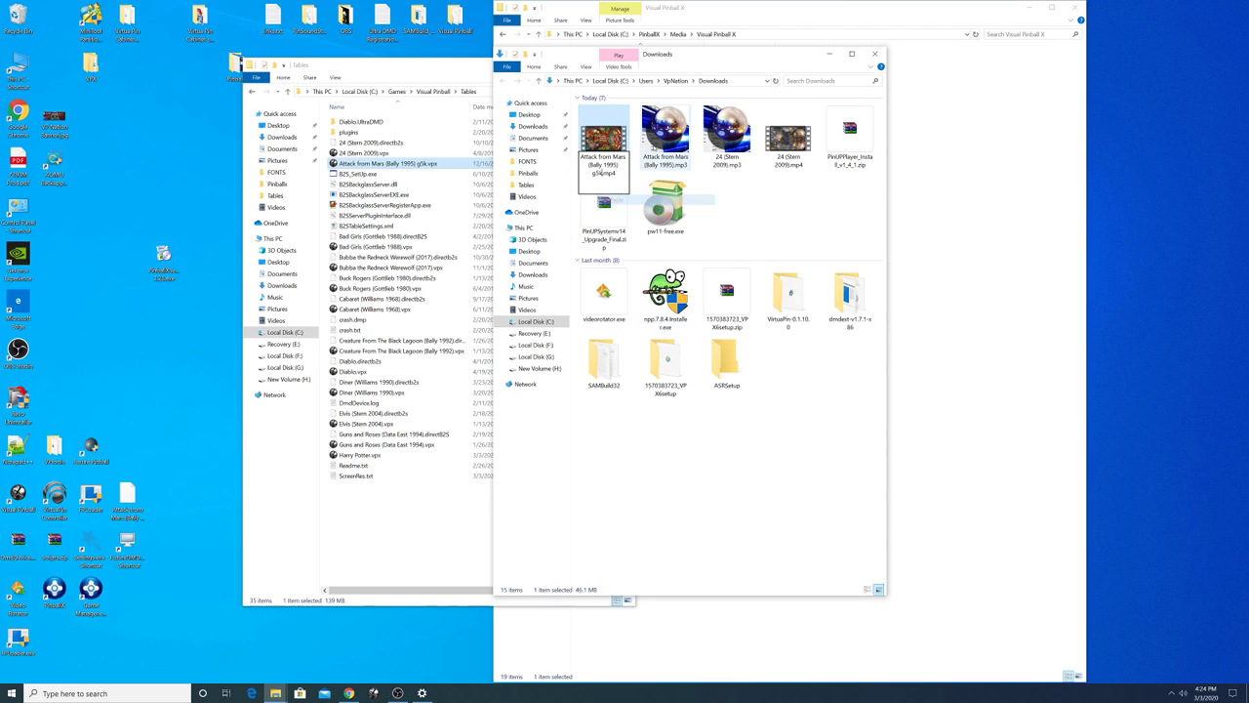
# Rename the Attack from Mars launch audio in Downloads as Attack from Mars (Bally 1995) g5k.mp3 using the copied table name.
pyautogui.click(666, 132)
pyautogui.rightClick(666, 133)
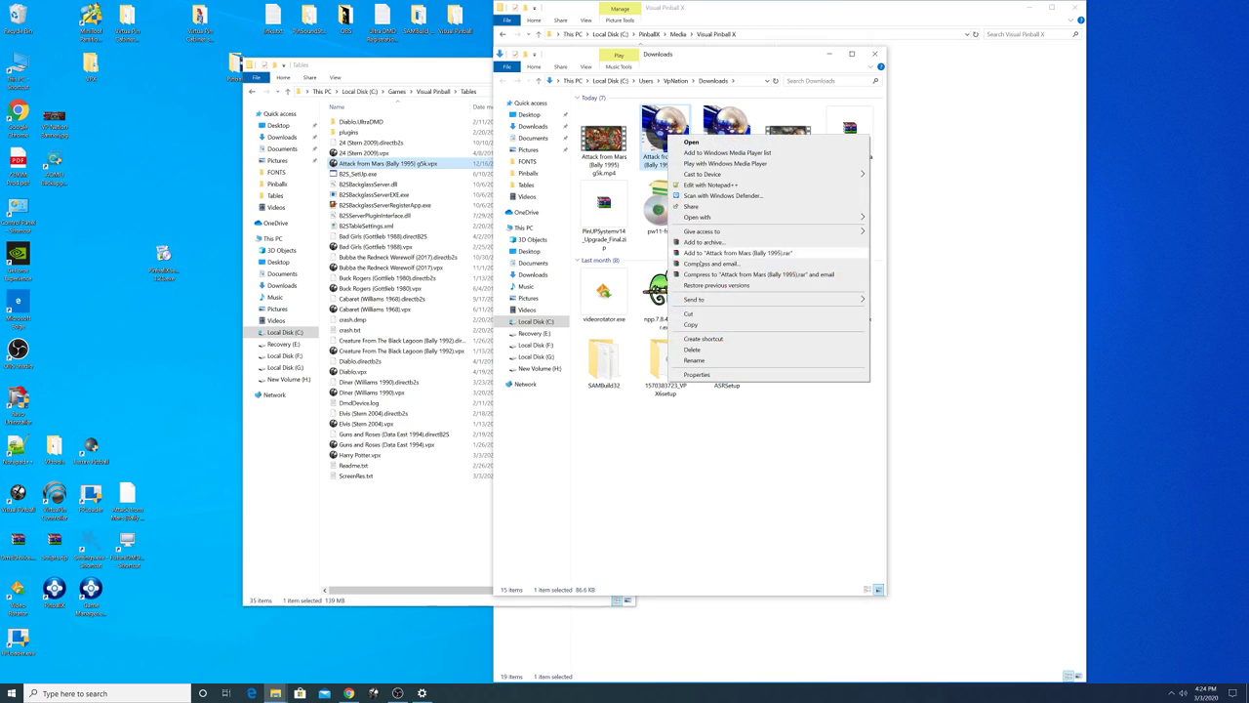
pyautogui.click(698, 335)
pyautogui.rightClick(666, 162)
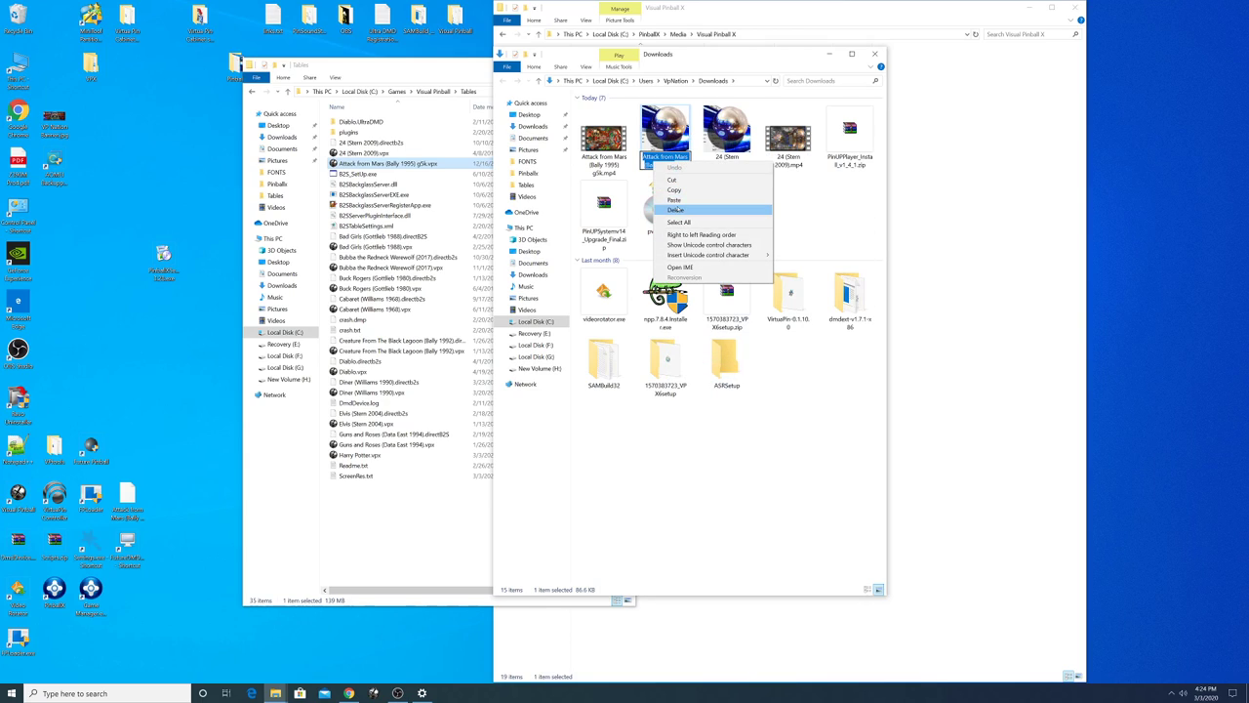
pyautogui.click(719, 200)
pyautogui.click(762, 219)
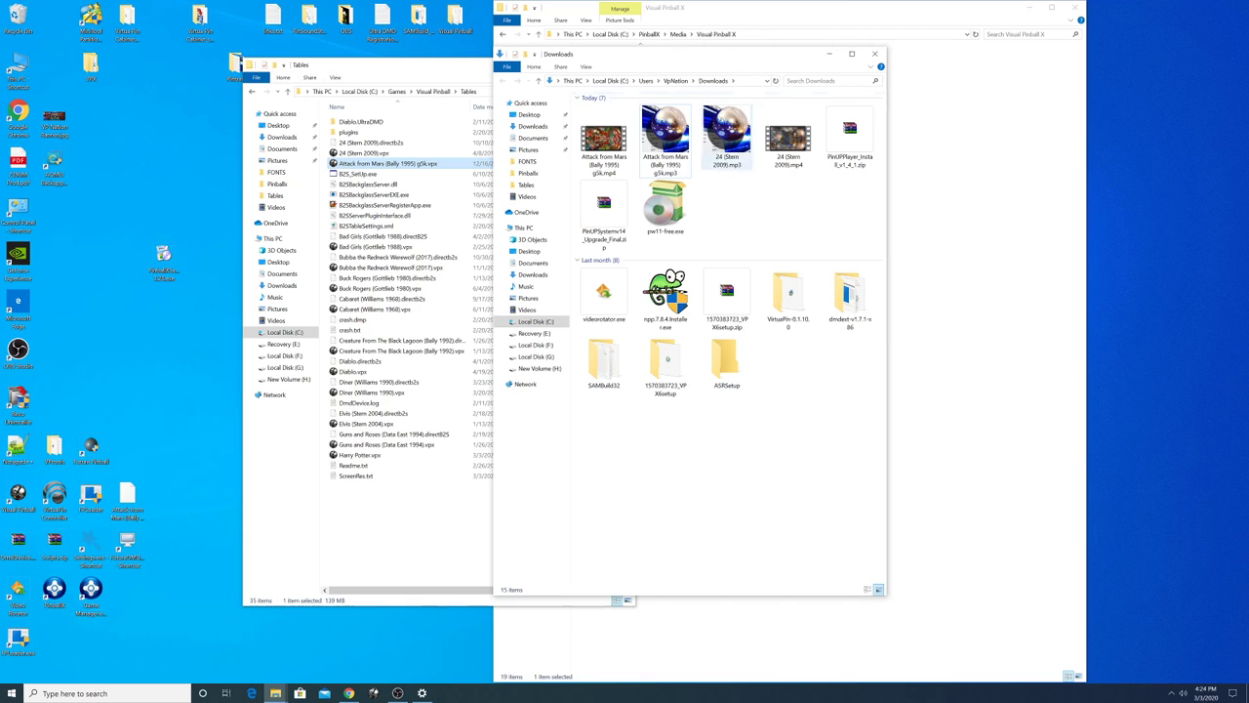
# Play the Attack from Mars and 24 (Stern 2009) launch audio files to check them, closing the player after each.
pyautogui.click(666, 137)
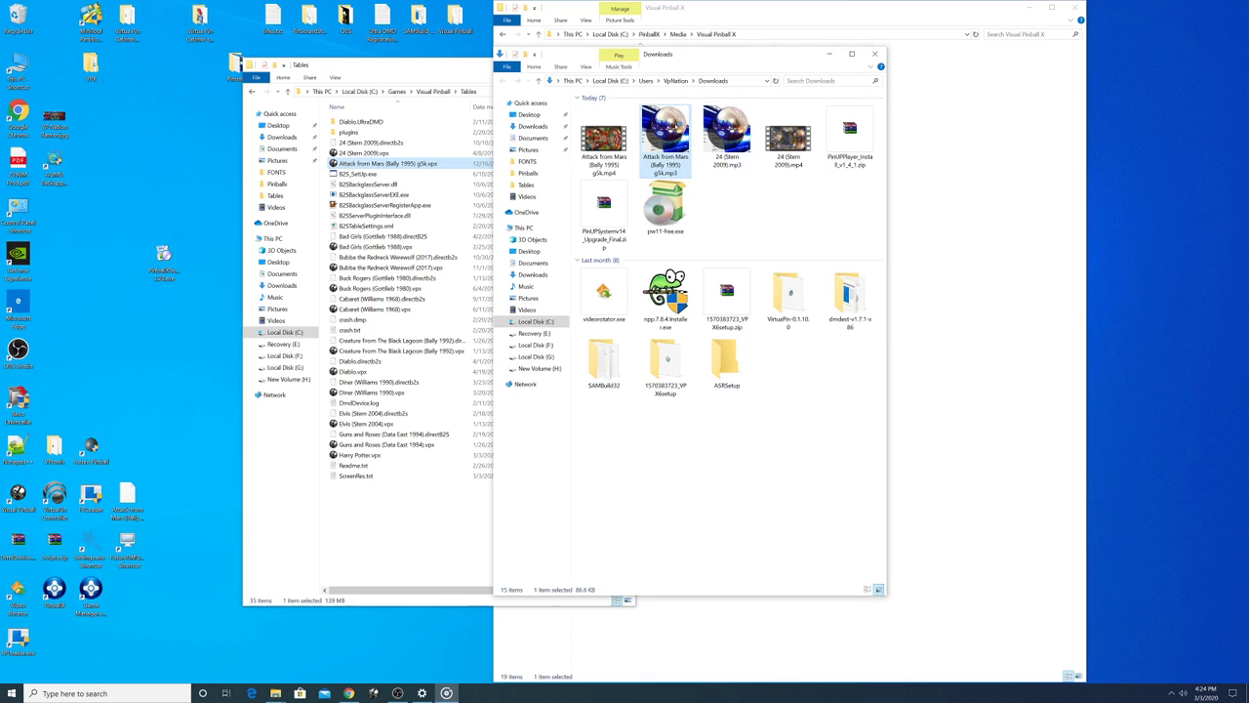
pyautogui.doubleClick(666, 136)
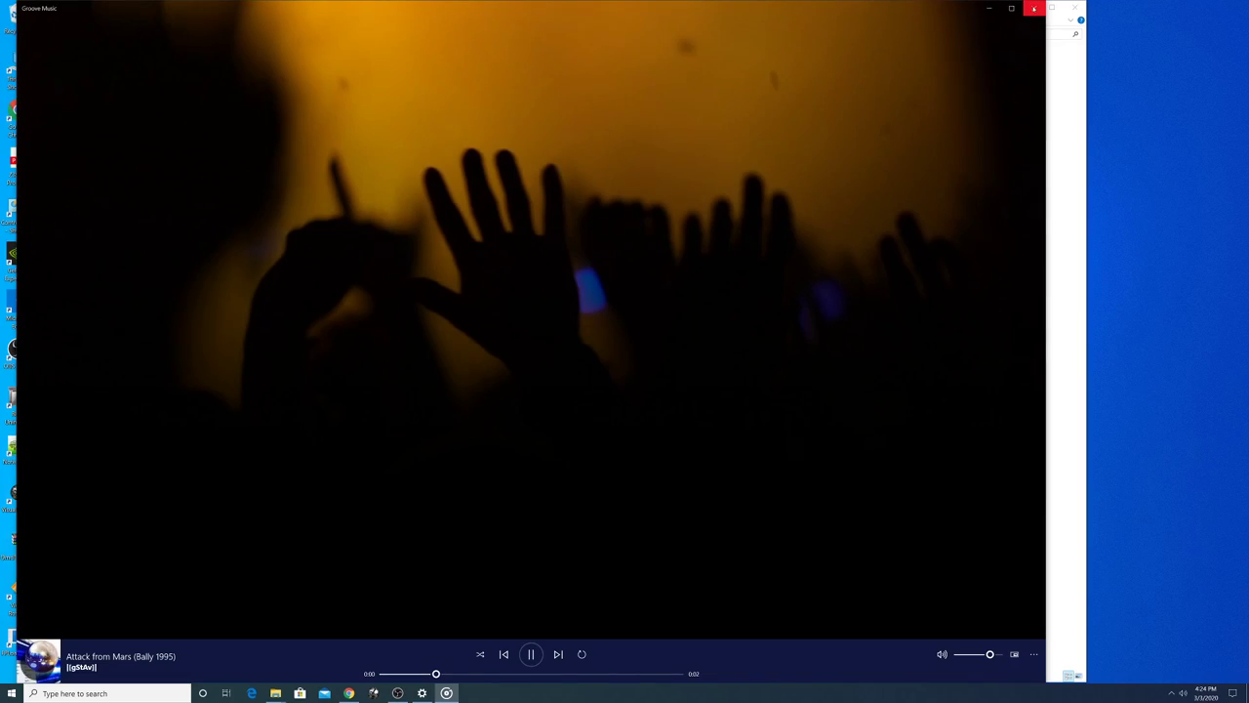
pyautogui.click(1034, 9)
pyautogui.doubleClick(751, 127)
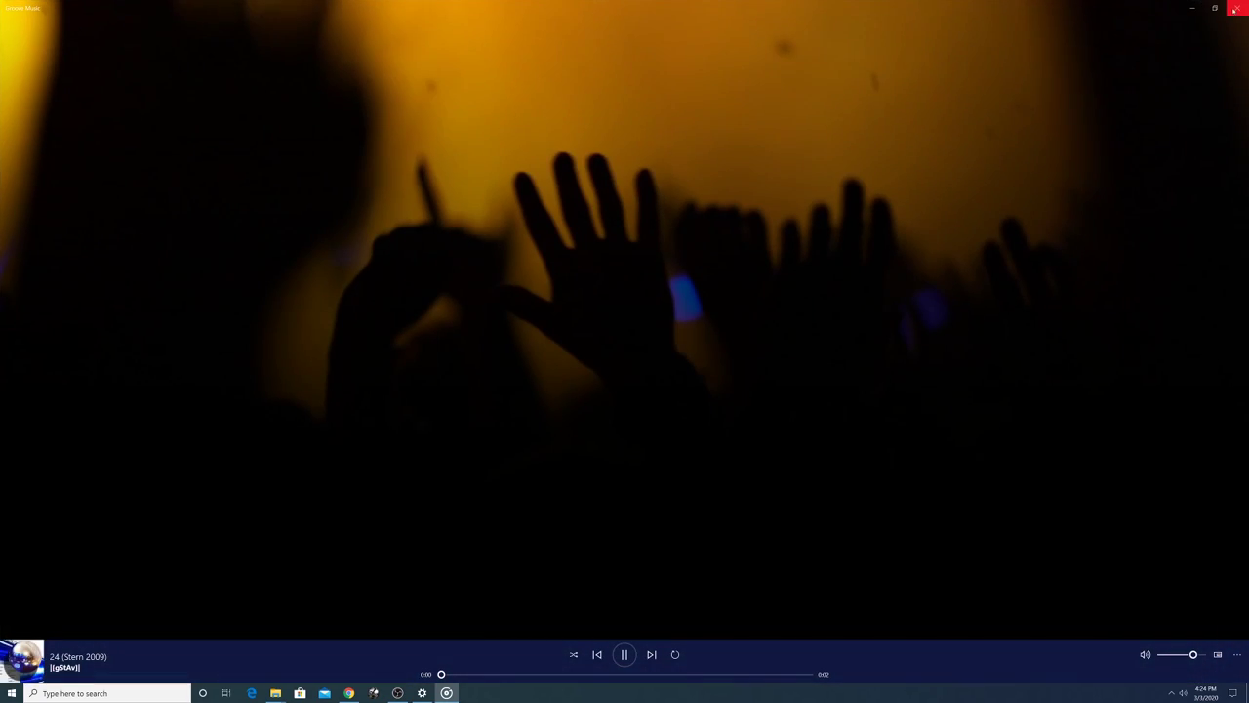
pyautogui.click(1236, 8)
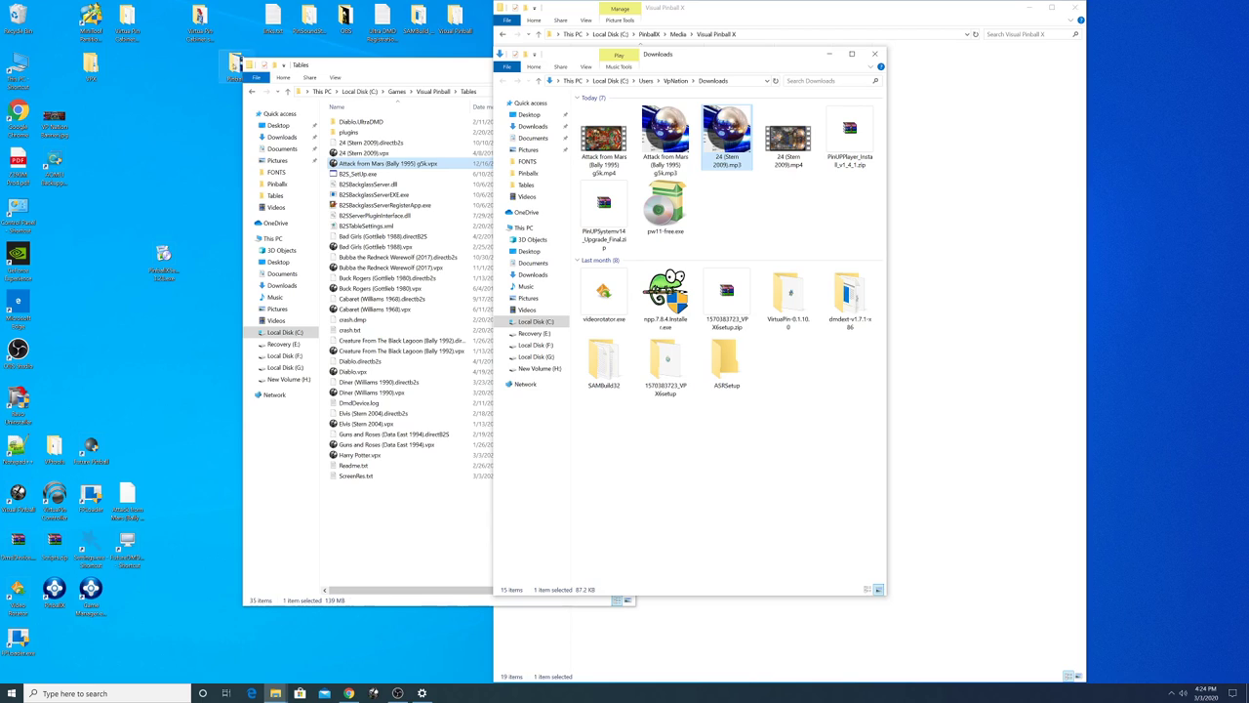
# Close the Tables folder, open the PinballX shortcut's file location, and place its Media folder beside the Downloads window.
pyautogui.click(405, 78)
pyautogui.click(626, 64)
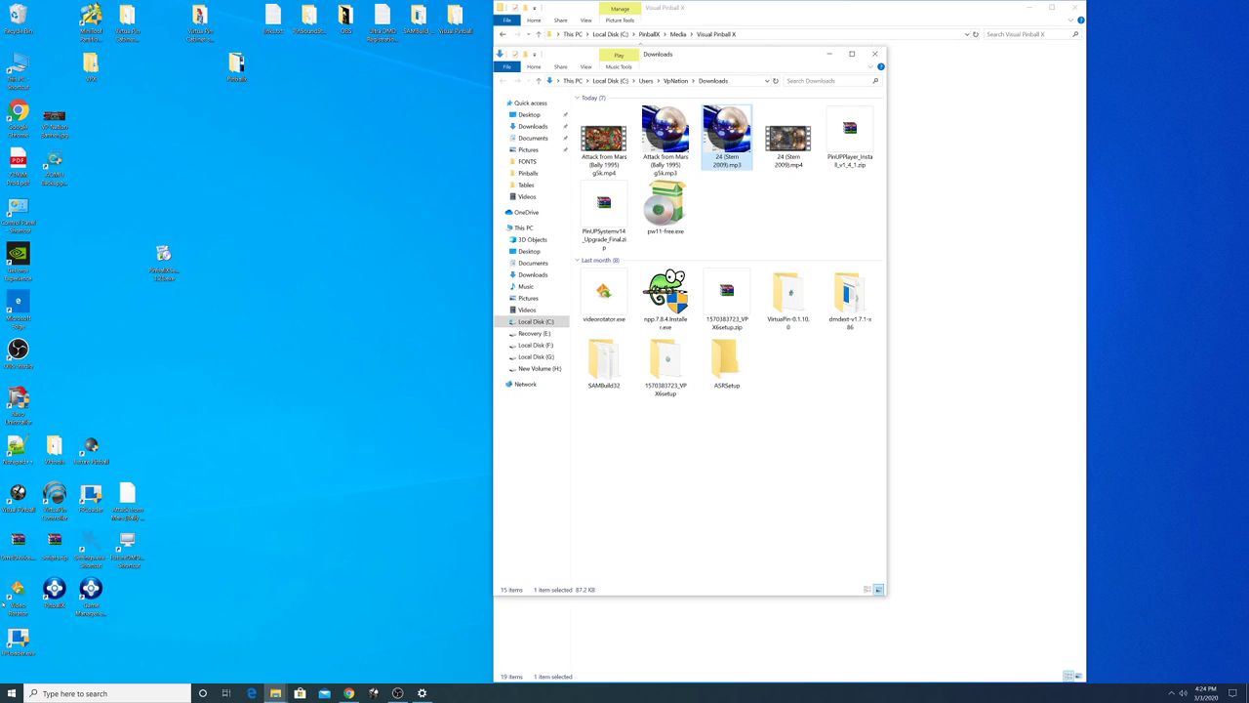
pyautogui.rightClick(53, 586)
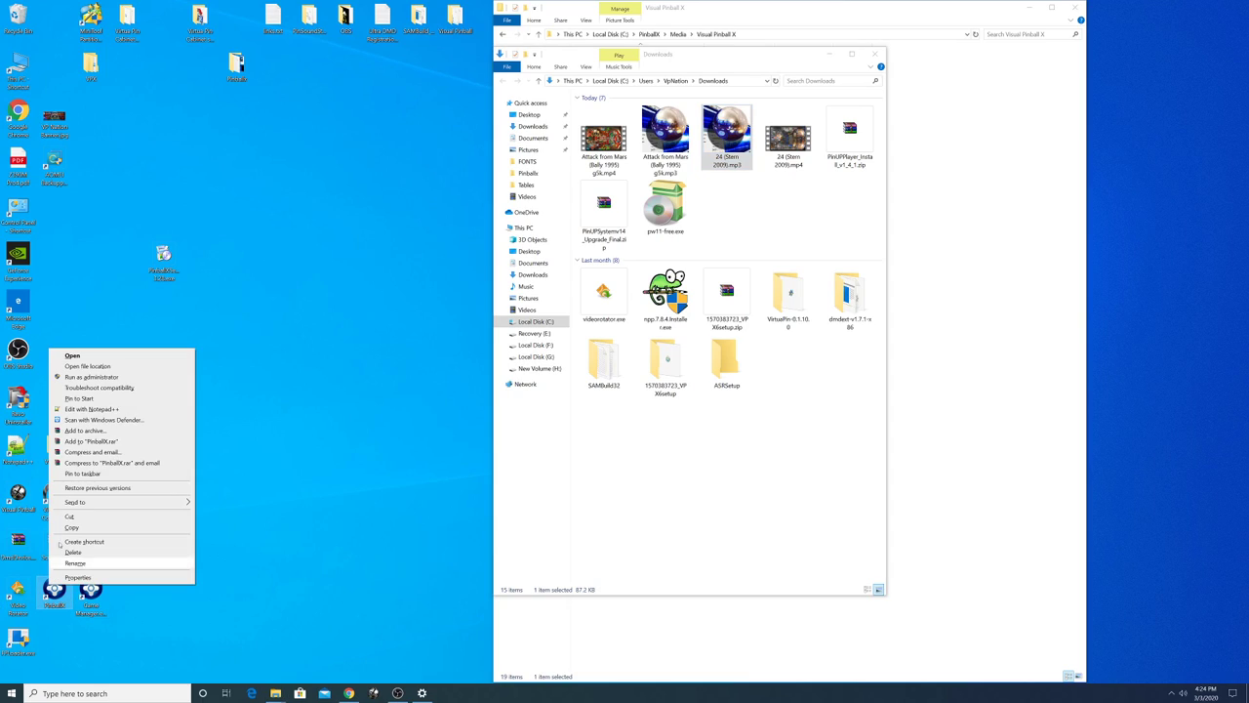
pyautogui.click(77, 378)
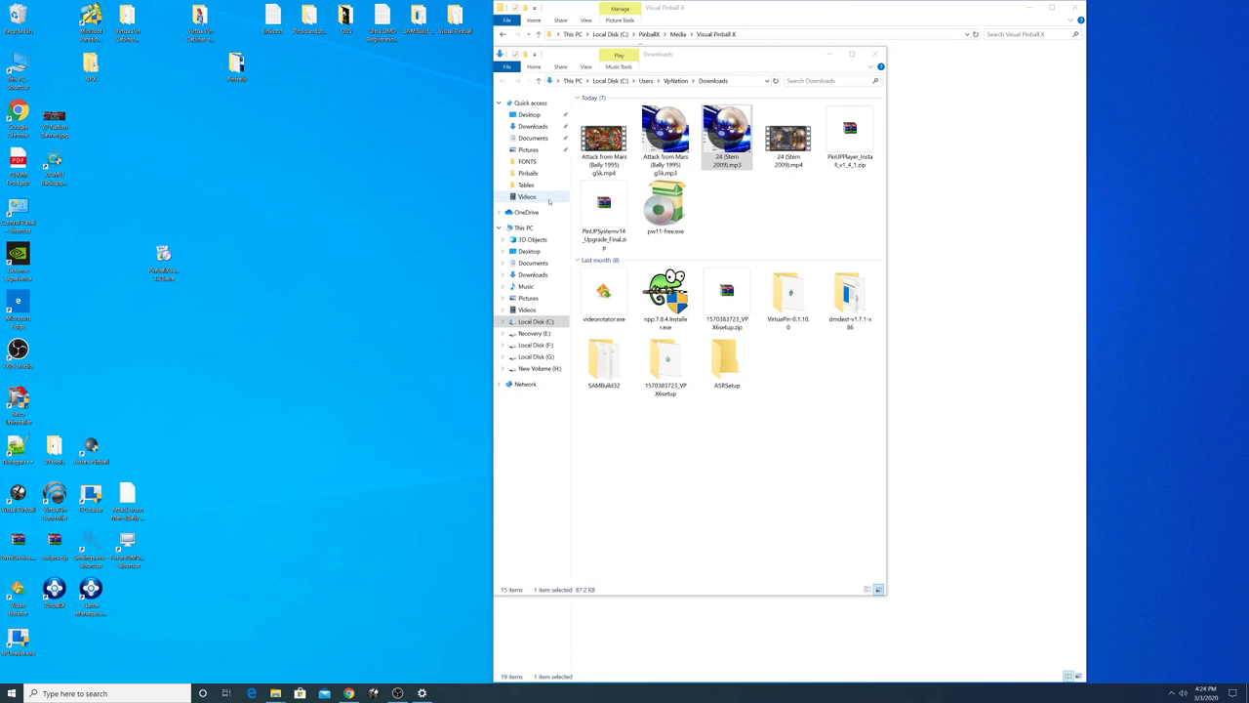
pyautogui.click(366, 164)
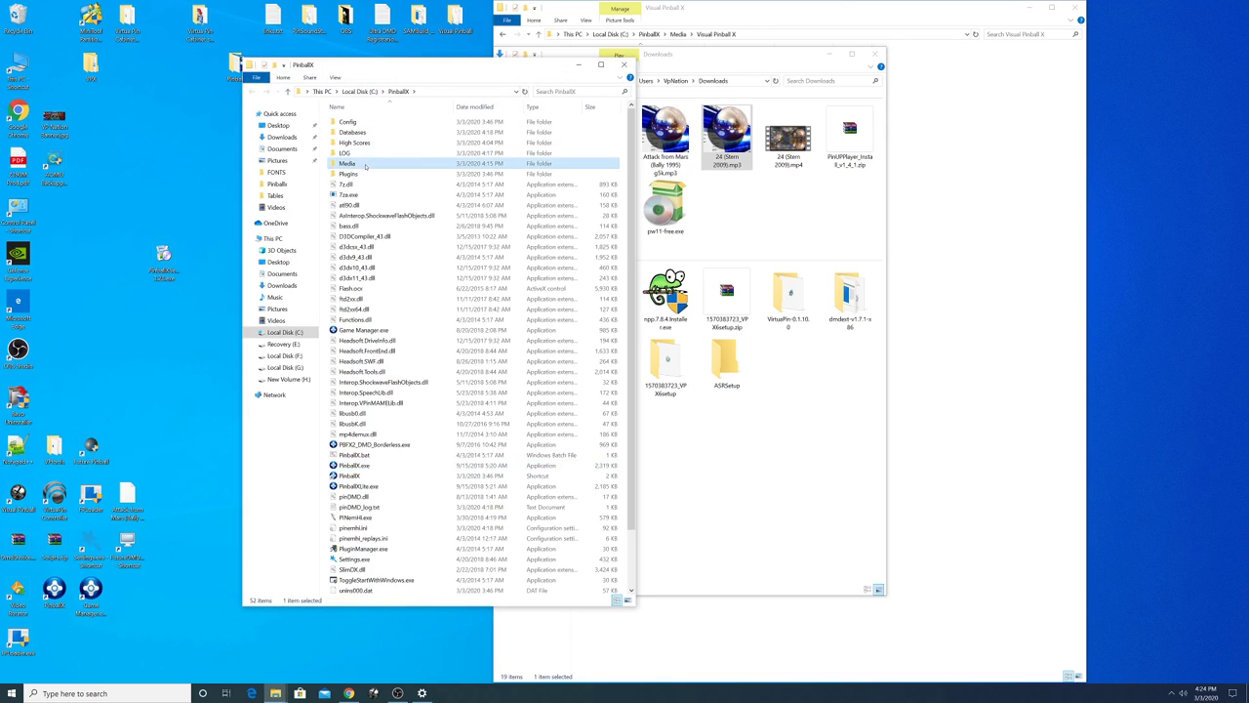
pyautogui.doubleClick(366, 164)
pyautogui.moveTo(402, 73); pyautogui.dragTo(325, 60)
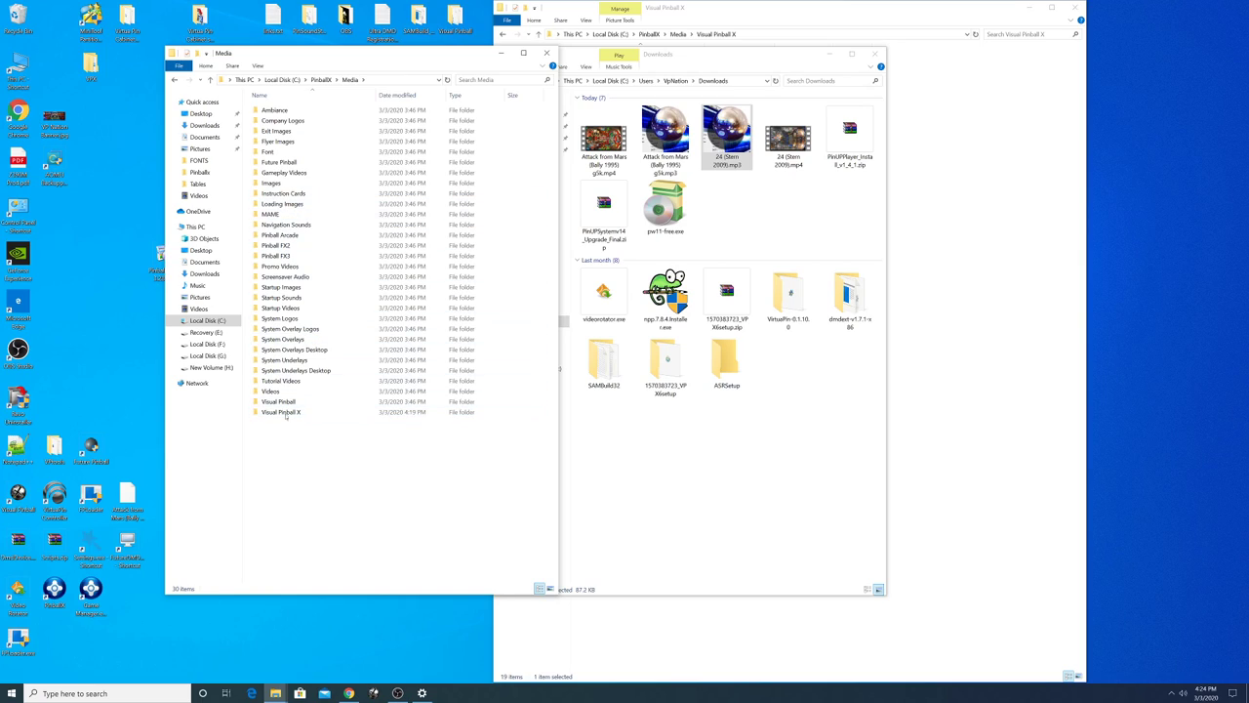
# Open the Launch Audio folder under Visual Pinball X and move both renamed MP3 files into it from Downloads.
pyautogui.doubleClick(282, 413)
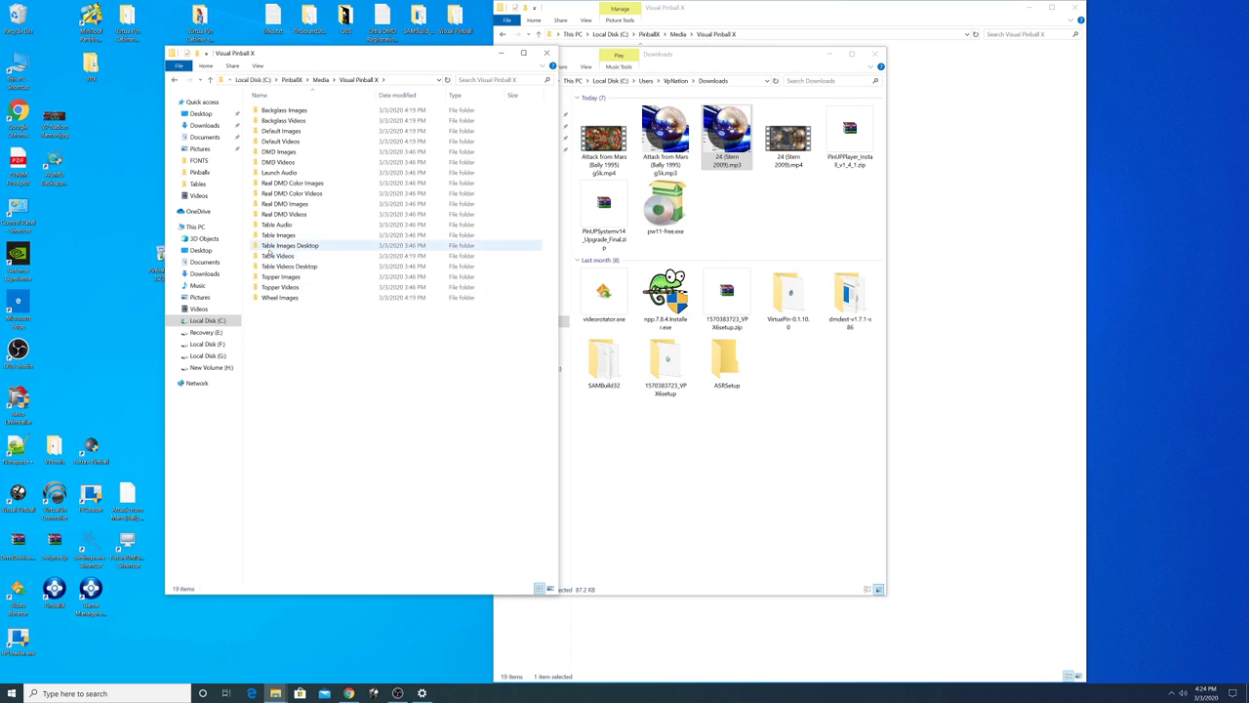
pyautogui.doubleClick(288, 168)
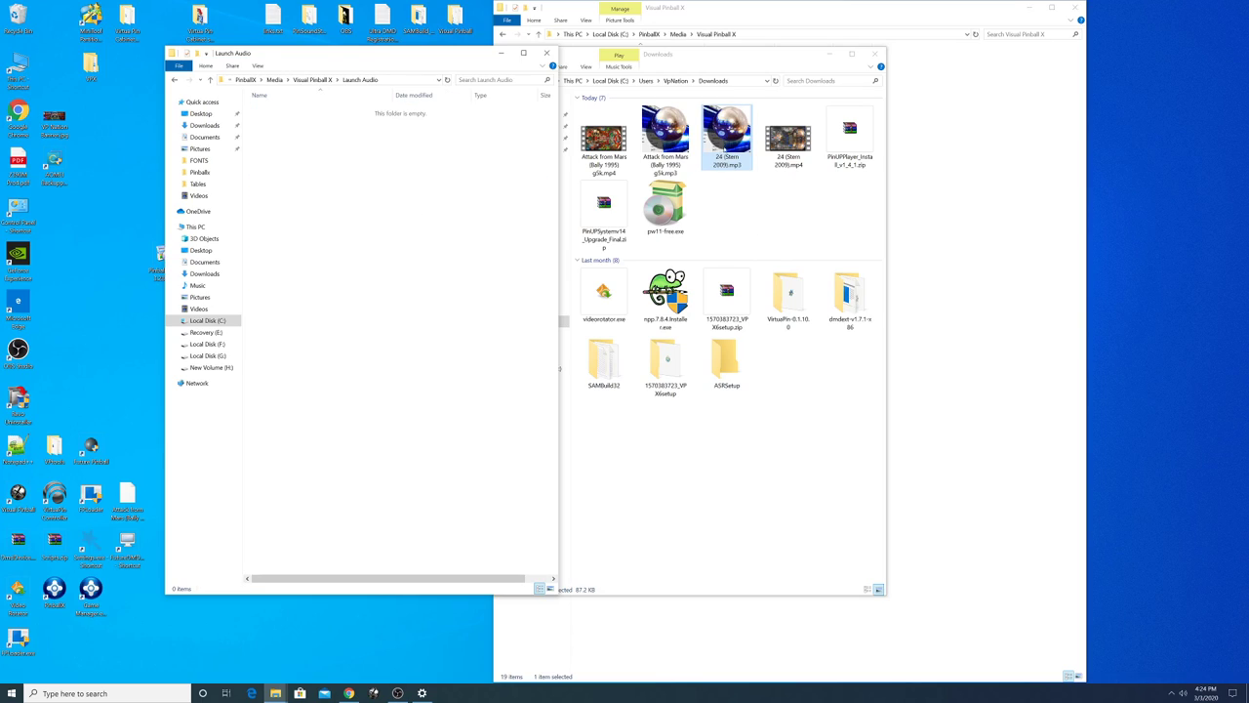
pyautogui.click(683, 54)
pyautogui.moveTo(666, 136); pyautogui.dragTo(367, 209)
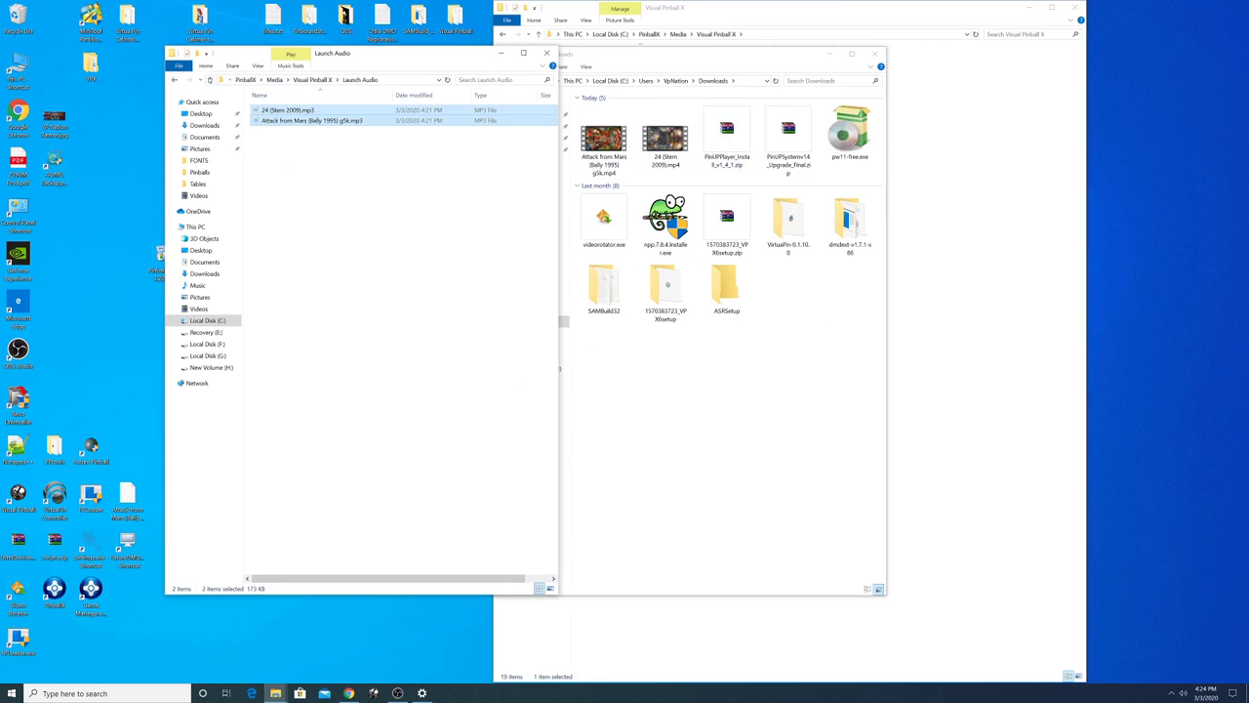
# Open the Visual Pinball X Table Videos folder, play the Attack from Mars video to check its orientation, and close the player and folder.
pyautogui.click(209, 79)
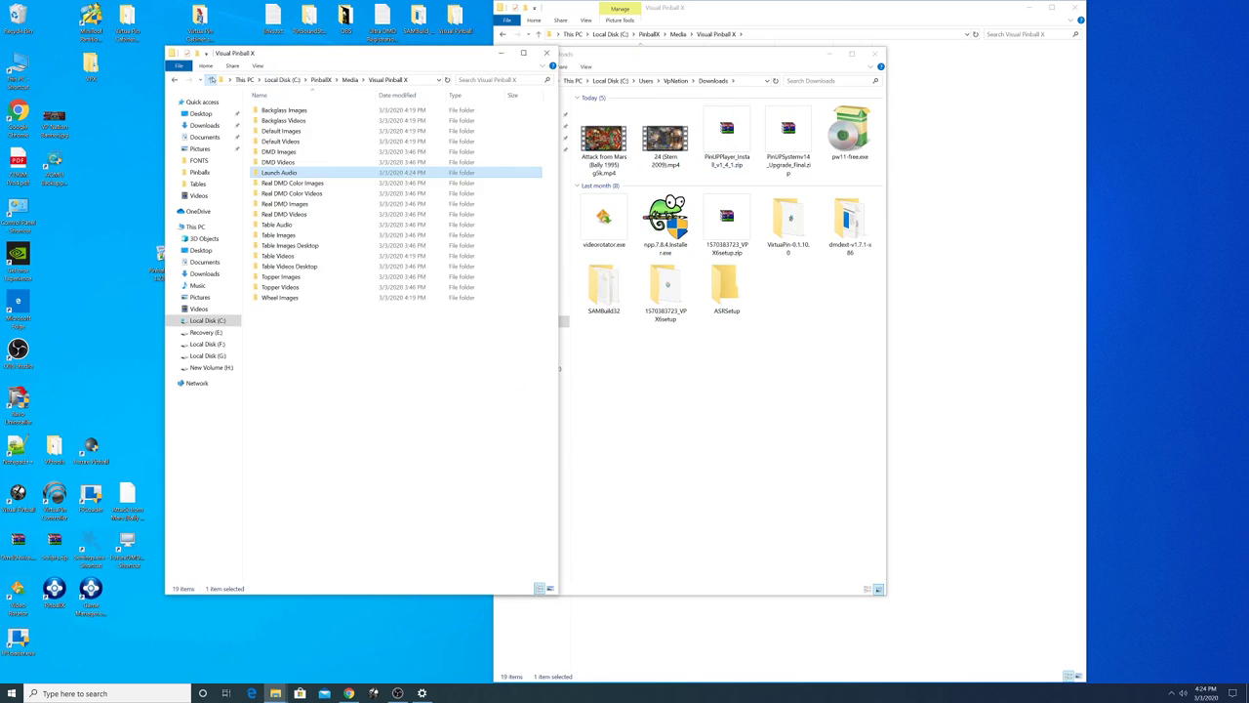
pyautogui.doubleClick(280, 255)
pyautogui.click(666, 136)
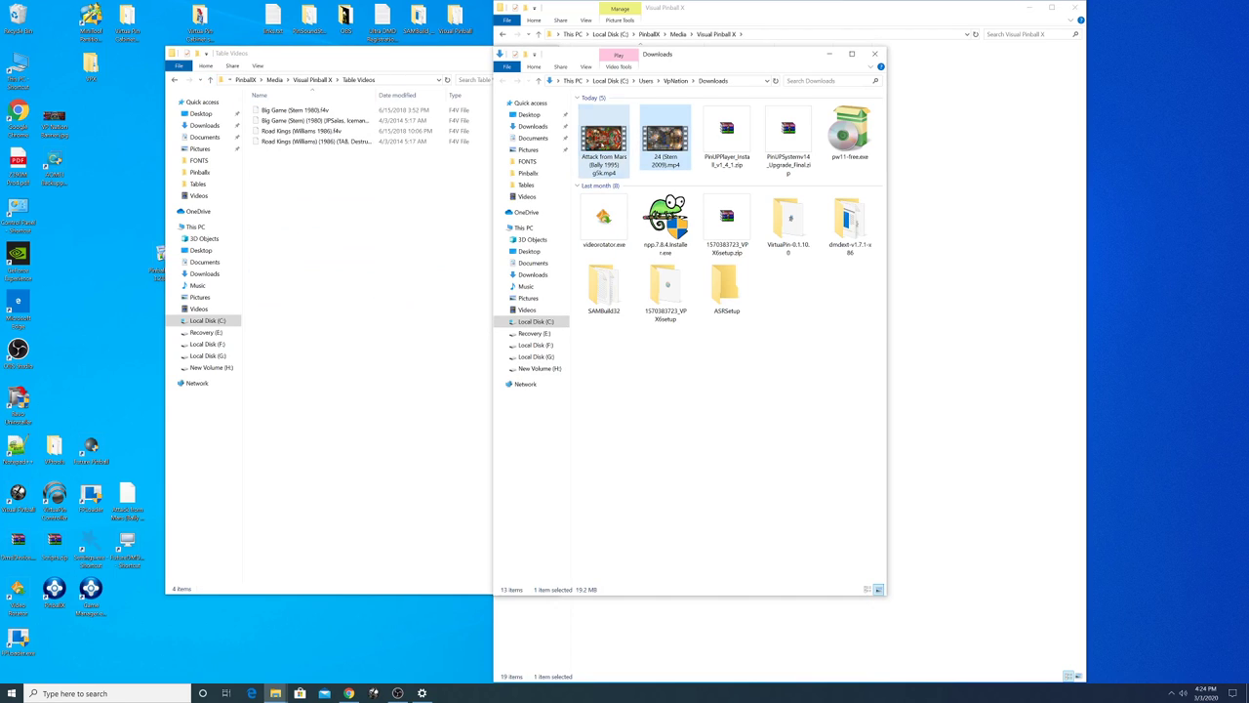
pyautogui.press('Return')
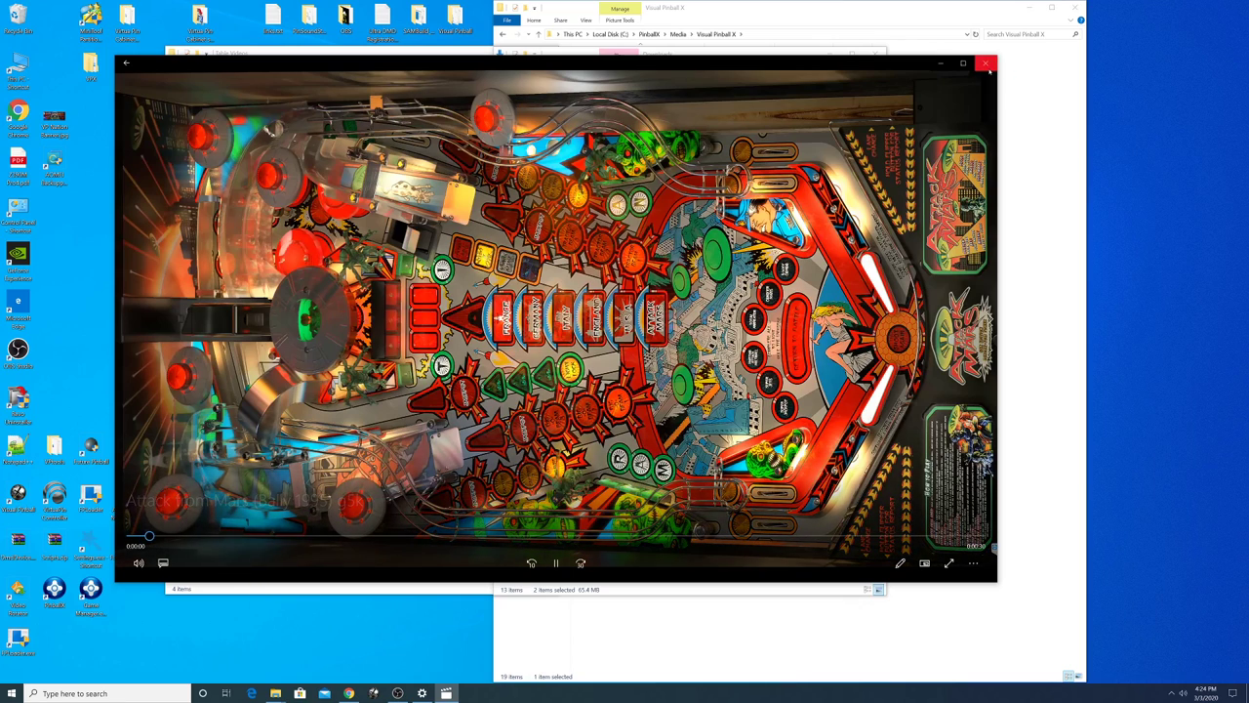
pyautogui.click(986, 64)
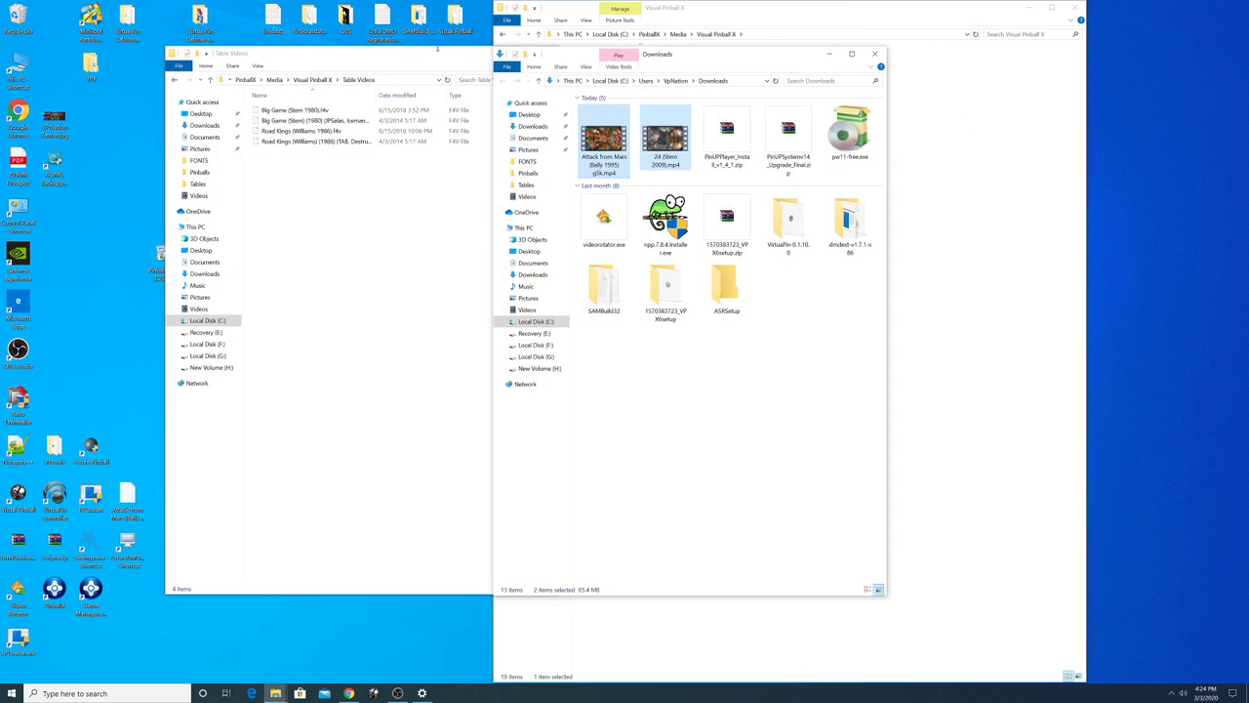
pyautogui.click(437, 59)
pyautogui.click(549, 52)
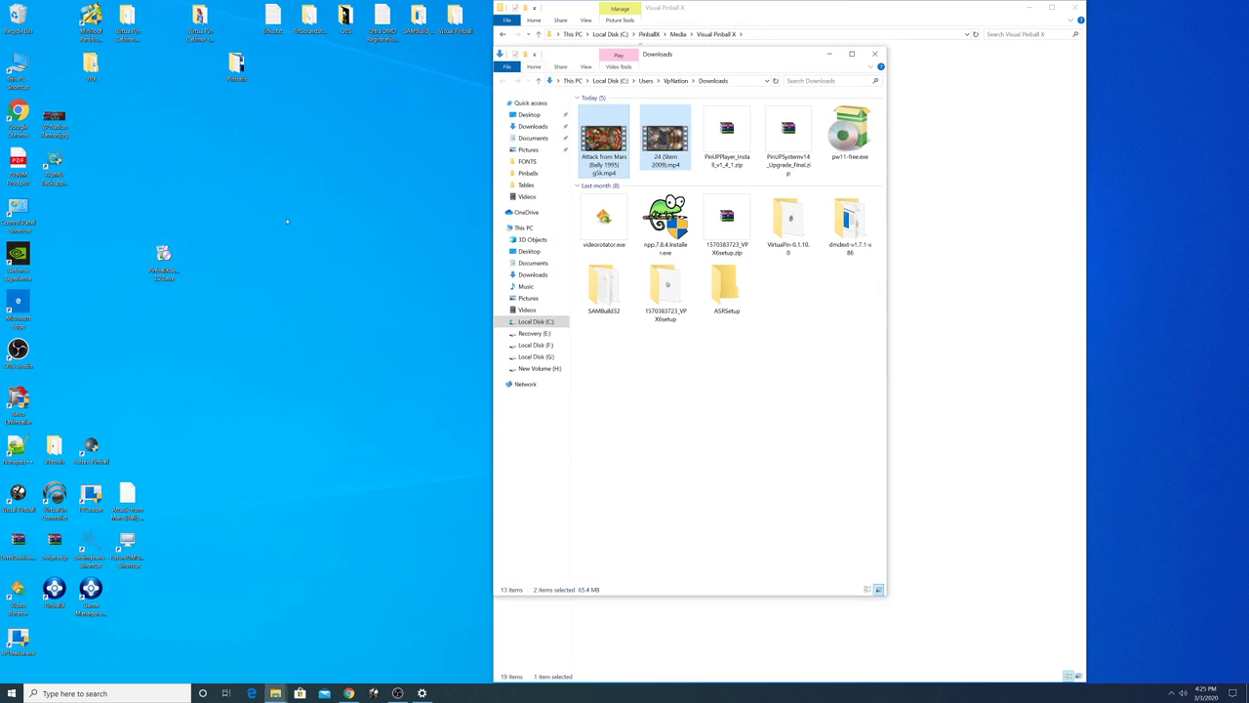
# Launch Video Rotator and add Attack from Mars (Bally 1995) g5k.mp4 from Downloads to its file list.
pyautogui.click(127, 576)
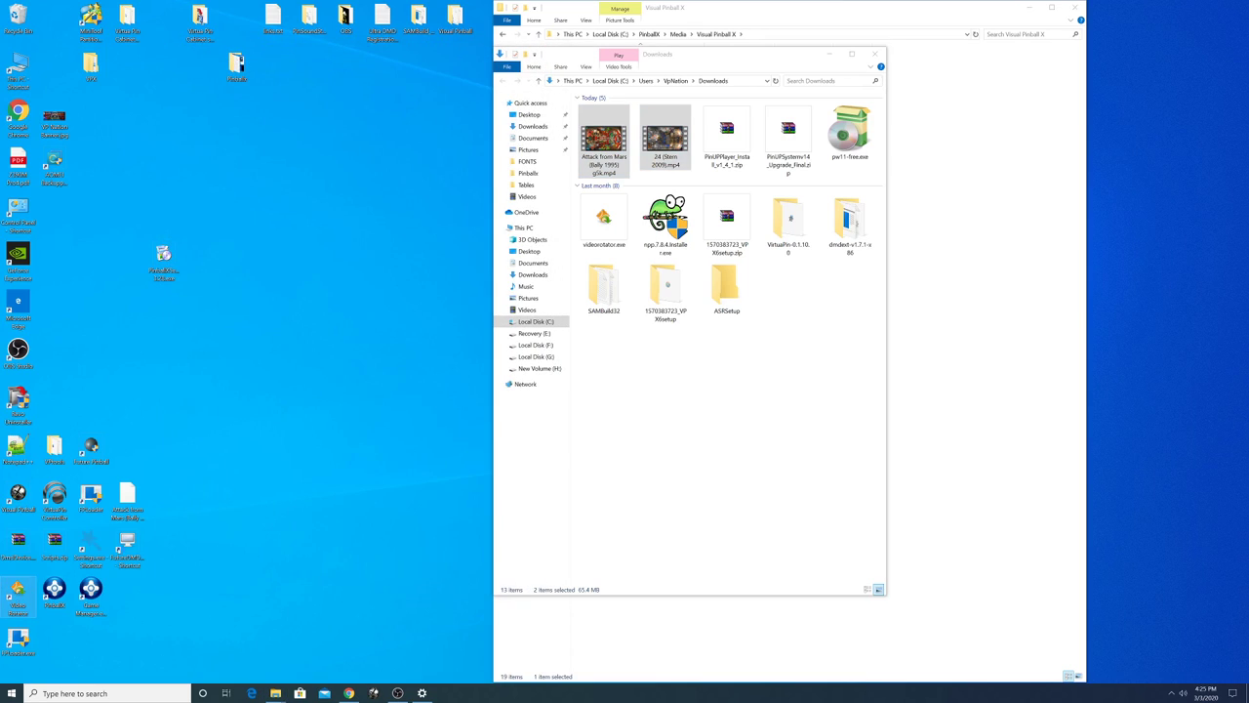
pyautogui.click(18, 593)
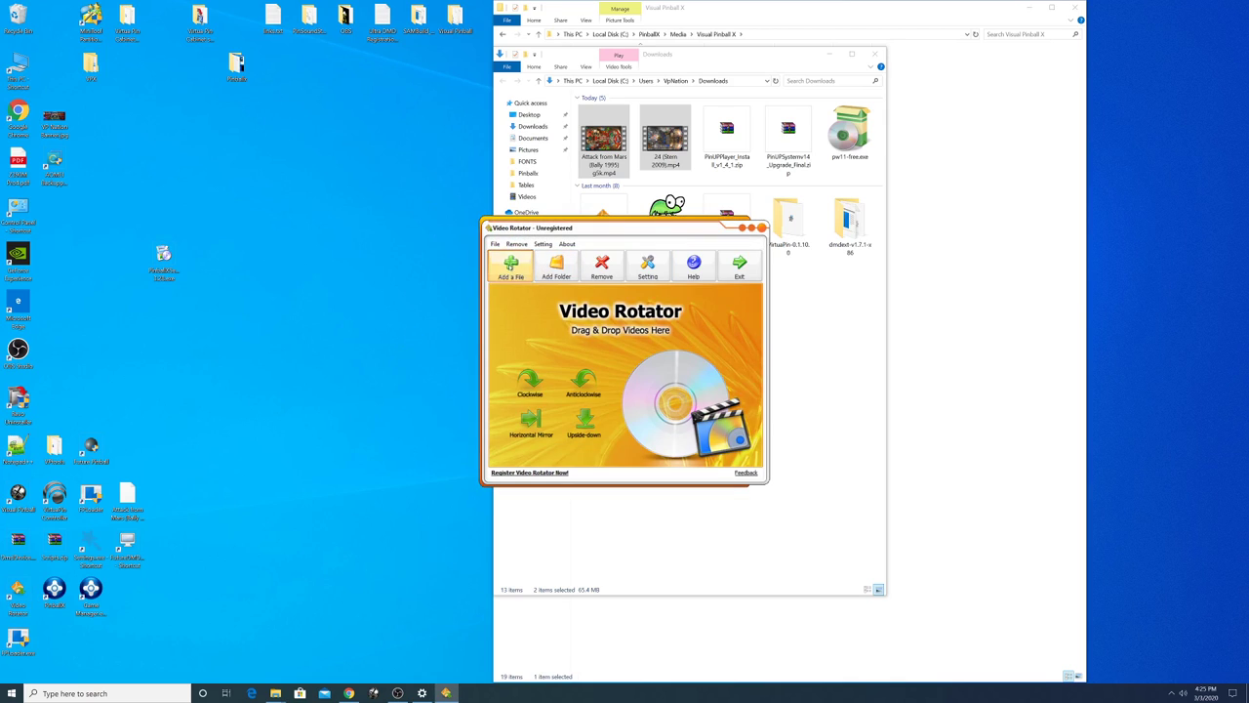
pyautogui.click(510, 266)
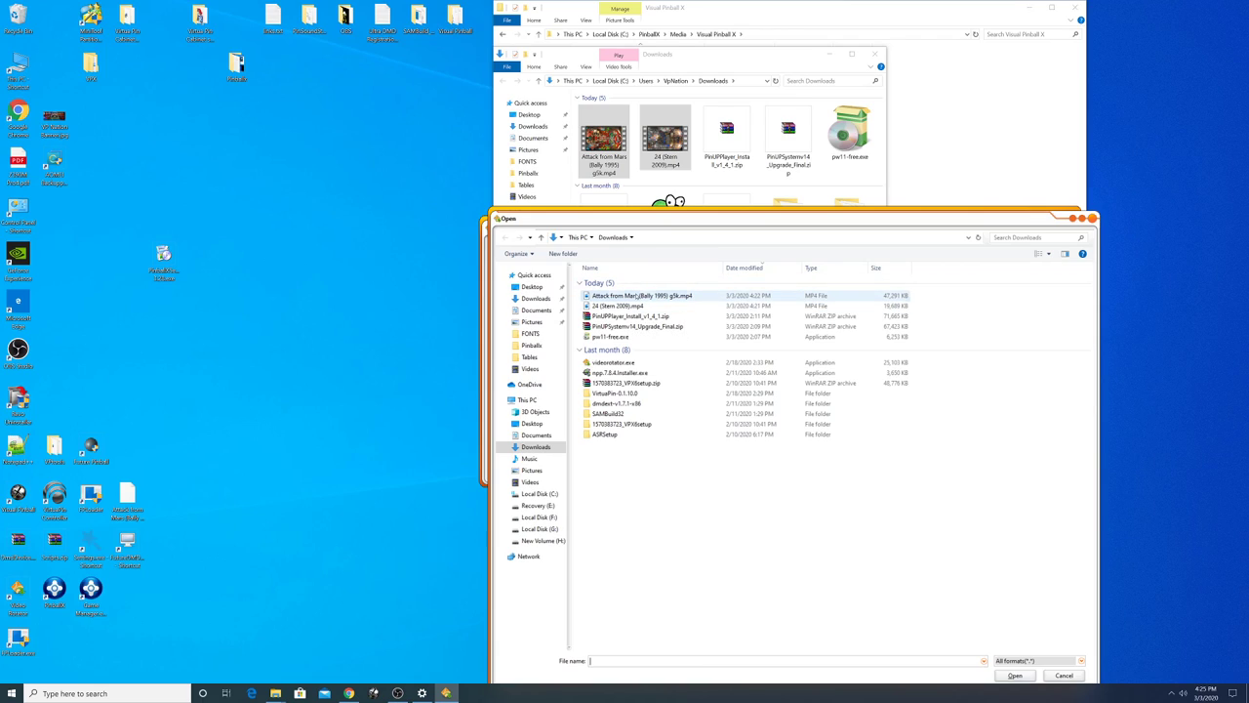
pyautogui.click(637, 294)
pyautogui.click(625, 305)
pyautogui.click(617, 296)
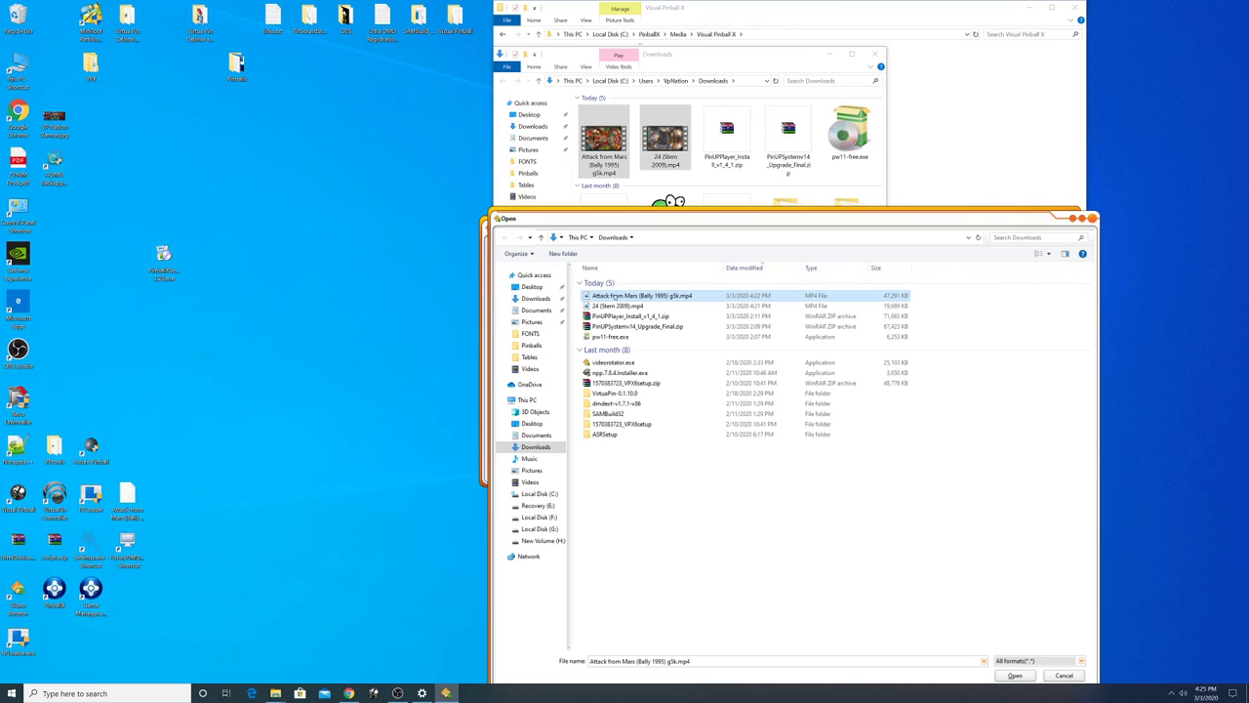
pyautogui.click(615, 295)
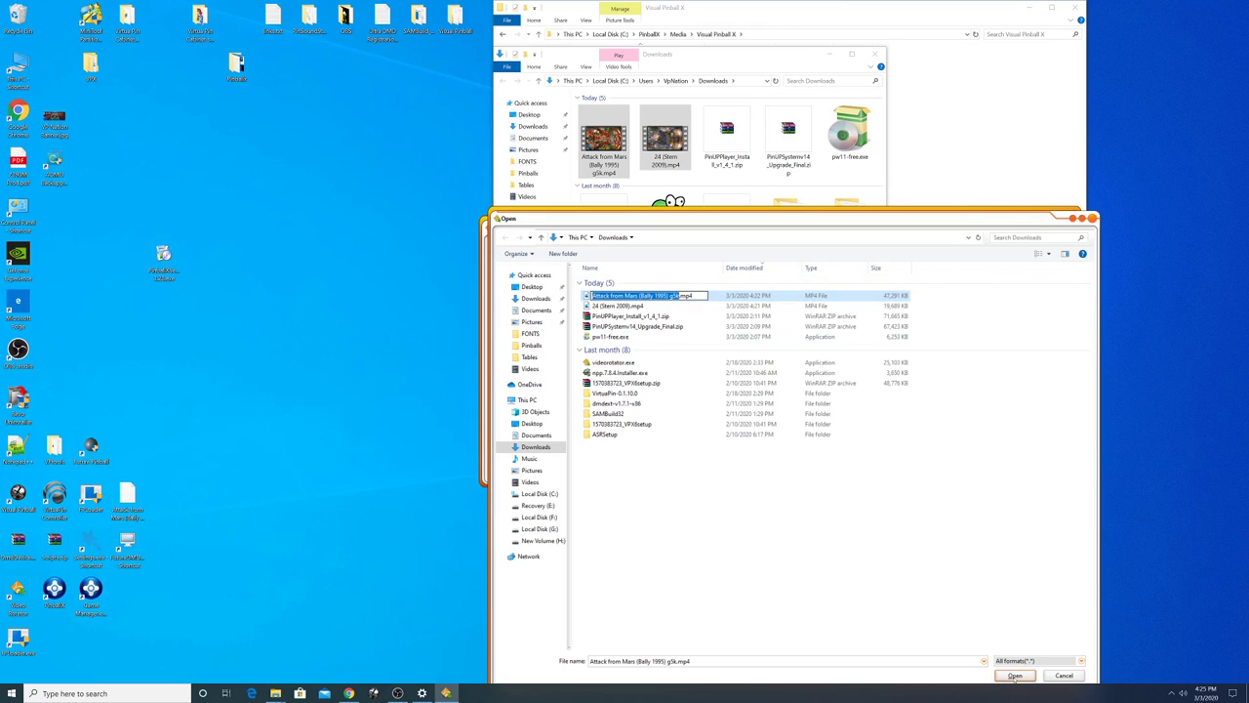
pyautogui.press('Escape')
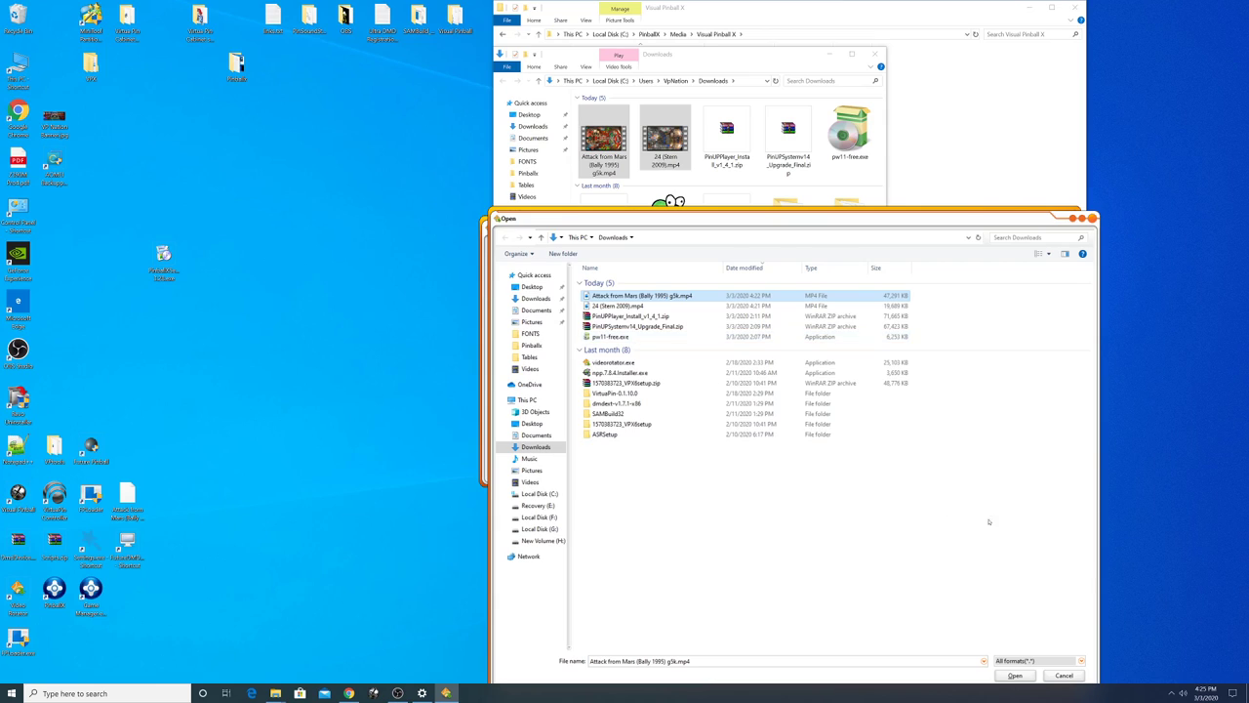
pyautogui.click(1016, 675)
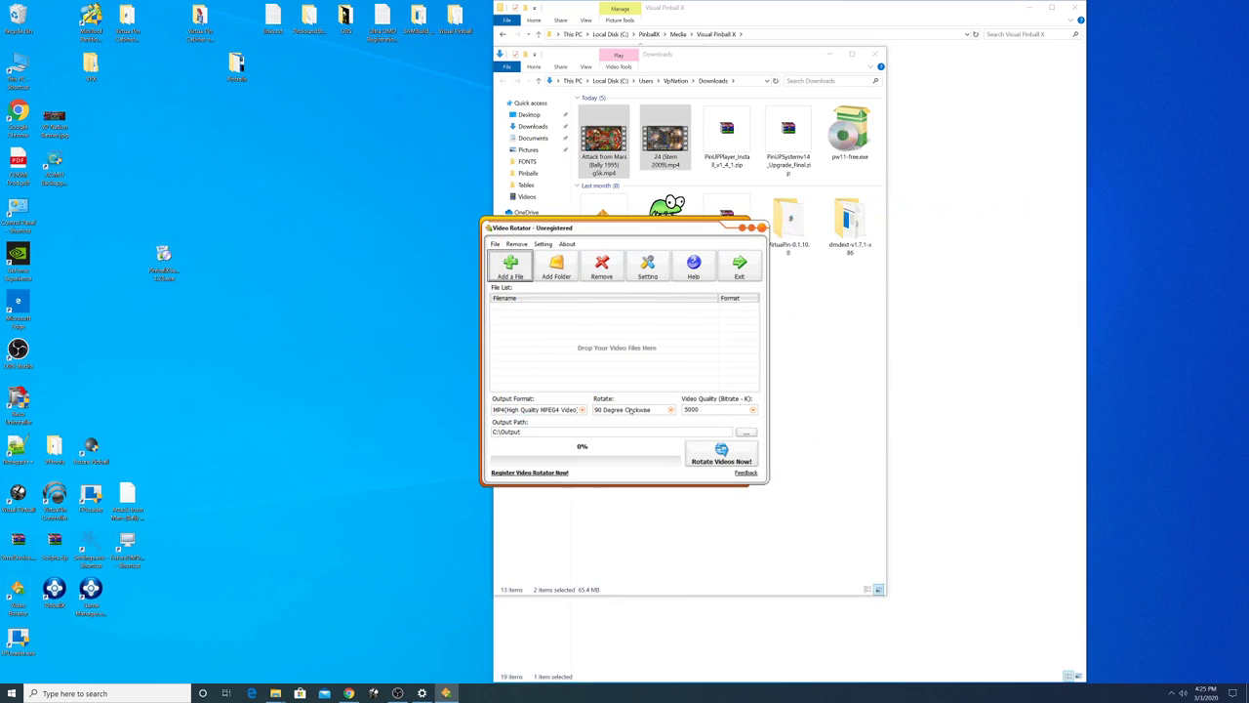
# Add 24 (Stern 2009).mp4 from Downloads to the Video Rotator file list.
pyautogui.click(510, 266)
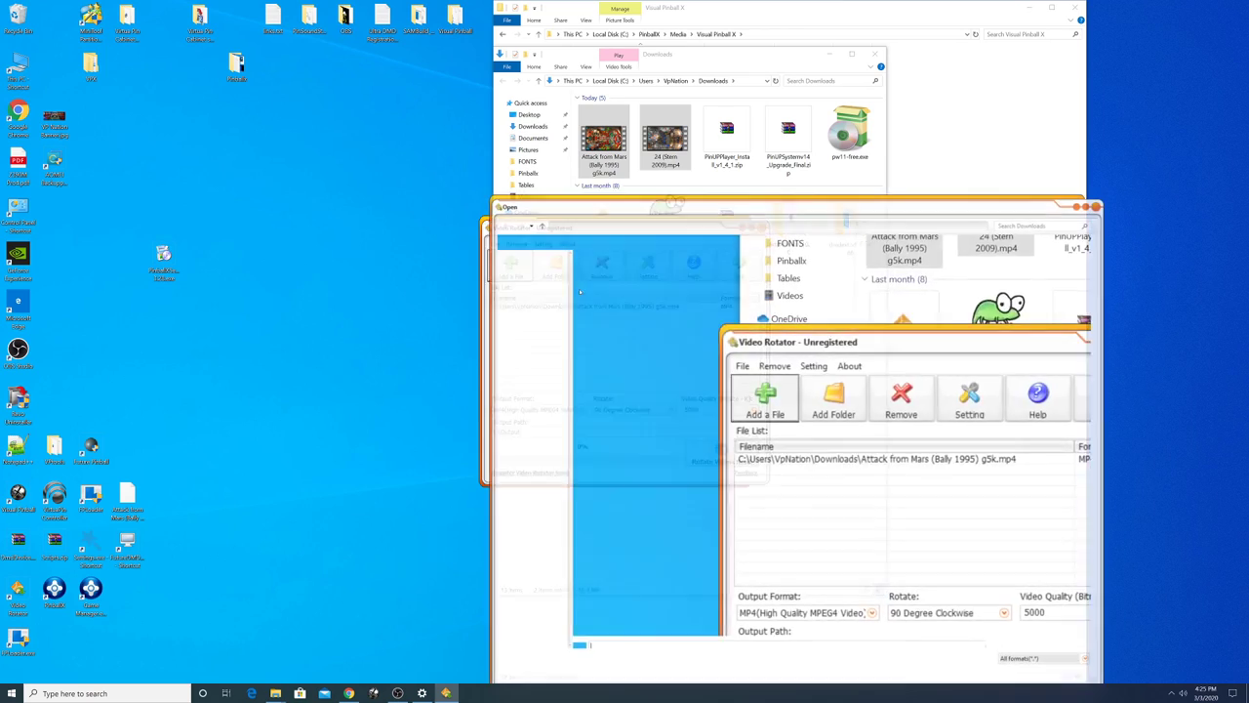
pyautogui.click(627, 293)
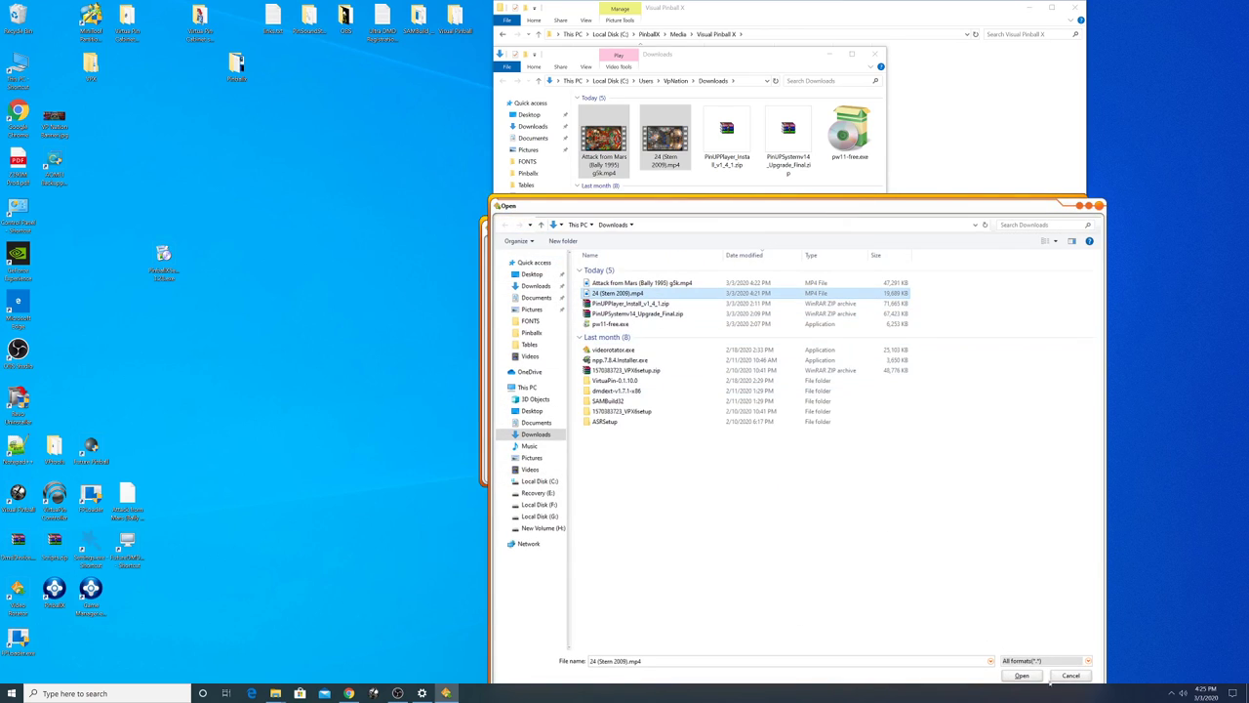
pyautogui.click(1021, 675)
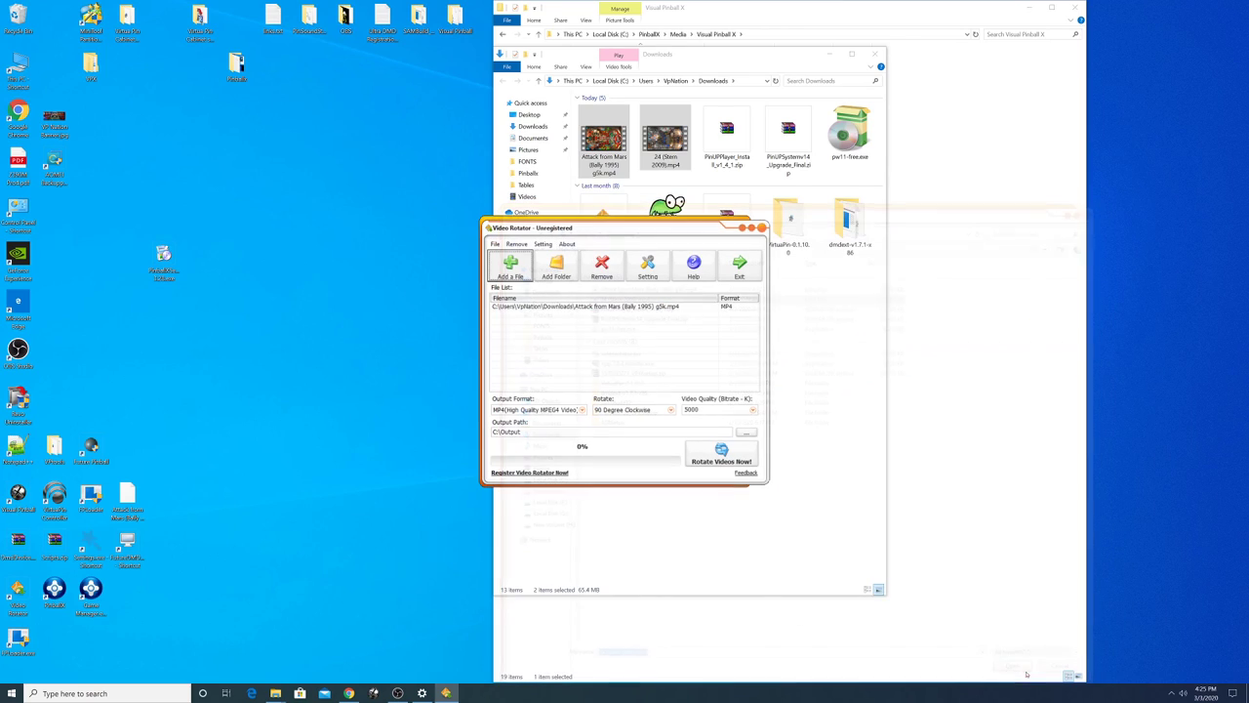
# Set the rotation to 180 Degree and the video quality to 8000, and start rotating both videos.
pyautogui.click(636, 411)
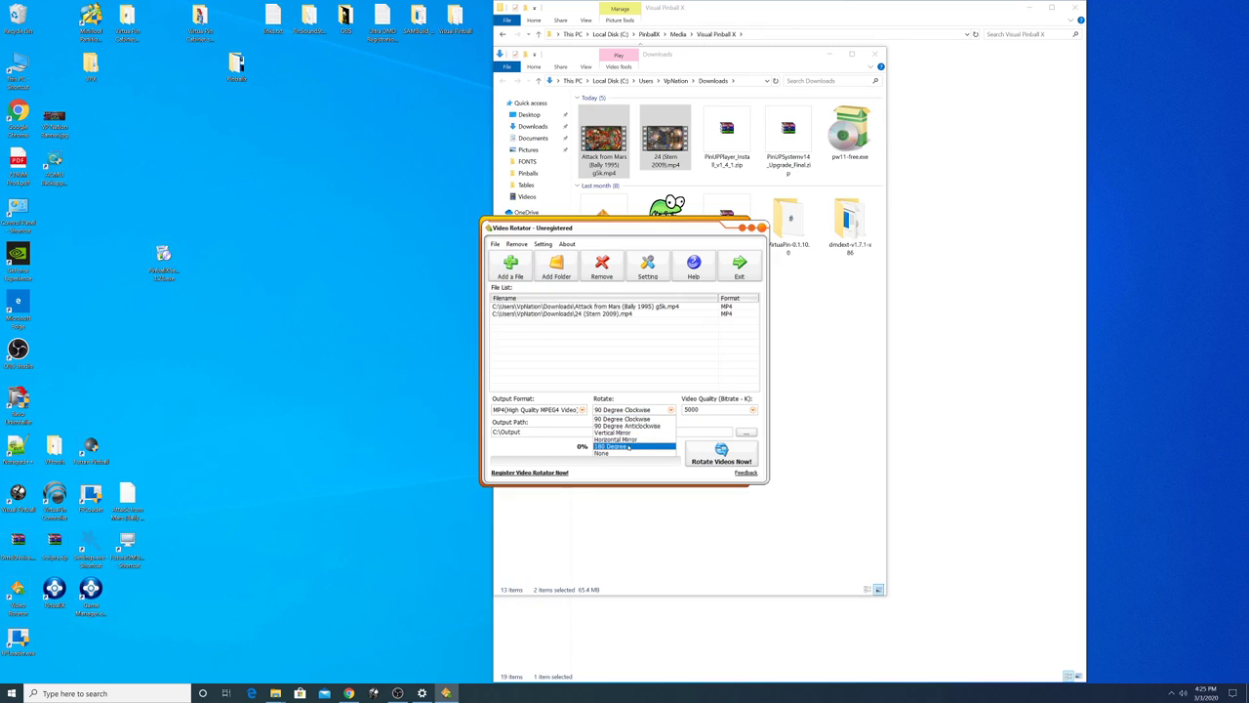
pyautogui.click(629, 446)
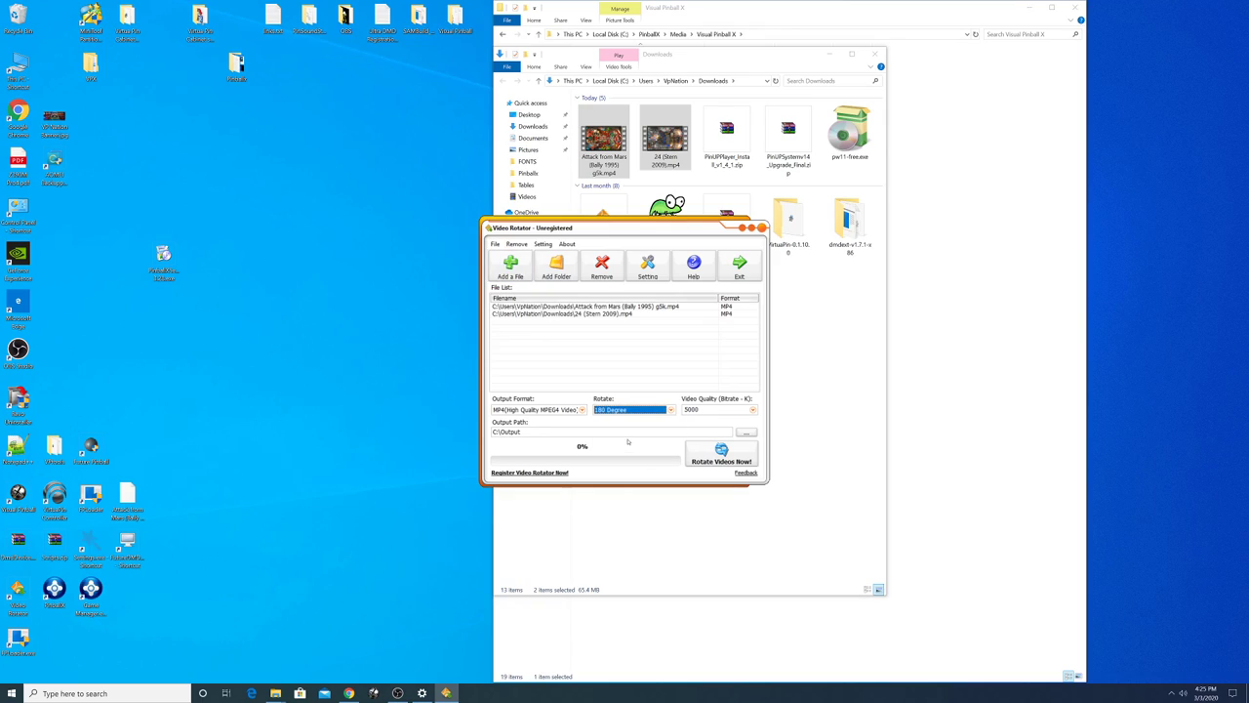
pyautogui.click(752, 412)
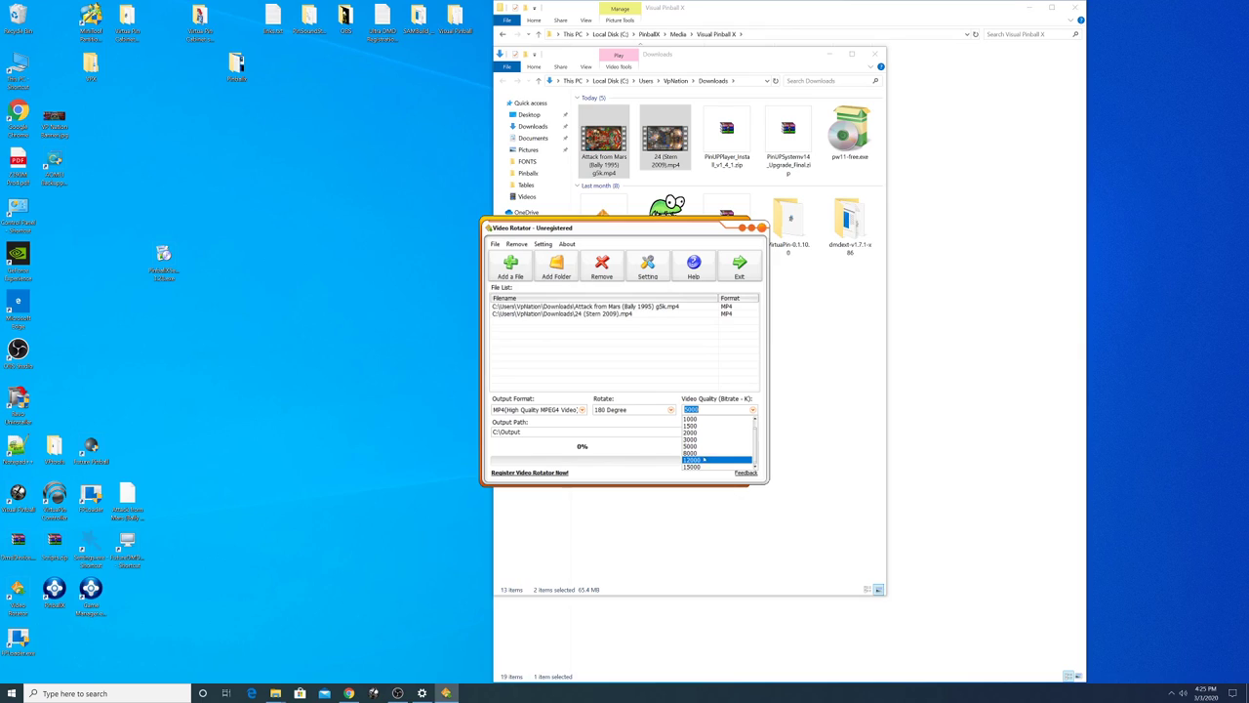
pyautogui.click(701, 459)
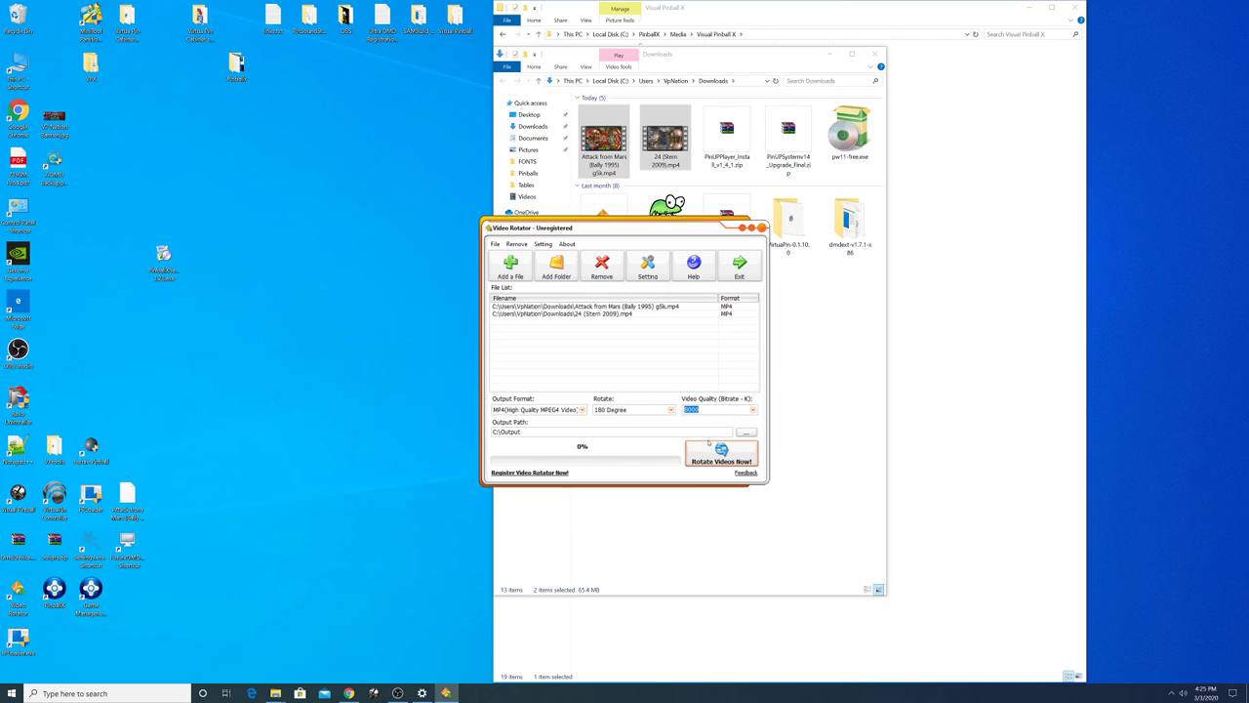
pyautogui.click(720, 455)
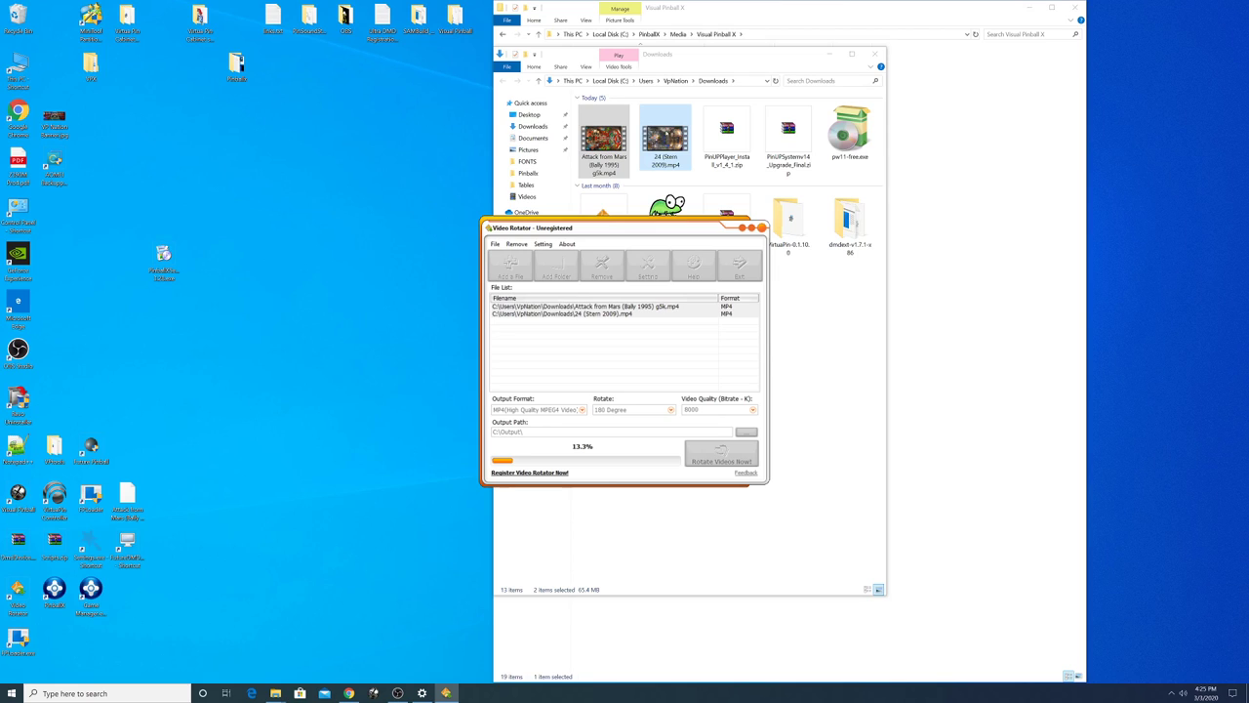
# Play the original 24 (Stern 2009) video from Downloads to check its orientation, and close the player.
pyautogui.doubleClick(666, 142)
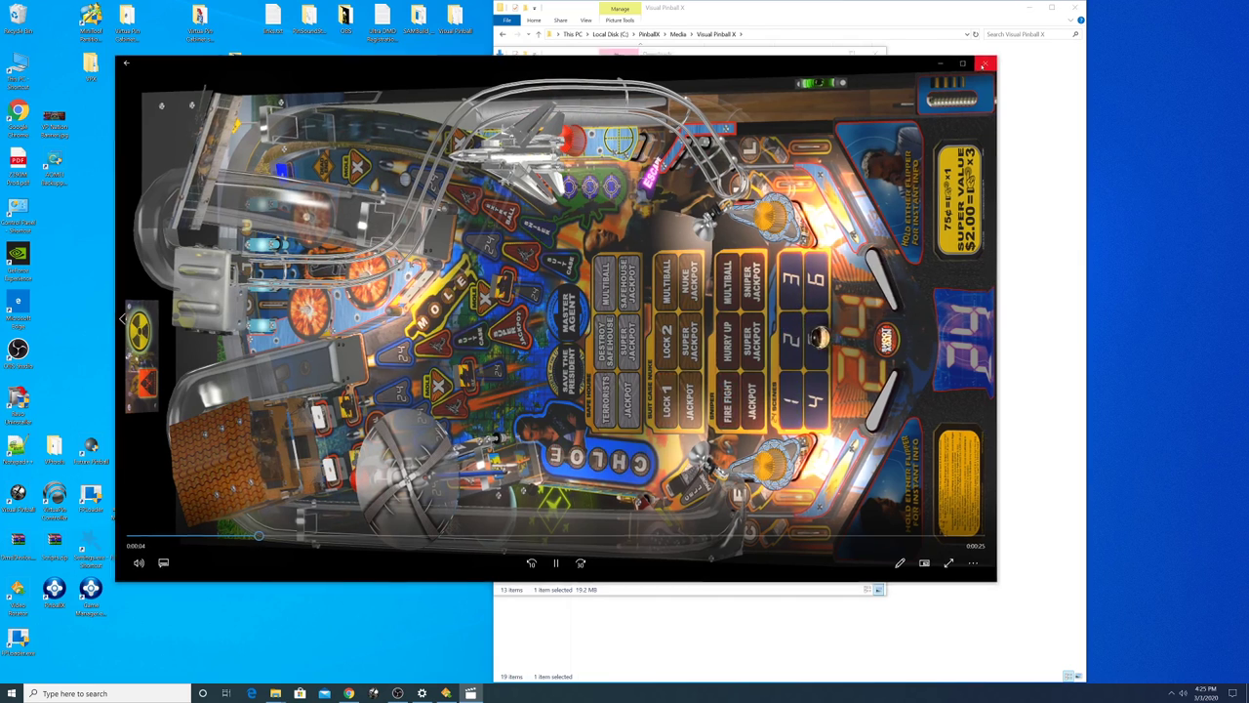
pyautogui.click(986, 63)
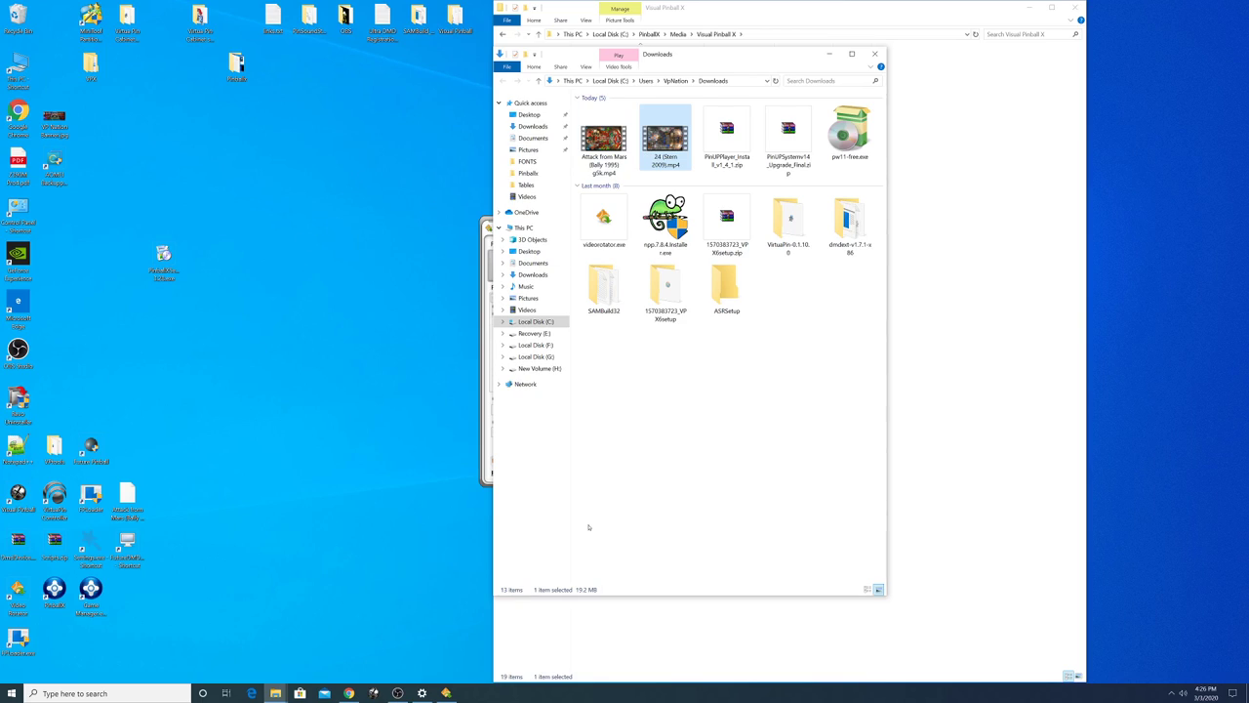
# Return to Video Rotator, decline the registration offer after the conversion, and close the program.
pyautogui.click(446, 693)
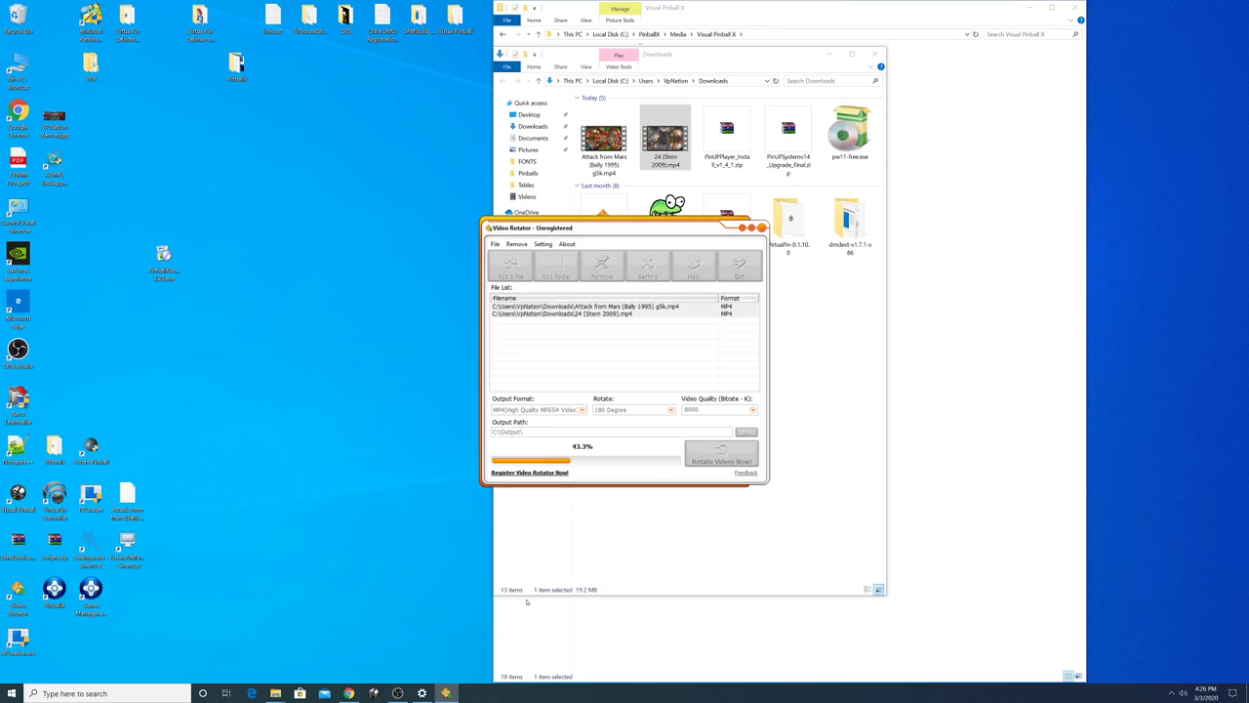
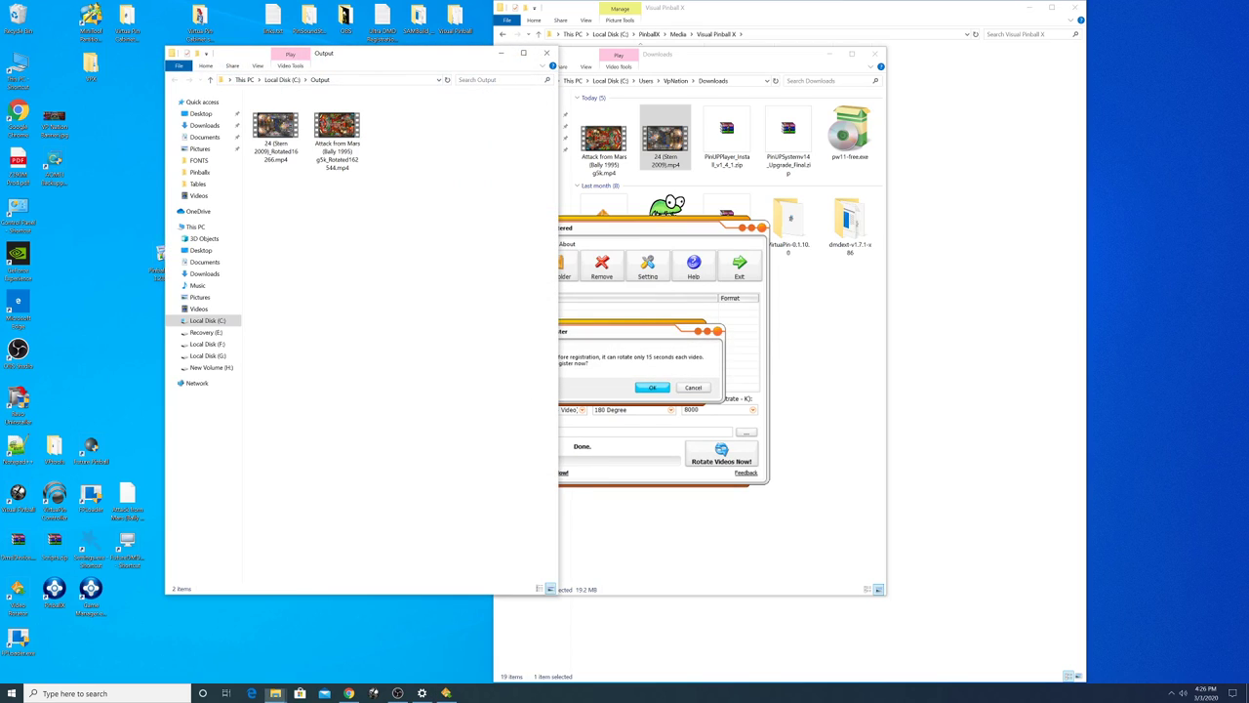
pyautogui.click(693, 387)
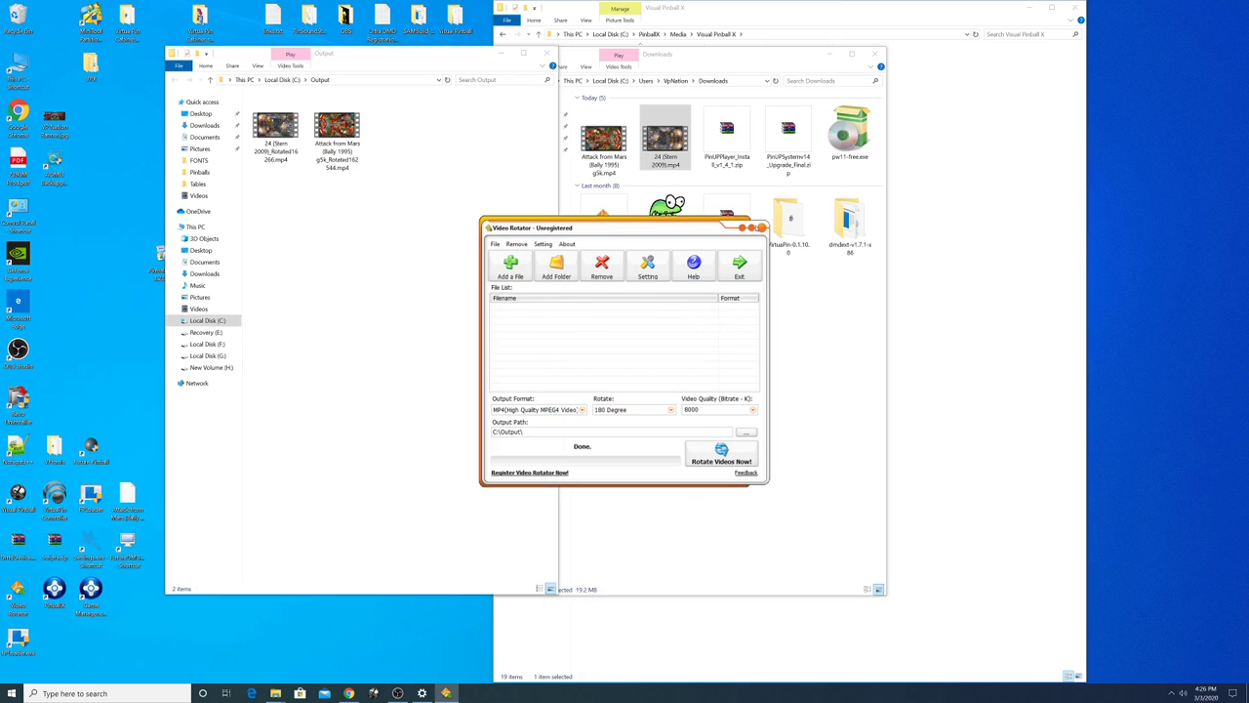
pyautogui.click(761, 227)
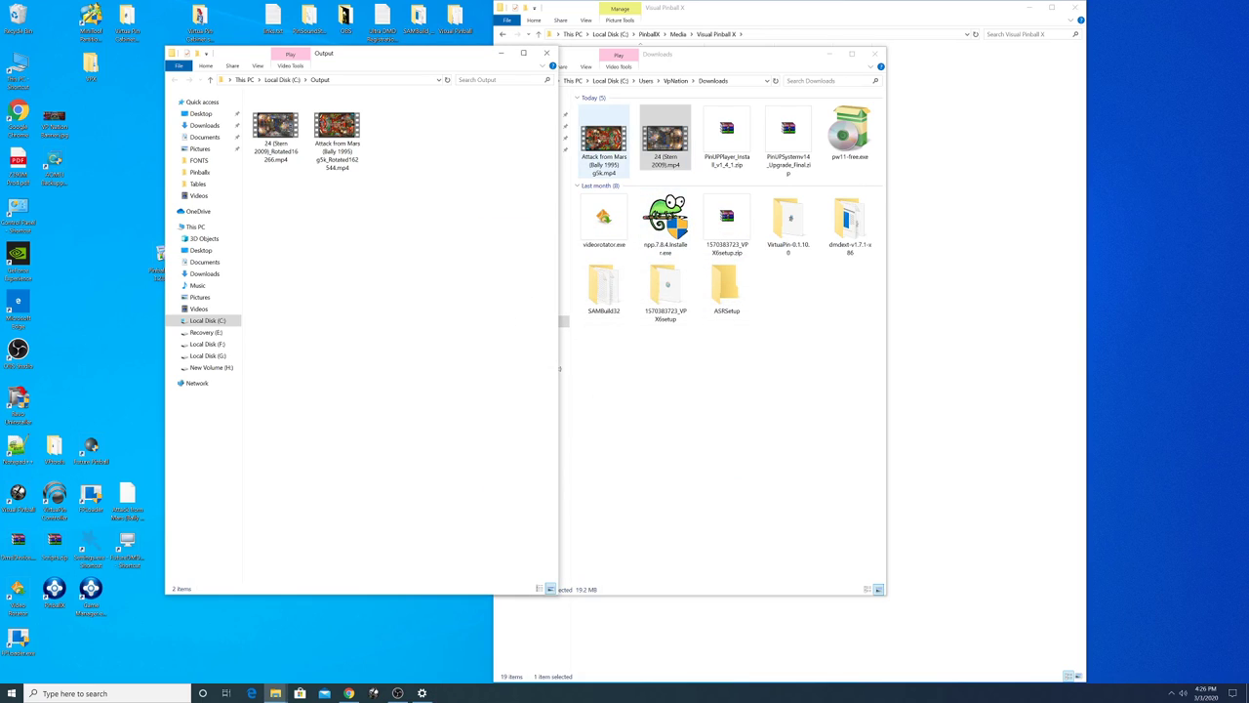
# Play the original Attack from Mars video and its rotated copy in Output to compare their orientation, closing the player each time.
pyautogui.doubleClick(603, 141)
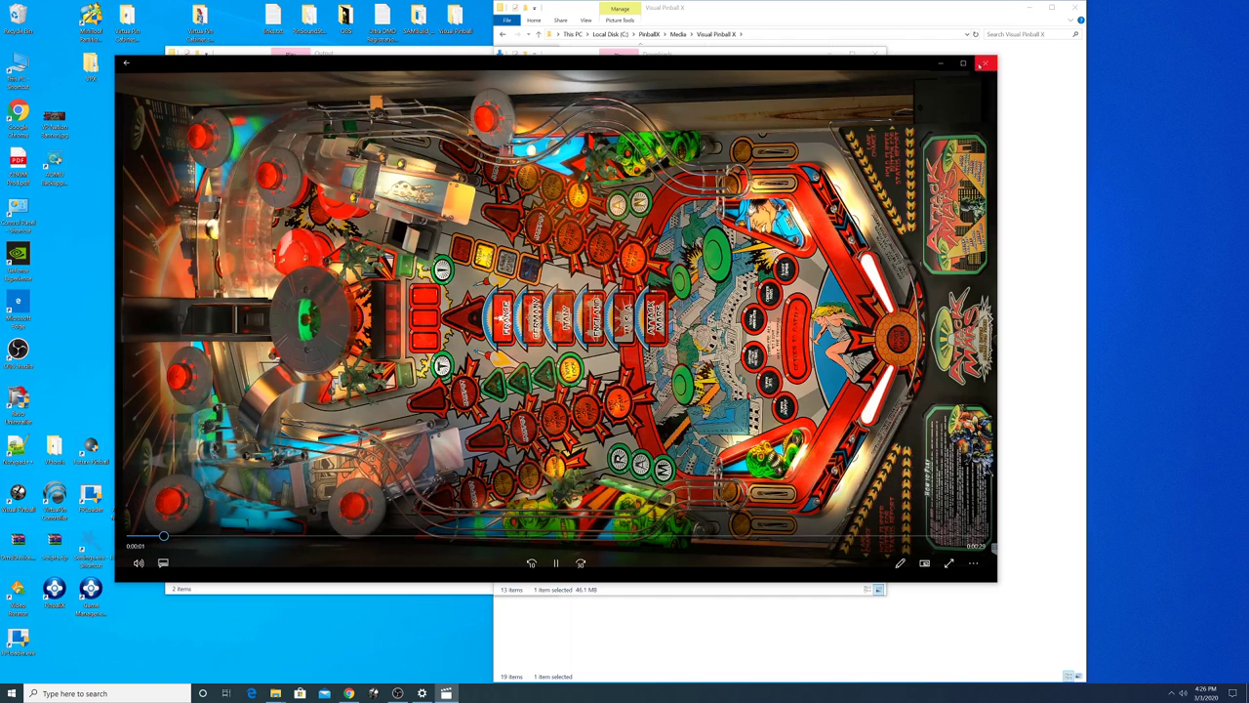
pyautogui.hotkey('alt', 'F4')
pyautogui.doubleClick(337, 137)
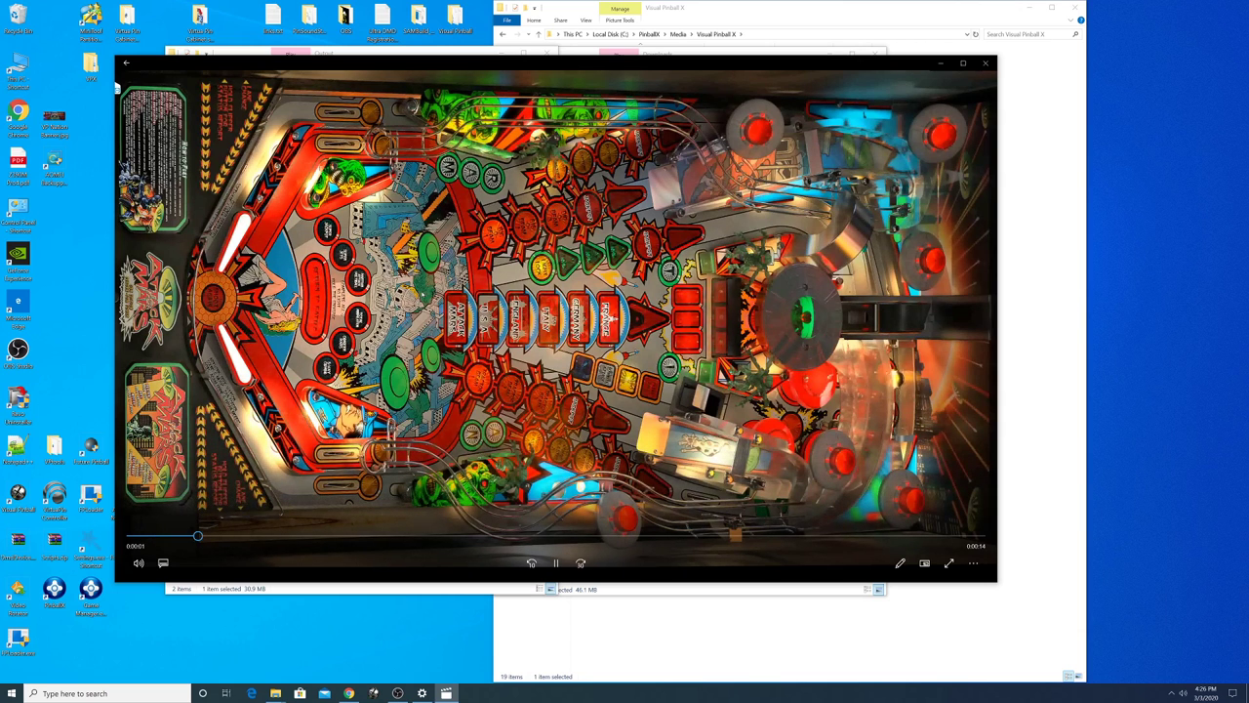
pyautogui.click(984, 62)
# Delete the original Attack from Mars and 24 videos from Downloads and close that folder.
pyautogui.keyDown('ctrl'); pyautogui.click(665, 137); pyautogui.keyUp('ctrl')
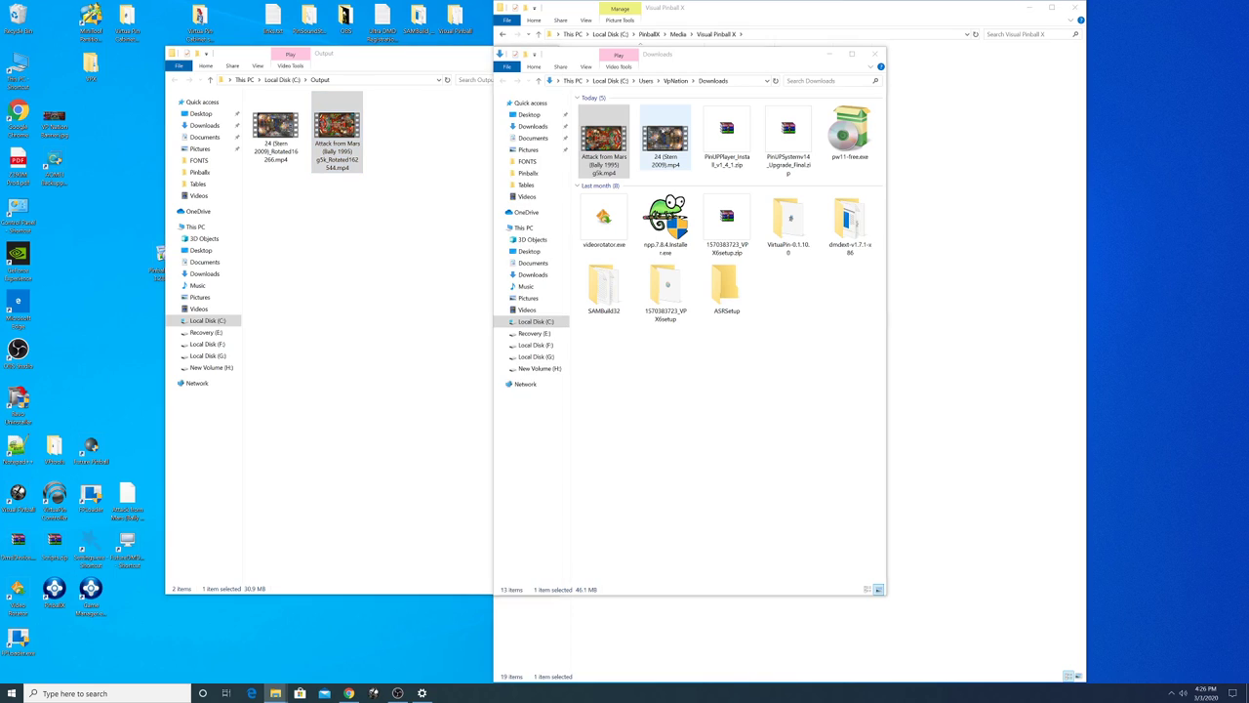
pyautogui.rightClick(663, 130)
pyautogui.click(686, 300)
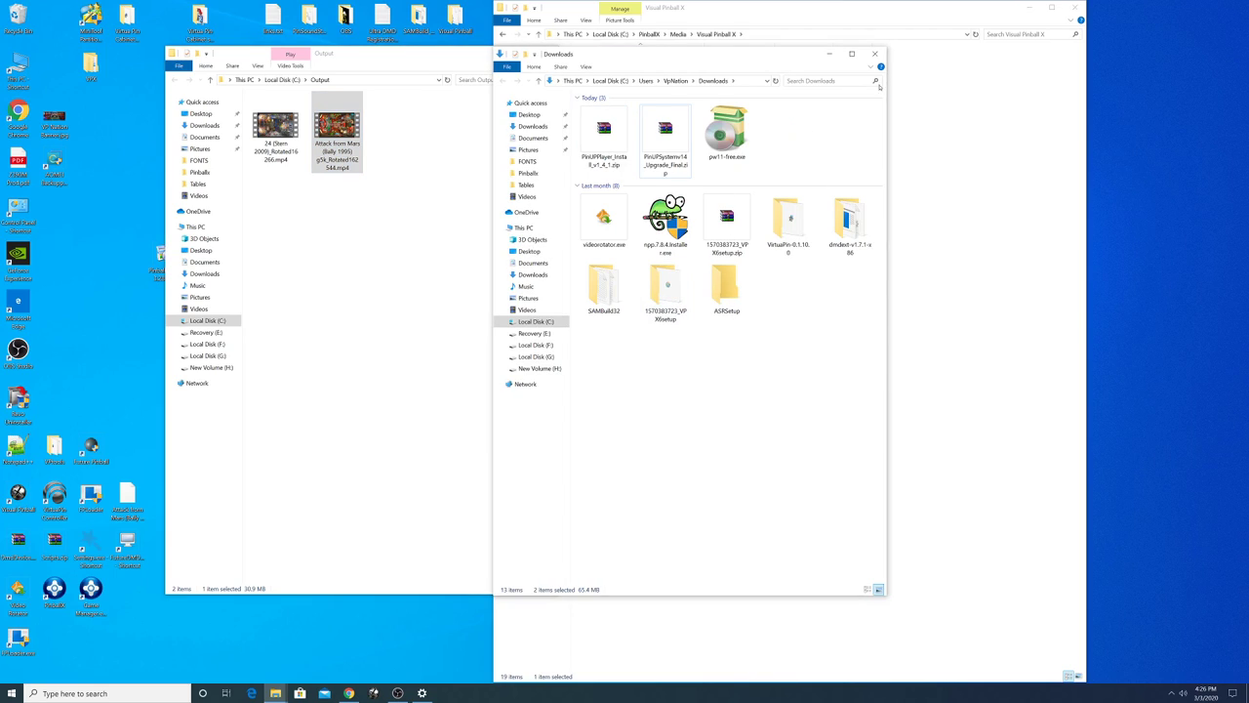
pyautogui.click(875, 54)
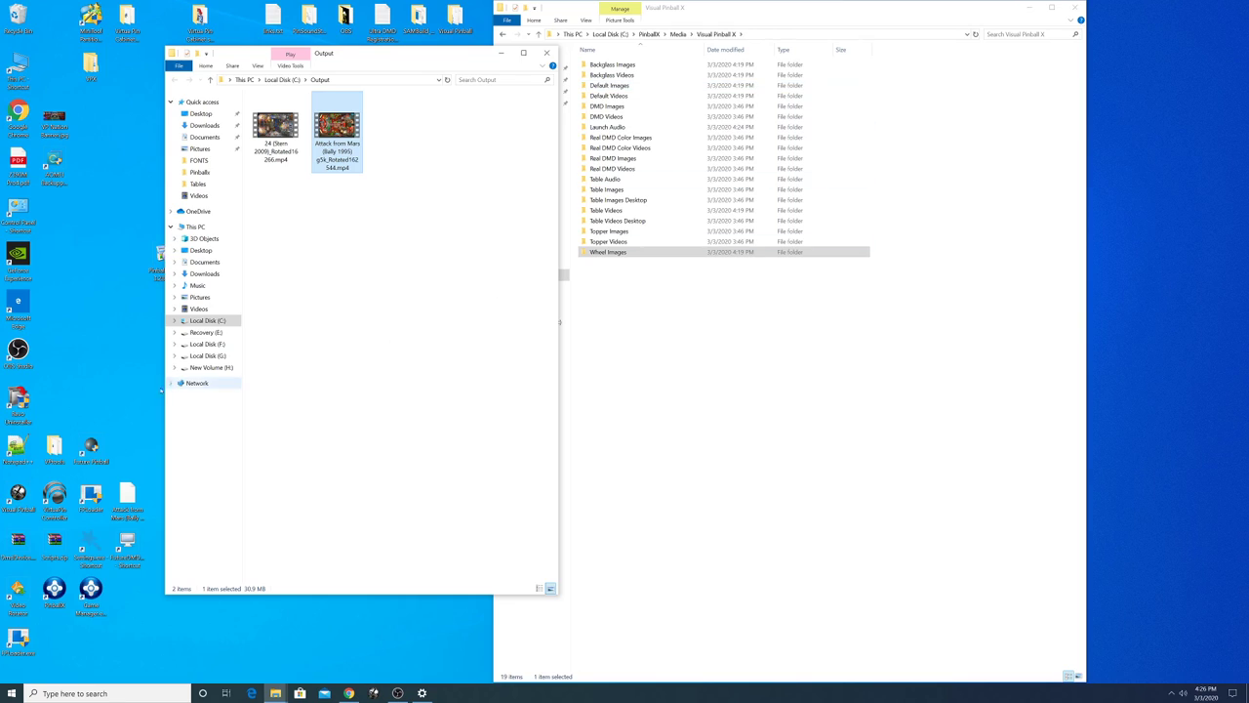
# Open the Launch Audio folder inside the Visual Pinball X media folder.
pyautogui.click(276, 693)
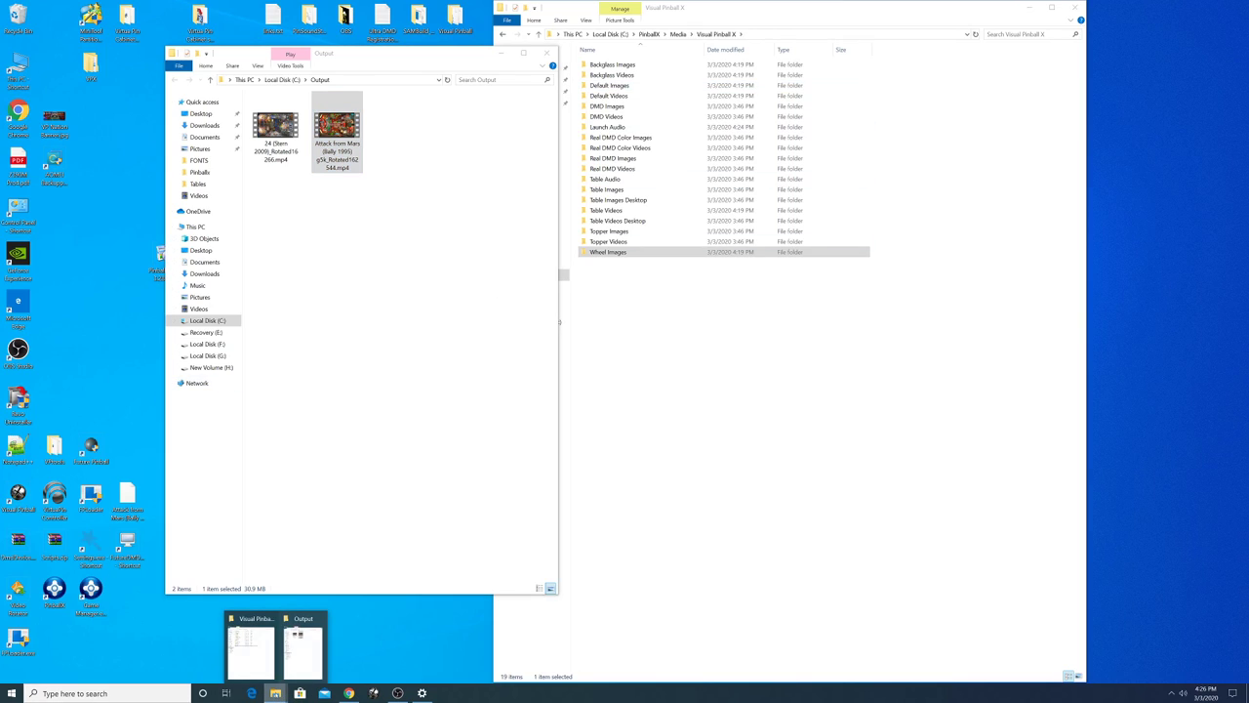
pyautogui.moveTo(253, 652)
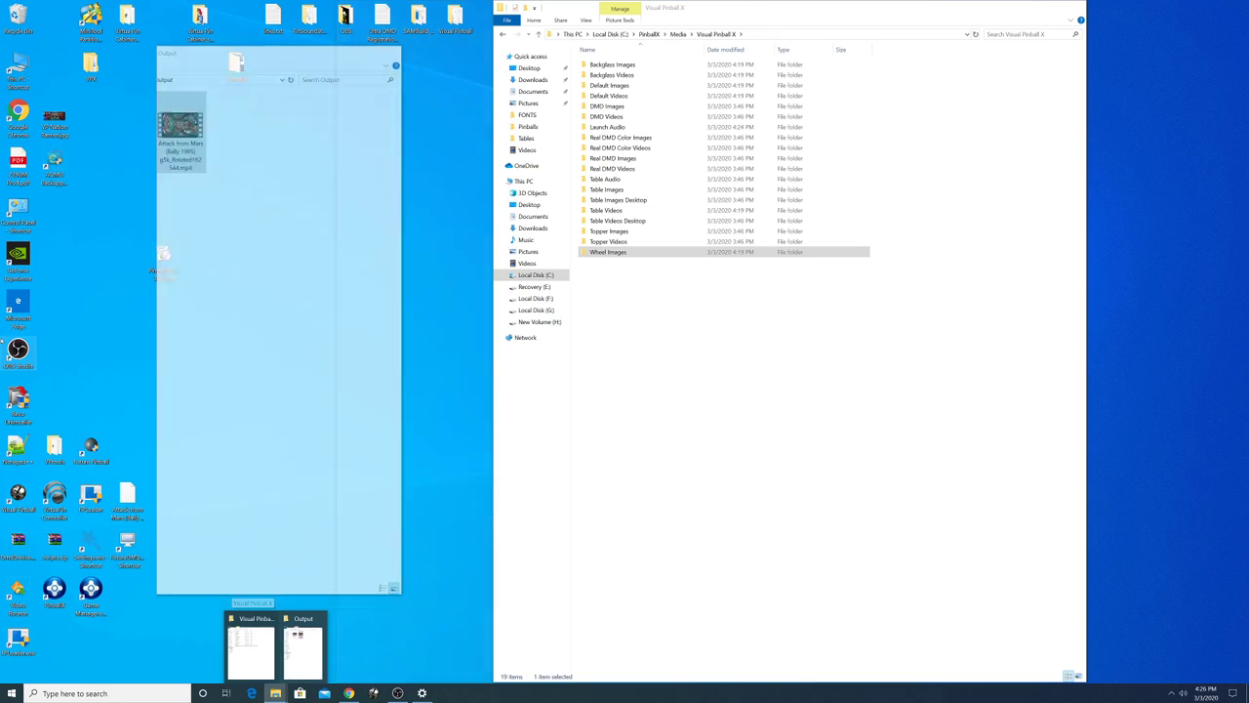
pyautogui.moveTo(301, 649)
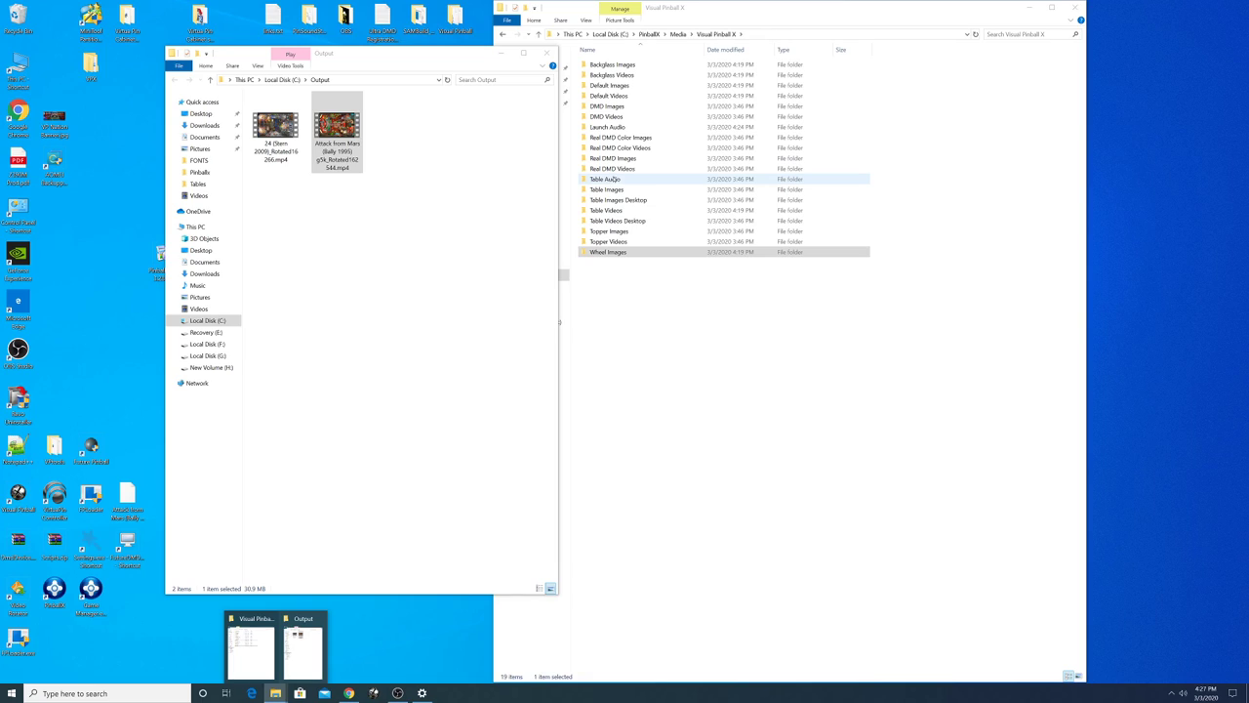
pyautogui.click(615, 125)
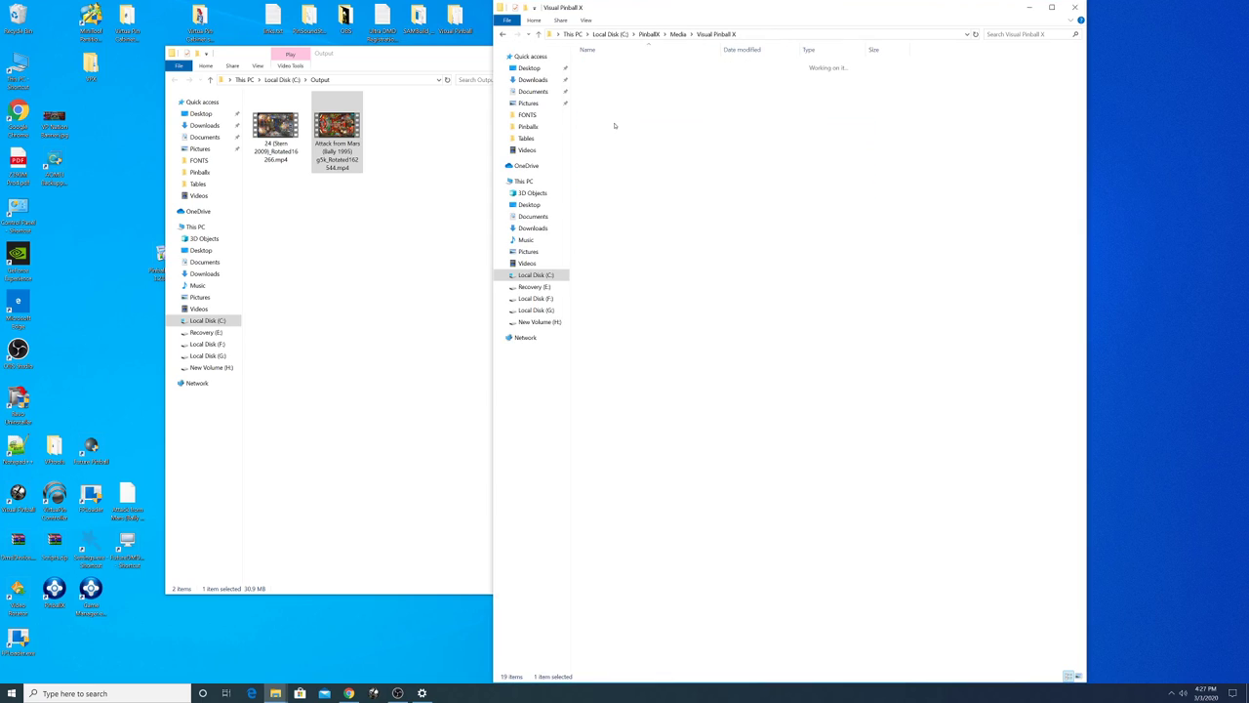
# Rename the rotated Attack from Mars video to "Attack from Mars (Bally 1995) g5k" by copying the name of its launch audio file.
pyautogui.rightClick(616, 75)
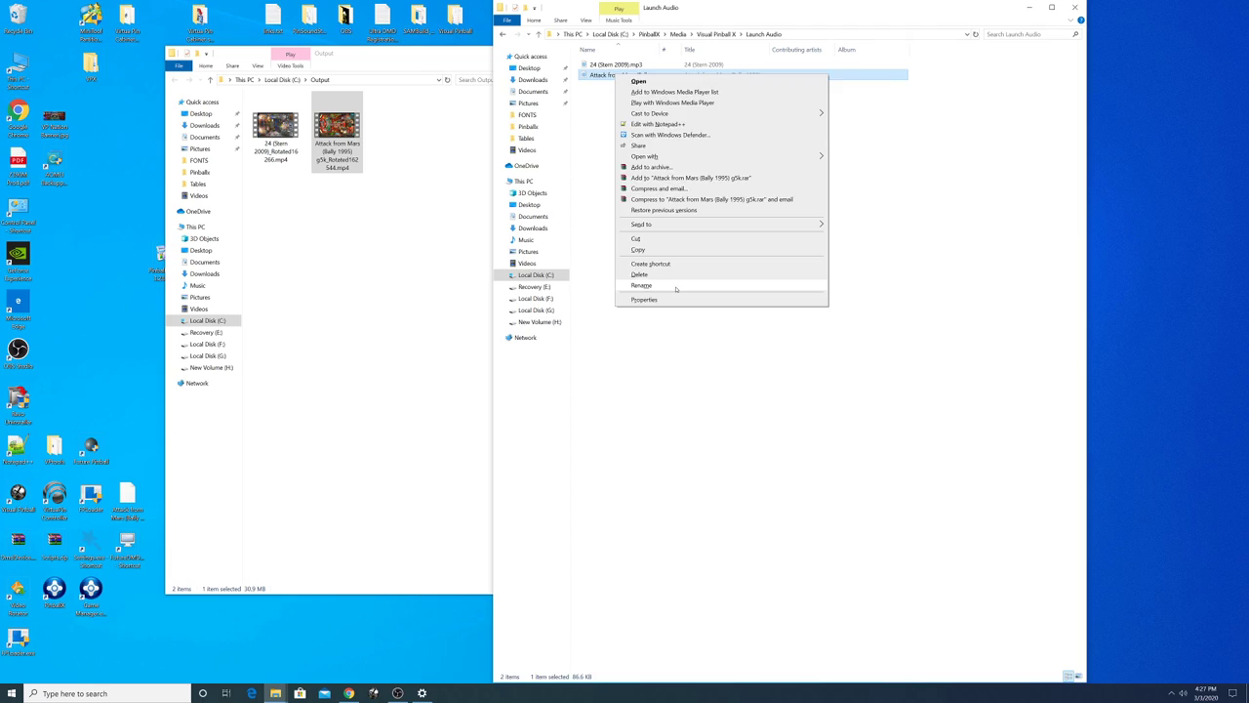
pyautogui.click(674, 286)
pyautogui.rightClick(634, 74)
pyautogui.click(652, 105)
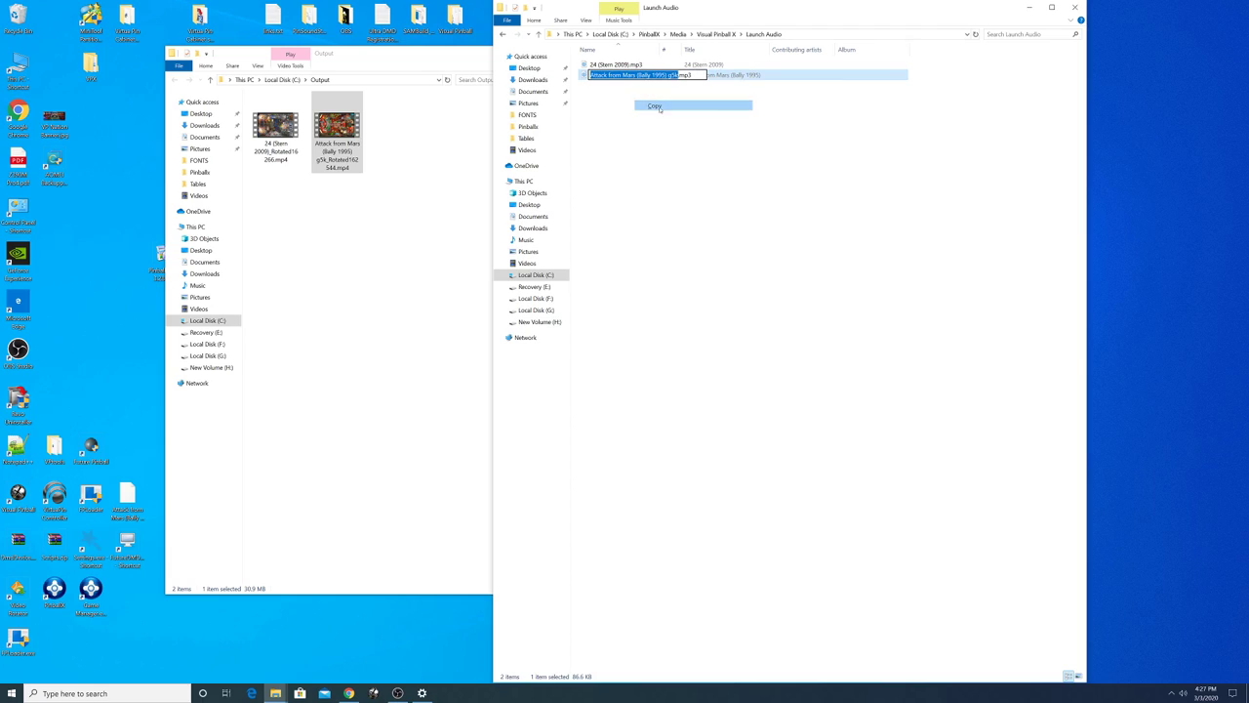
pyautogui.rightClick(340, 125)
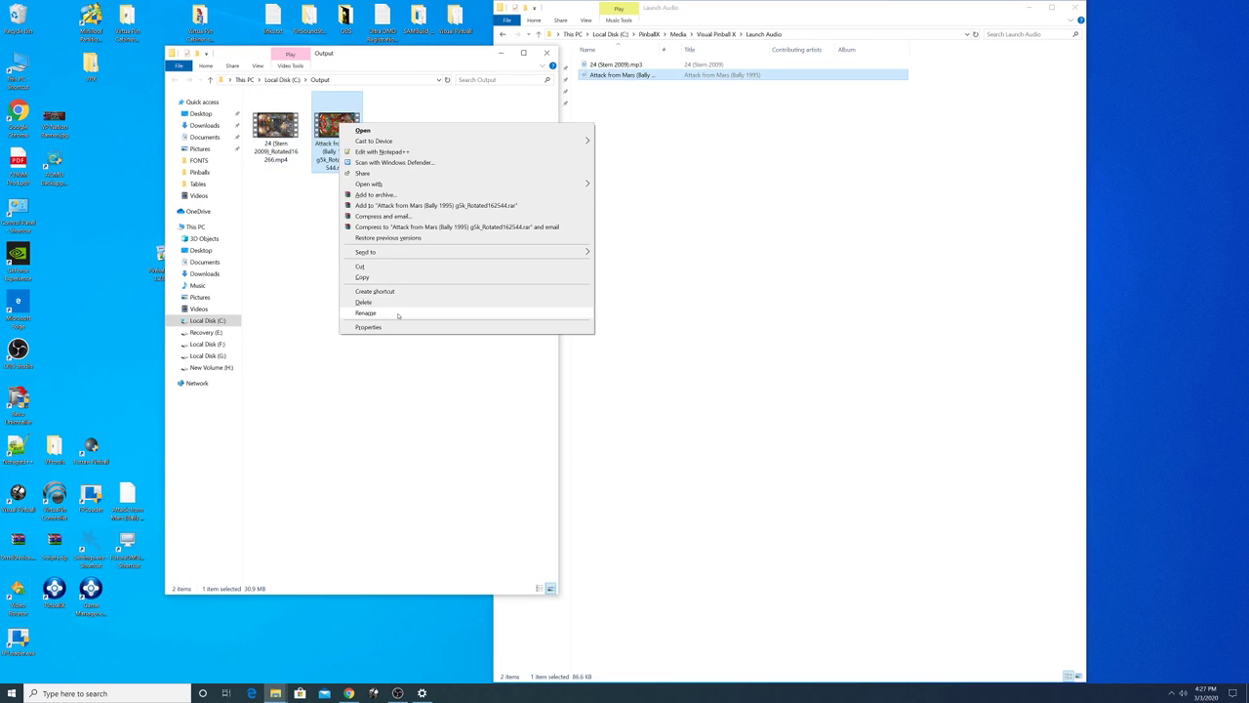
pyautogui.click(398, 313)
pyautogui.rightClick(338, 143)
pyautogui.click(355, 181)
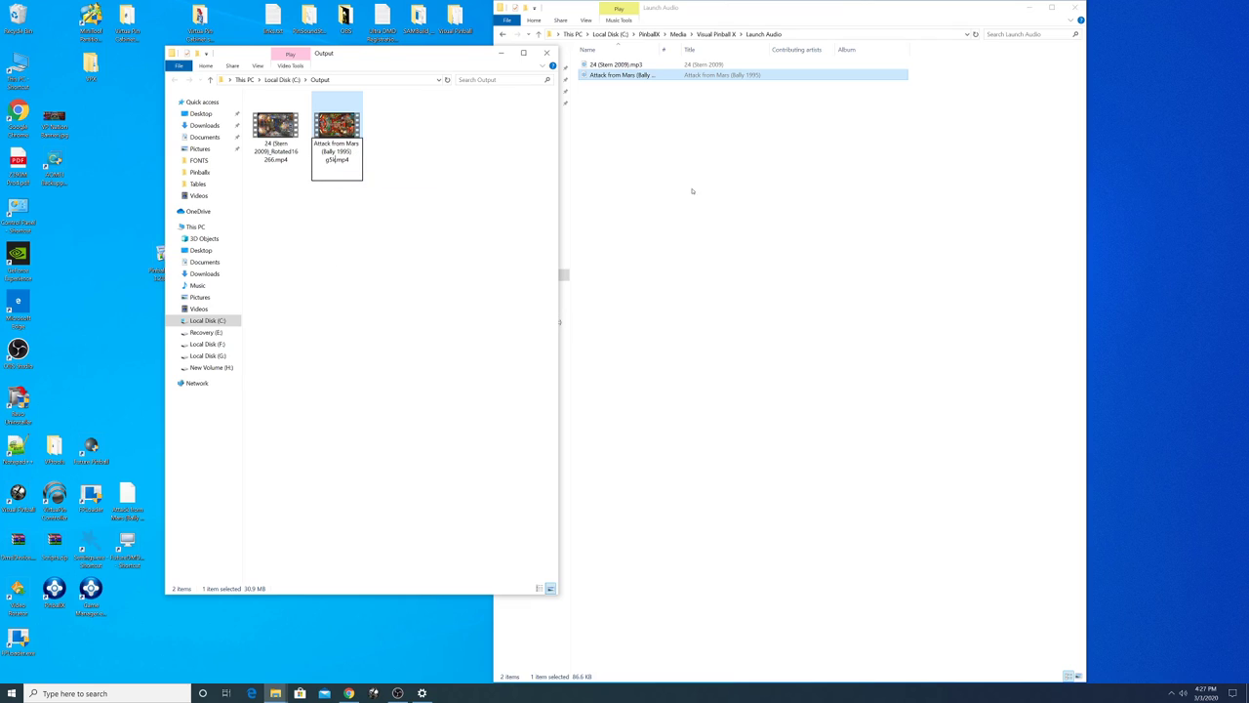
pyautogui.click(692, 189)
# Rename the rotated 24 video to "24 (Stern 2009)" by copying the name of its launch audio file.
pyautogui.rightClick(622, 64)
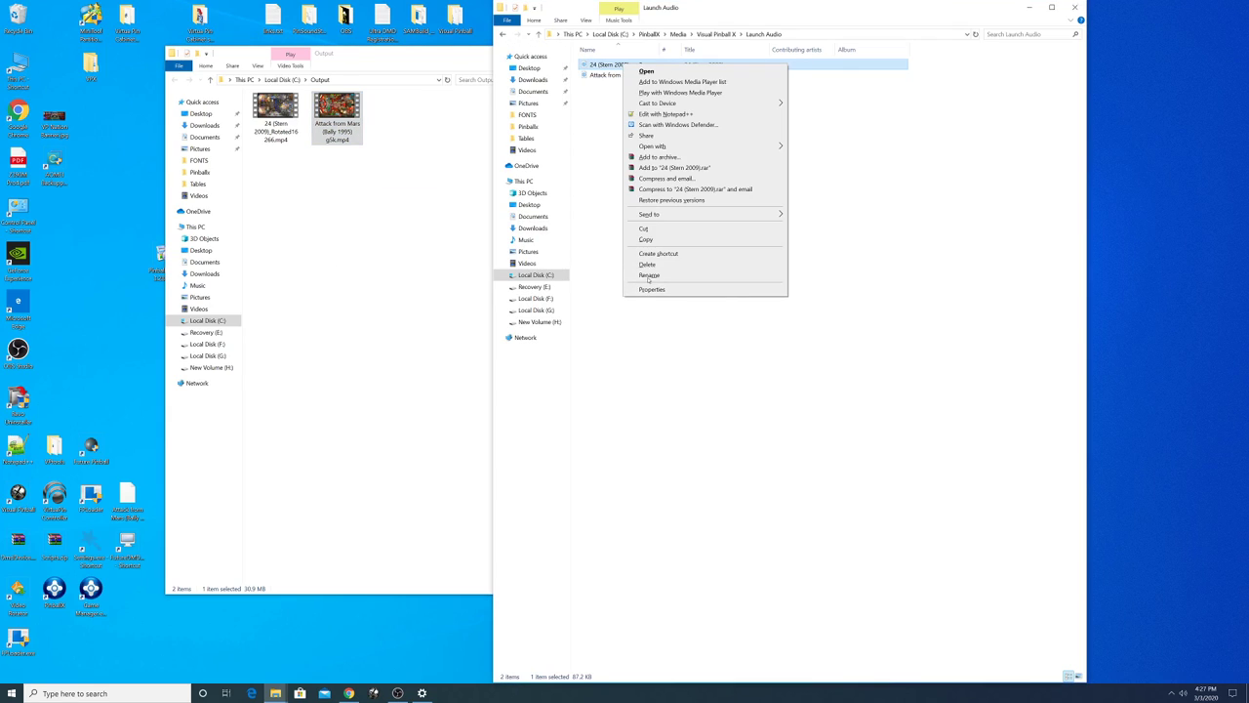
pyautogui.click(654, 282)
pyautogui.rightClick(621, 64)
pyautogui.click(636, 94)
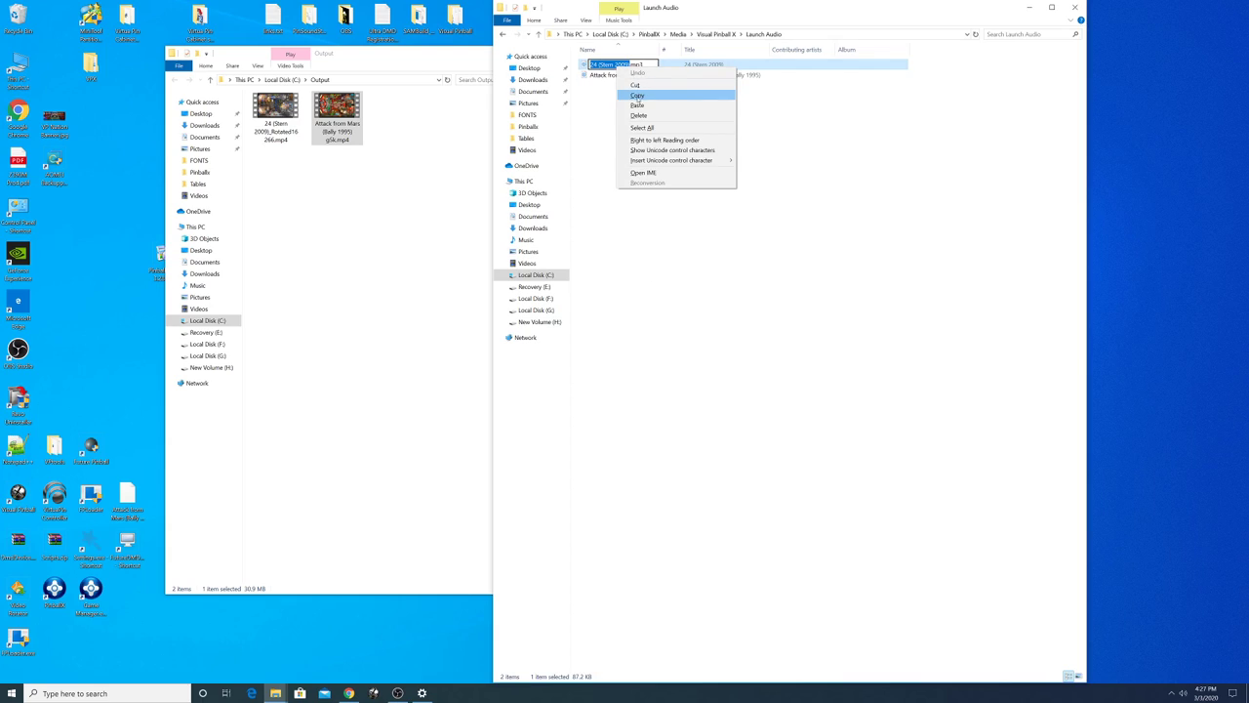
pyautogui.click(625, 147)
pyautogui.click(266, 129)
pyautogui.rightClick(267, 130)
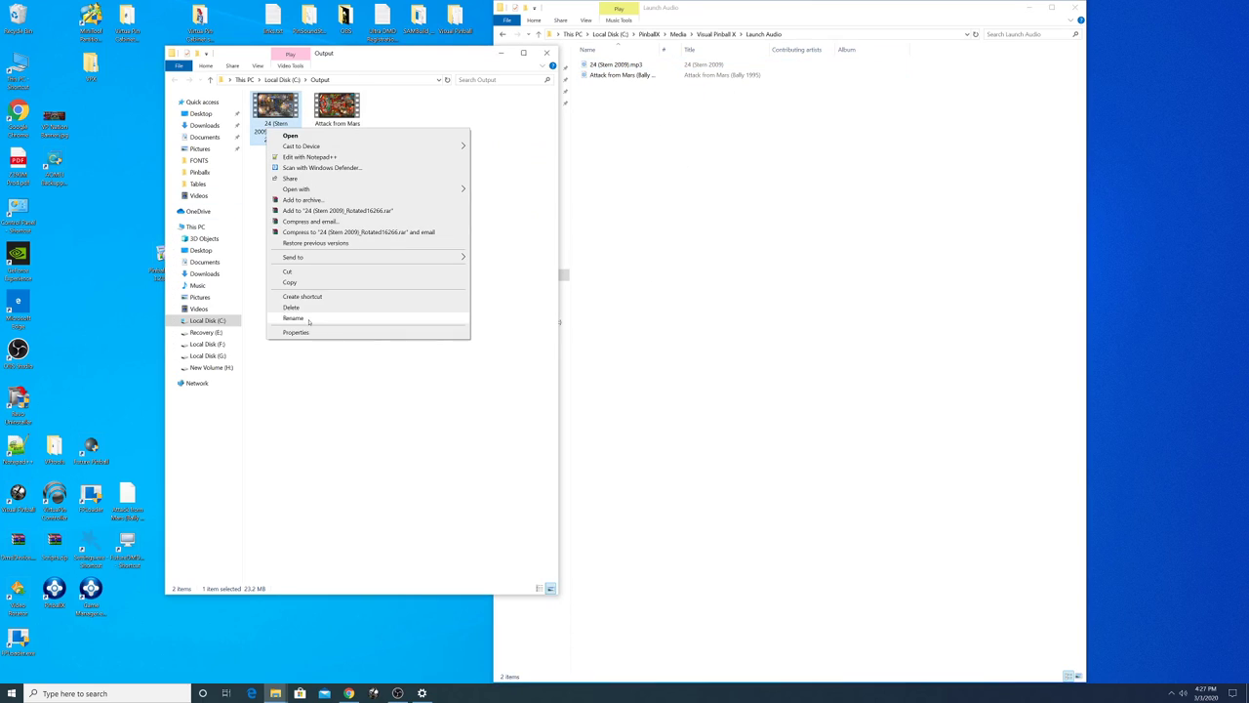
pyautogui.click(293, 319)
pyautogui.rightClick(278, 129)
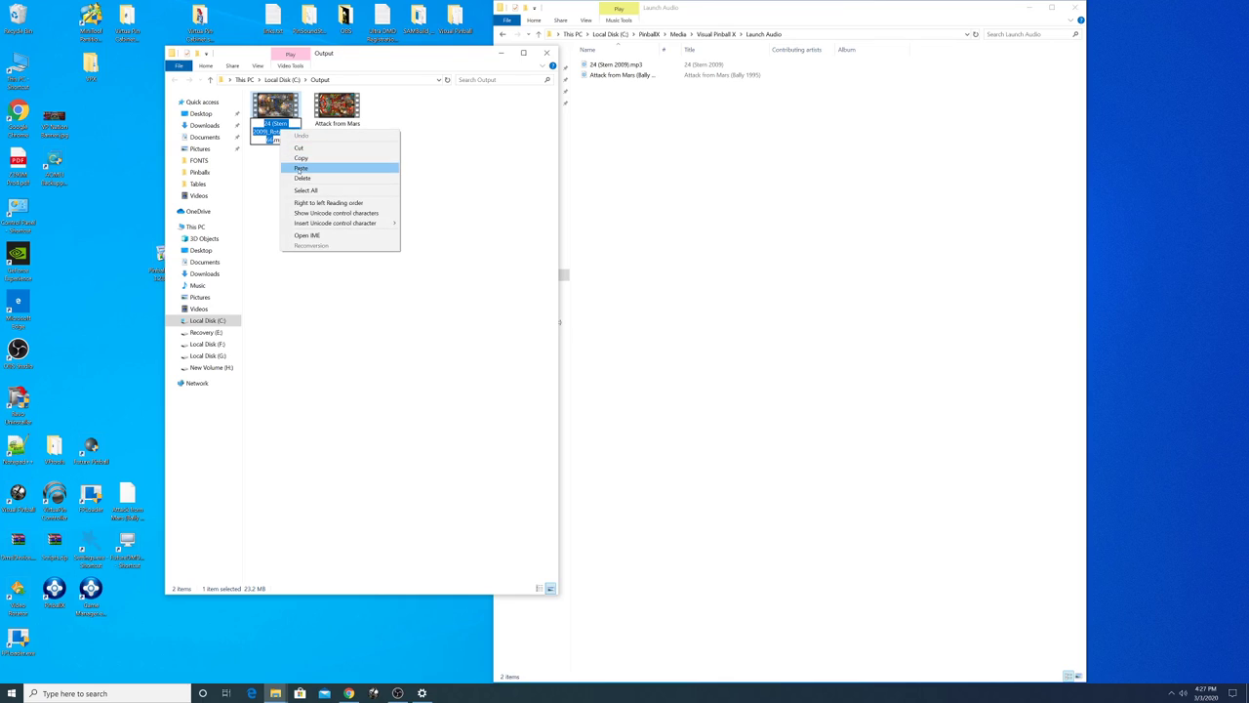
pyautogui.click(322, 167)
pyautogui.press('Return')
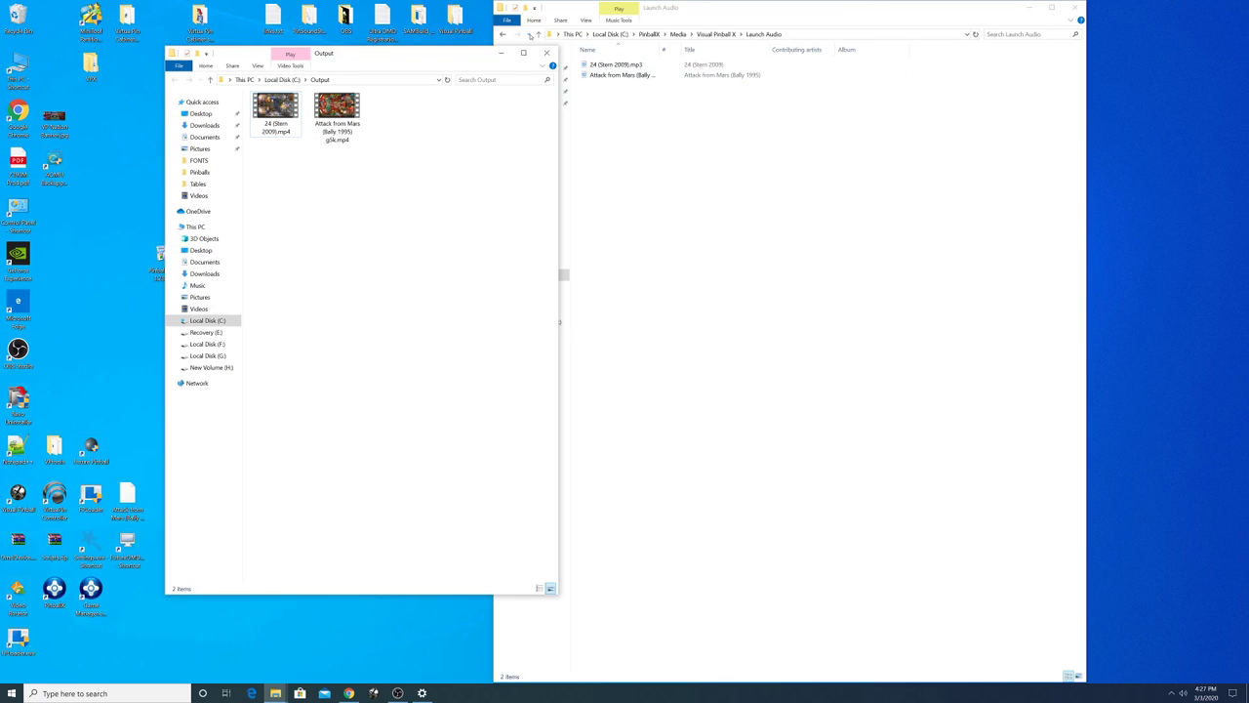
# Move both renamed videos from Output into the Visual Pinball X Table Videos folder and close the Output folder.
pyautogui.click(625, 107)
pyautogui.click(538, 35)
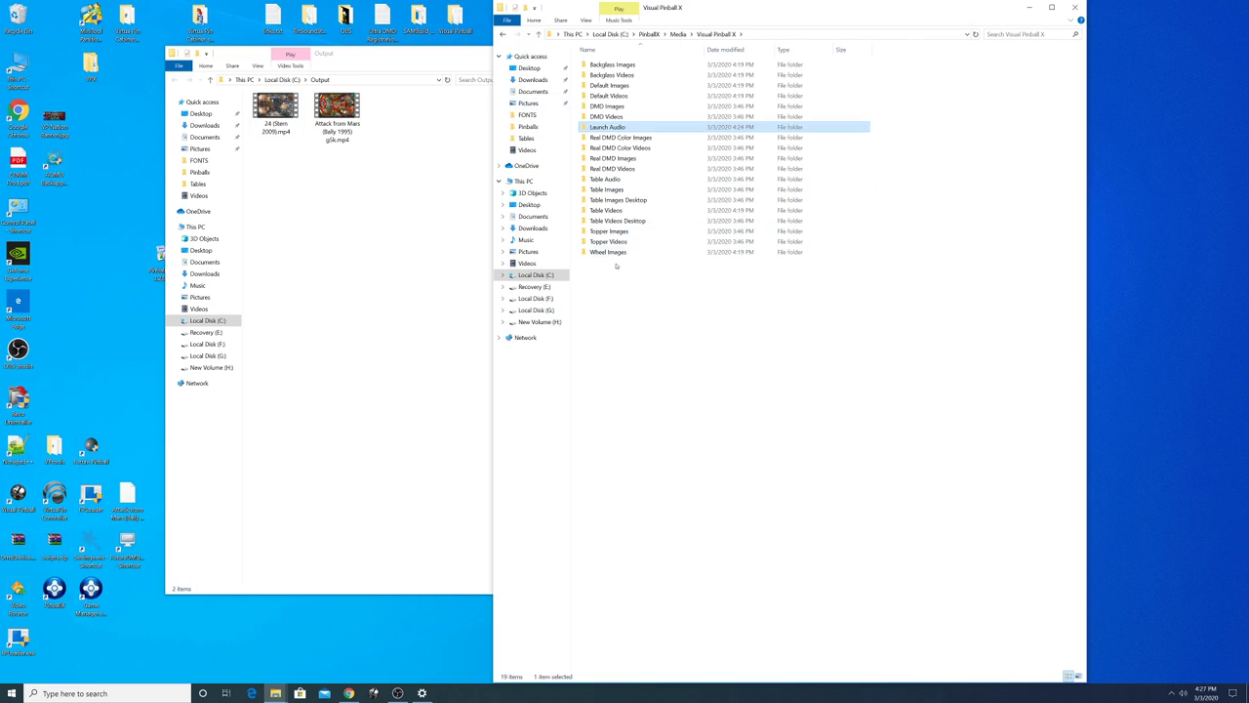
pyautogui.doubleClick(606, 210)
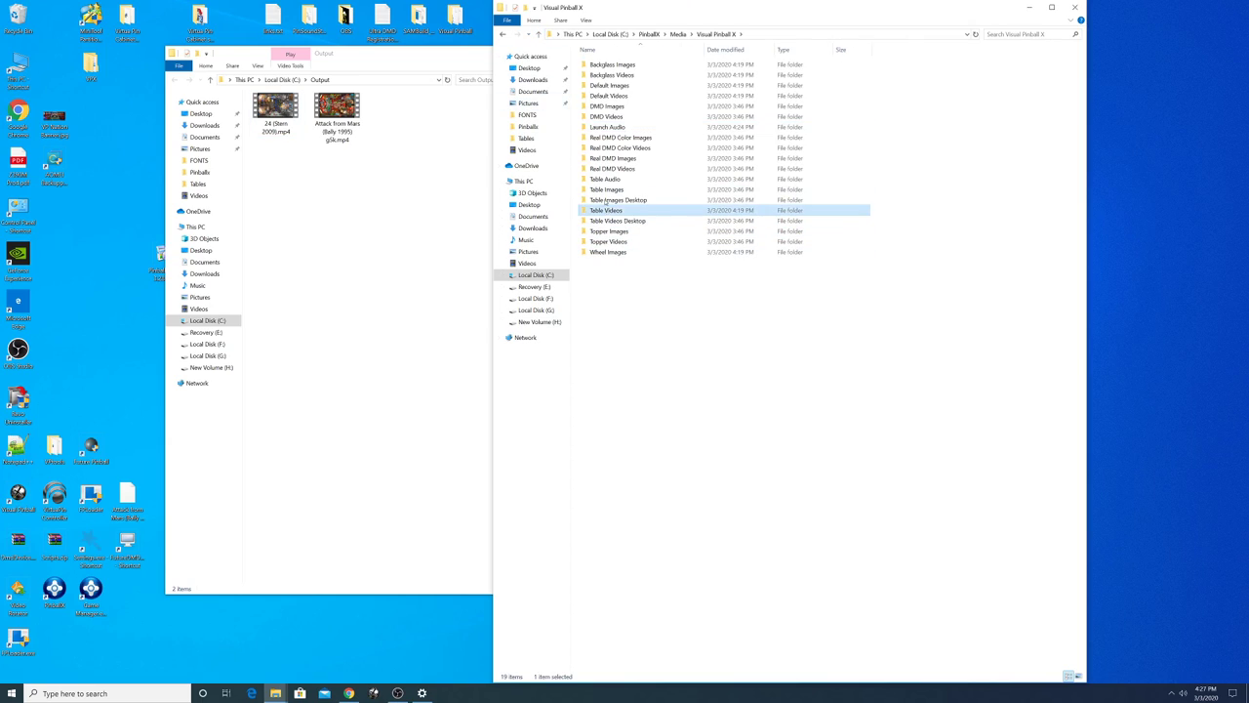
pyautogui.click(560, 322)
pyautogui.hotkey('ctrl', 'a')
pyautogui.moveTo(293, 108); pyautogui.dragTo(682, 208)
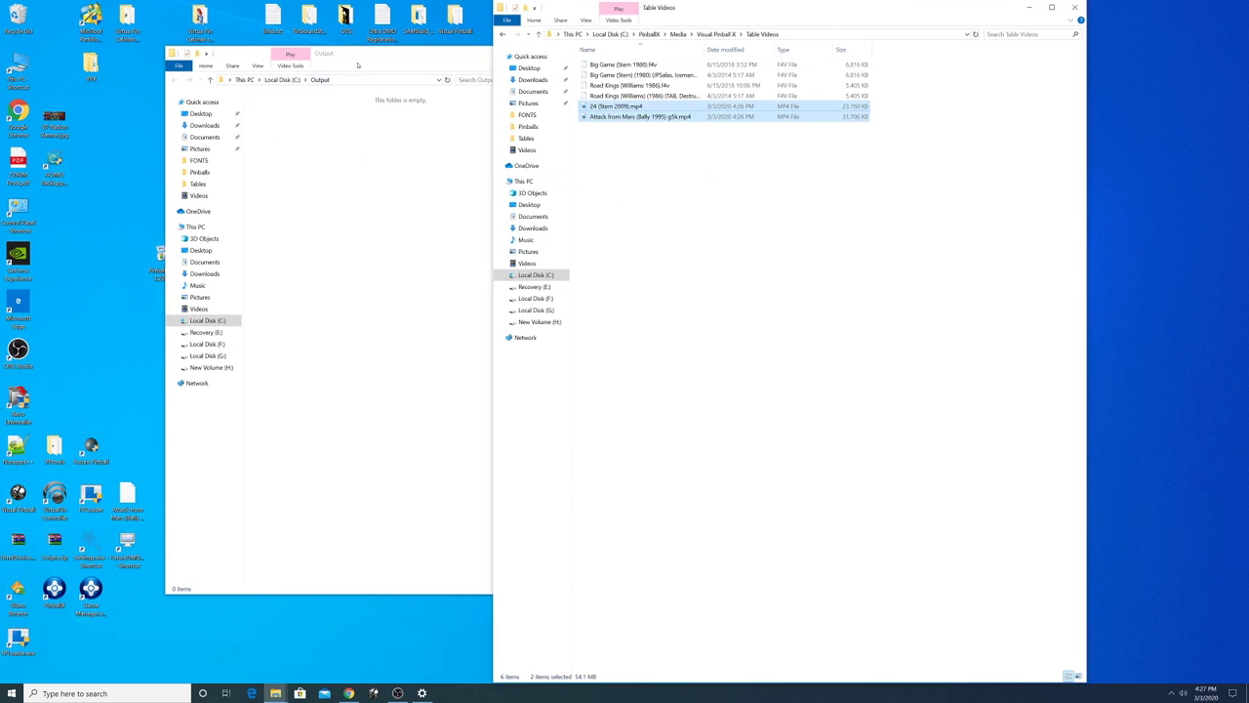
pyautogui.click(357, 65)
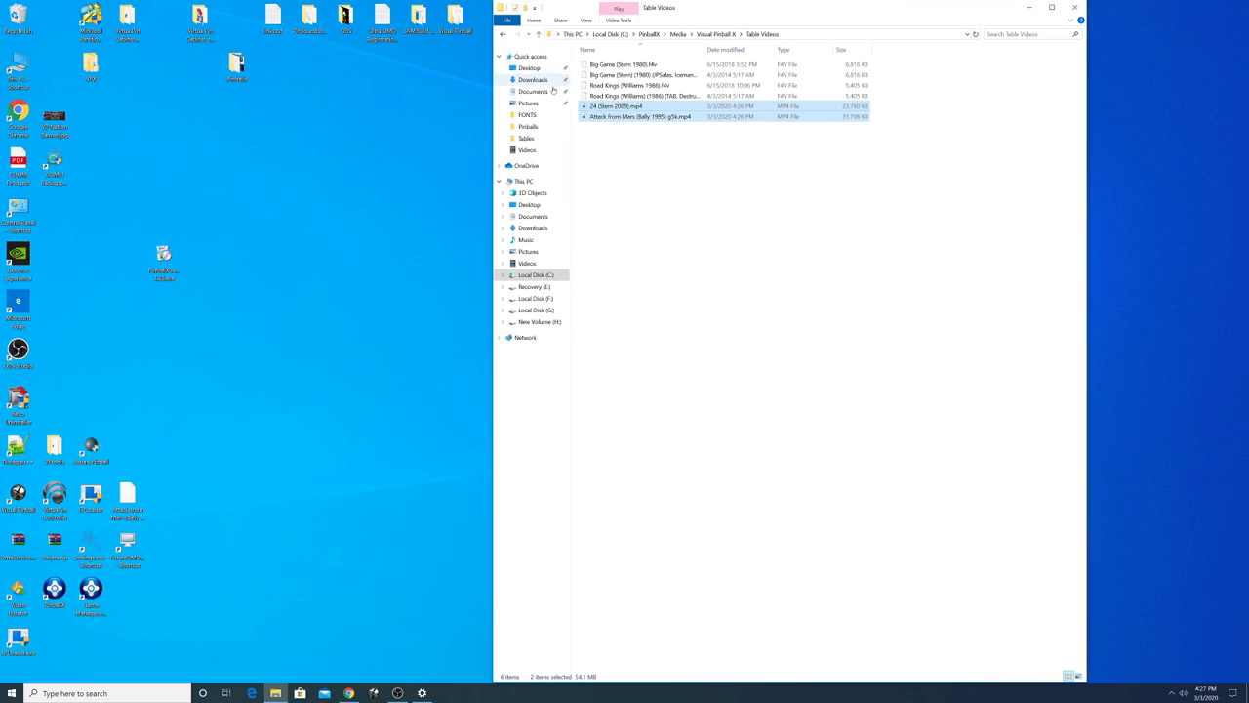
# Return to the Visual Pinball X media folder and open the desktop VPX folder beside it.
pyautogui.click(538, 34)
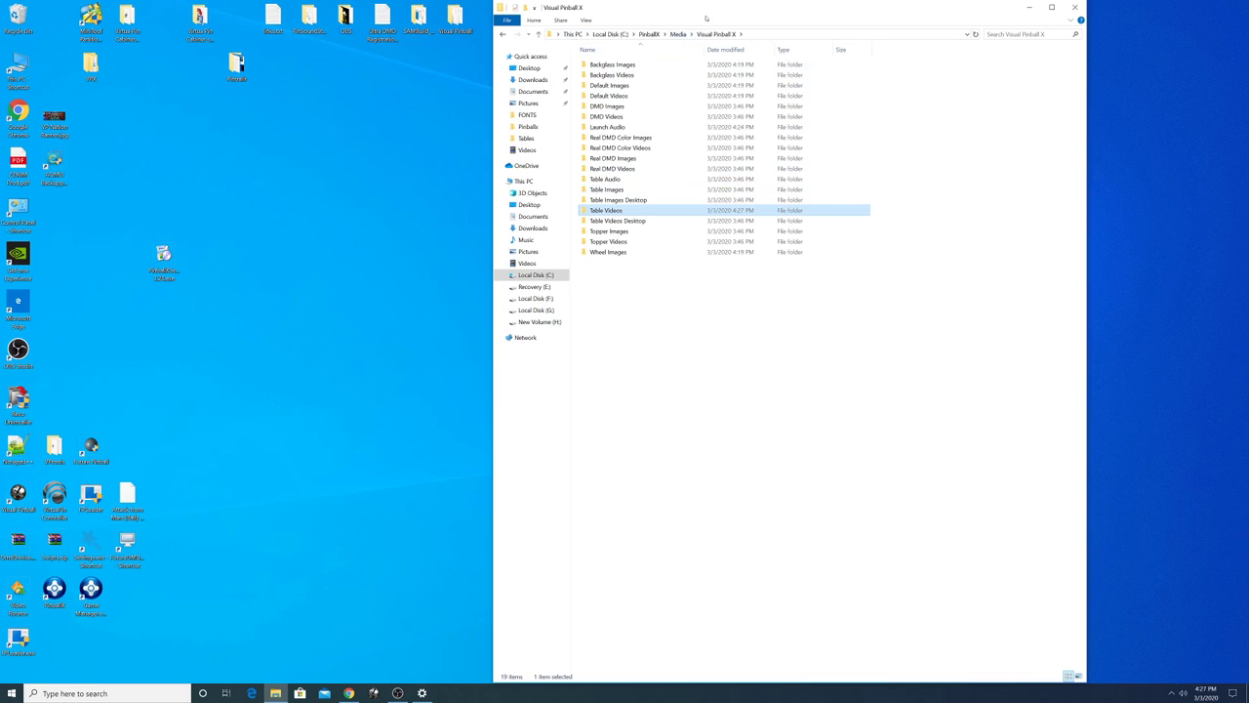
pyautogui.moveTo(665, 12); pyautogui.dragTo(635, 63)
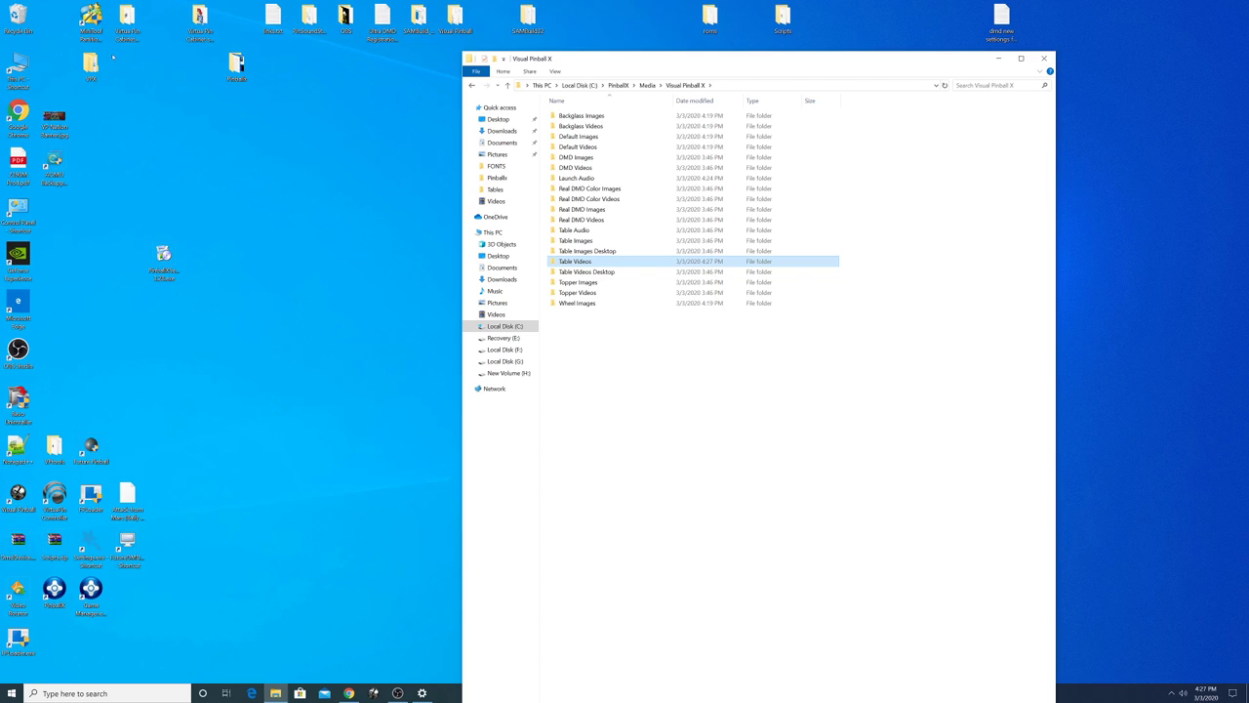
pyautogui.click(91, 63)
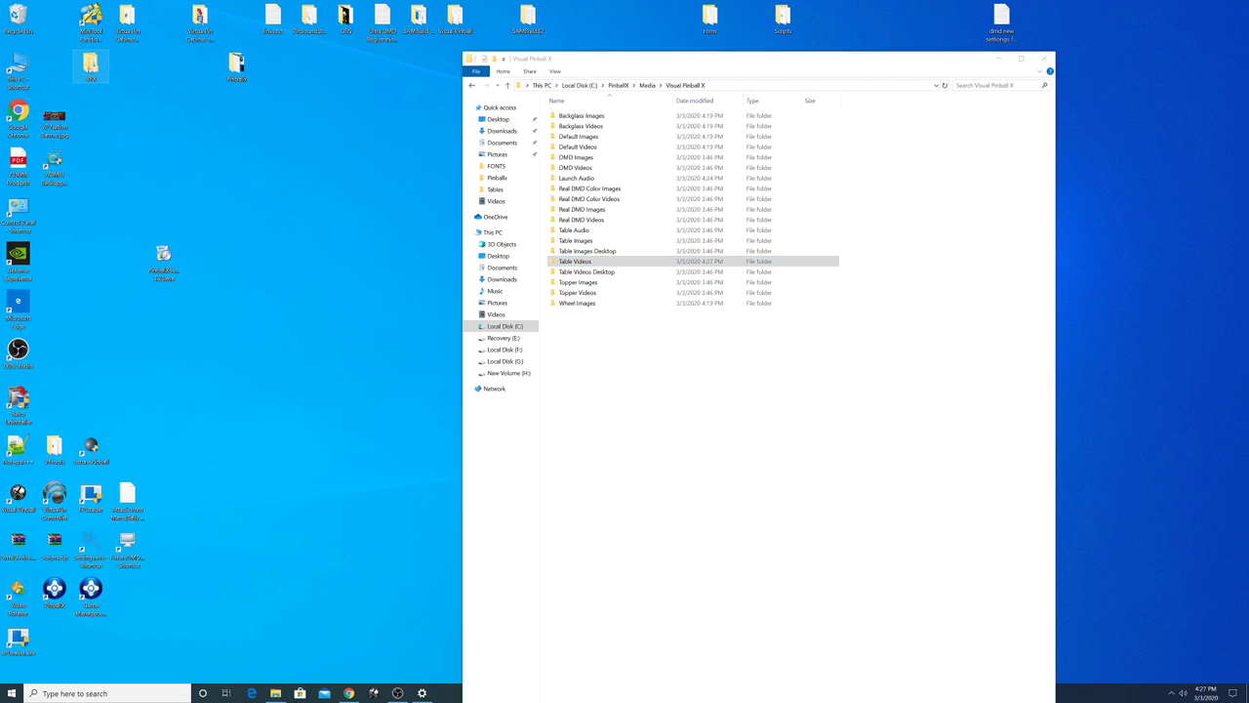
pyautogui.doubleClick(91, 64)
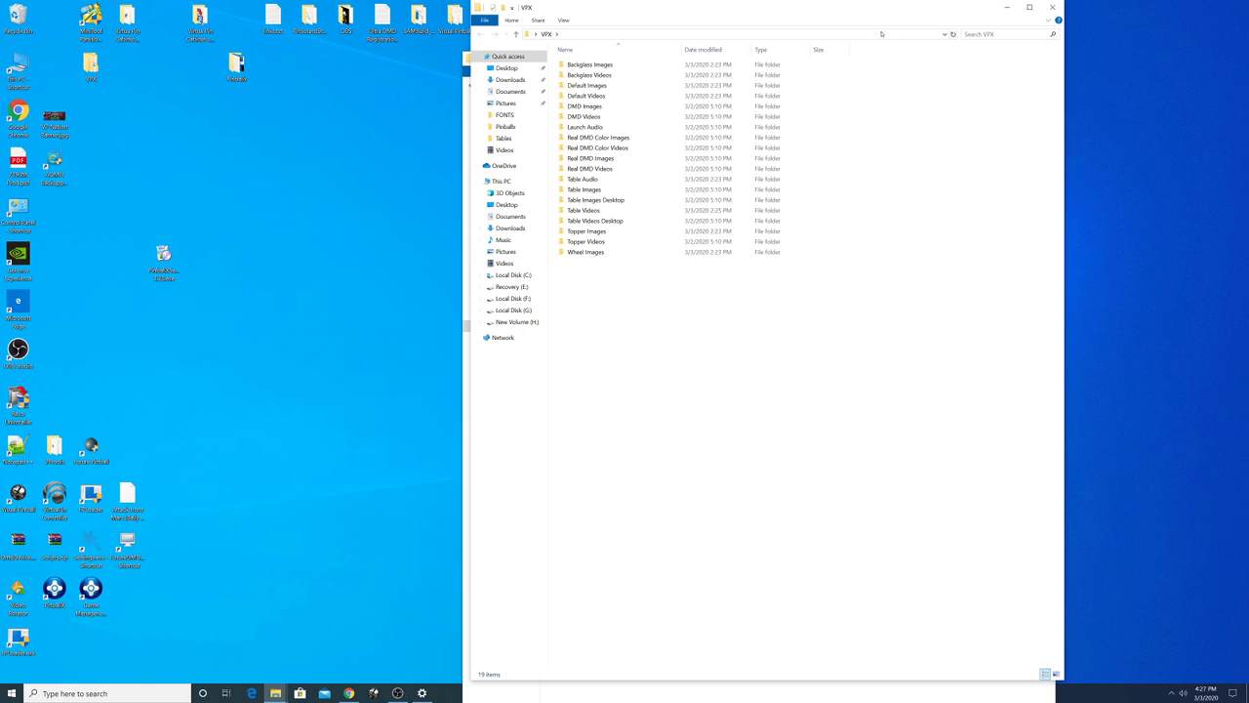
pyautogui.moveTo(659, 9); pyautogui.dragTo(1053, 29)
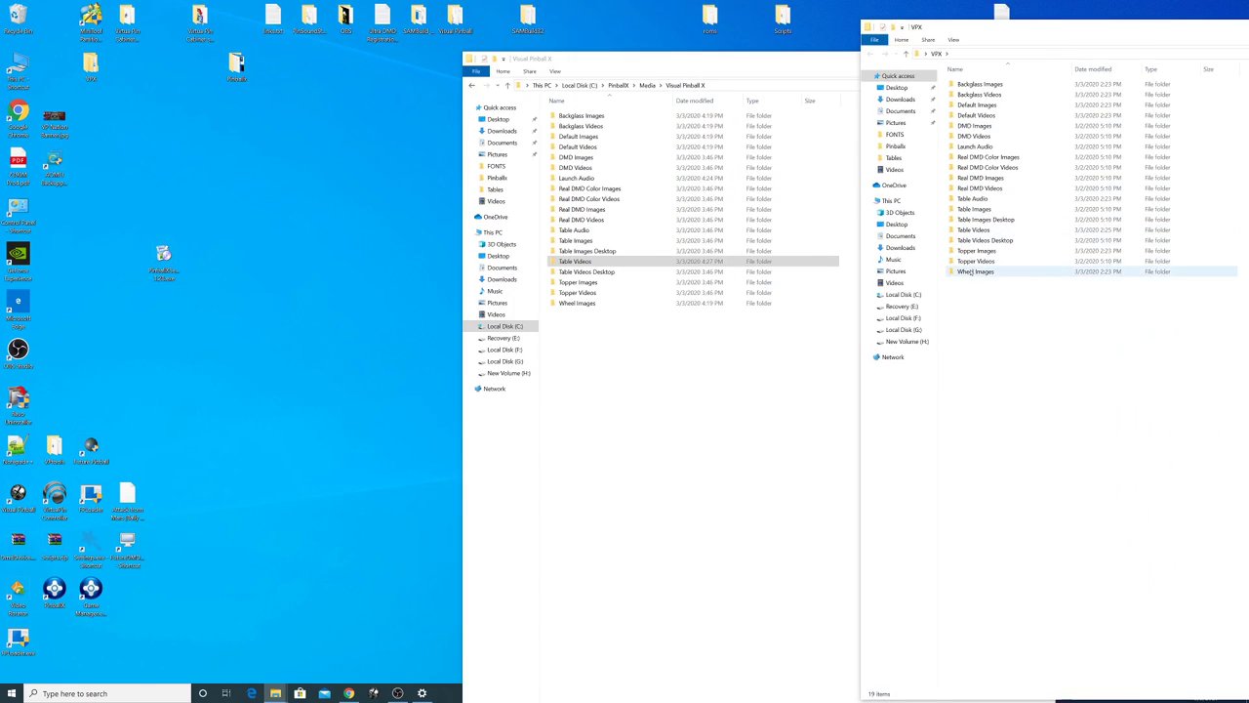
# Copy the 24 and Attack from Mars wheel images from the VPX folder into the Visual Pinball X Wheel Images folder.
pyautogui.click(1025, 97)
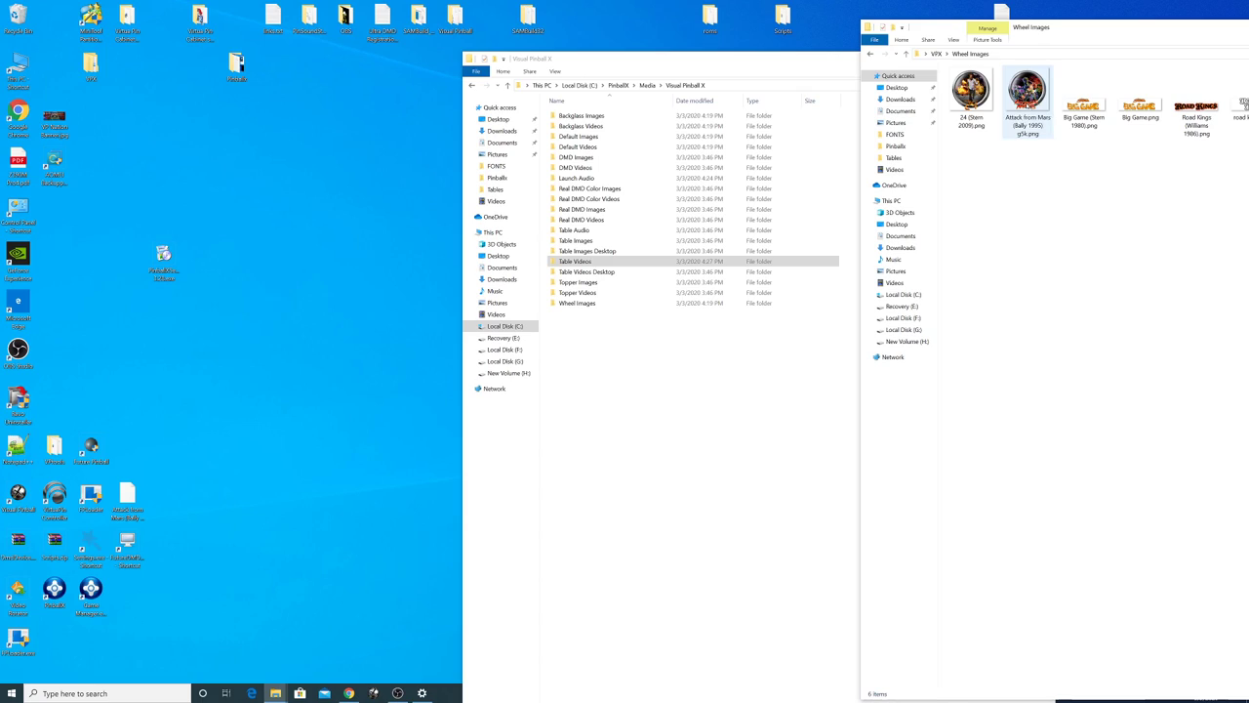
pyautogui.keyDown('ctrl'); pyautogui.click(971, 95); pyautogui.keyUp('ctrl')
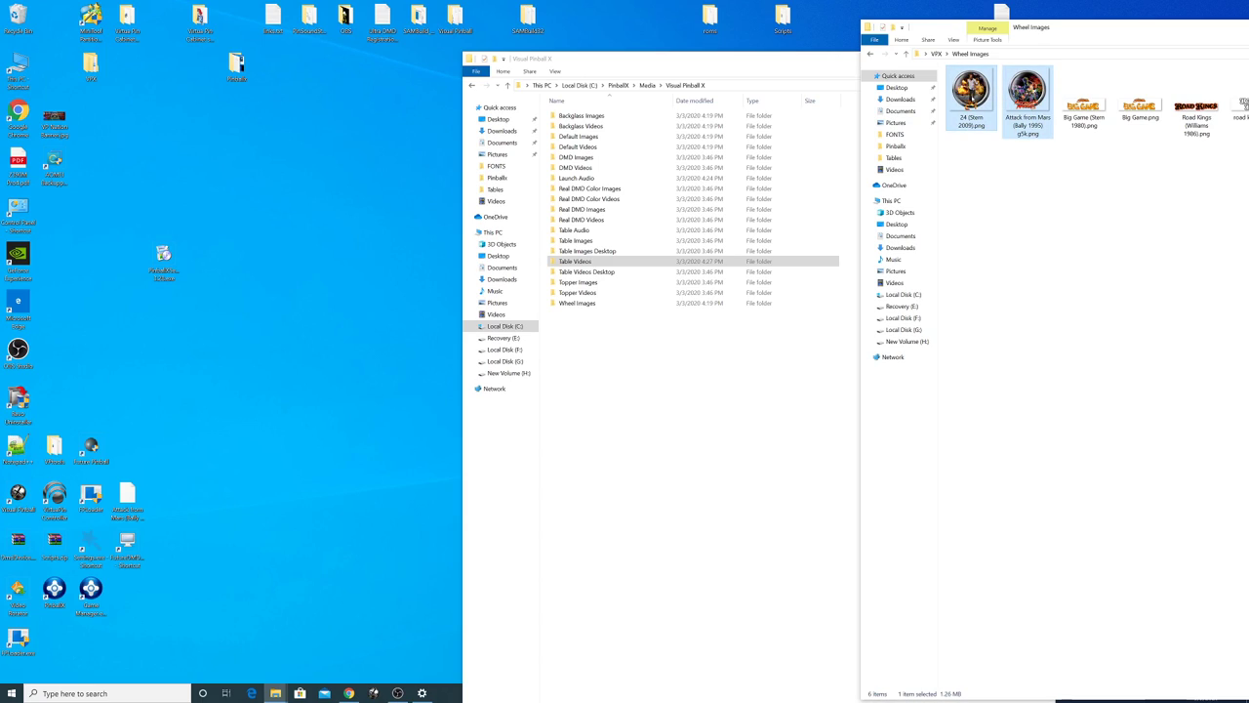
pyautogui.rightClick(971, 98)
pyautogui.click(1025, 325)
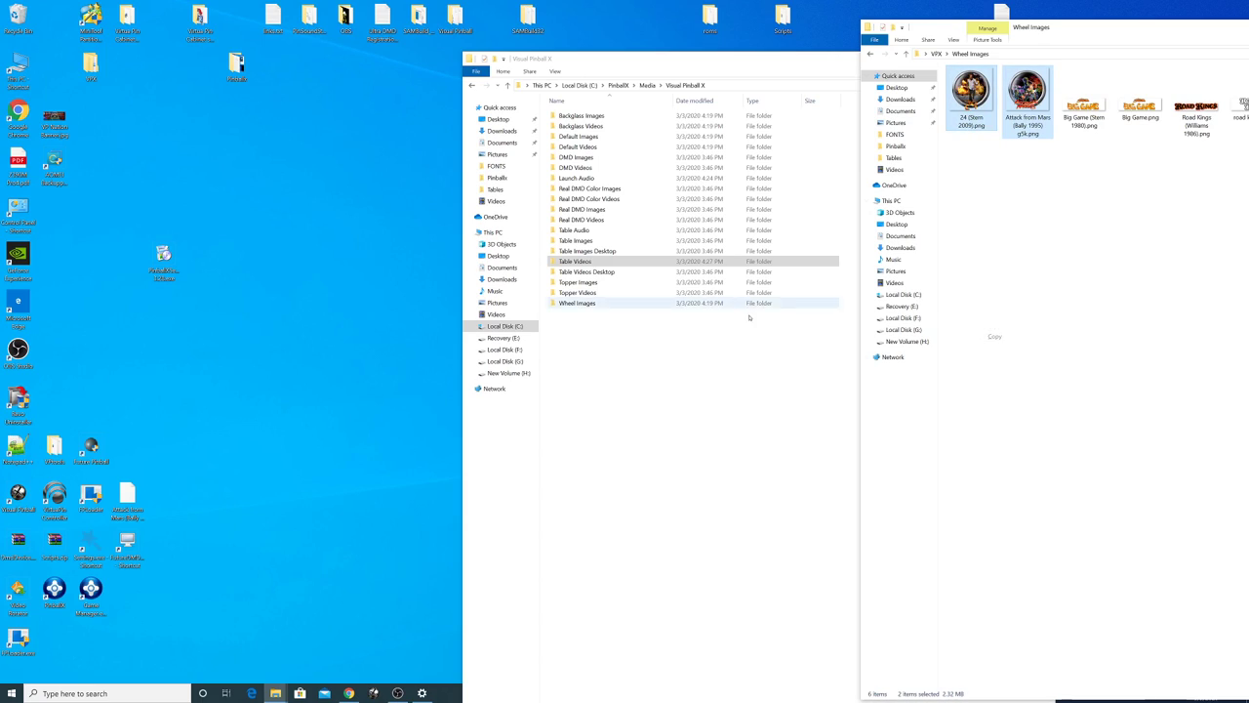
pyautogui.click(581, 303)
pyautogui.press('Return')
pyautogui.rightClick(606, 266)
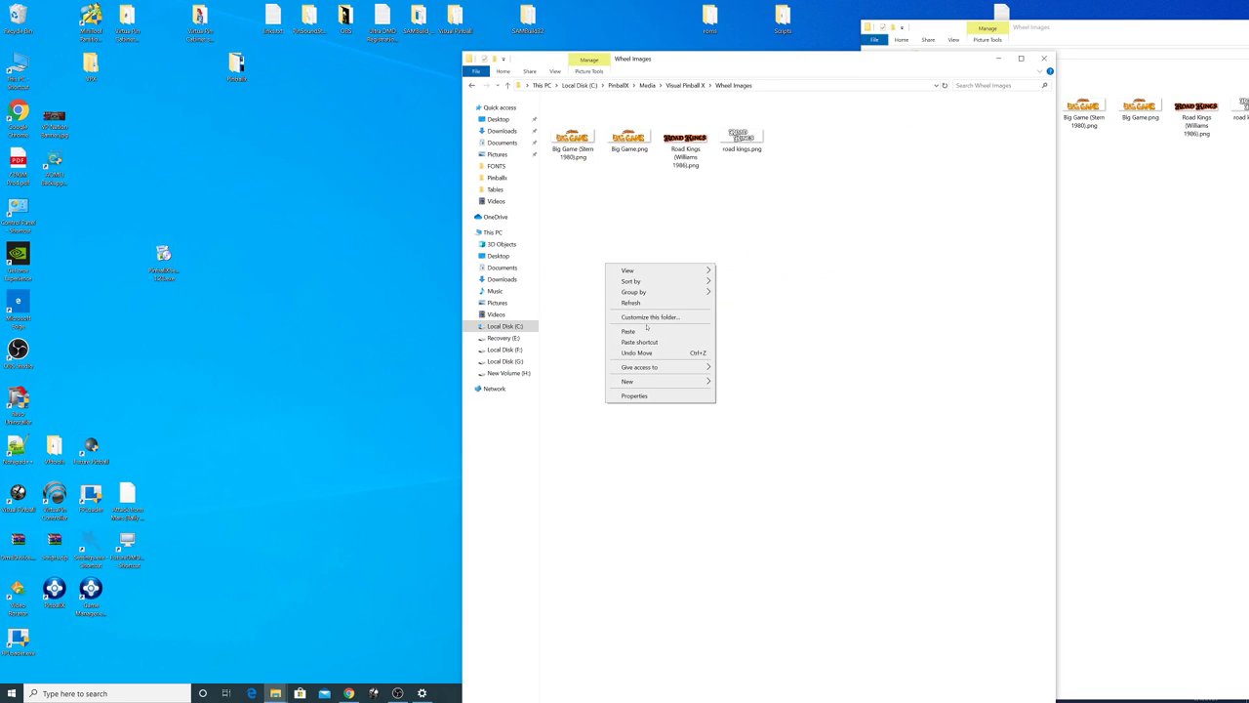
pyautogui.click(637, 331)
# Copy the 24 and Attack from Mars backglass videos from the VPX folder into the Visual Pinball X Backglass Videos folder.
pyautogui.click(1085, 250)
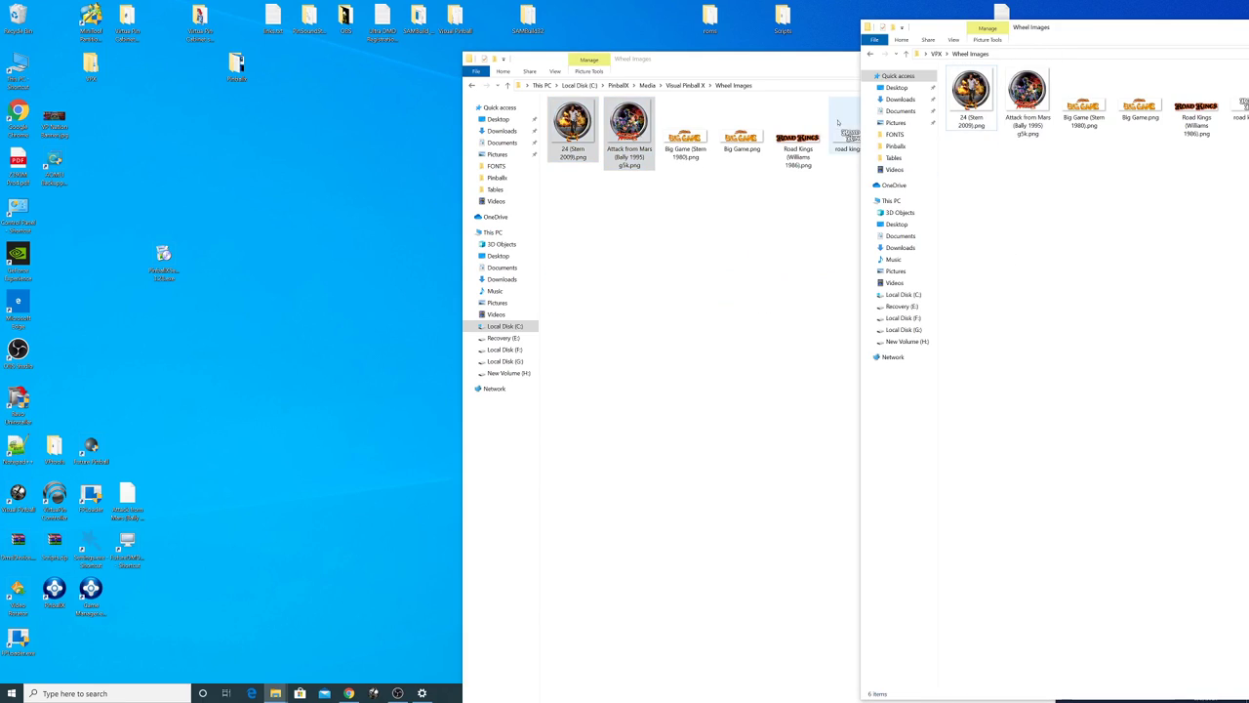
pyautogui.click(907, 55)
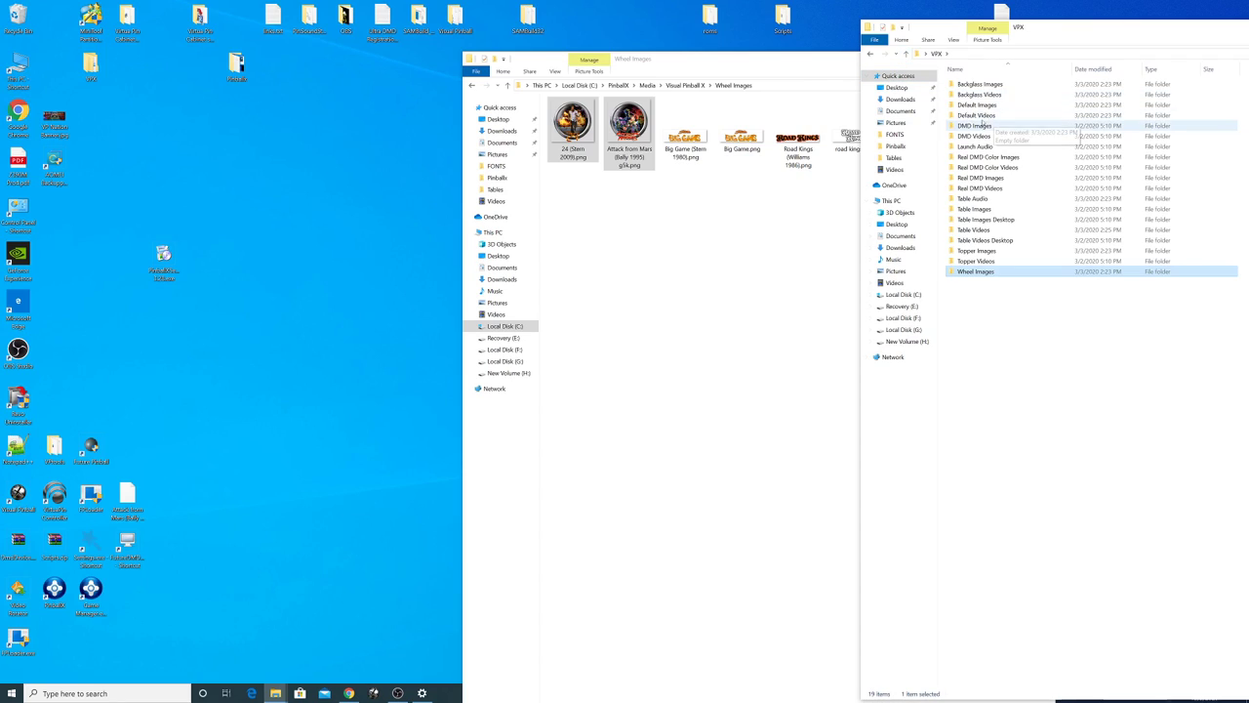
pyautogui.doubleClick(976, 95)
pyautogui.moveTo(1056, 157); pyautogui.dragTo(948, 68)
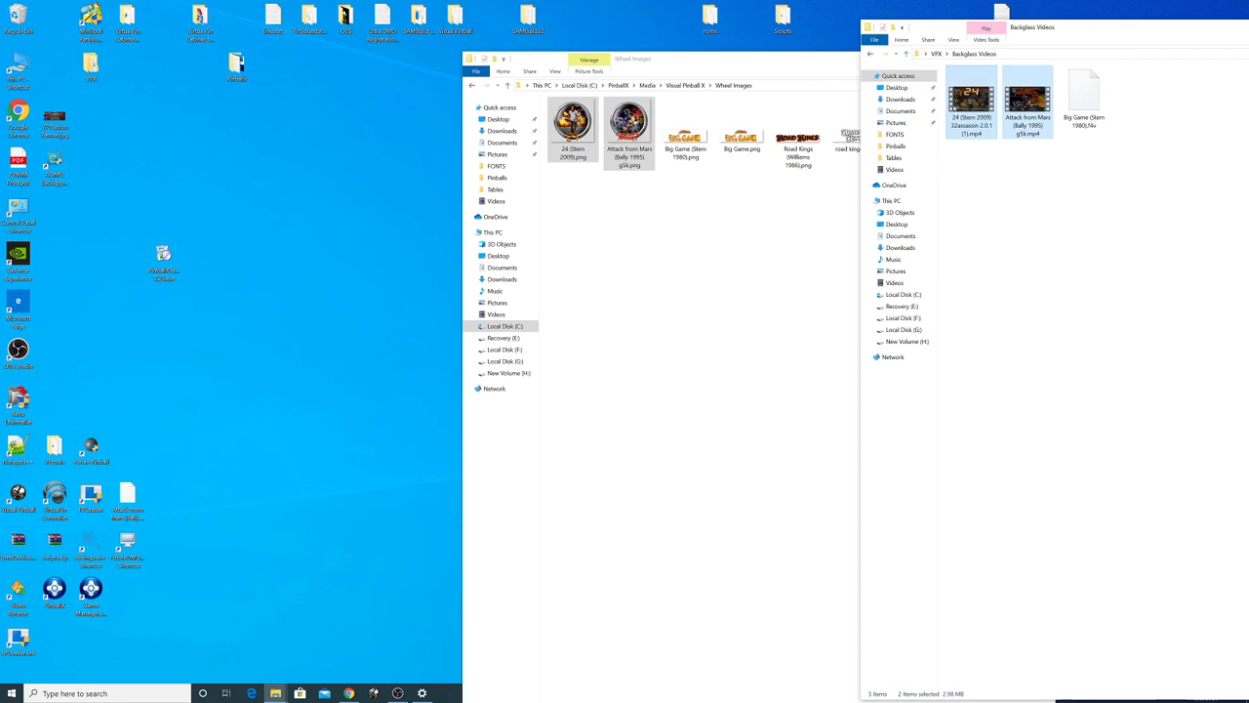
pyautogui.rightClick(957, 105)
pyautogui.click(1000, 252)
pyautogui.click(509, 86)
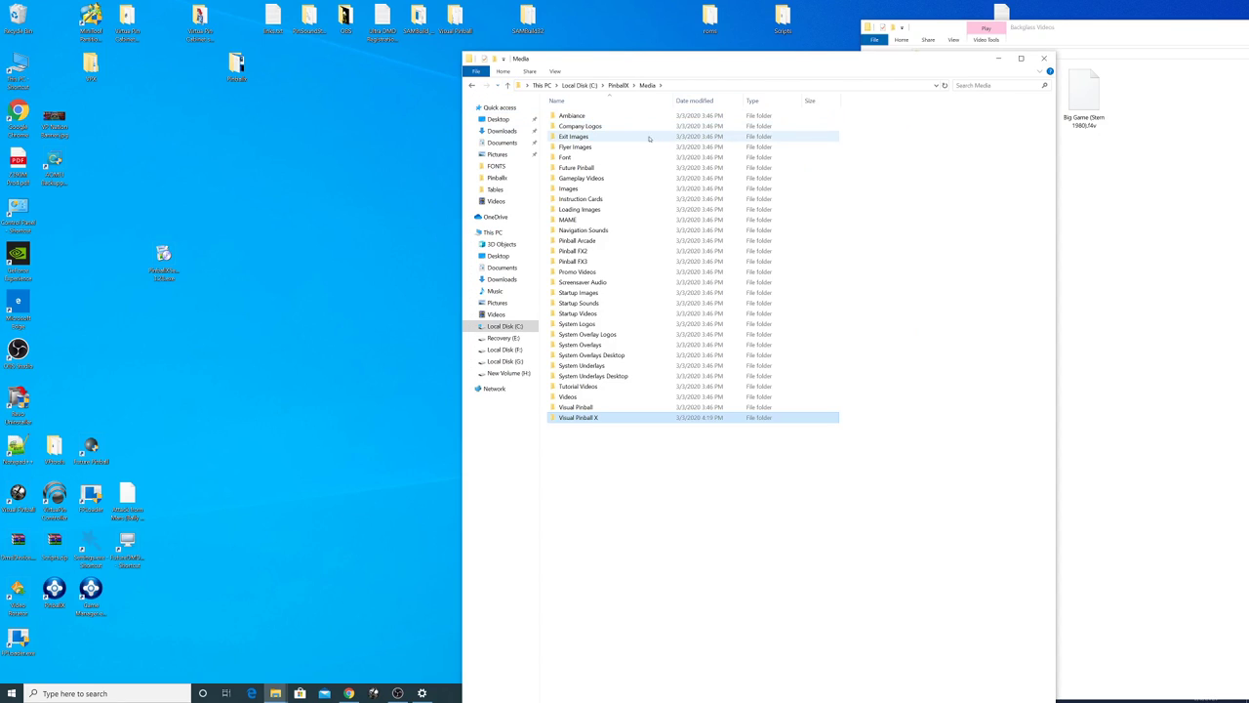
pyautogui.doubleClick(578, 417)
pyautogui.doubleClick(578, 126)
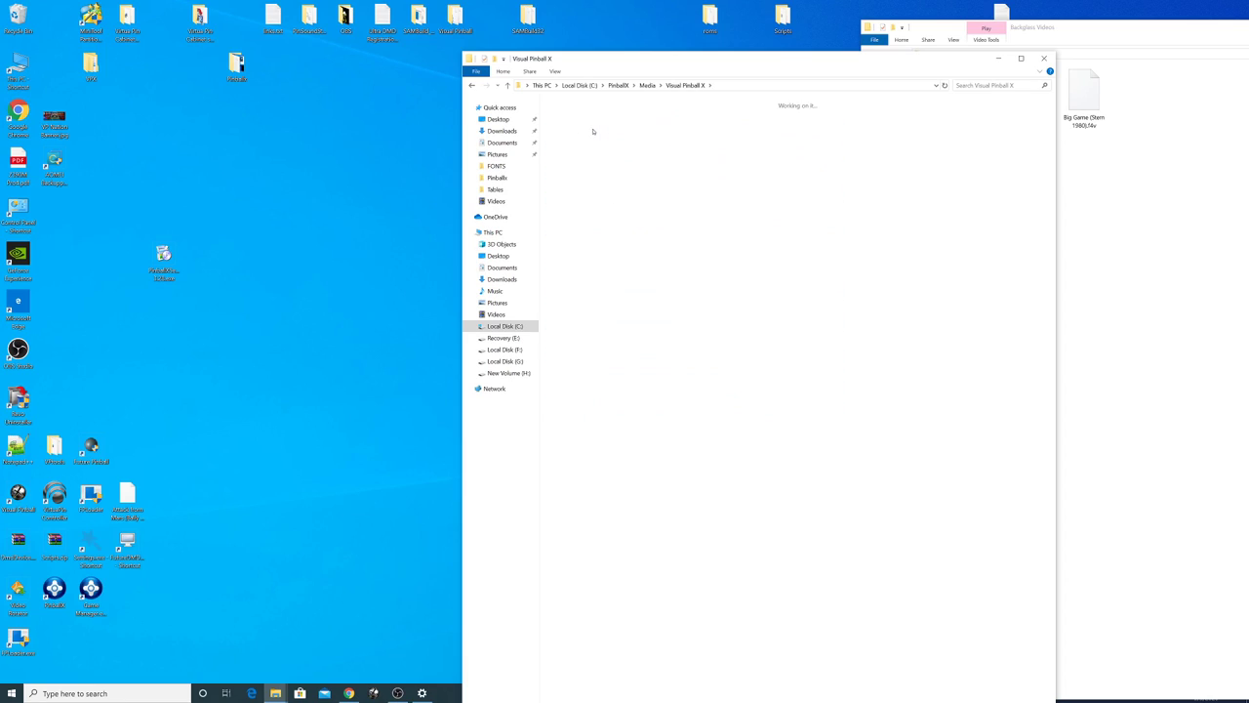
pyautogui.rightClick(600, 153)
pyautogui.click(623, 220)
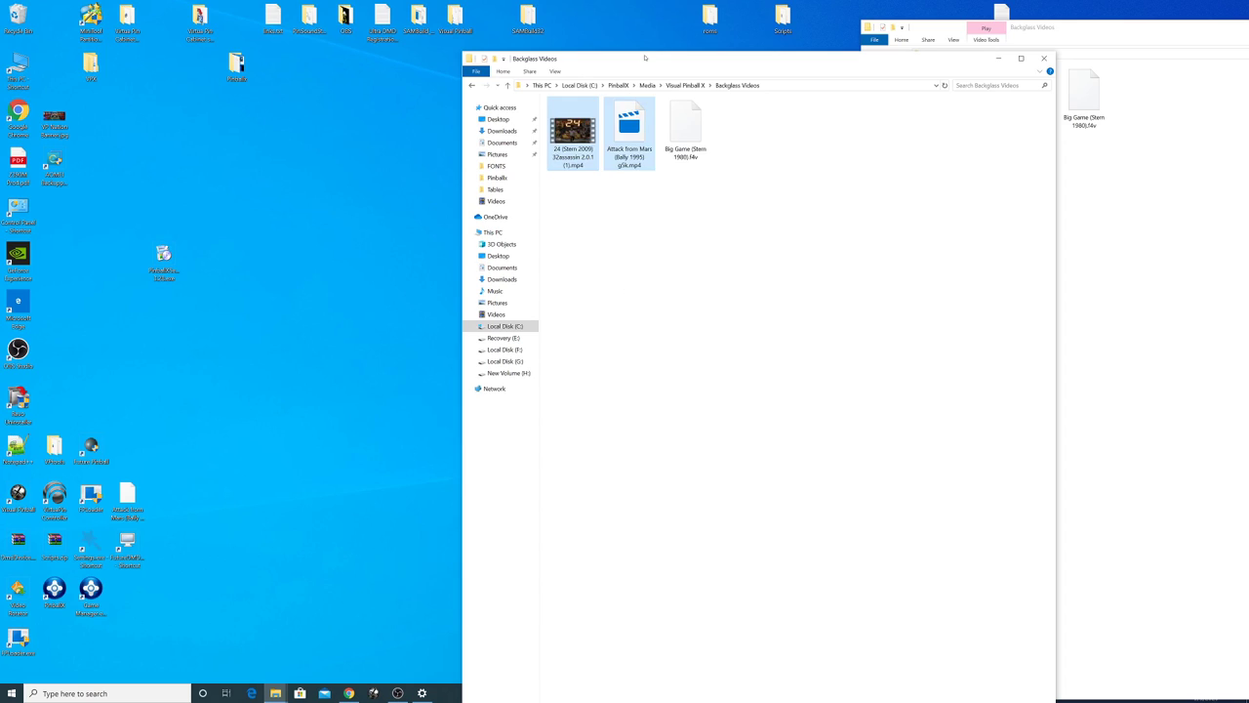
# Check the DMD Videos folder in VPX and close that window, leaving the Visual Pinball X media folder open.
pyautogui.moveTo(646, 60); pyautogui.dragTo(388, 33)
pyautogui.click(906, 54)
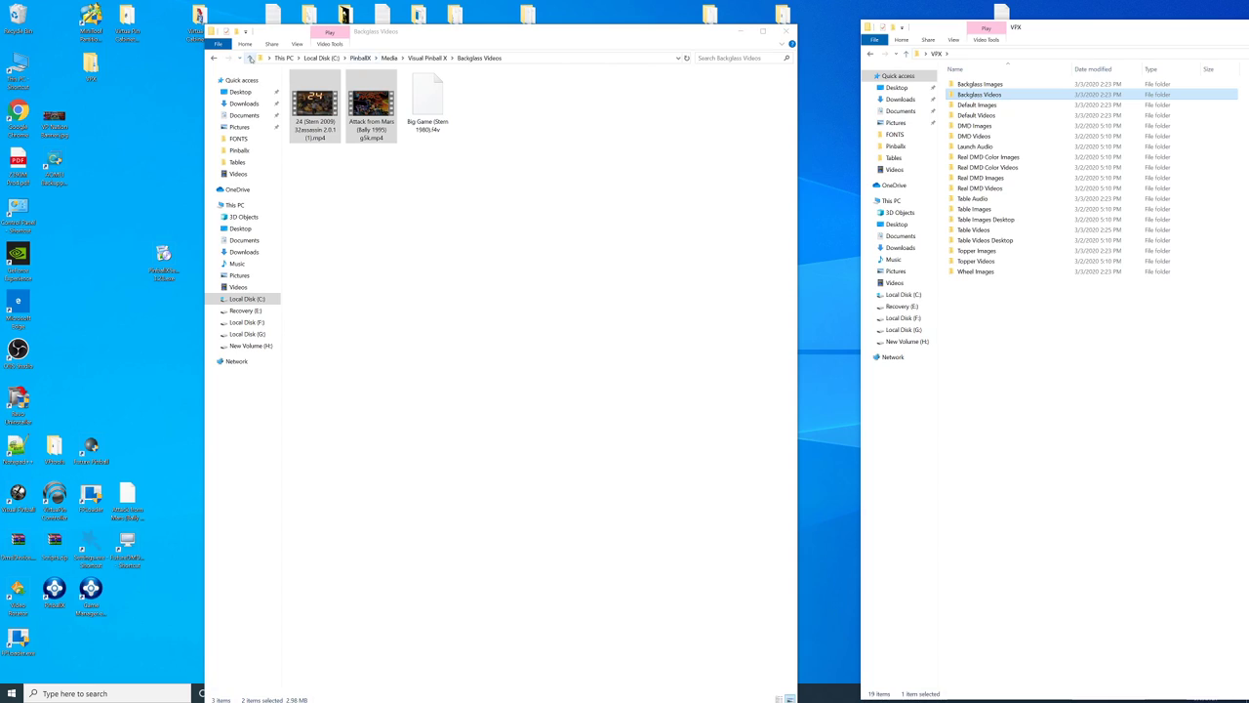
pyautogui.click(250, 57)
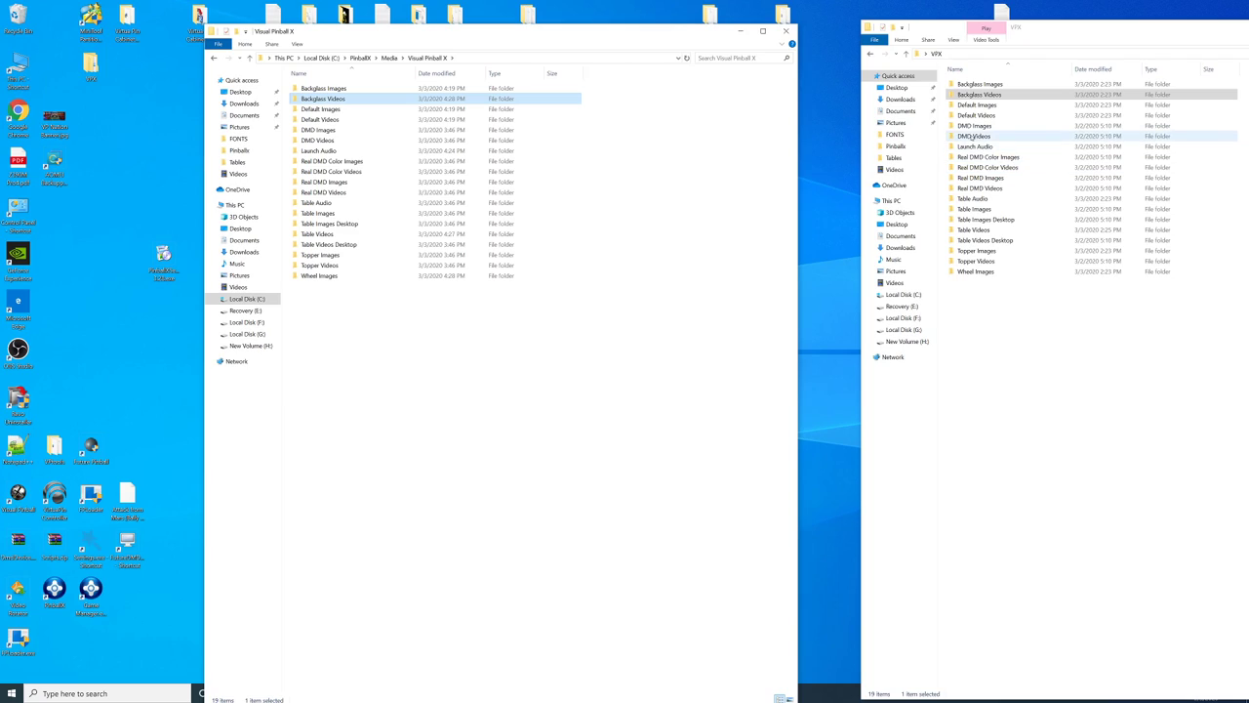
pyautogui.doubleClick(974, 137)
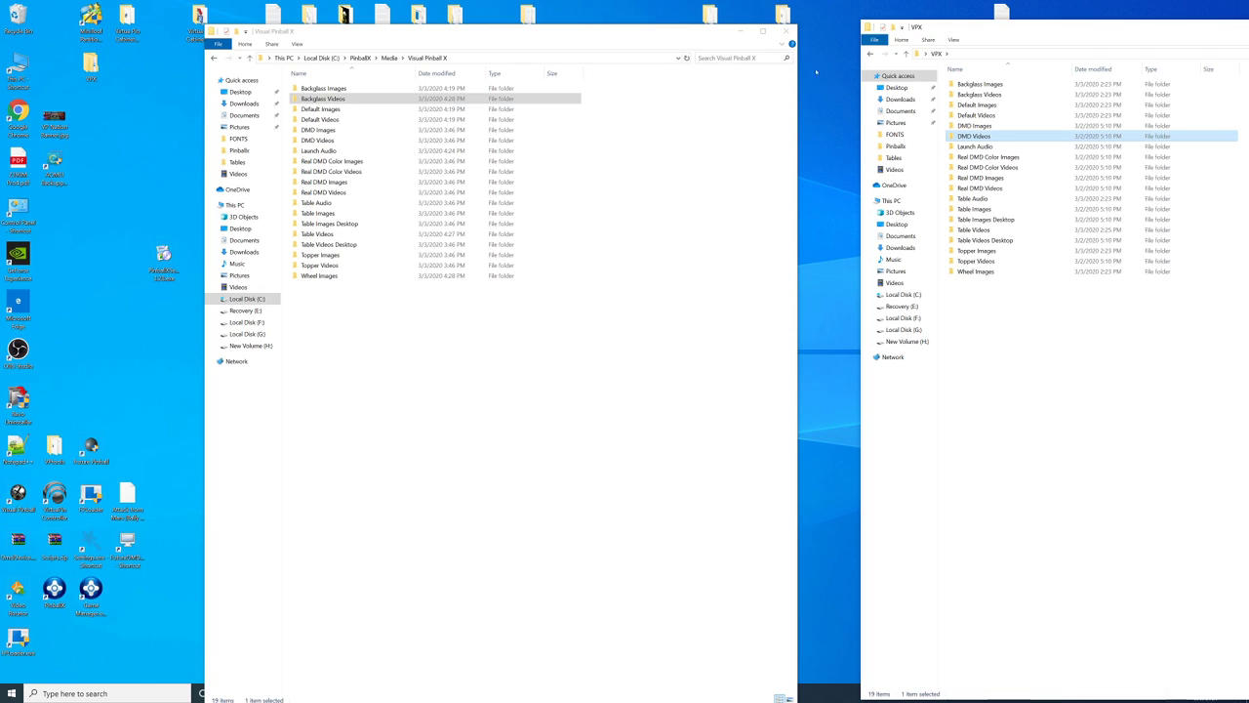
pyautogui.moveTo(1061, 29); pyautogui.dragTo(850, 36)
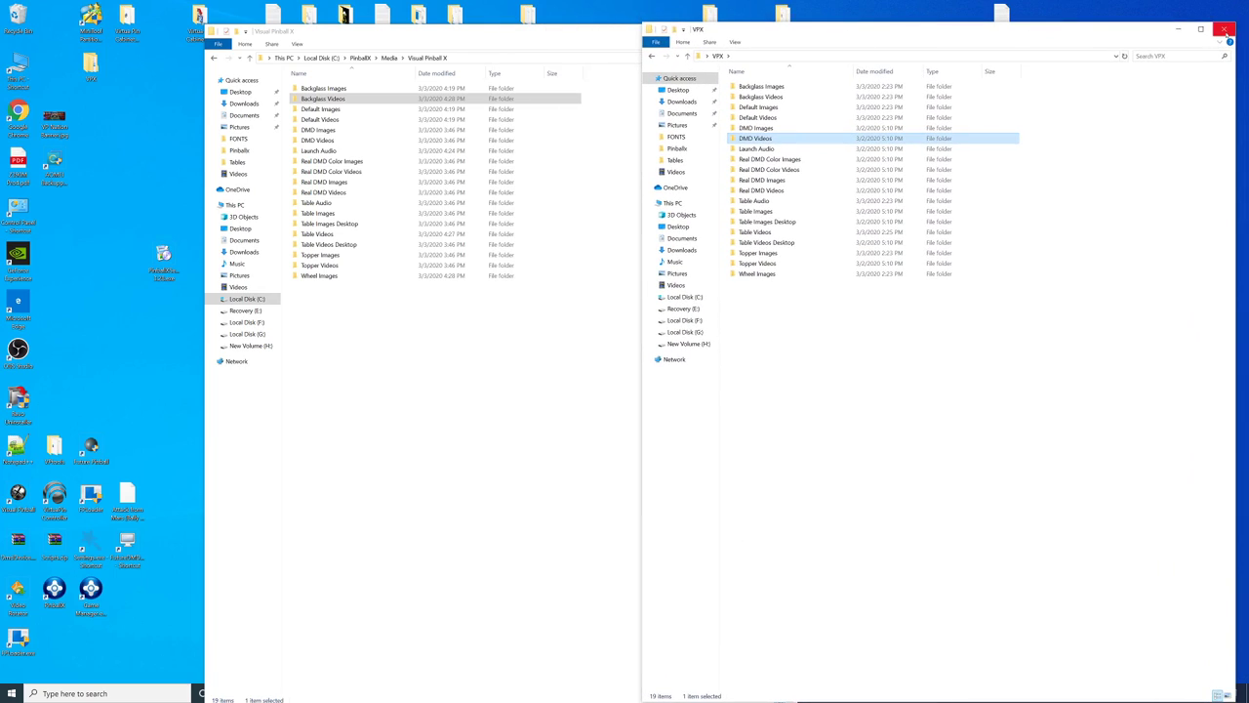
pyautogui.click(1225, 30)
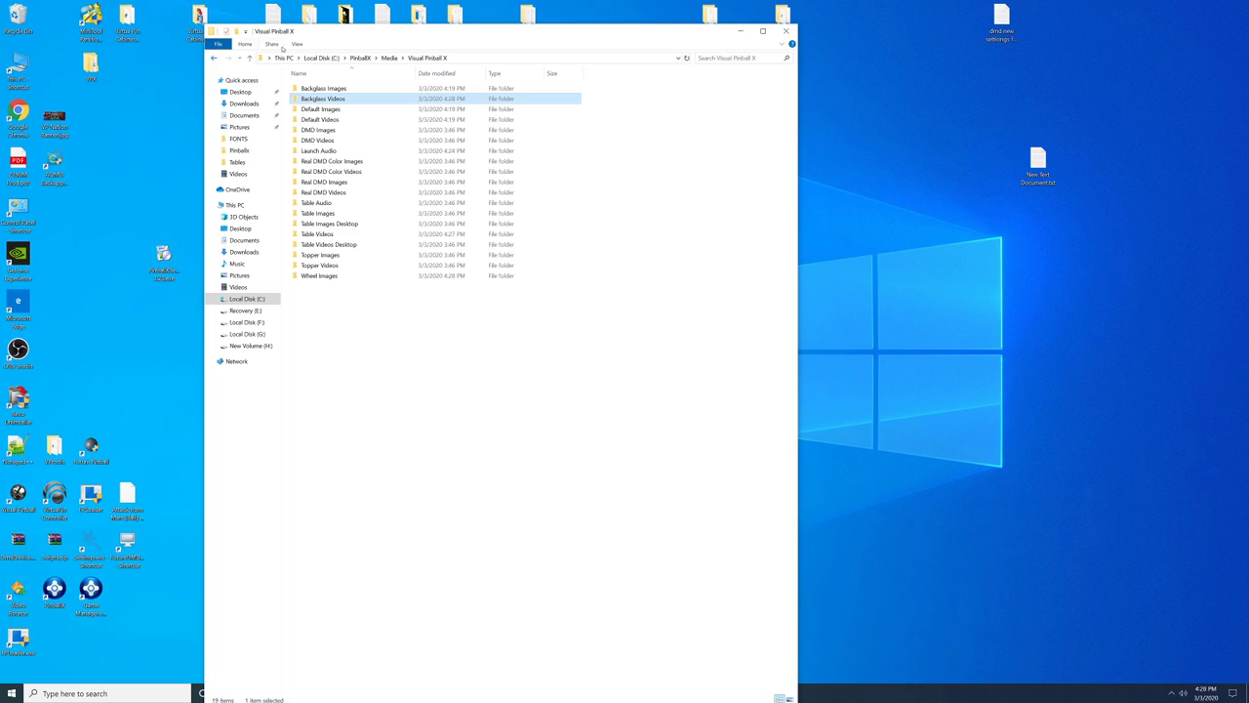
pyautogui.moveTo(409, 45); pyautogui.dragTo(471, 74)
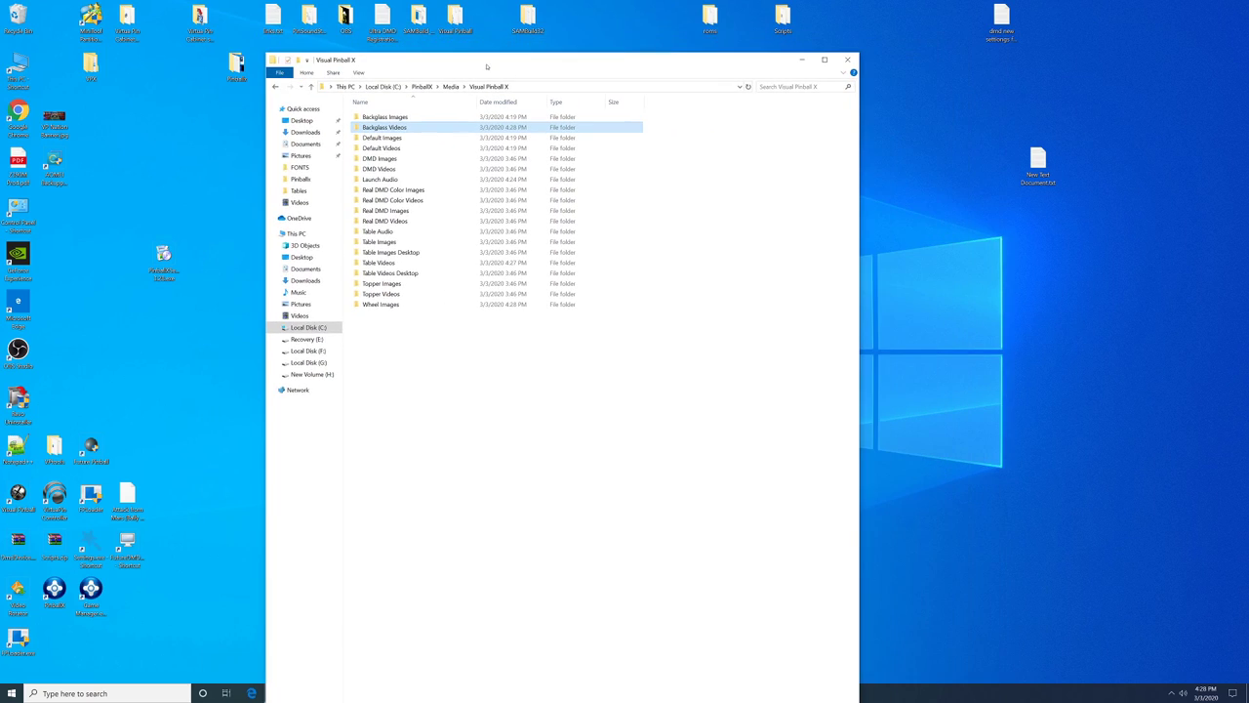
# Open DMD Images in the desktop pinball folder and preview the 24 (Stern 2009) image.
pyautogui.click(234, 67)
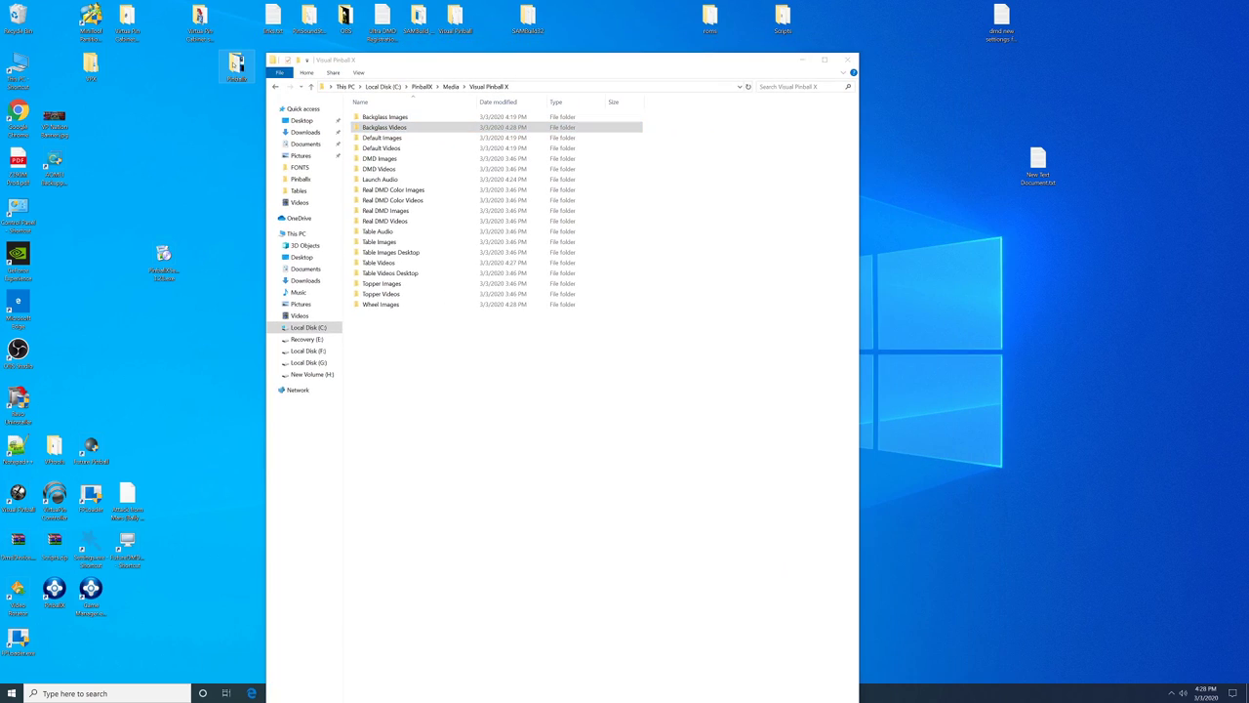
pyautogui.doubleClick(237, 64)
pyautogui.doubleClick(425, 64)
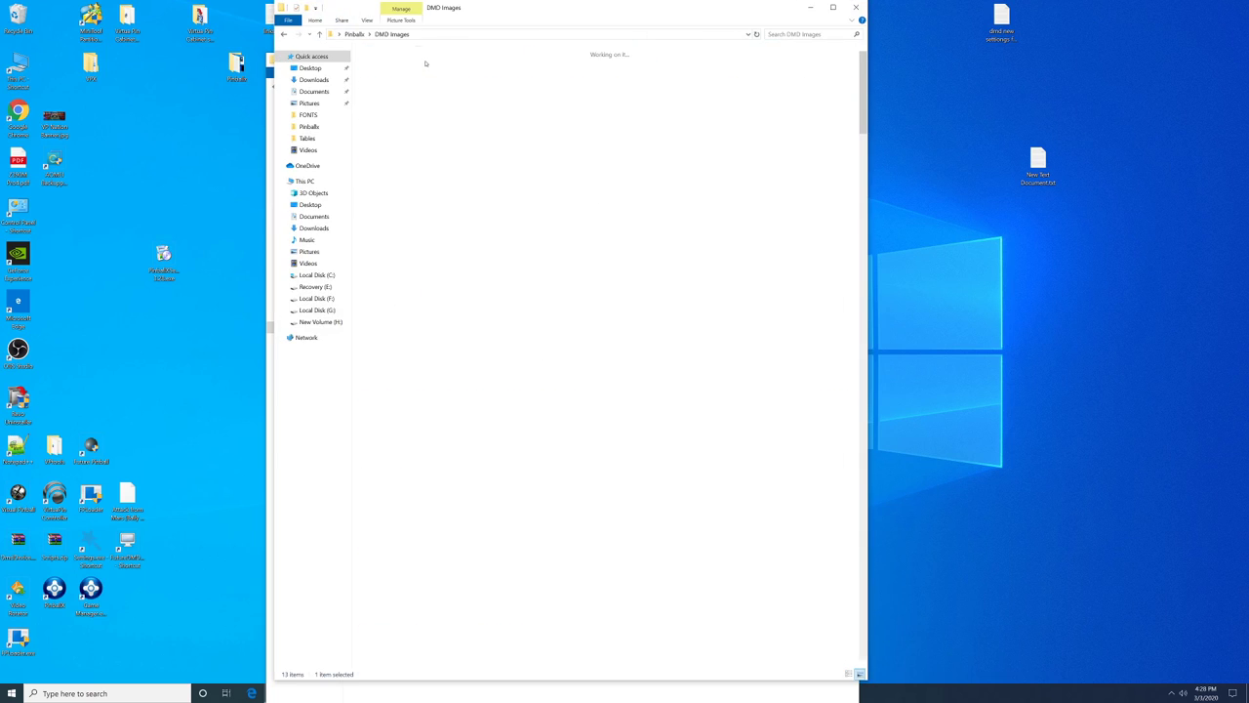
pyautogui.doubleClick(496, 80)
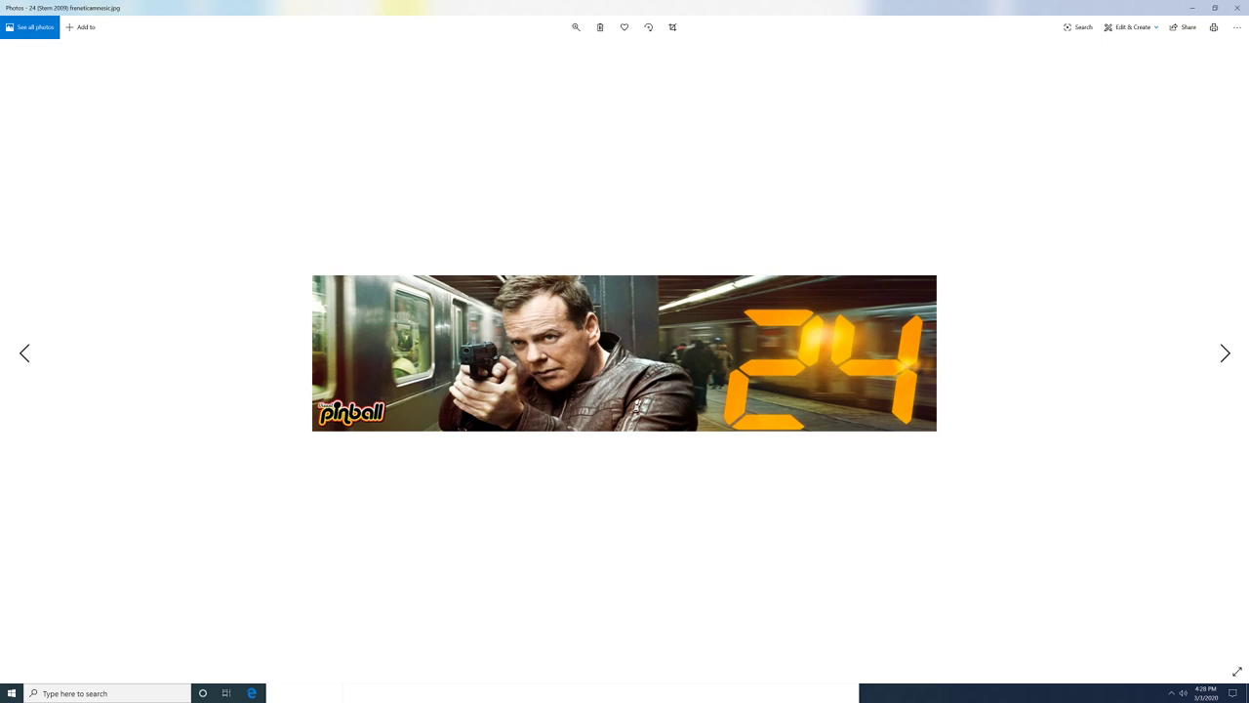
pyautogui.click(1232, 9)
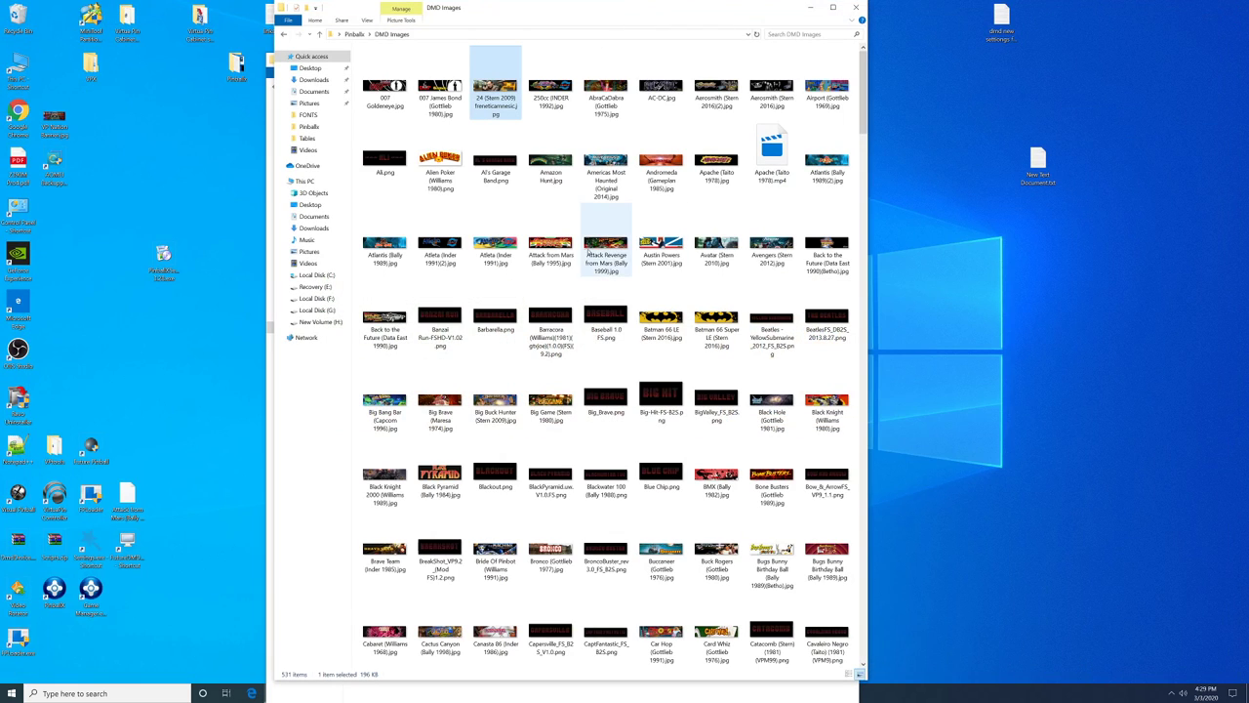
# Browse the DMD Images collection and preview the images from Twilight Zone back to Trade Winds.
pyautogui.scroll(-15, 606, 291)
pyautogui.scroll(-20, 606, 291)
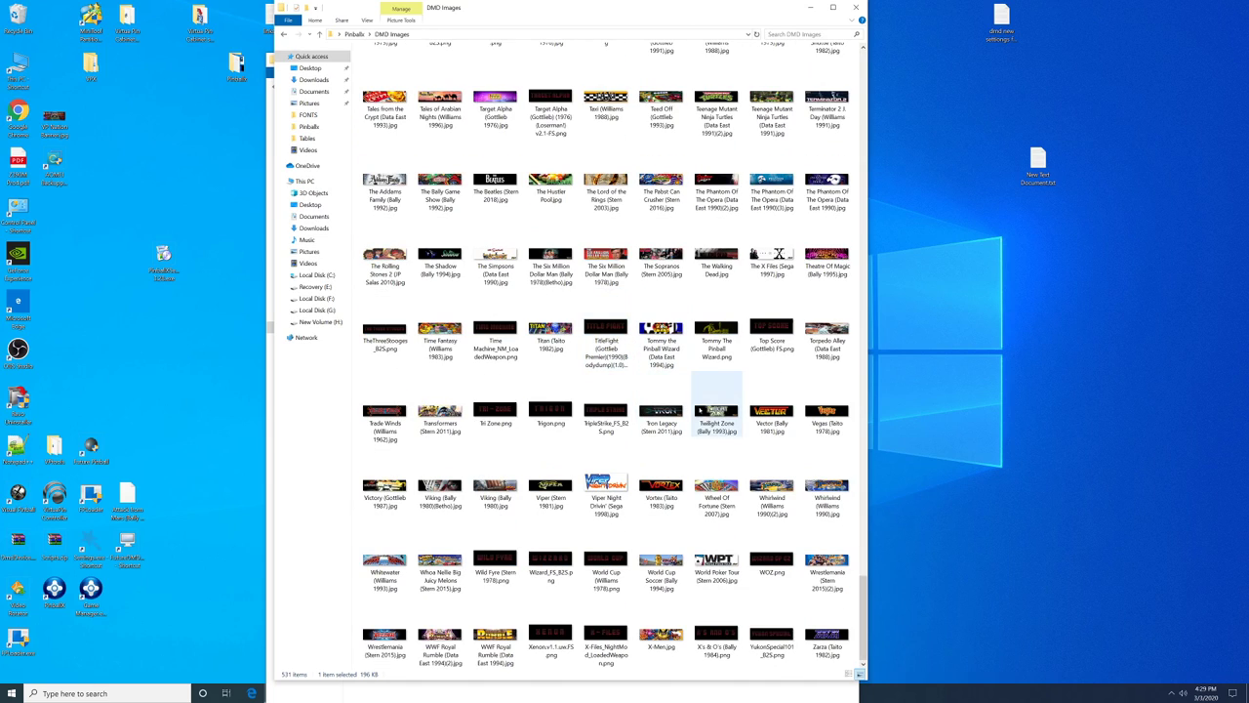
pyautogui.doubleClick(716, 414)
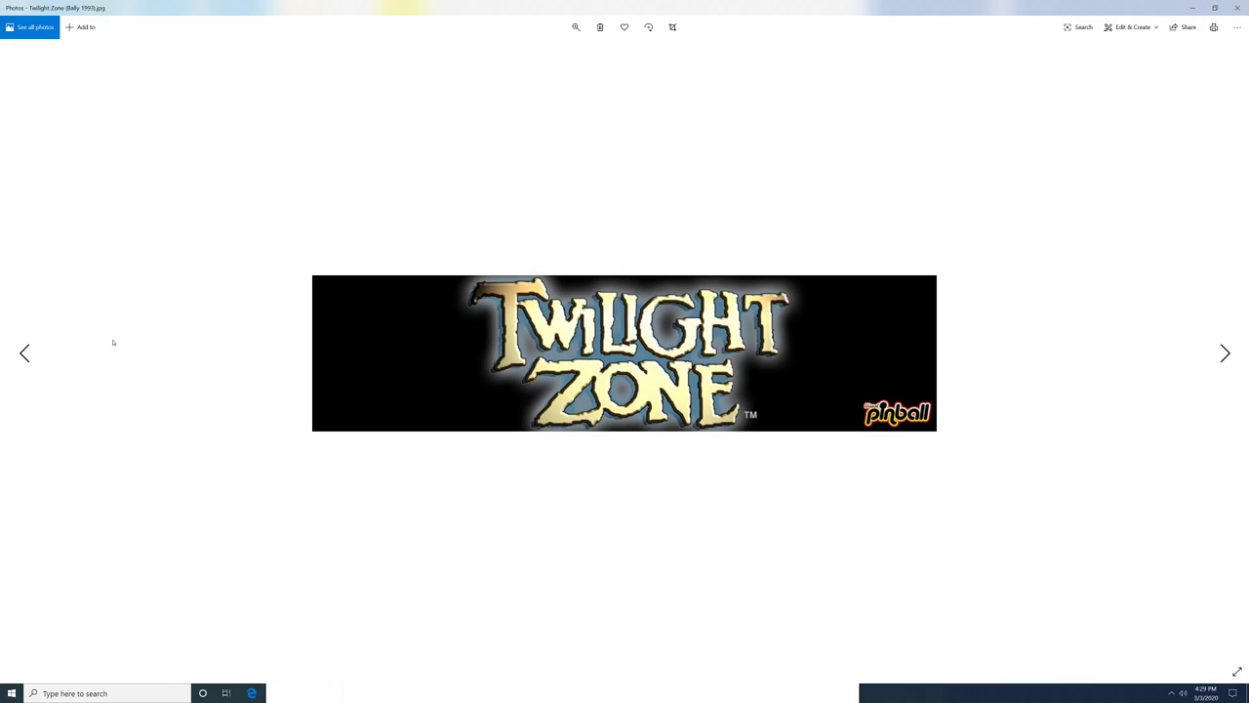
pyautogui.click(25, 353)
pyautogui.click(26, 353)
pyautogui.click(26, 353)
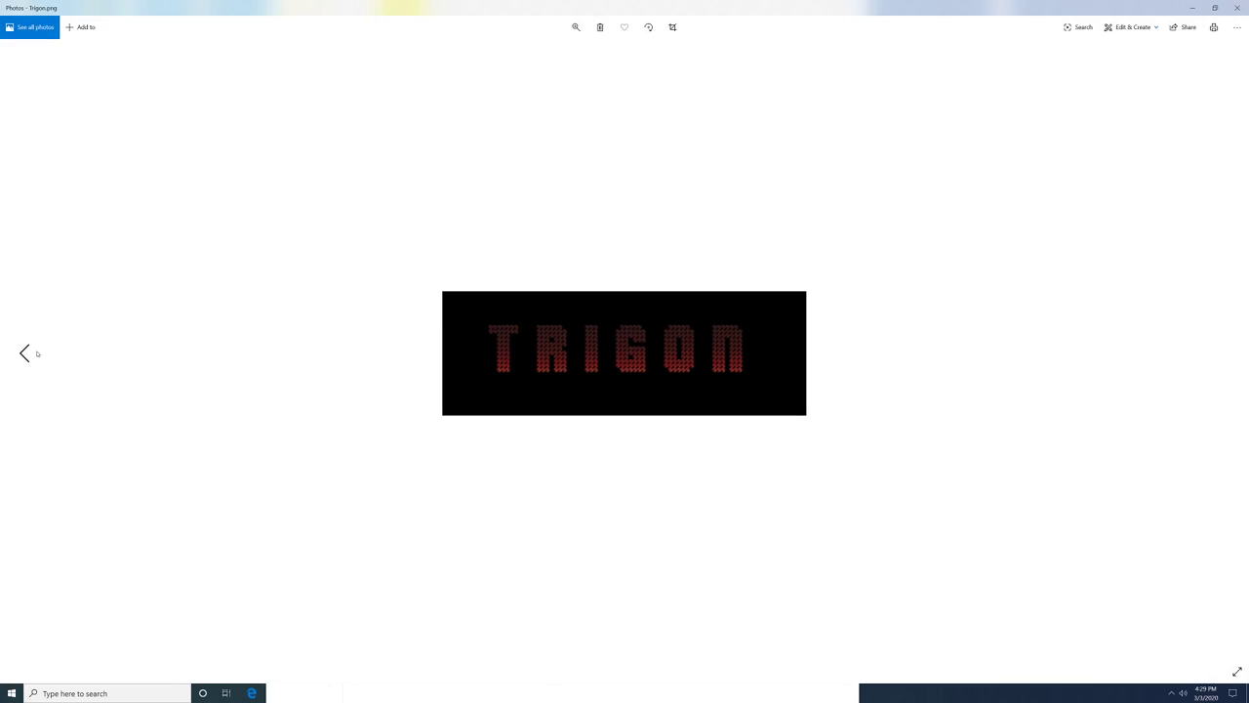
pyautogui.click(25, 352)
pyautogui.click(37, 354)
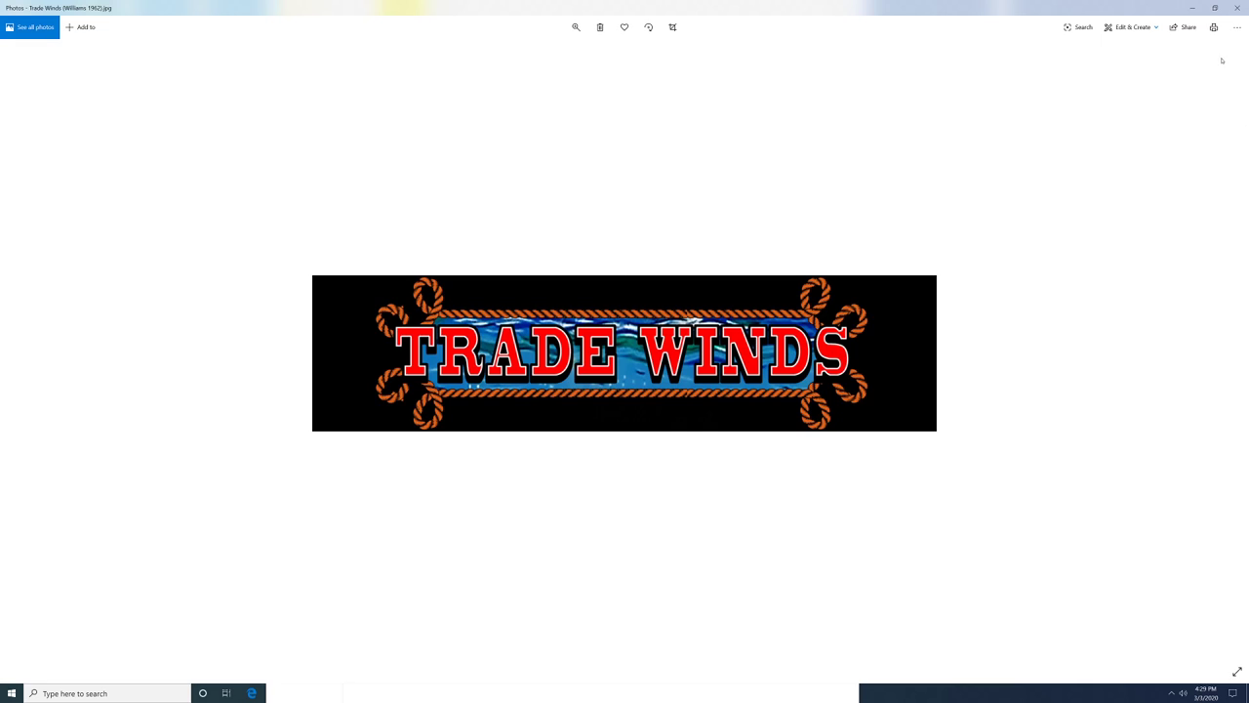
pyautogui.click(1235, 9)
# Preview the Attack from Mars and Attack Revenge from Mars images in the DMD Images folder.
pyautogui.scroll(10, 624, 141)
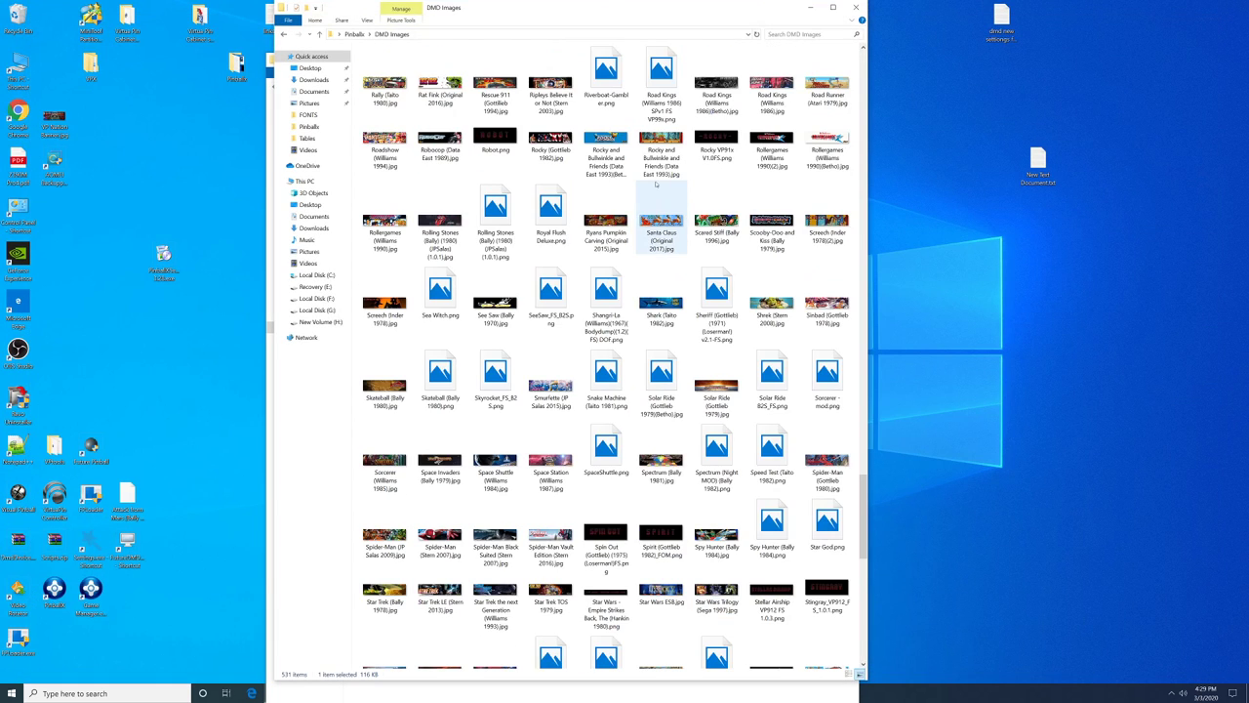
pyautogui.scroll(15, 624, 140)
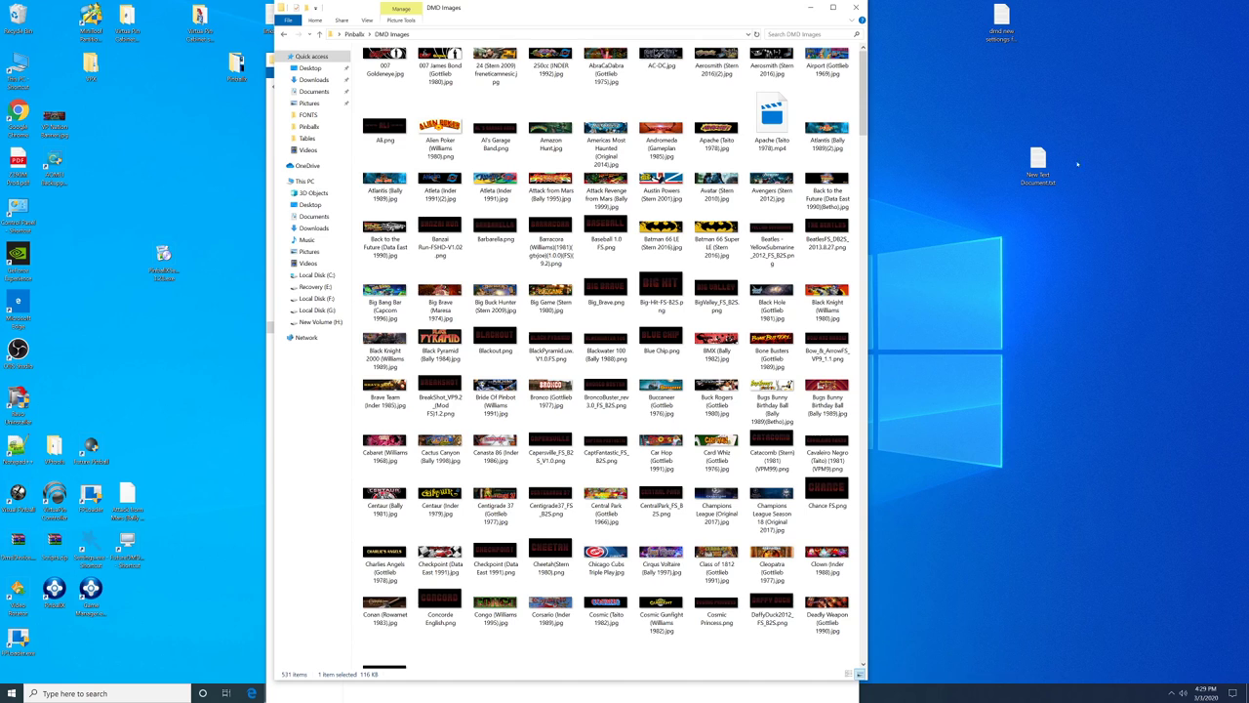
pyautogui.doubleClick(550, 183)
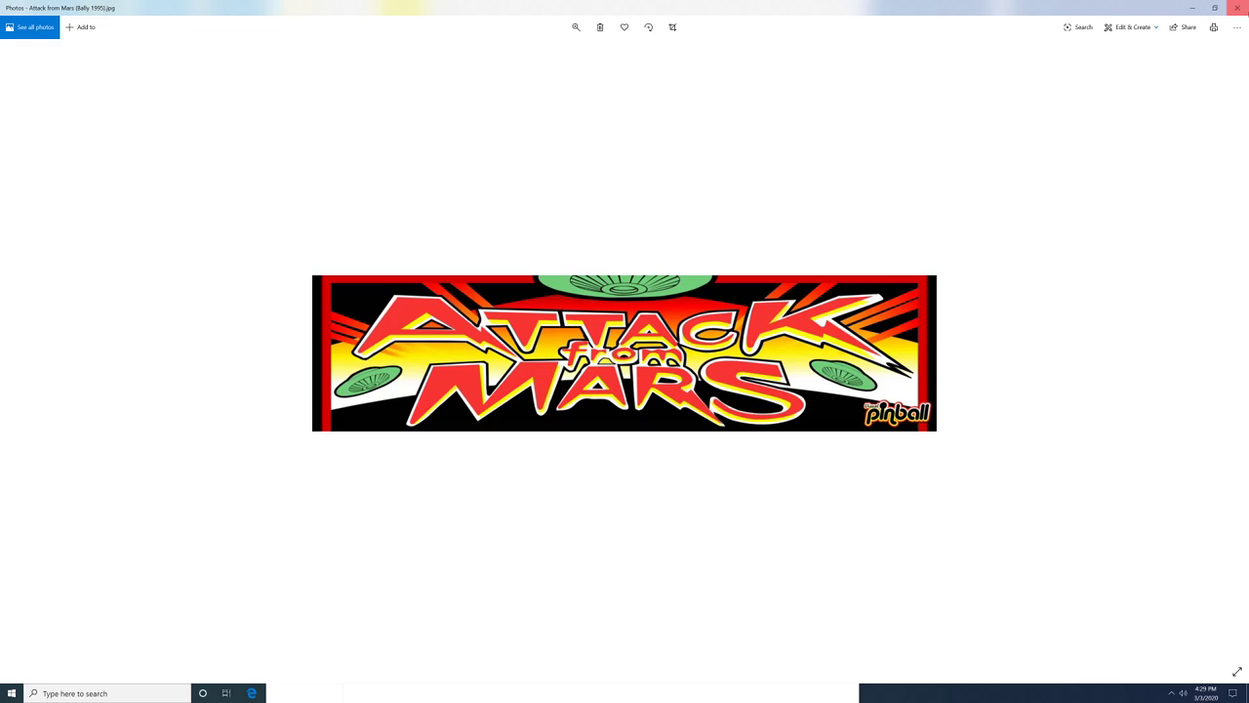
pyautogui.click(1237, 6)
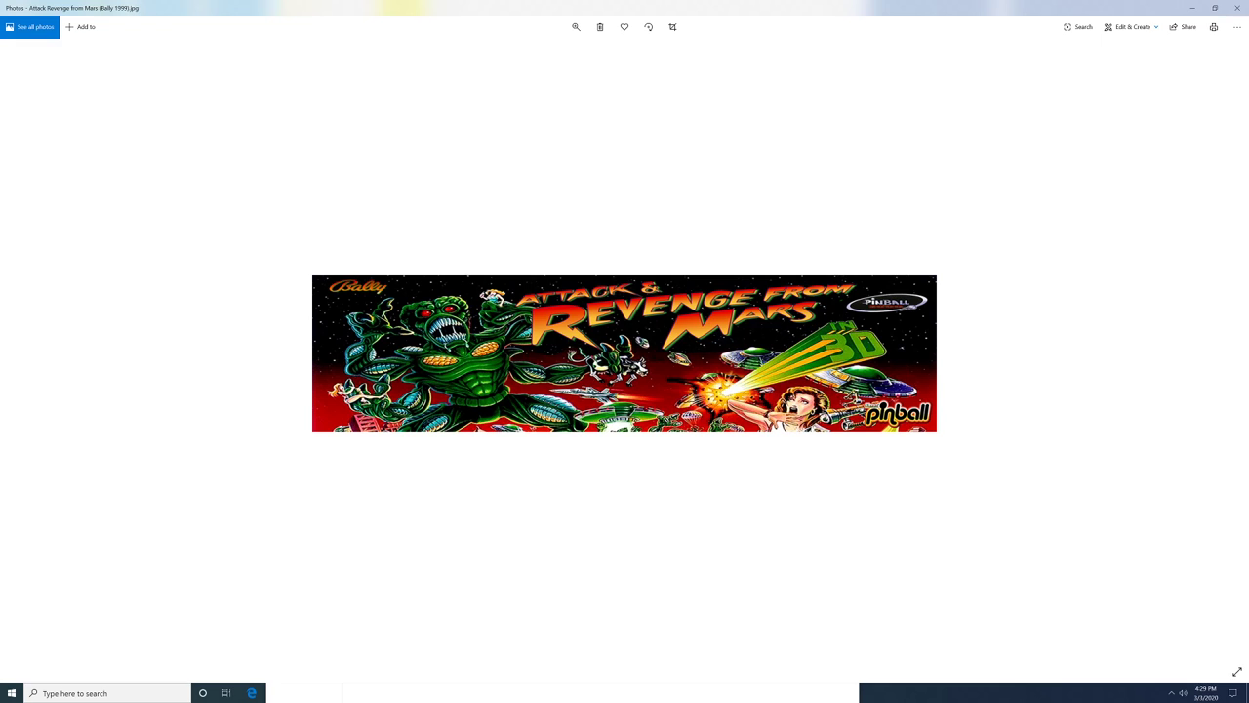
pyautogui.click(1238, 7)
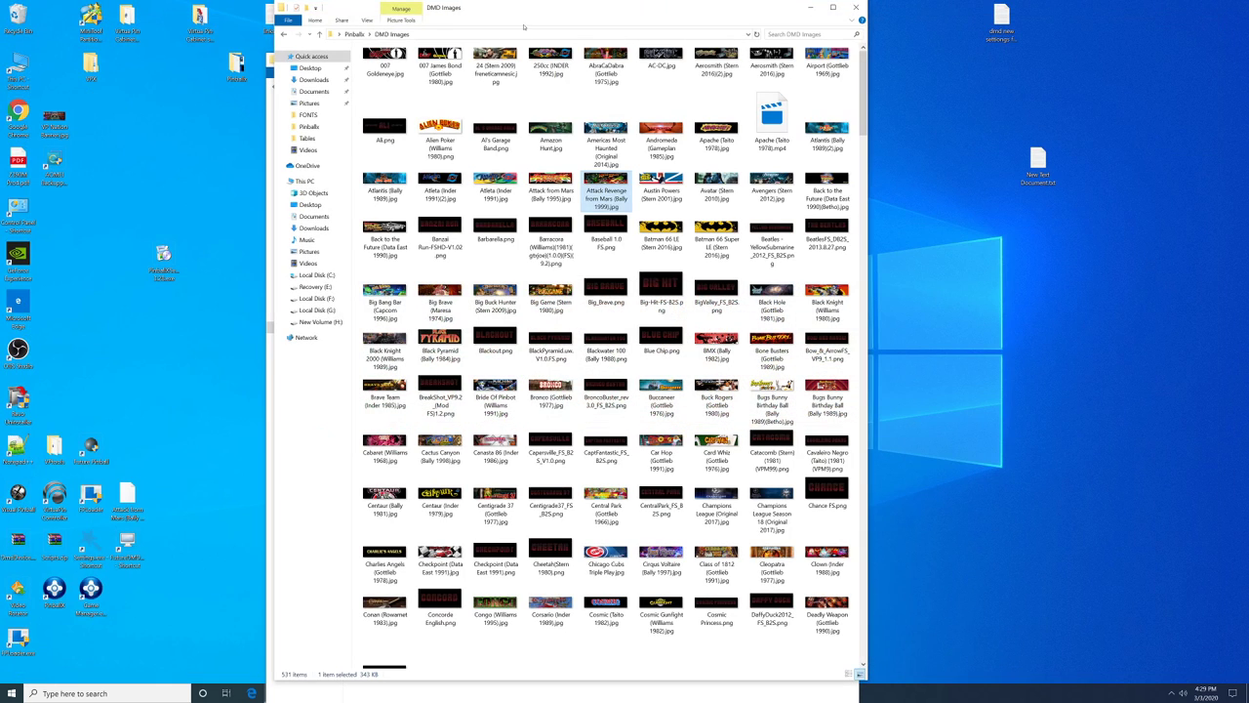
# Place the DMD Images window beside the Visual Pinball X media window and open the latter's Topper Images folder.
pyautogui.moveTo(649, 14); pyautogui.dragTo(1000, 58)
pyautogui.click(503, 64)
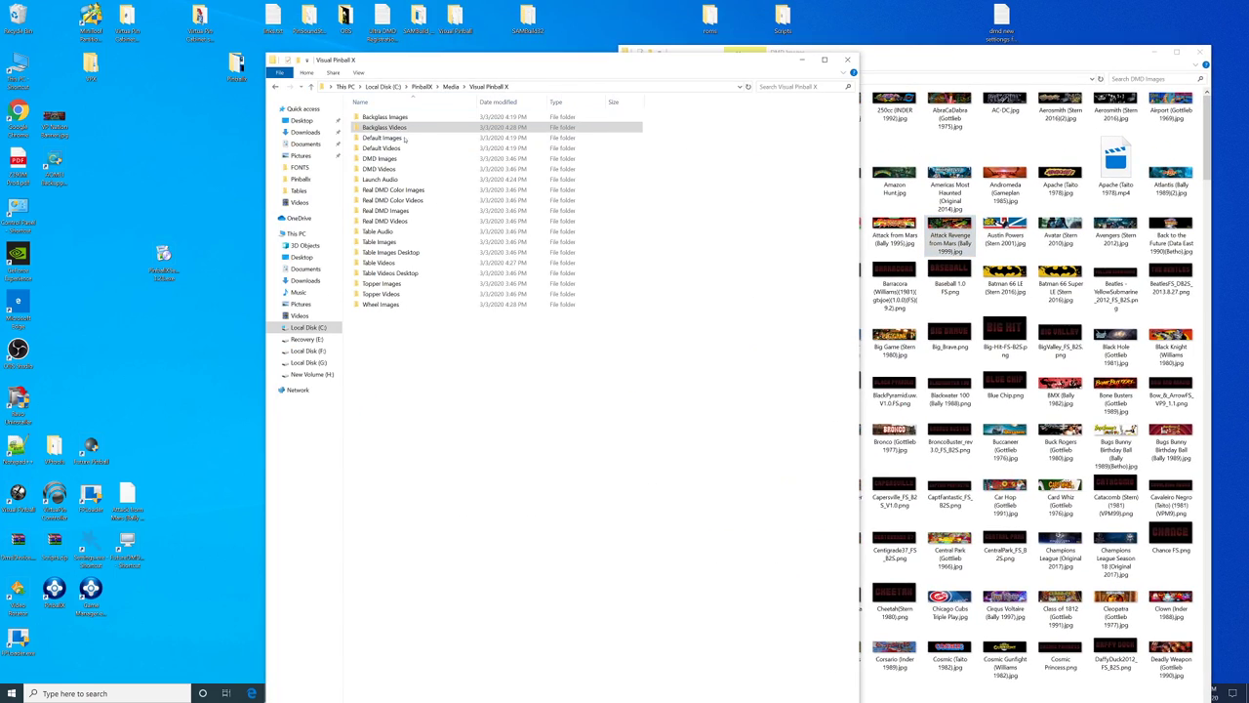
pyautogui.click(313, 86)
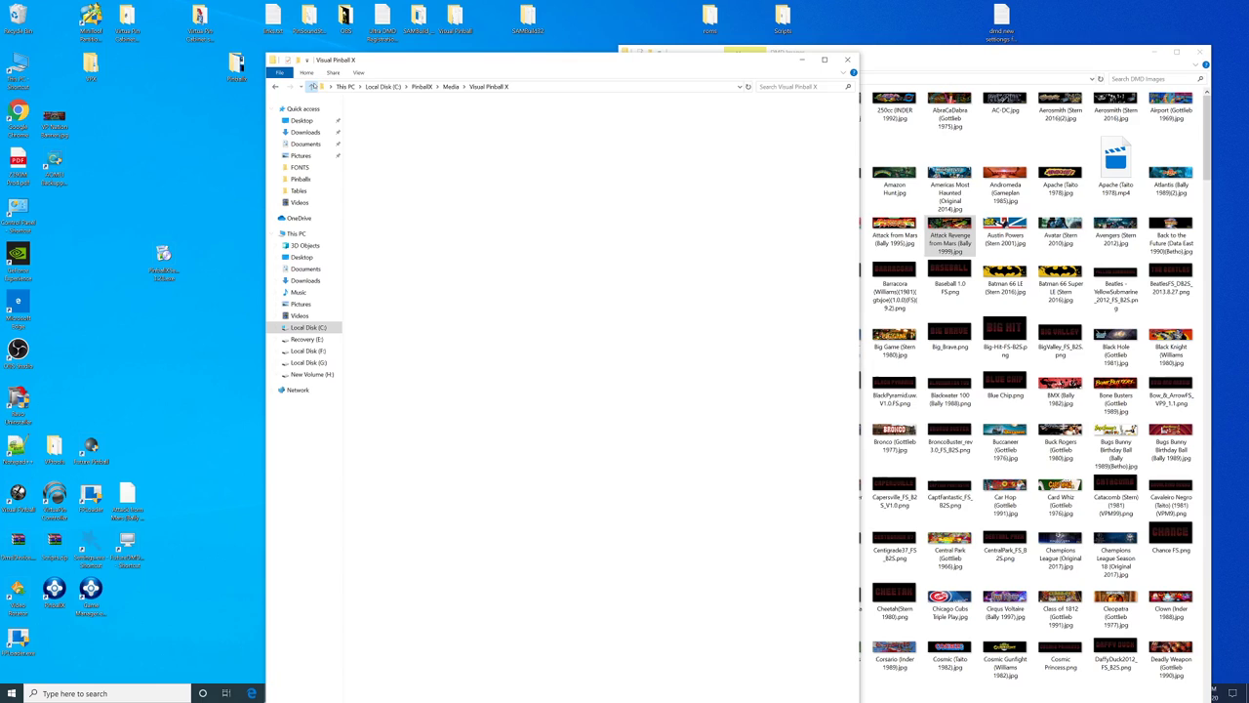
pyautogui.click(309, 86)
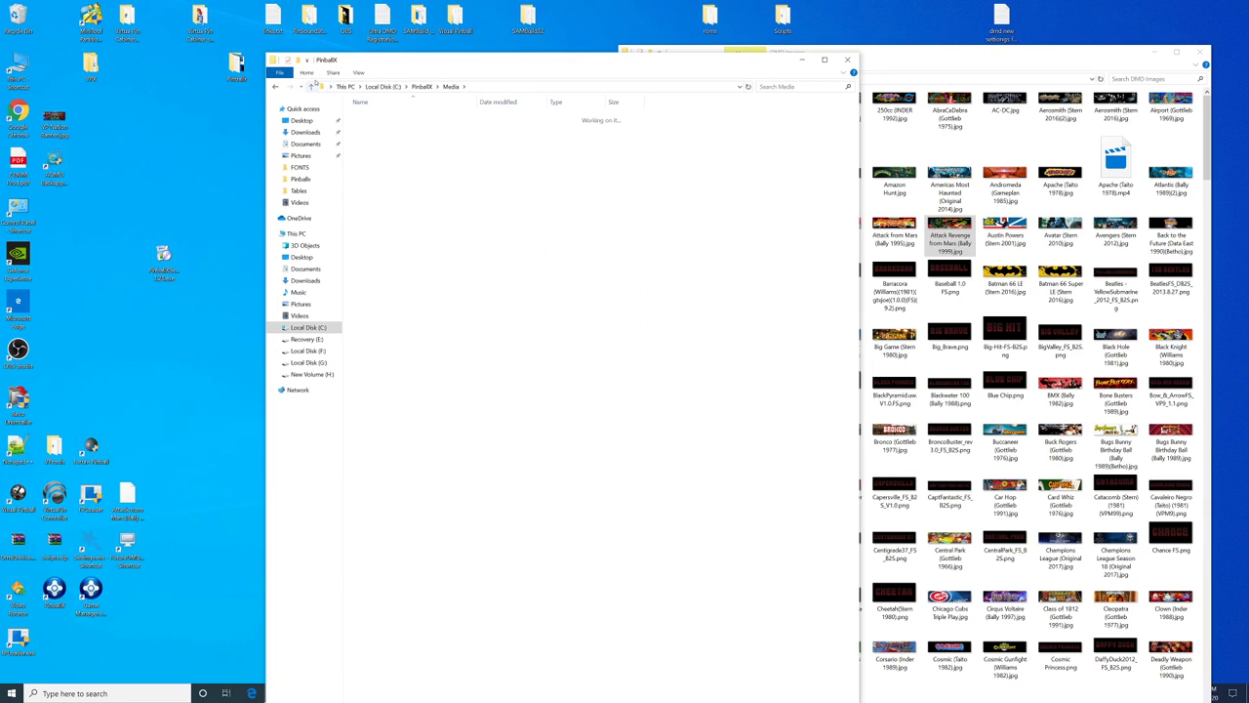
pyautogui.doubleClick(378, 160)
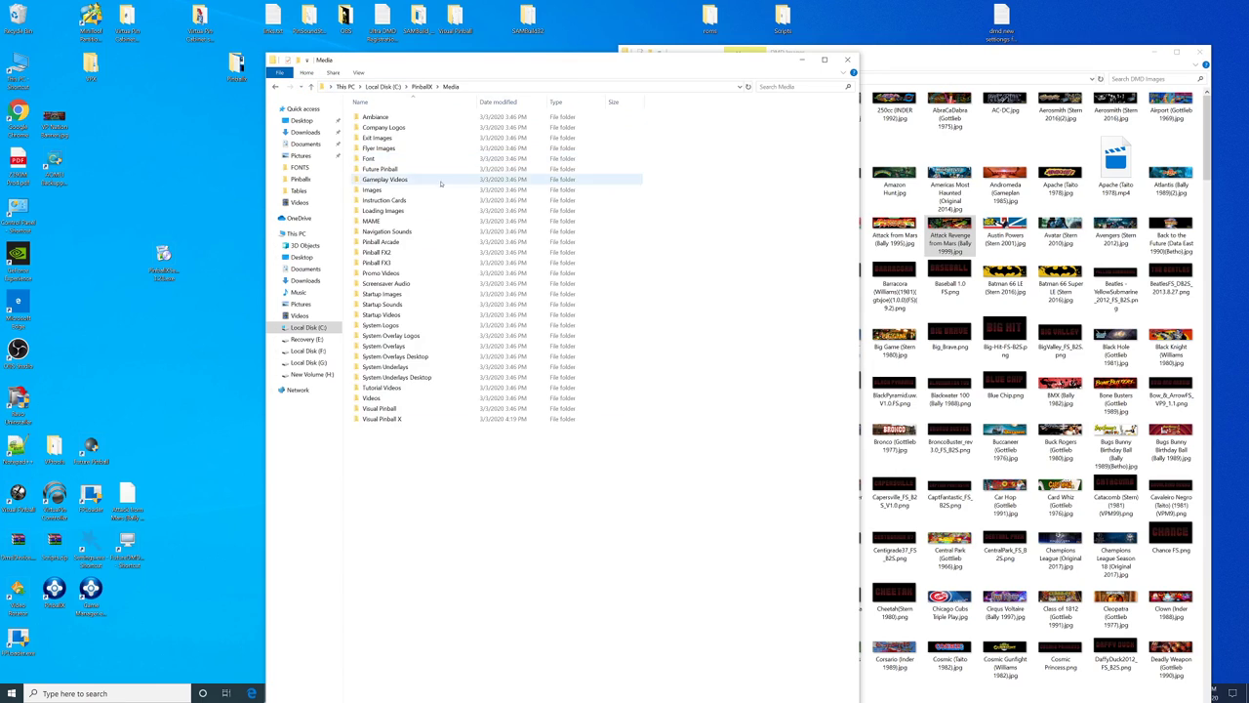
pyautogui.doubleClick(378, 420)
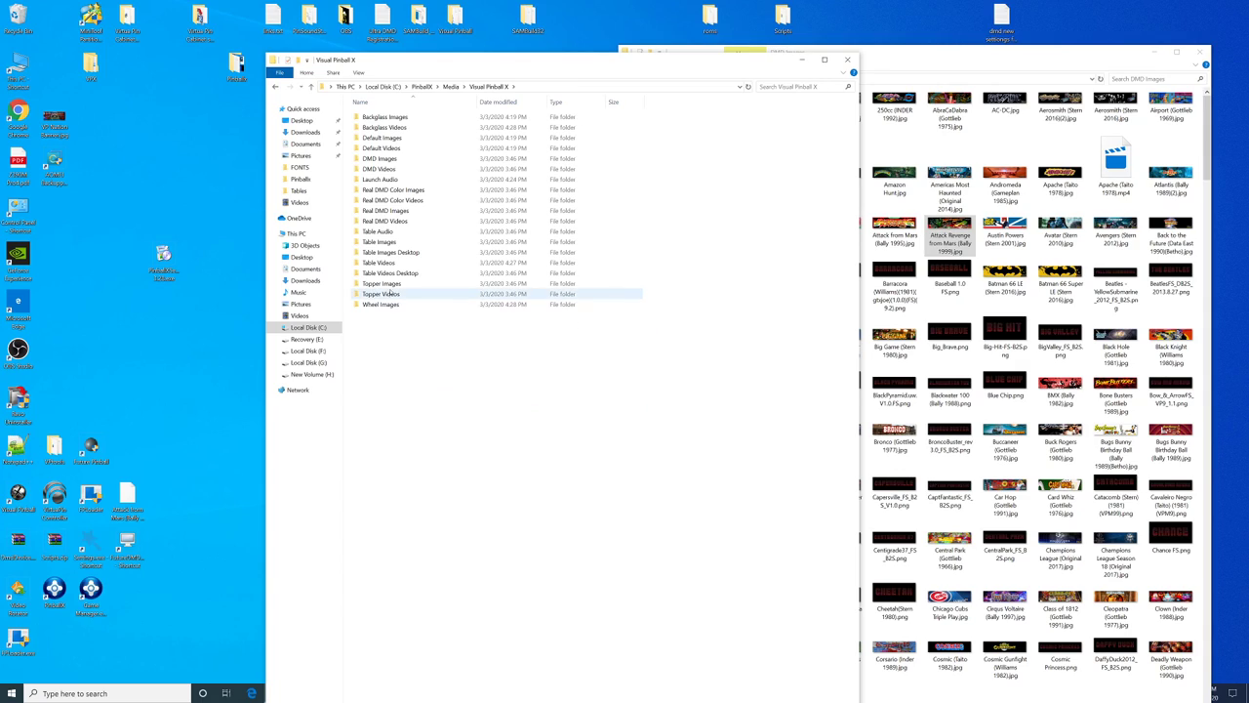
pyautogui.doubleClick(401, 281)
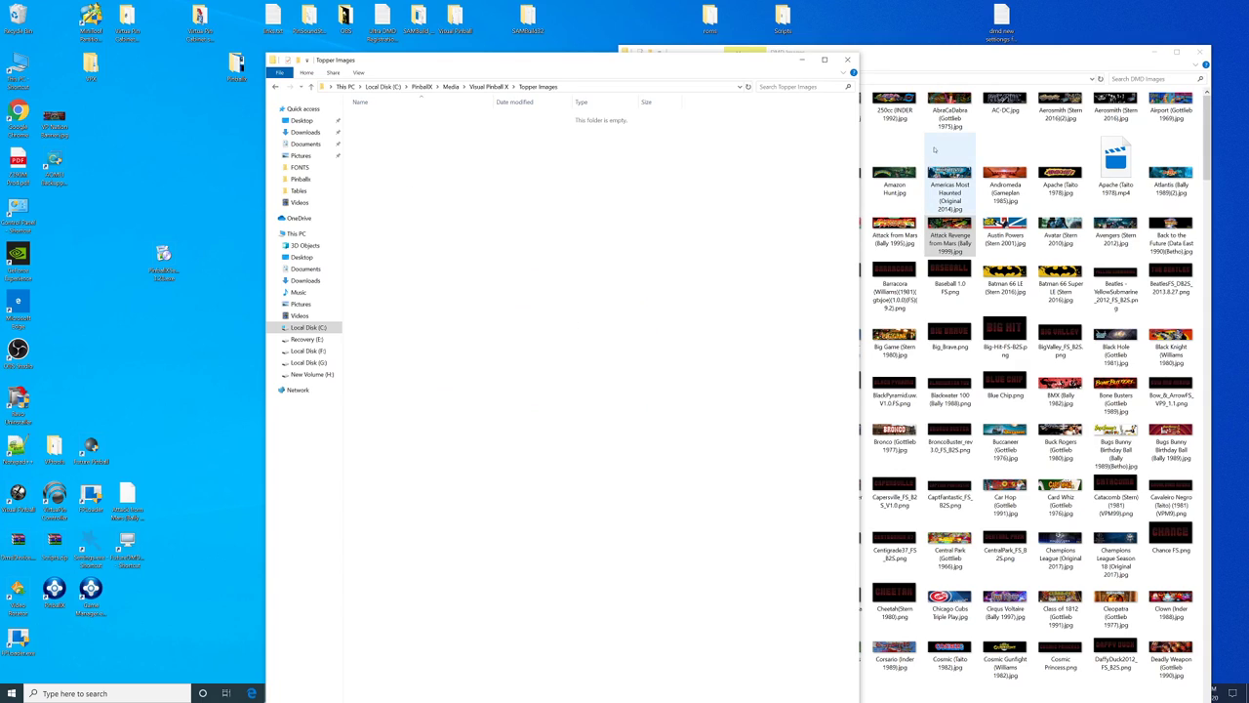
# Copy the 24 (Stern 2009) and Attack from Mars (Bally 1995) images into Topper Images and close both folder windows.
pyautogui.click(894, 234)
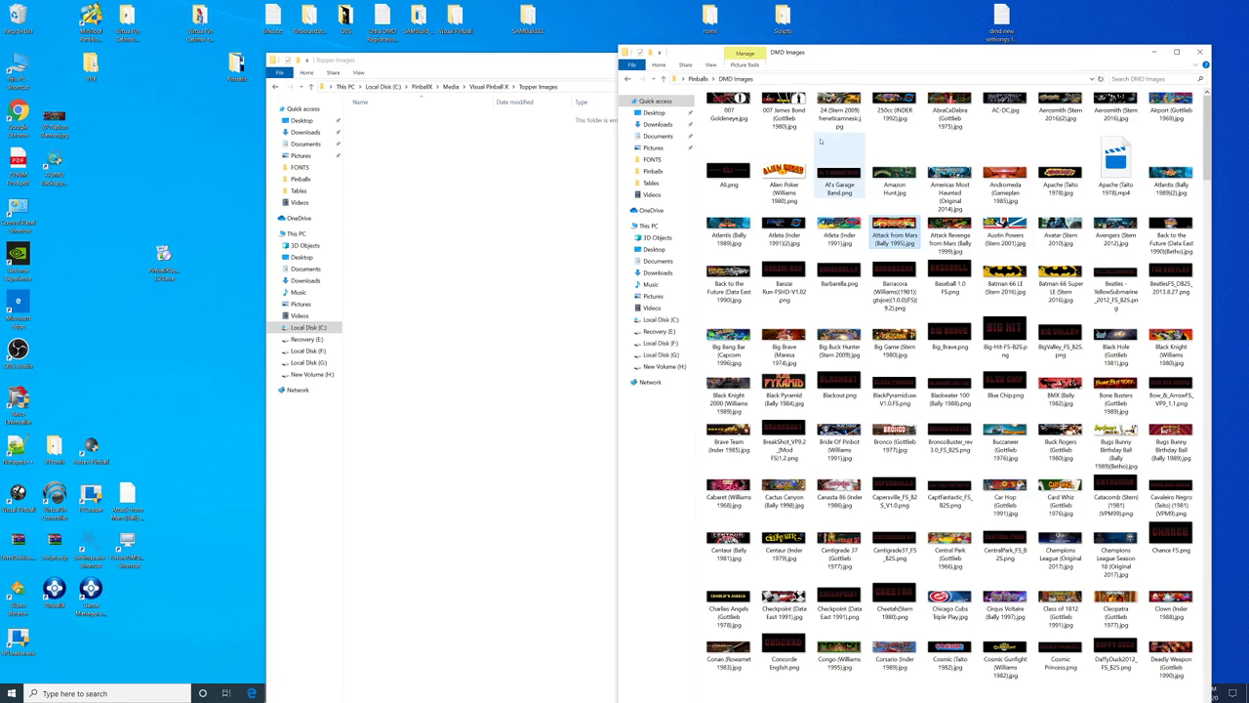
pyautogui.rightClick(829, 102)
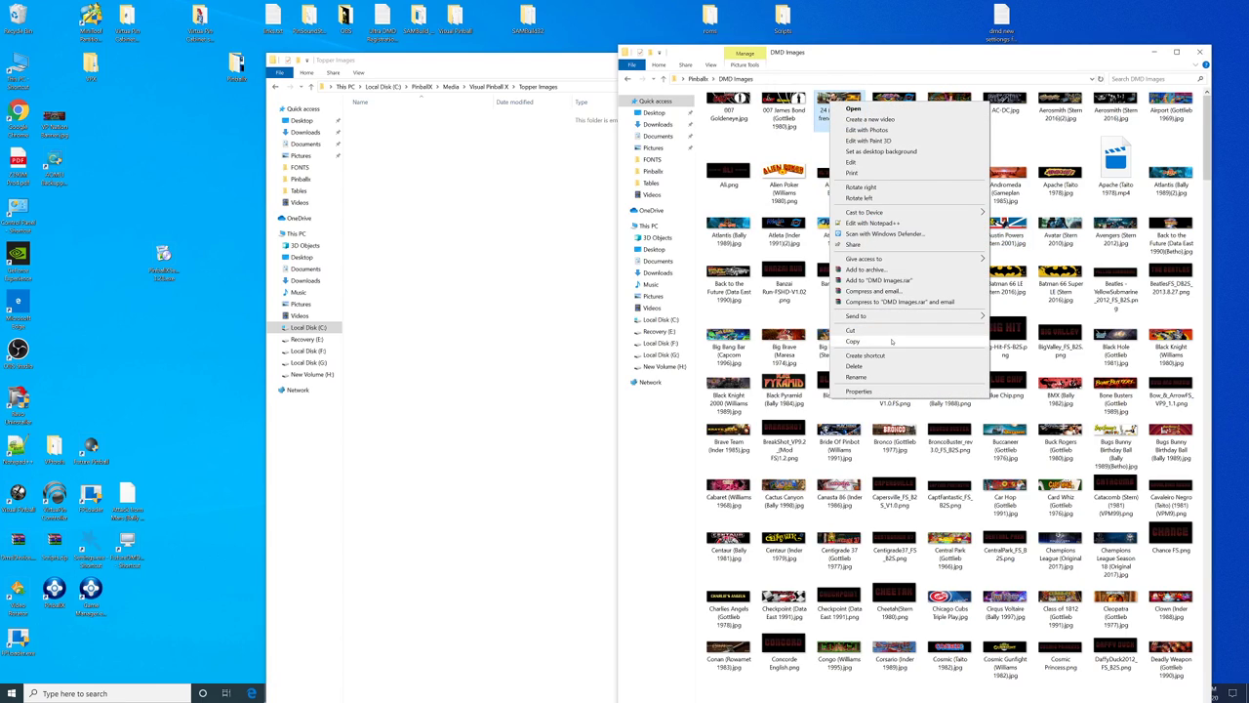
pyautogui.click(852, 340)
pyautogui.click(433, 201)
pyautogui.rightClick(437, 199)
pyautogui.click(470, 265)
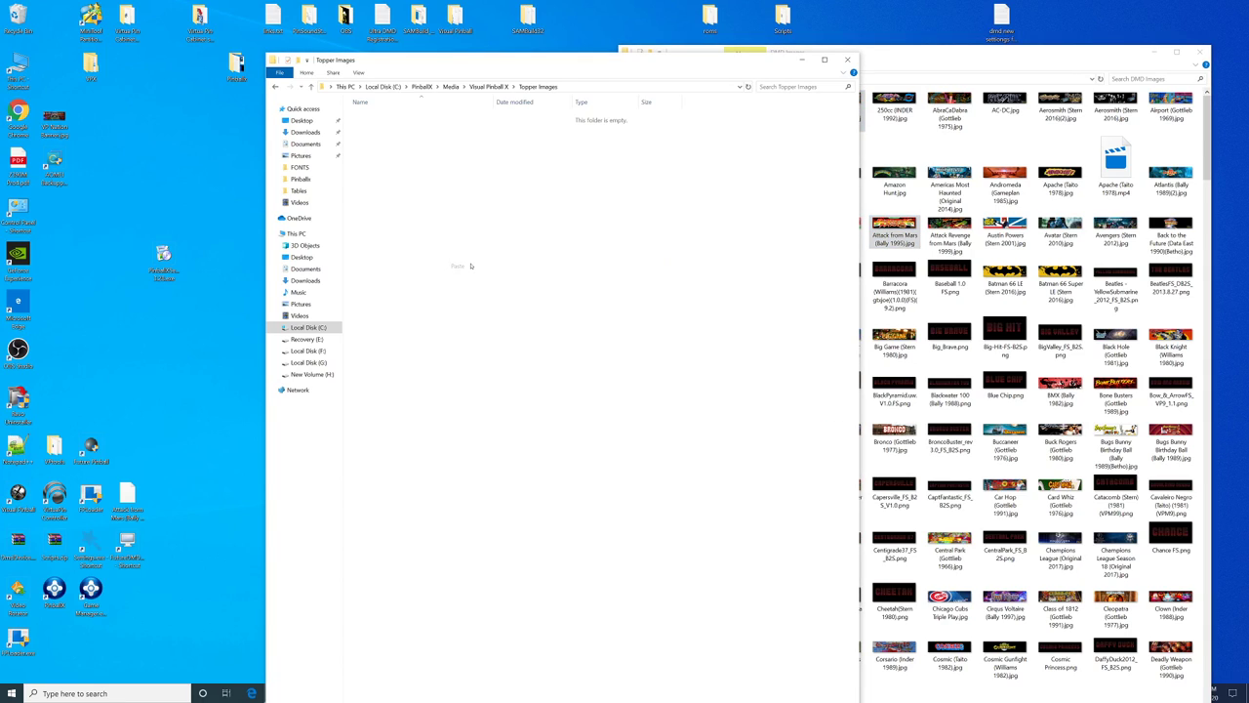
pyautogui.click(1200, 51)
pyautogui.click(1201, 51)
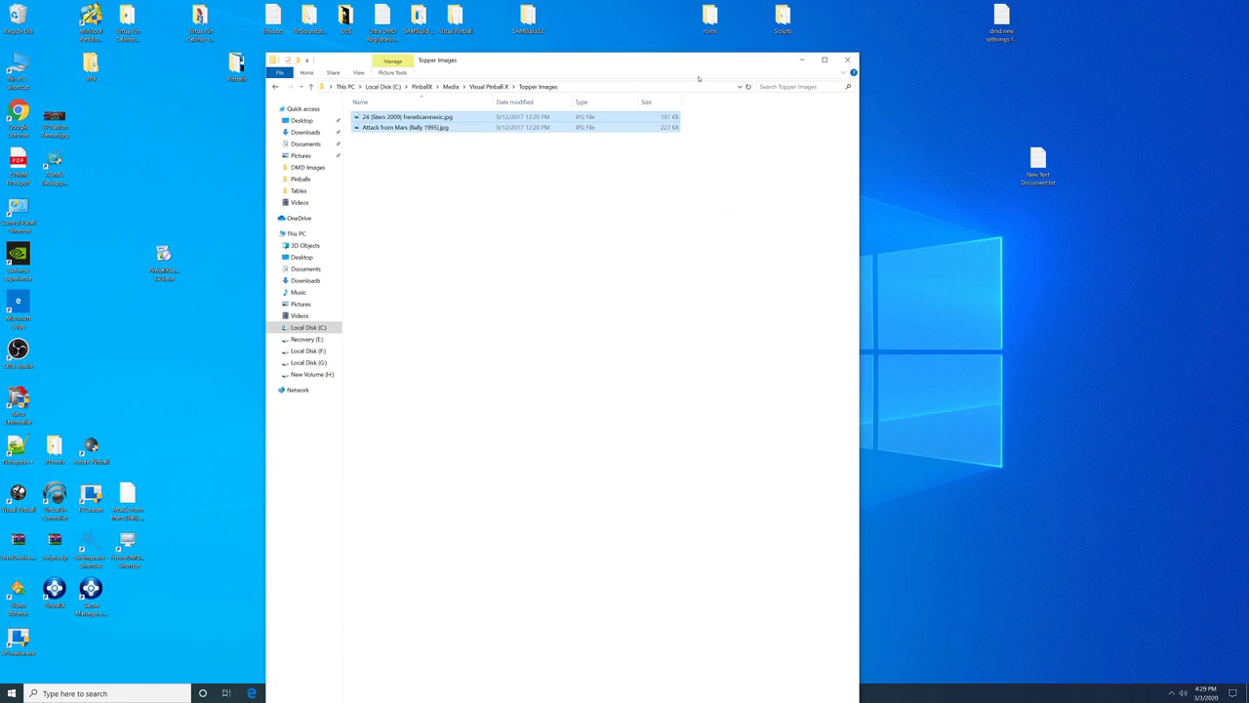
pyautogui.click(848, 60)
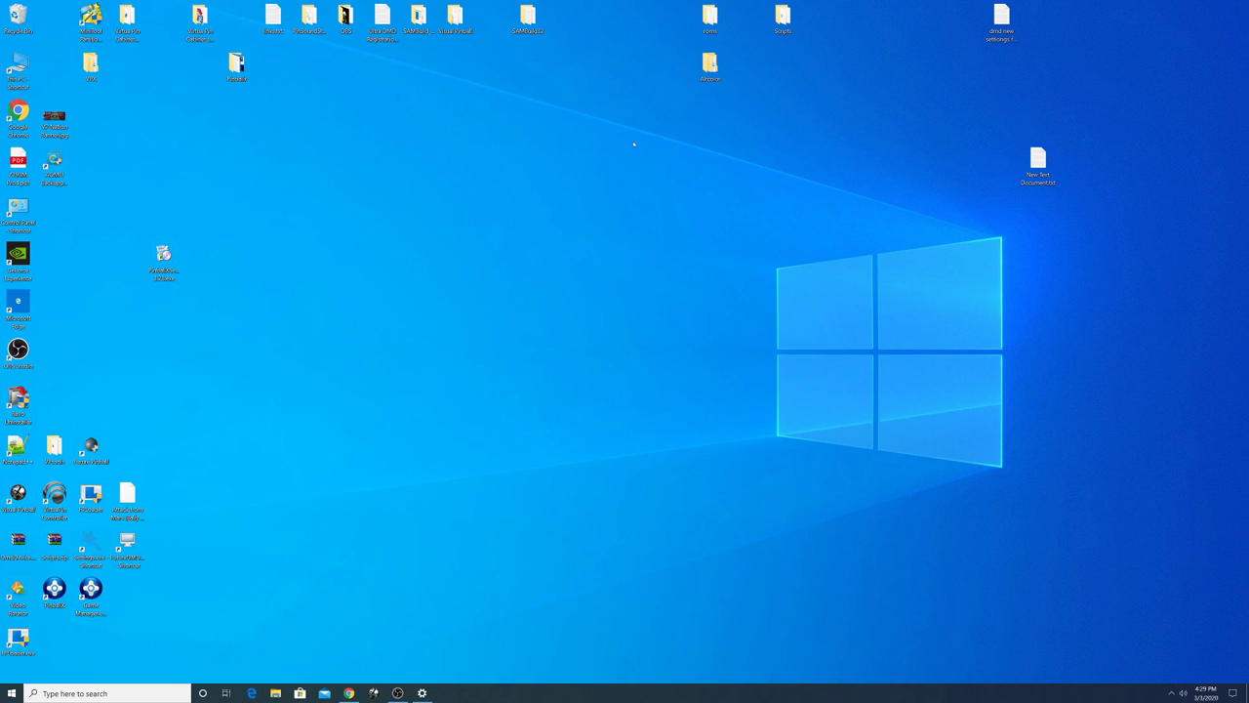
# Set the main display's scaling to 100% in the Windows display settings and minimize the settings window.
pyautogui.rightClick(434, 259)
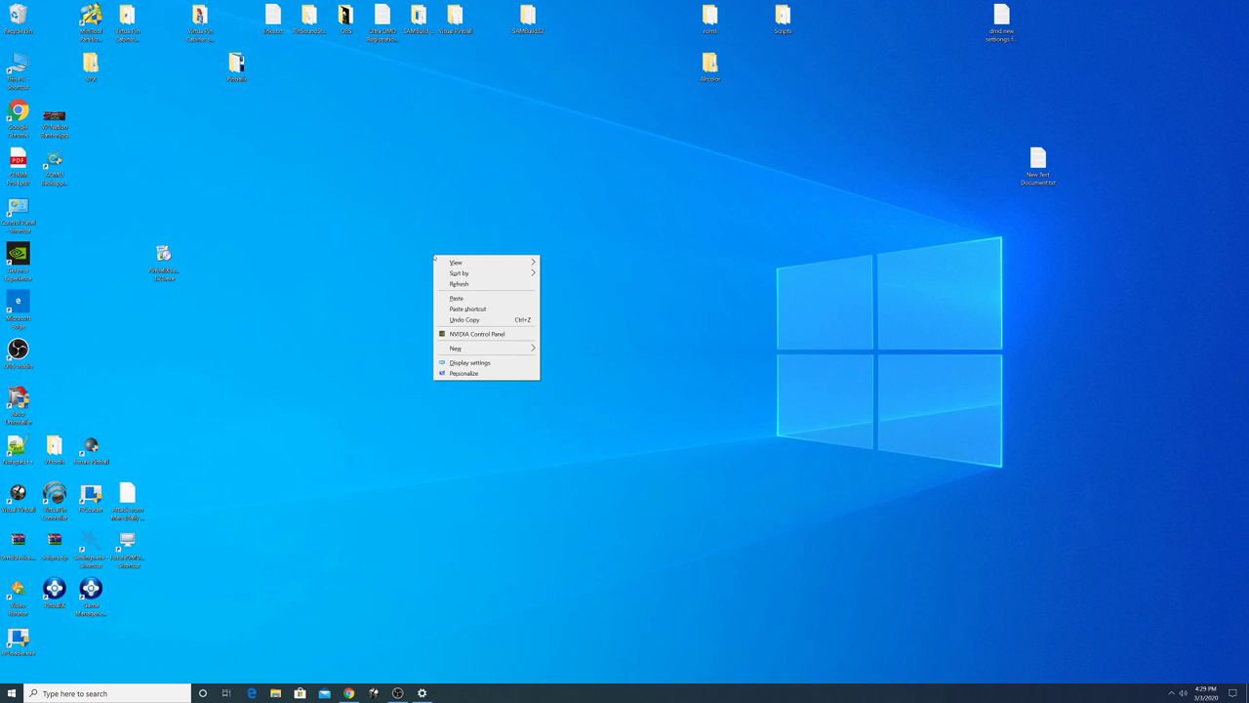
pyautogui.click(475, 363)
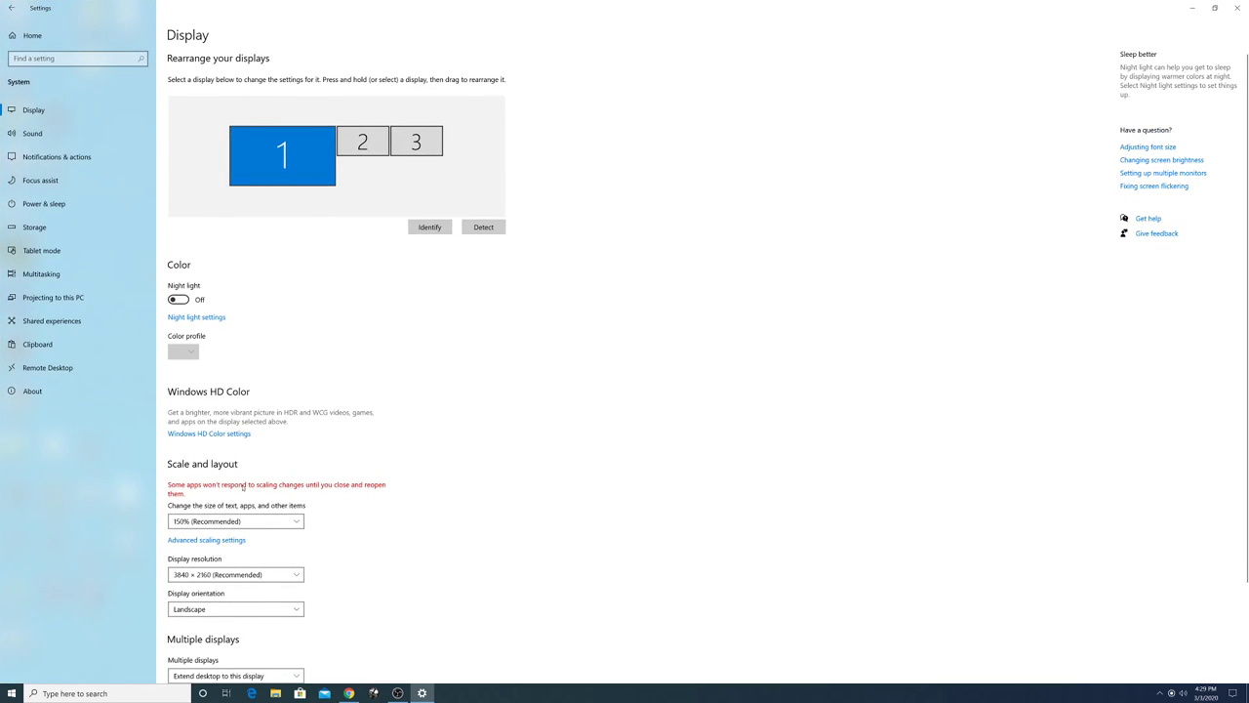
pyautogui.click(239, 521)
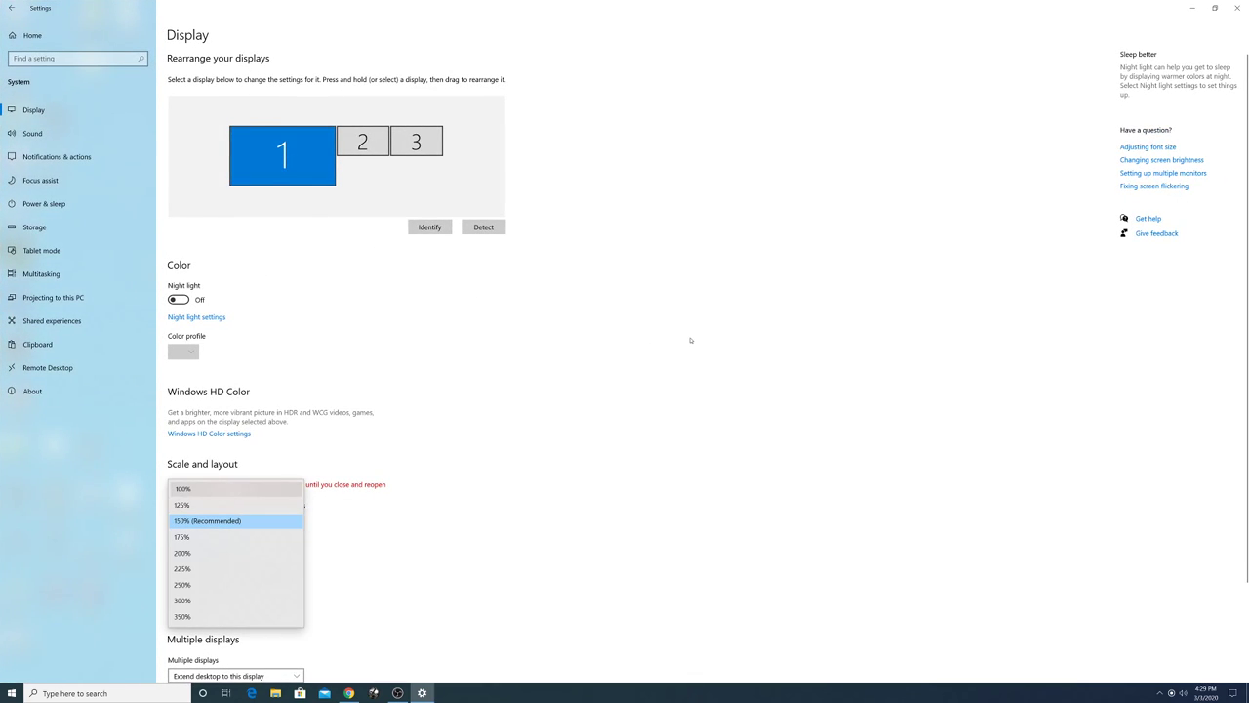
pyautogui.click(196, 488)
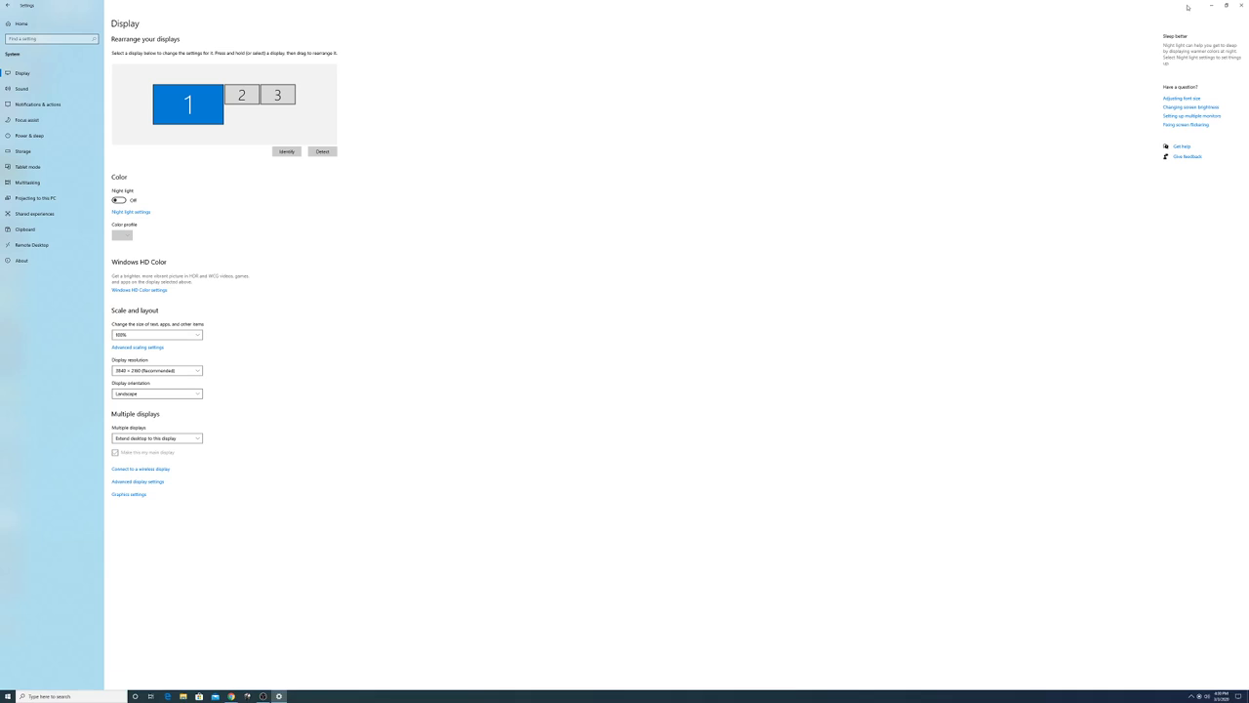
pyautogui.click(1211, 5)
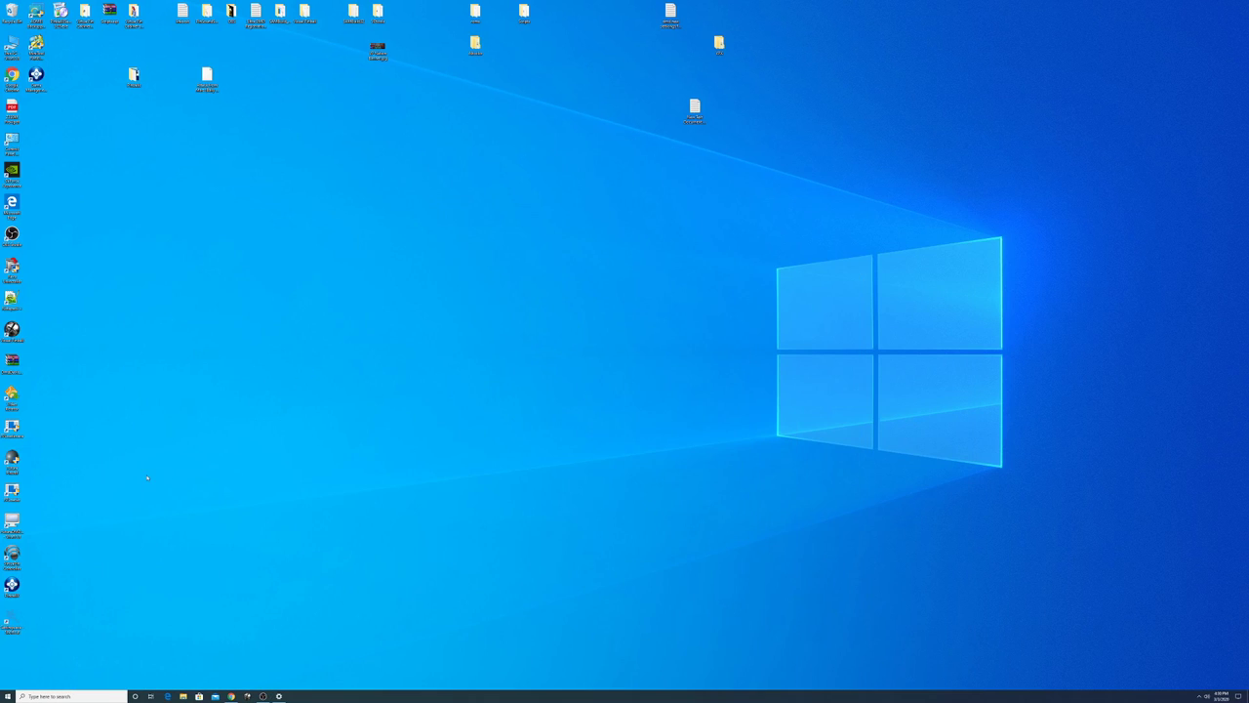
# Check the Attack from Mars and 24 topper images in PinballX and exit the front end.
pyautogui.click(263, 696)
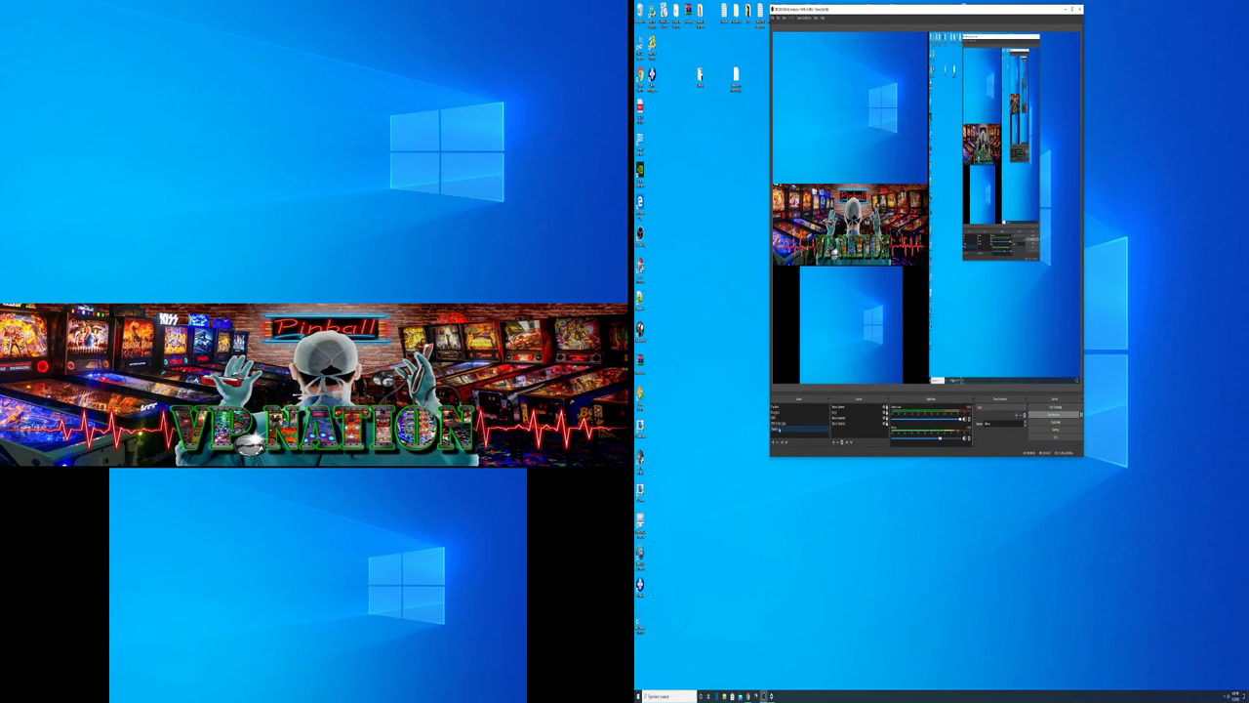
pyautogui.click(763, 696)
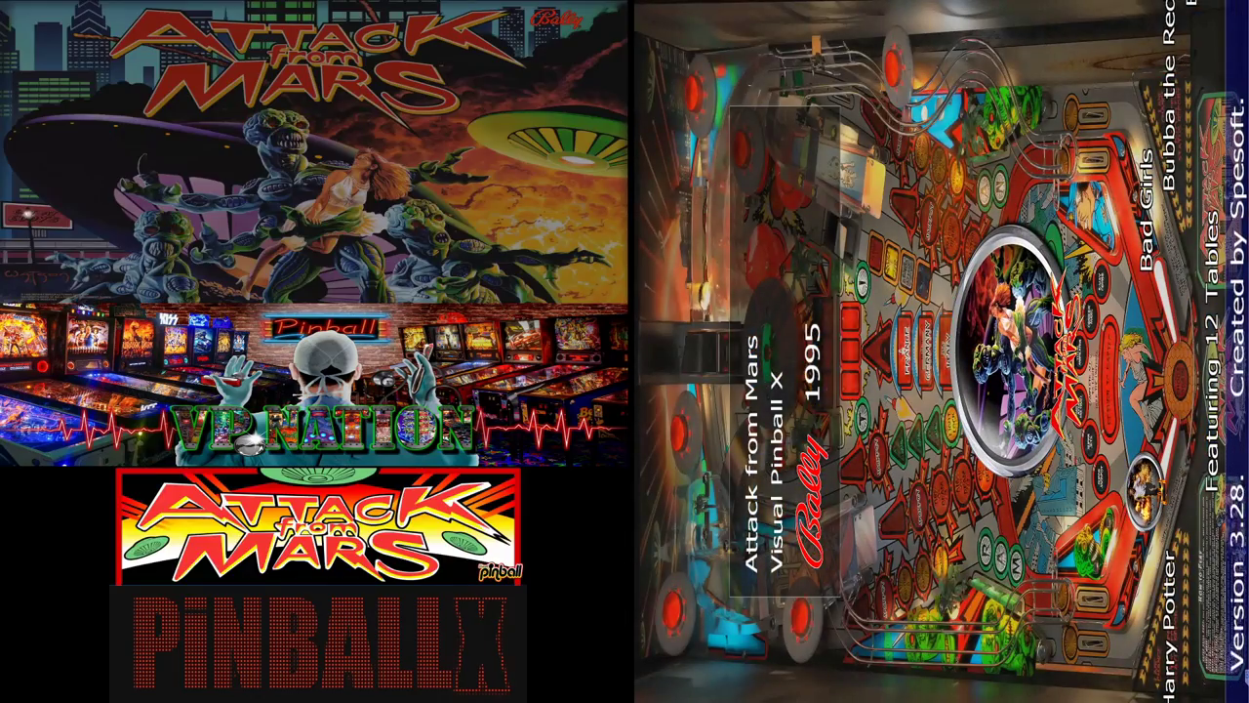
pyautogui.press('Escape')
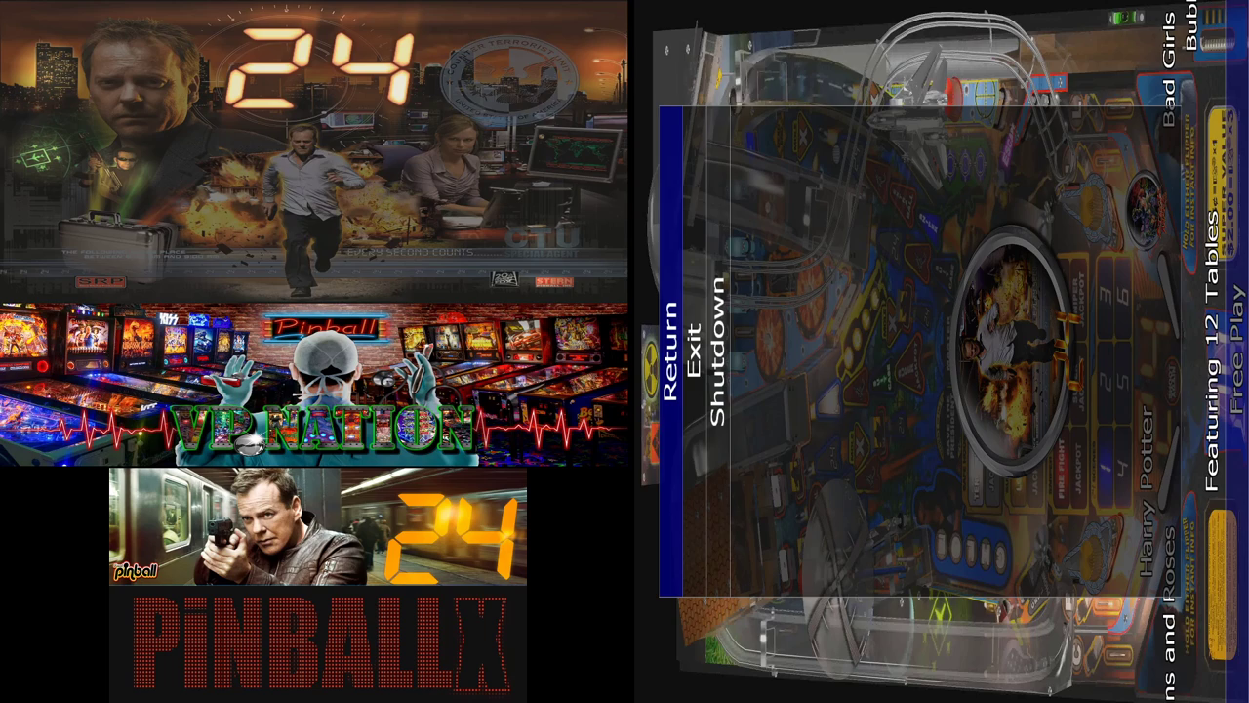
pyautogui.press('Return')
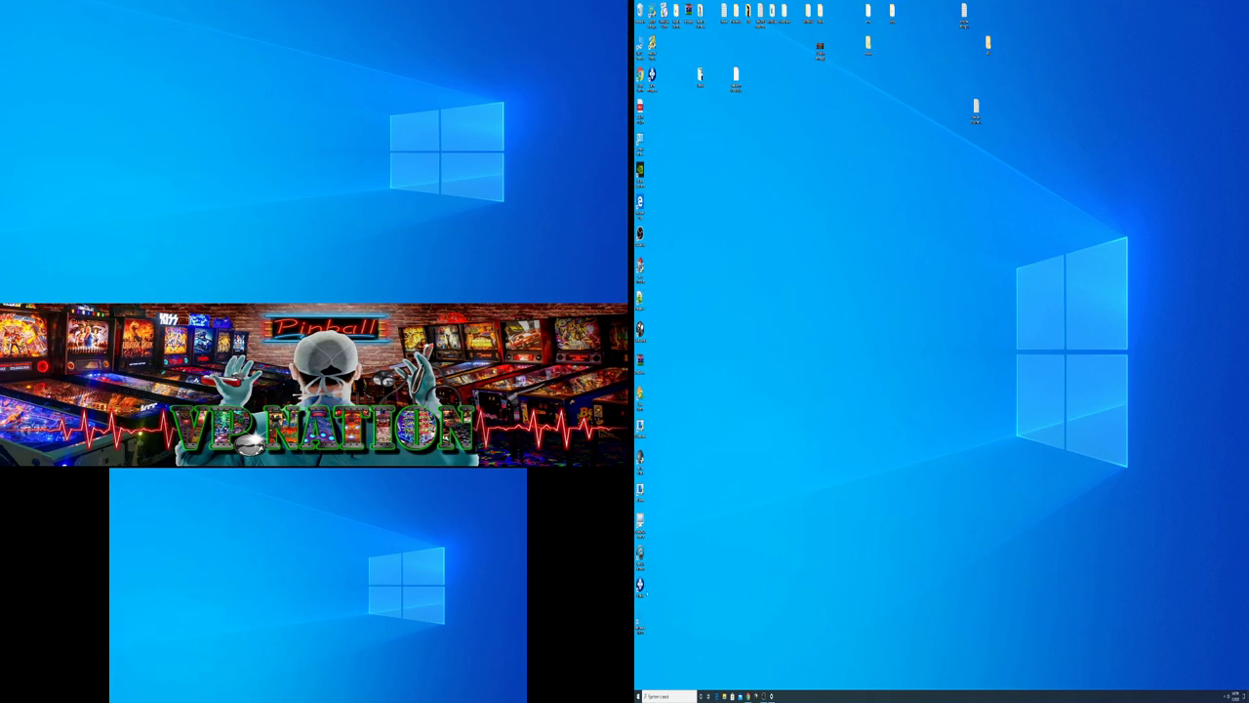
# Open the Table Audio folder in PinballX's Visual Pinball X media and position its window near the screen's middle.
pyautogui.rightClick(640, 425)
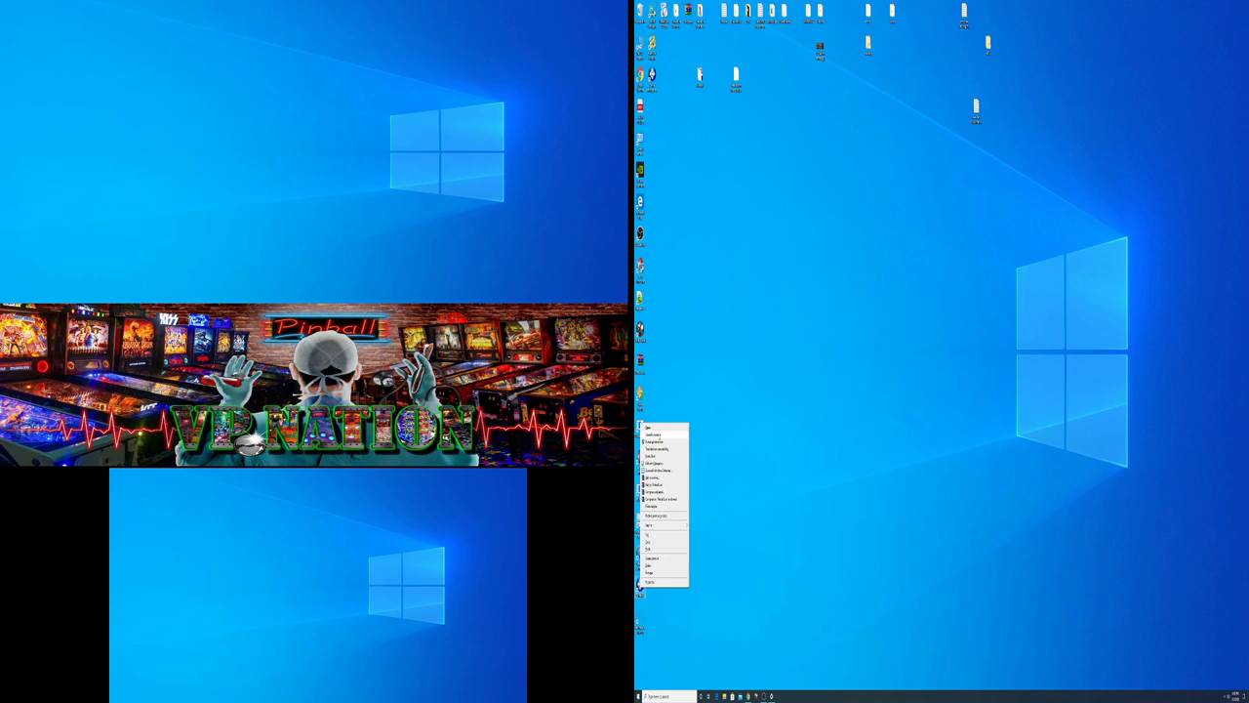
pyautogui.press('m')
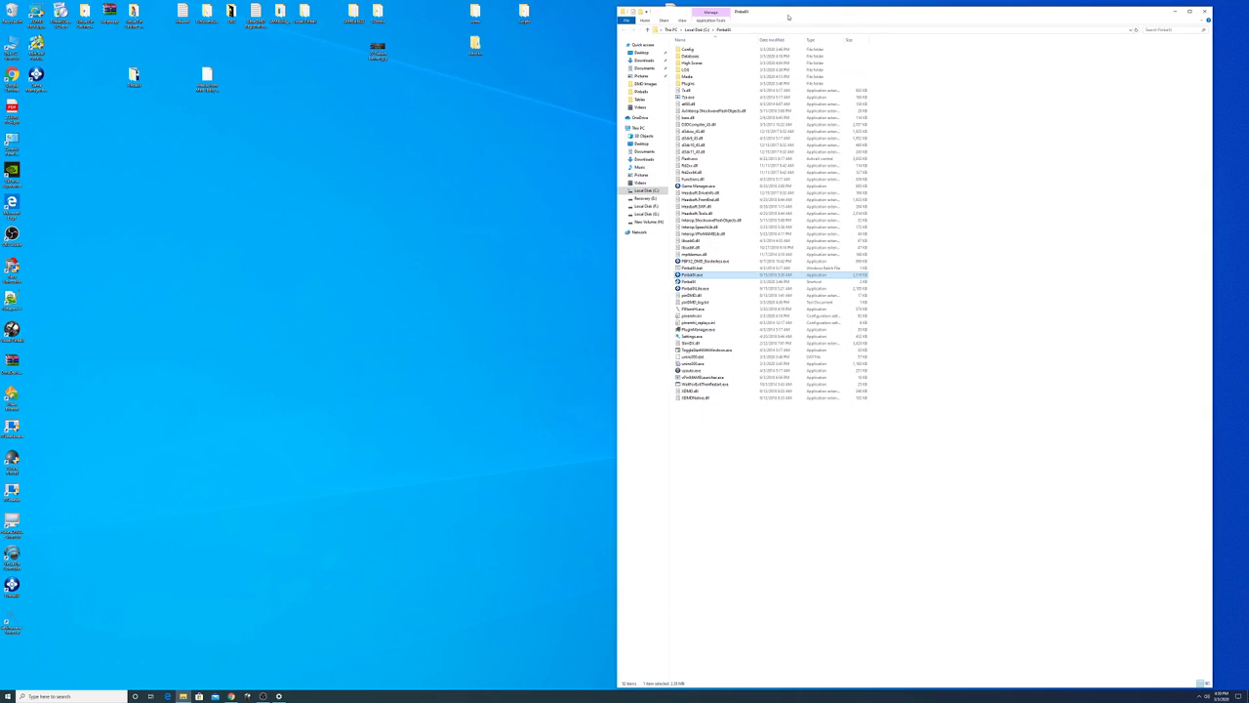
pyautogui.moveTo(789, 17); pyautogui.dragTo(718, 39)
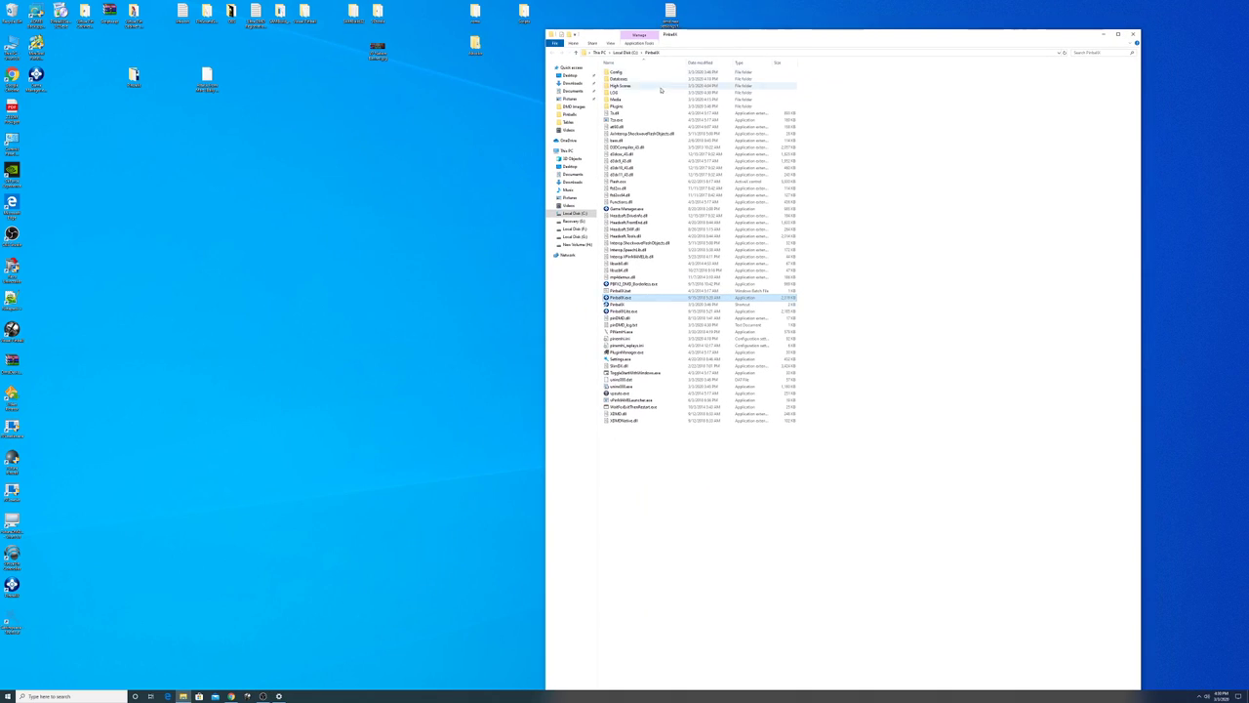
pyautogui.doubleClick(616, 99)
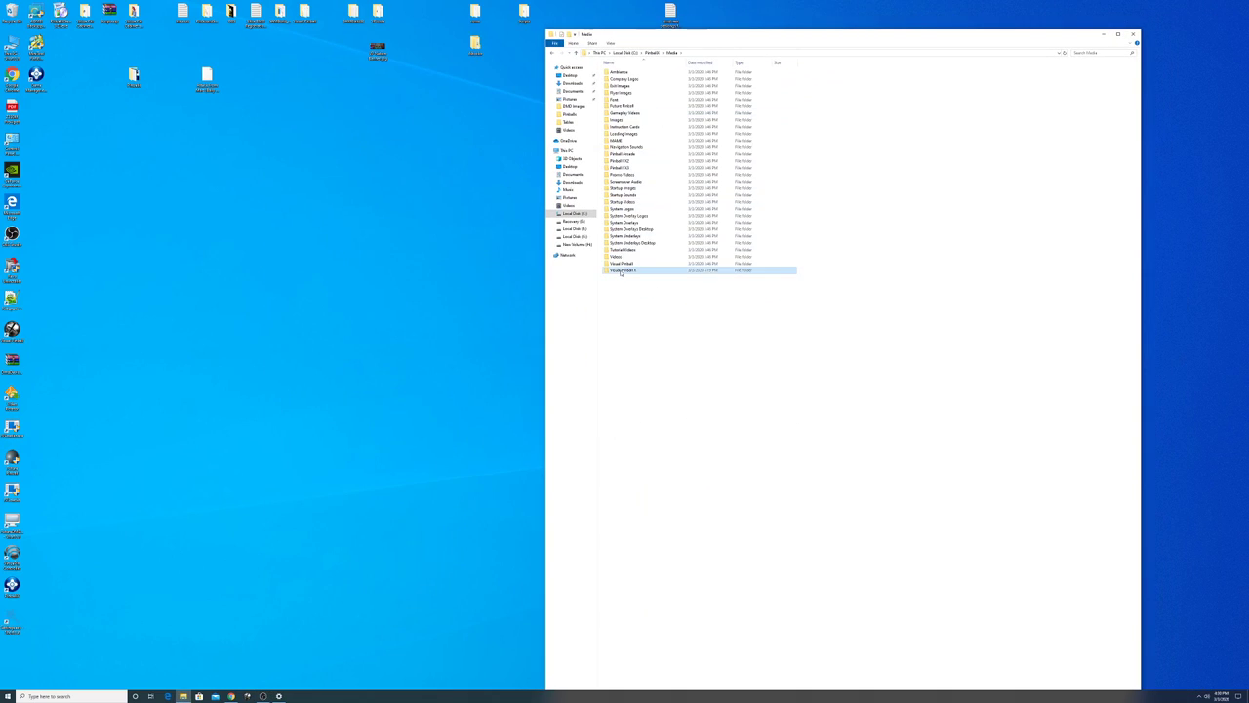
pyautogui.doubleClick(621, 271)
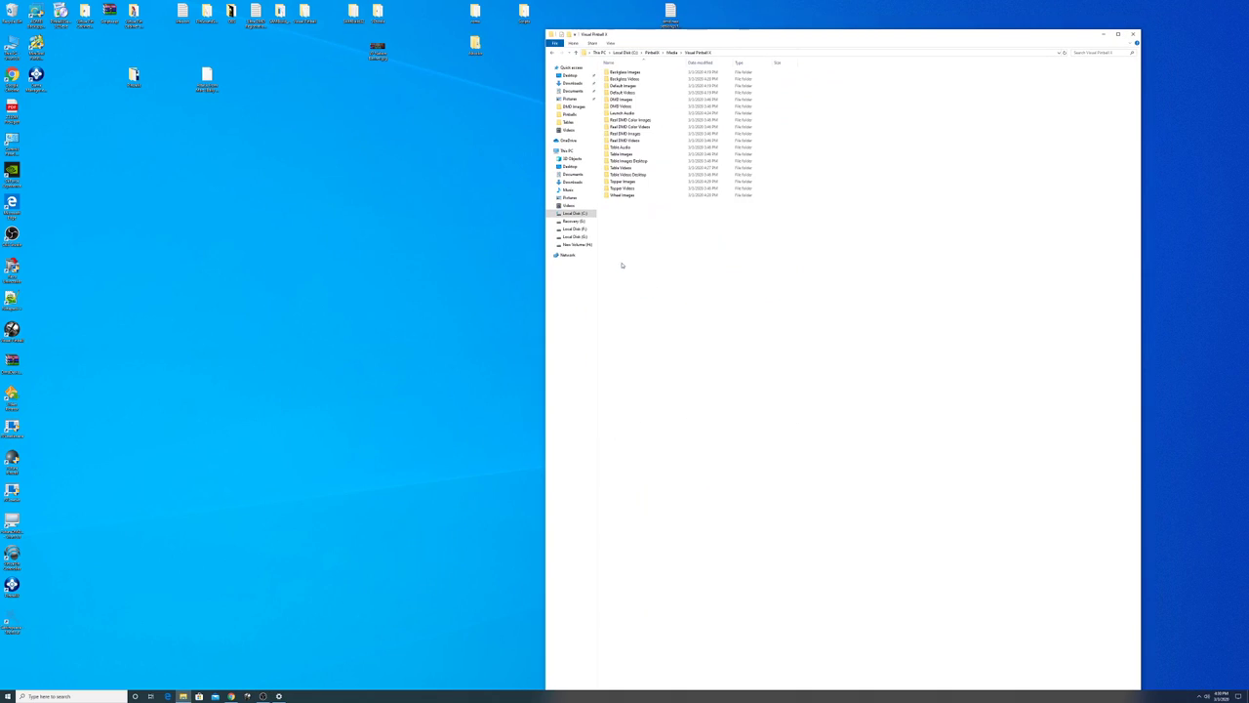
pyautogui.doubleClick(631, 148)
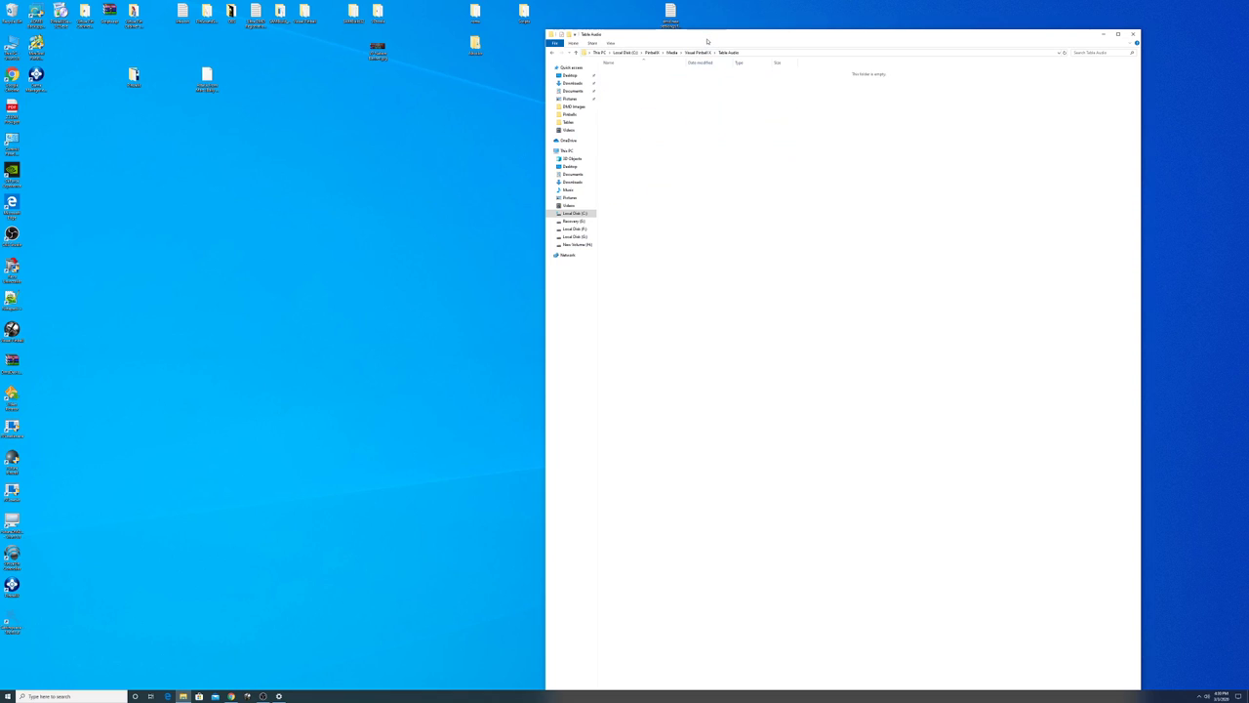
pyautogui.moveTo(708, 41); pyautogui.dragTo(477, 103)
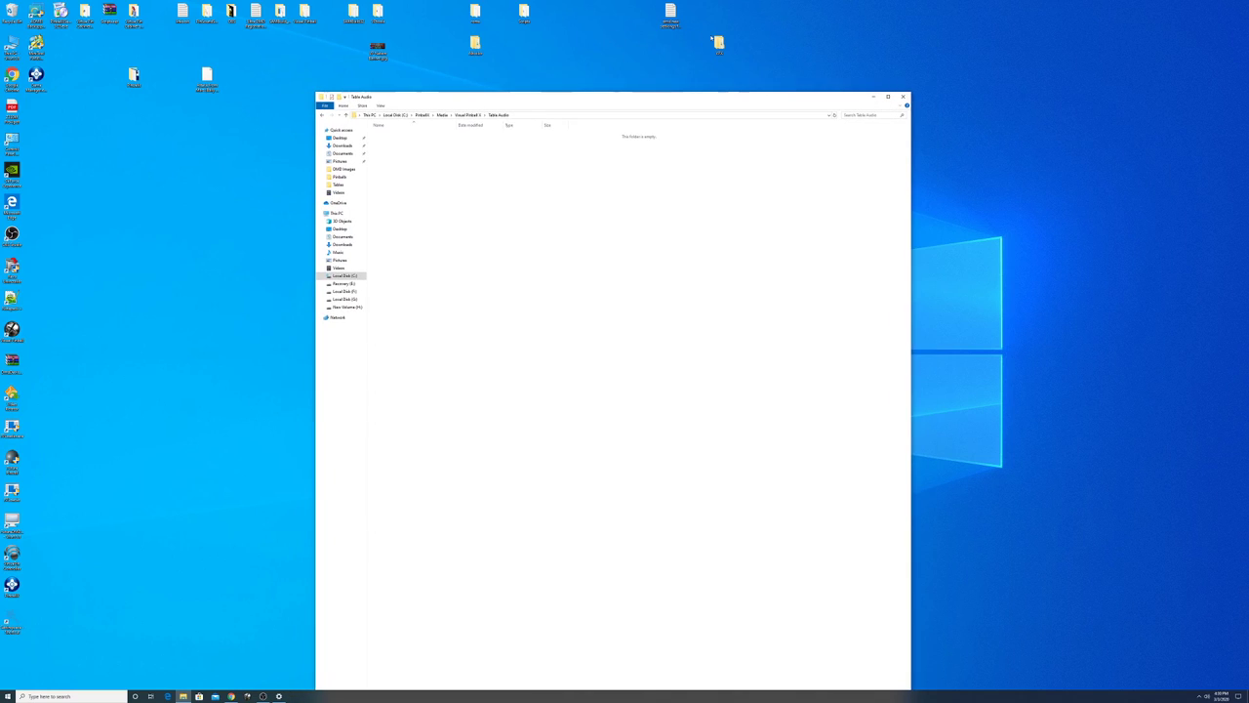
# Open Table Audio in the desktop VPX folder and preview the 24 and Attack from Mars audio files.
pyautogui.click(789, 52)
pyautogui.doubleClick(733, 55)
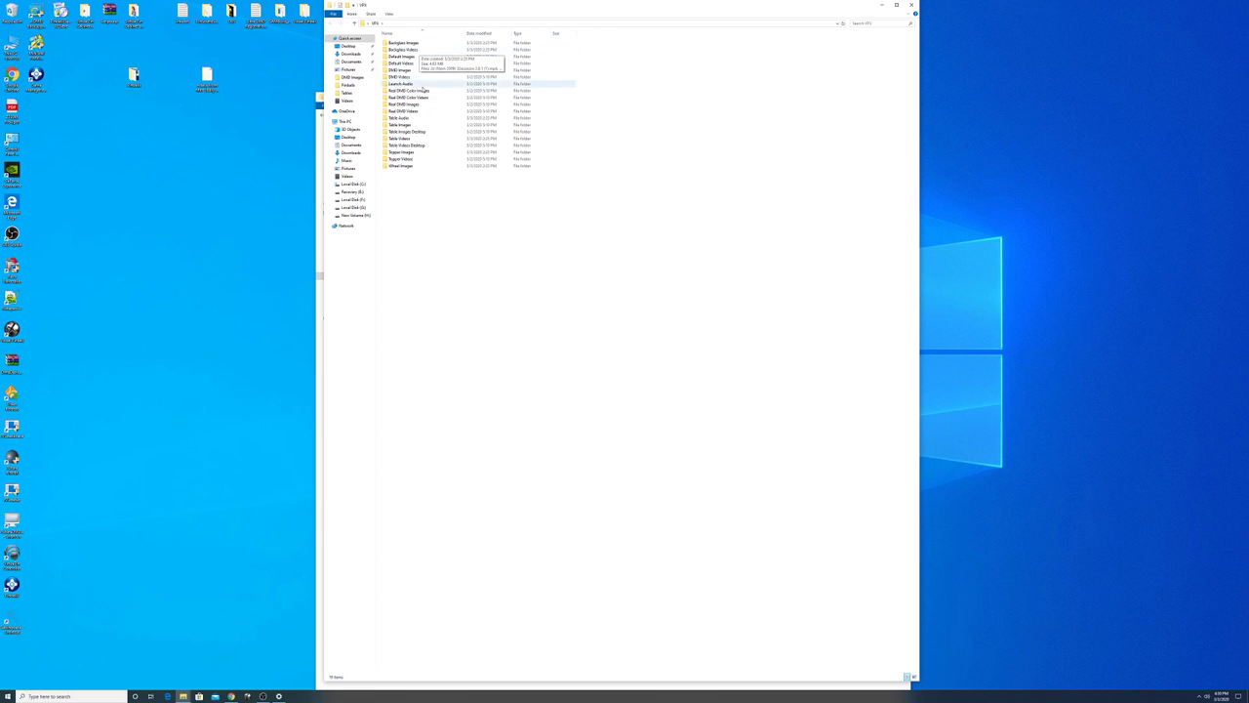
pyautogui.doubleClick(417, 117)
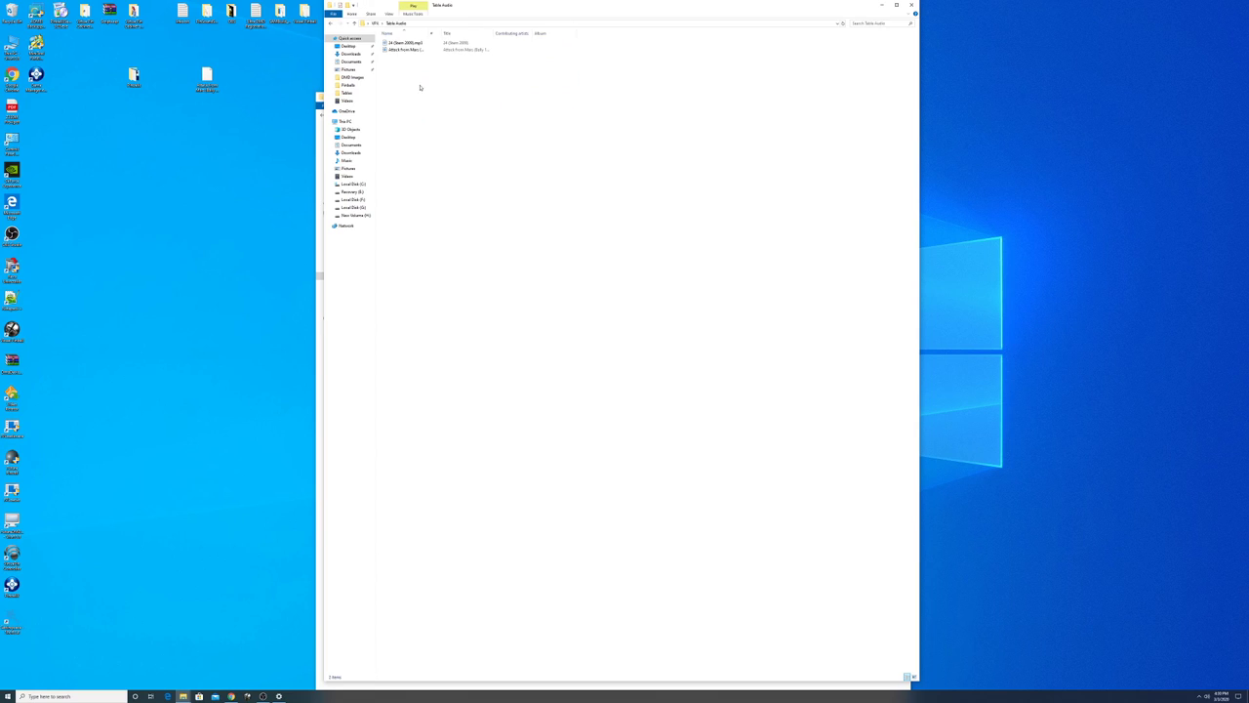
pyautogui.doubleClick(410, 43)
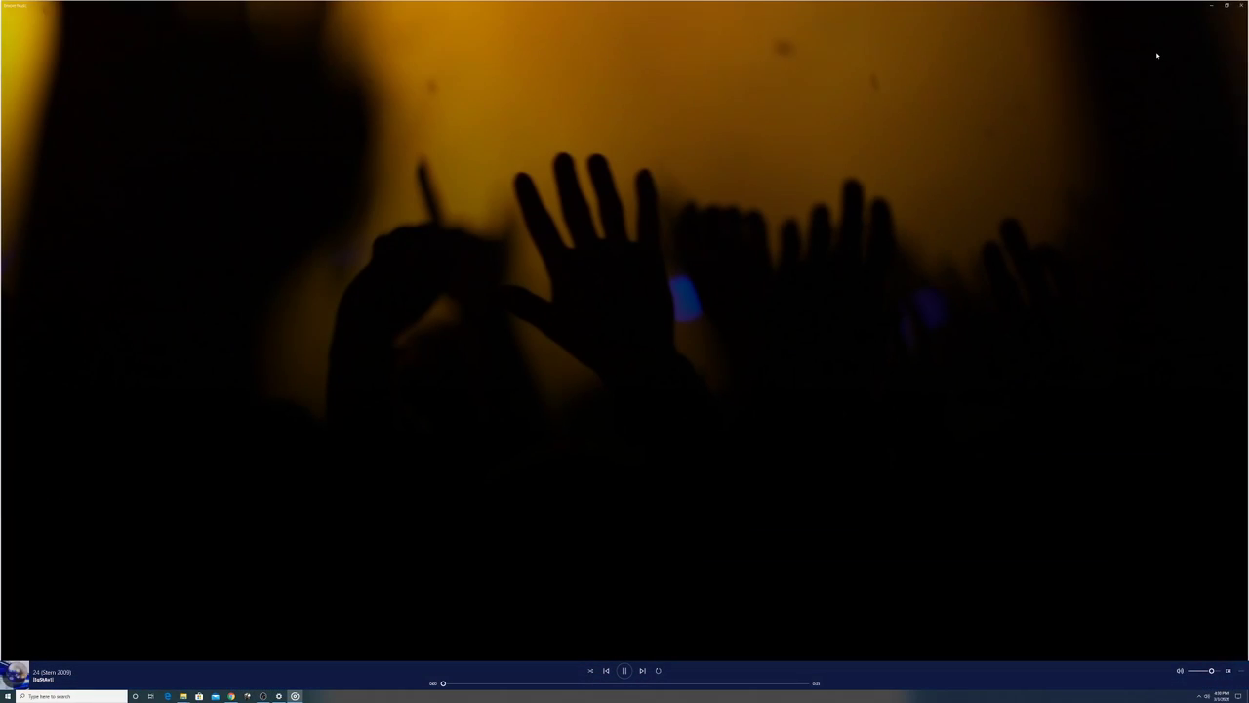
pyautogui.click(1241, 5)
pyautogui.doubleClick(401, 49)
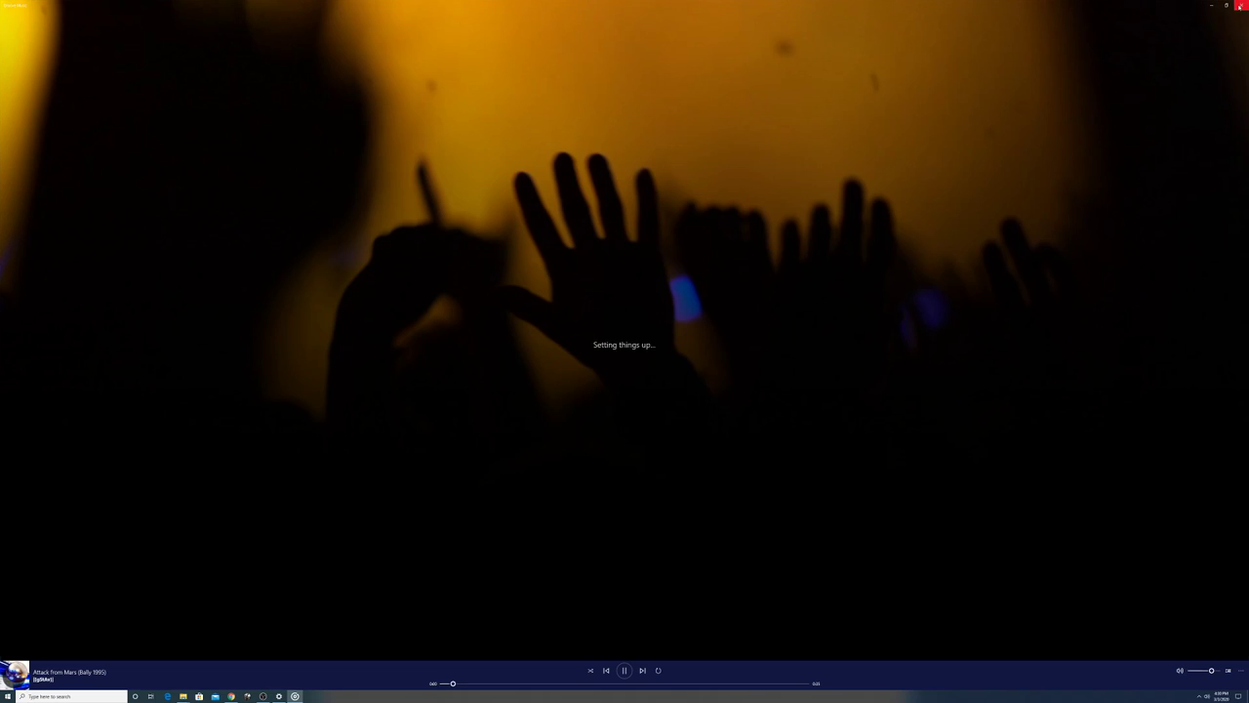
pyautogui.click(1239, 5)
# Copy both table audio files into the Visual Pinball X Table Audio folder and close the folder windows.
pyautogui.moveTo(416, 71); pyautogui.dragTo(398, 49)
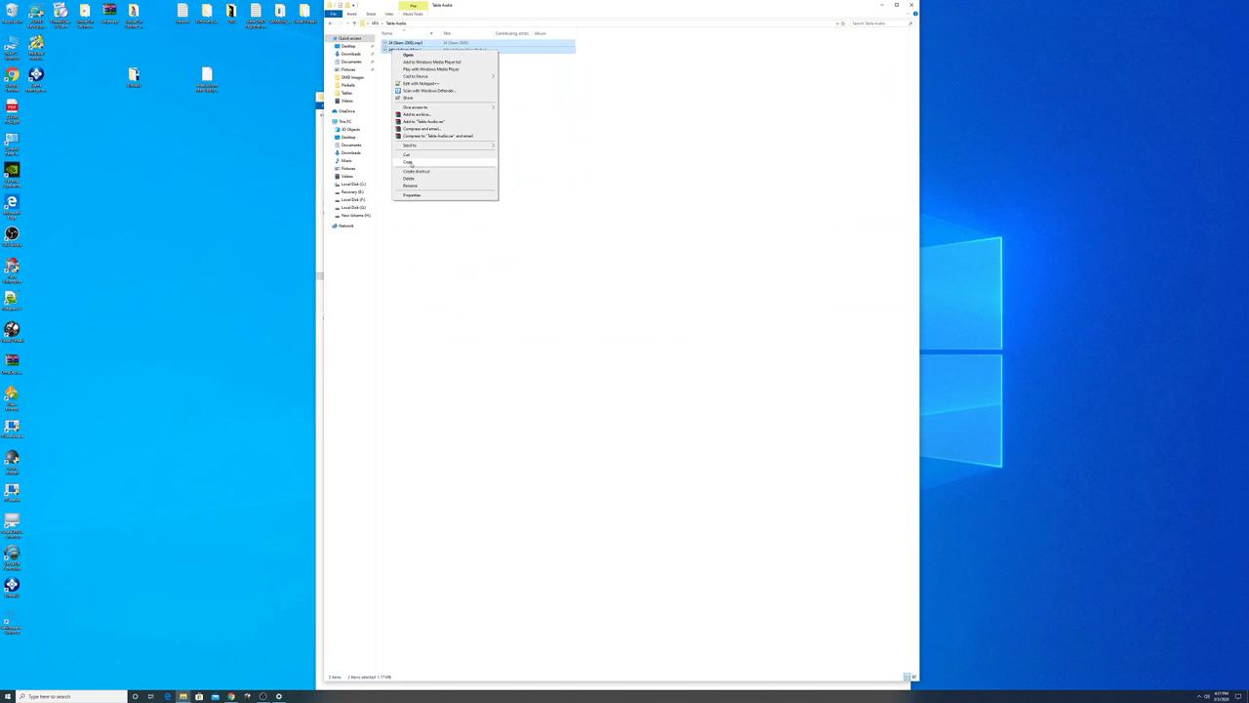
pyautogui.click(410, 163)
pyautogui.click(910, 5)
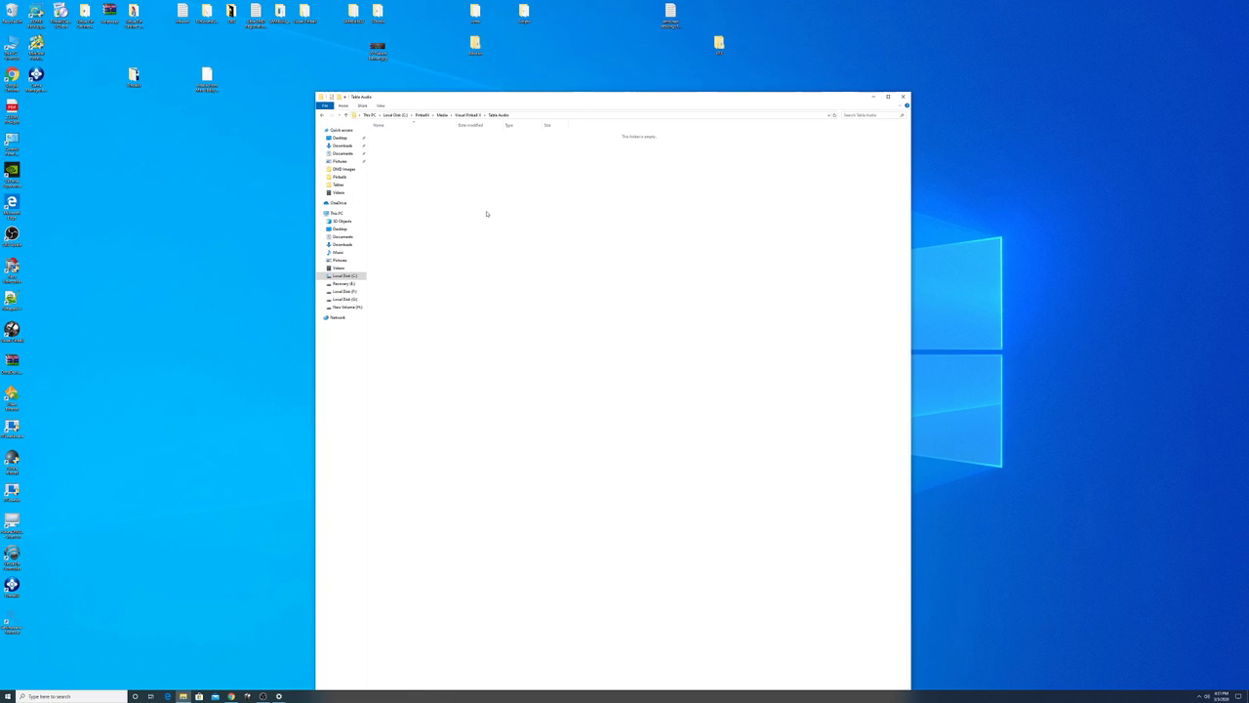
pyautogui.rightClick(488, 212)
pyautogui.click(504, 257)
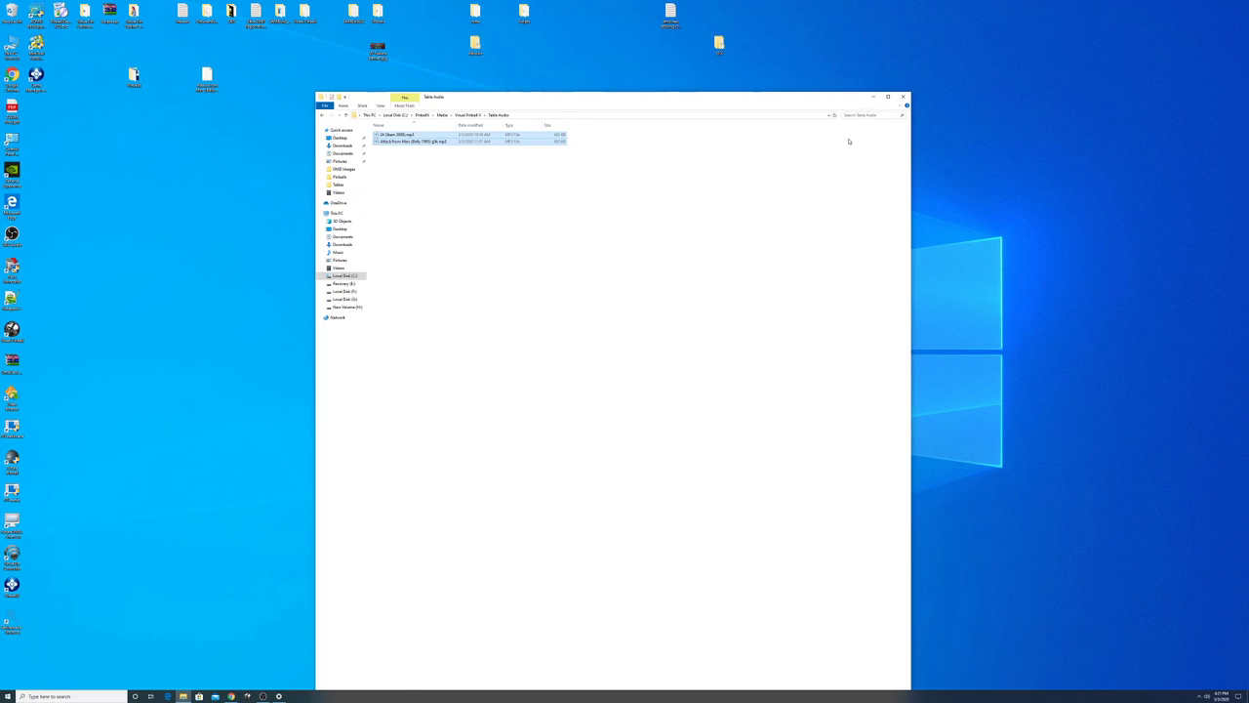
pyautogui.click(903, 98)
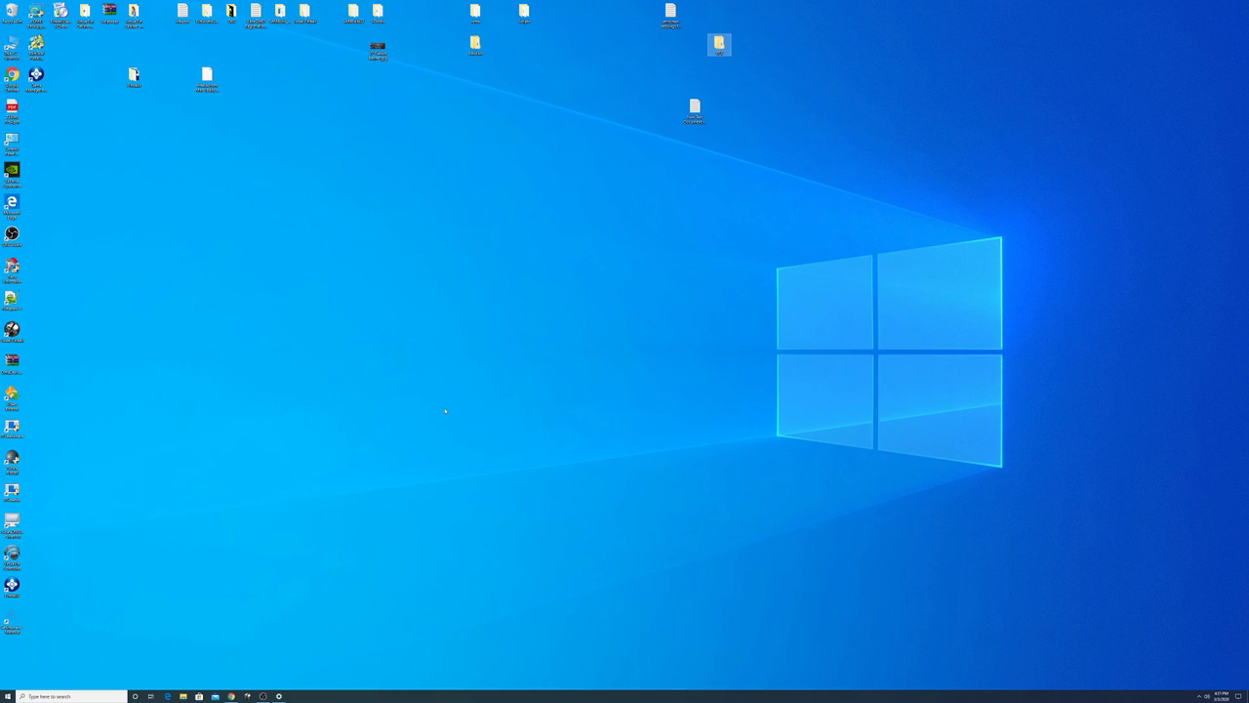
# Switch OBS to the Tutorial scene and check the table audio in PinballX for 24 and Attack from Mars.
pyautogui.click(263, 696)
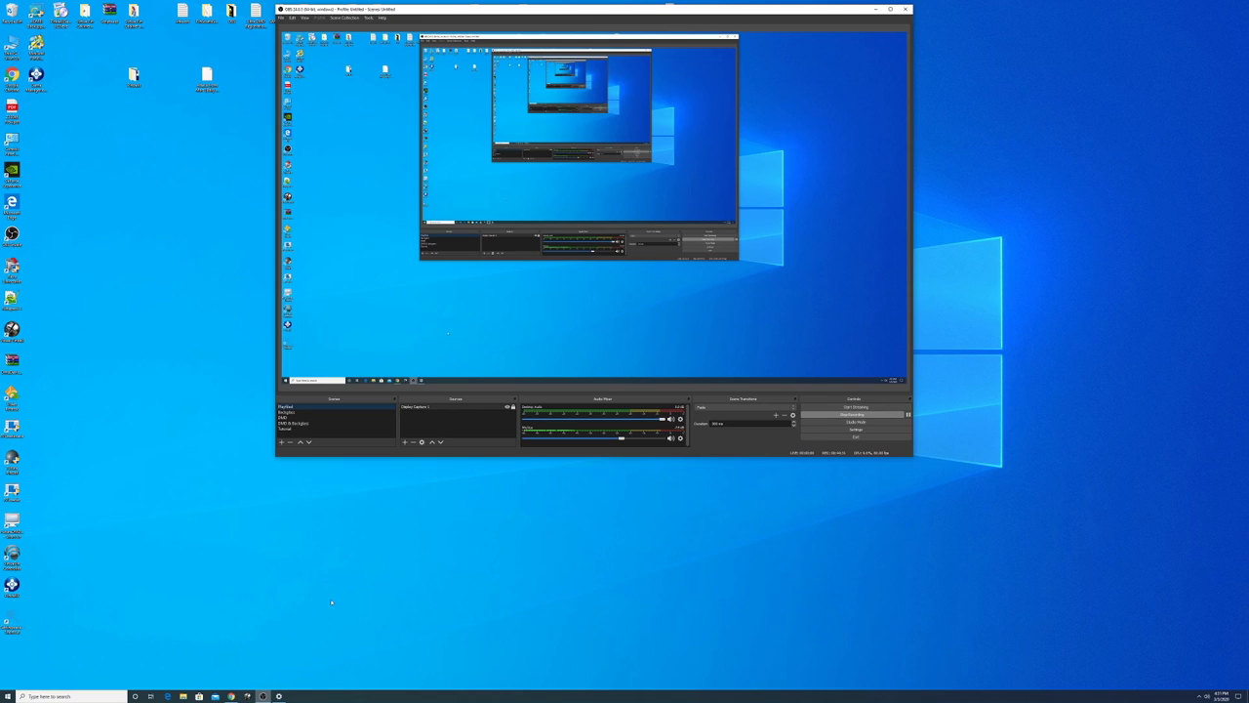
pyautogui.click(294, 428)
pyautogui.press('super+d')
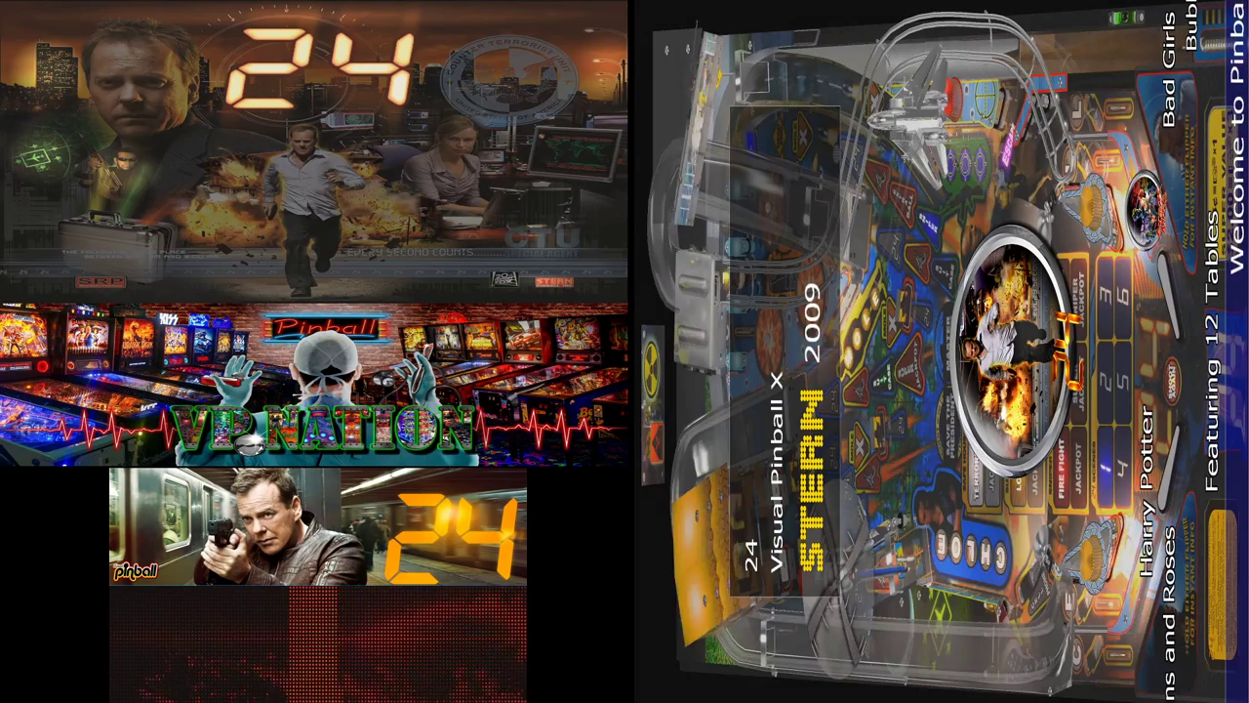
pyautogui.press('Right')
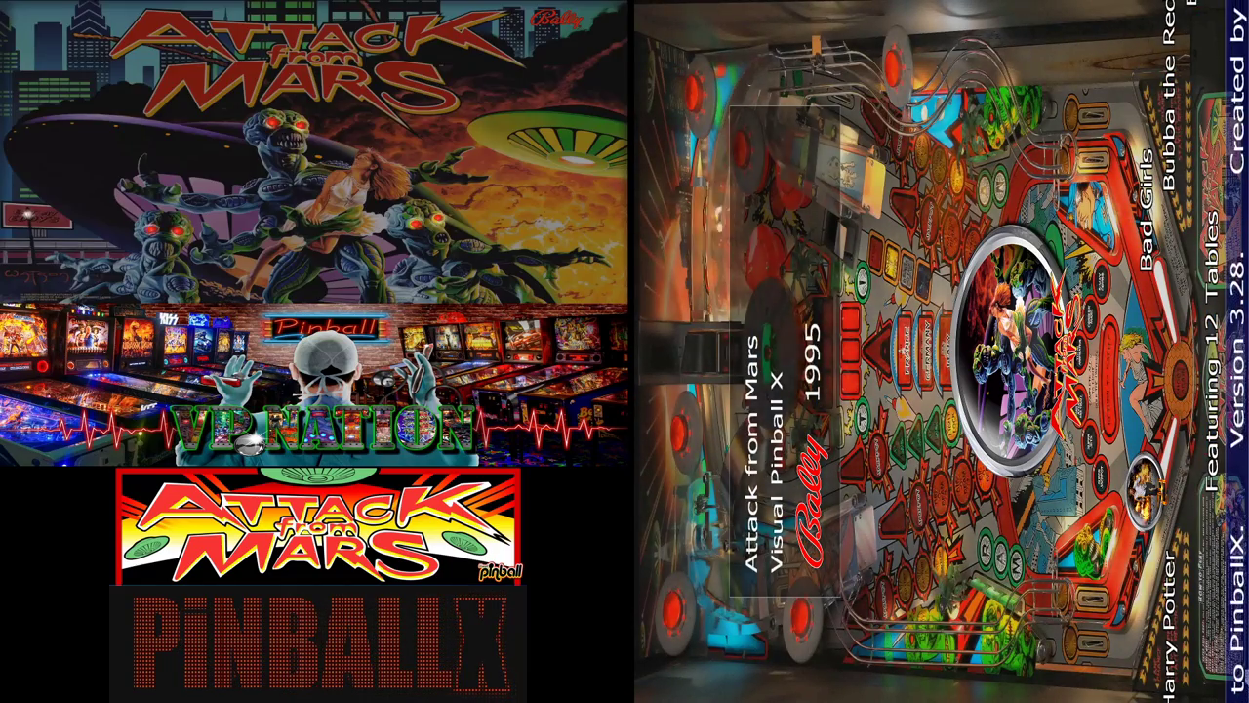
# Launch Attack from Mars from PinballX to test a game, and quit back to the table selection.
pyautogui.press('Return')
pyautogui.press('Return')
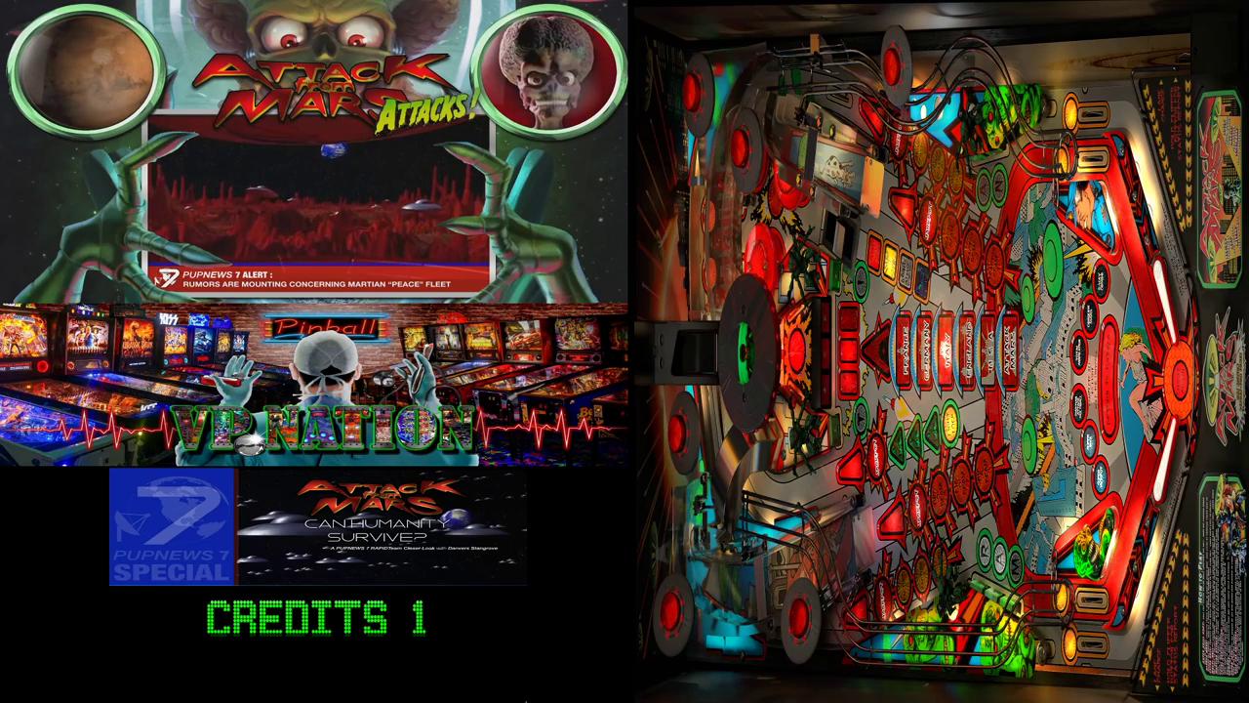
pyautogui.press('1')
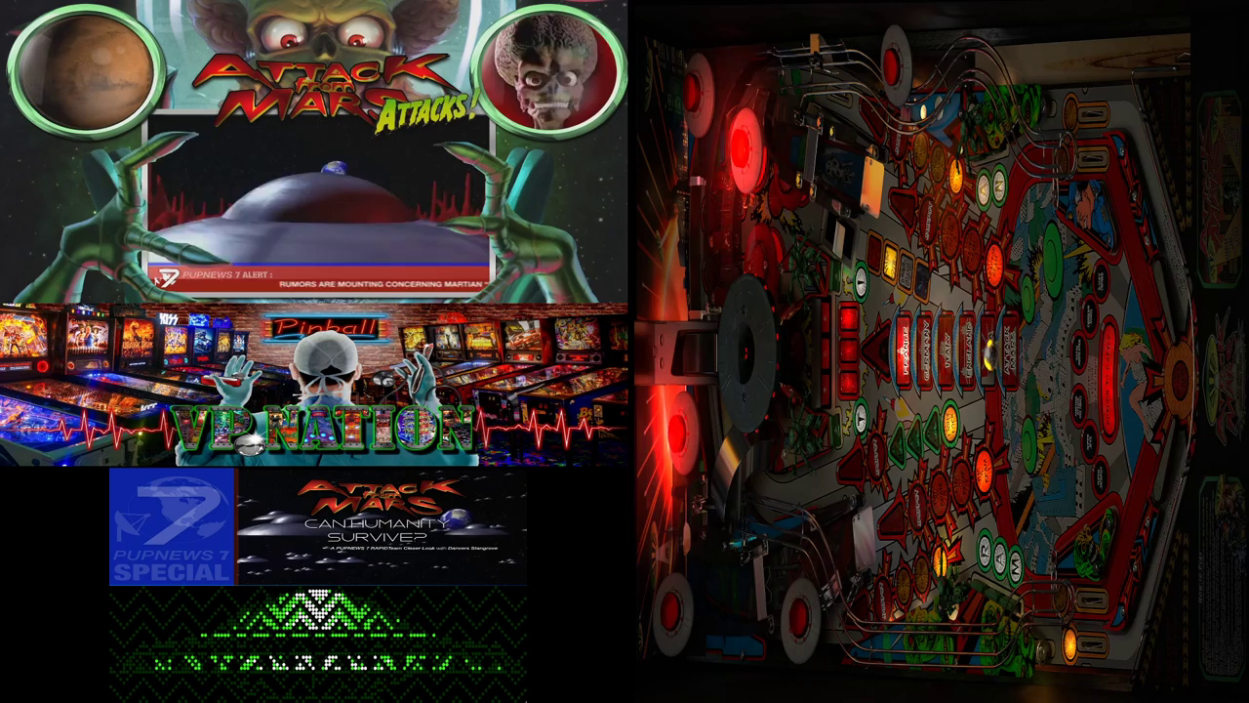
pyautogui.press('q')
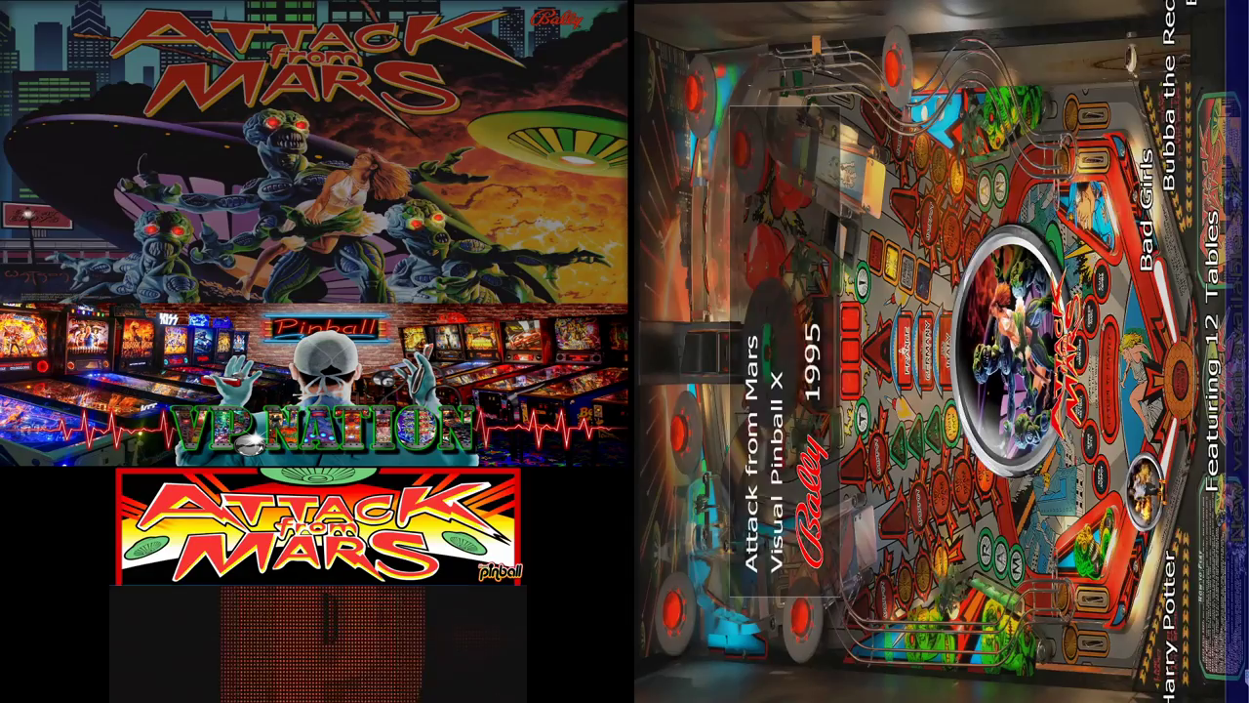
# Launch the 24 table from PinballX, add credits and start a game to test it, and quit back to the table selection.
pyautogui.press('Left')
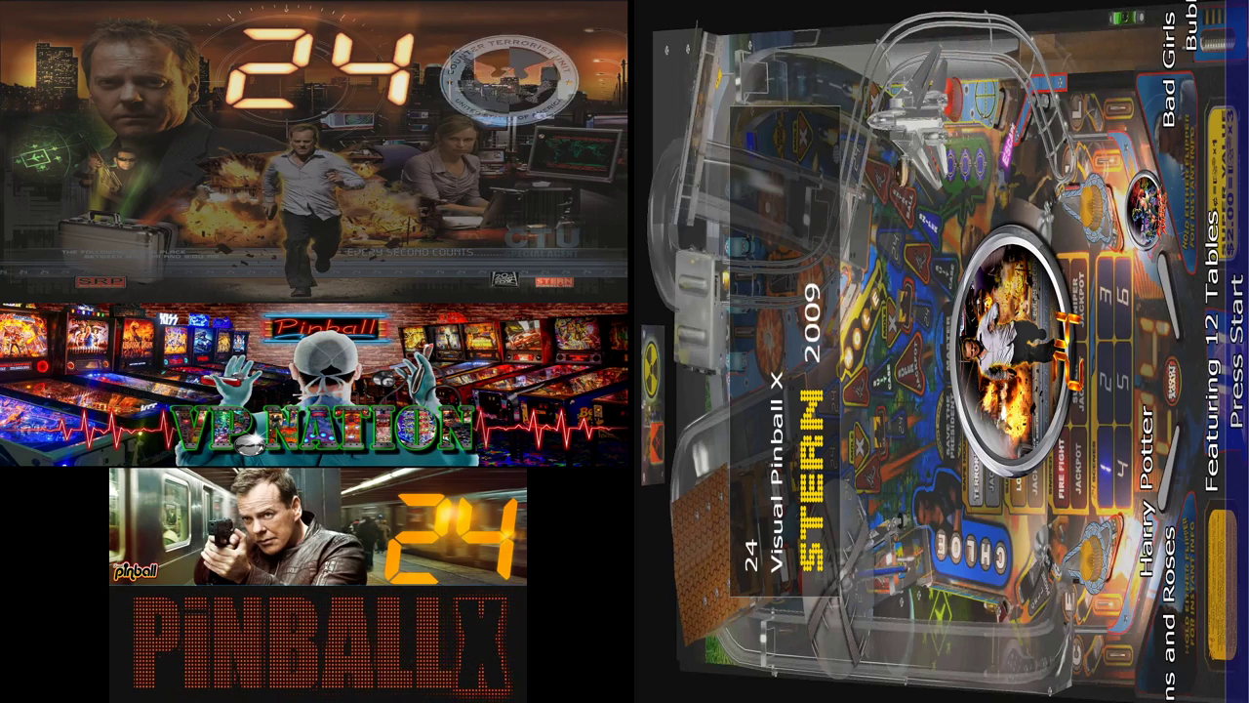
pyautogui.press('Return')
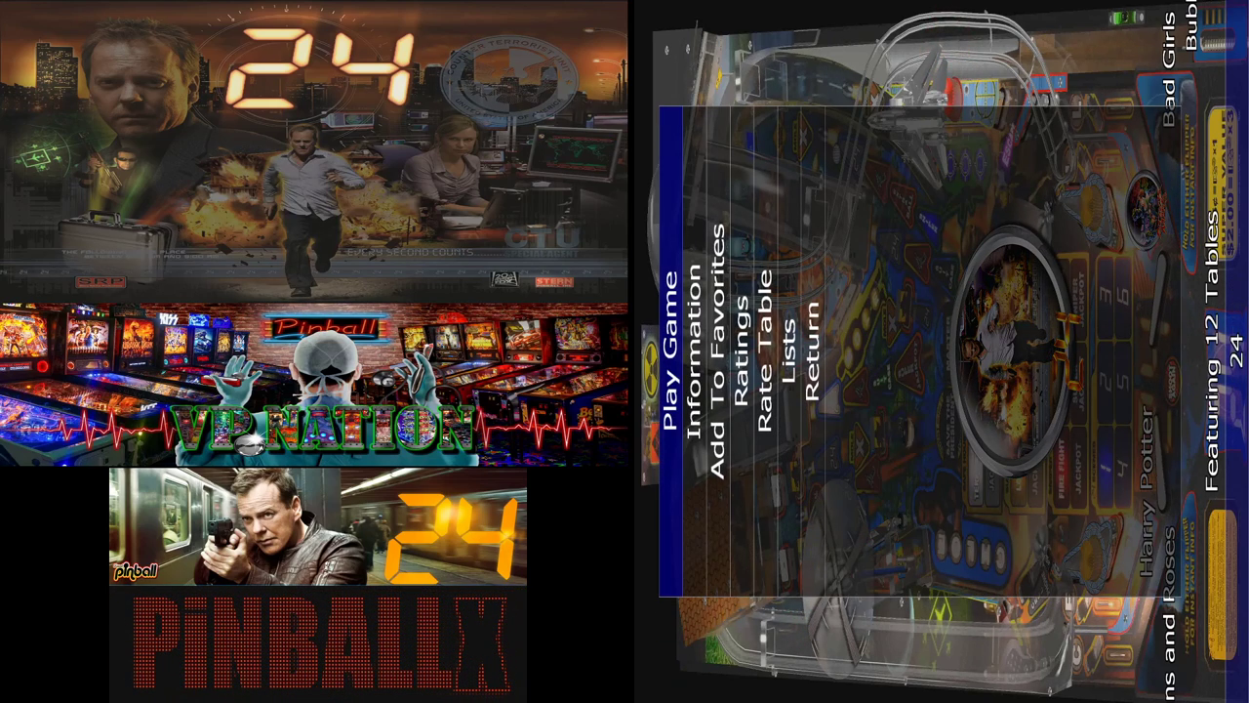
pyautogui.press('Return')
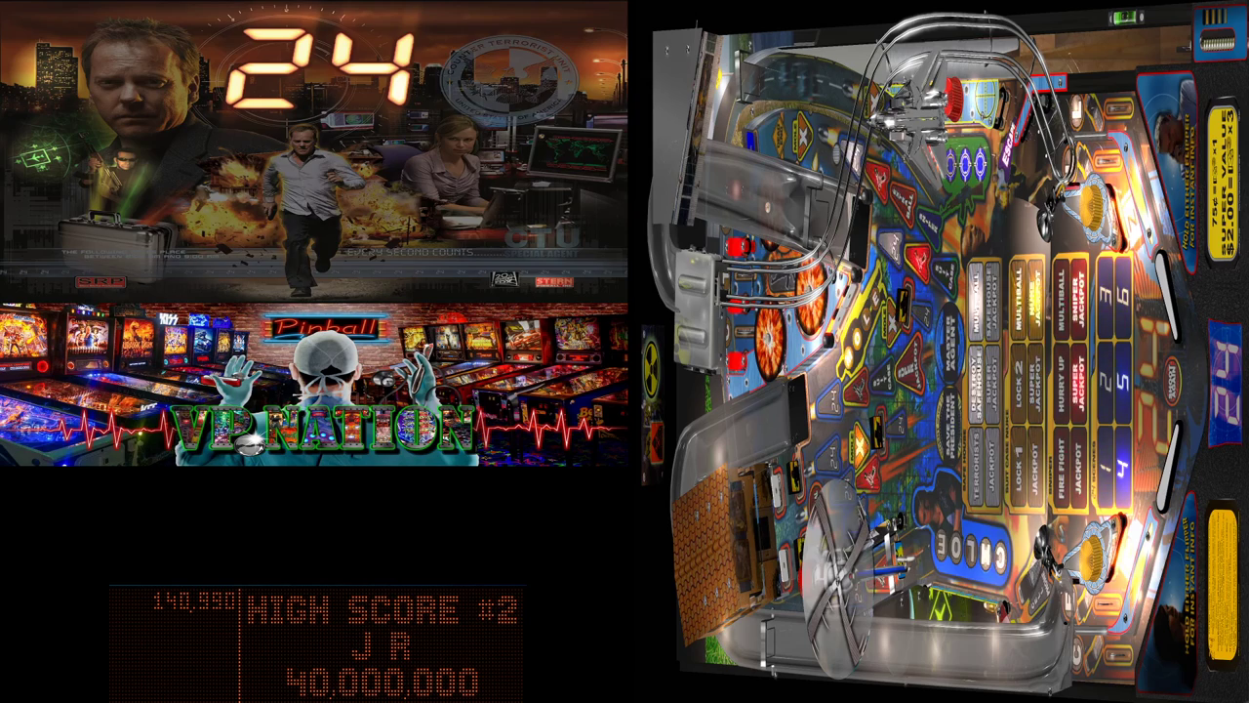
pyautogui.press('5')
pyautogui.press('5')
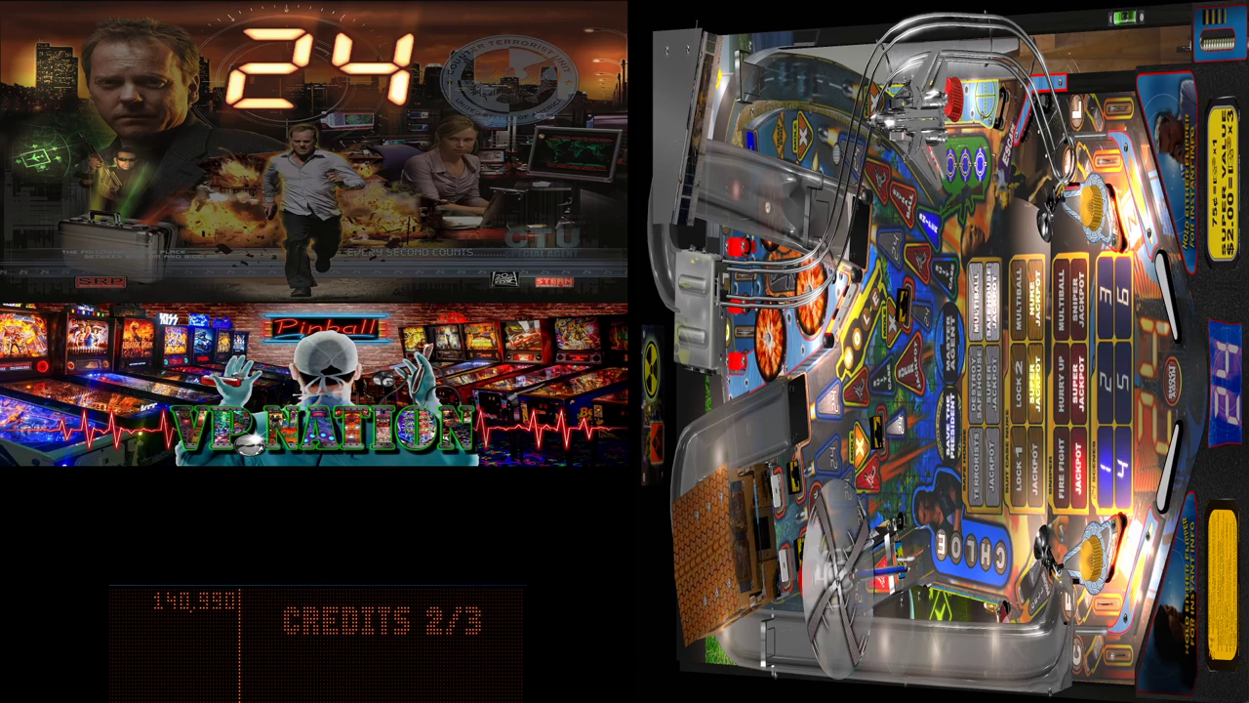
pyautogui.press('5')
pyautogui.press('1')
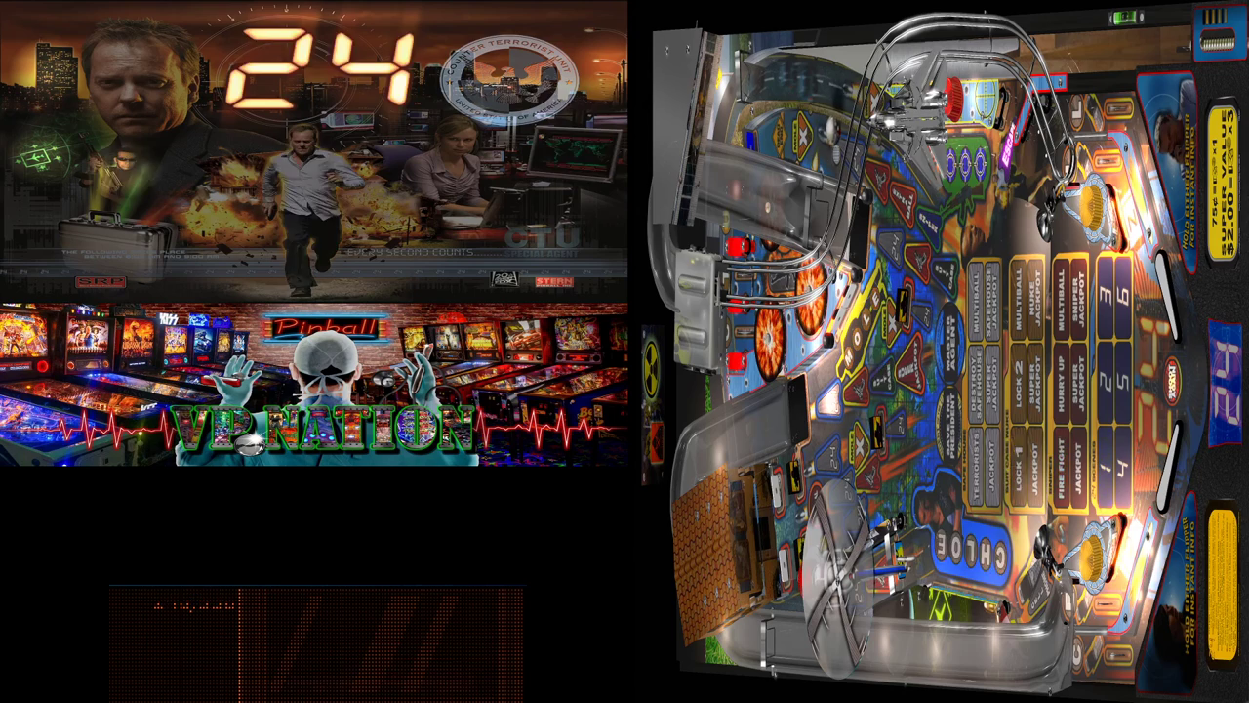
pyautogui.press('q')
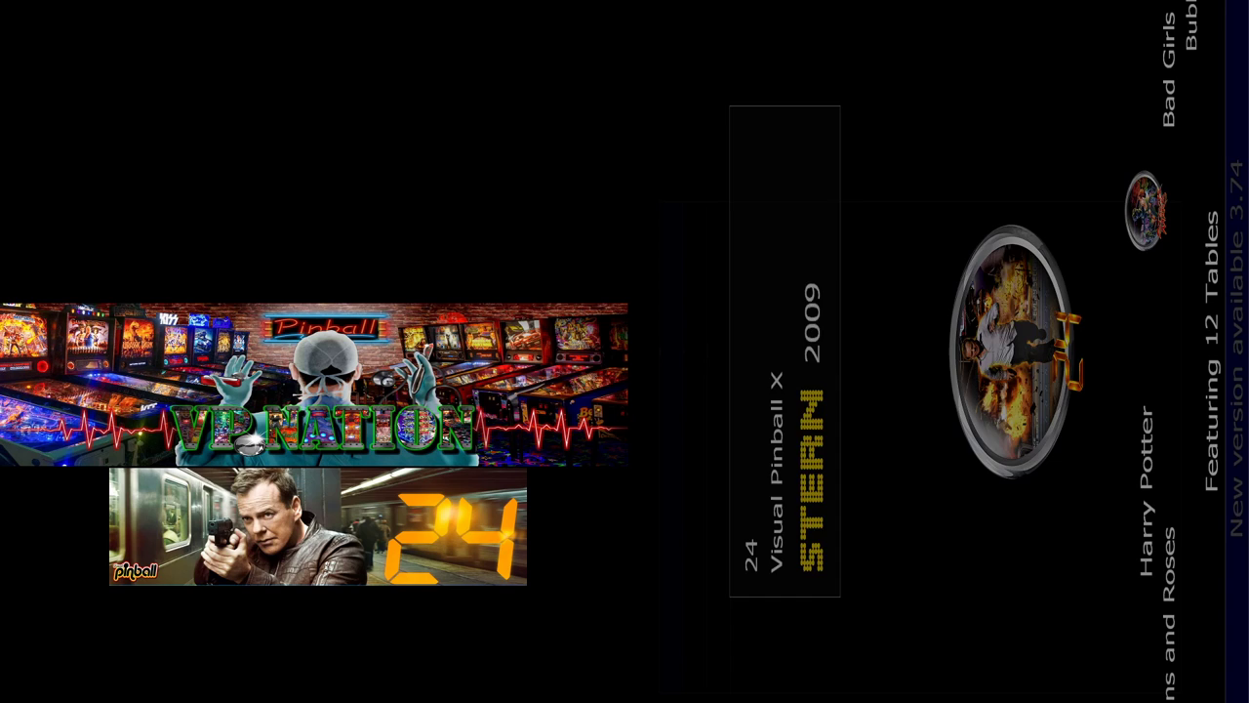
# Exit PinballX and set the Windows display scaling to 150% (Recommended).
pyautogui.press('Escape')
pyautogui.press('Return')
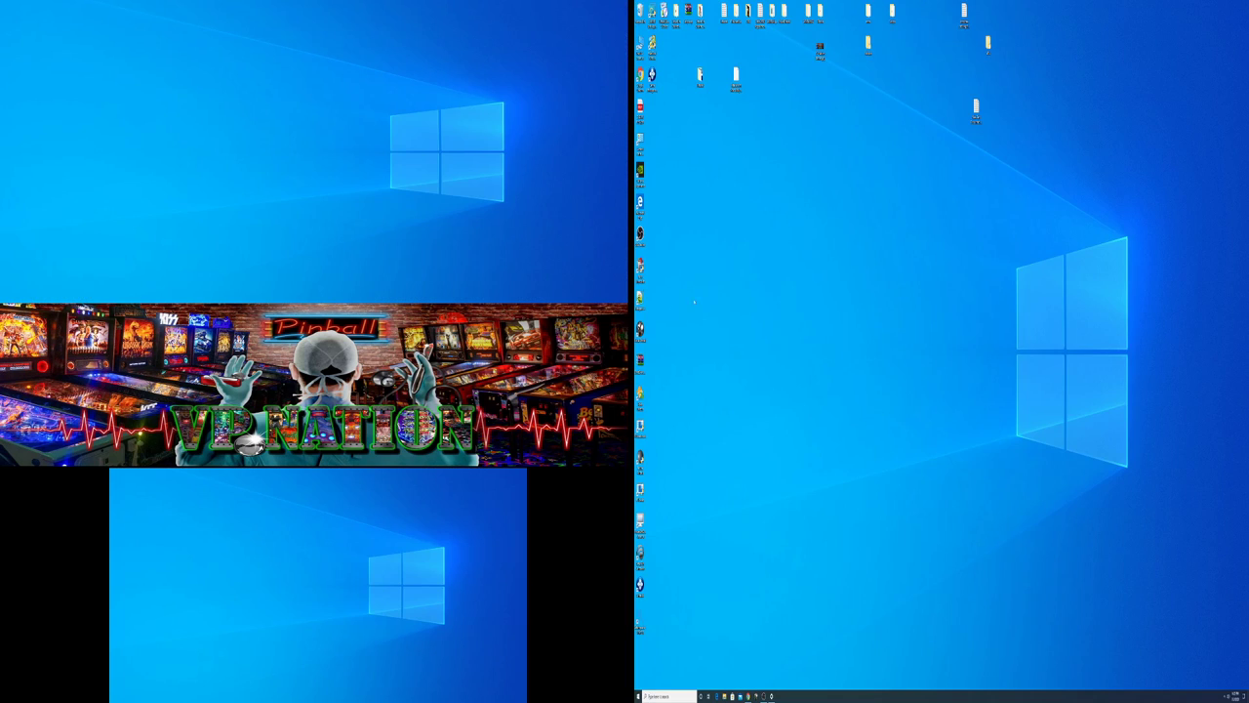
pyautogui.rightClick(889, 211)
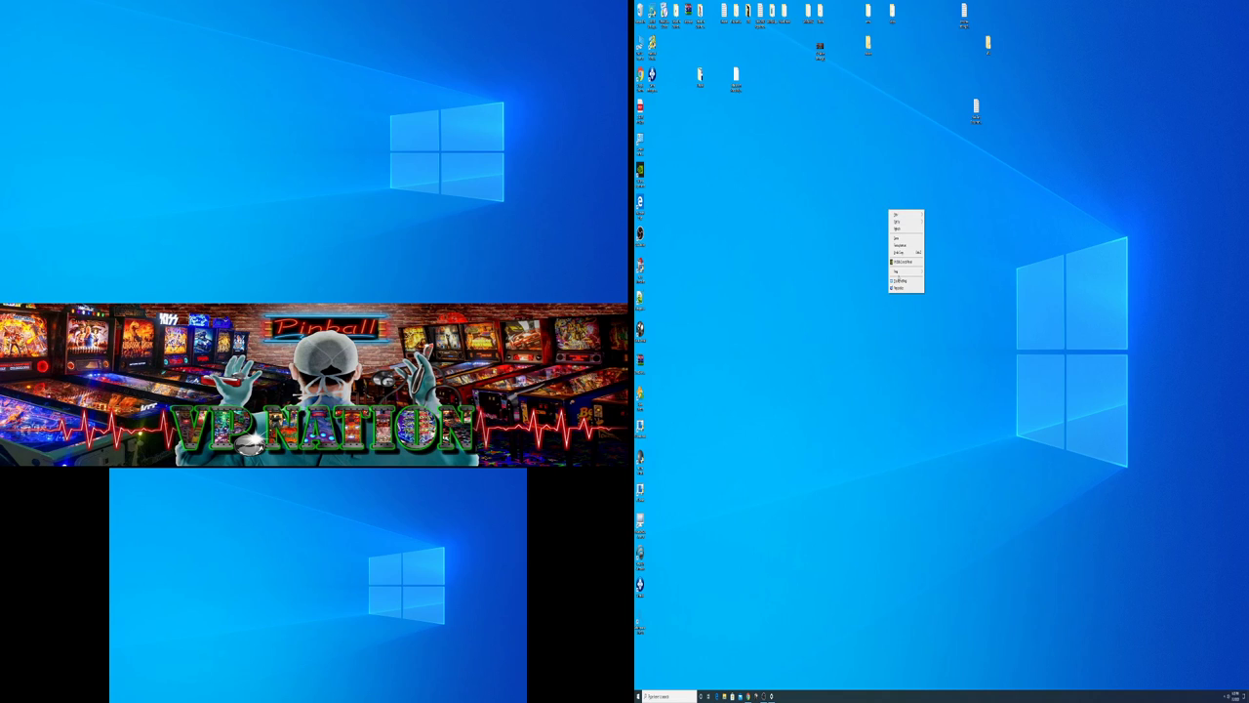
pyautogui.click(899, 280)
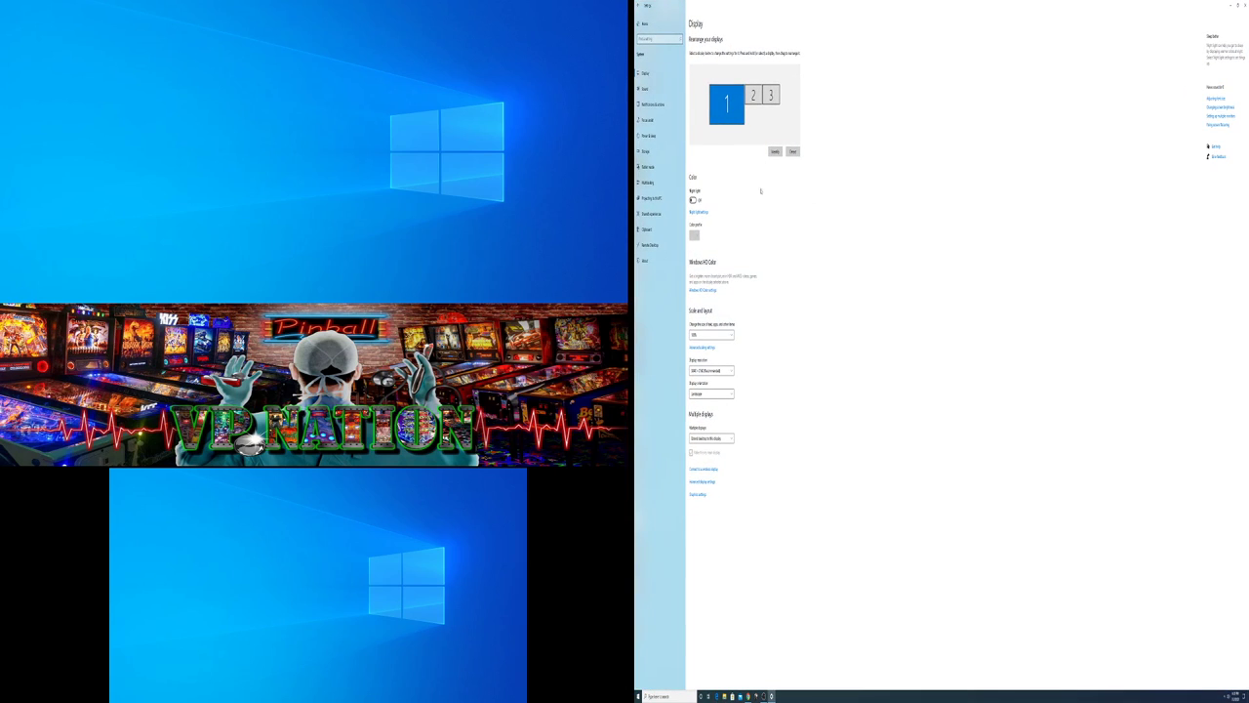
pyautogui.click(717, 337)
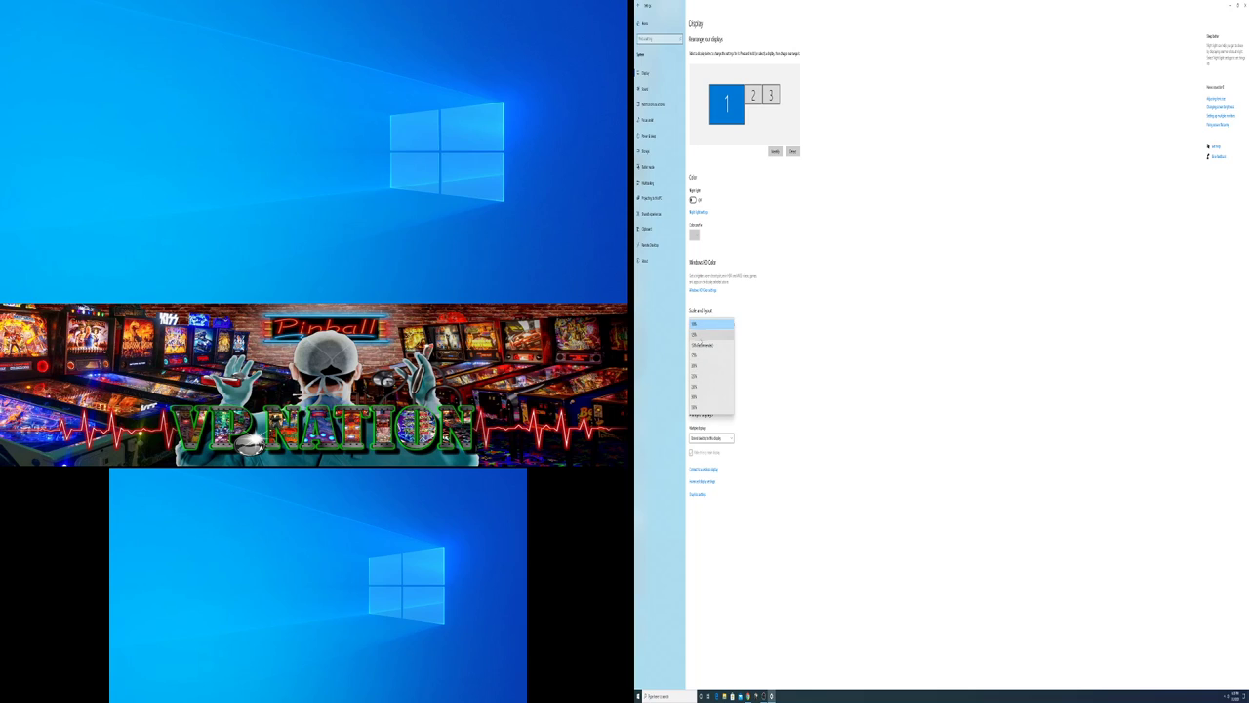
pyautogui.click(1010, 342)
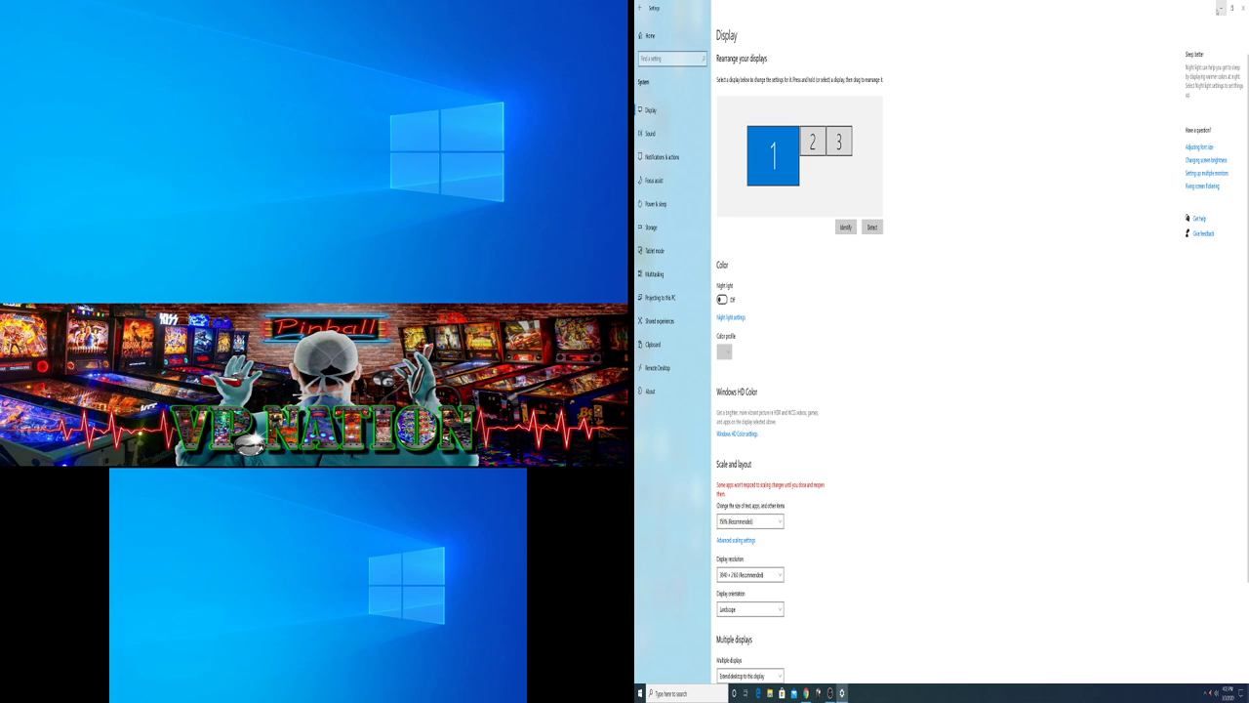
pyautogui.click(1220, 9)
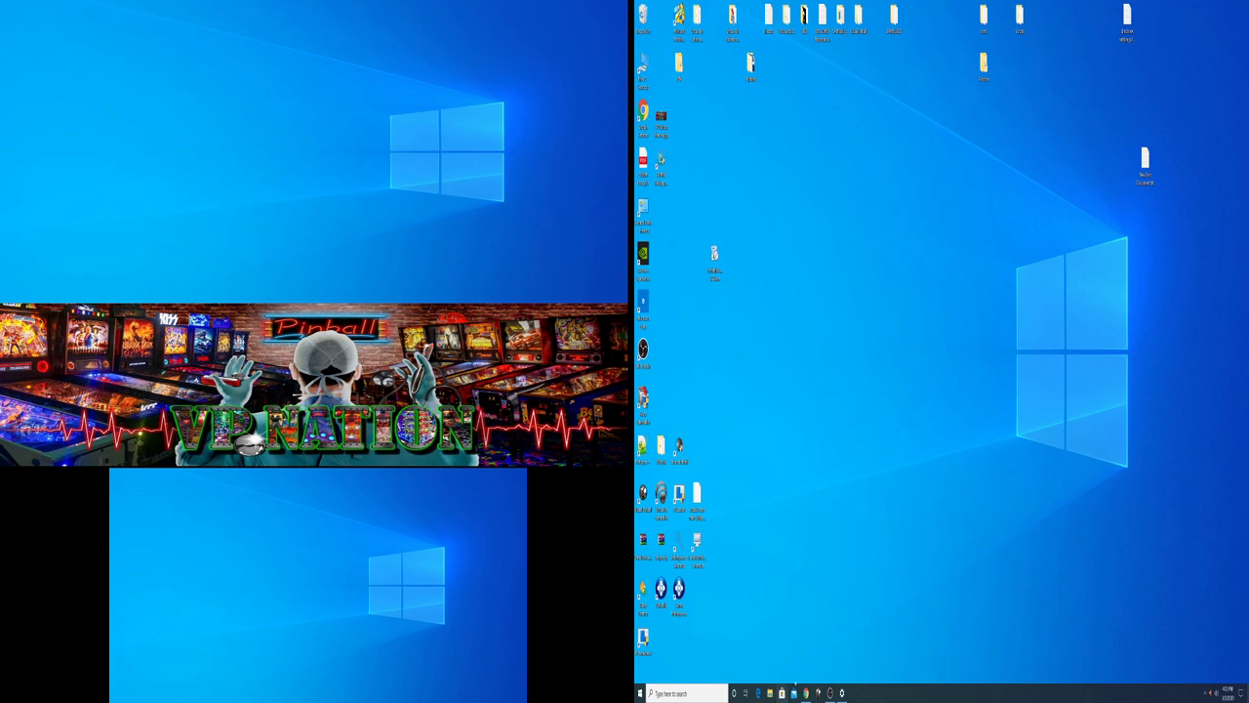
# Switch OBS to the Playfield scene, and in PinballX Game List Manager turn off Hide Topper for 24 in the Visual Pinball X list.
pyautogui.hotkey('alt', 'Tab')
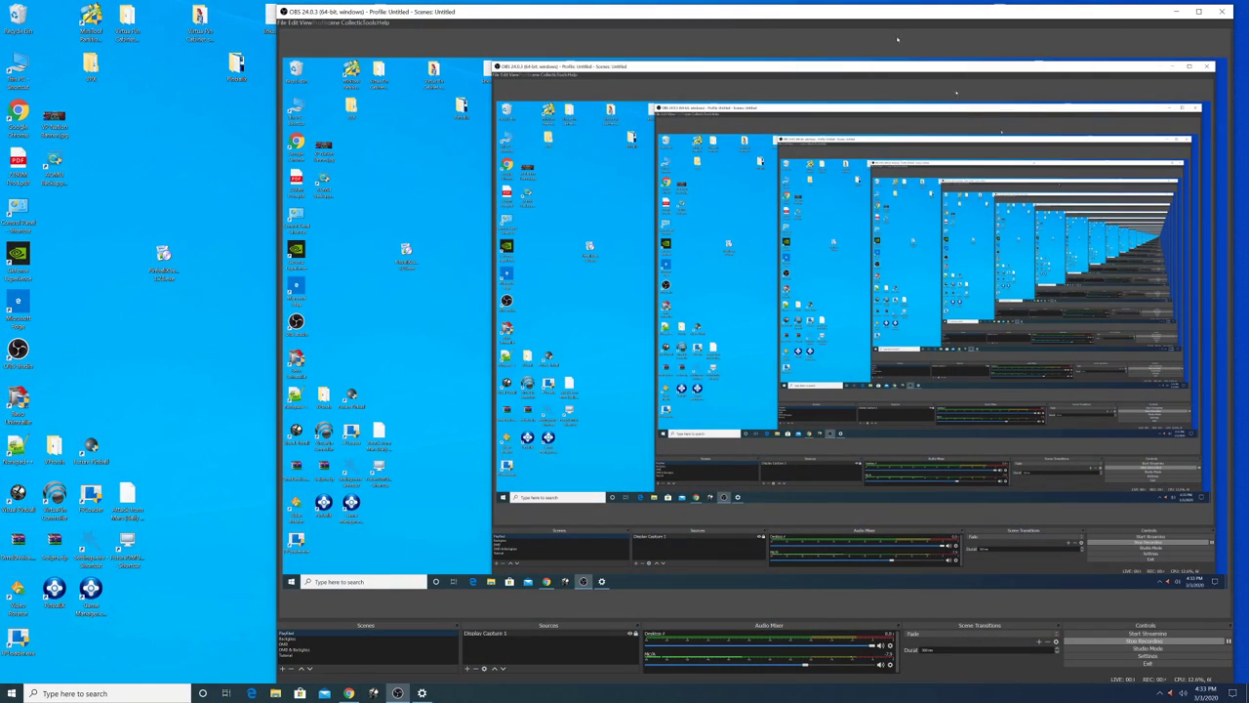
pyautogui.click(1179, 12)
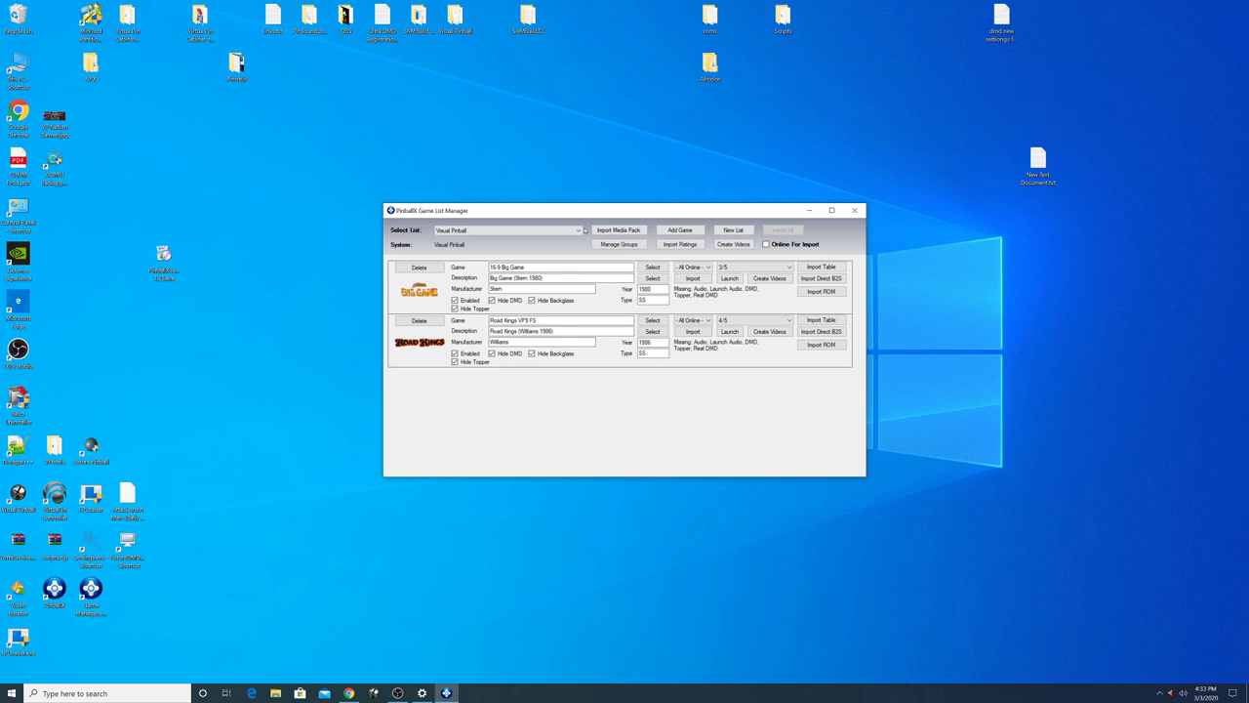
pyautogui.click(585, 229)
pyautogui.click(532, 235)
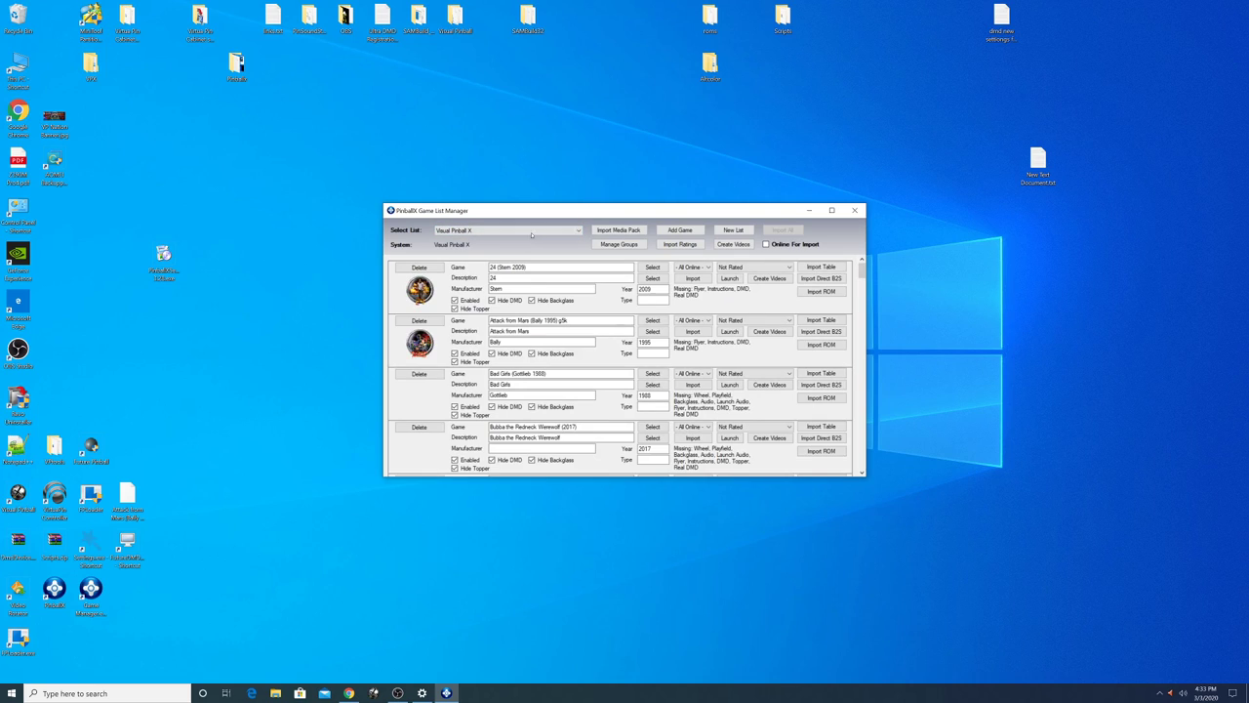
pyautogui.moveTo(558, 209); pyautogui.dragTo(557, 142)
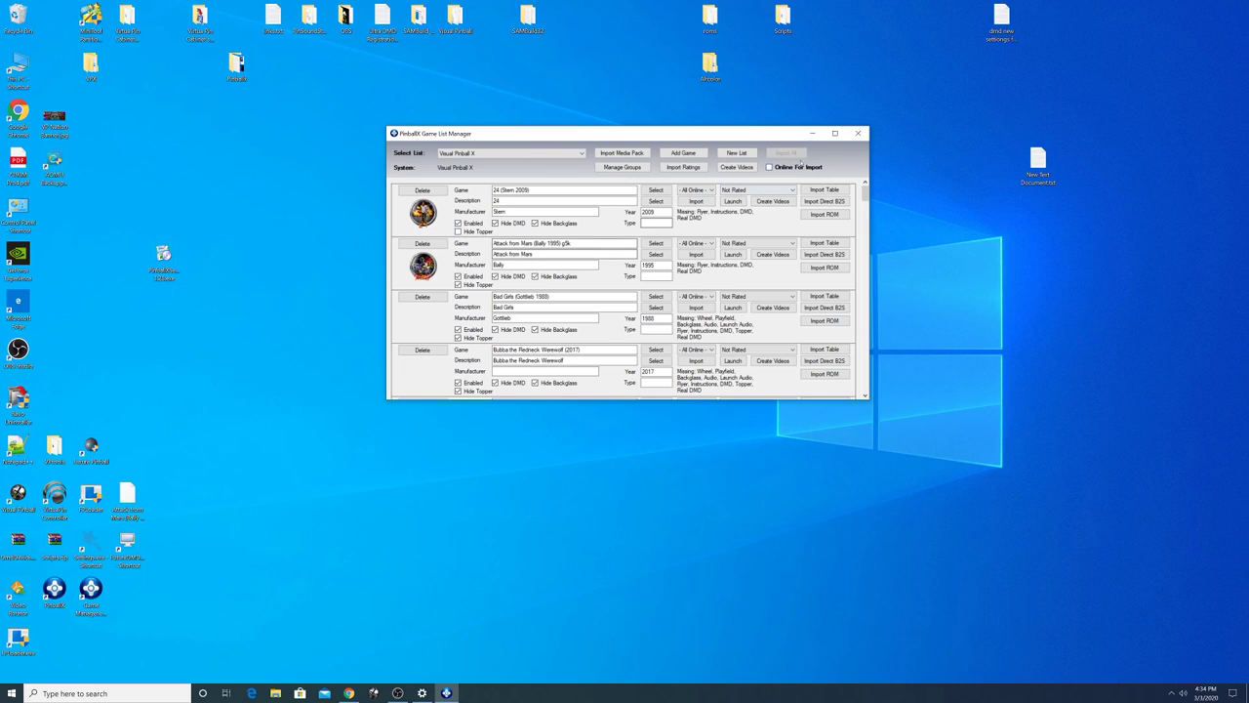
pyautogui.click(858, 132)
pyautogui.click(593, 382)
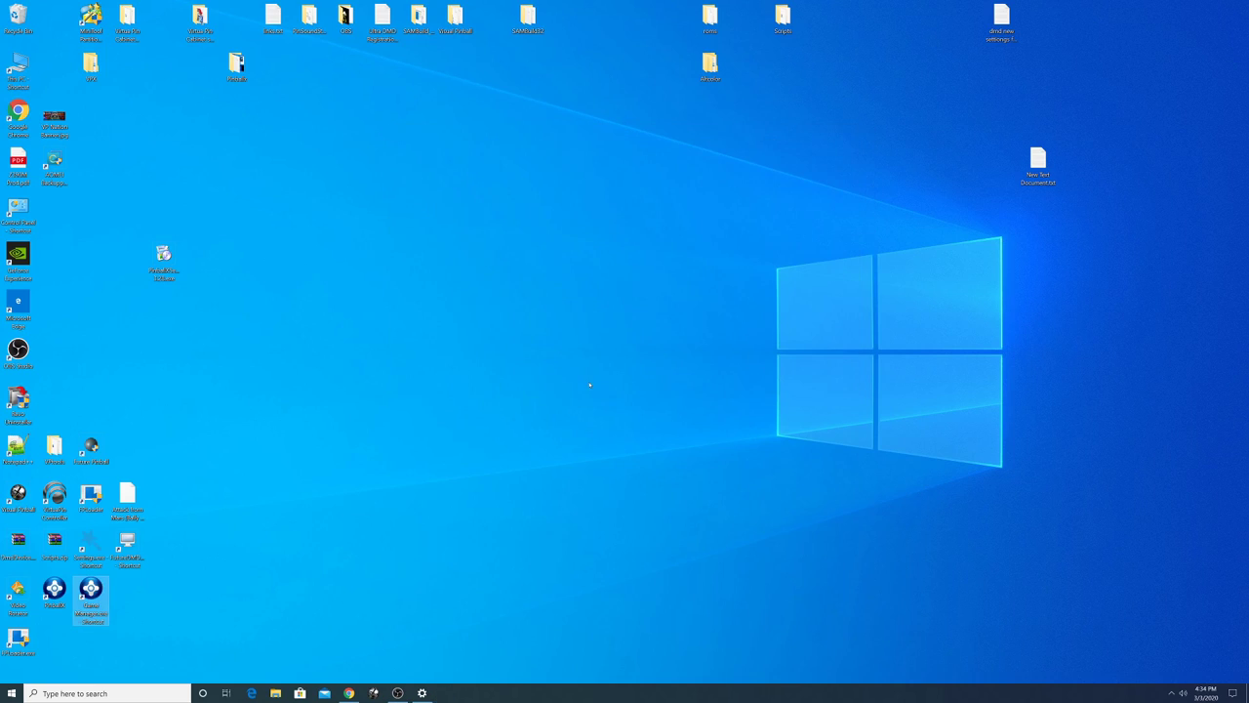
# Set the Windows display scaling to 100% and minimize the settings window.
pyautogui.rightClick(383, 404)
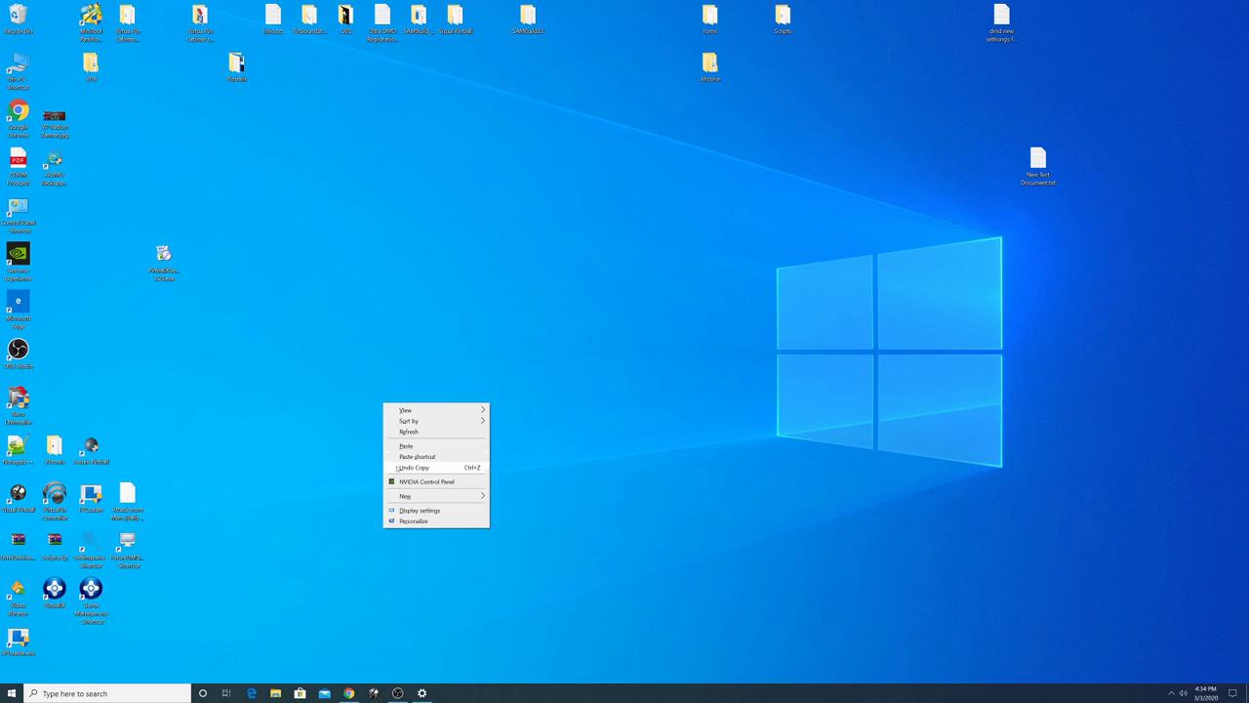
pyautogui.click(420, 509)
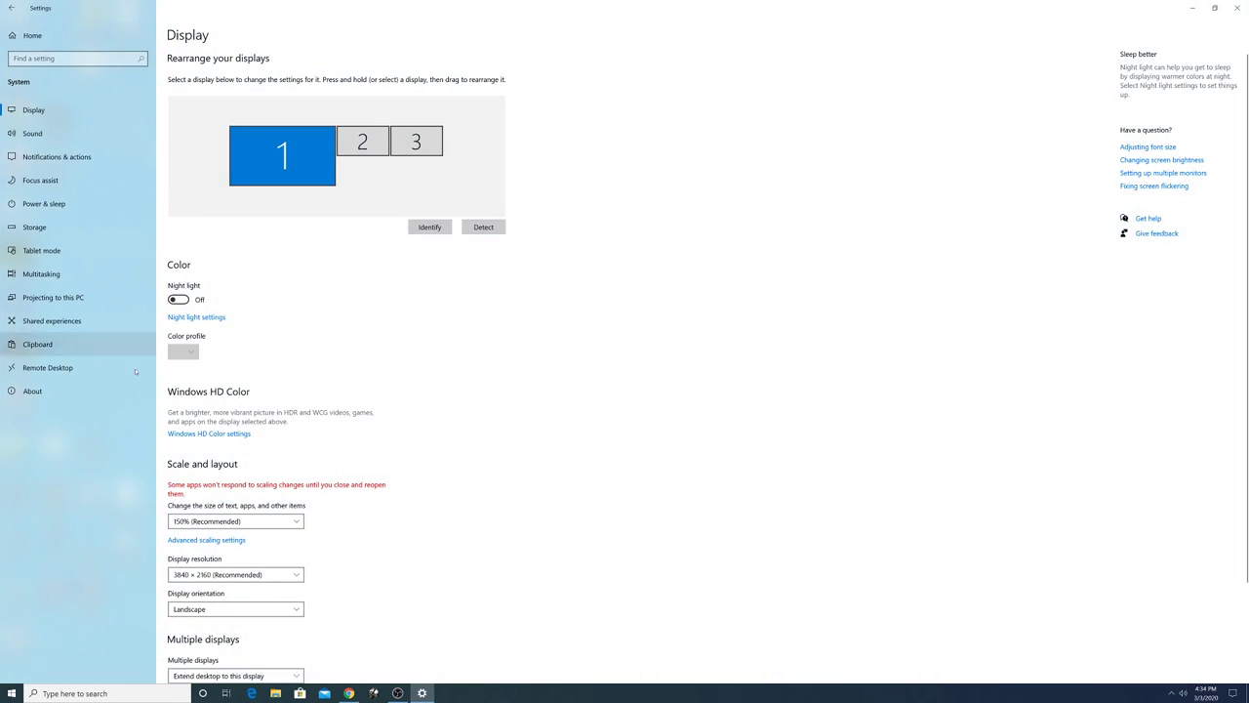
pyautogui.click(211, 519)
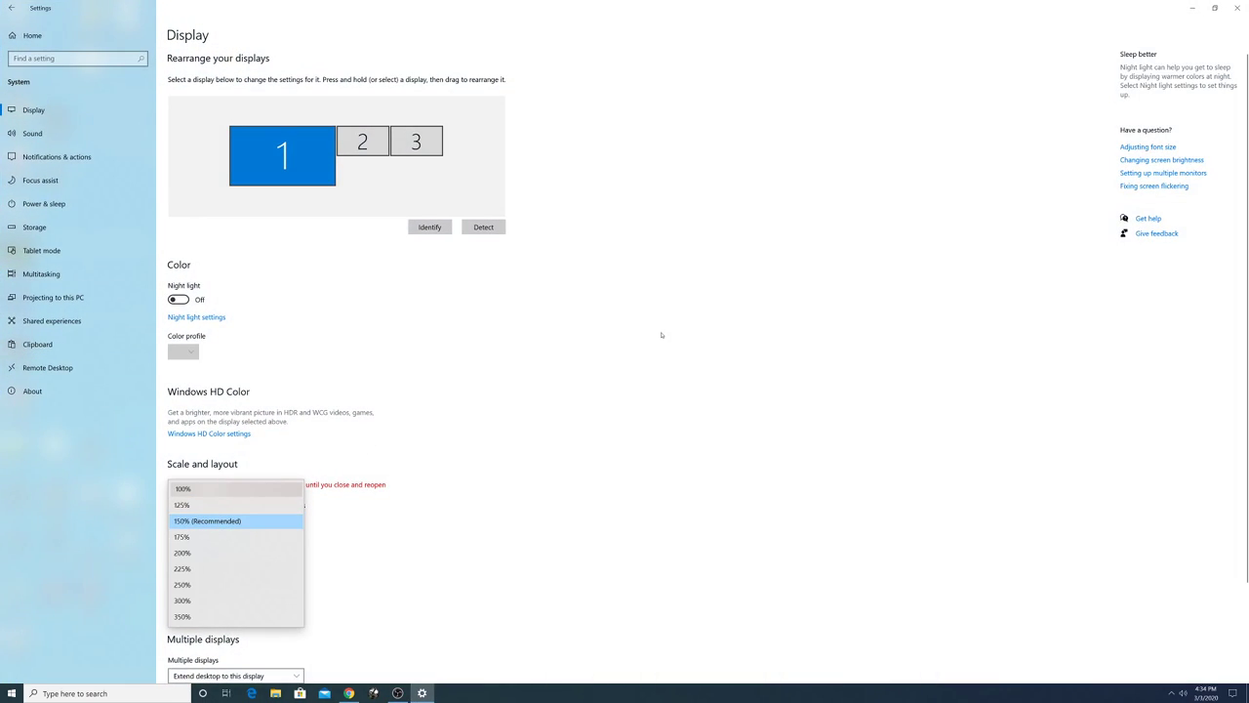
pyautogui.click(235, 488)
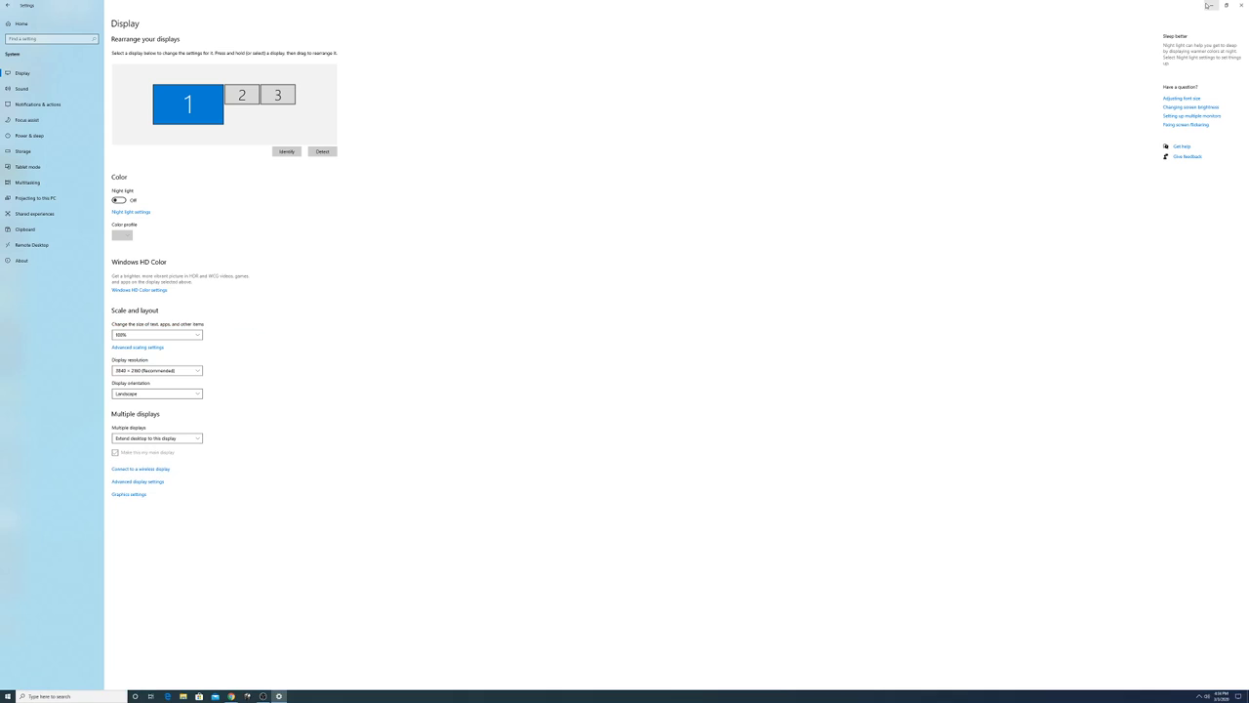
pyautogui.click(1212, 6)
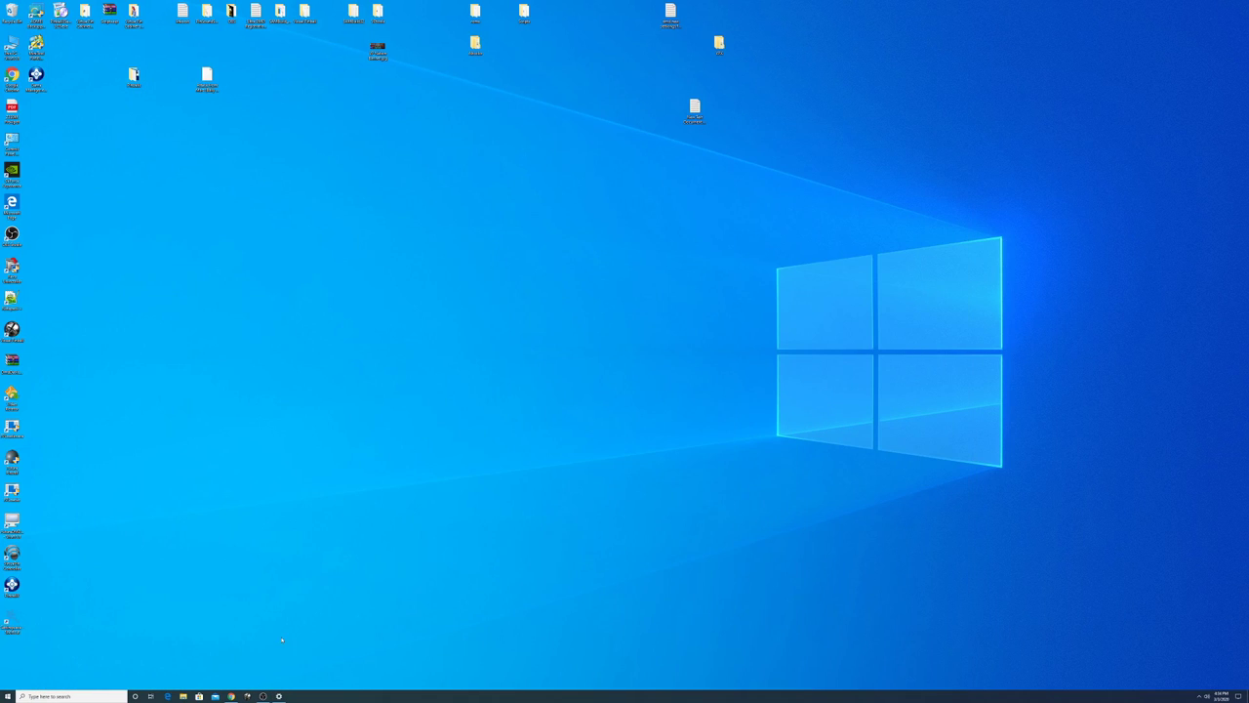
# Switch OBS to the Tutorial scene and minimize its window.
pyautogui.click(263, 696)
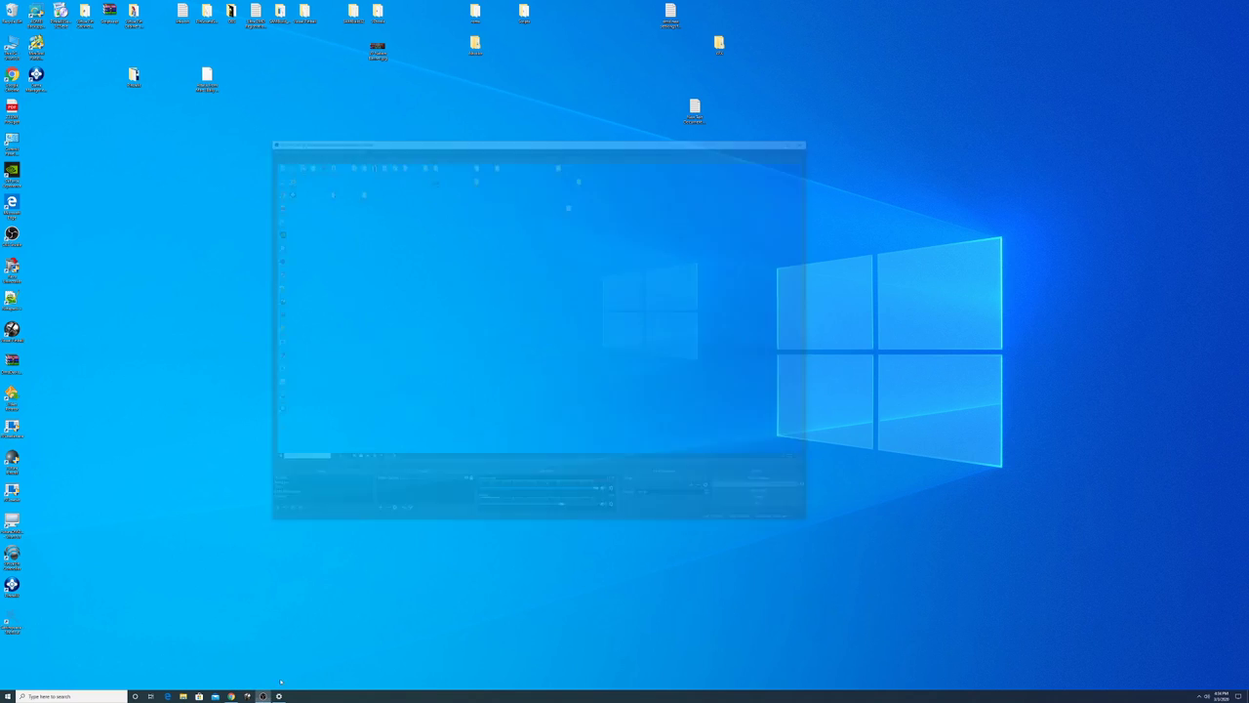
pyautogui.click(299, 431)
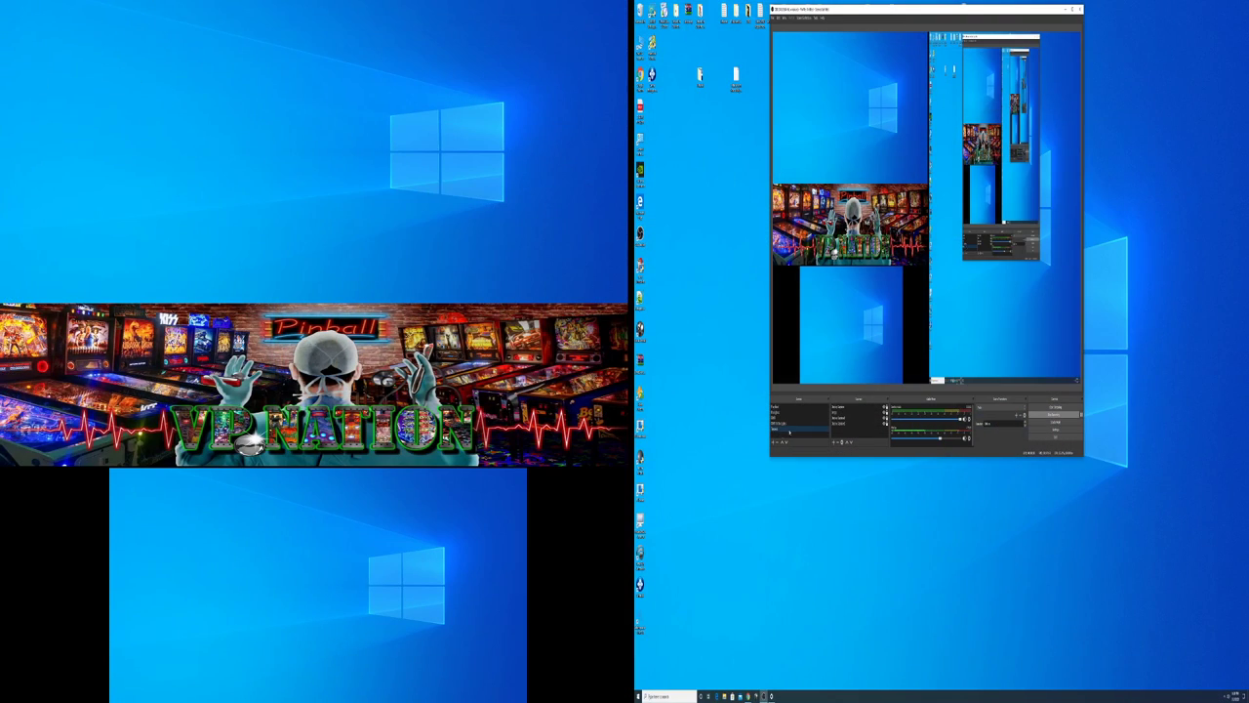
pyautogui.click(764, 696)
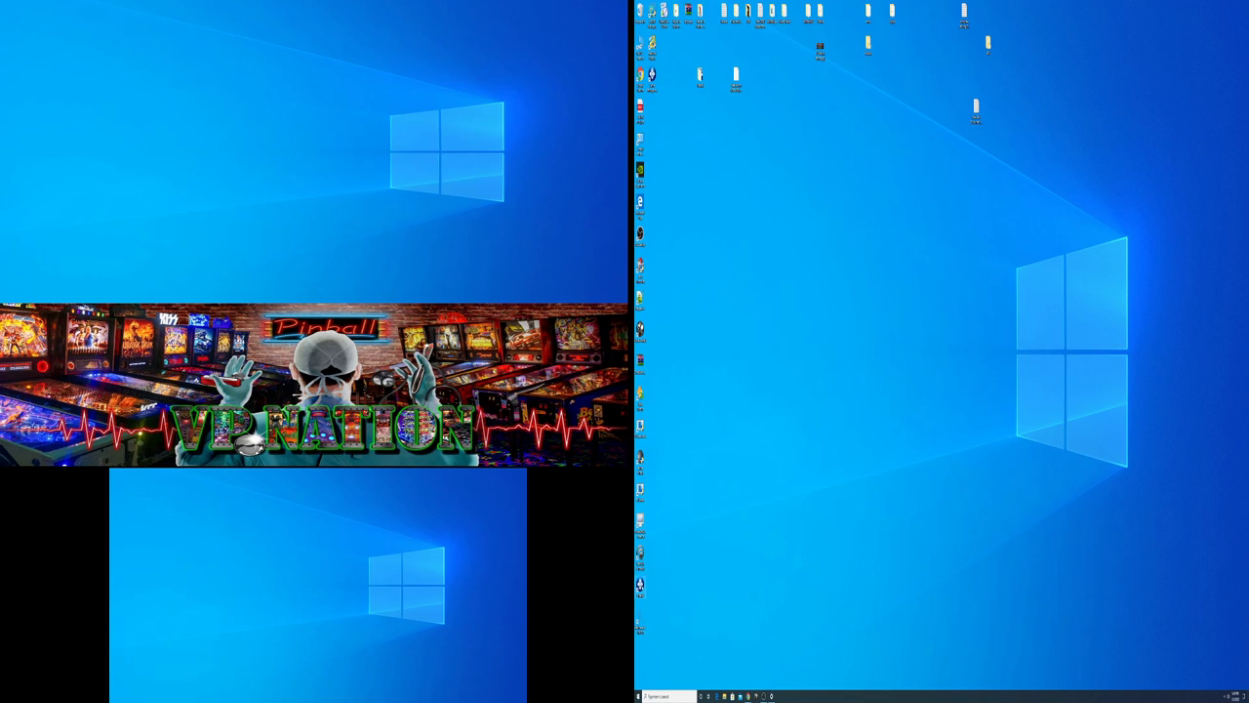
# Start PinballX and launch 24, adding credits and starting a game to check the topper during play, and return to the table selection.
pyautogui.doubleClick(666, 595)
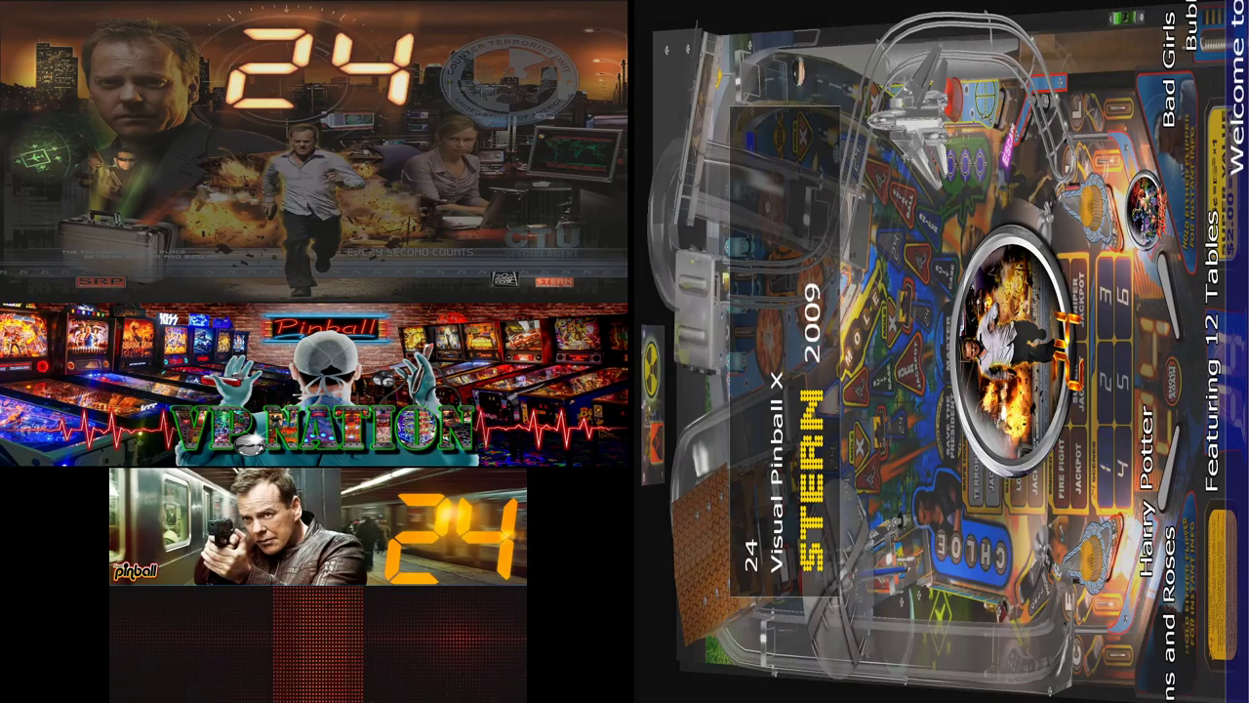
pyautogui.press('Return')
pyautogui.press('Return')
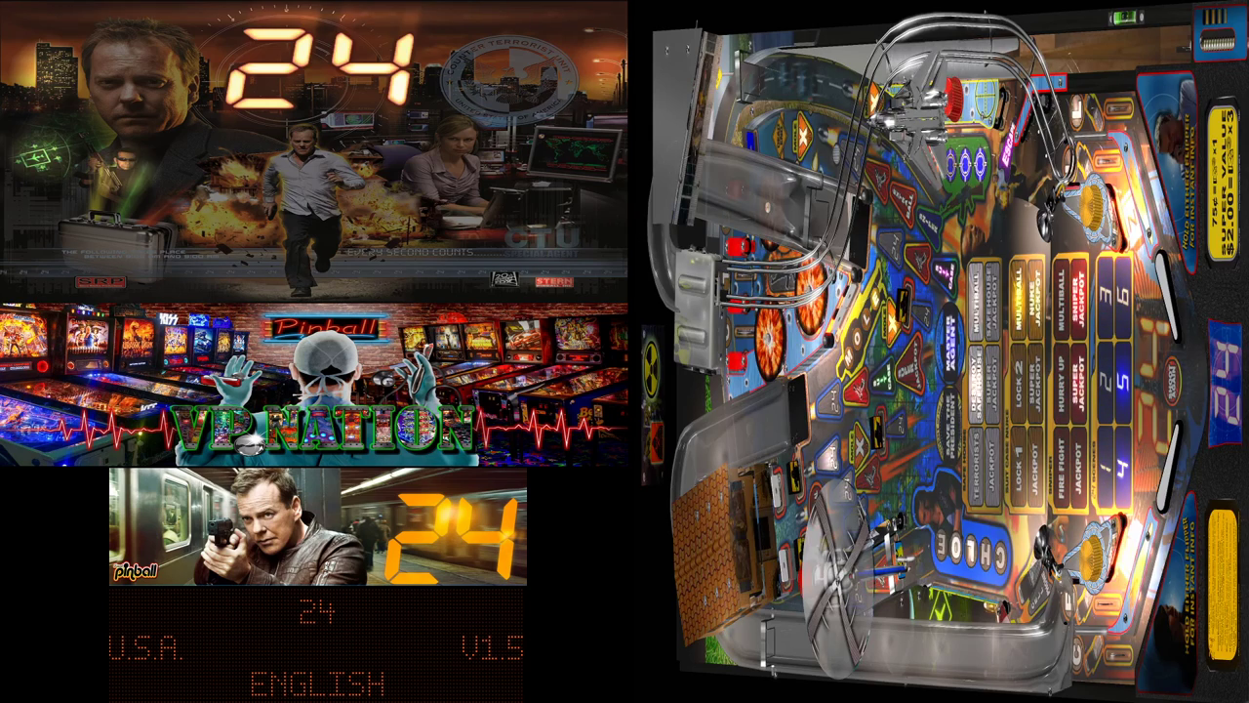
pyautogui.press('5')
pyautogui.press('5')
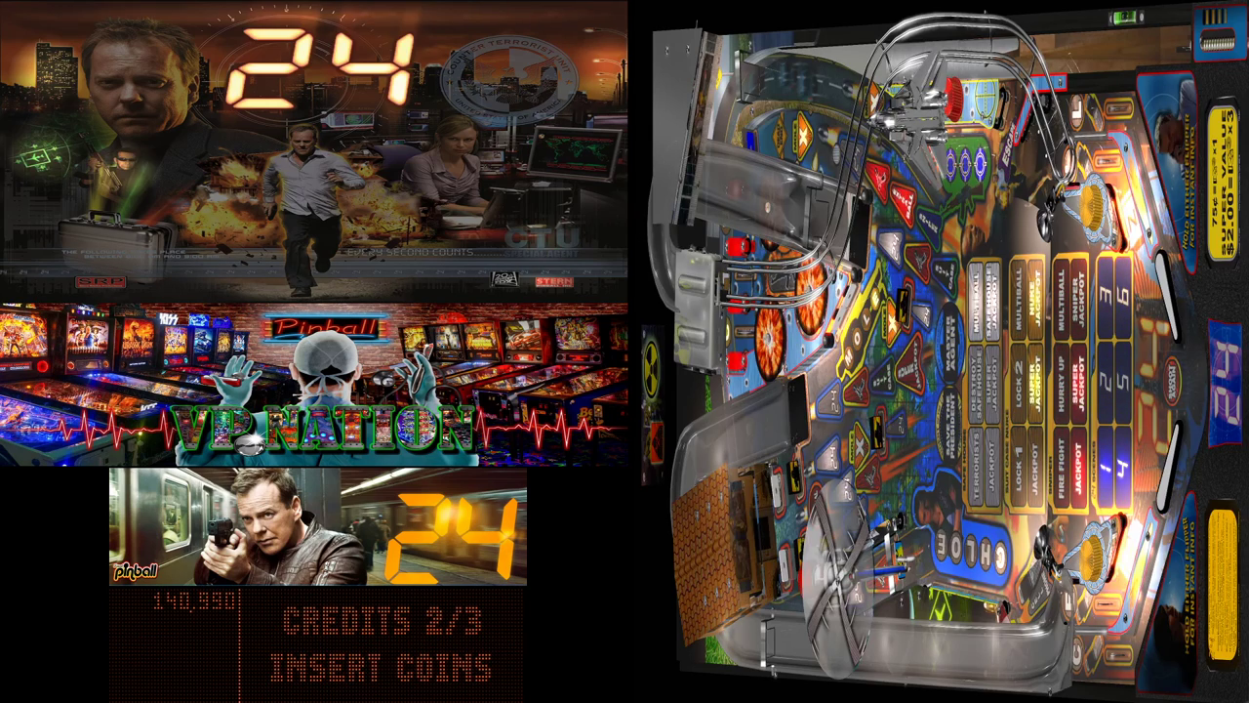
pyautogui.press('5')
pyautogui.press('1')
pyautogui.press('5')
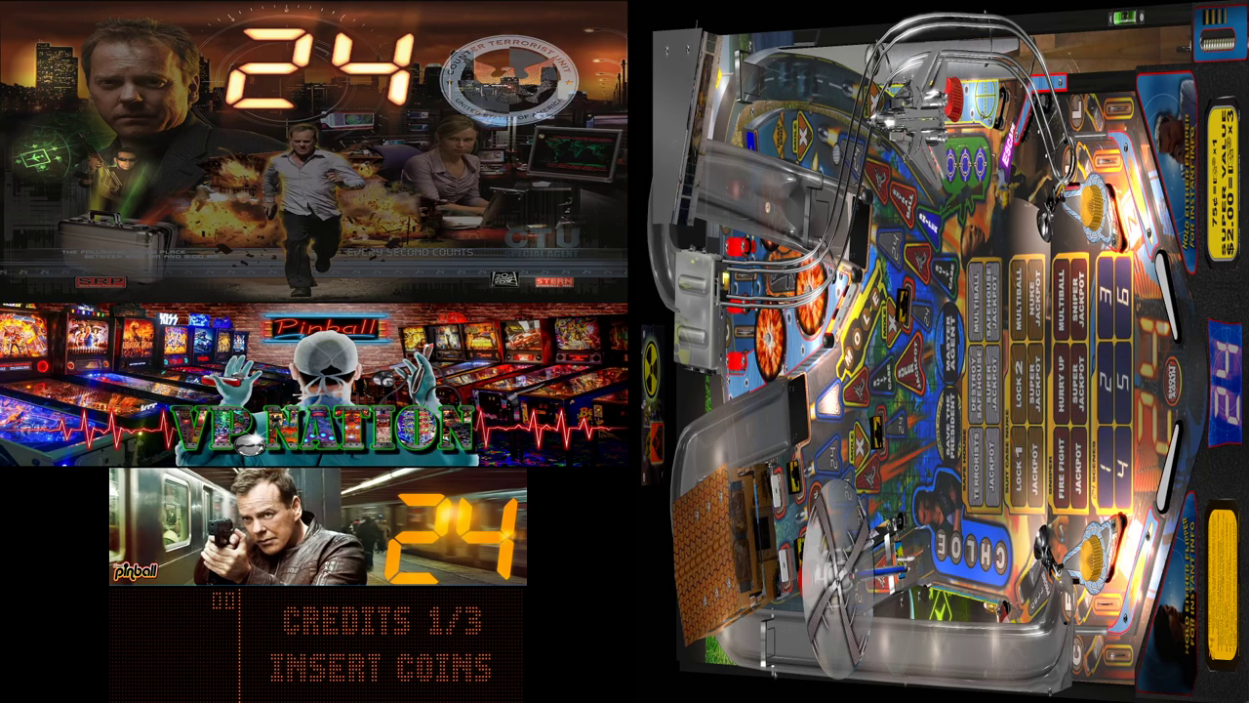
pyautogui.press('Return')
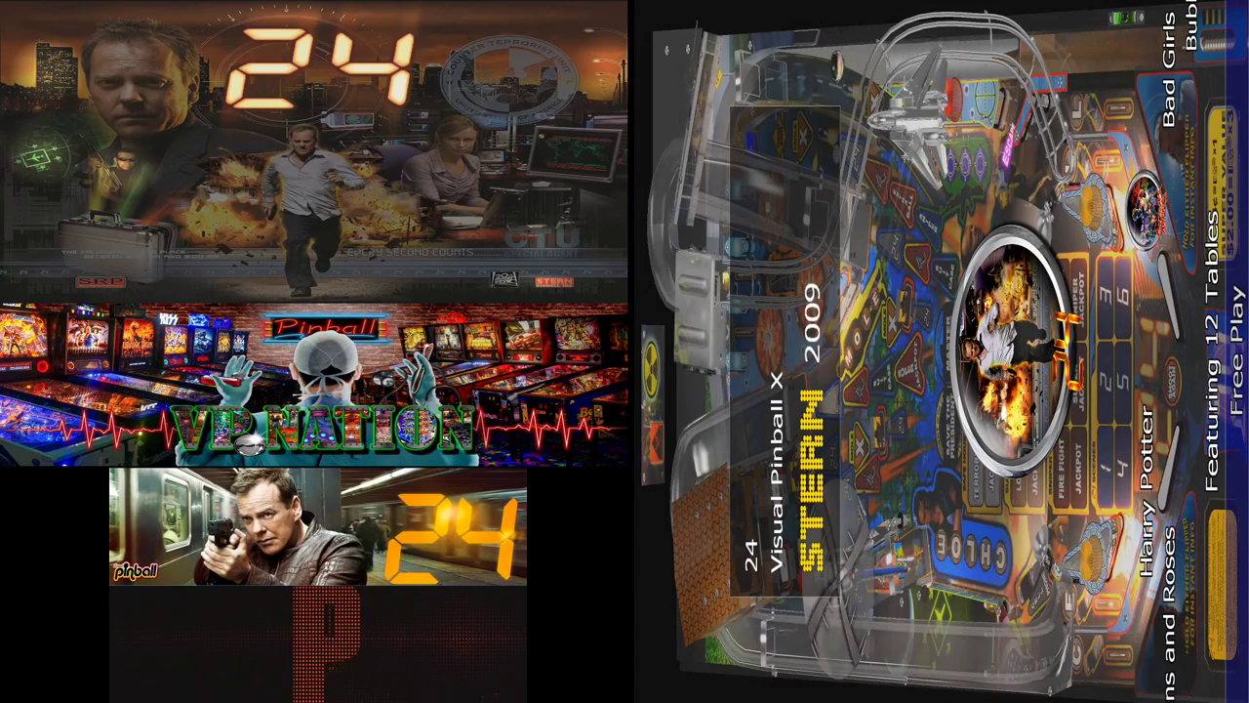
# Exit PinballX, switch OBS to the Playfield scene and minimize its window.
pyautogui.press('Escape')
pyautogui.press('Return')
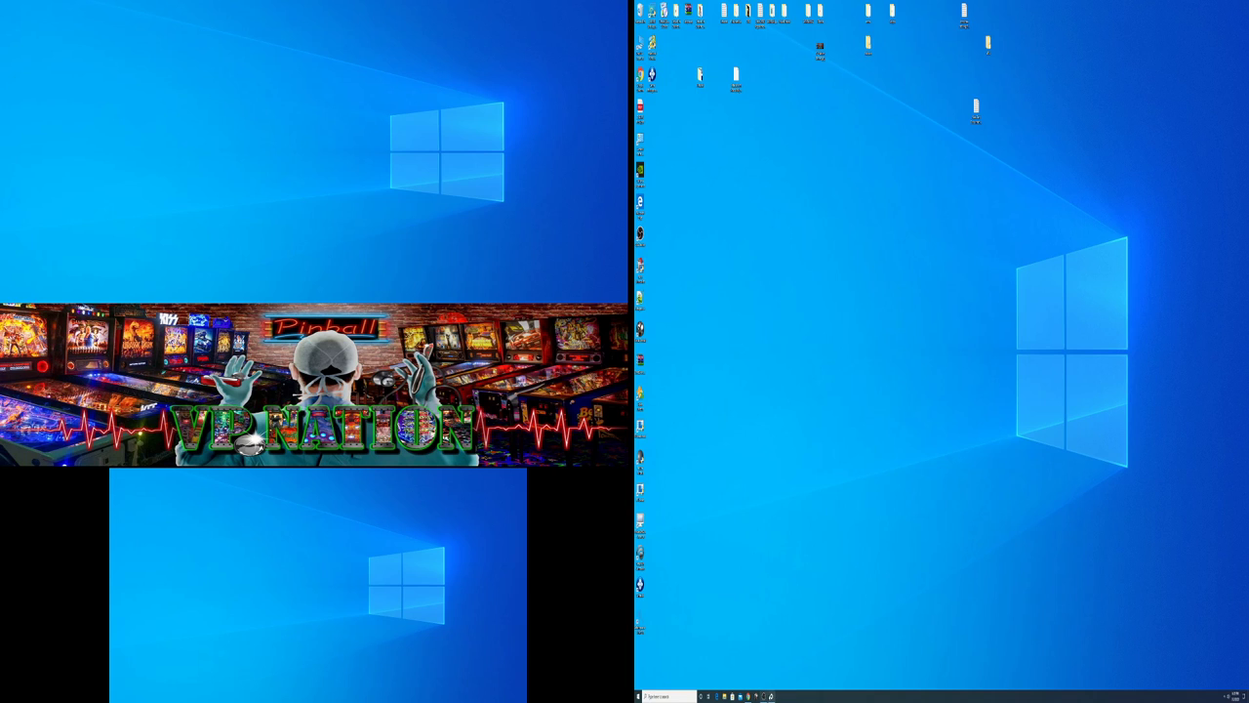
pyautogui.click(768, 696)
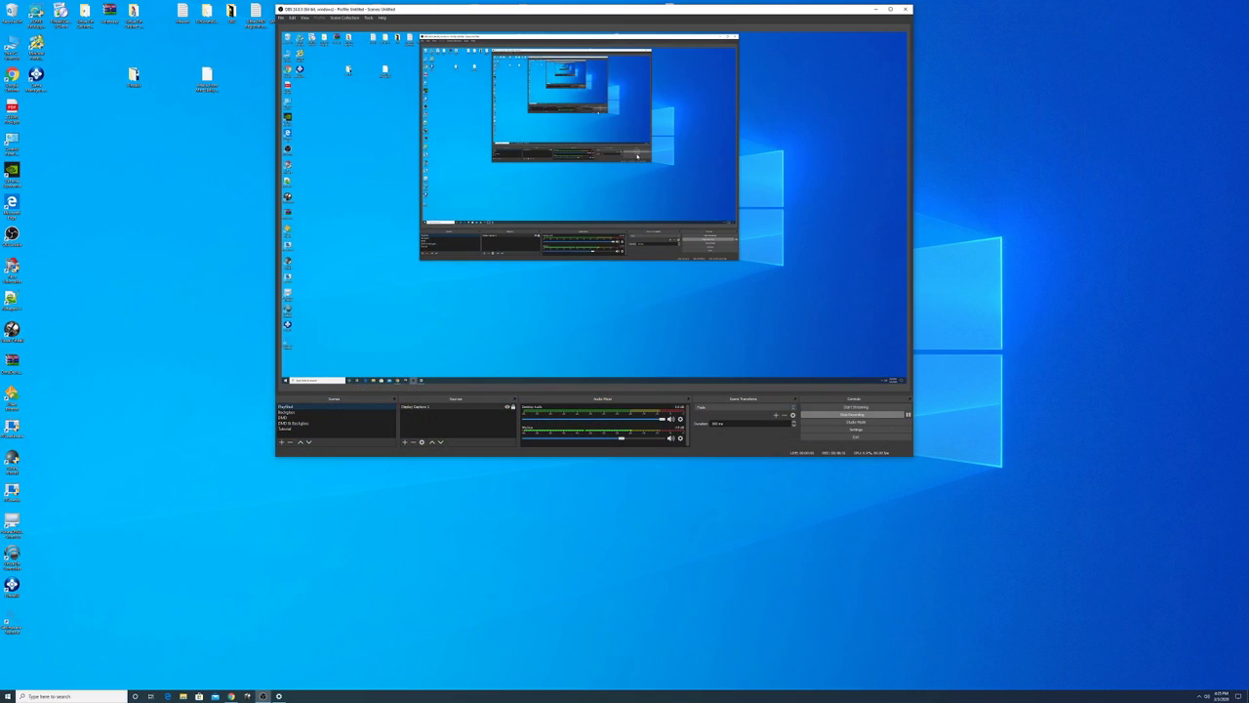
pyautogui.click(875, 9)
# Set the Windows display scaling to 150% (Recommended) and minimize the settings window.
pyautogui.rightClick(450, 233)
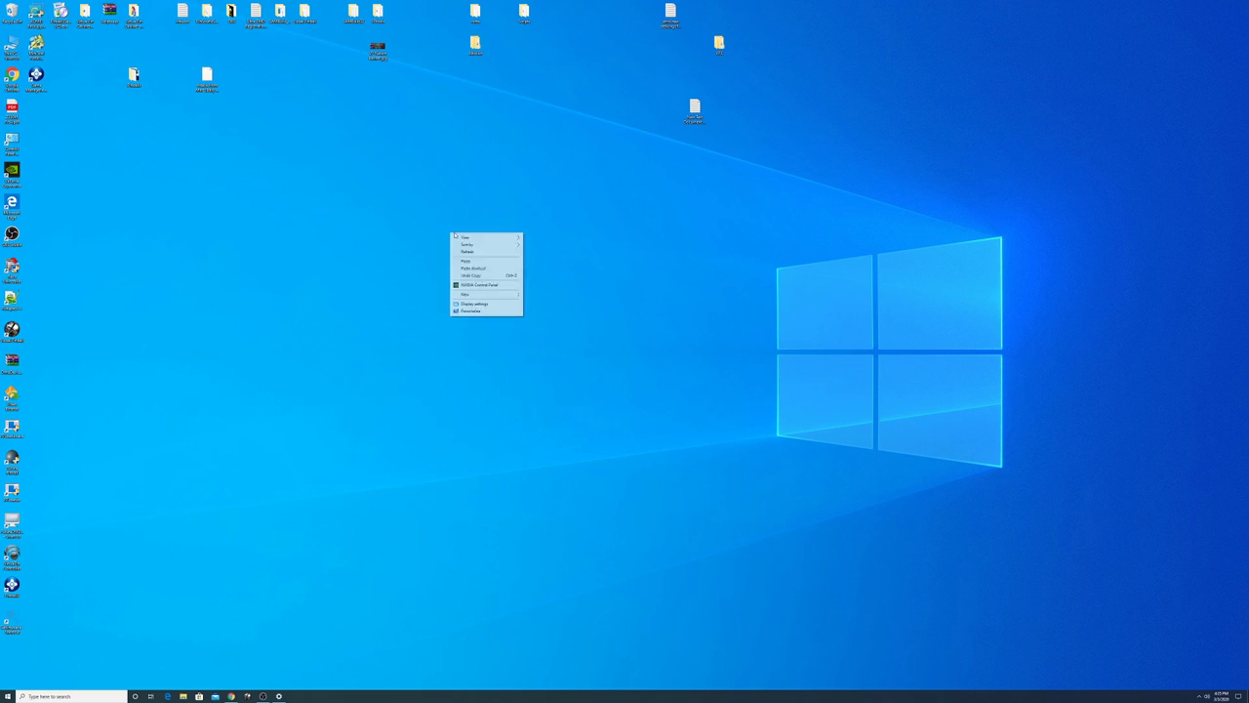
pyautogui.click(470, 303)
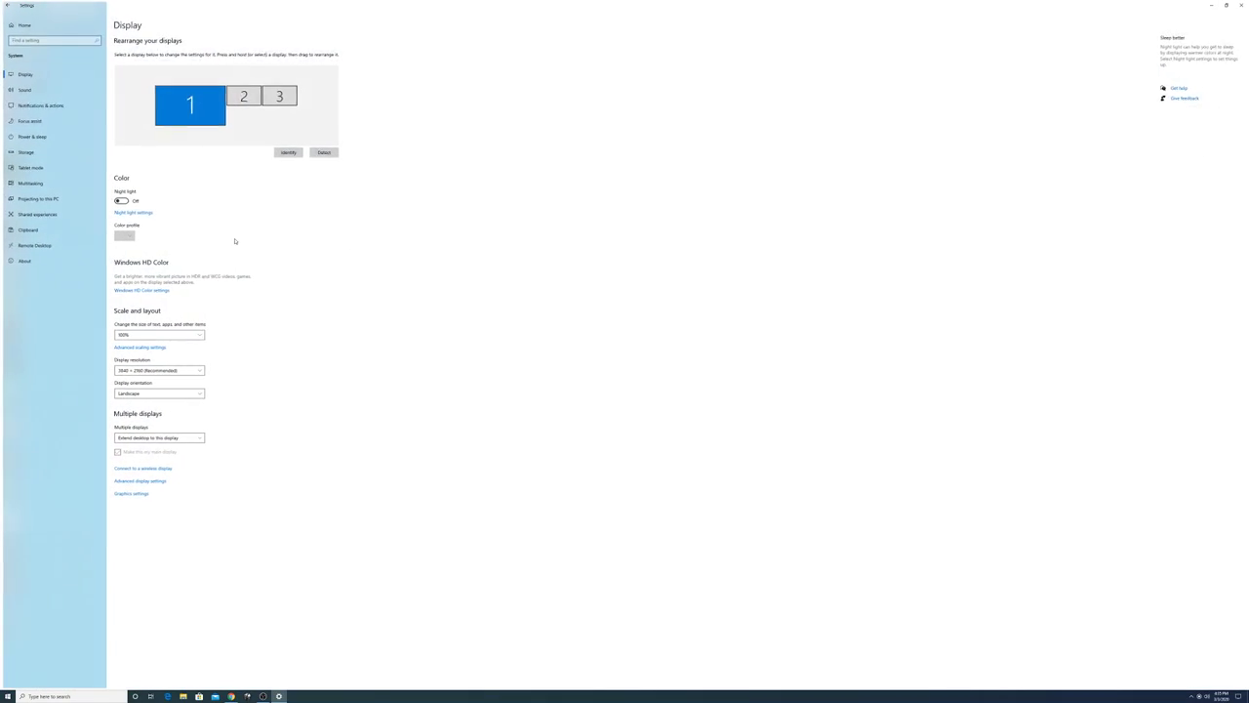
pyautogui.click(180, 336)
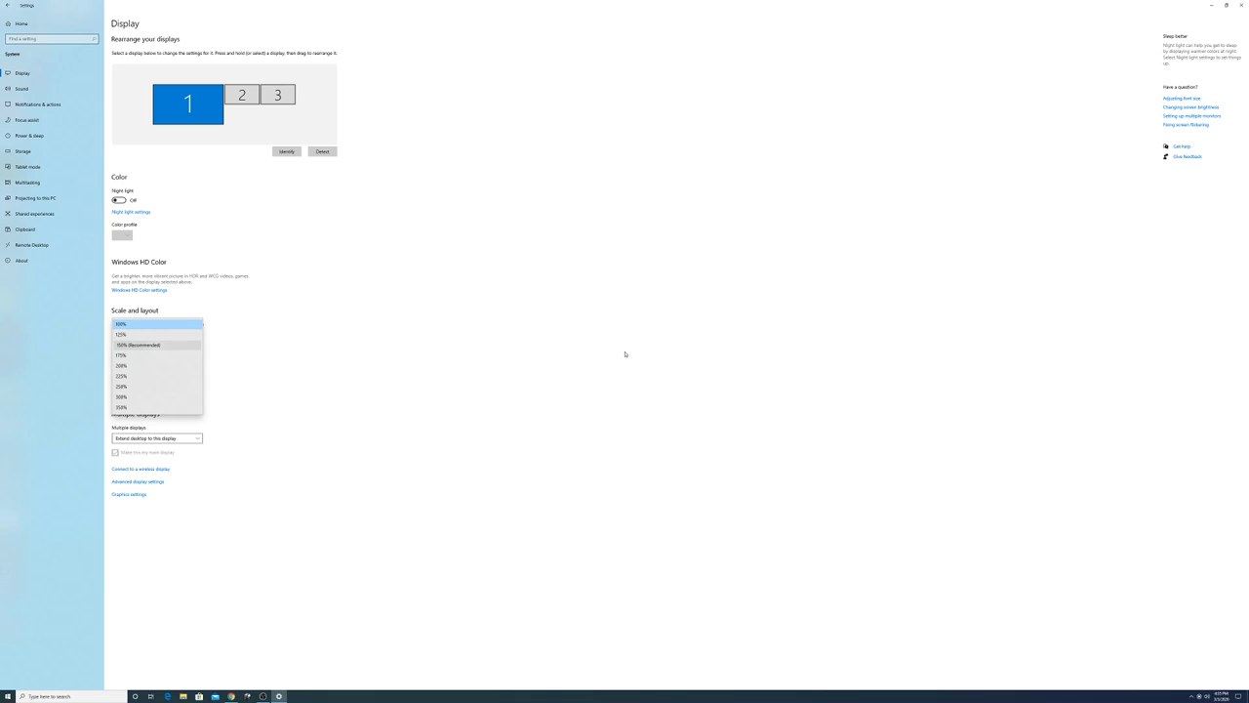
pyautogui.click(137, 345)
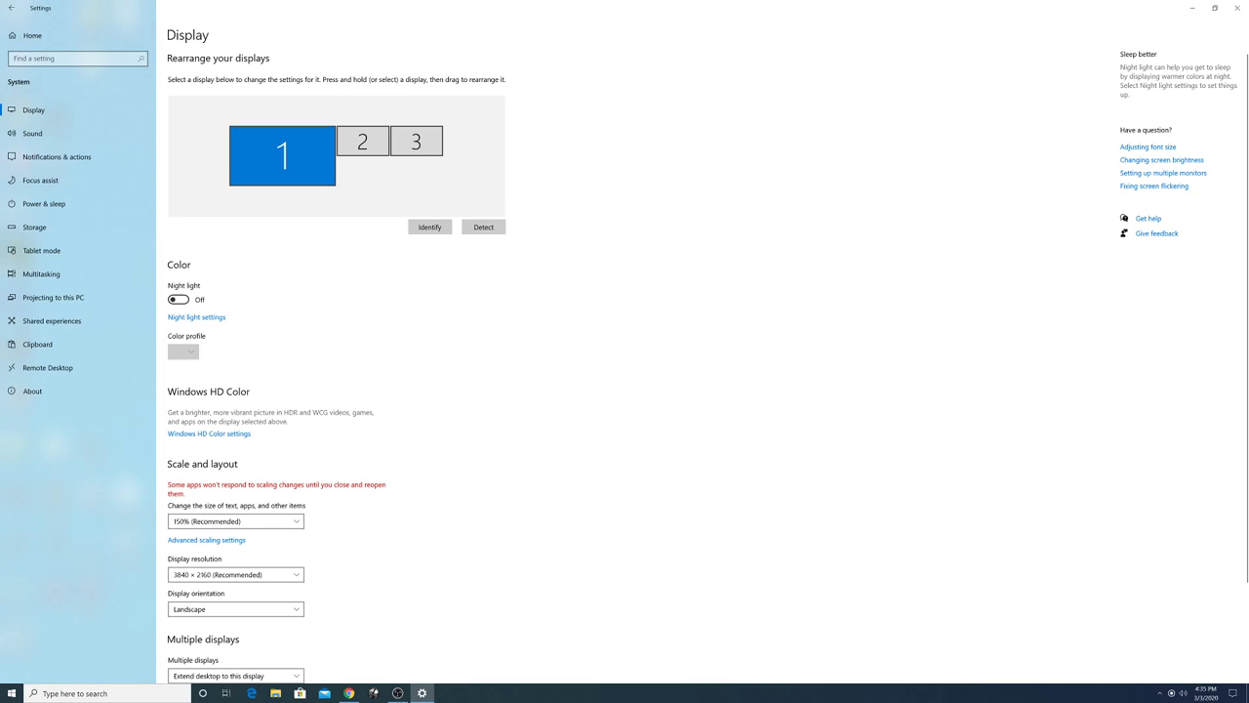
pyautogui.click(1191, 8)
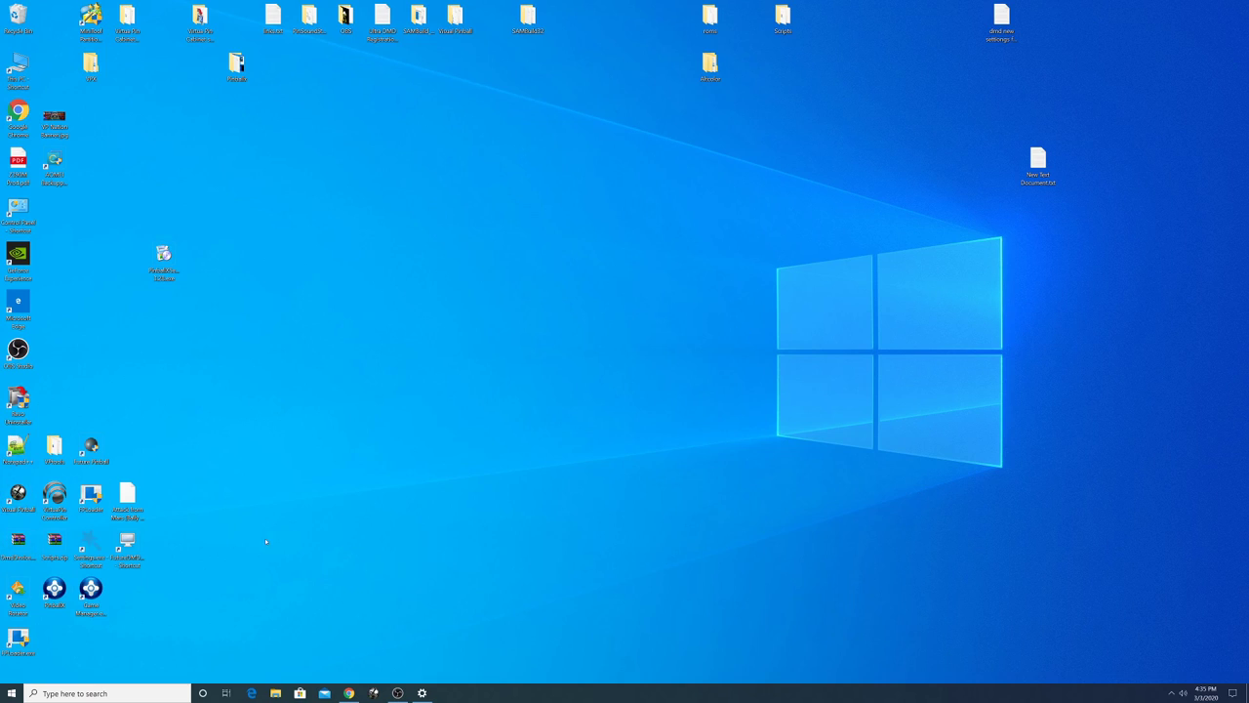
# Open the PinballX Game List Manager, load the Future Pinball list with its newly detected tables added, and enlarge the window.
pyautogui.doubleClick(91, 591)
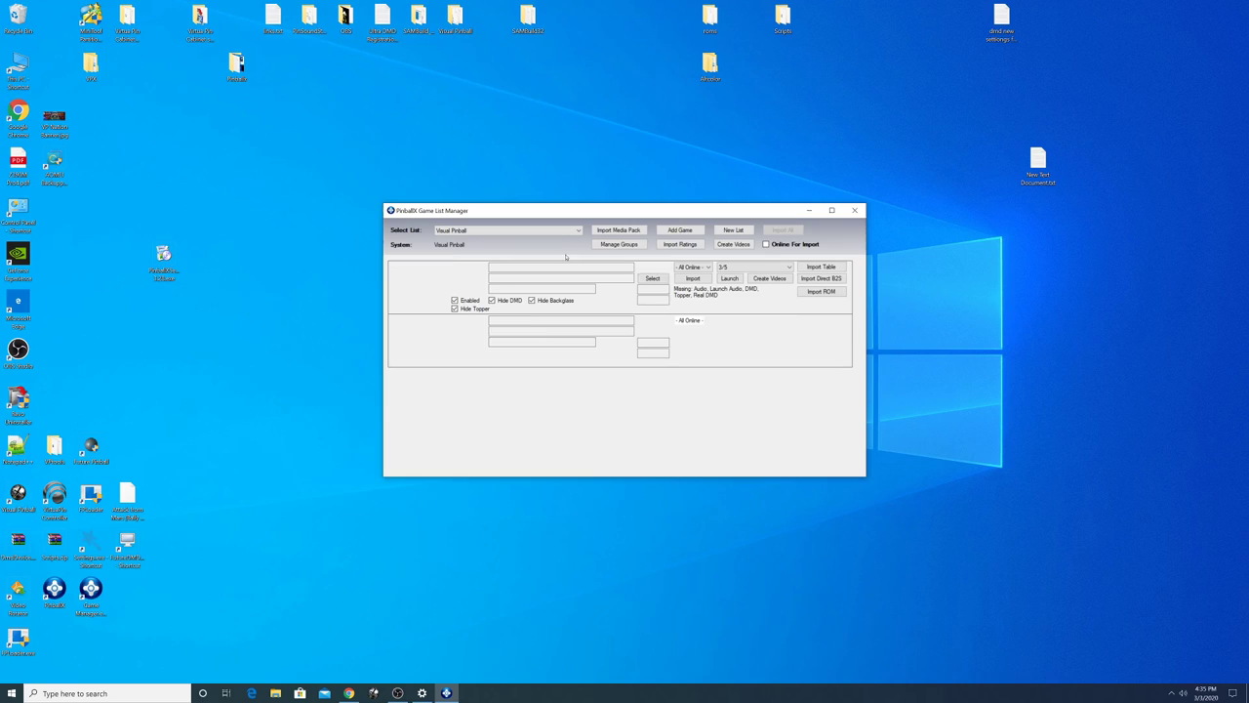
pyautogui.click(527, 231)
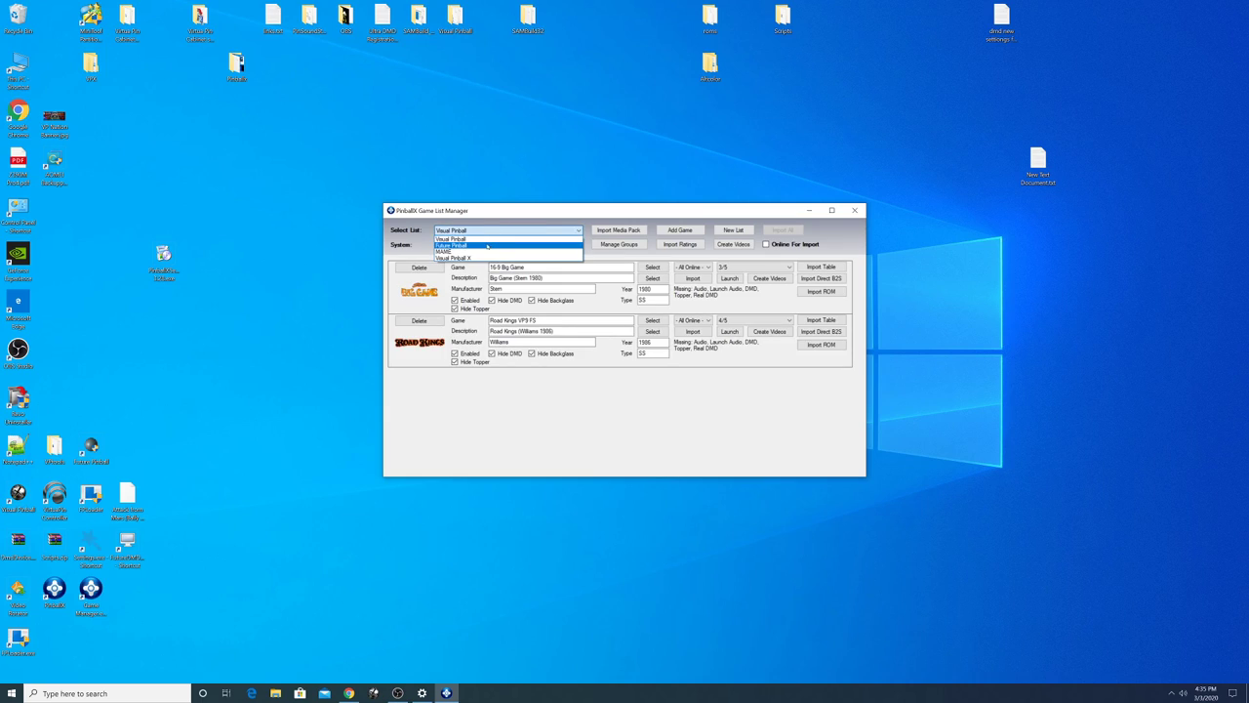
pyautogui.click(487, 246)
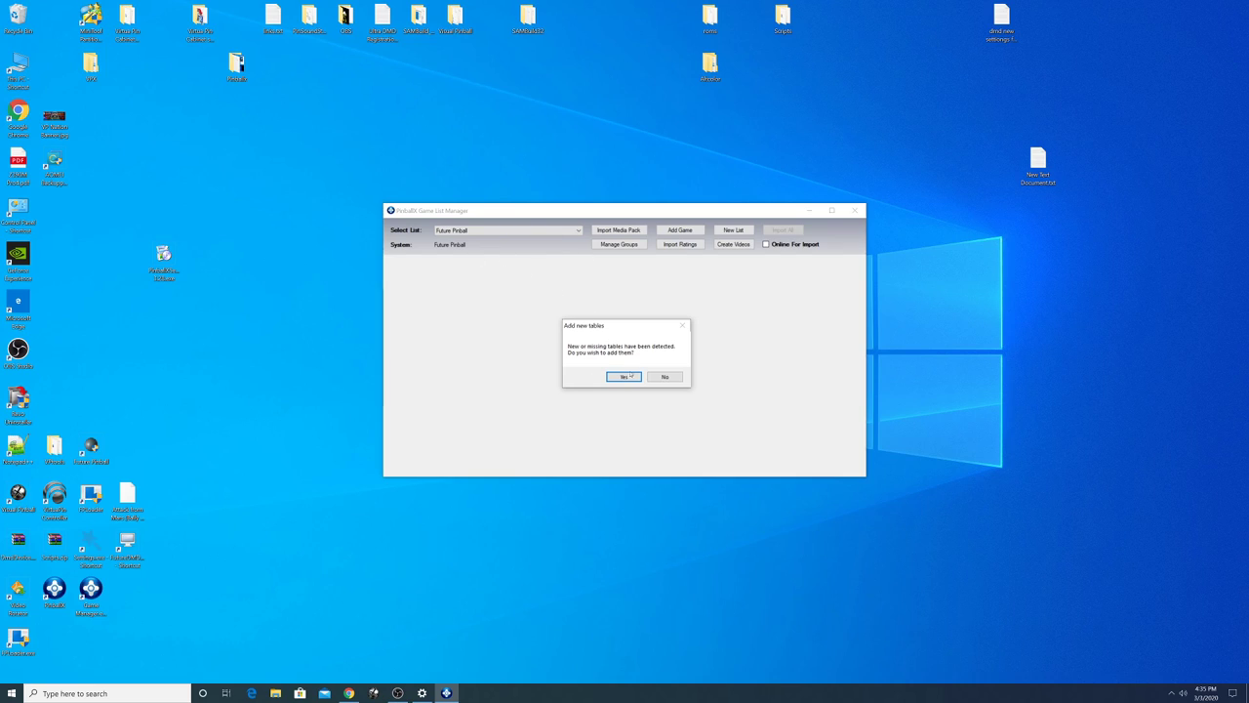
pyautogui.click(625, 376)
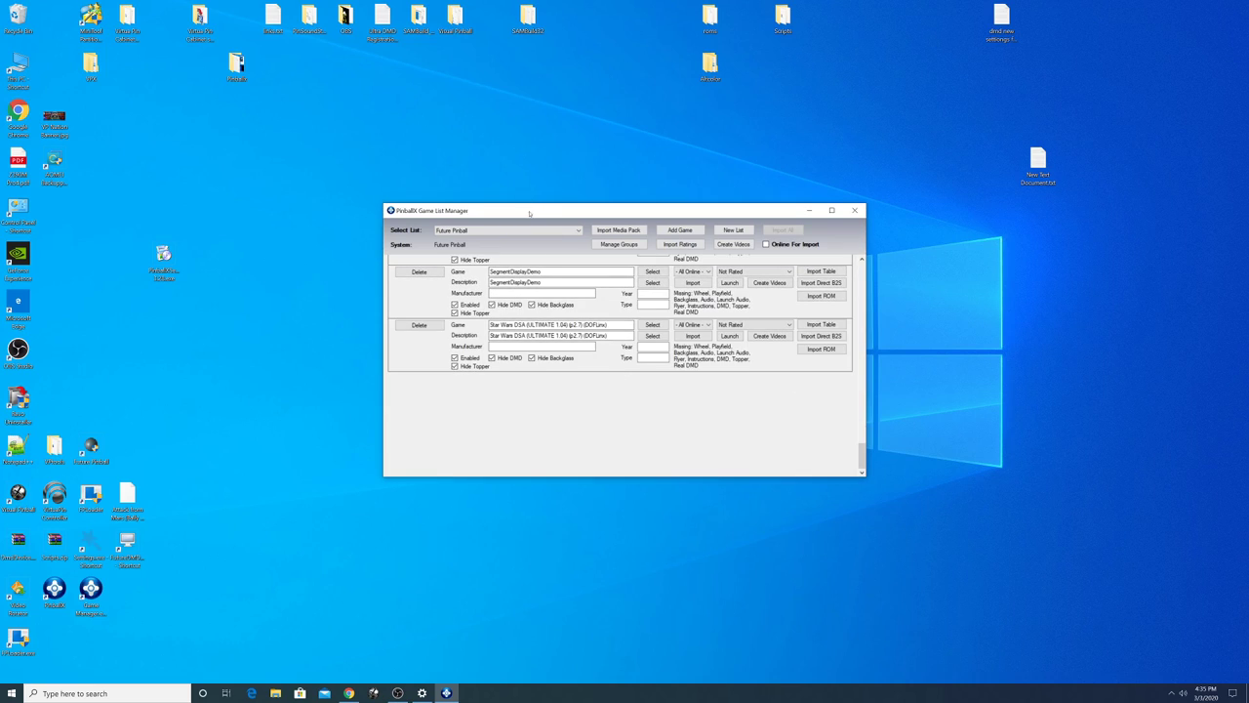
pyautogui.moveTo(530, 207); pyautogui.dragTo(530, 41)
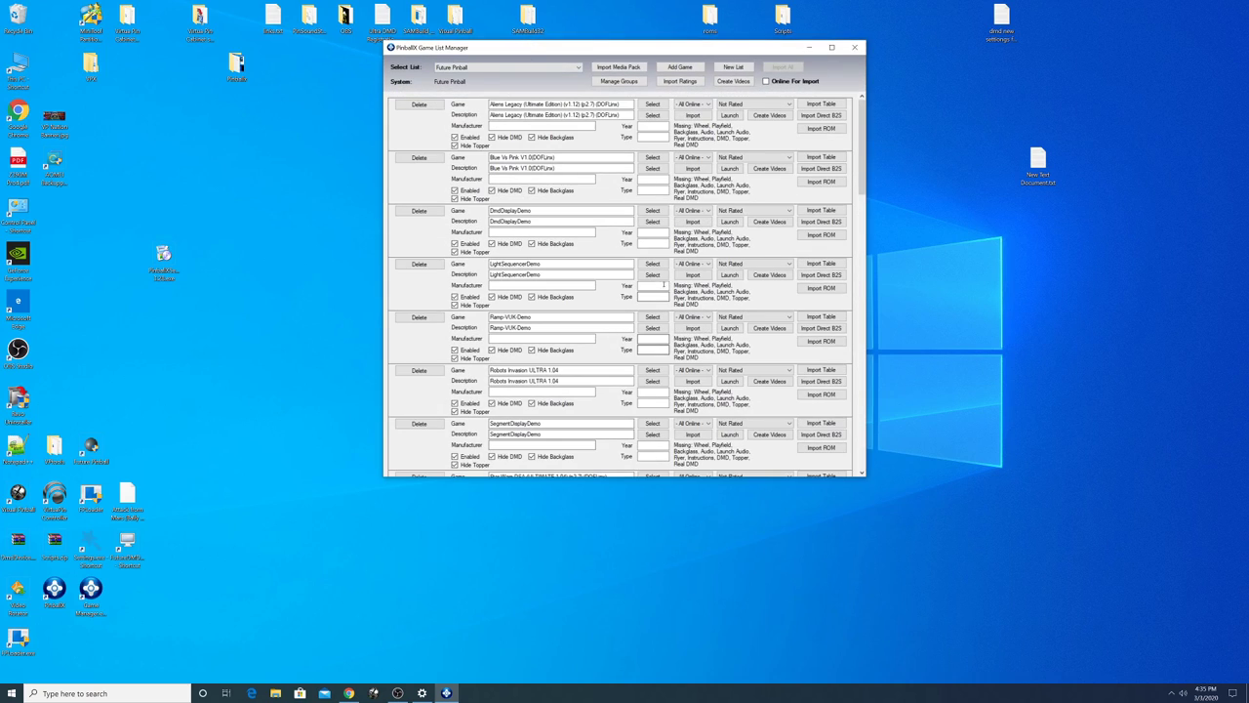
# Shorten the first two table descriptions to Aliens Legacy (Ultimate Edition) and Blue Vs Pink.
pyautogui.click(555, 115)
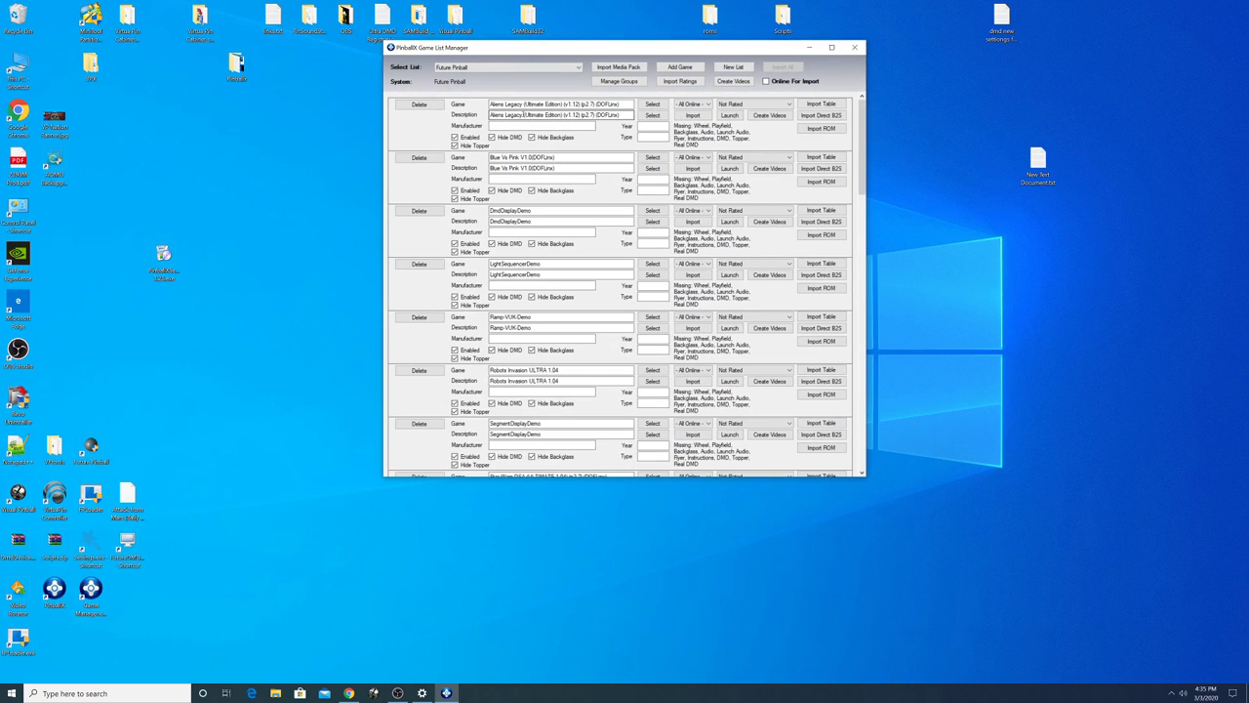
pyautogui.moveTo(563, 114); pyautogui.dragTo(634, 114)
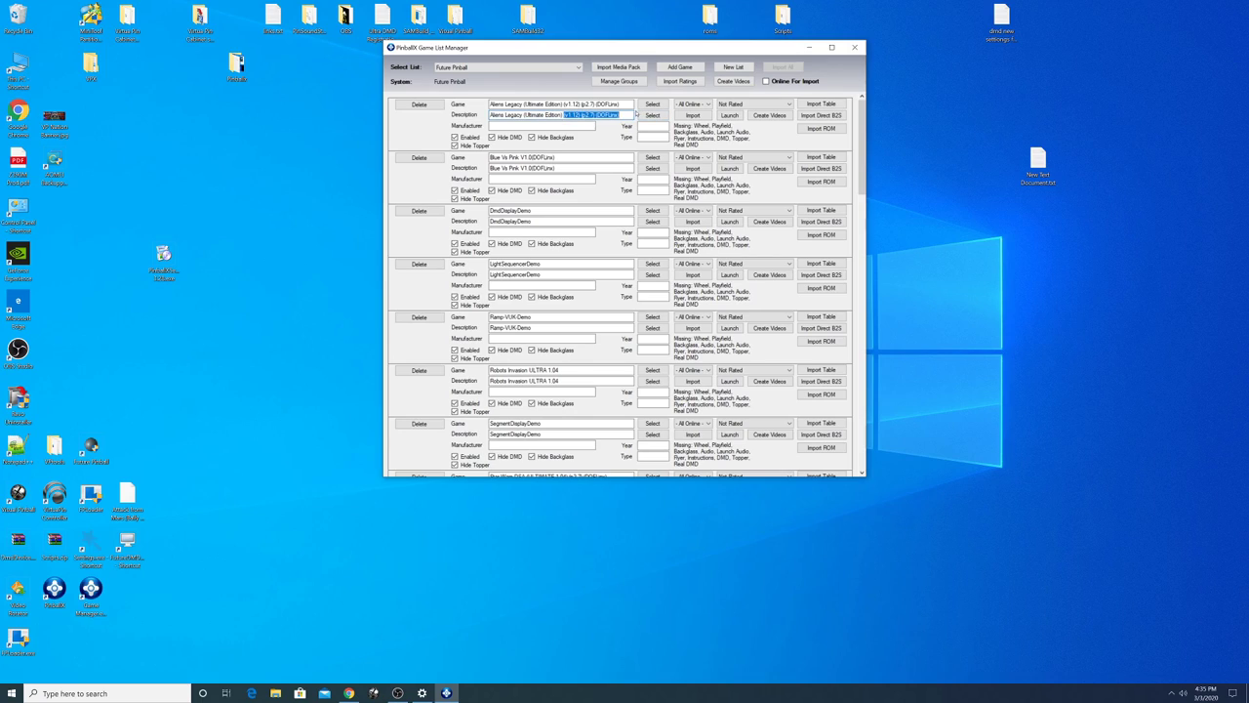
pyautogui.press('BackSpace')
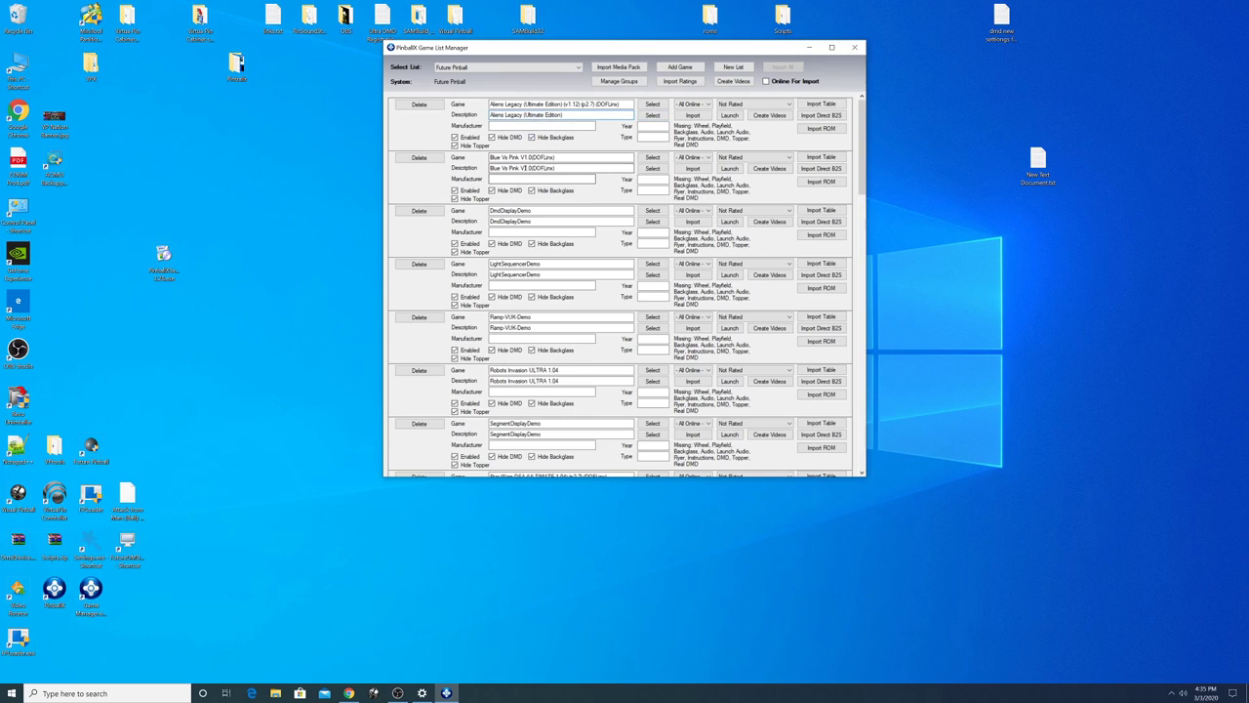
pyautogui.moveTo(521, 168); pyautogui.dragTo(603, 168)
pyautogui.press('BackSpace')
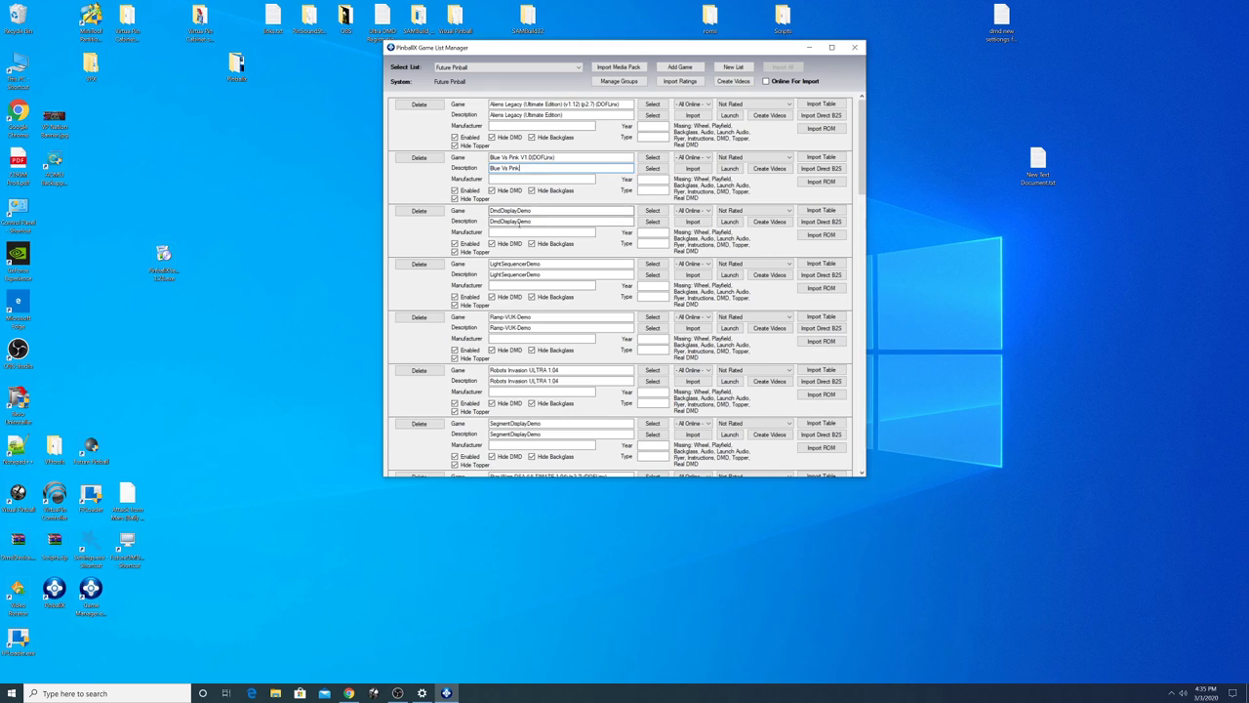
# Delete the DmdDisplayDemo, LightSequencerDemo and Ramp-VUK-Demo entries from the Future Pinball list.
pyautogui.click(419, 211)
pyautogui.click(426, 211)
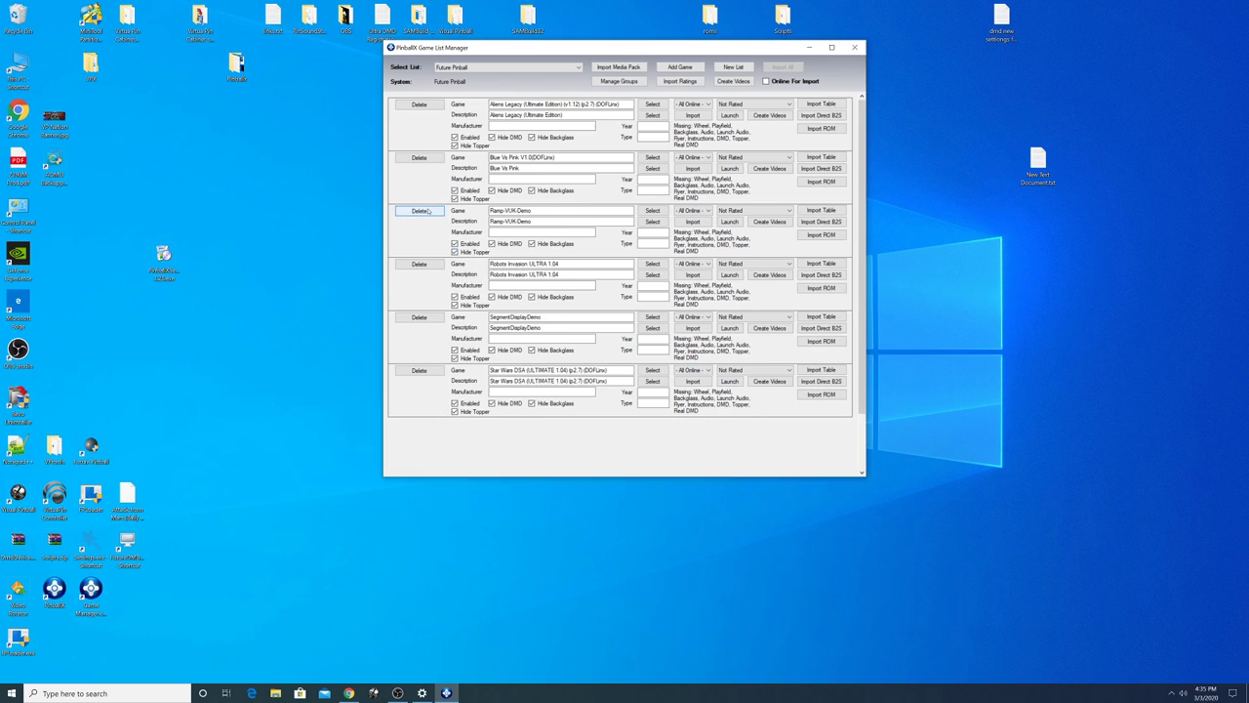
pyautogui.click(423, 211)
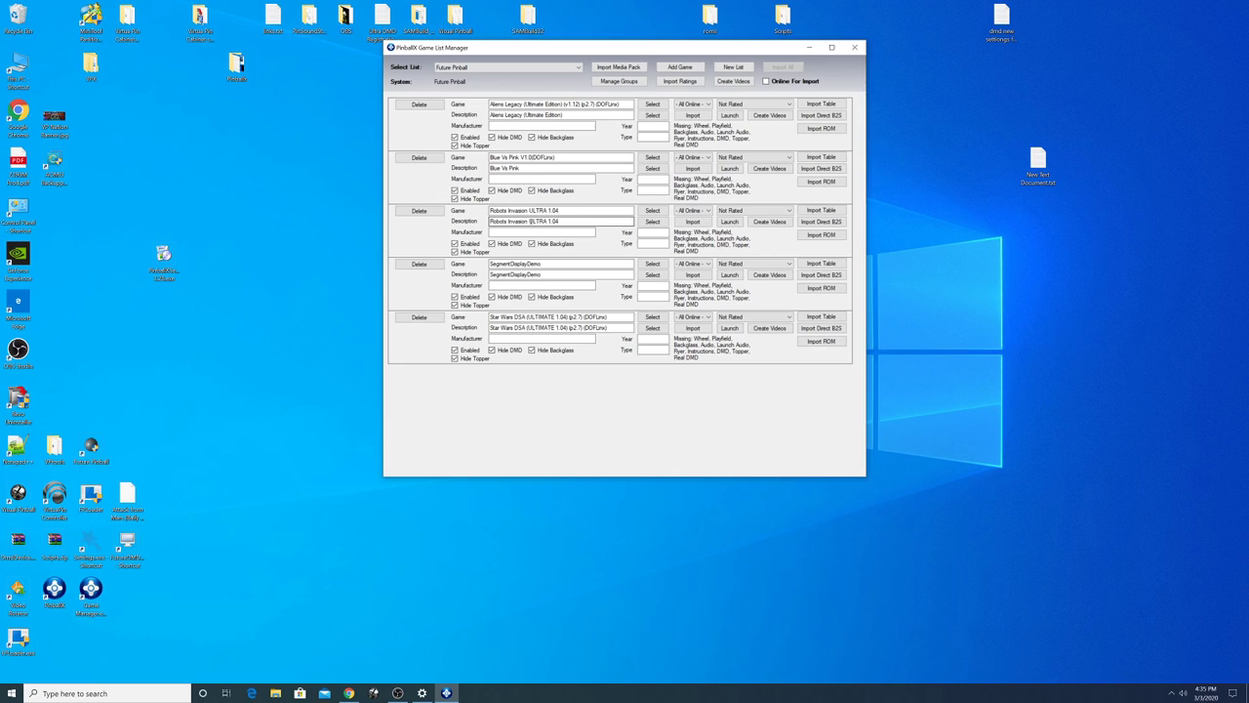
# Shorten the remaining descriptions to Robots Invasion and Star Wars DSA, and delete the SegmentDisplayDemo entry between them.
pyautogui.moveTo(529, 220); pyautogui.dragTo(583, 222)
pyautogui.press('Delete')
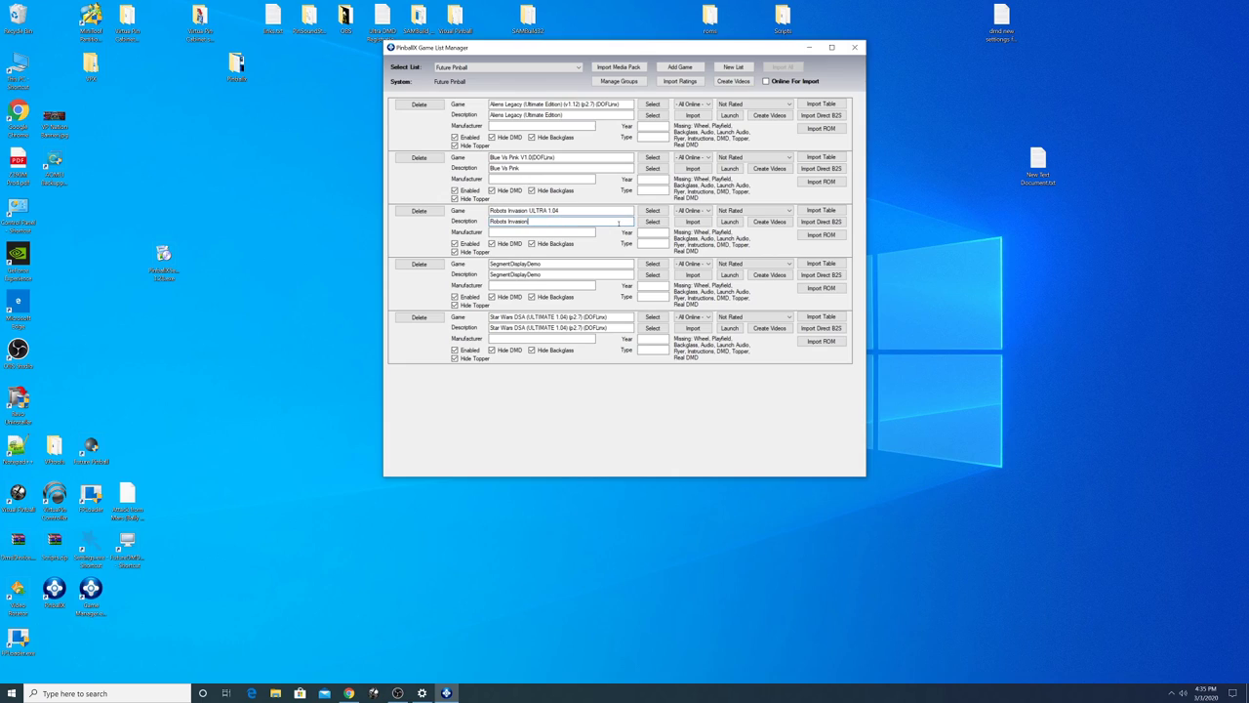
pyautogui.click(419, 264)
pyautogui.moveTo(527, 274); pyautogui.dragTo(618, 275)
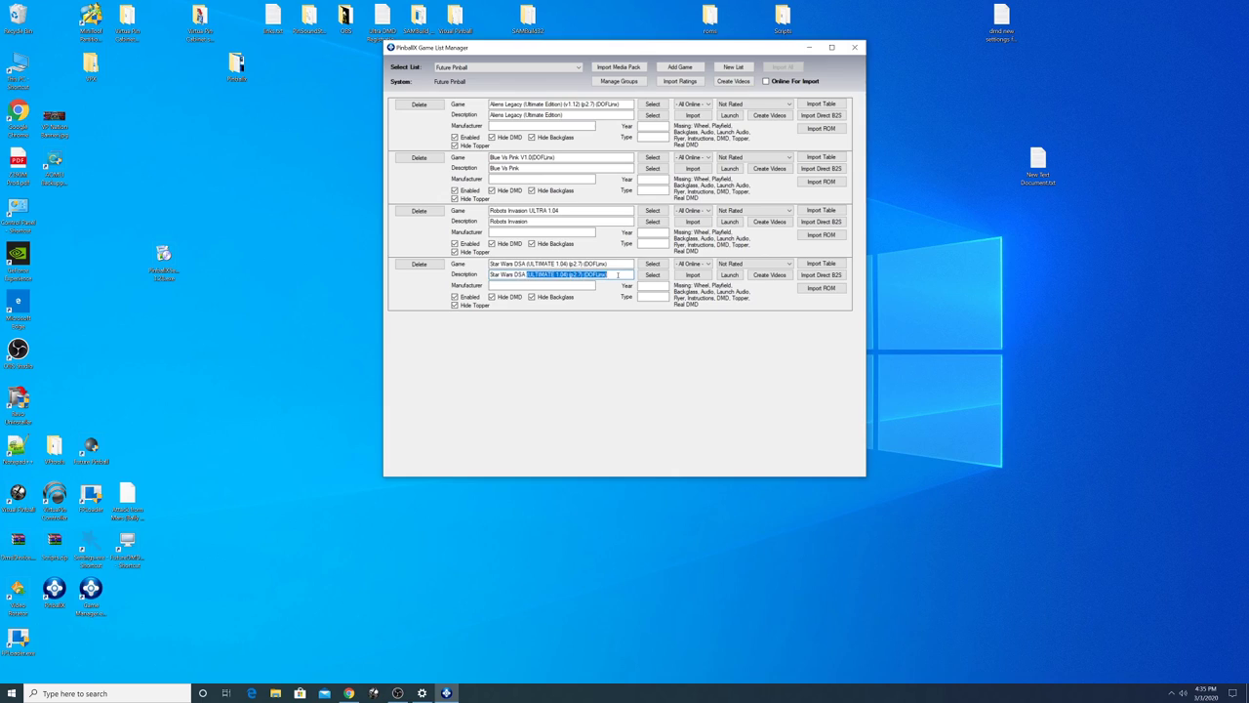
pyautogui.press('Delete')
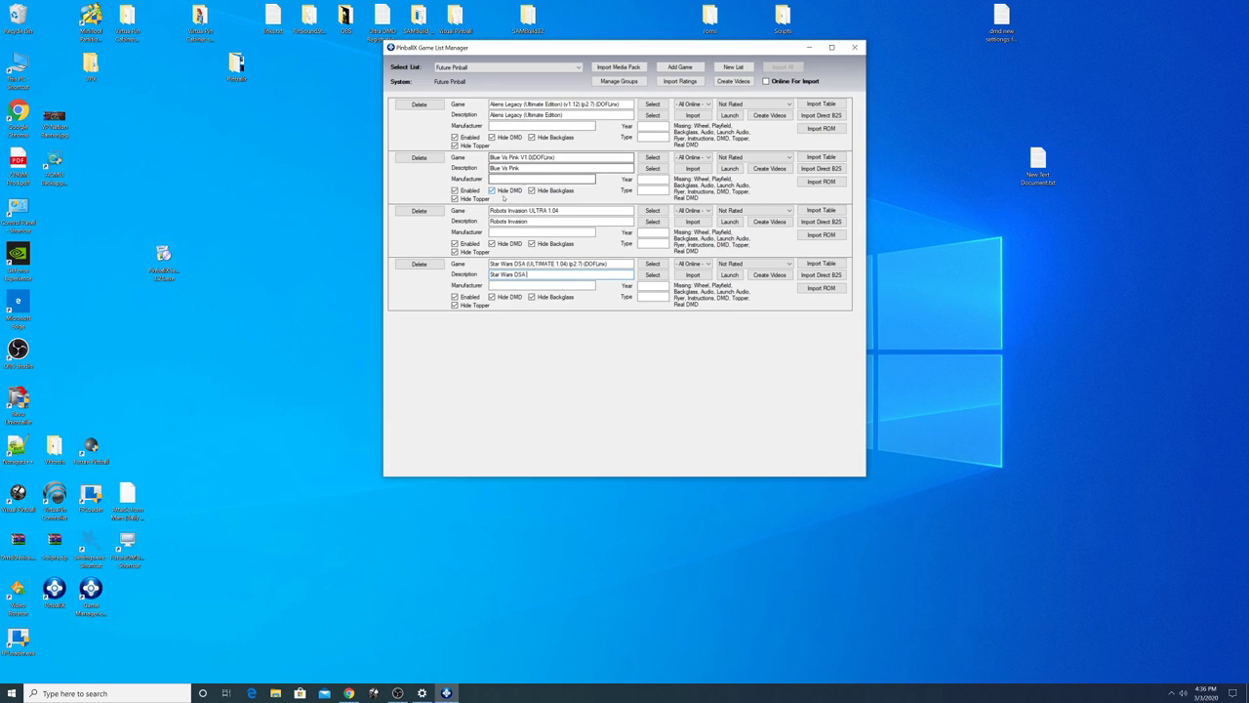
# Close the Game List Manager, keeping the Future Pinball list changes.
pyautogui.click(855, 47)
pyautogui.click(593, 381)
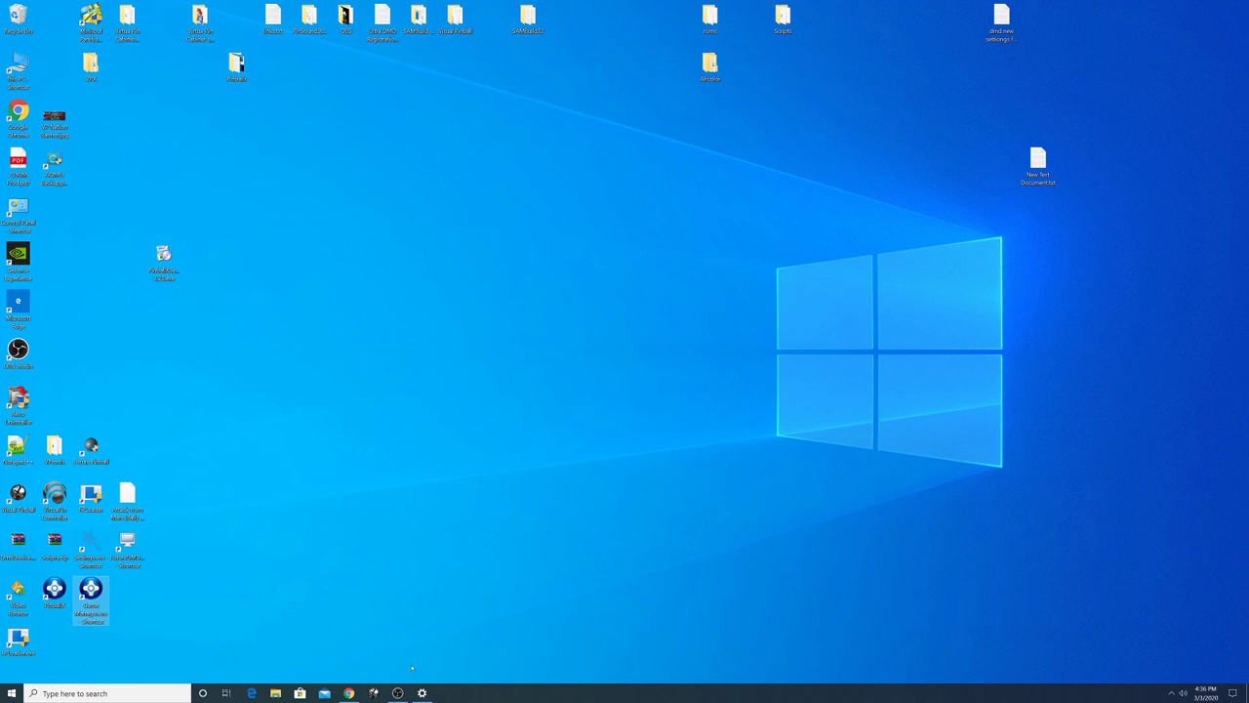
# Set the Windows display scaling to 100% and minimize the settings window.
pyautogui.click(397, 693)
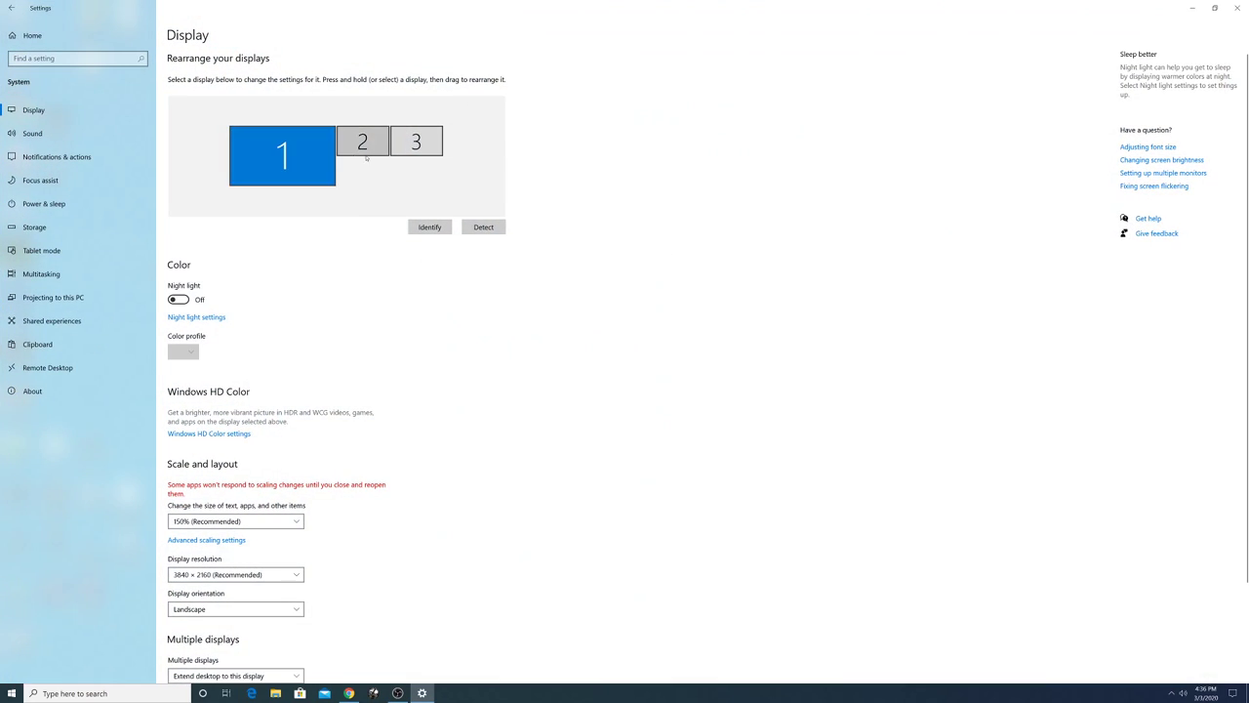
pyautogui.click(235, 521)
pyautogui.press('Up')
pyautogui.press('Up')
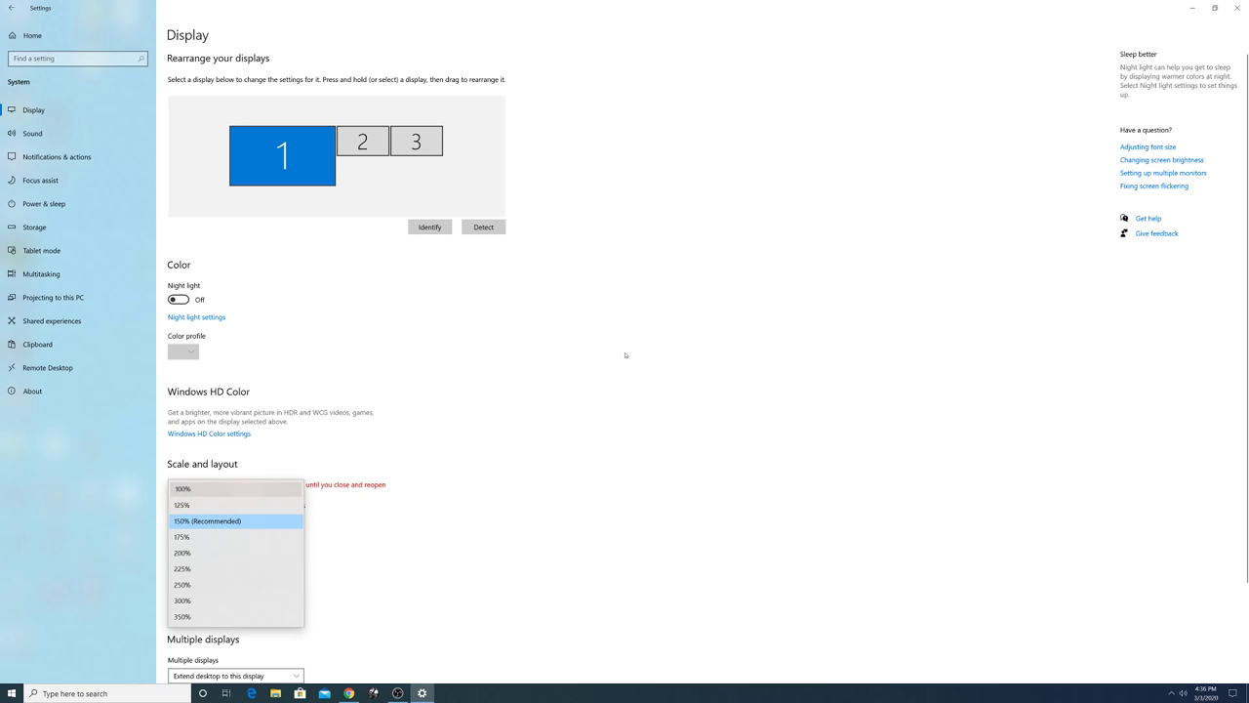
pyautogui.press('Return')
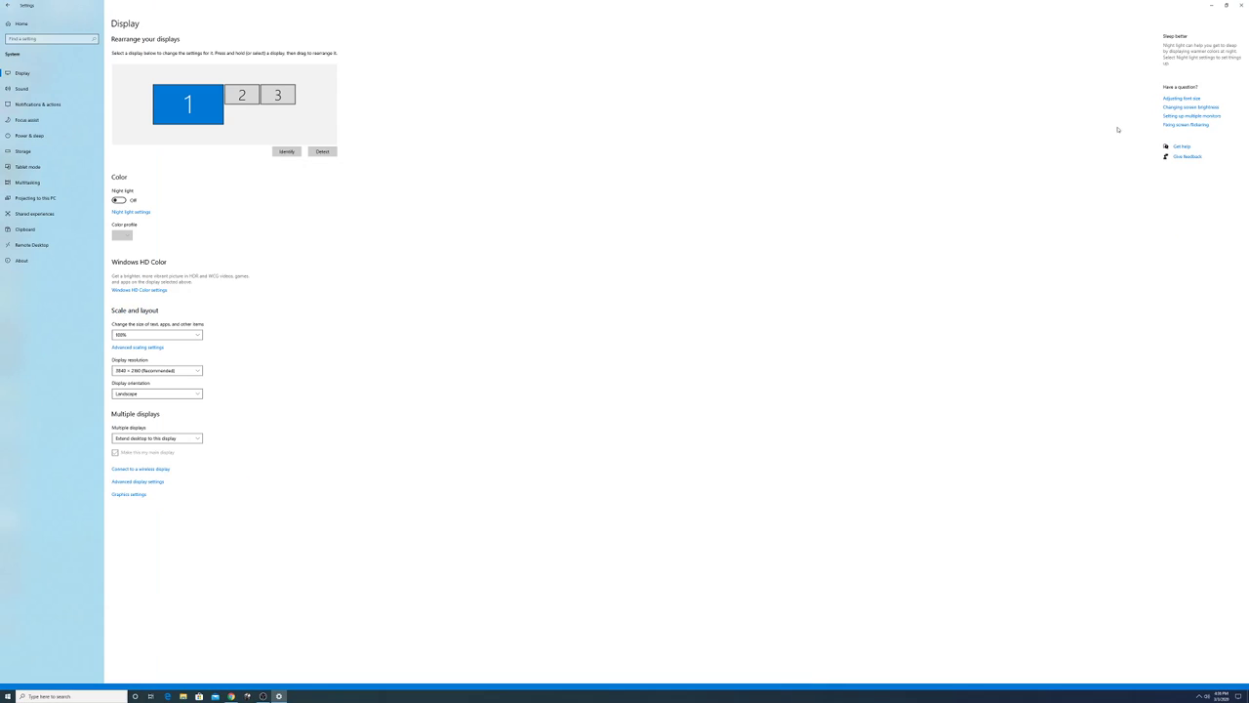
pyautogui.click(1211, 5)
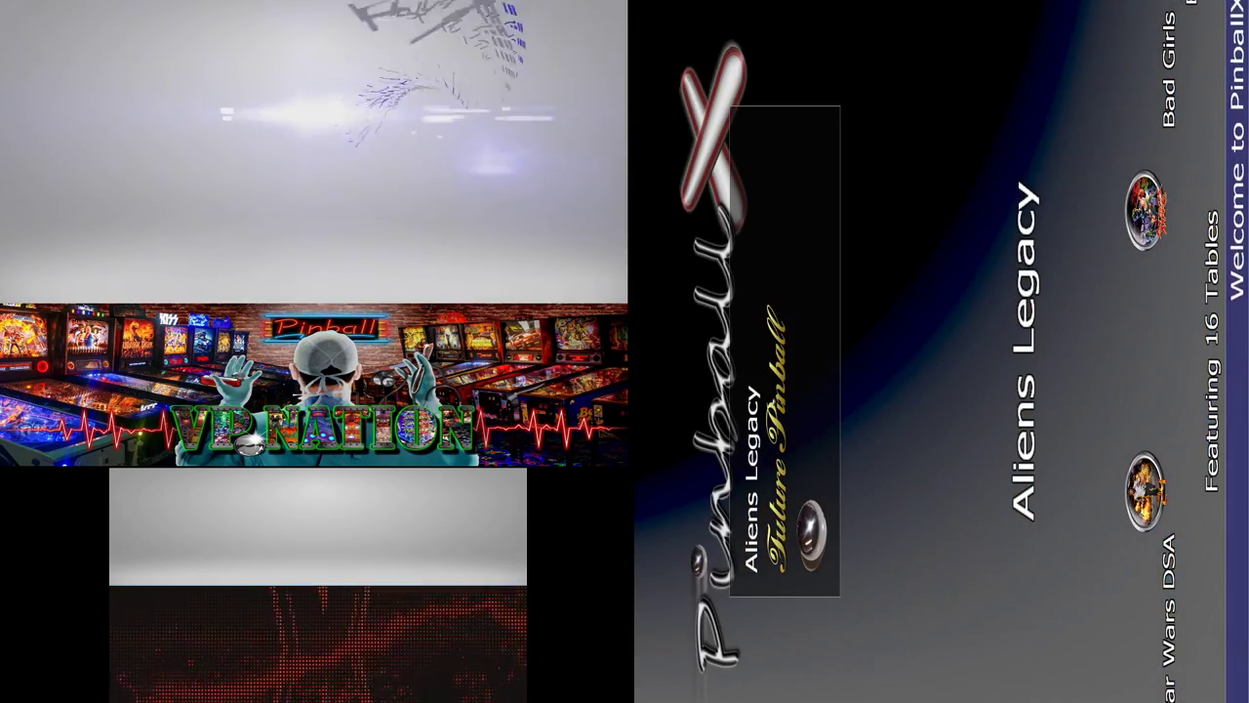
# In PinballX, browse the table wheel to check the added Future Pinball tables alongside Bad Girls and 24.
pyautogui.press('Shift_R')
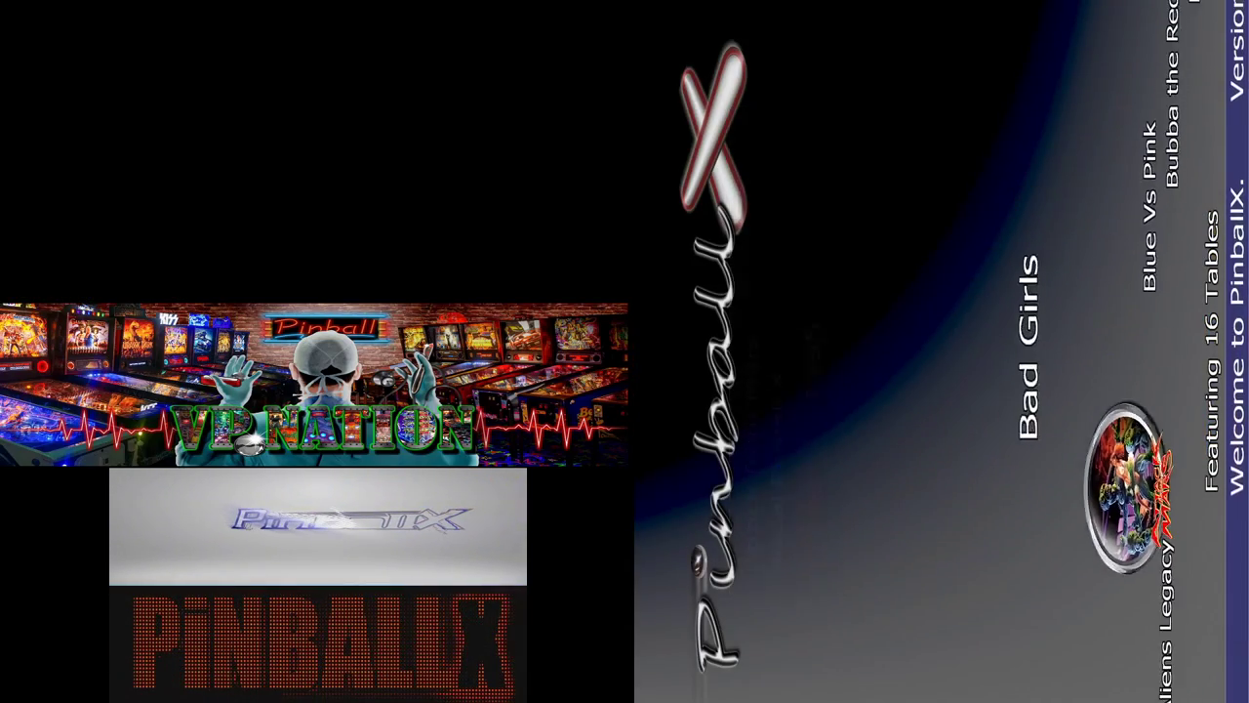
pyautogui.press('Shift_R')
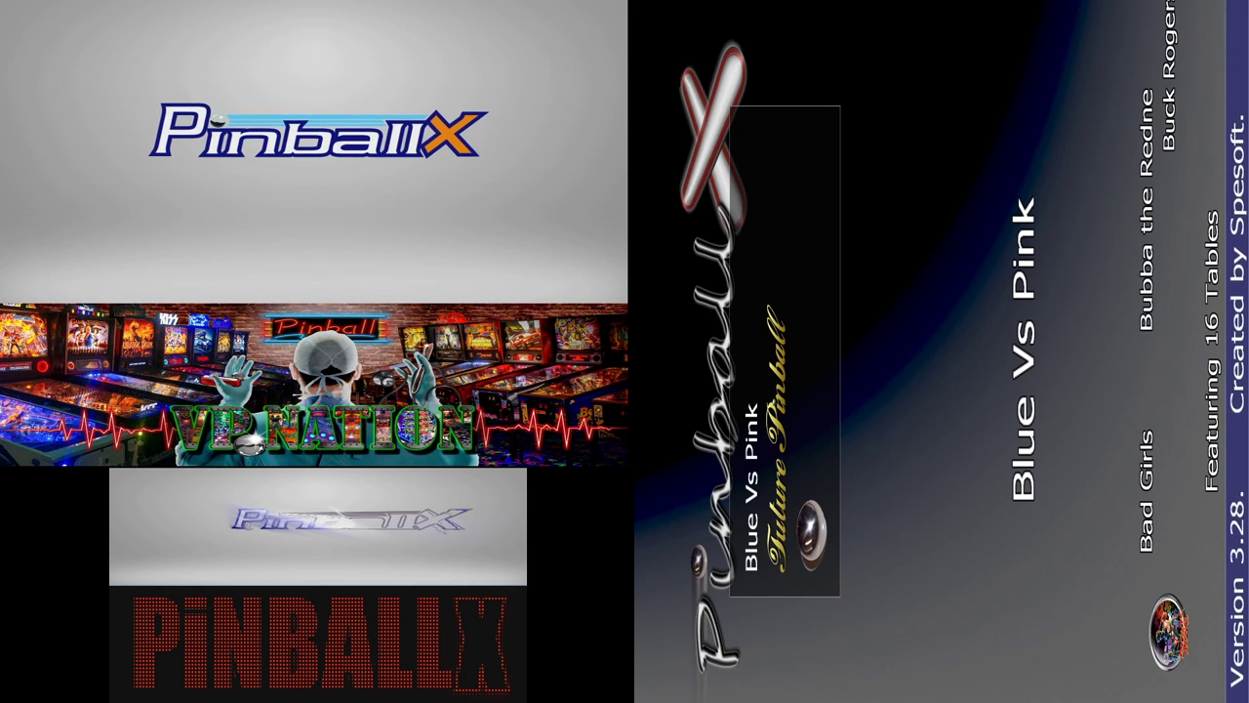
pyautogui.press('Left')
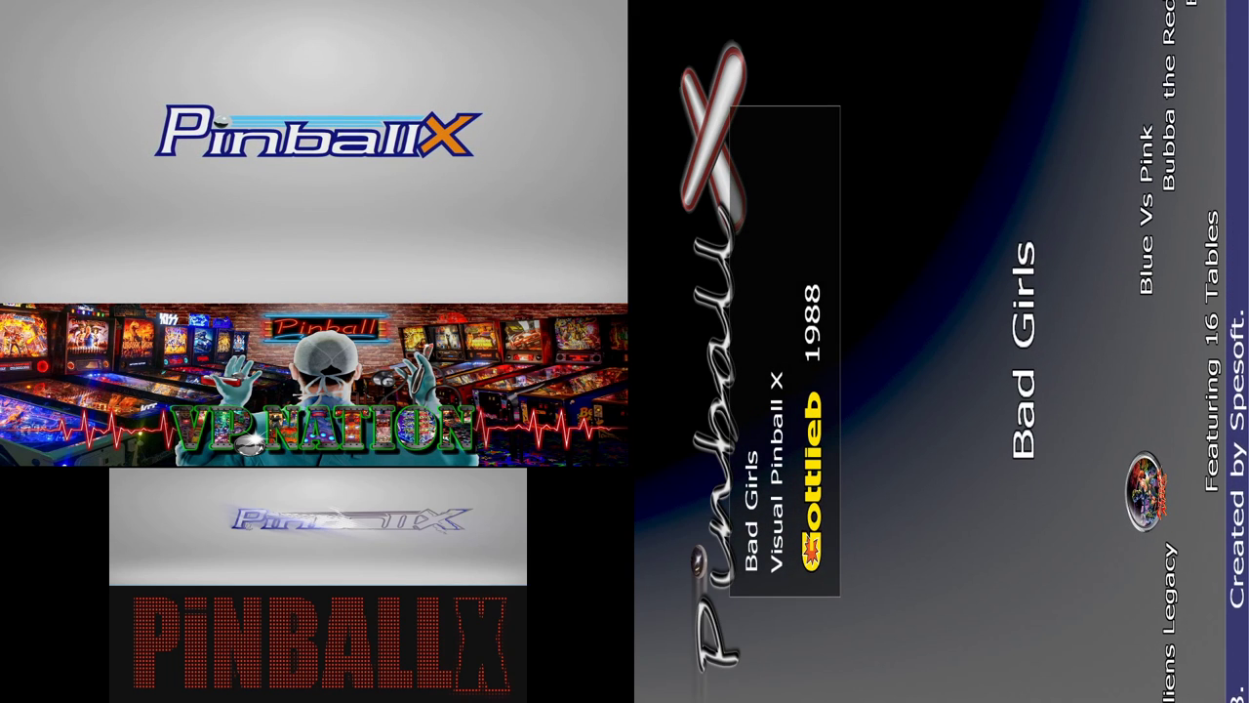
pyautogui.press('Left')
pyautogui.press('Return')
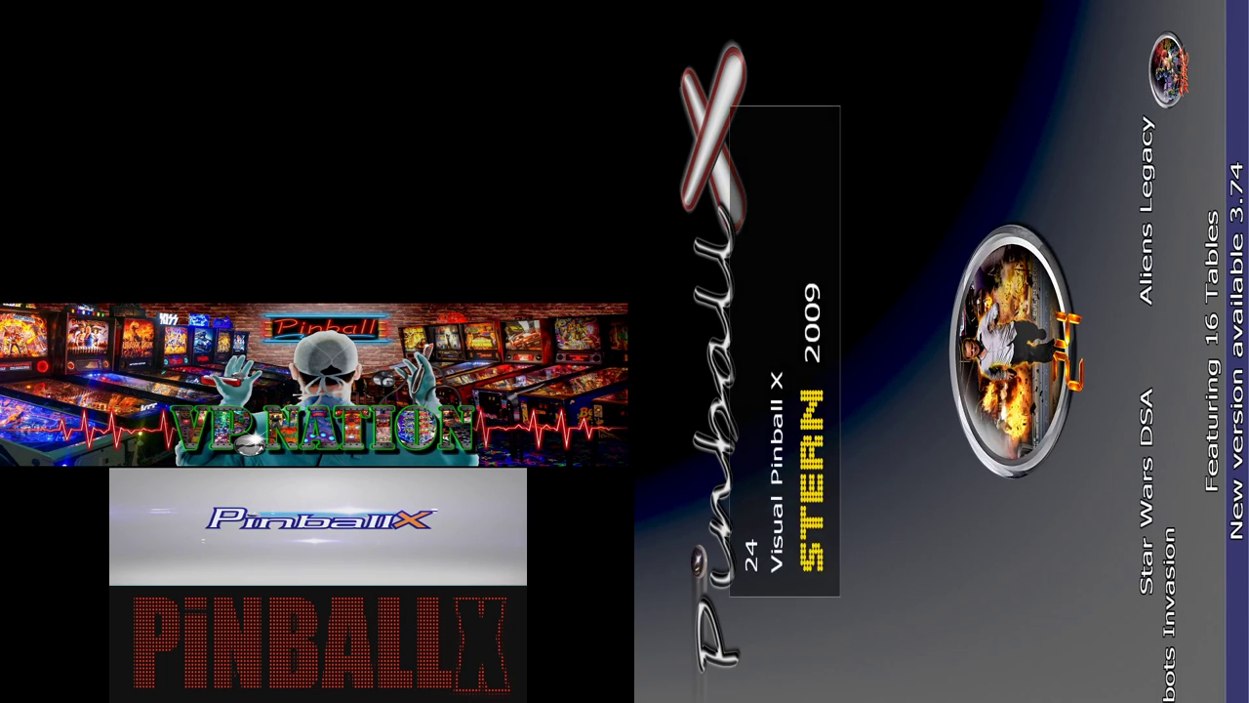
pyautogui.press('Right')
pyautogui.press('Right')
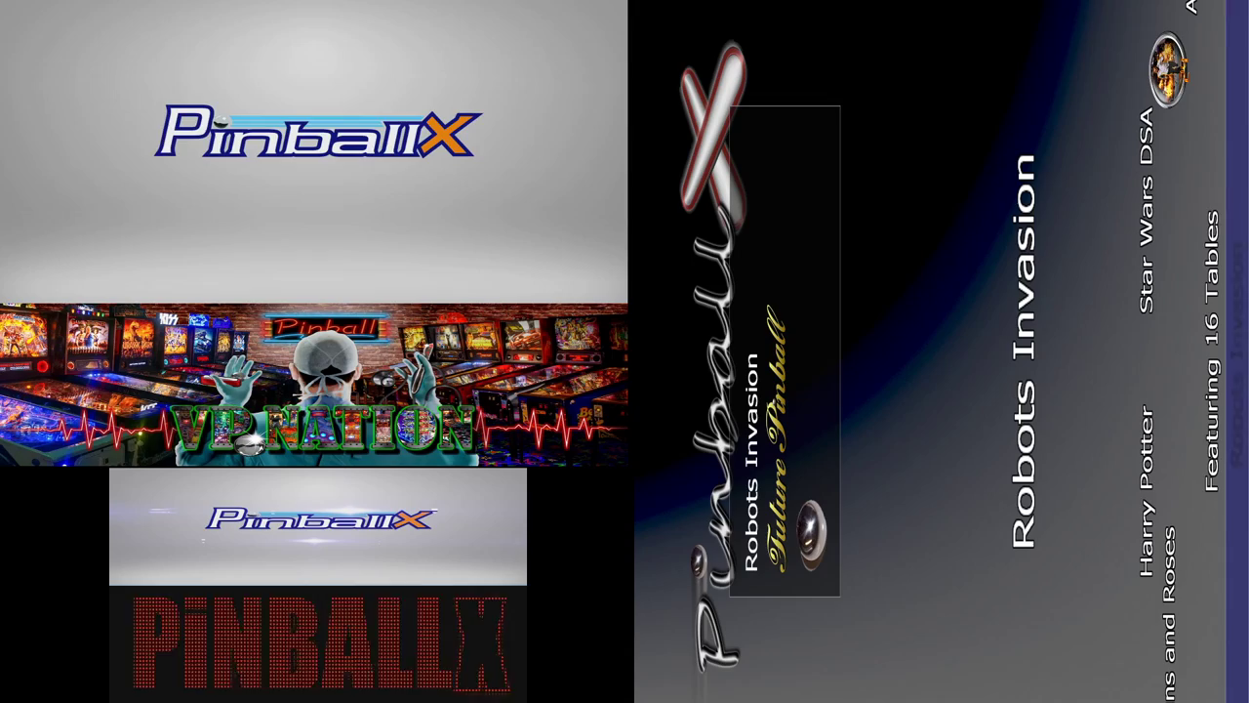
pyautogui.press('Left')
pyautogui.press('Left')
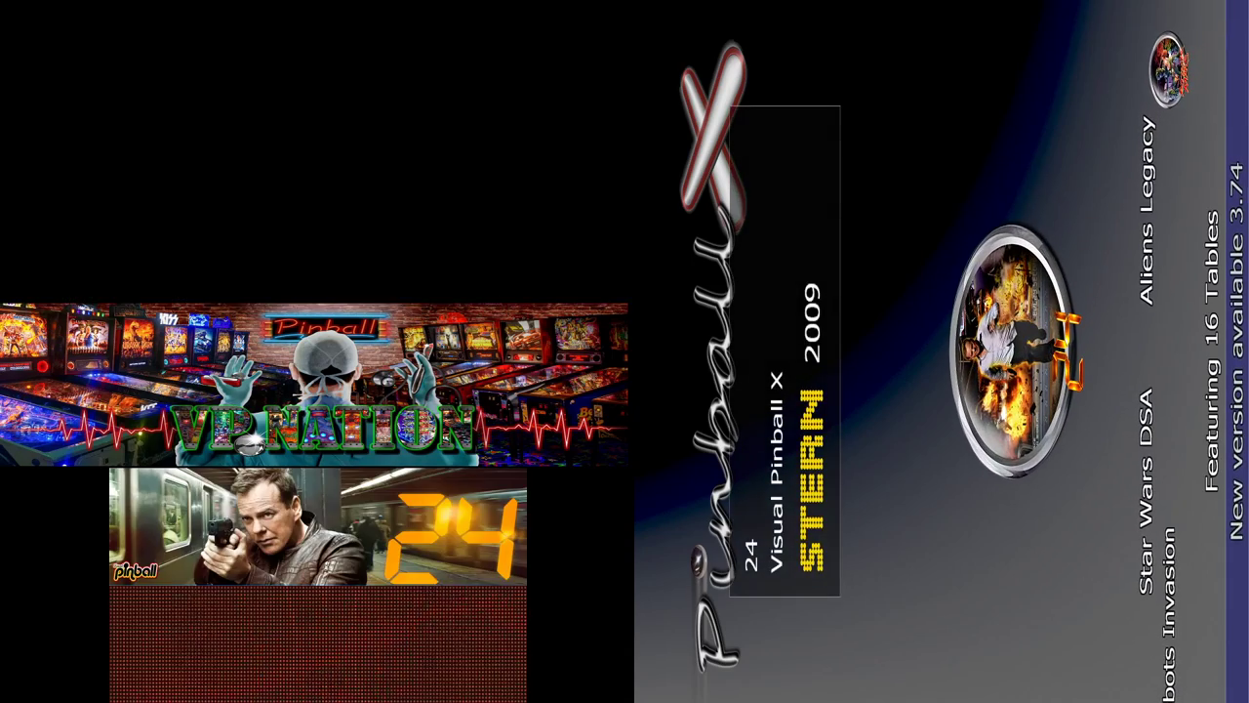
pyautogui.press('Return')
pyautogui.press('Escape')
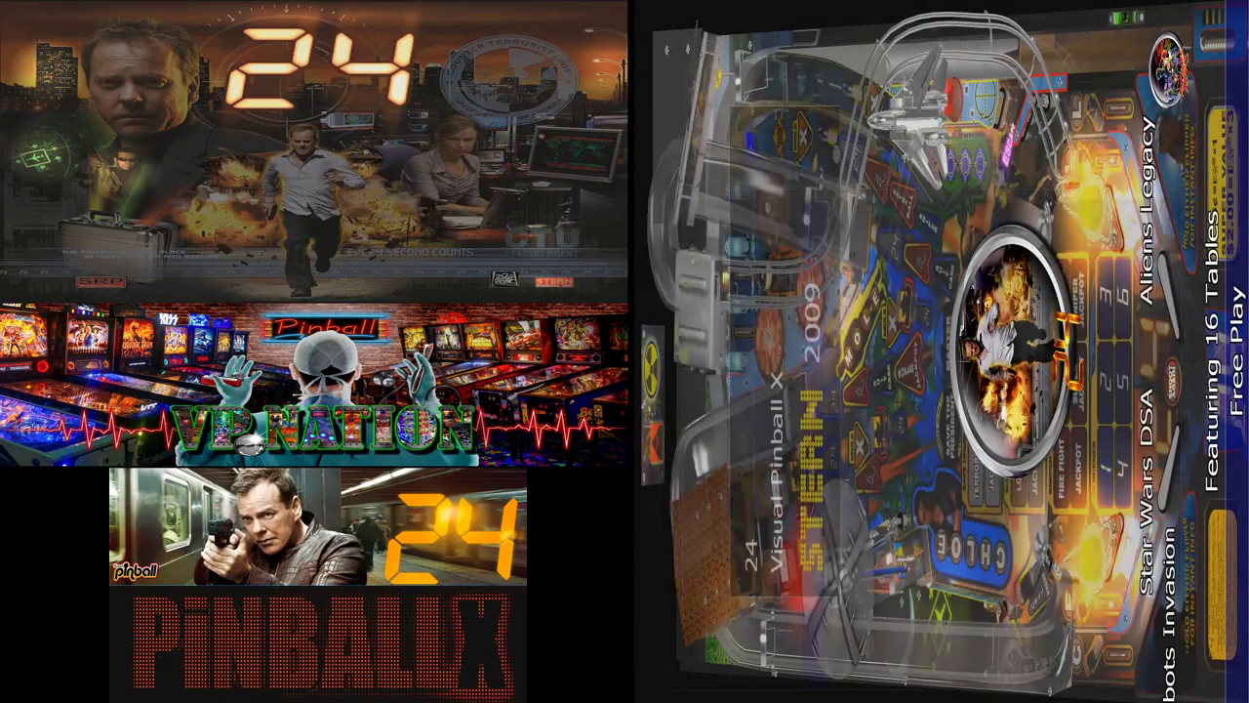
# Select Aliens Legacy and open the Lists options from its game menu.
pyautogui.press('Right')
pyautogui.press('Return')
pyautogui.press('Right')
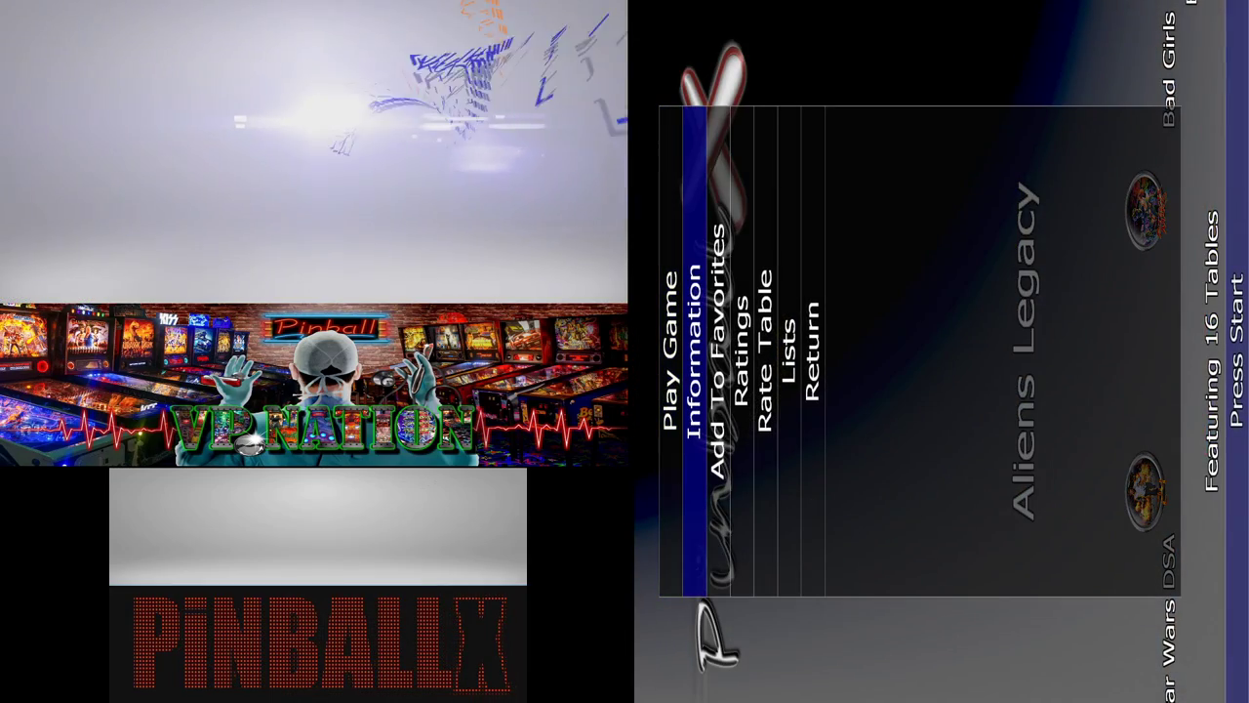
pyautogui.press('Right')
pyautogui.press('Right')
pyautogui.press('Right')
pyautogui.press('Right')
pyautogui.press('Return')
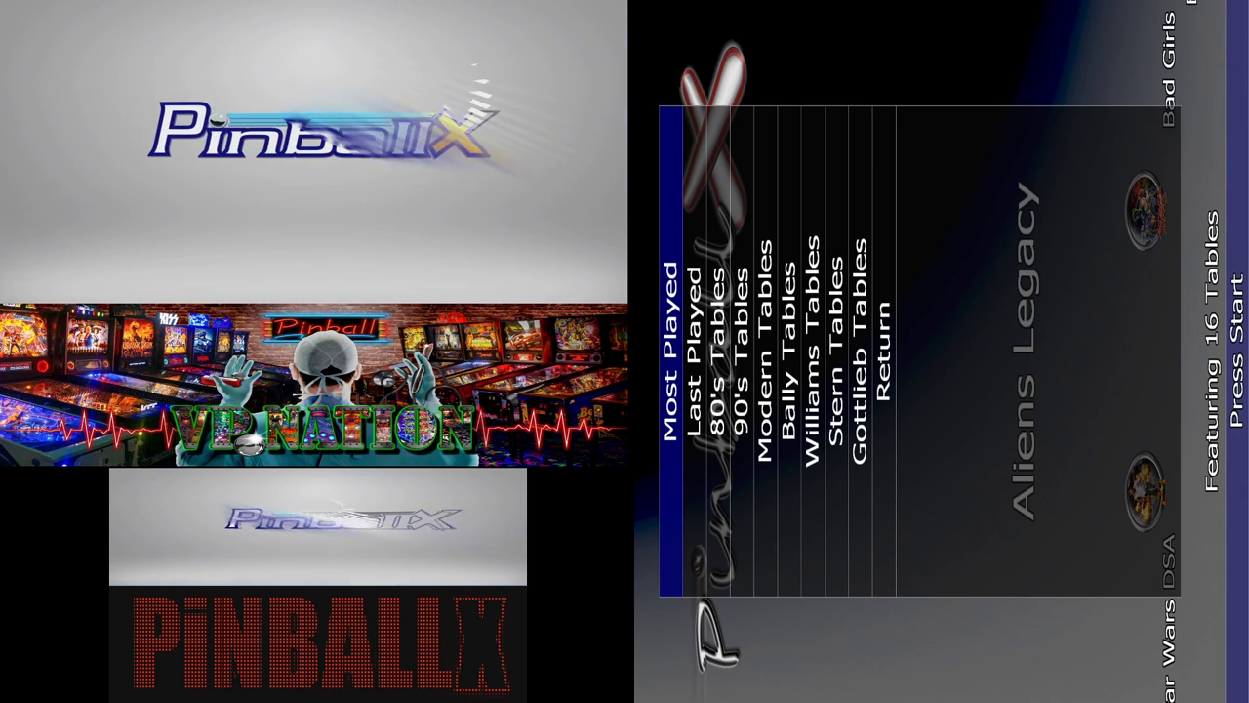
# Leave the Lists options and exit PinballX to the desktop.
pyautogui.press('Escape')
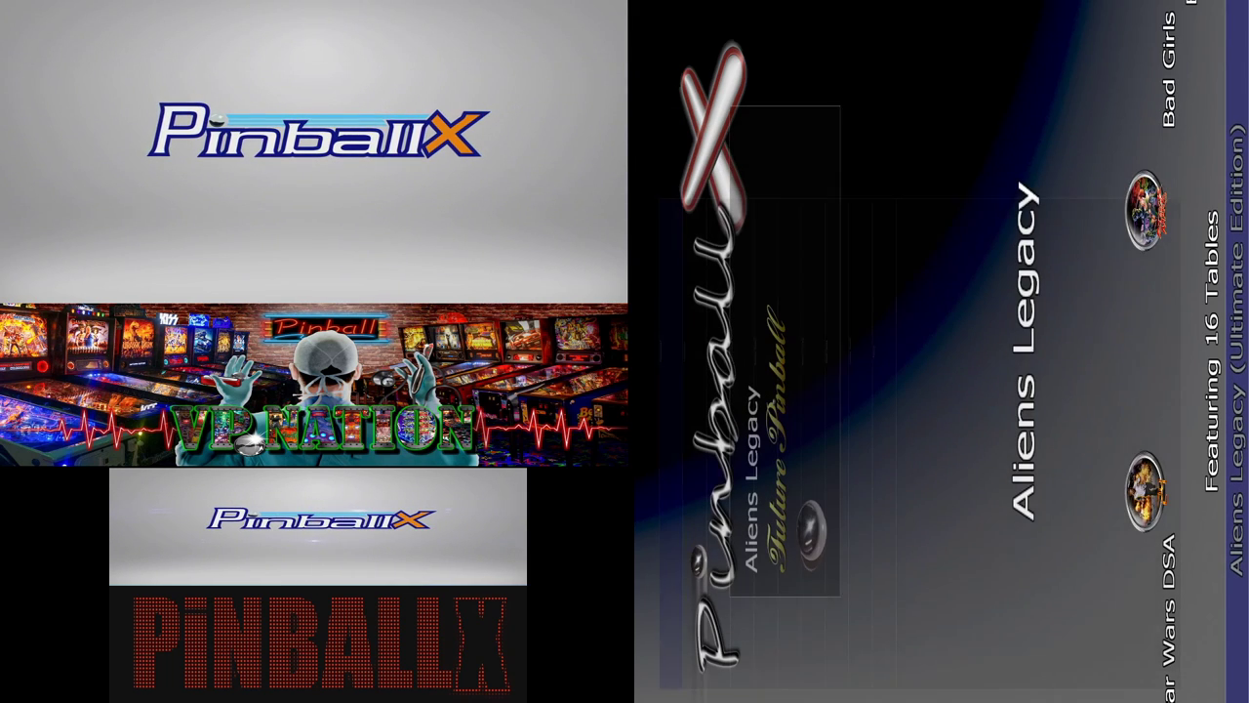
pyautogui.press('Escape')
pyautogui.press('Return')
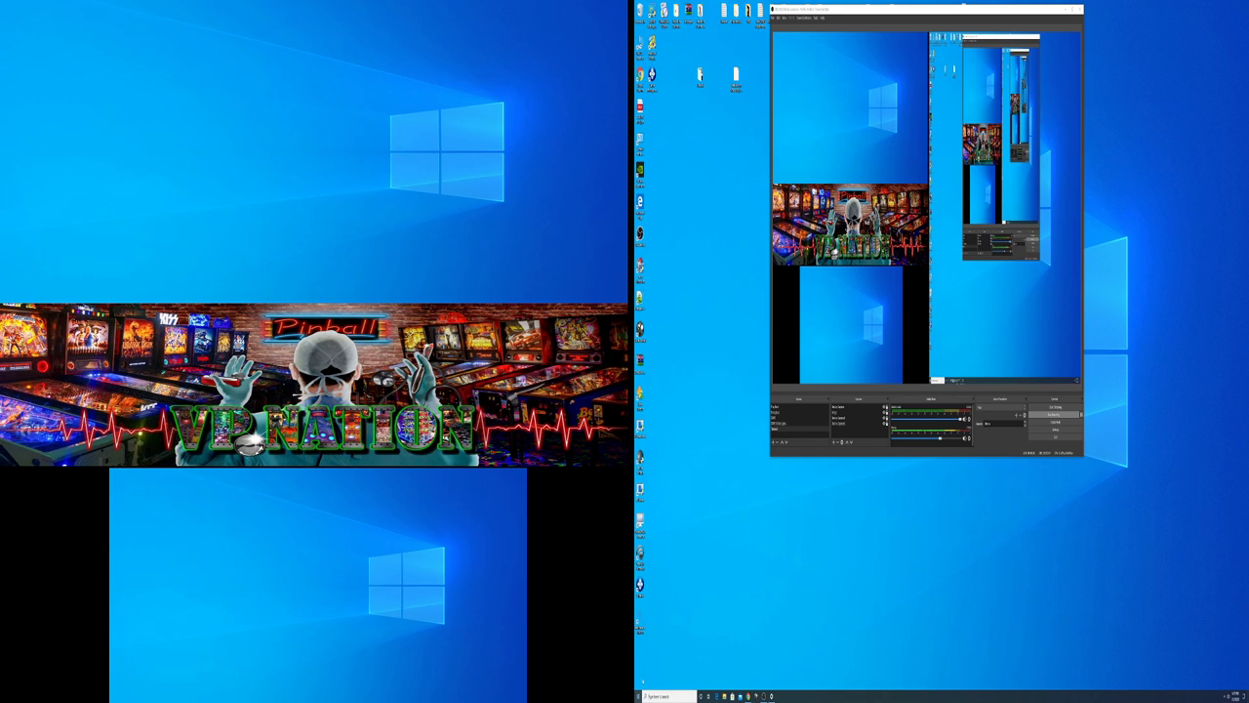
# Minimize the OBS window, set the Windows display scaling to 150% (Recommended), and minimize the display settings.
pyautogui.click(821, 408)
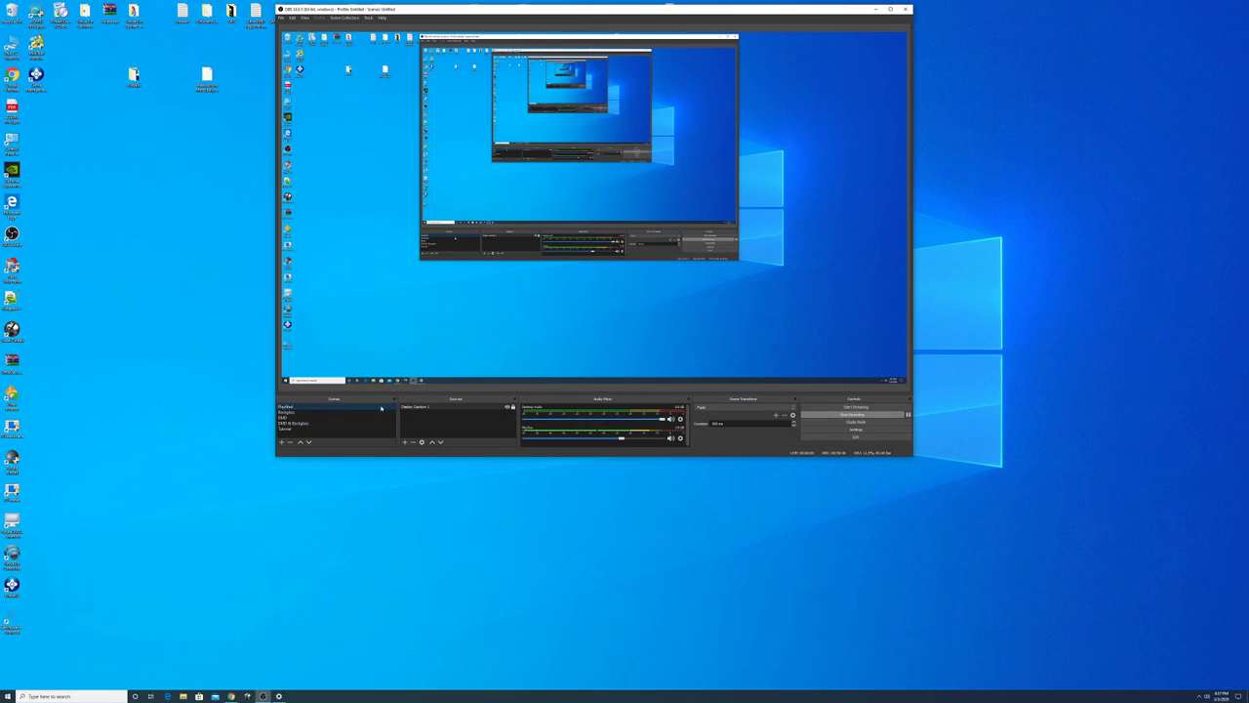
pyautogui.click(873, 9)
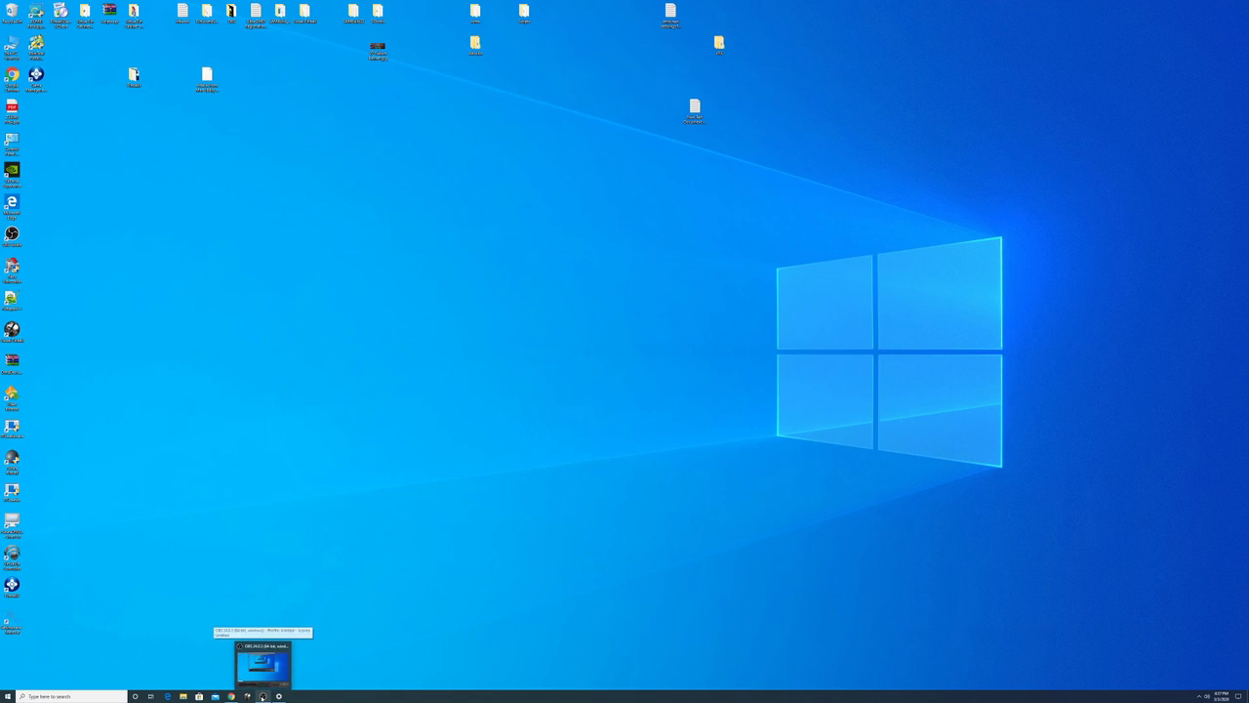
pyautogui.rightClick(262, 436)
pyautogui.click(286, 507)
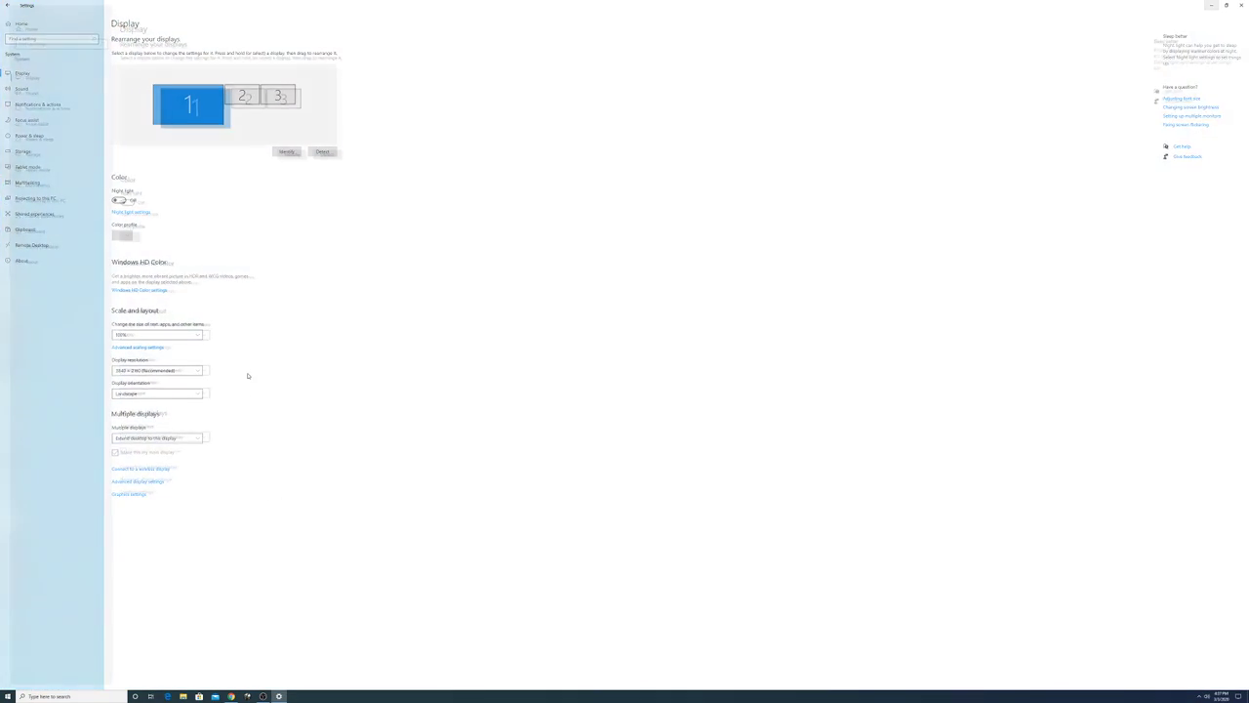
pyautogui.click(166, 334)
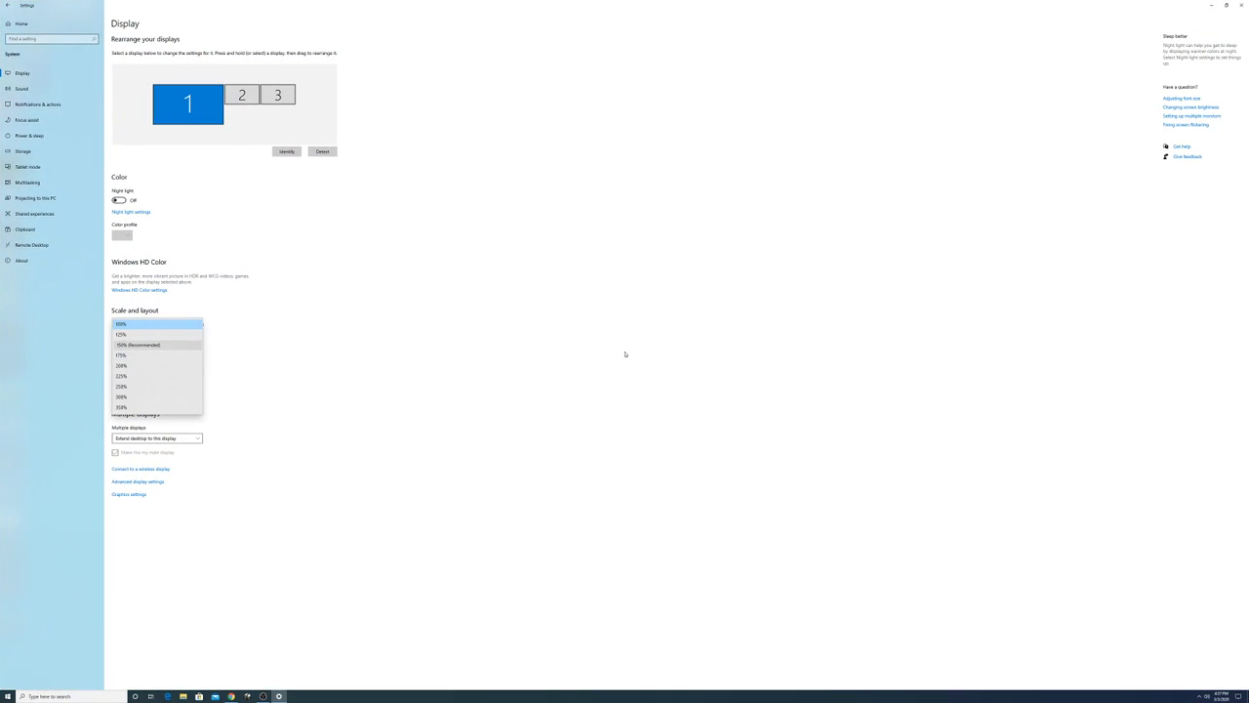
pyautogui.press('Return')
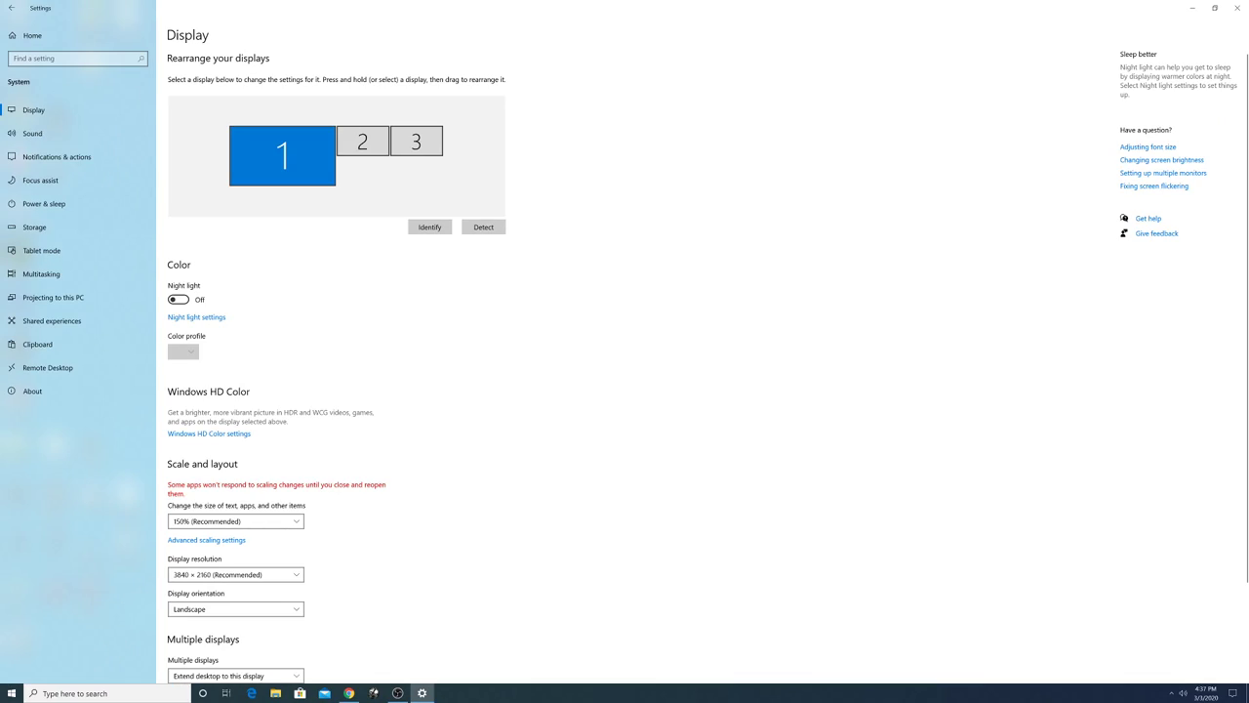
pyautogui.click(1192, 8)
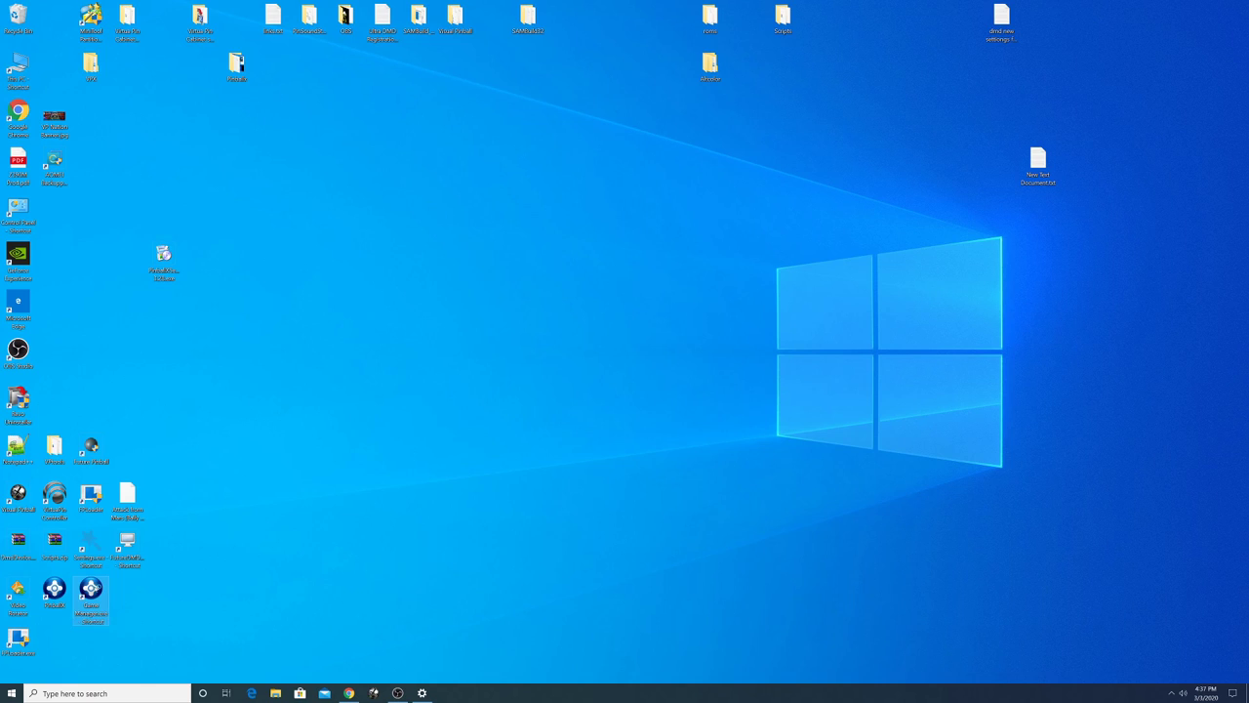
# Start the PinballX Game List Manager and show the Future Pinball list in a taller window.
pyautogui.doubleClick(90, 593)
pyautogui.moveTo(568, 207); pyautogui.dragTo(553, 170)
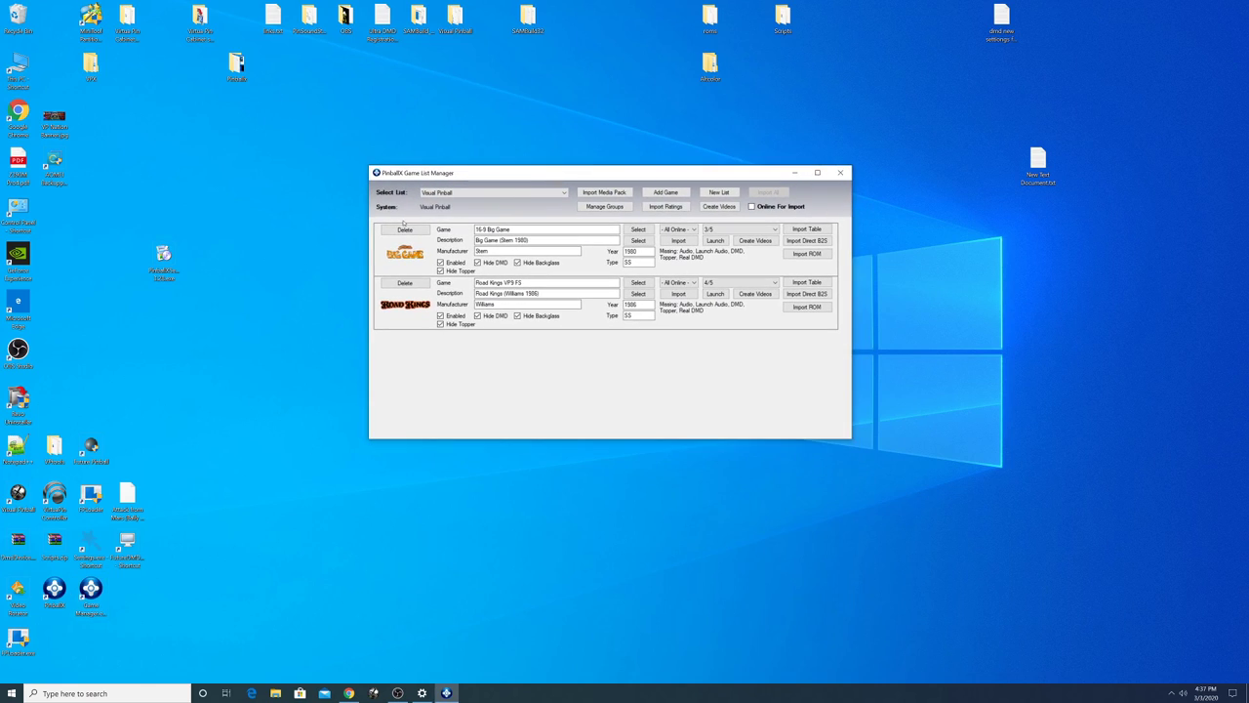
pyautogui.click(517, 192)
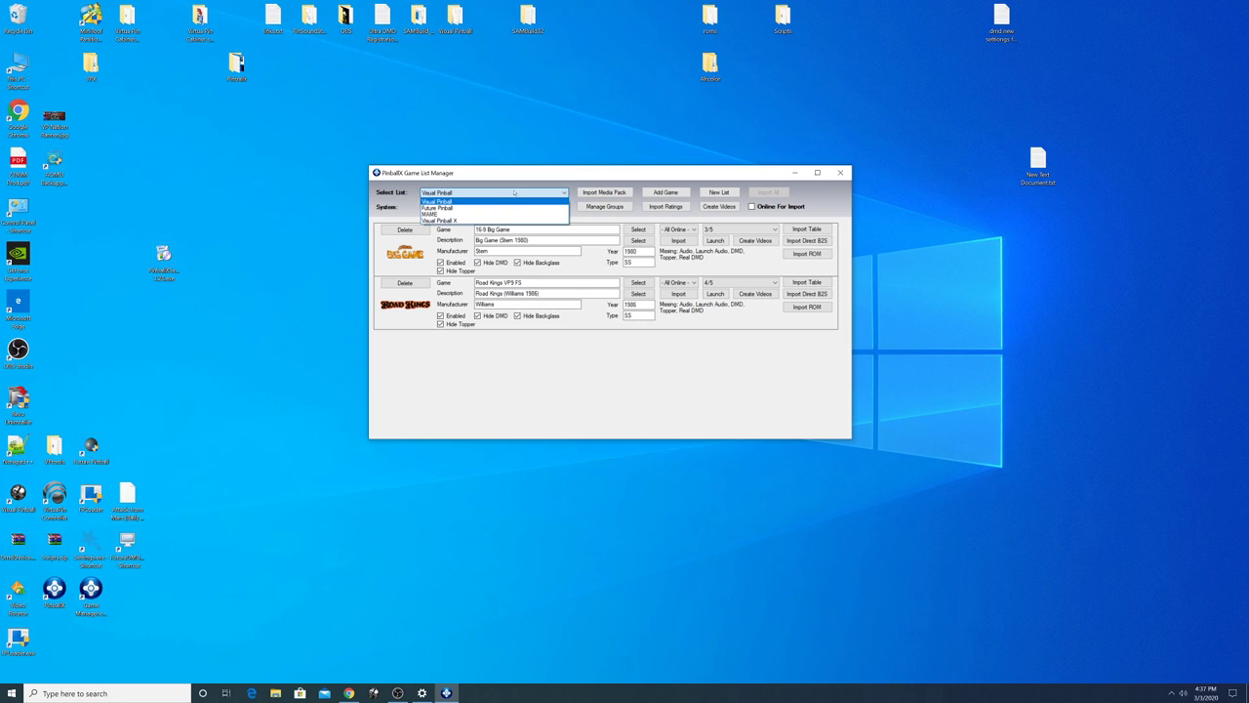
pyautogui.click(460, 209)
pyautogui.click(624, 377)
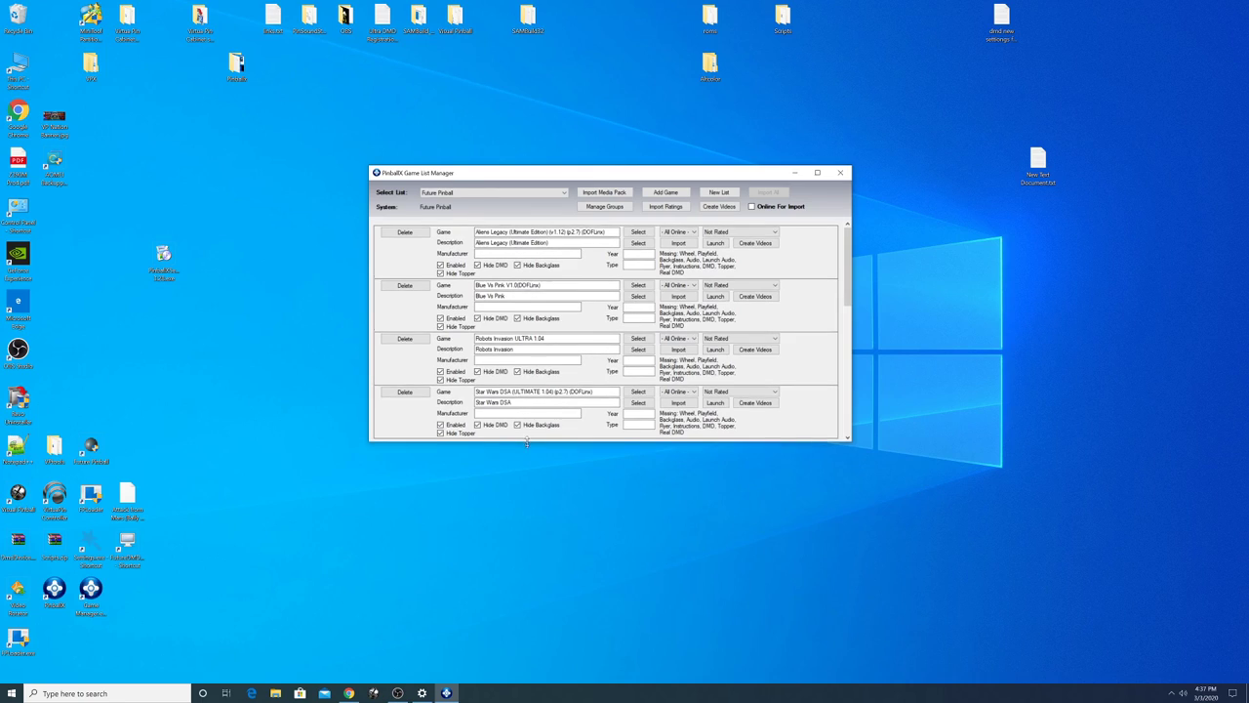
# Browse the Visual Pinball X, MAME and Visual Pinball lists, and open the group manager.
pyautogui.click(459, 194)
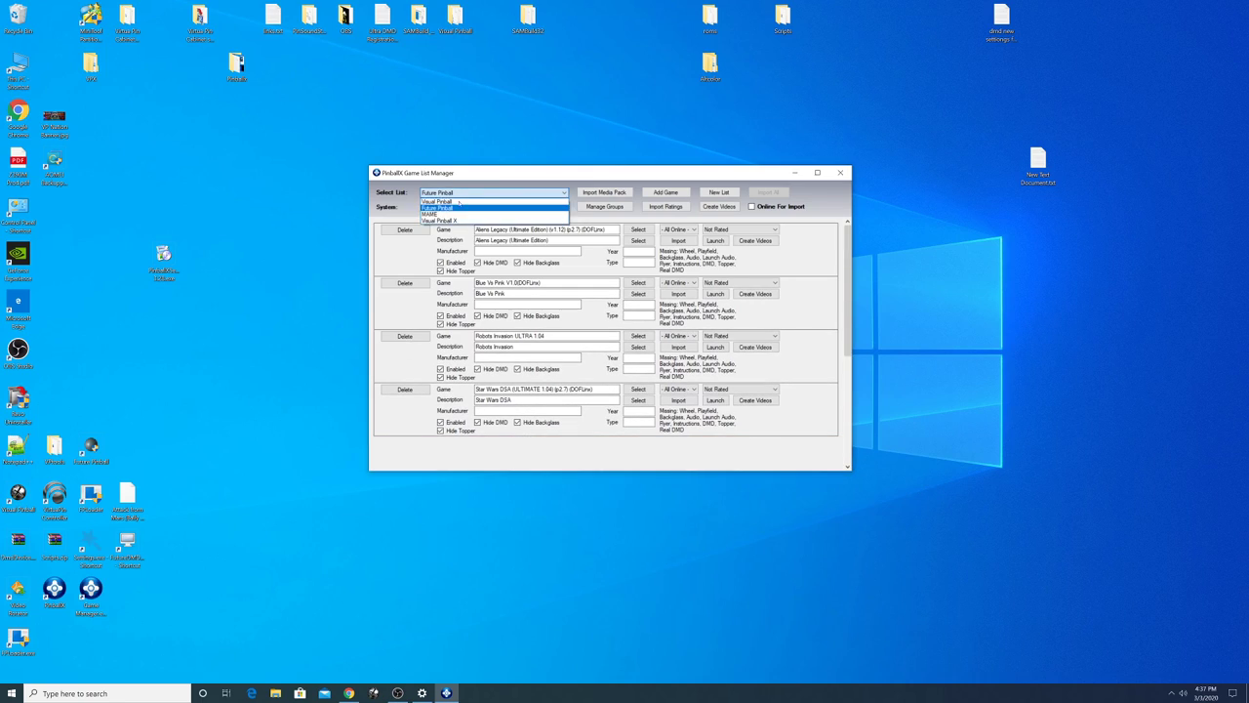
pyautogui.click(461, 221)
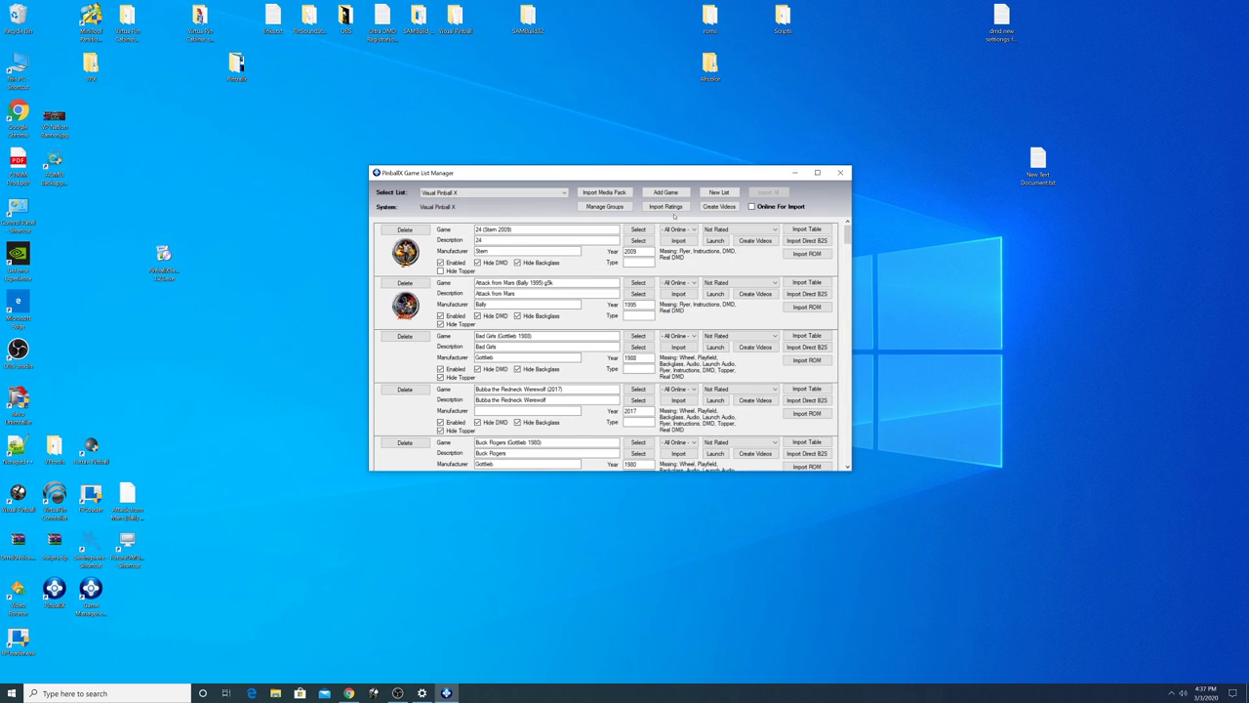
pyautogui.click(459, 194)
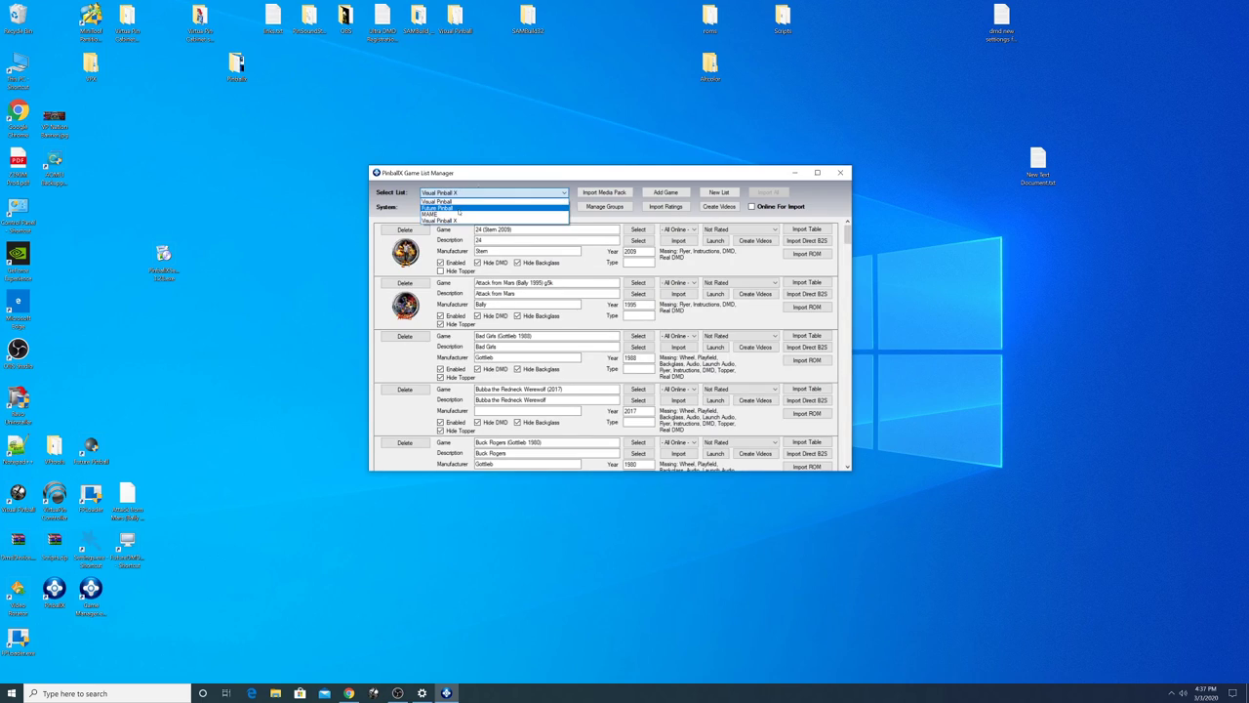
pyautogui.click(459, 214)
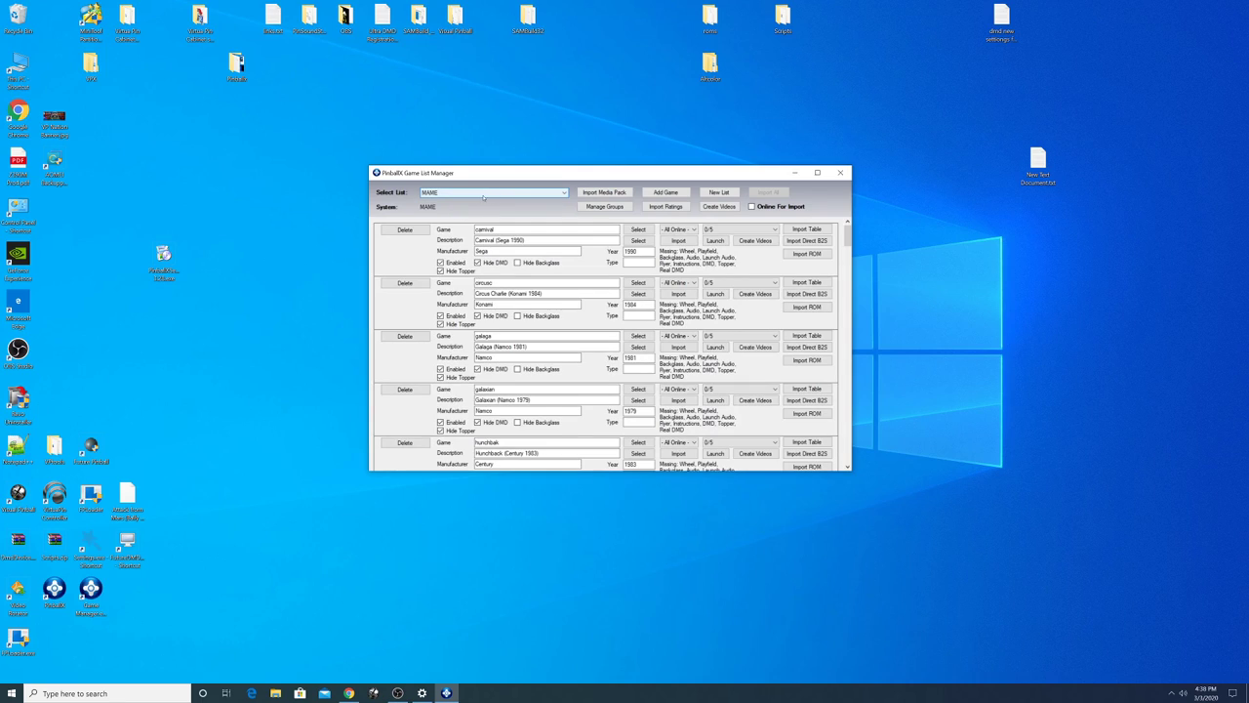
pyautogui.click(482, 194)
pyautogui.click(476, 200)
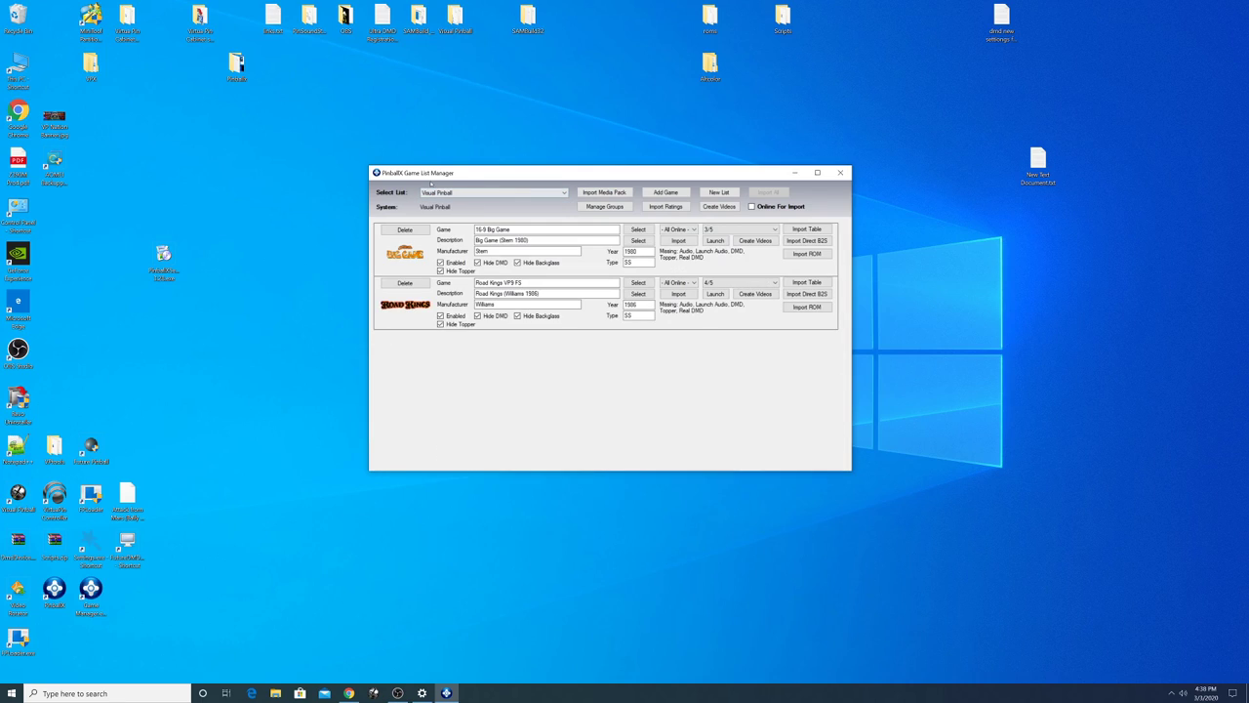
pyautogui.click(592, 207)
pyautogui.click(615, 207)
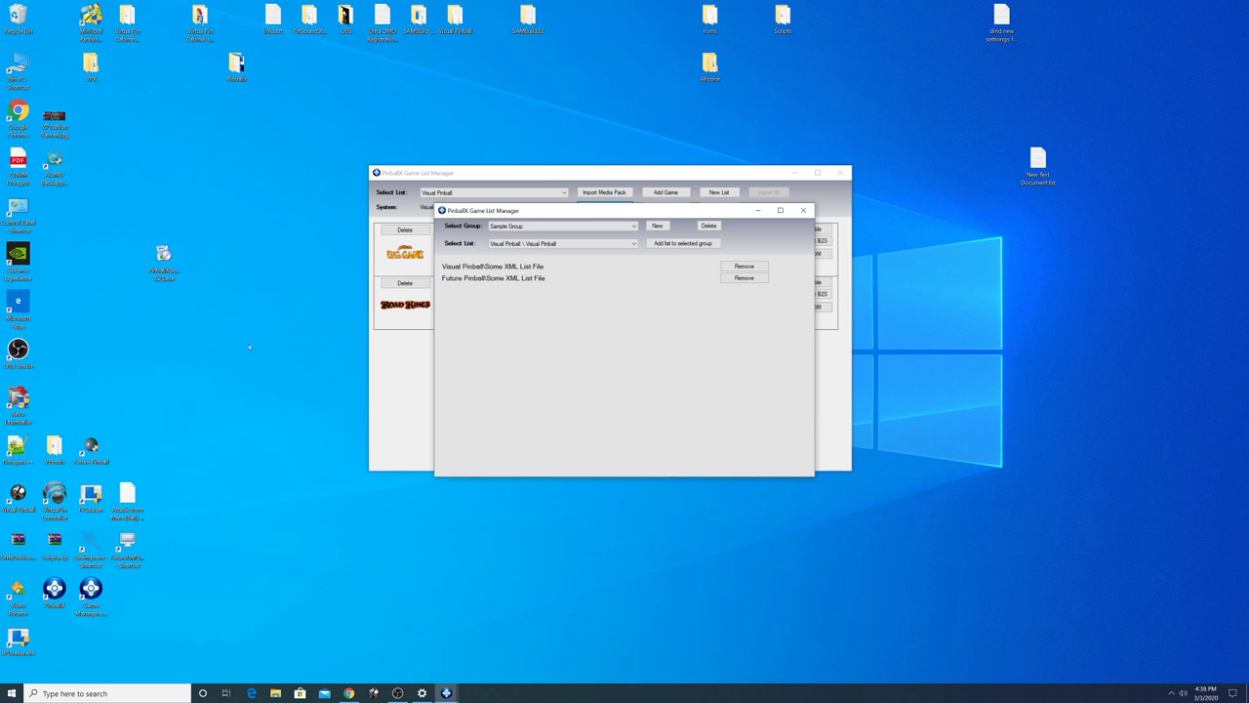
# Open the PinballX program folder from the Game Manager shortcut, examine its Media, Databases and Plugins folders, and close it.
pyautogui.moveTo(91, 588); pyautogui.dragTo(103, 589)
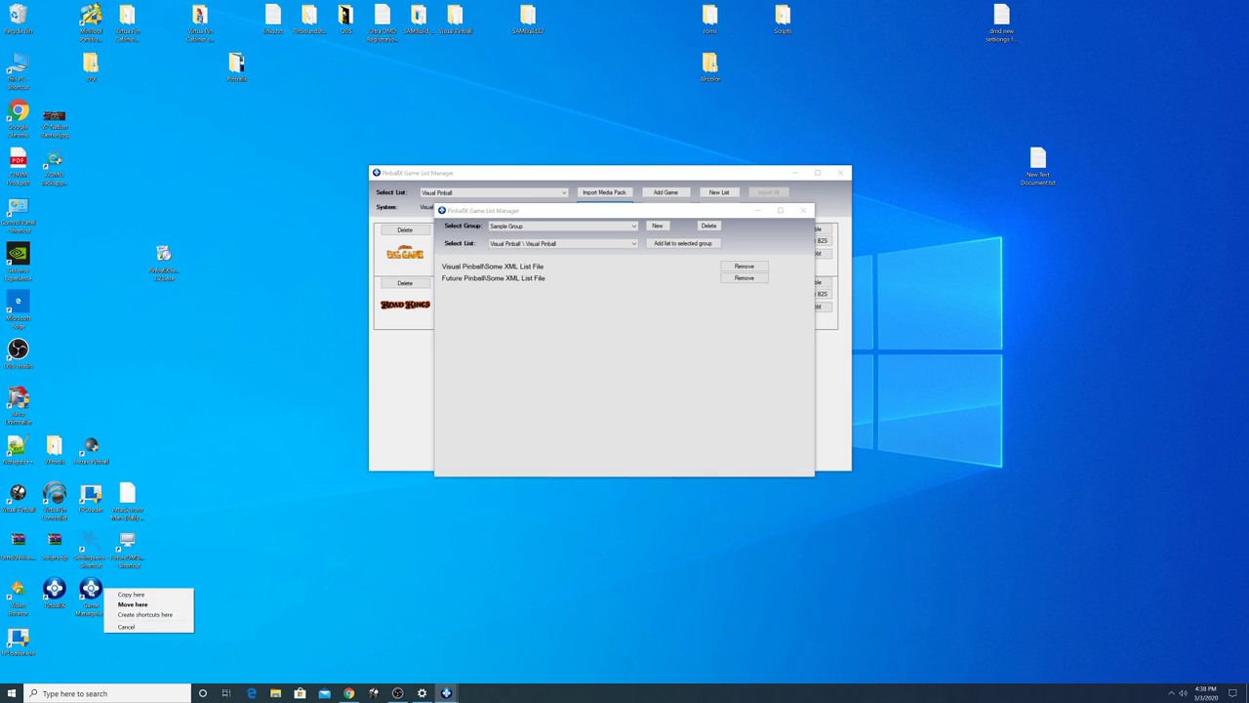
pyautogui.rightClick(95, 589)
pyautogui.click(150, 363)
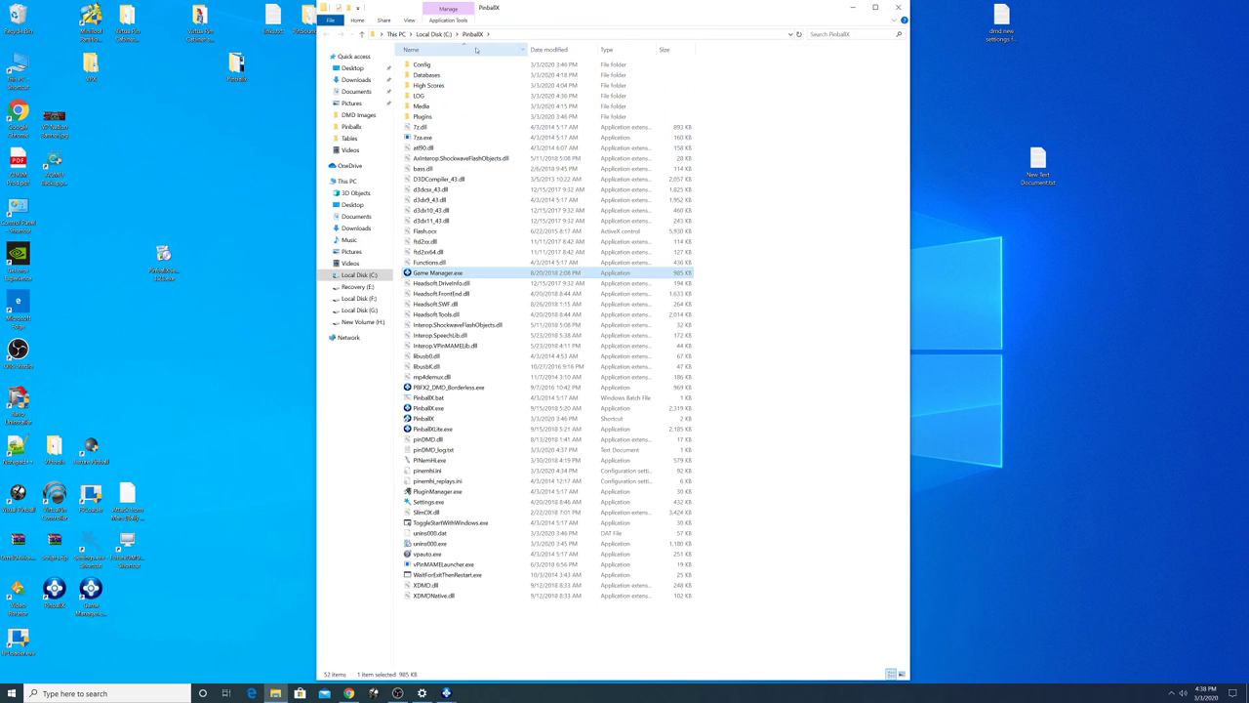
pyautogui.doubleClick(450, 107)
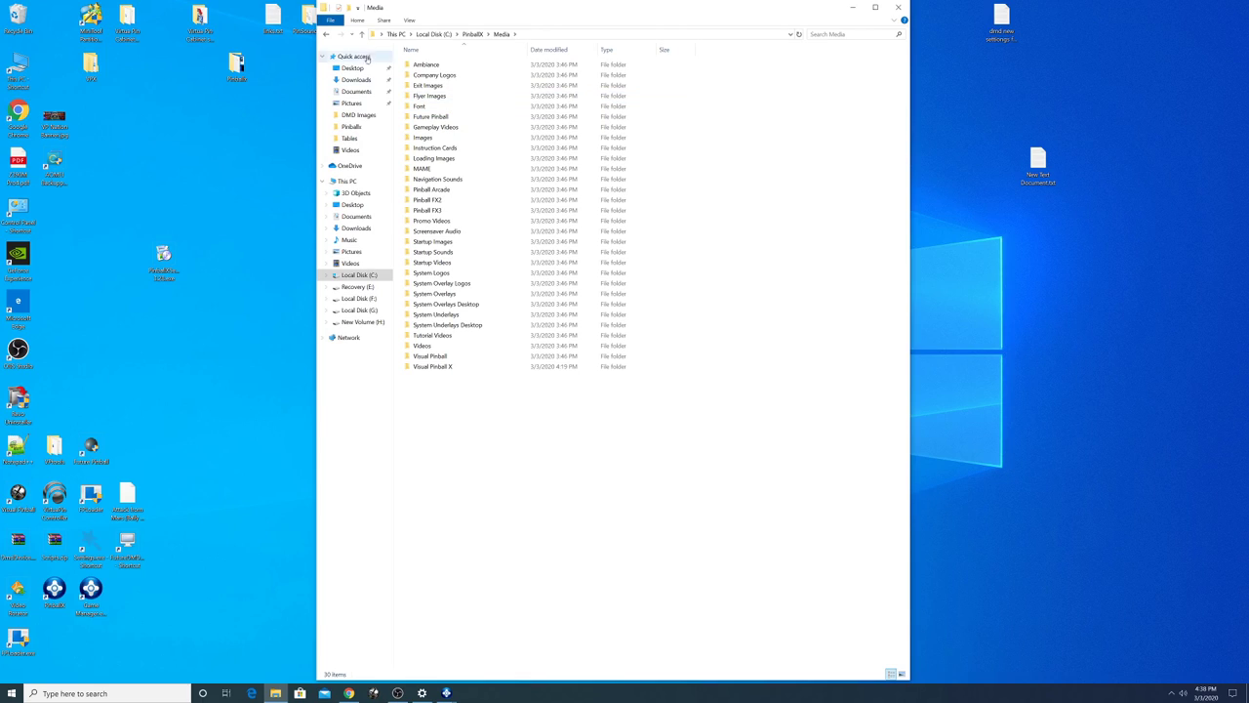
pyautogui.click(362, 34)
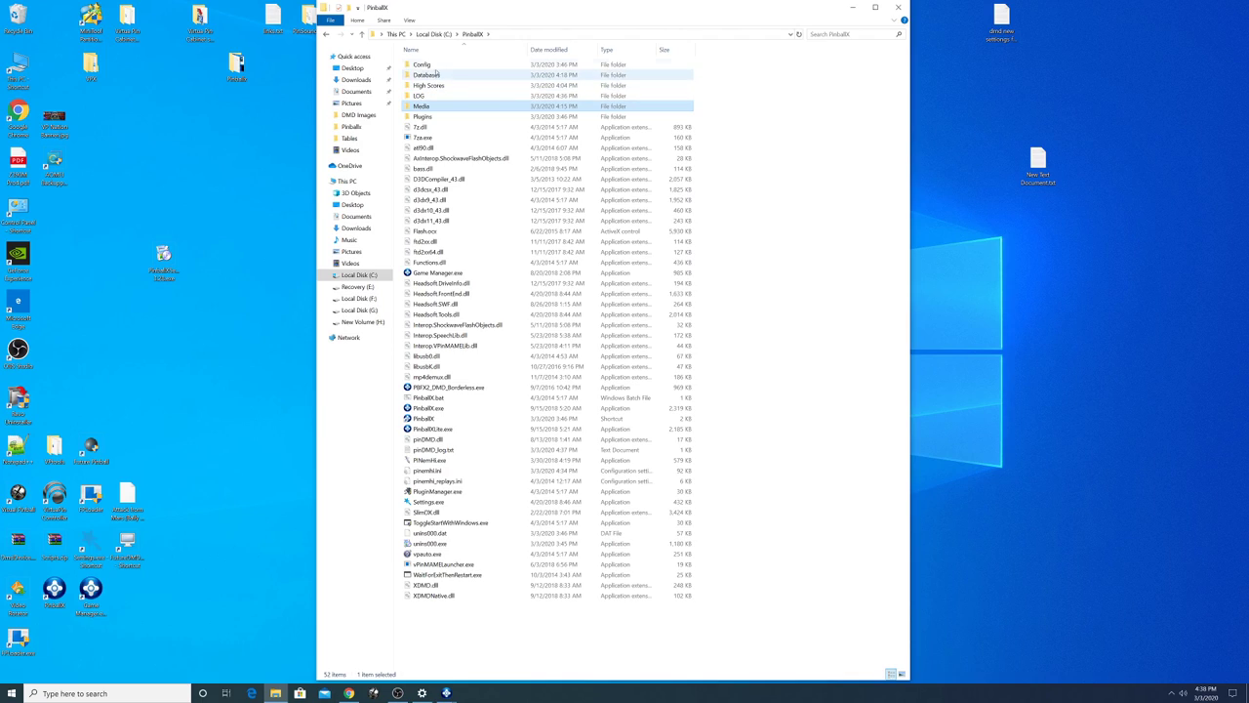
pyautogui.doubleClick(455, 75)
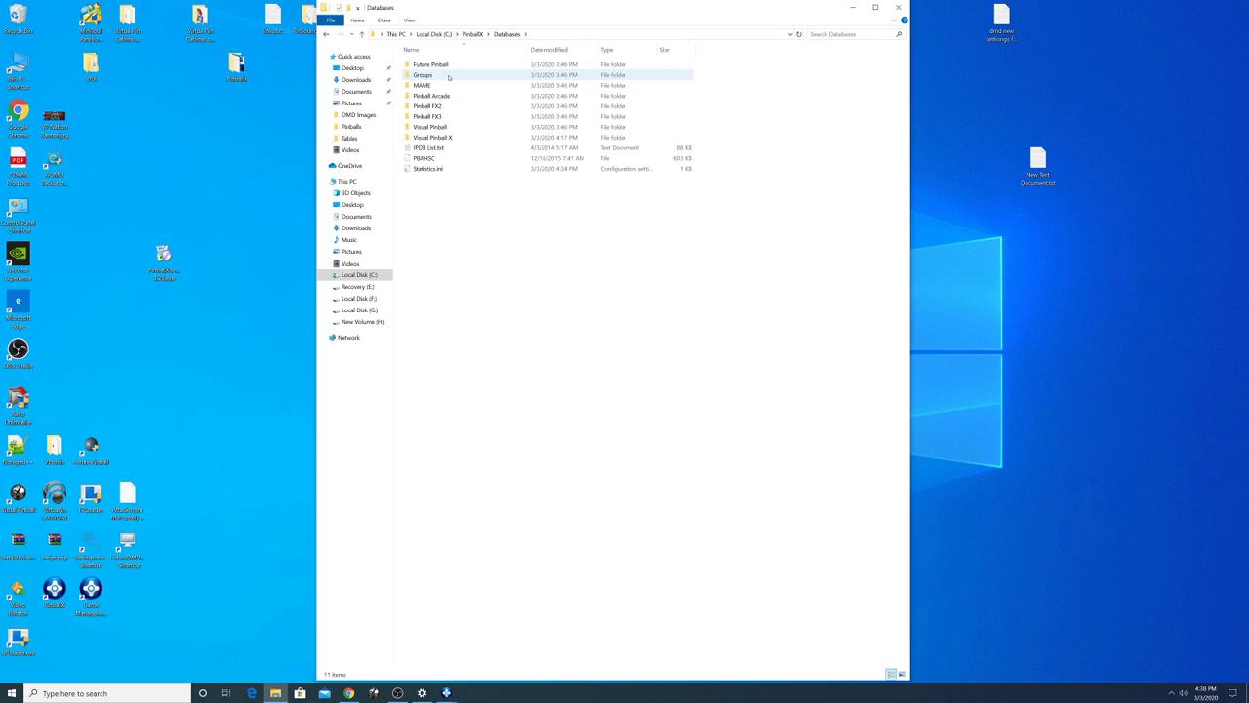
pyautogui.click(362, 35)
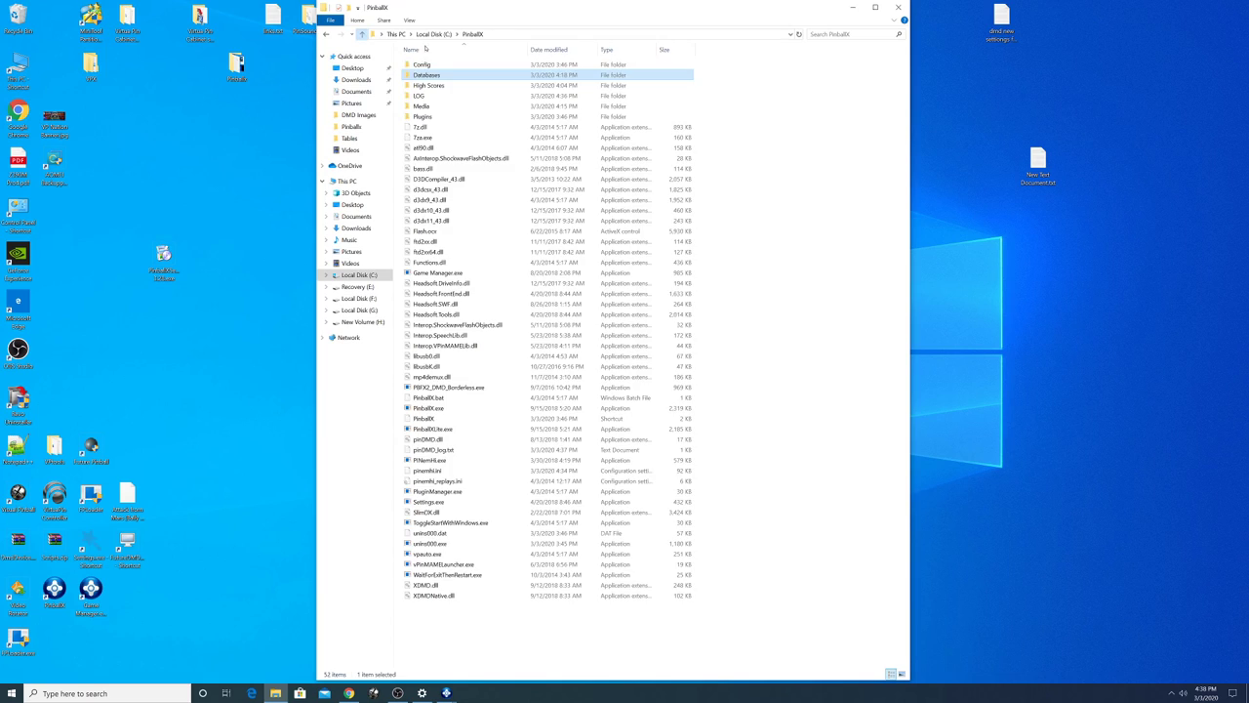
pyautogui.doubleClick(422, 116)
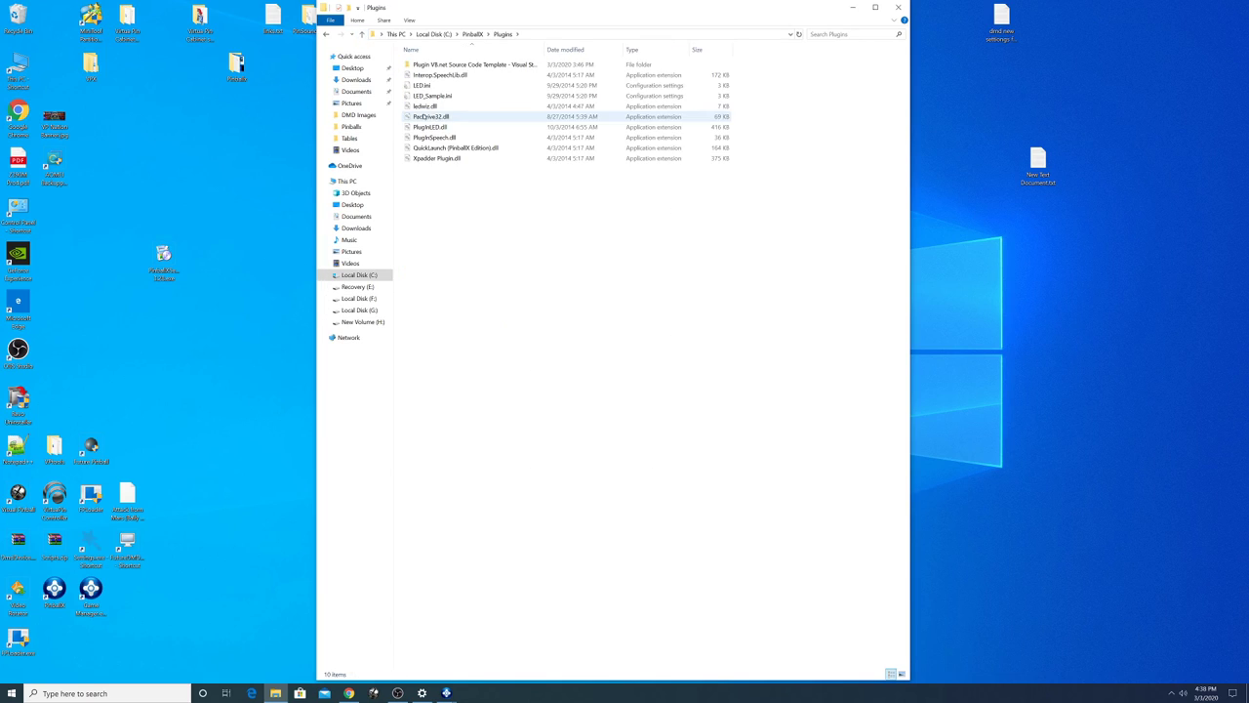
pyautogui.press('BackSpace')
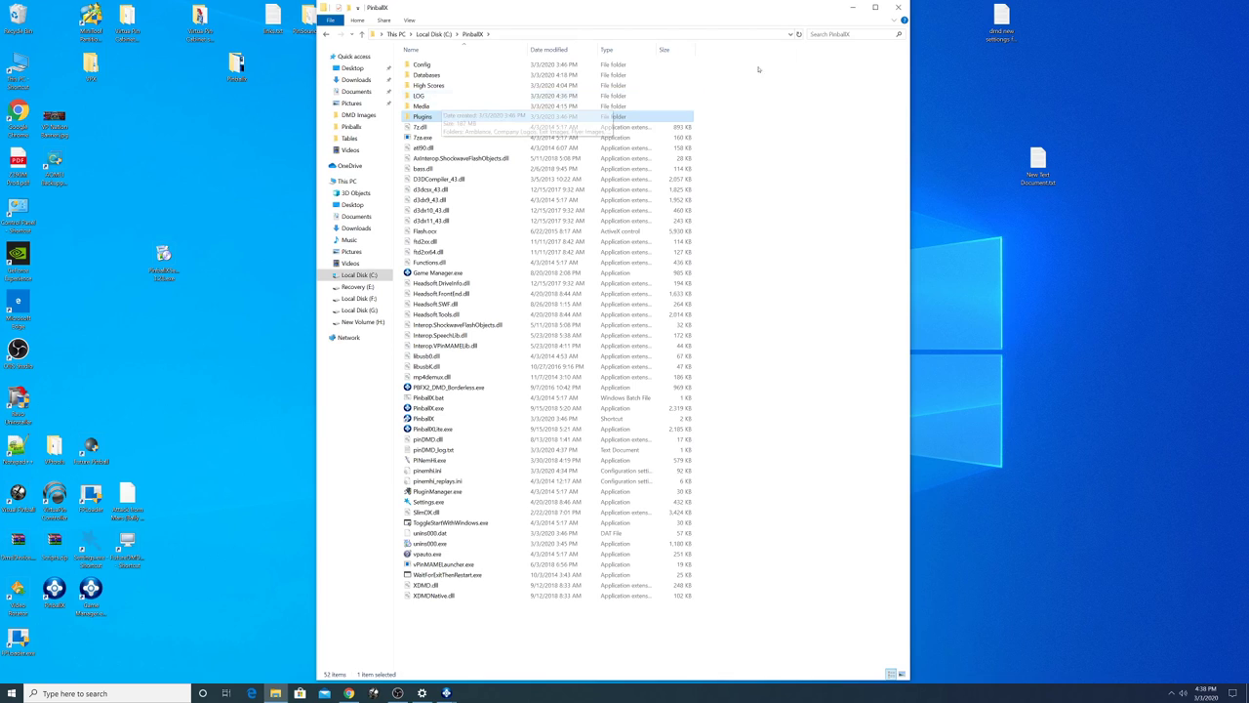
pyautogui.click(898, 7)
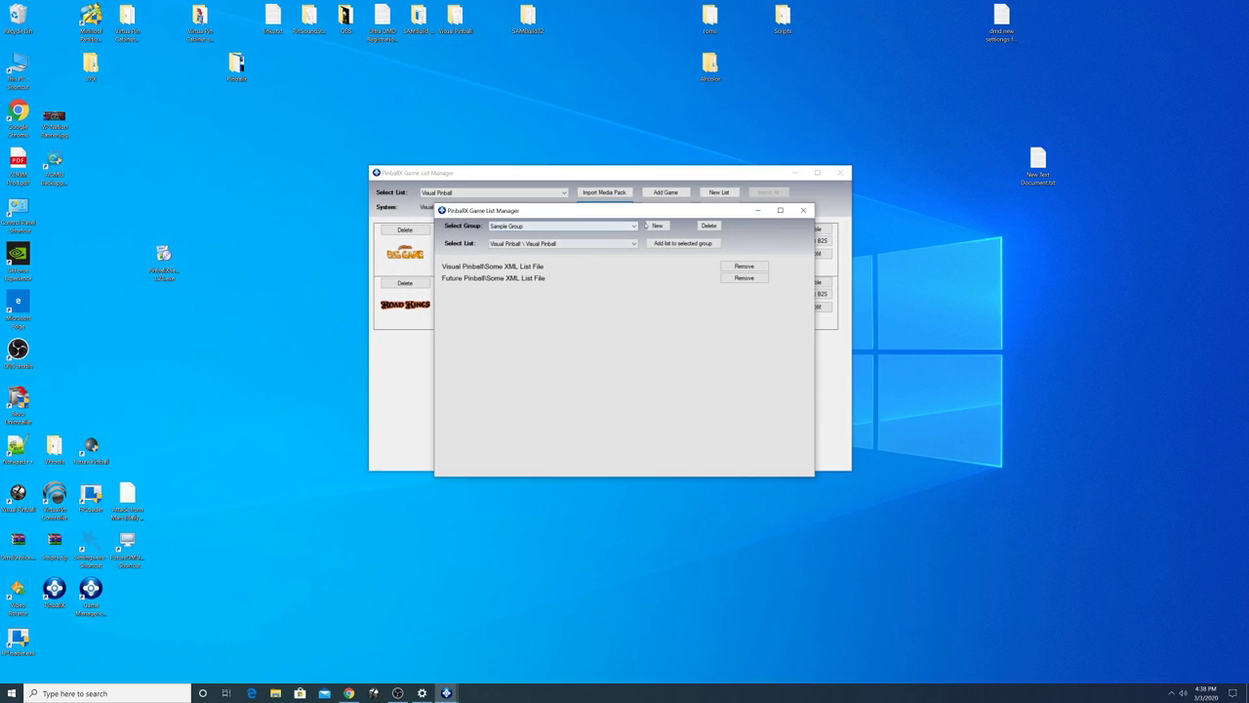
# Create a group named Visual Pinball X and add the Visual Pinball X list to it.
pyautogui.click(658, 227)
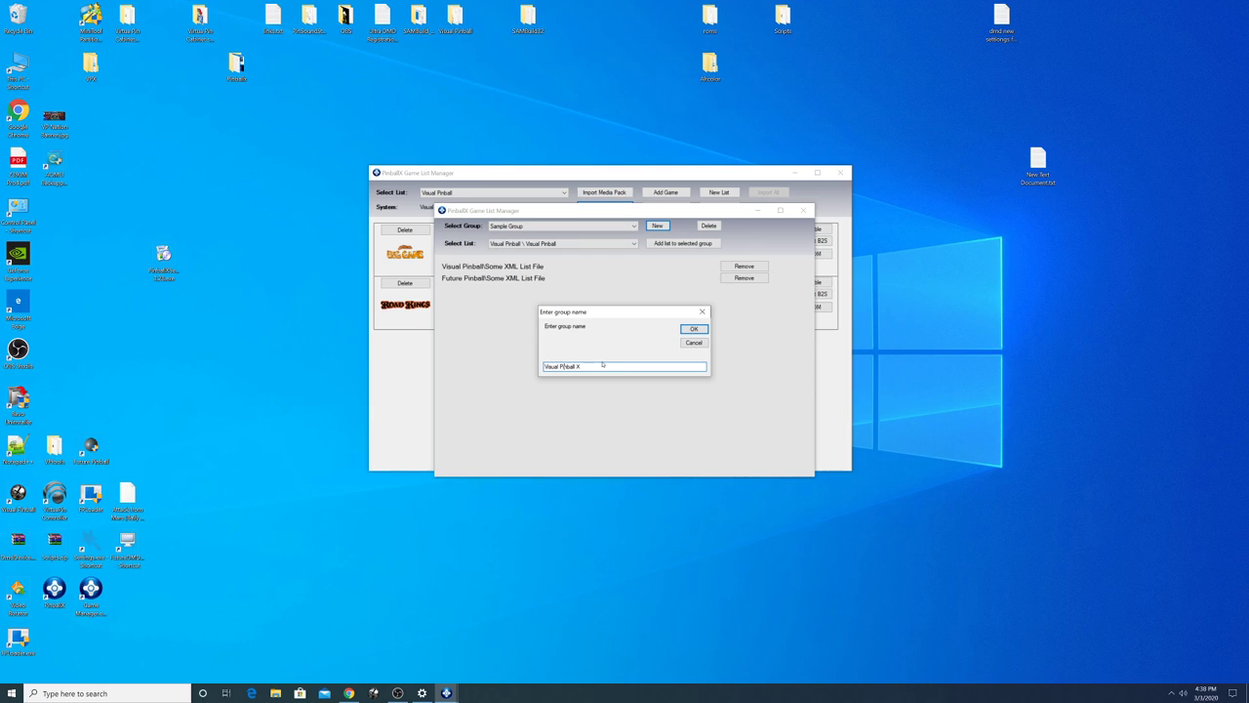
pyautogui.click(692, 330)
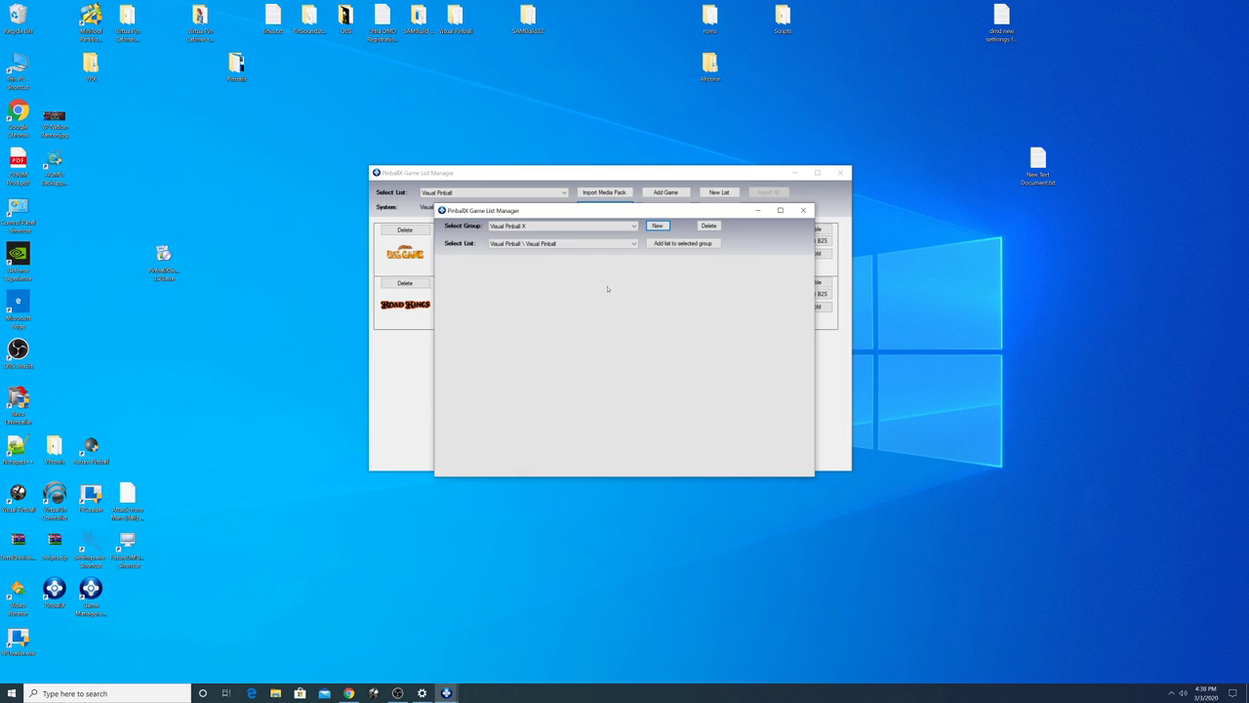
pyautogui.click(566, 243)
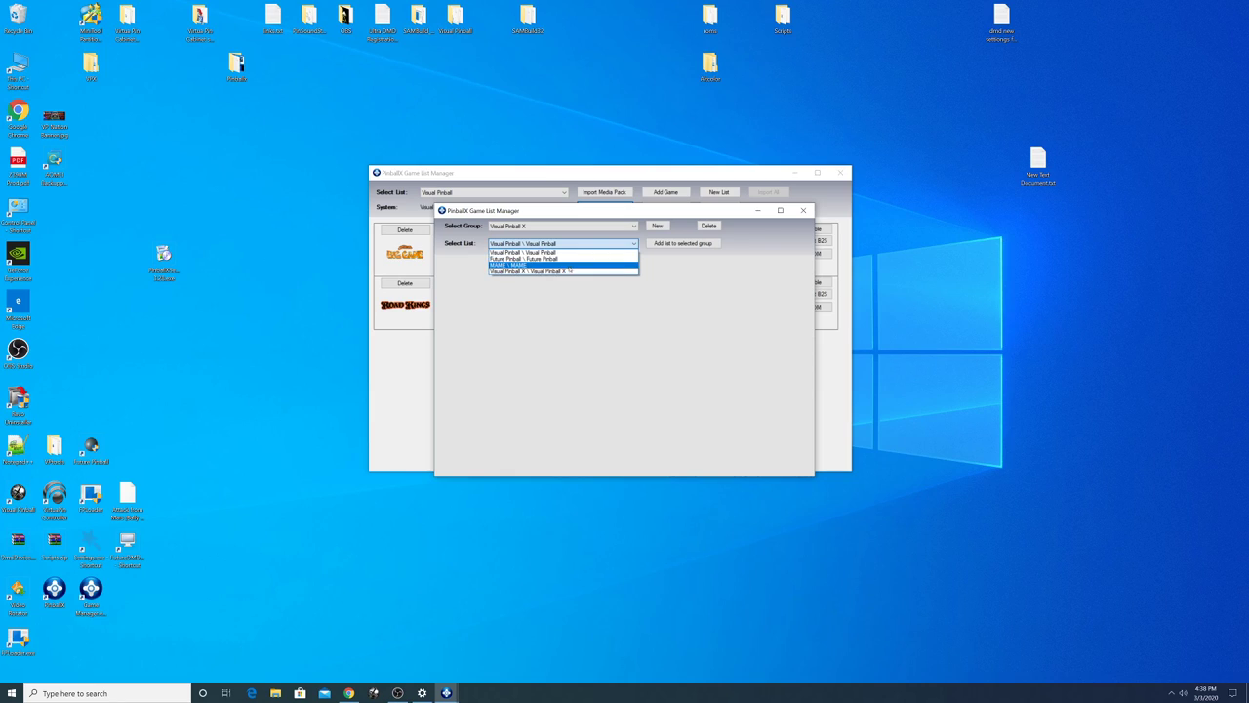
pyautogui.click(564, 270)
pyautogui.click(553, 244)
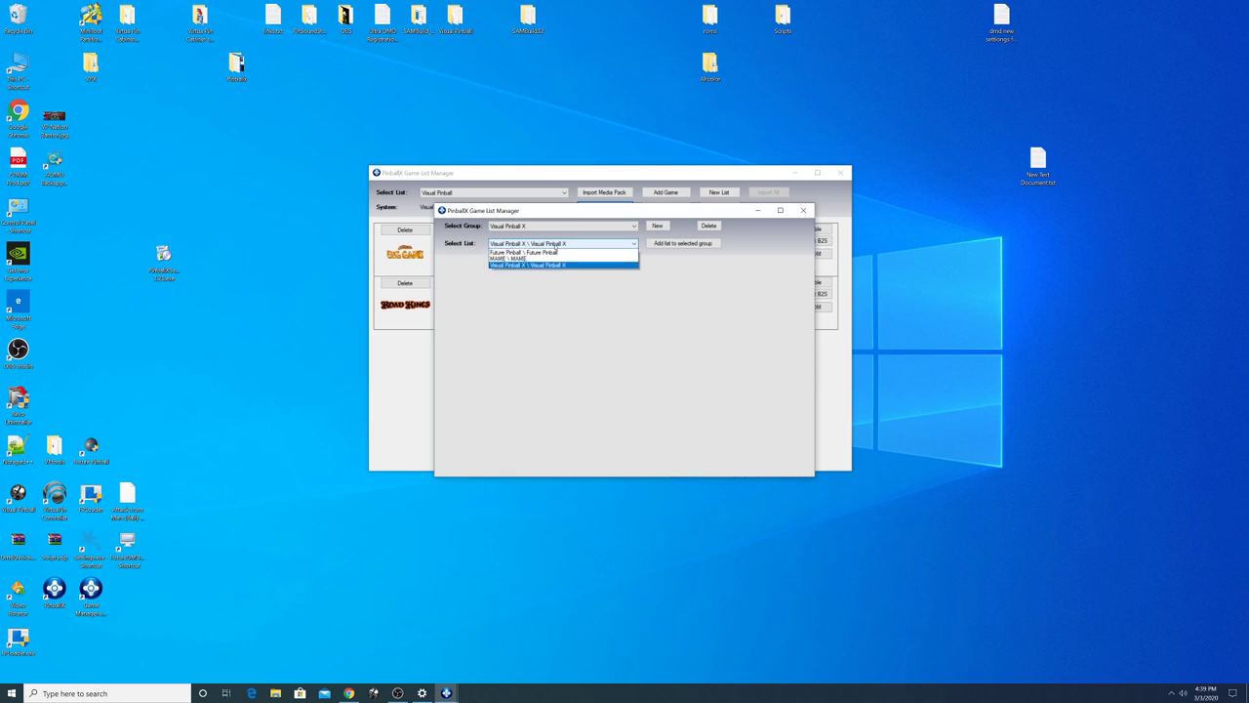
pyautogui.click(527, 272)
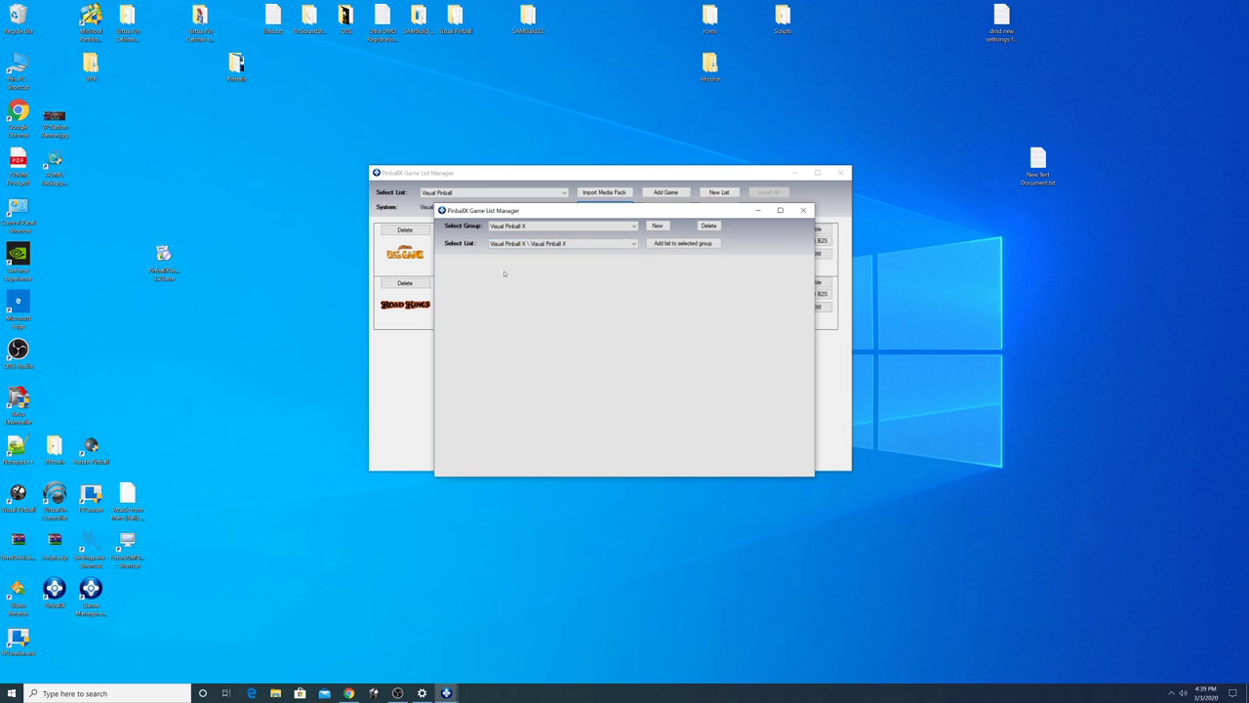
pyautogui.click(684, 243)
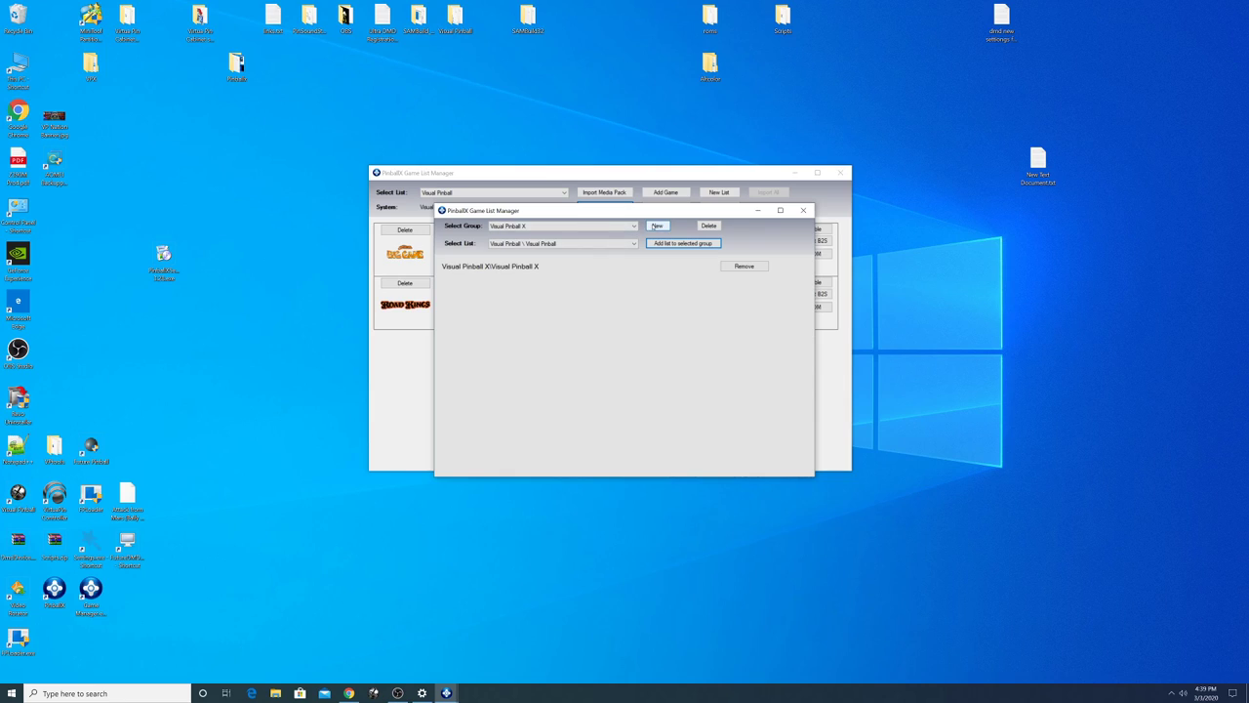
# Create a group named Future Pinball and add the Future Pinball list to it.
pyautogui.click(657, 226)
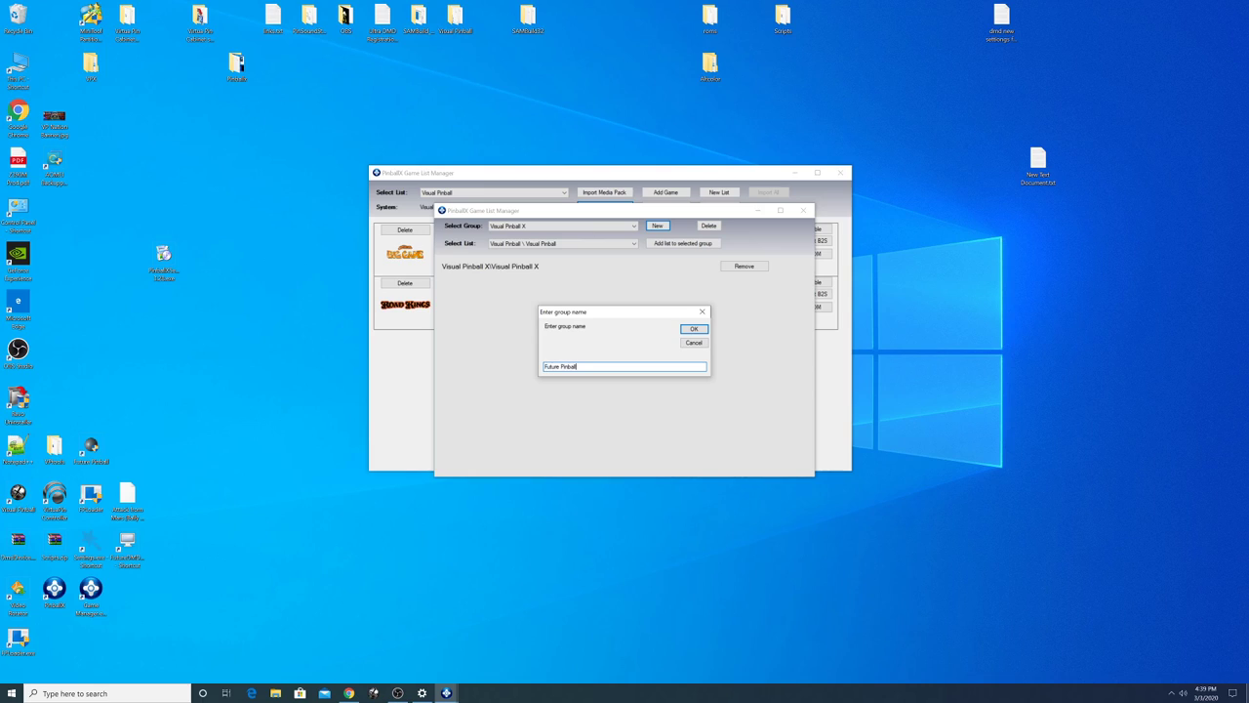
pyautogui.click(693, 329)
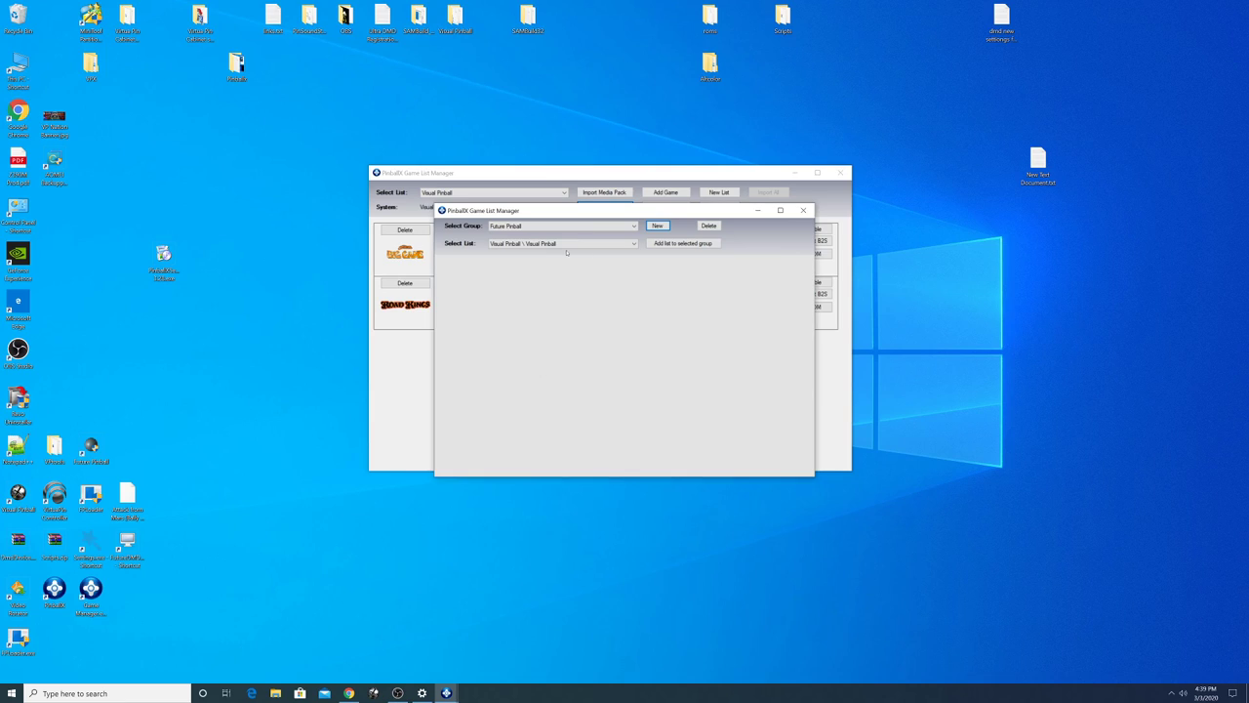
pyautogui.click(539, 244)
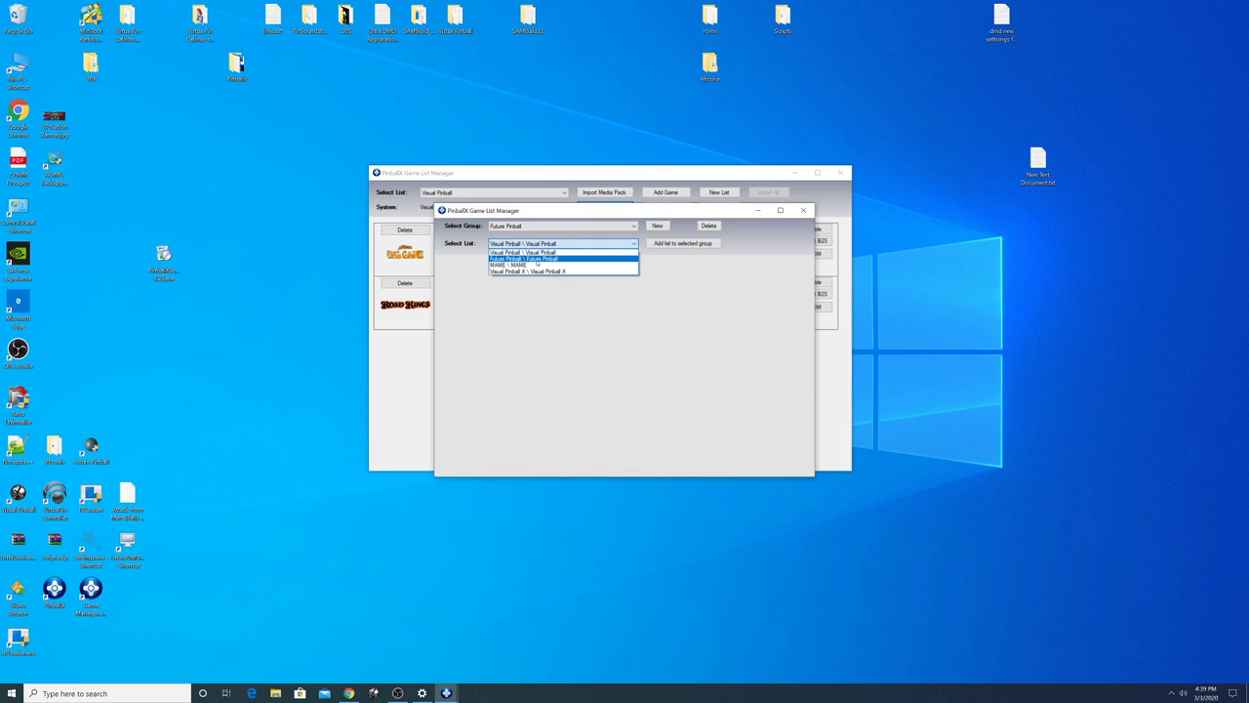
pyautogui.click(531, 259)
pyautogui.click(672, 245)
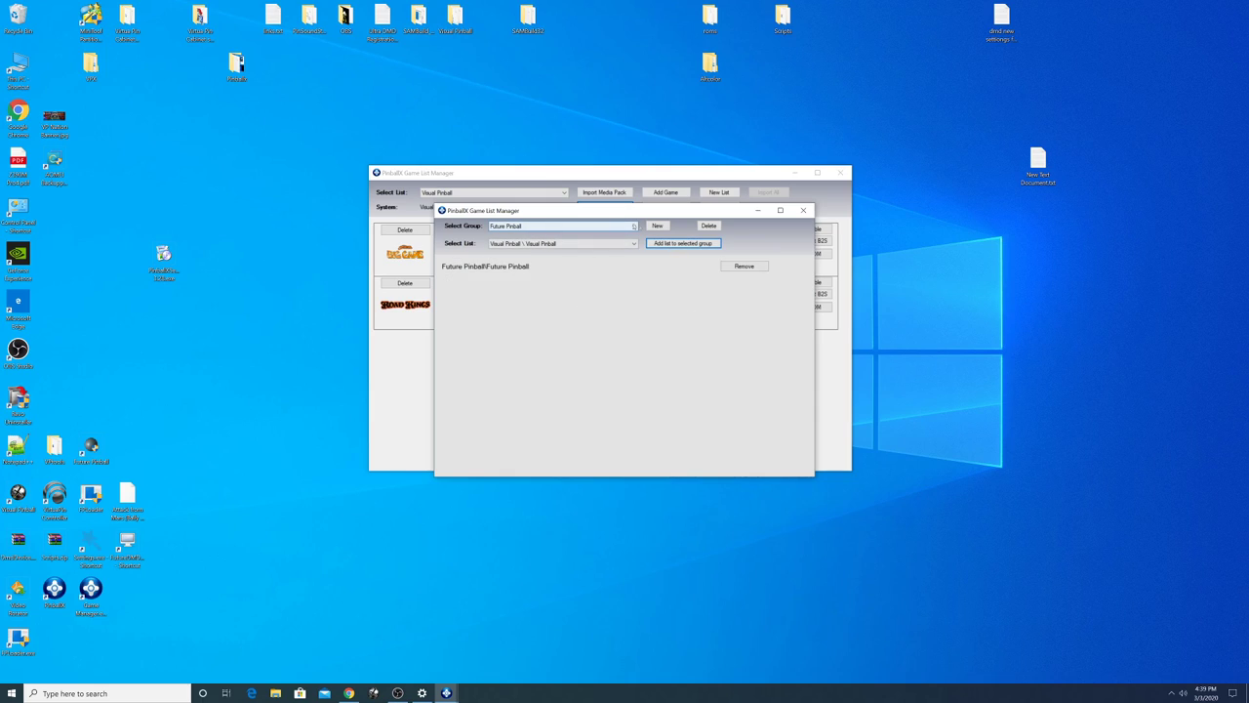
# Check the lists assigned to the Visual Pinball X and Future Pinball groups, and close the group manager and Game List Manager.
pyautogui.click(633, 226)
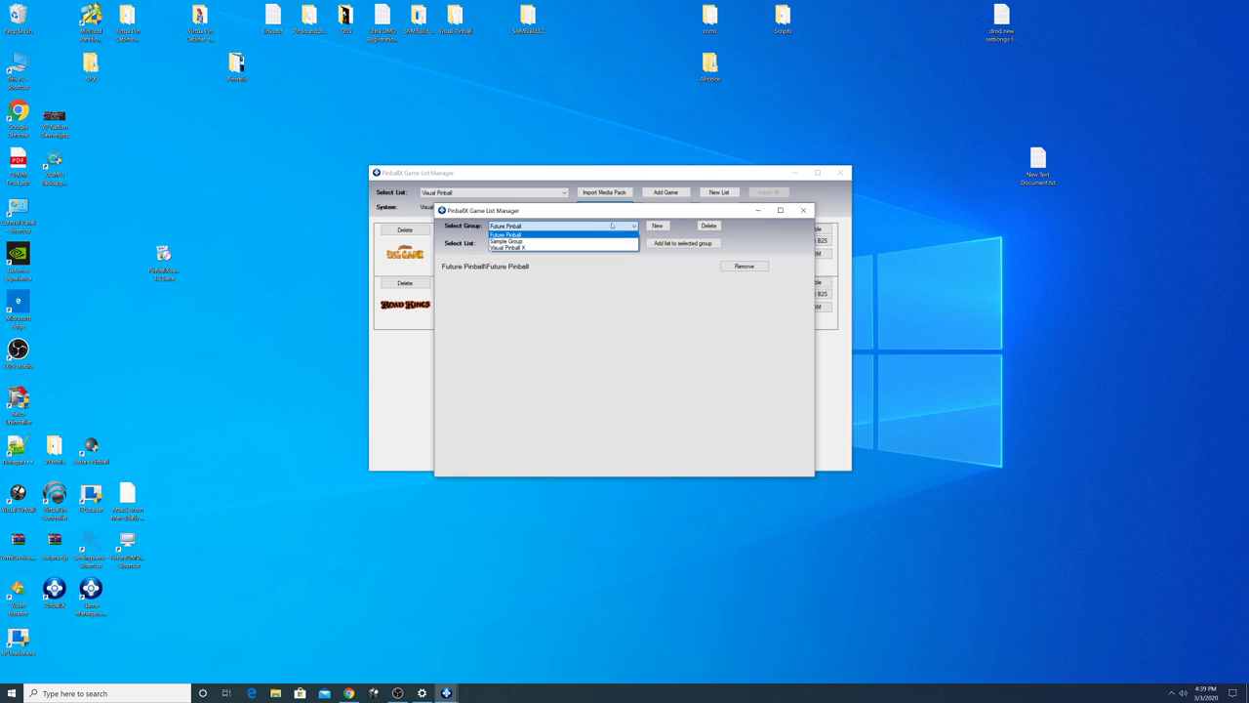
pyautogui.click(546, 245)
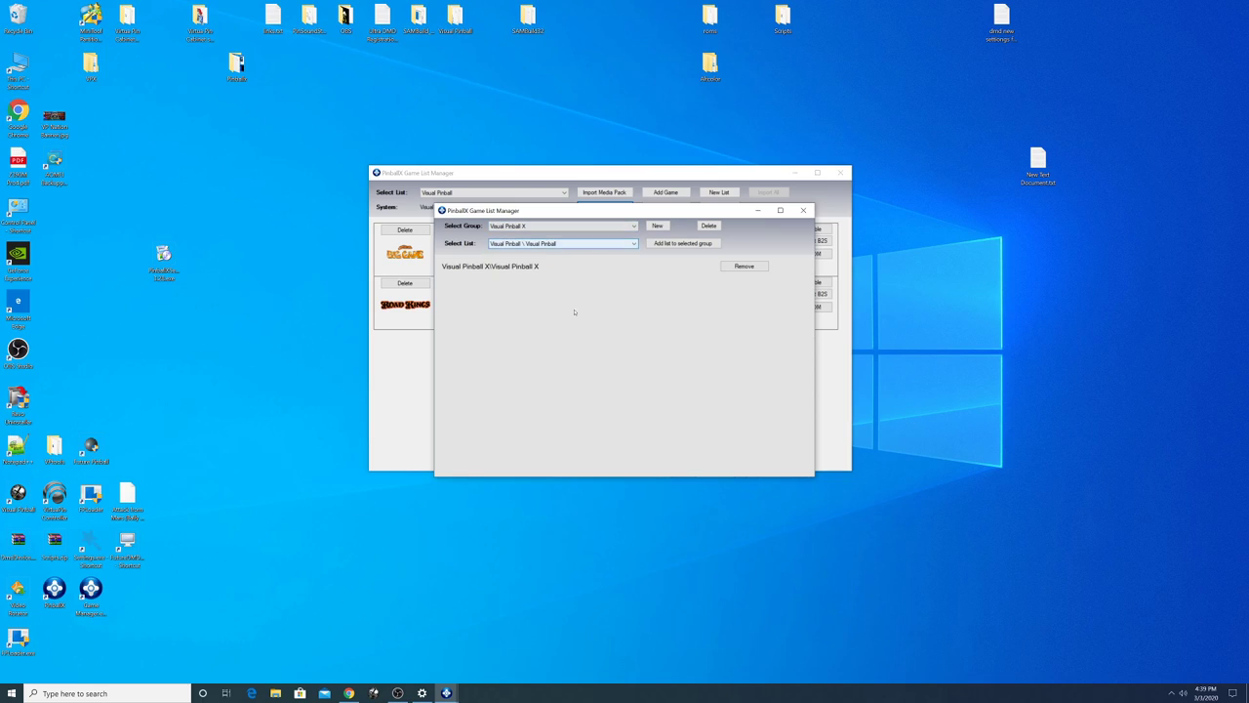
pyautogui.click(606, 227)
pyautogui.click(572, 235)
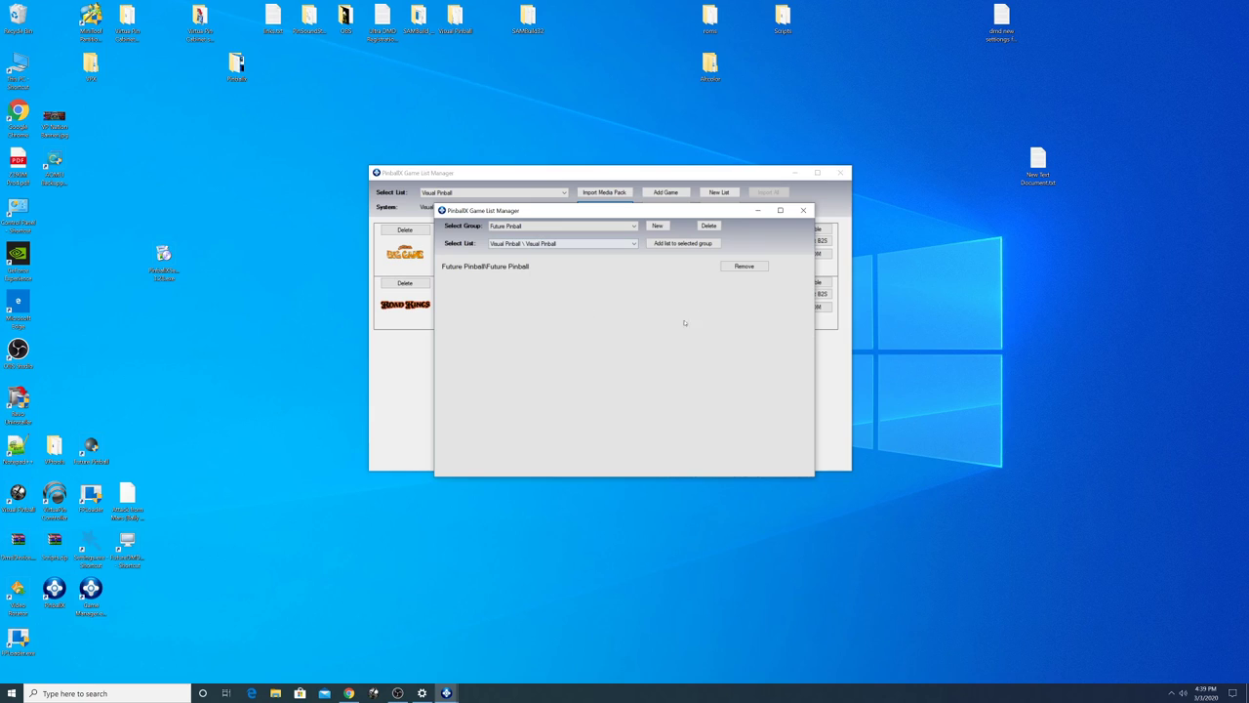
pyautogui.click(803, 210)
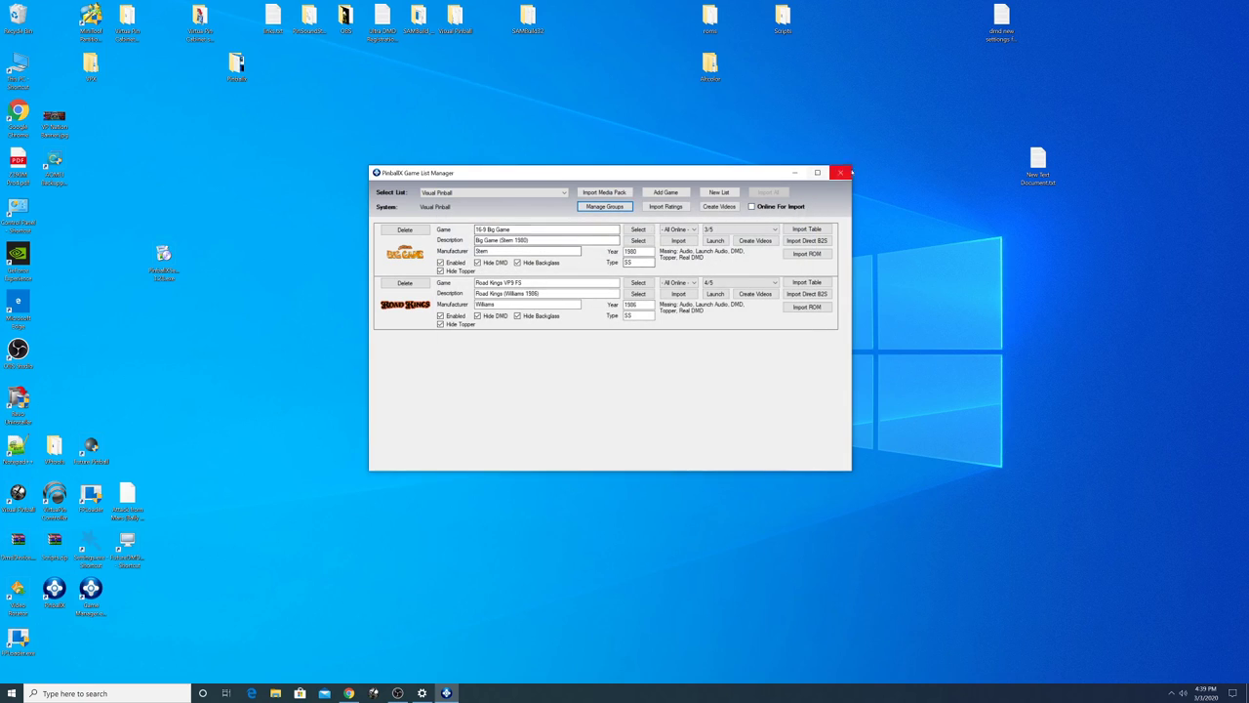
pyautogui.click(839, 172)
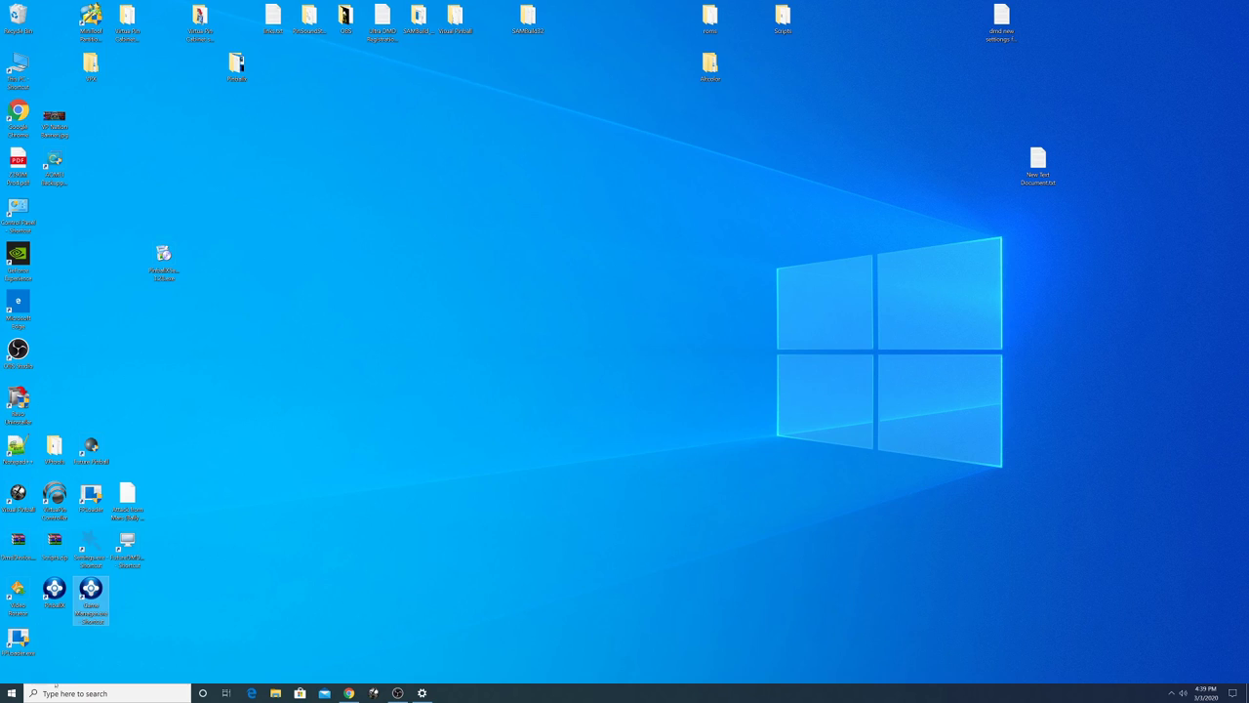
# Open the PinballX program folder from the Game Manager shortcut, examine the group files in Databases\Groups, and close it.
pyautogui.rightClick(86, 582)
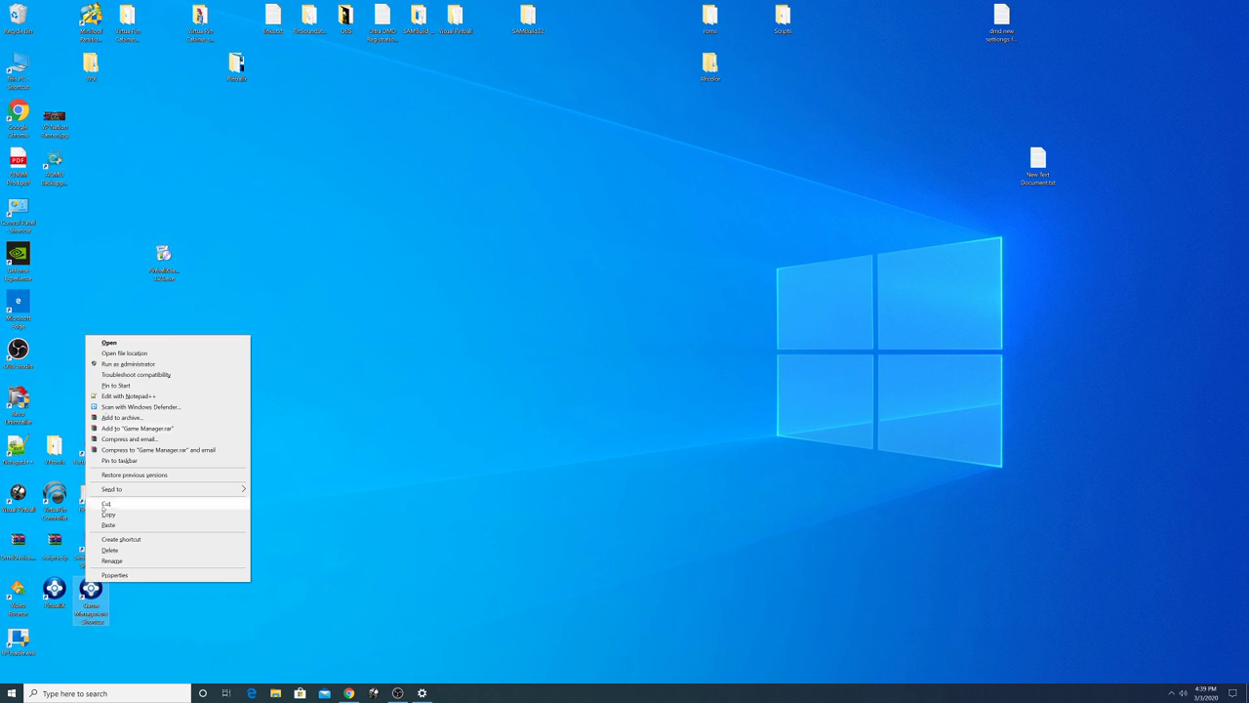
pyautogui.click(127, 353)
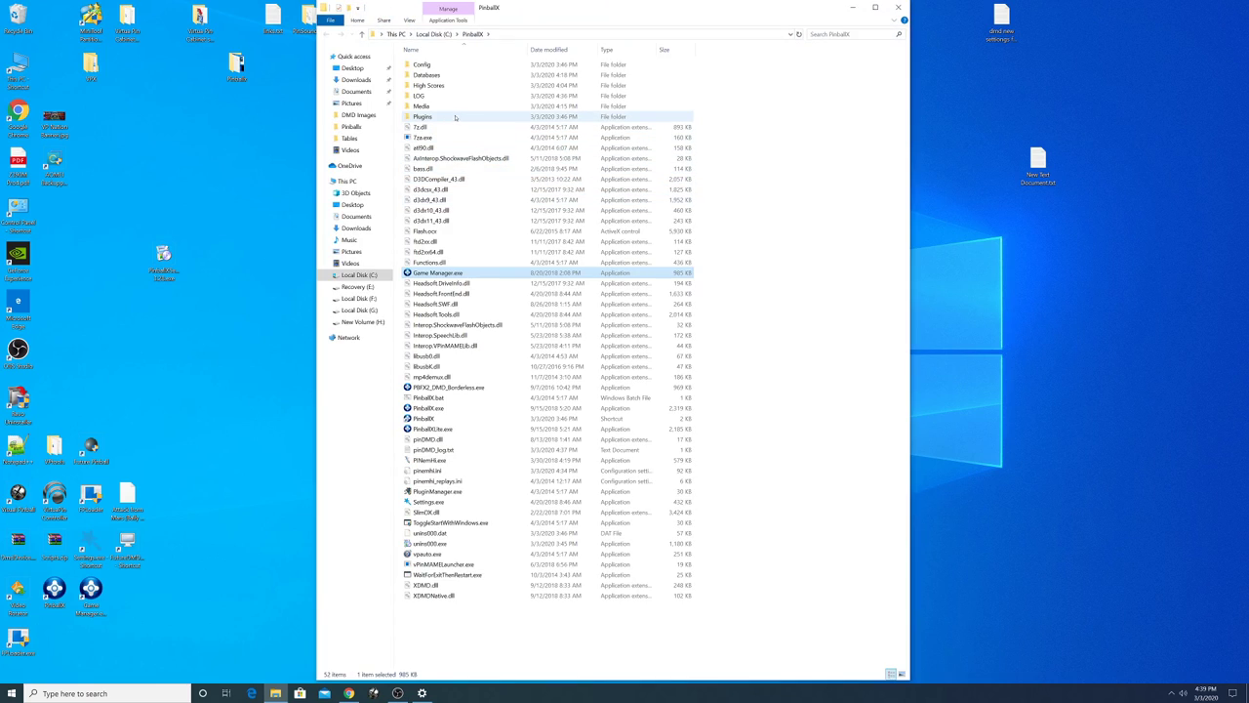
pyautogui.doubleClick(428, 75)
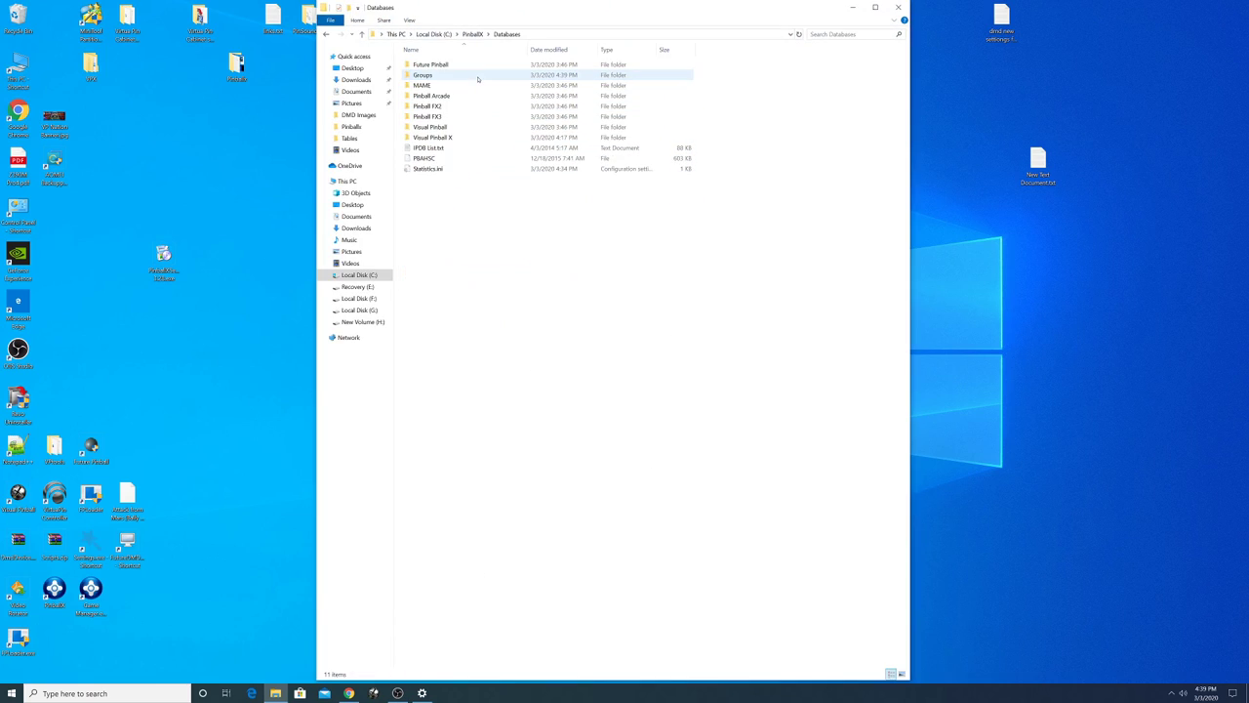
pyautogui.doubleClick(422, 76)
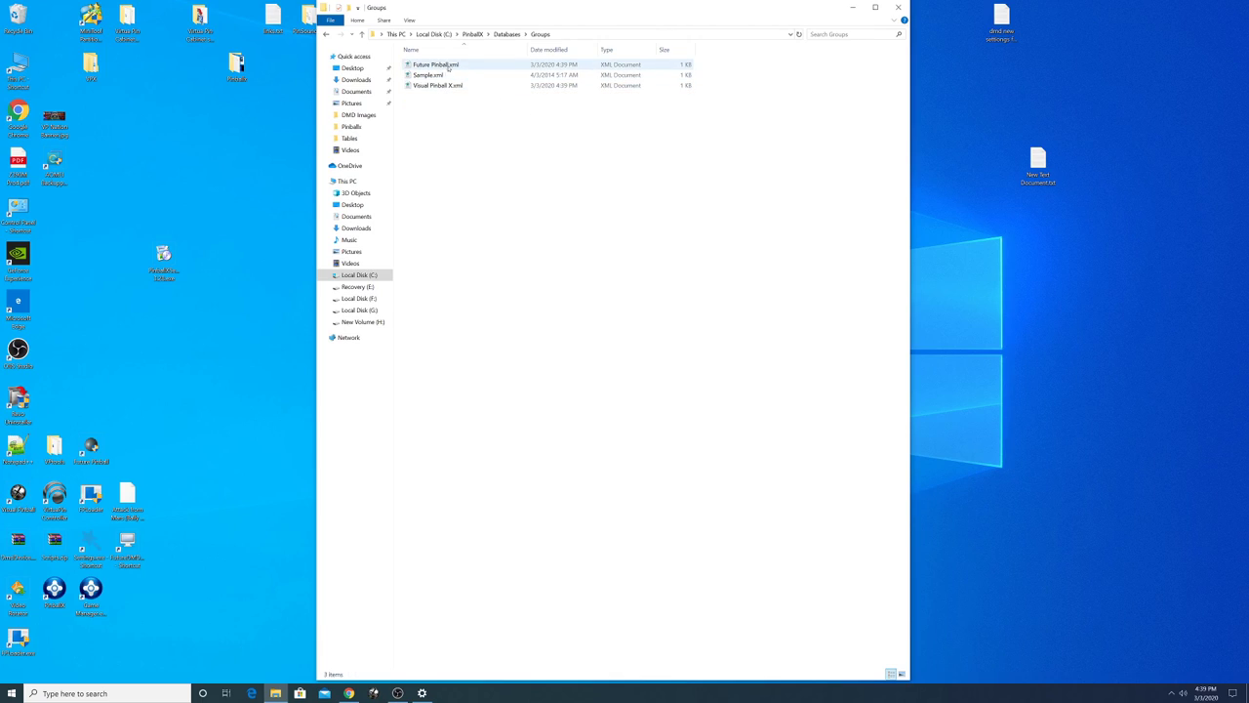
pyautogui.click(898, 7)
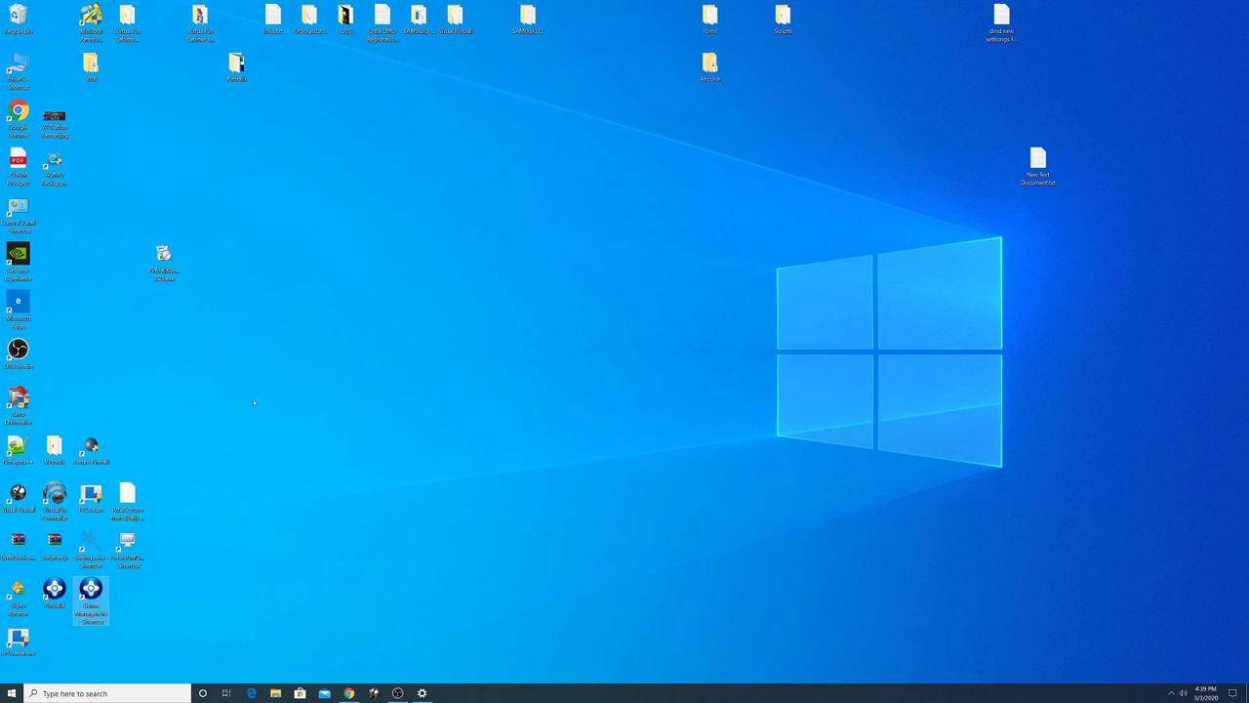
# Set the main display's scaling to 100% and close the display settings.
pyautogui.rightClick(362, 356)
pyautogui.click(380, 462)
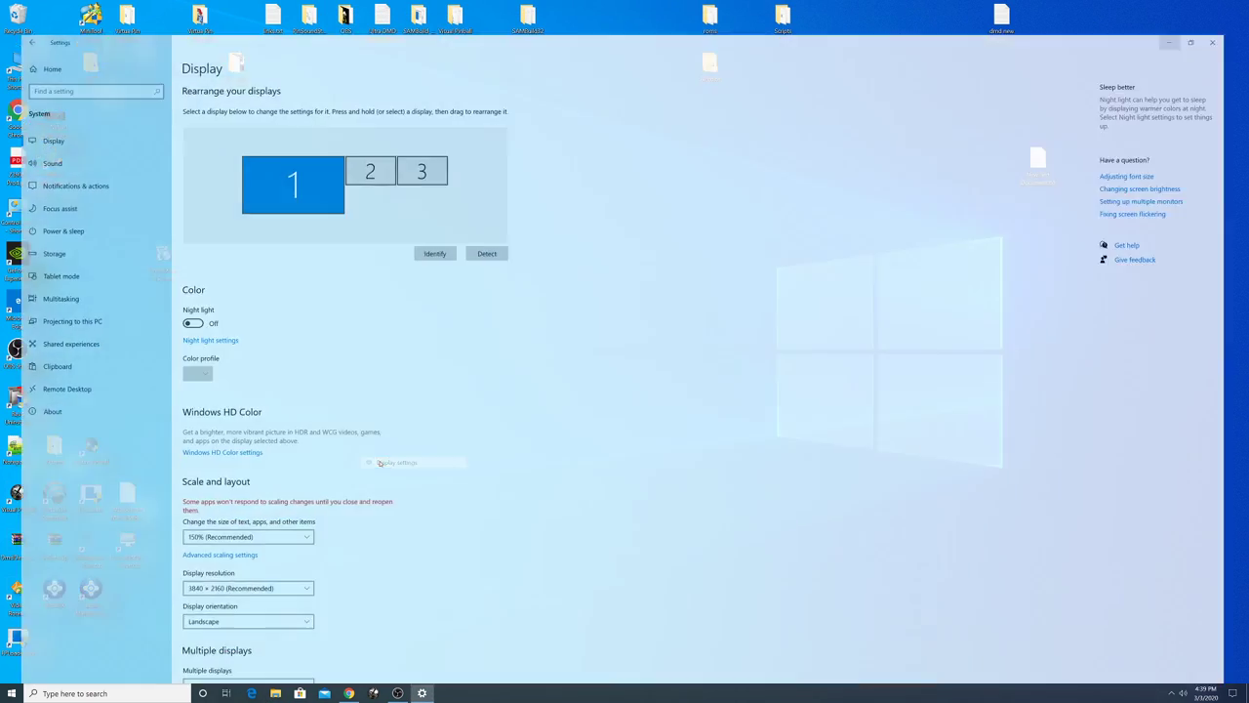
pyautogui.click(229, 521)
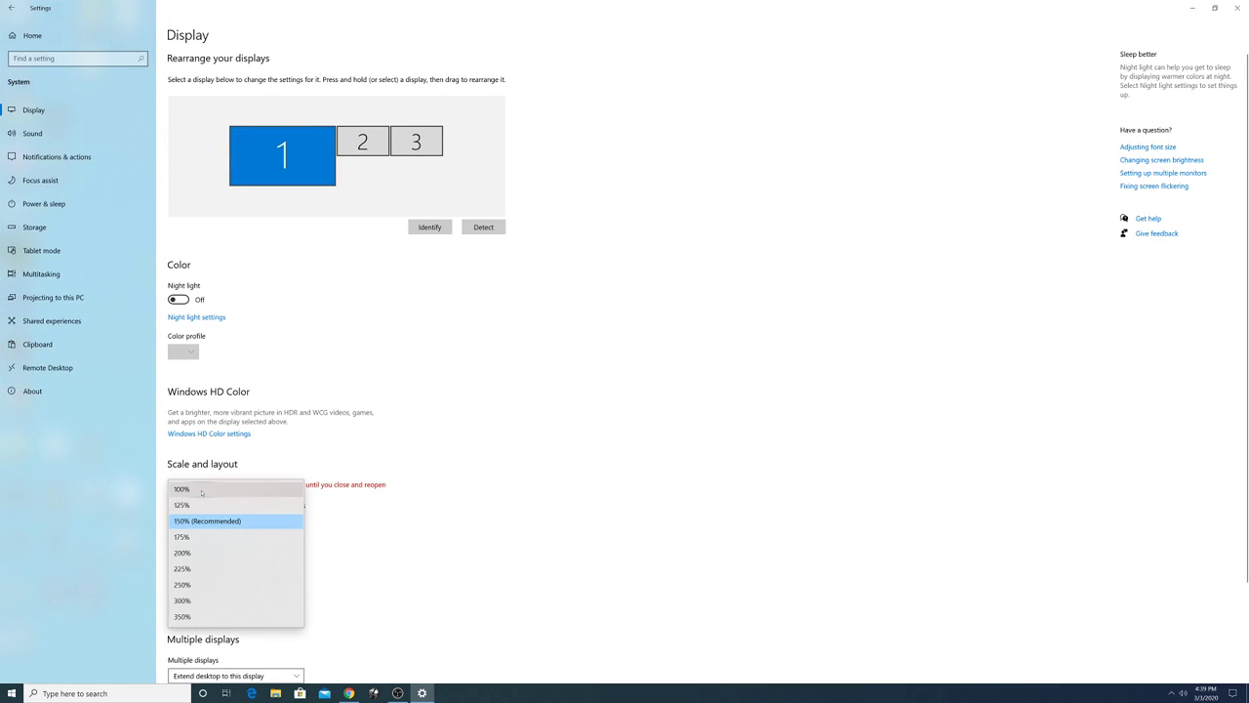
pyautogui.press('Return')
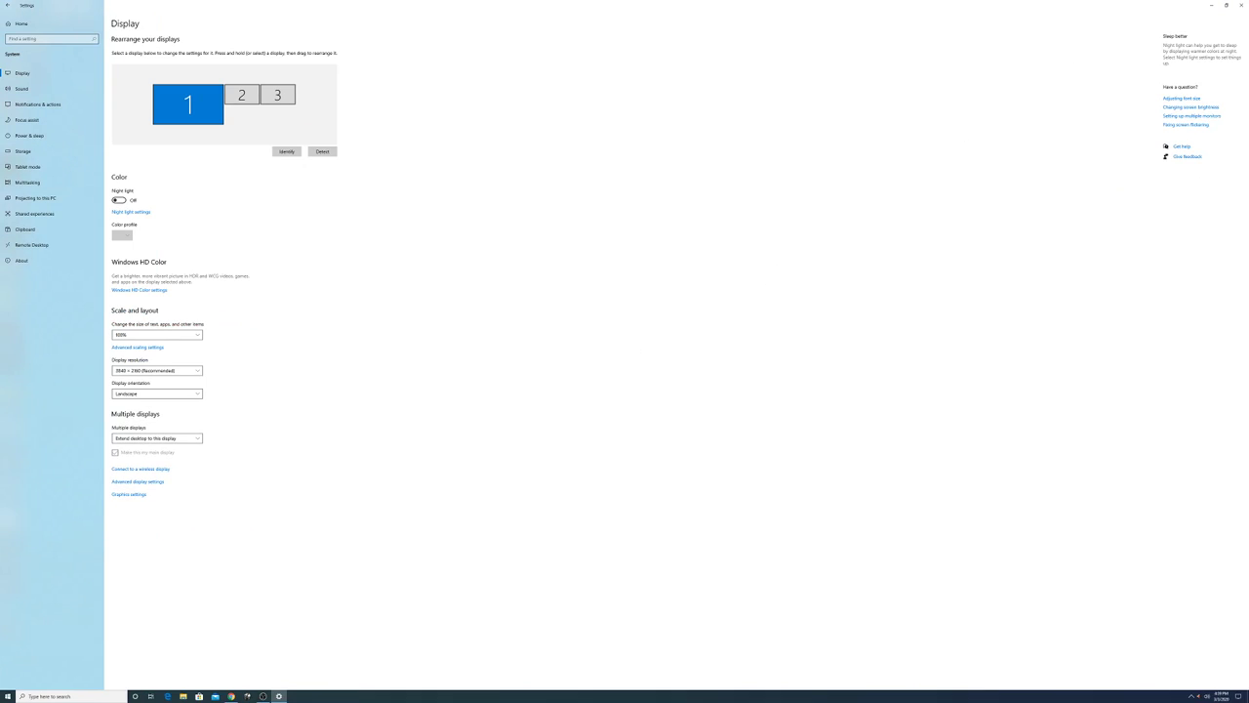
pyautogui.click(1241, 6)
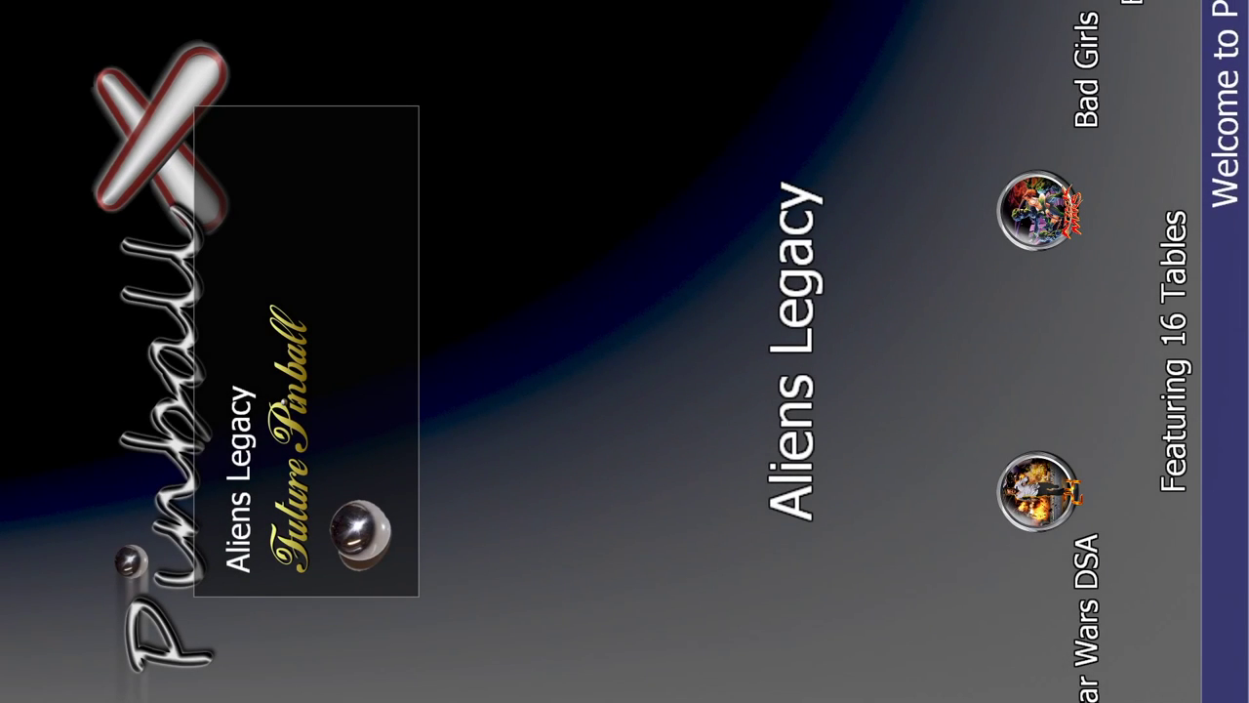
# In PinballX, open the table lists from the Attack from Mars game menu and switch to Future Pinball Tables.
pyautogui.press('Shift_R')
pyautogui.press('Return')
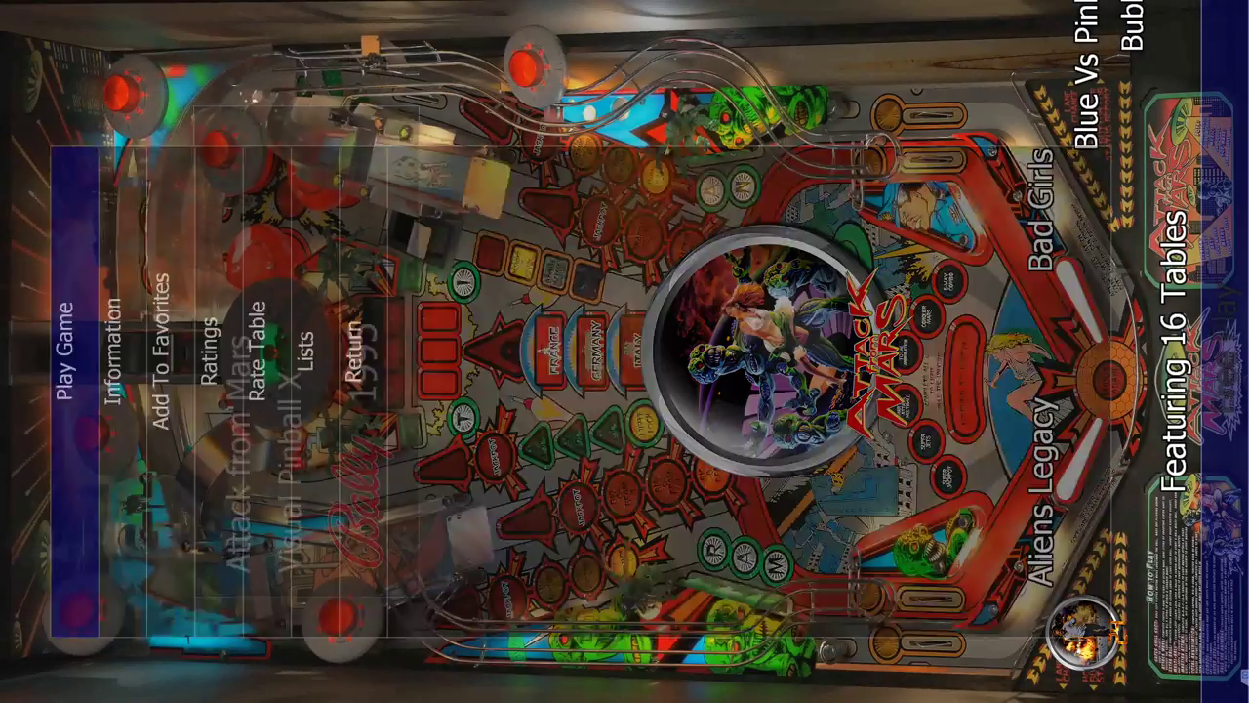
pyautogui.press('Shift_R')
pyautogui.press('Shift_R')
pyautogui.press('Shift_R')
pyautogui.press('Shift_R')
pyautogui.press('Shift_R')
pyautogui.press('Shift_R')
pyautogui.press('Shift_L')
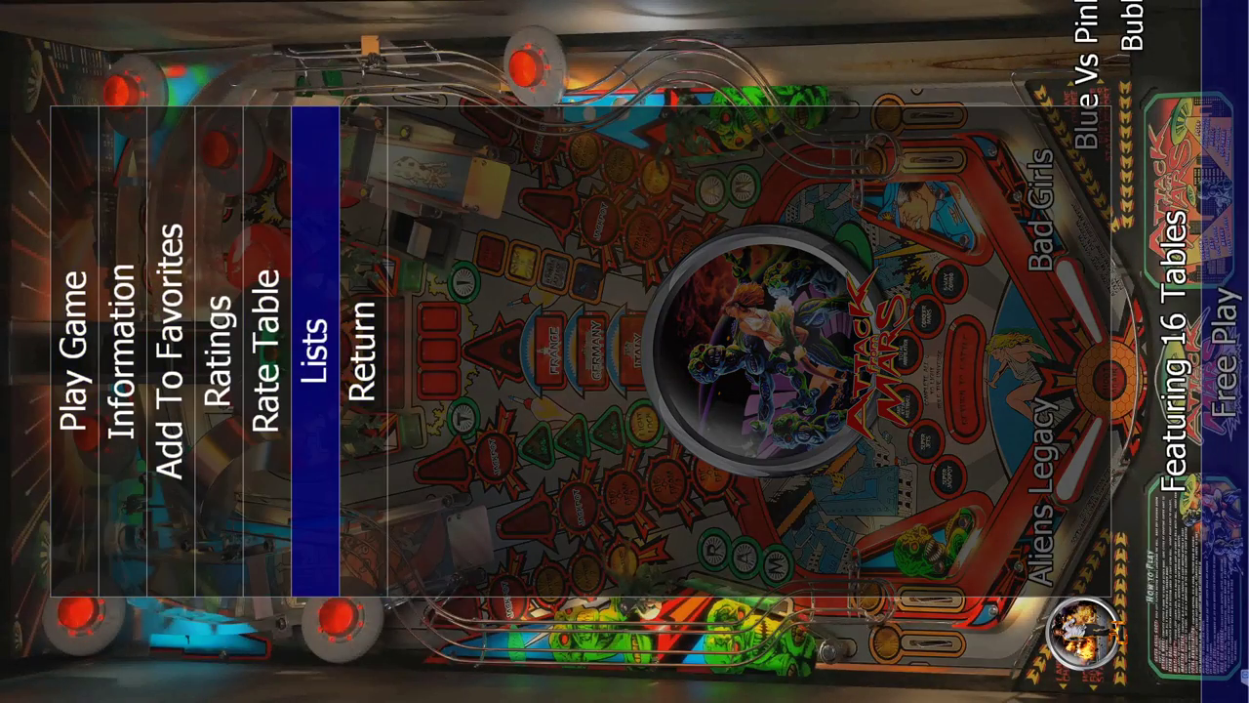
pyautogui.press('Return')
pyautogui.press('Shift_R')
pyautogui.press('Shift_R')
pyautogui.press('Shift_R')
pyautogui.press('Shift_R')
pyautogui.press('Shift_R')
pyautogui.press('Shift_R')
pyautogui.press('Shift_R')
pyautogui.press('Shift_R')
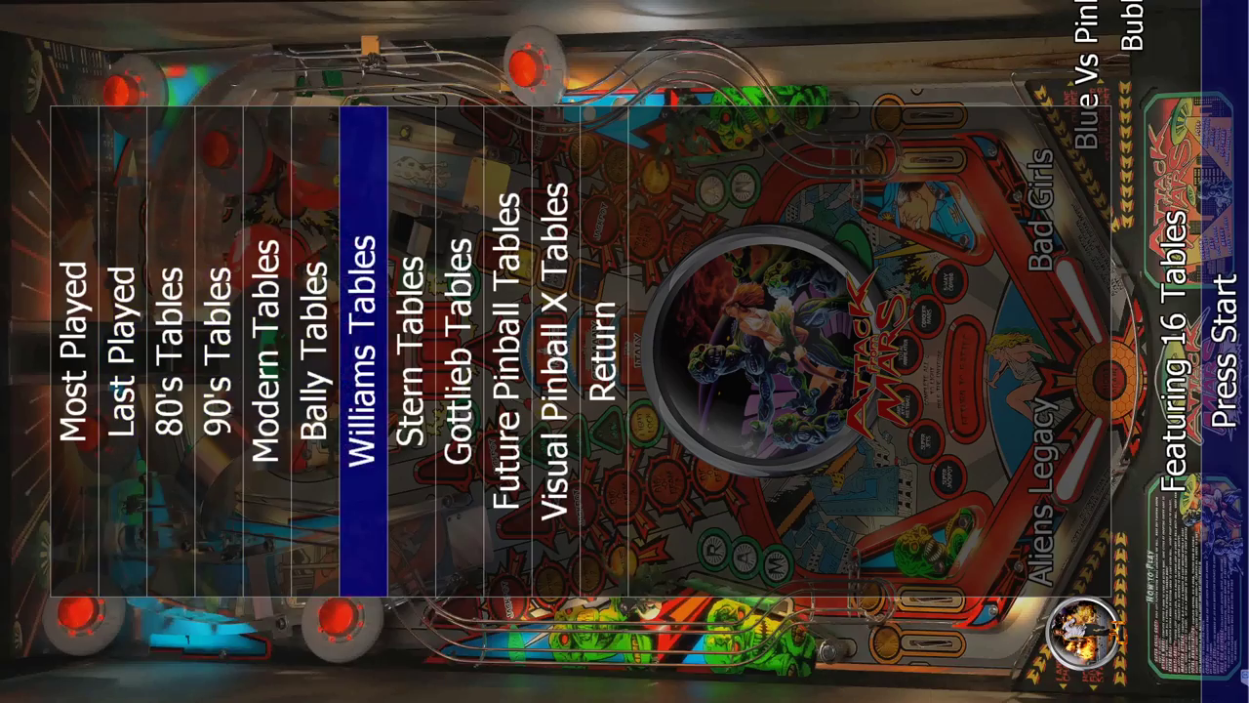
pyautogui.press('Return')
# Browse through the tables in the Future Pinball Tables list.
pyautogui.press('Shift_R')
pyautogui.press('Shift_R')
pyautogui.press('Shift_R')
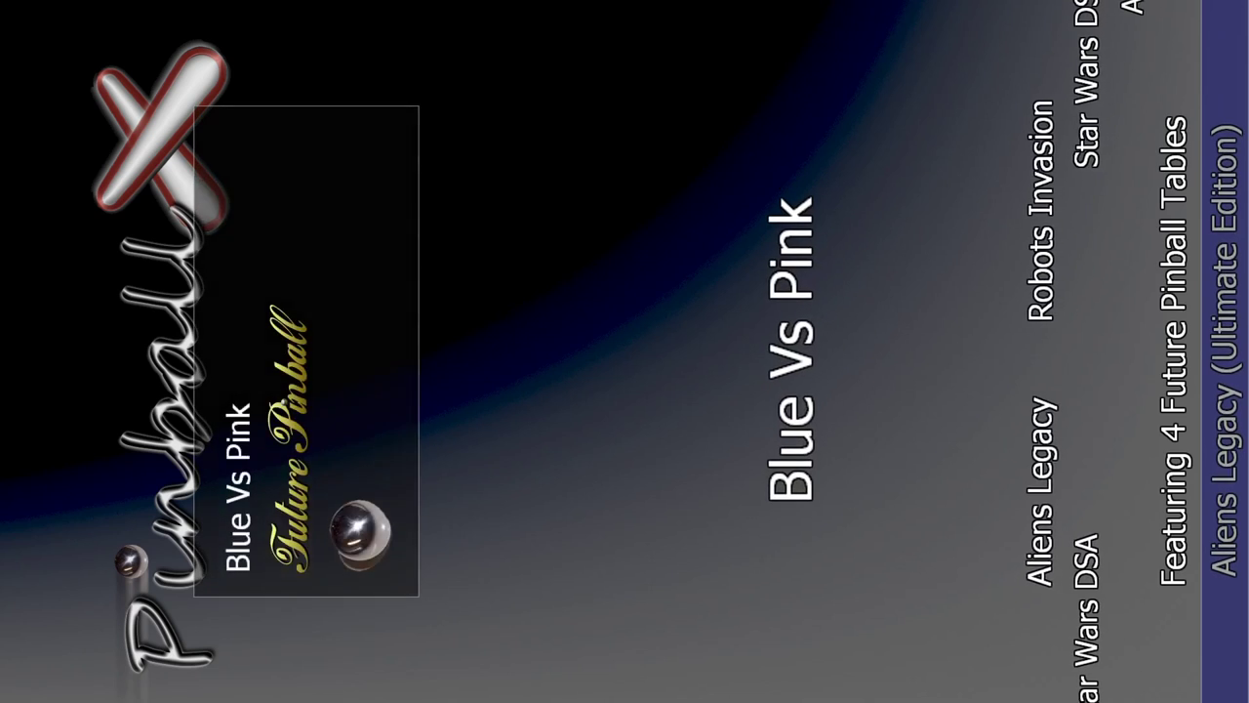
pyautogui.press('Shift_R')
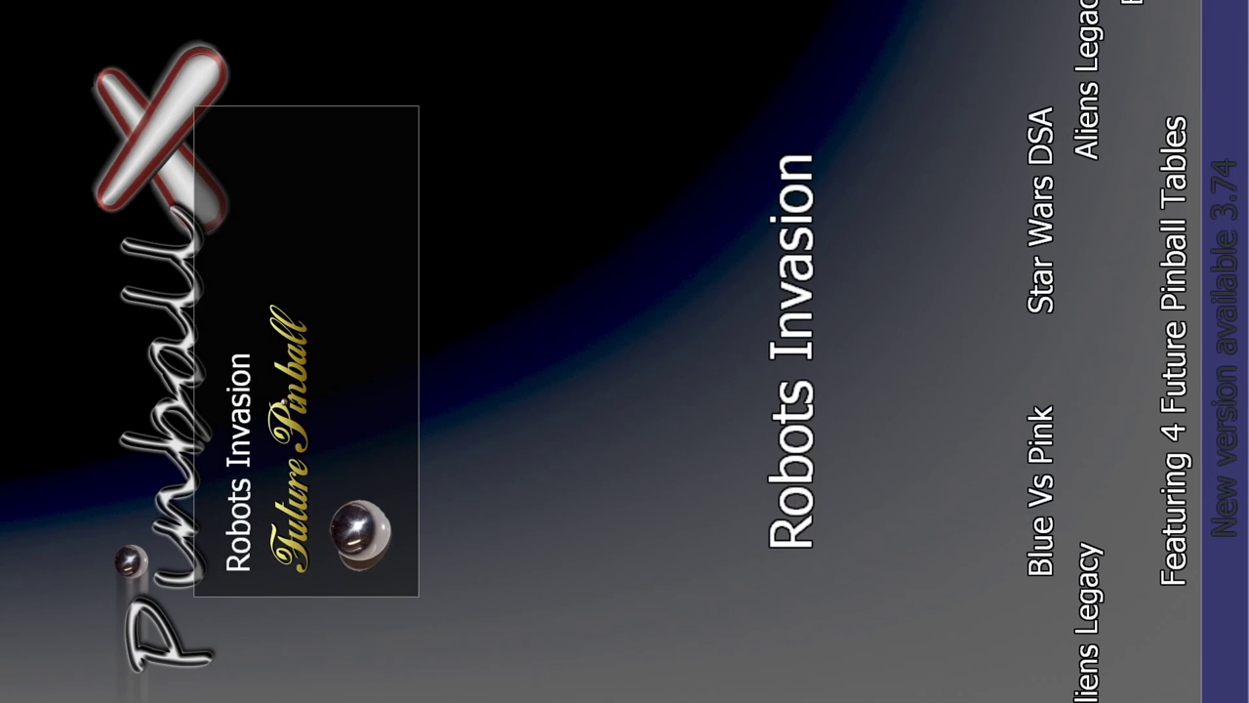
pyautogui.press('Shift_R')
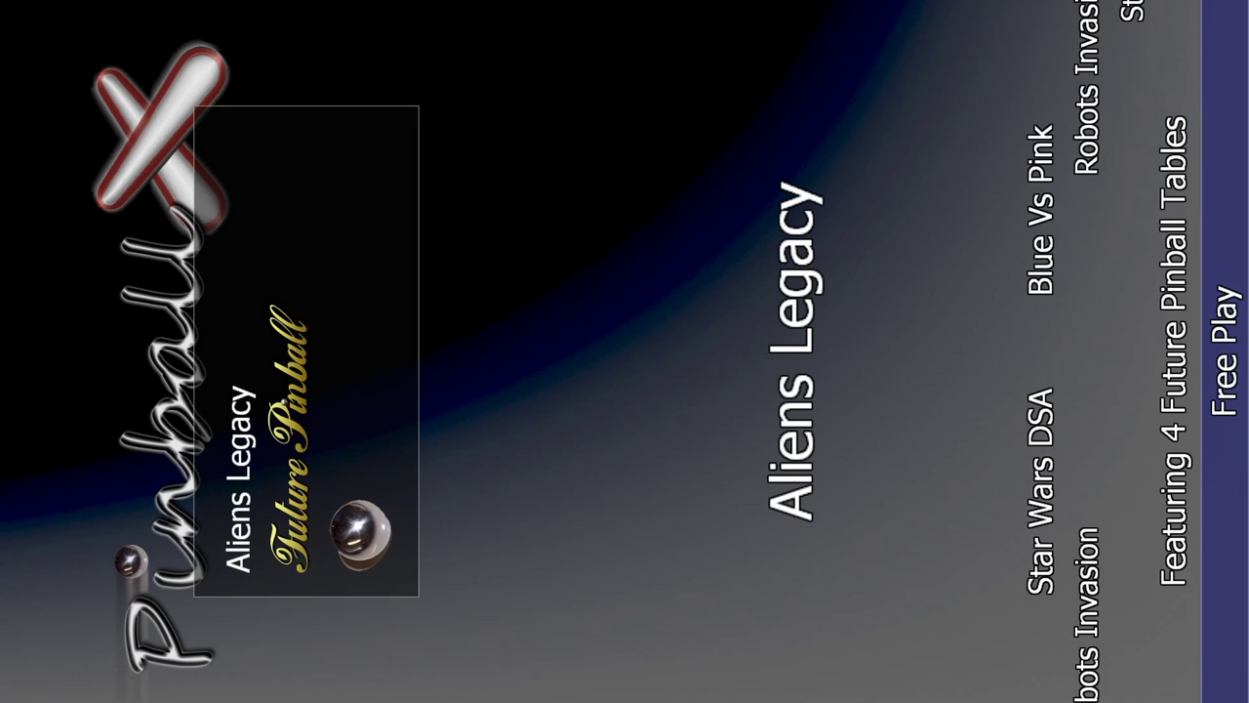
# Open the table lists from the Aliens Legacy game menu and switch to Visual Pinball X Tables.
pyautogui.press('Return')
pyautogui.press('Down')
pyautogui.press('Down')
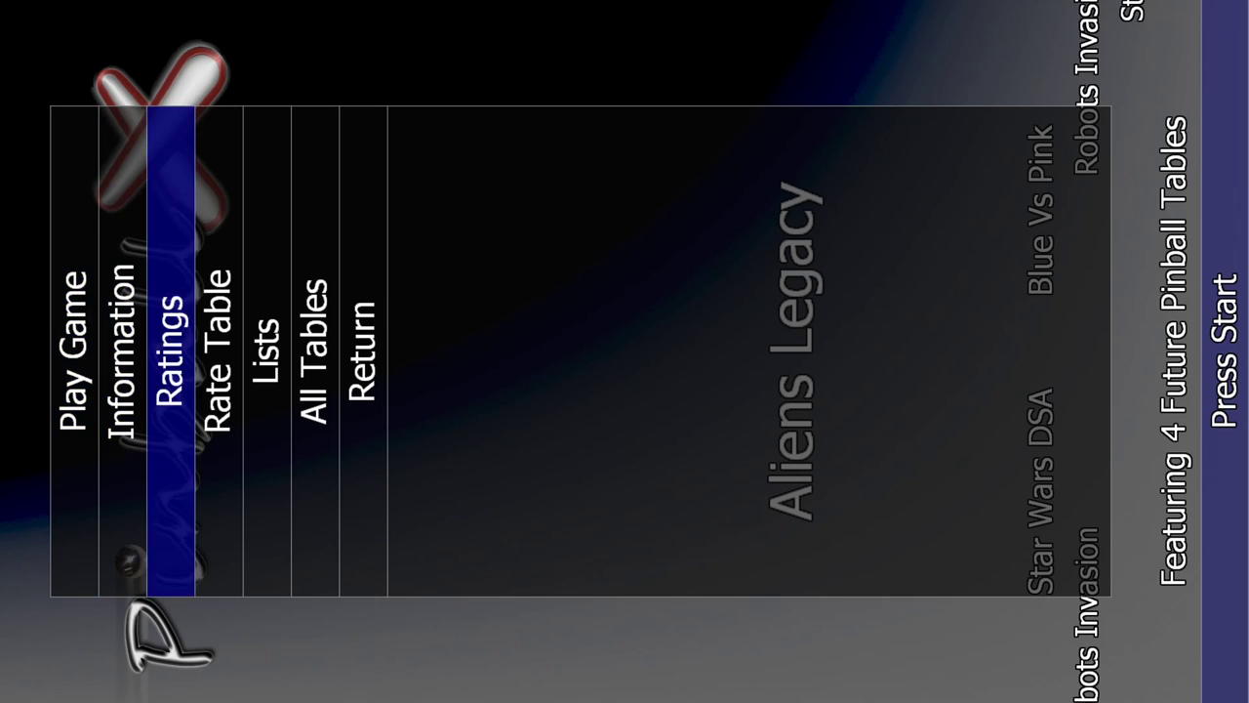
pyautogui.press('Down')
pyautogui.press('Down')
pyautogui.press('Return')
pyautogui.press('Down')
pyautogui.press('Down')
pyautogui.press('Down')
pyautogui.press('Down')
pyautogui.press('Down')
pyautogui.press('Down')
pyautogui.press('Down')
pyautogui.press('Down')
pyautogui.press('Down')
pyautogui.press('Down')
pyautogui.press('Down')
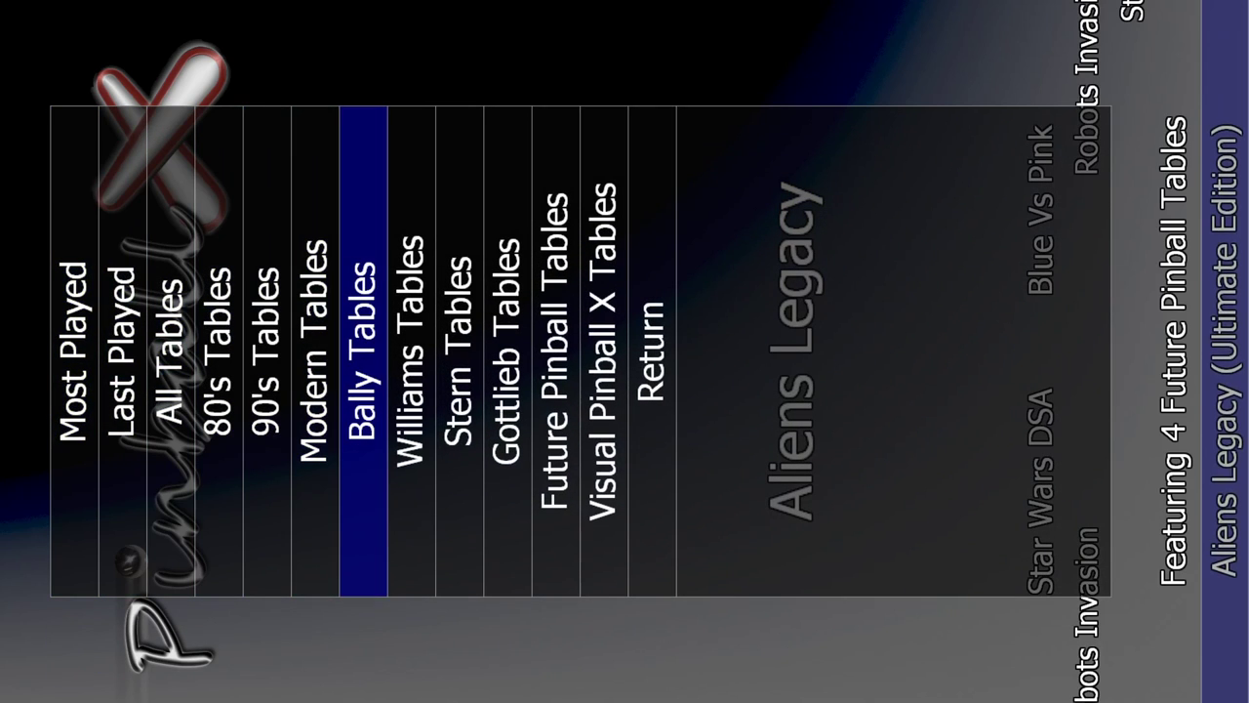
pyautogui.press('Return')
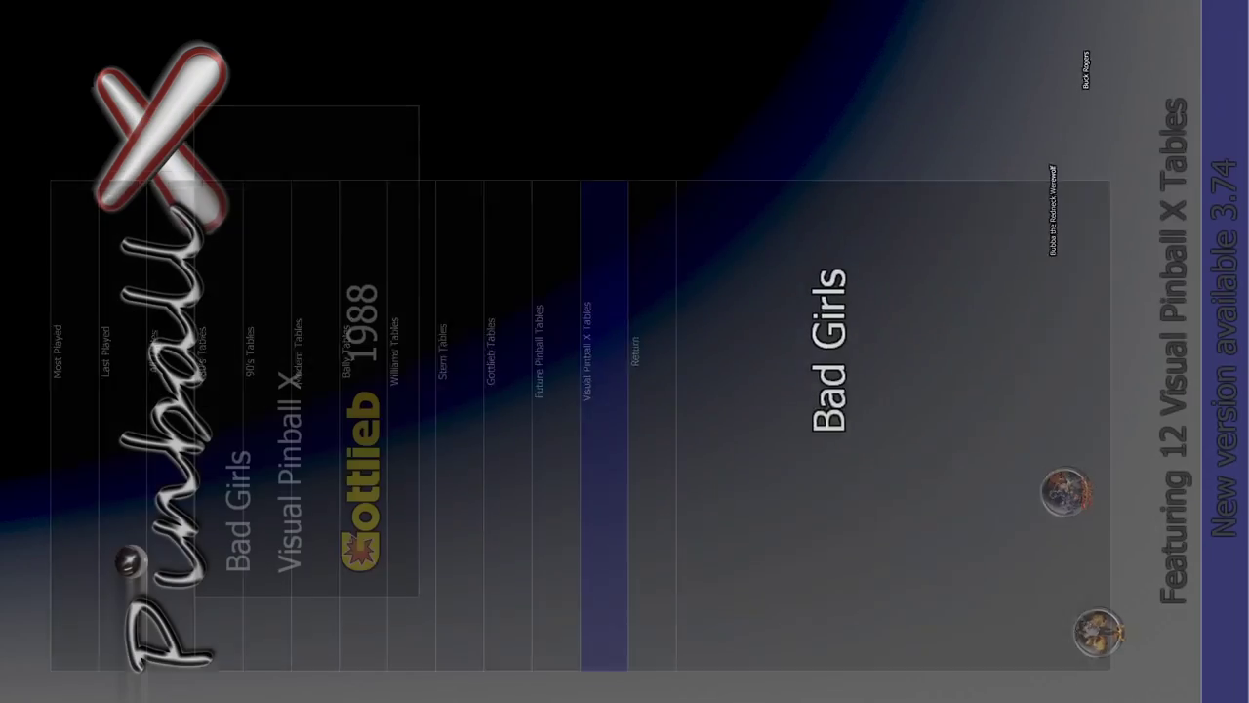